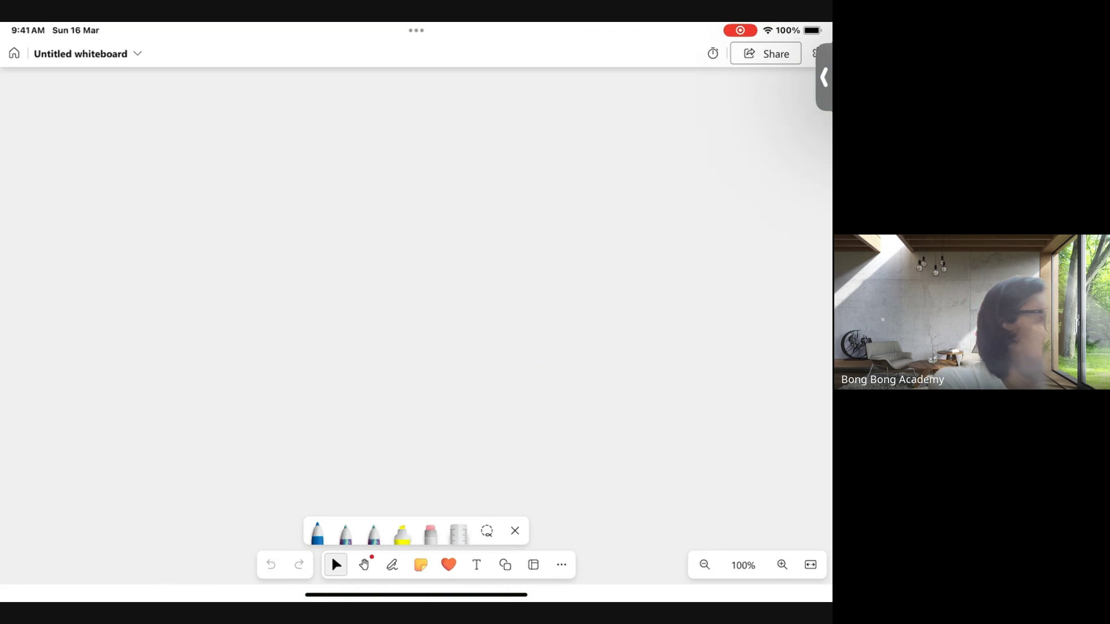
- With the blue pen, draw a long vertical line and a horizontal line crossing it near the top
left_click(364, 564)
left_click(336, 564)
left_click(317, 533)
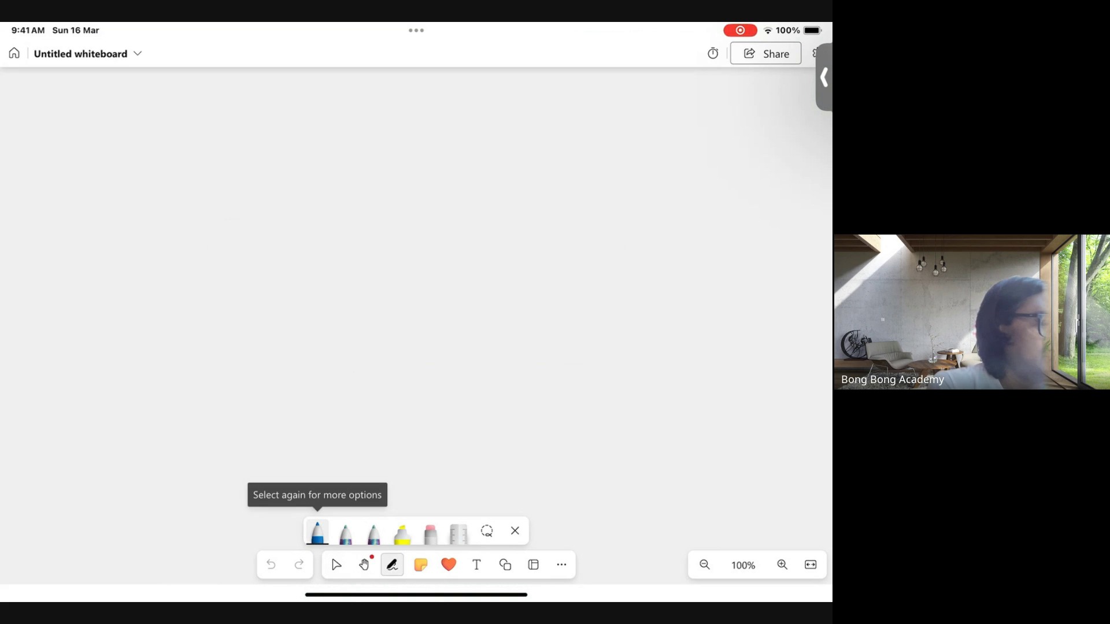
left_click_drag(398, 117, 411, 474)
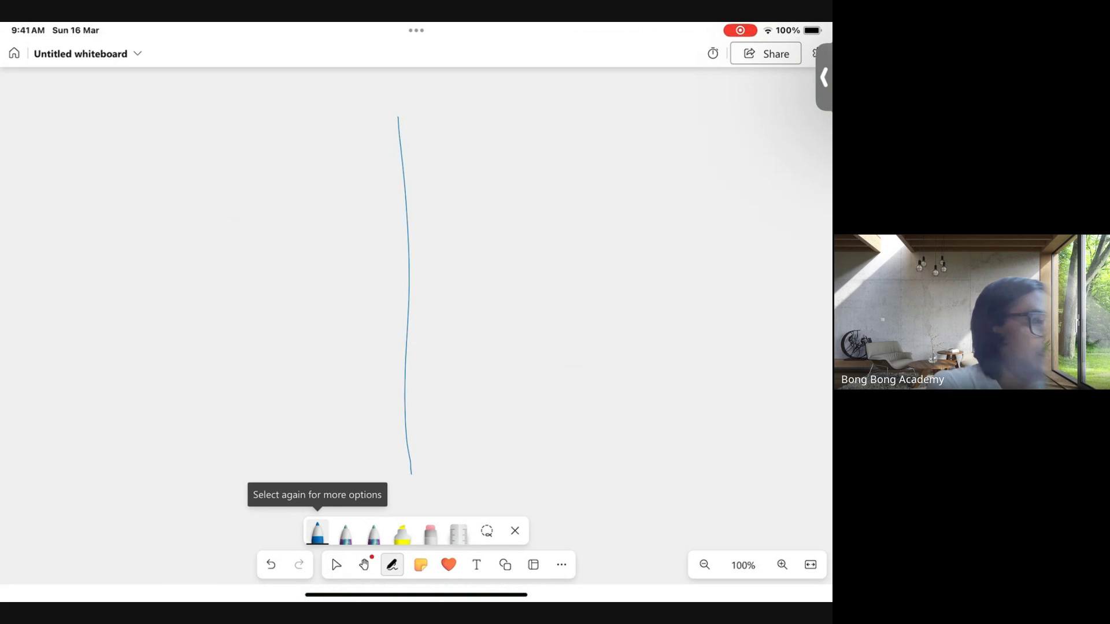
left_click_drag(71, 207, 767, 180)
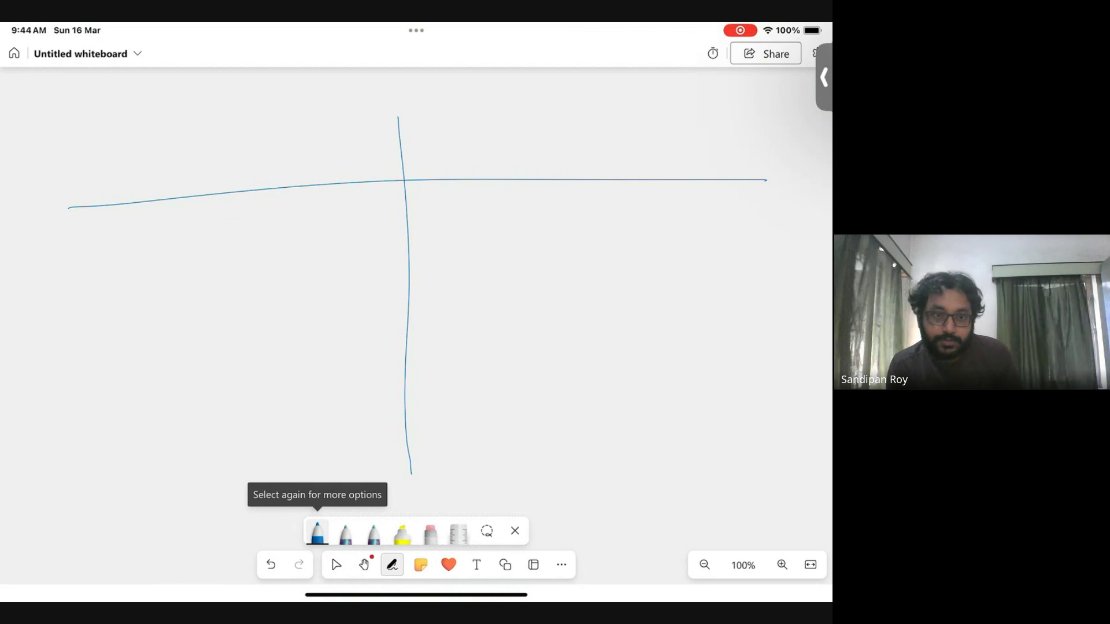
- Rub out both blue crossing lines with the eraser, then go back to the blue pen
left_click(430, 532)
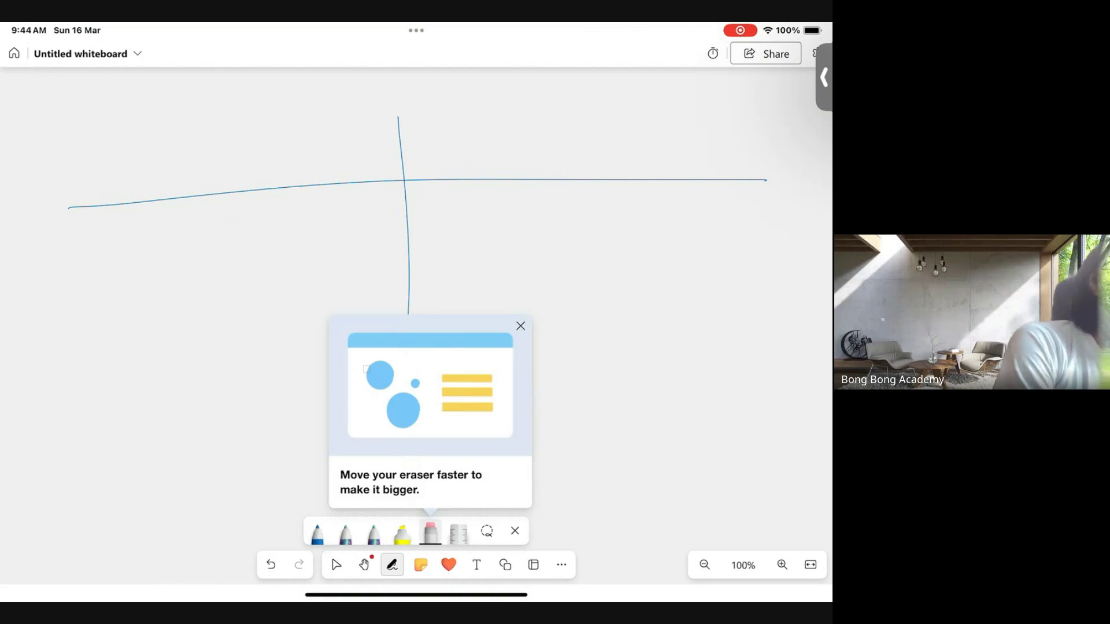
mouse_move(389, 136)
left_mouse_down()
mouse_move(413, 268)
mouse_move(352, 207)
mouse_move(183, 213)
left_mouse_up()
left_click_drag(620, 203, 671, 180)
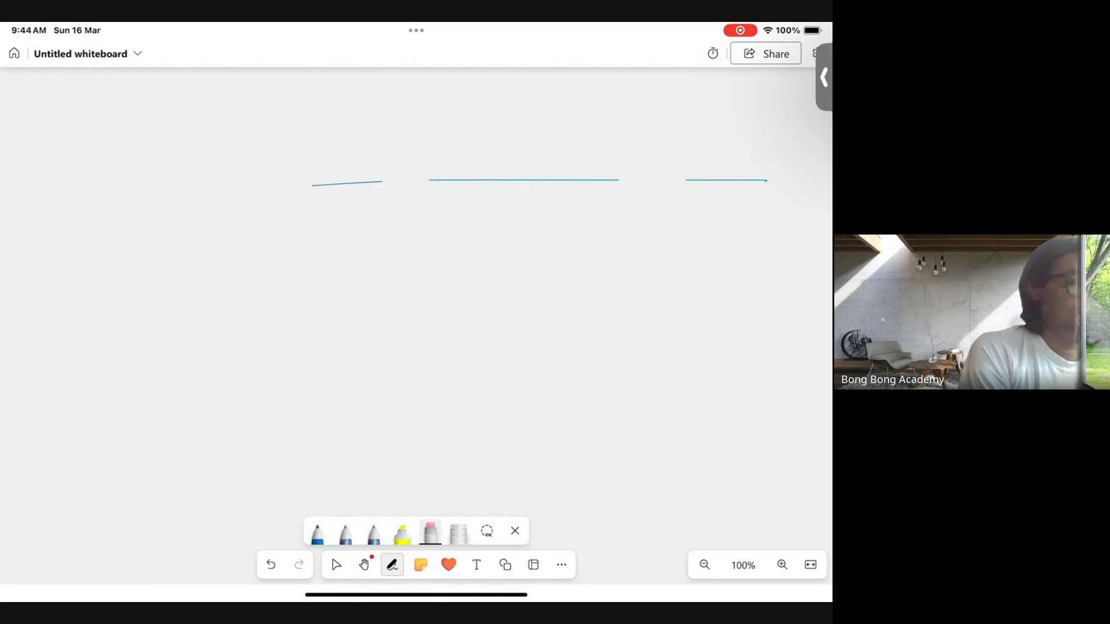
mouse_move(324, 184)
left_mouse_down()
mouse_move(580, 179)
mouse_move(387, 200)
mouse_move(310, 167)
left_mouse_up()
left_click(317, 532)
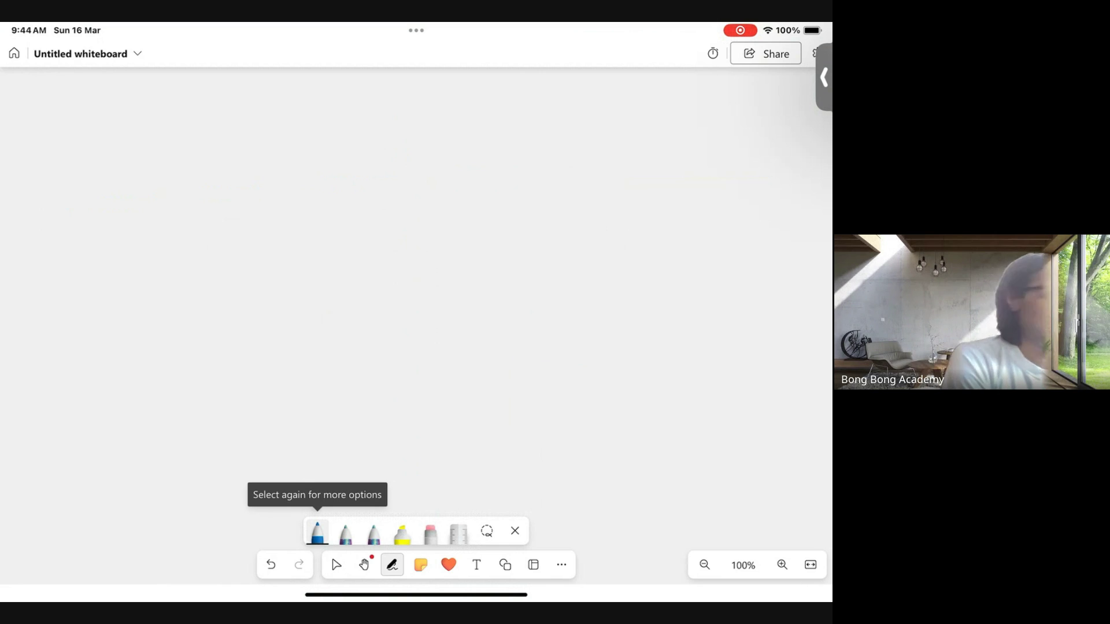
- Redraw the blue cross divider and handwrite 'SO' at top-left and 'CO' at top-right
left_click_drag(408, 111, 415, 490)
mouse_move(114, 234)
left_mouse_down()
mouse_move(594, 211)
mouse_move(726, 217)
left_mouse_up()
left_click_drag(234, 132, 185, 197)
left_click_drag(305, 135, 271, 143)
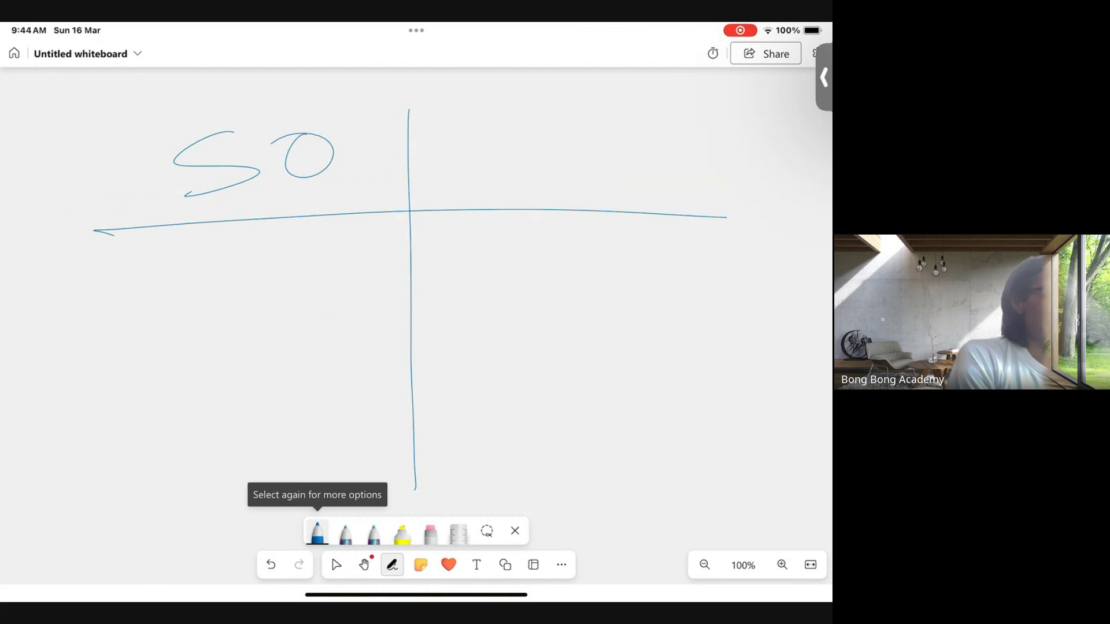
left_click_drag(575, 125, 565, 171)
left_click_drag(613, 127, 628, 134)
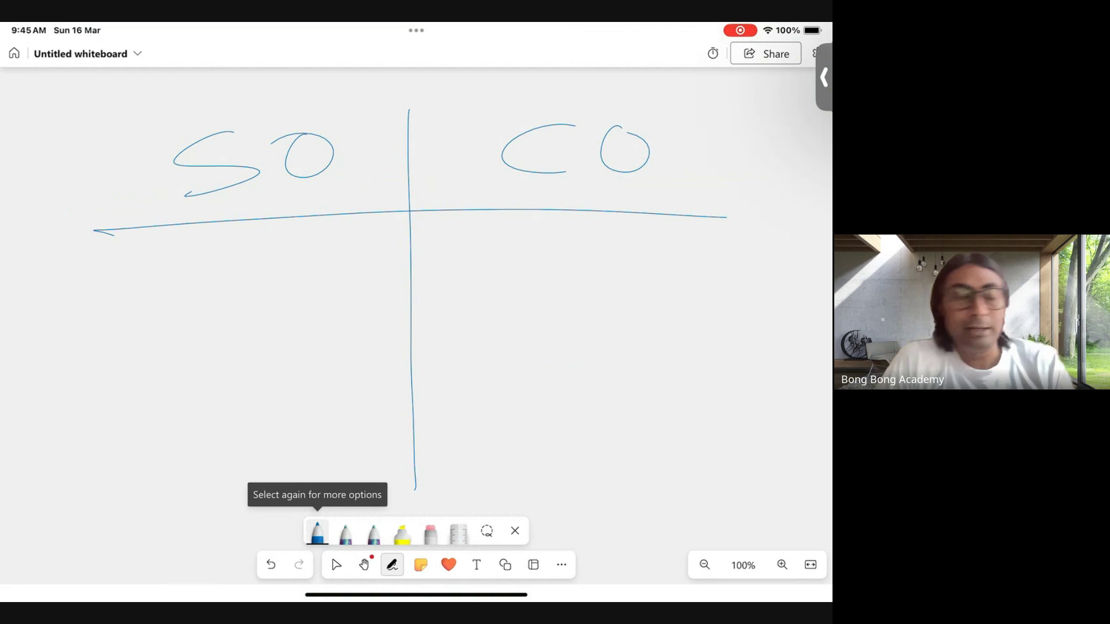
- Handwrite 'SF' below the horizontal line on the left, then 'CF' beneath it
mouse_move(226, 244)
left_mouse_down()
mouse_move(163, 275)
mouse_move(146, 325)
left_mouse_up()
left_click_drag(266, 263, 264, 309)
left_click_drag(265, 252, 325, 235)
left_click_drag(265, 281, 297, 272)
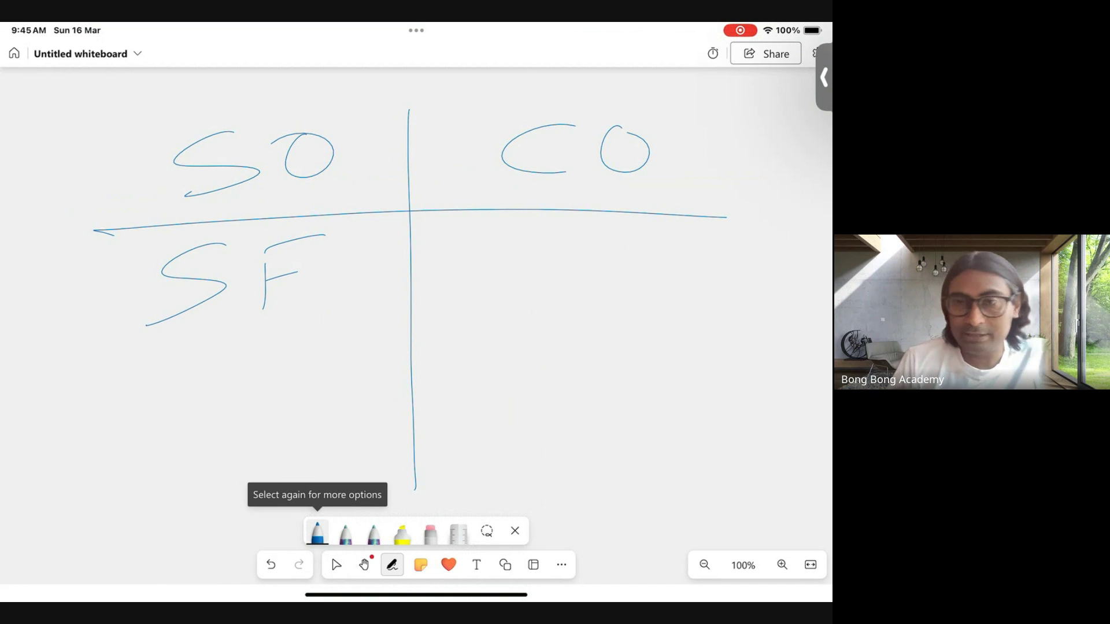
mouse_move(225, 362)
left_mouse_down()
mouse_move(144, 406)
mouse_move(236, 406)
left_mouse_up()
mouse_move(269, 359)
left_mouse_down()
mouse_move(265, 425)
mouse_move(332, 334)
left_mouse_up()
left_click_drag(273, 382, 327, 366)
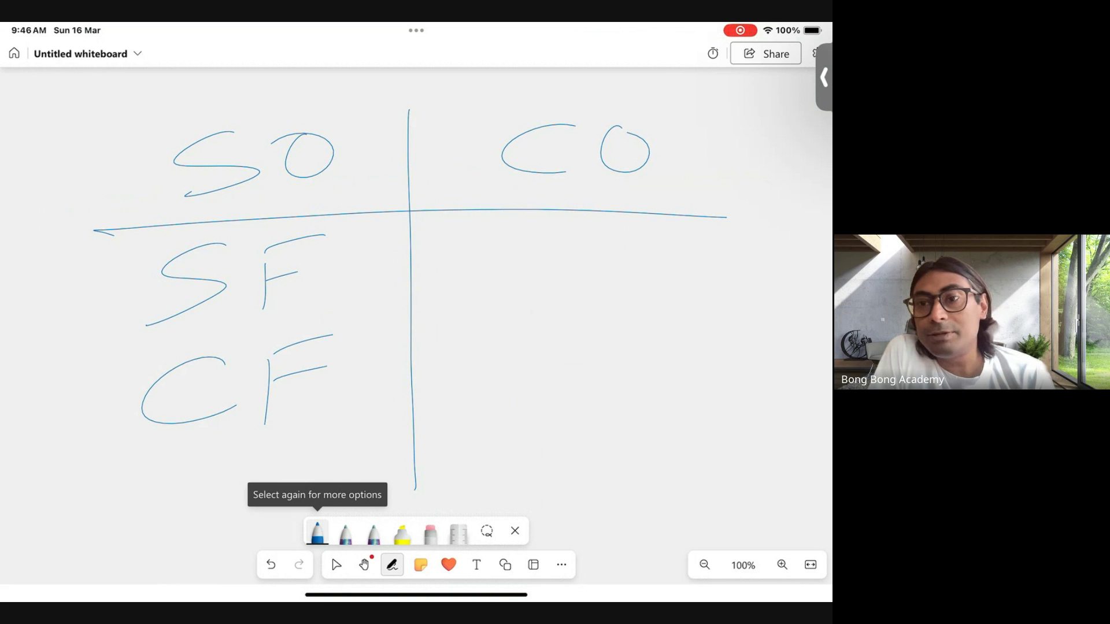
- Handwrite 'SF' and then 'CF' in the right column below 'CO'
left_click_drag(570, 237, 496, 306)
mouse_move(606, 256)
left_mouse_down()
mouse_move(609, 298)
mouse_move(653, 235)
left_mouse_up()
left_click_drag(609, 278, 643, 270)
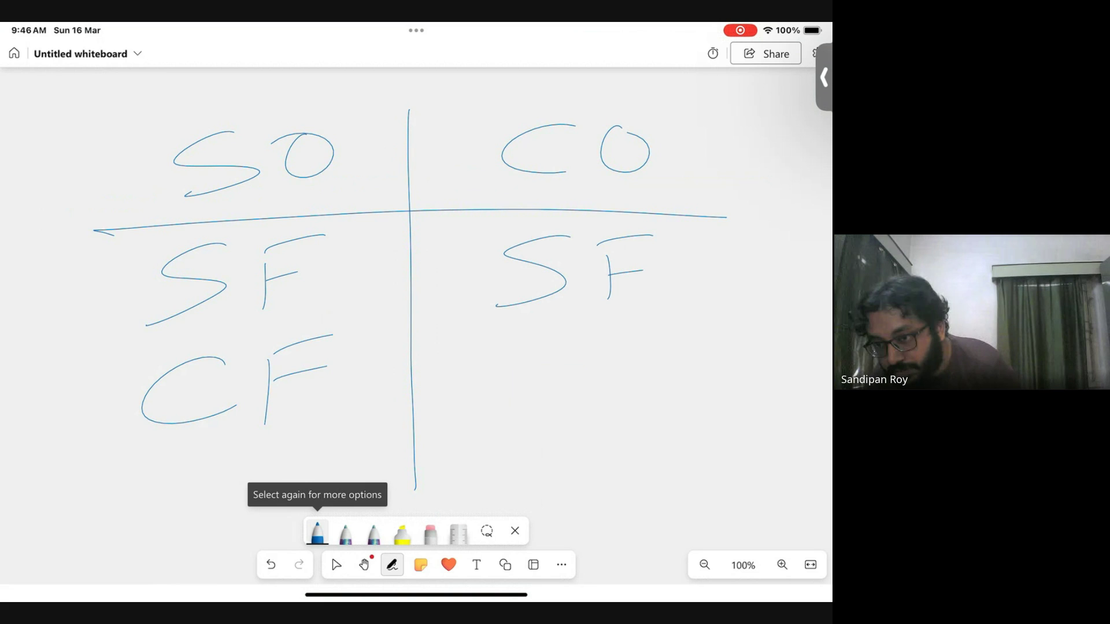
left_click_drag(572, 354, 580, 412)
left_click_drag(623, 355, 614, 426)
left_click_drag(609, 354, 674, 327)
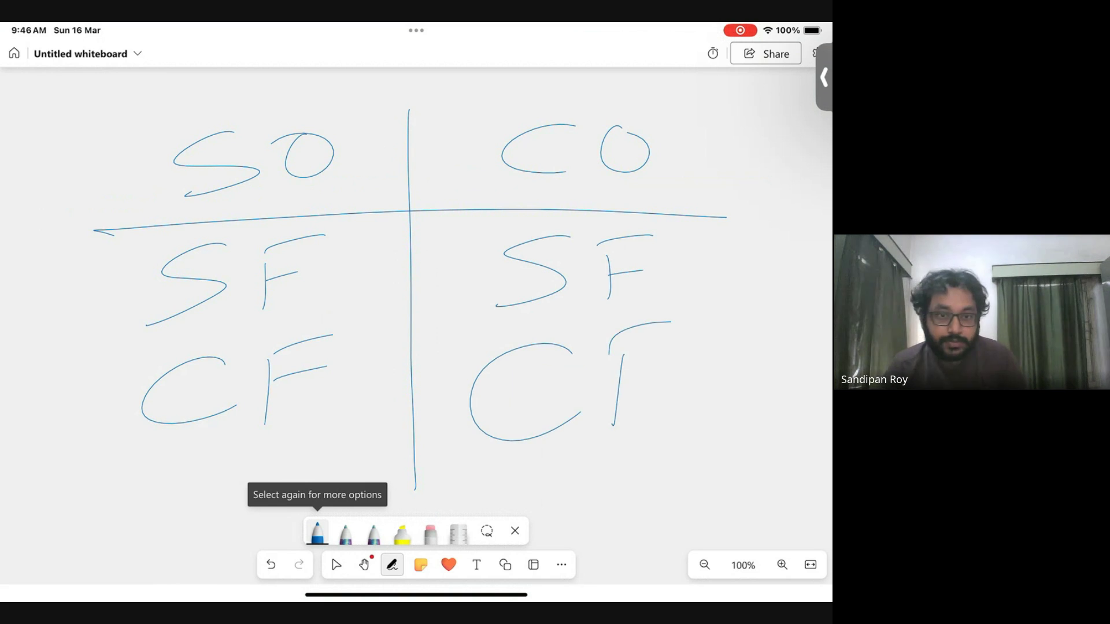
left_click_drag(615, 376, 686, 365)
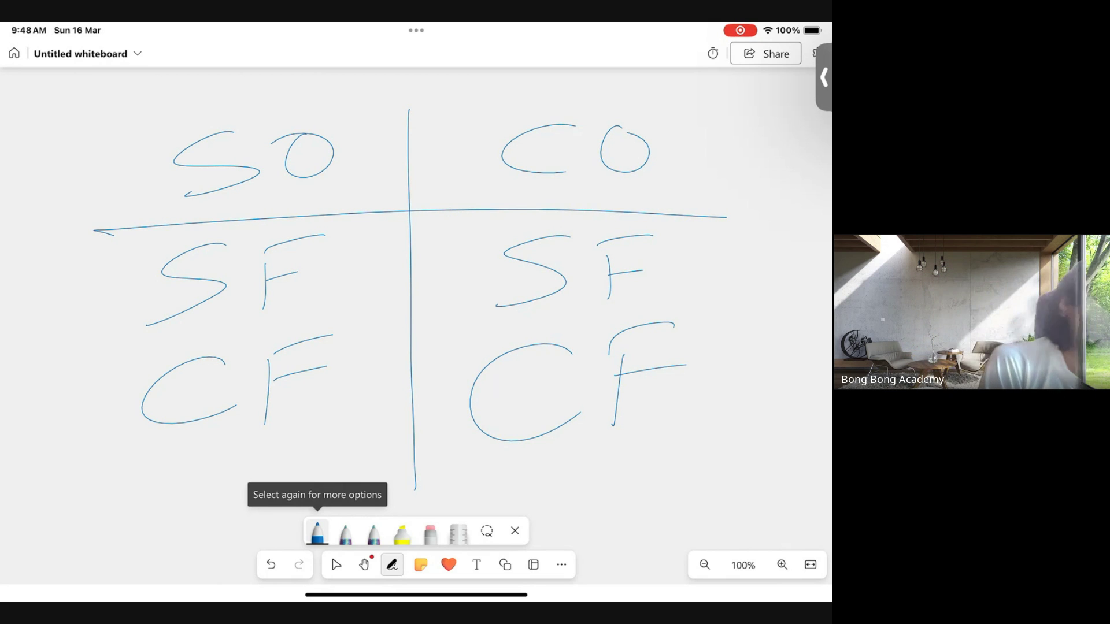
- Erase the entire handwritten diagram and reselect the blue pen
left_click(430, 532)
mouse_move(684, 391)
left_mouse_down()
mouse_move(632, 397)
mouse_move(411, 339)
mouse_move(723, 164)
mouse_move(518, 396)
mouse_move(243, 411)
mouse_move(158, 456)
mouse_move(337, 176)
mouse_move(67, 241)
left_mouse_up()
left_click(317, 531)
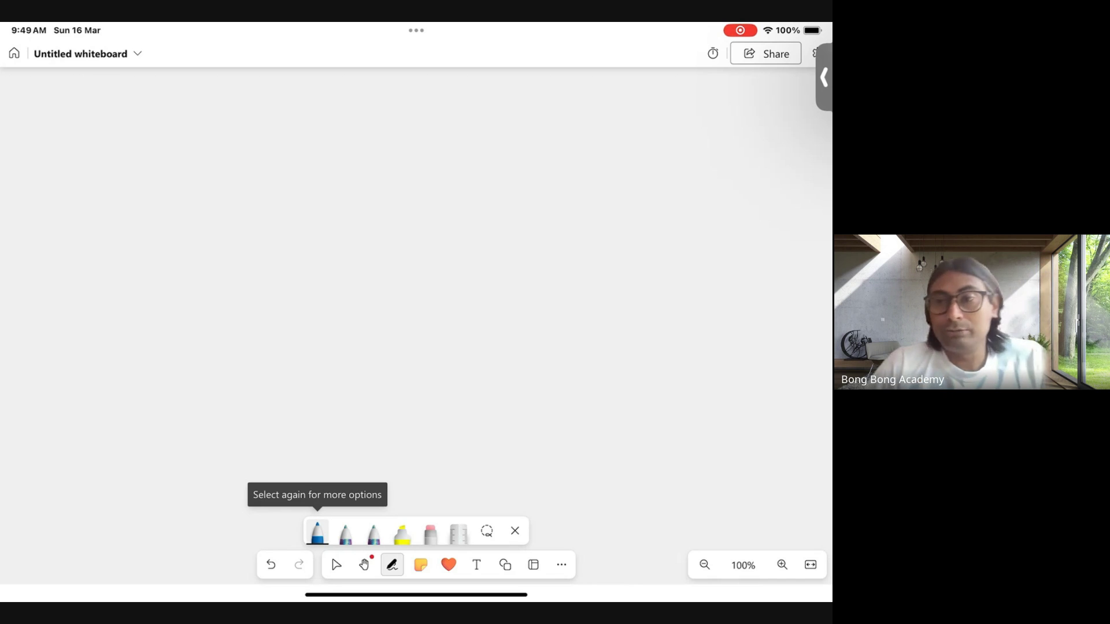
- Leave the whiteboard, expand the floating Meet call, and choose Stop sharing from more options
left_click_drag(417, 595, 417, 358)
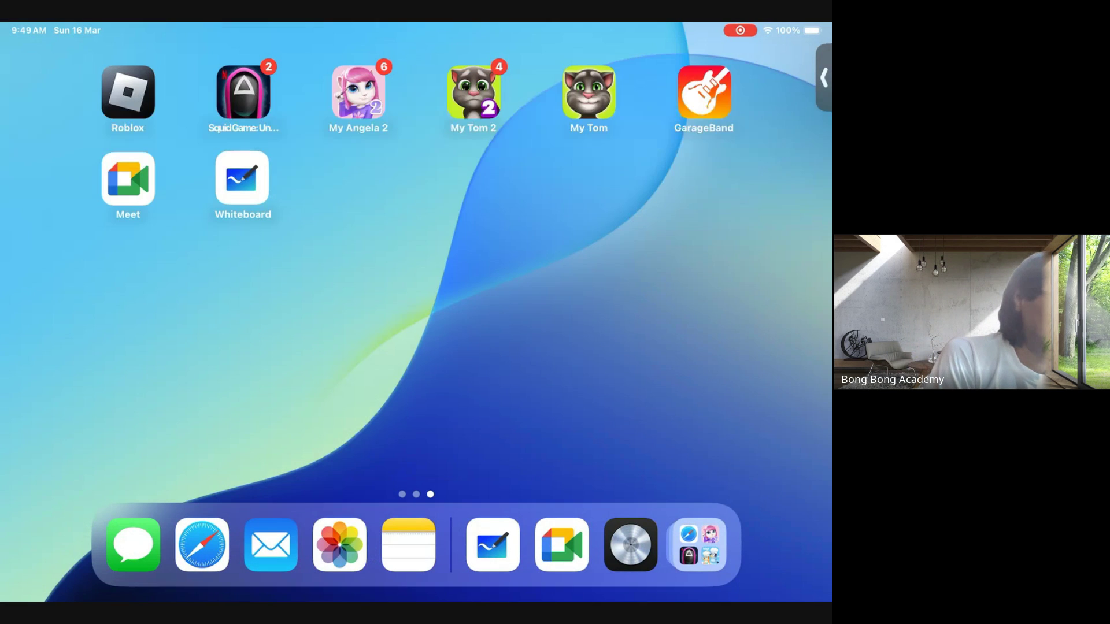
left_click(824, 77)
left_click(720, 87)
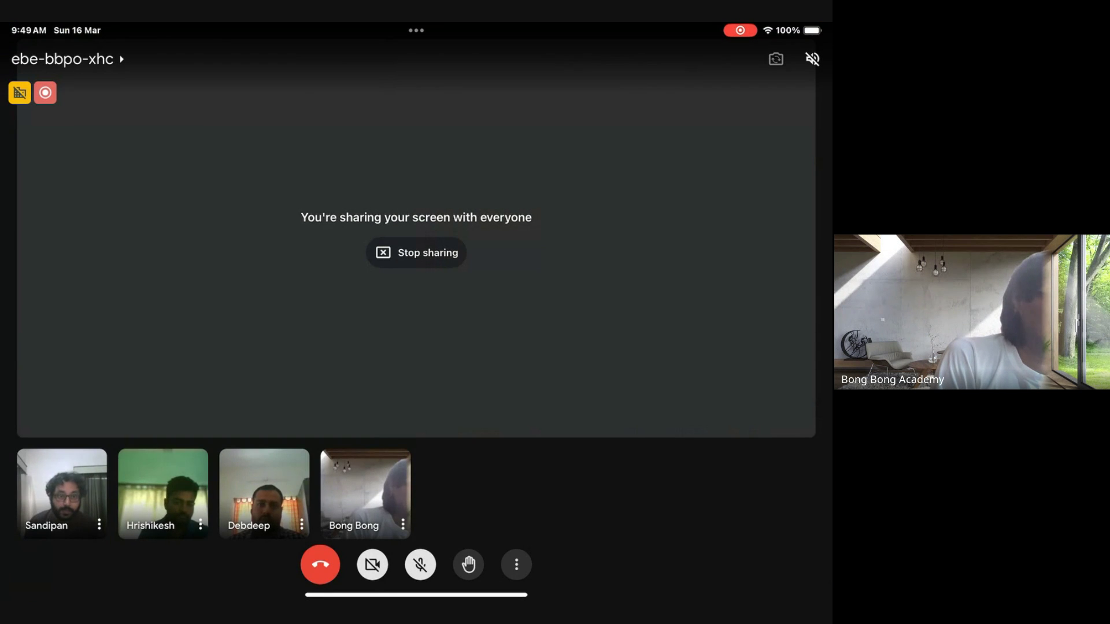
left_click(516, 564)
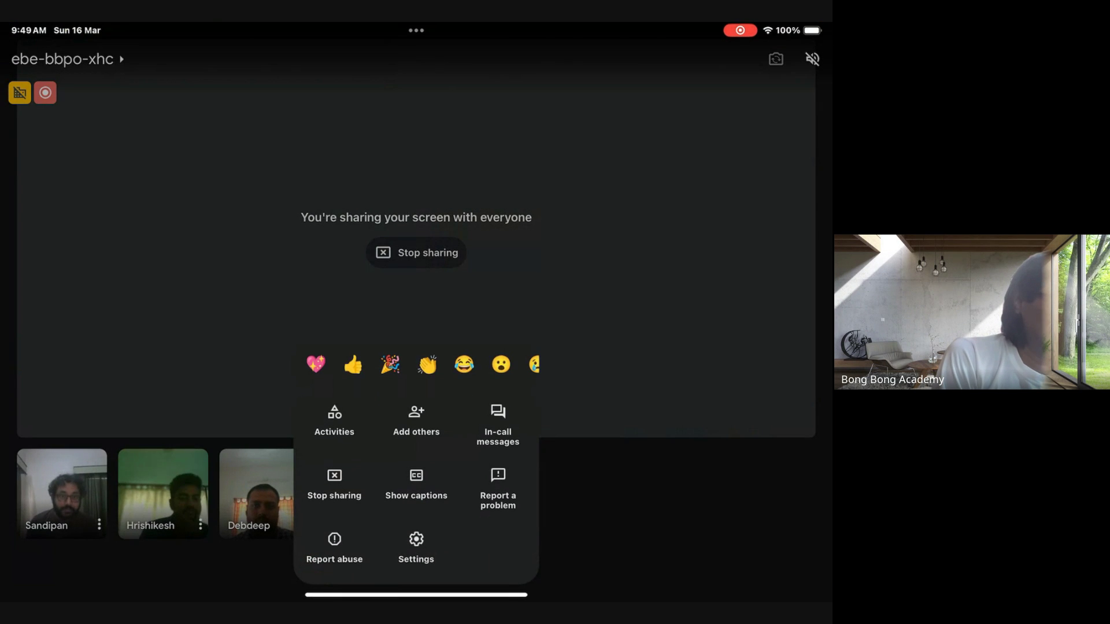
left_click(335, 485)
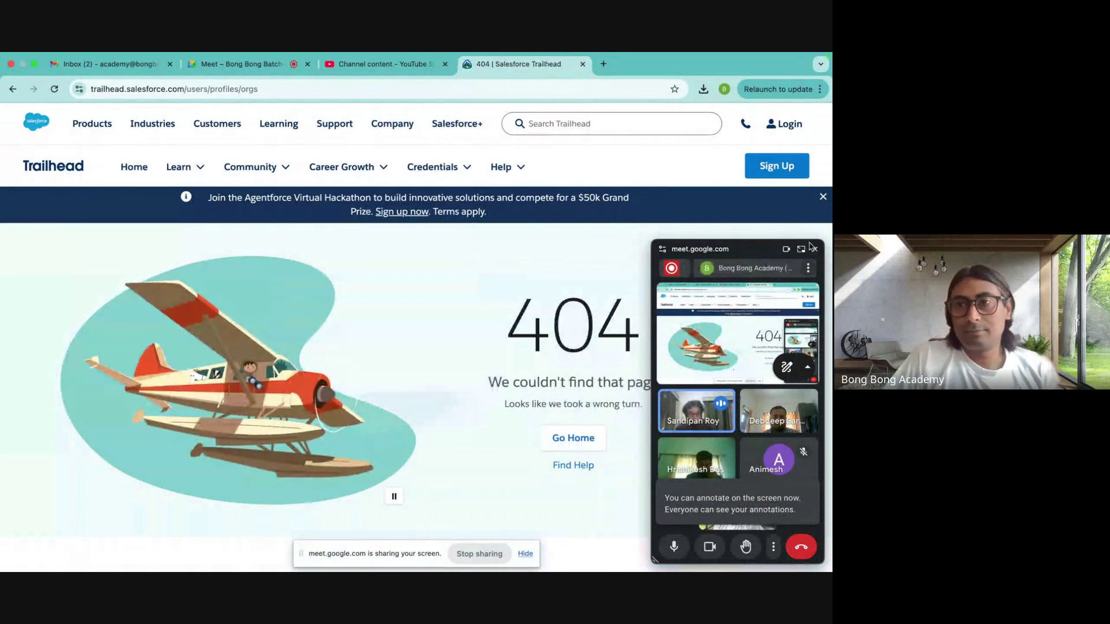
- Log in to Trailhead with LinkedIn and launch the Batch42 hands-on org
left_click(815, 250)
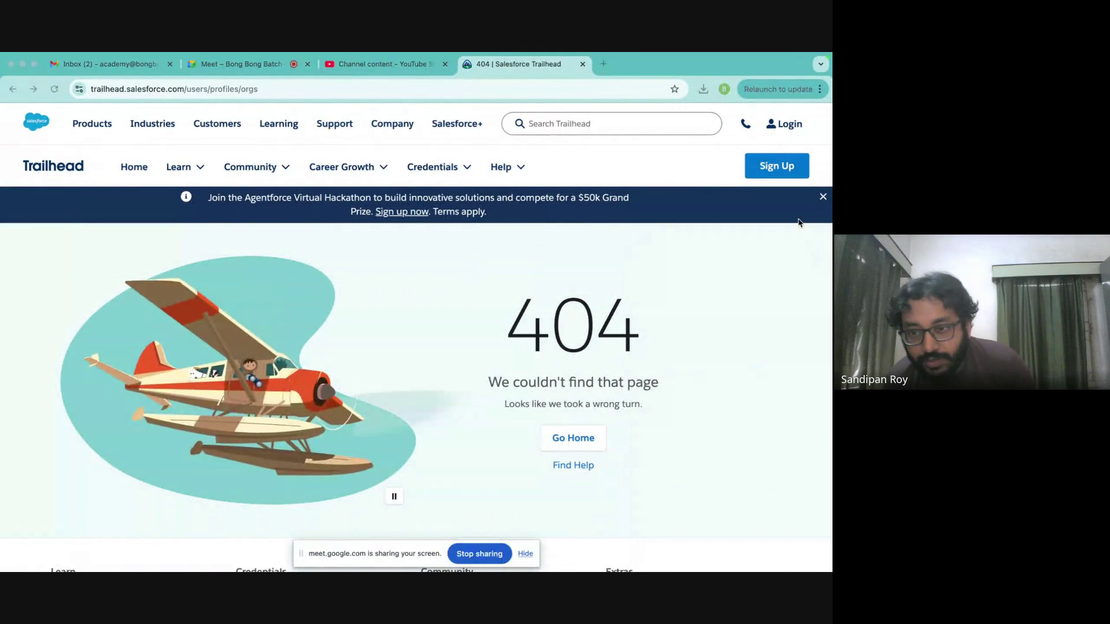
left_click(784, 127)
left_click(664, 295)
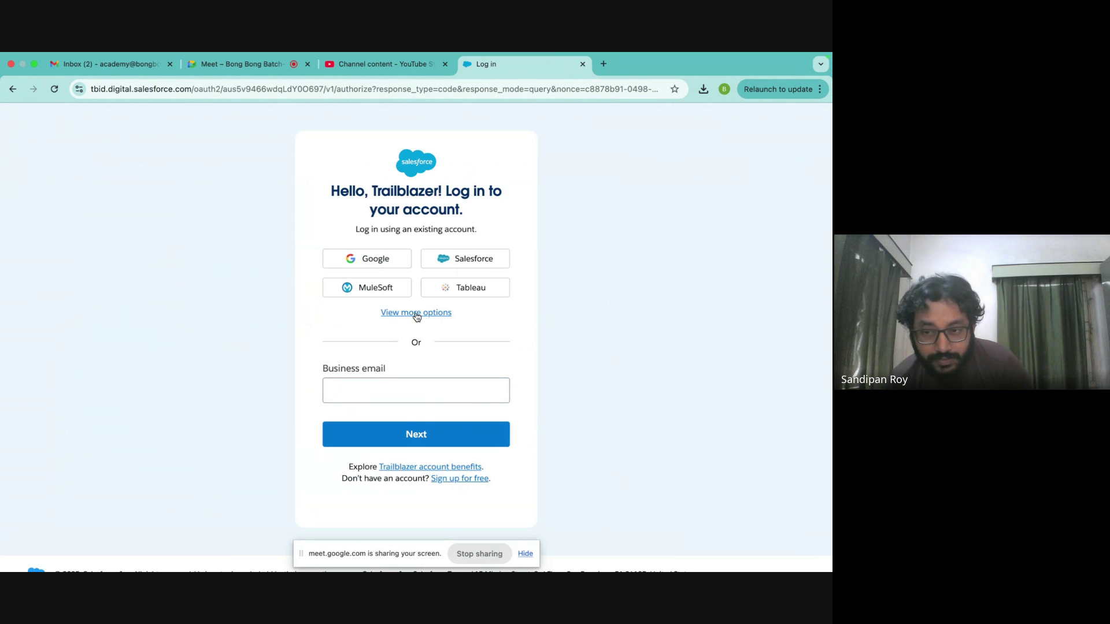
left_click(417, 313)
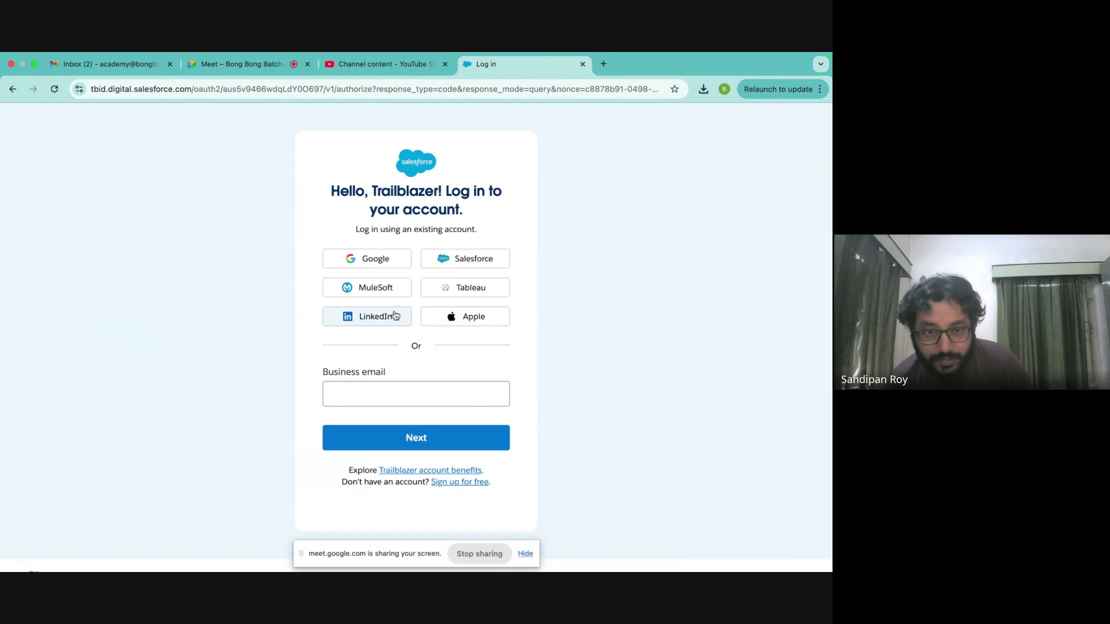
left_click(361, 322)
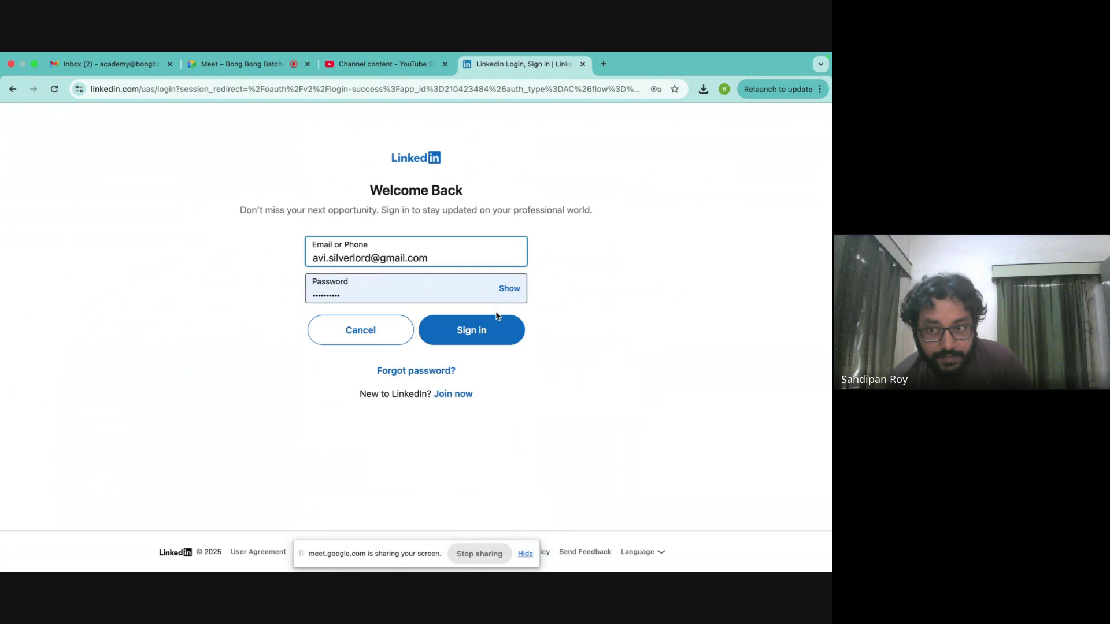
left_click(498, 319)
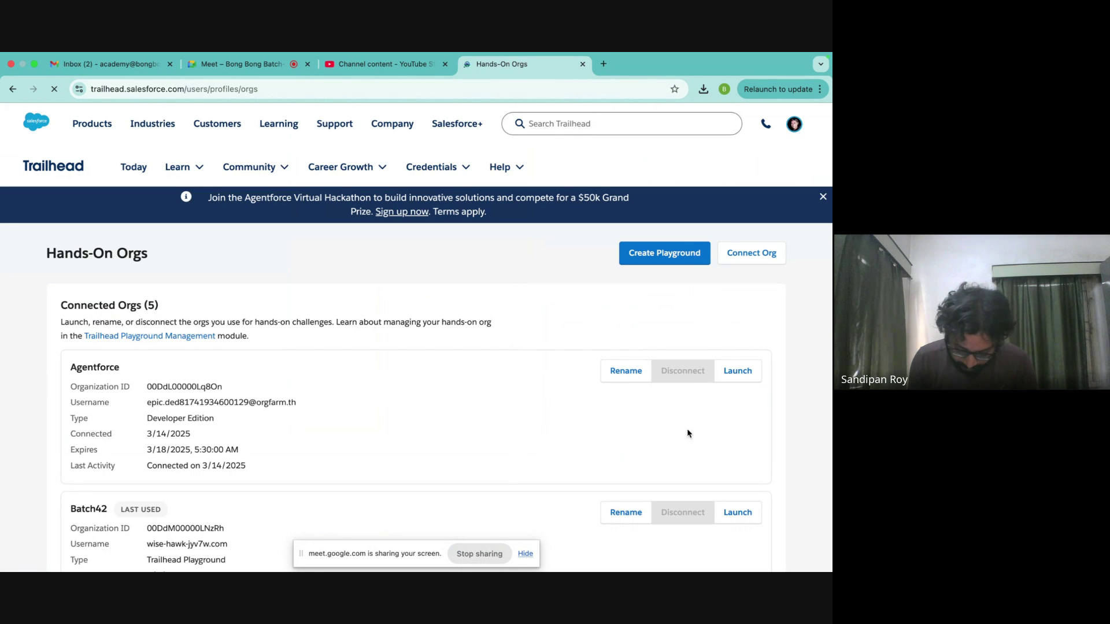
scroll(695, 404, "down", 2)
left_click(738, 444)
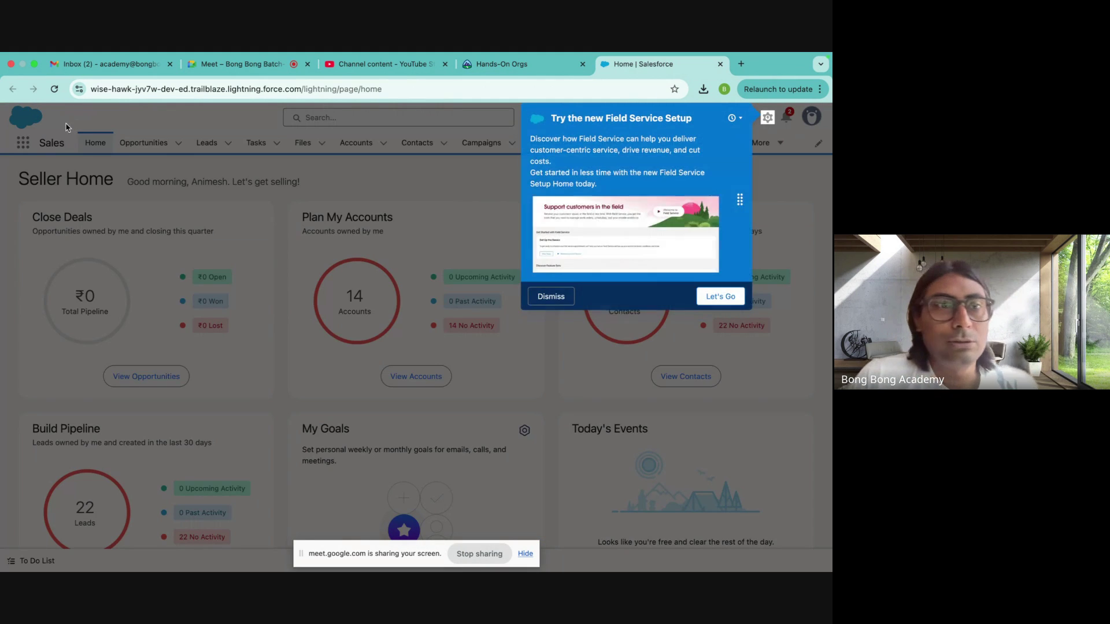
- Dismiss the Field Service Setup promotion, open the App Launcher and search 'sal'
left_click(551, 299)
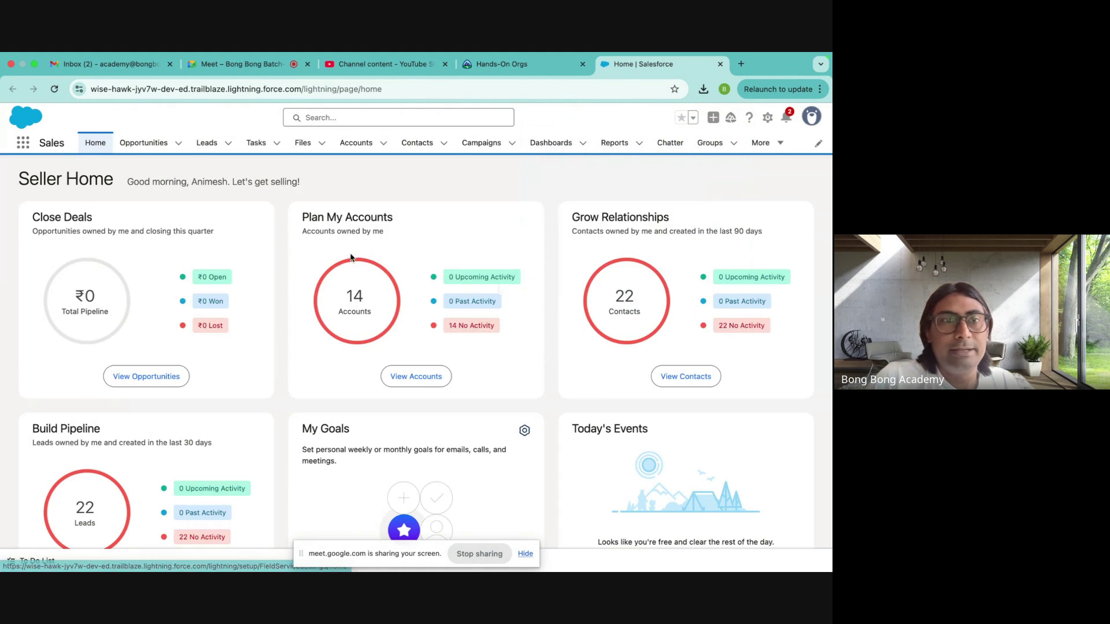
double_click(50, 142)
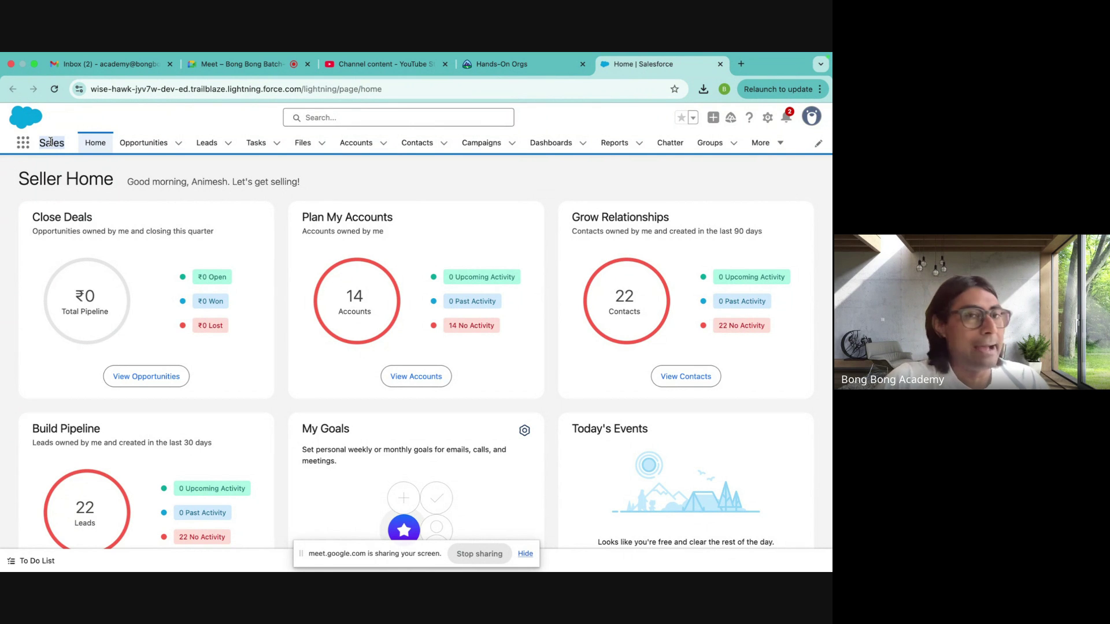
left_click(26, 143)
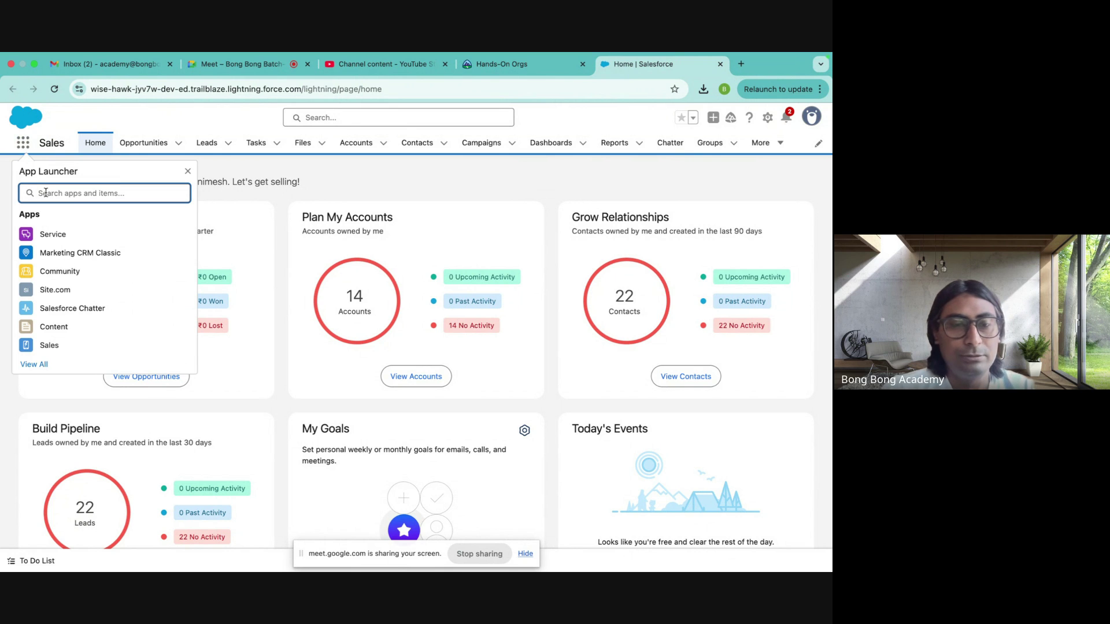
type("sal")
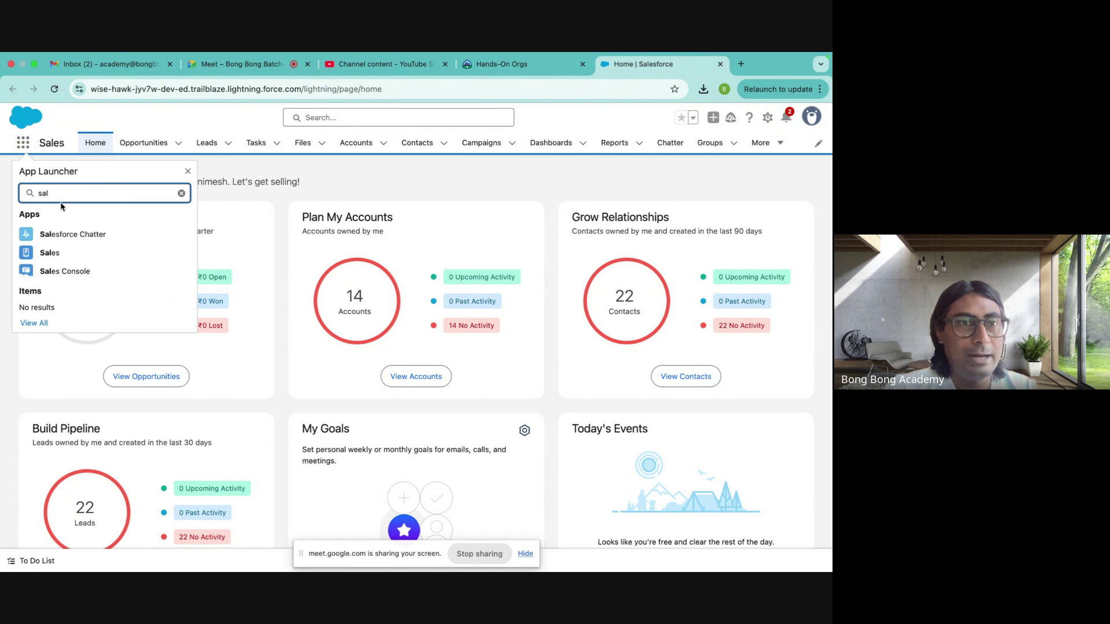
- Clear the search, browse the full App Launcher list, and open the Sales app
key("BackSpace")
key("BackSpace")
key("BackSpace")
left_click(34, 364)
scroll(453, 301, "down", 5)
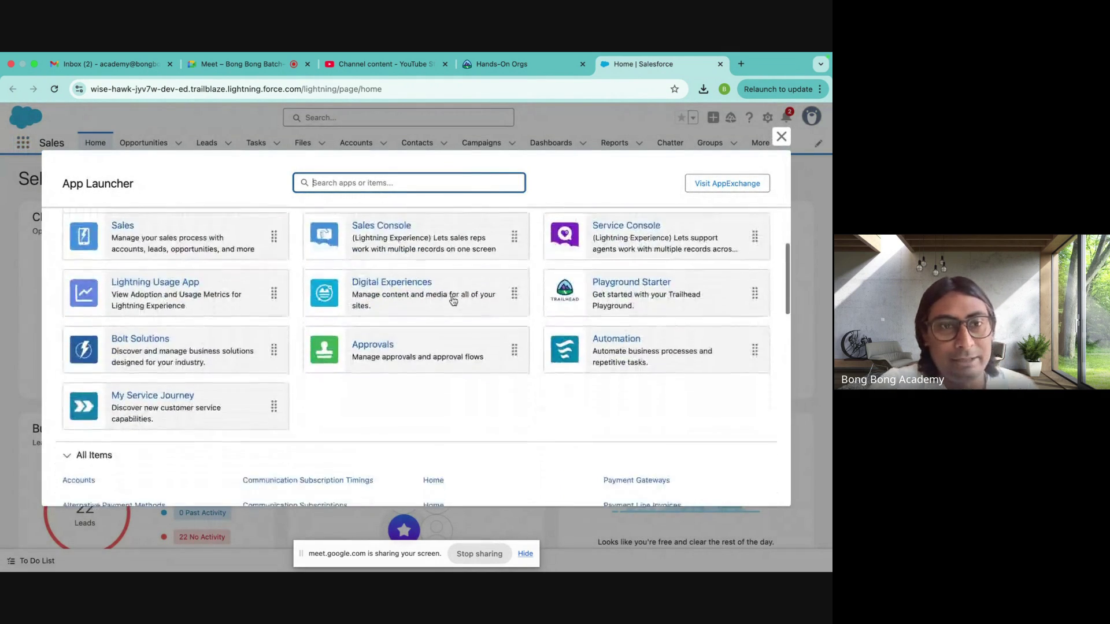
scroll(453, 302, "up", 5)
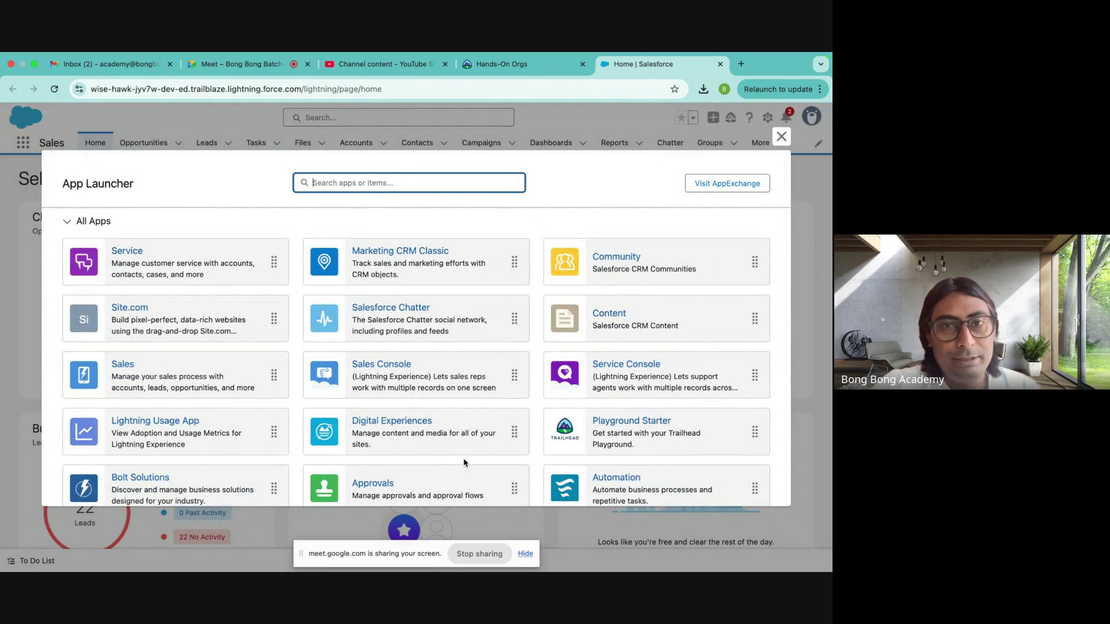
scroll(280, 313, "down", 5)
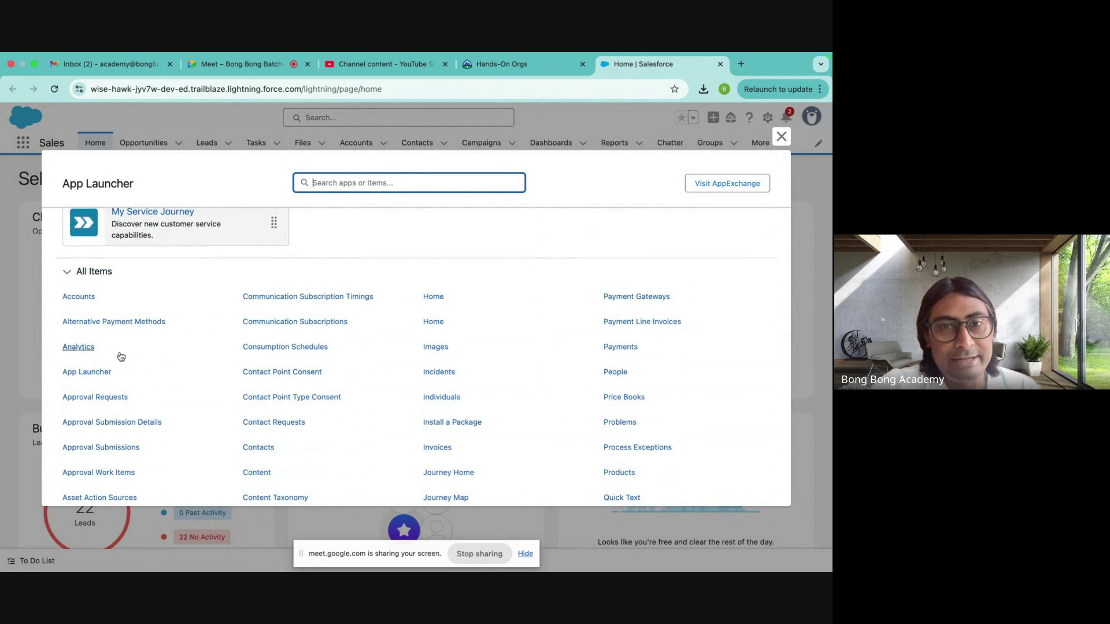
scroll(116, 352, "down", 3)
scroll(116, 346, "up", 10)
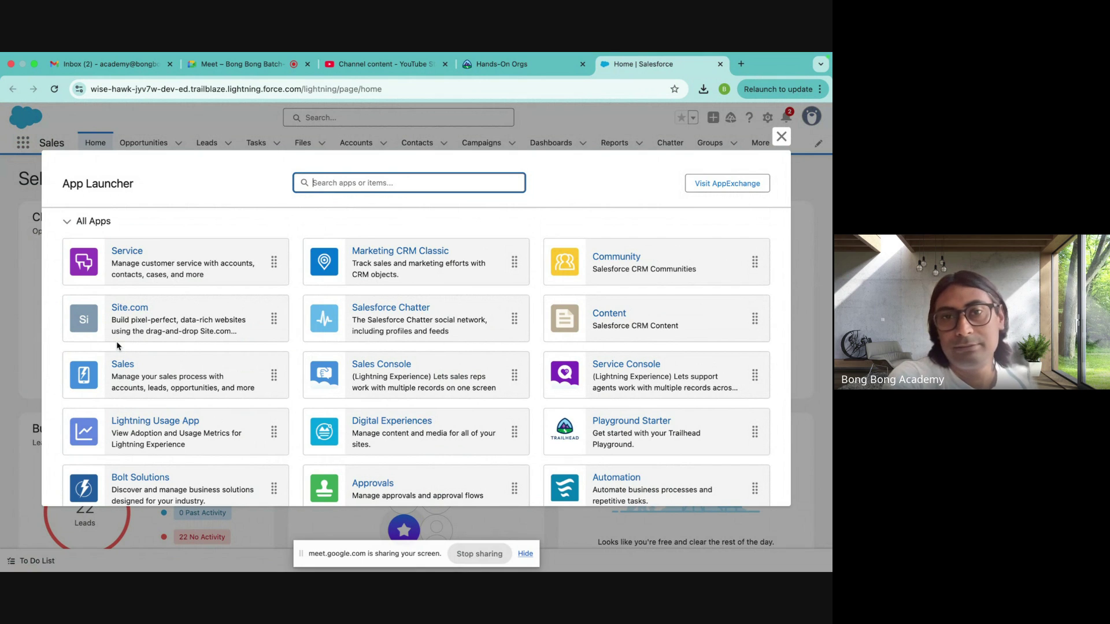
left_click(140, 379)
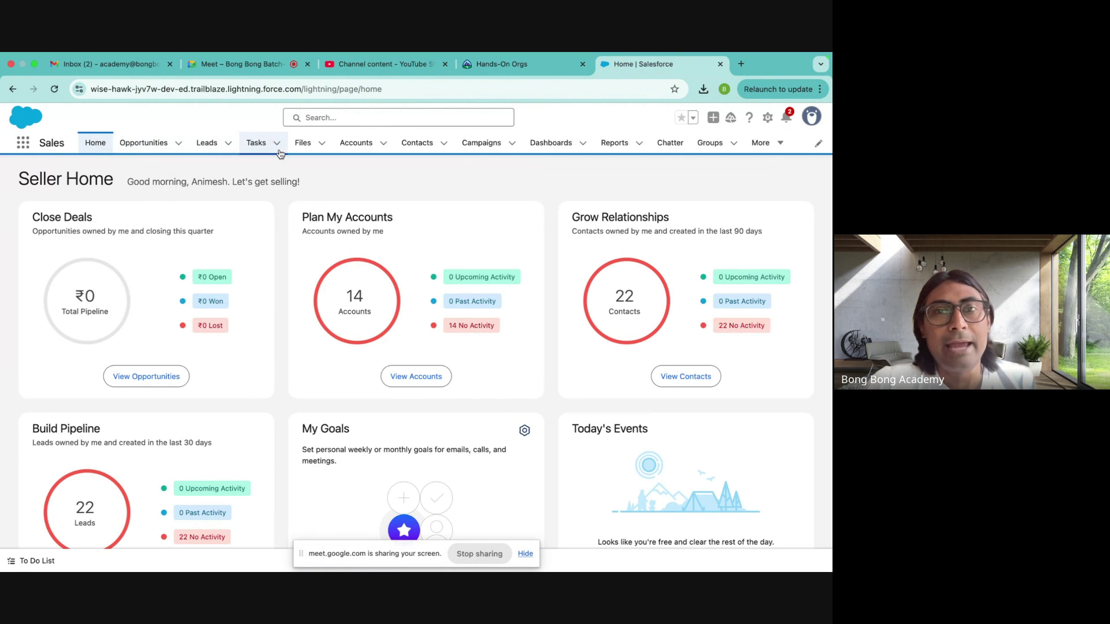
- Choose Setup from the gear icon's Setup Menu to open Setup Home in a new tab
left_click(774, 145)
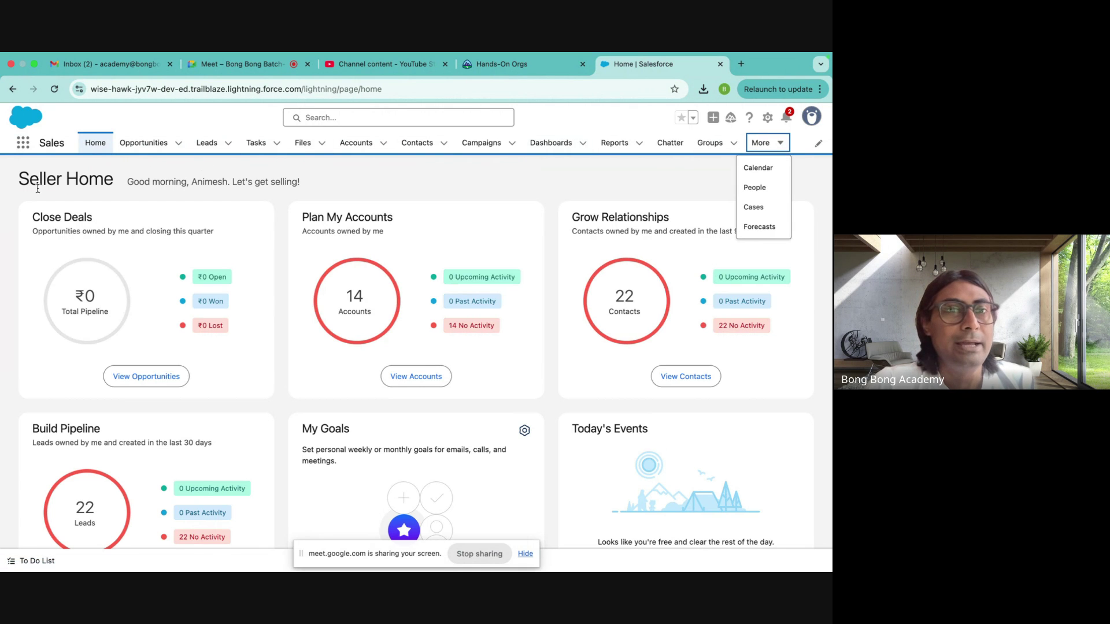
left_click(365, 183)
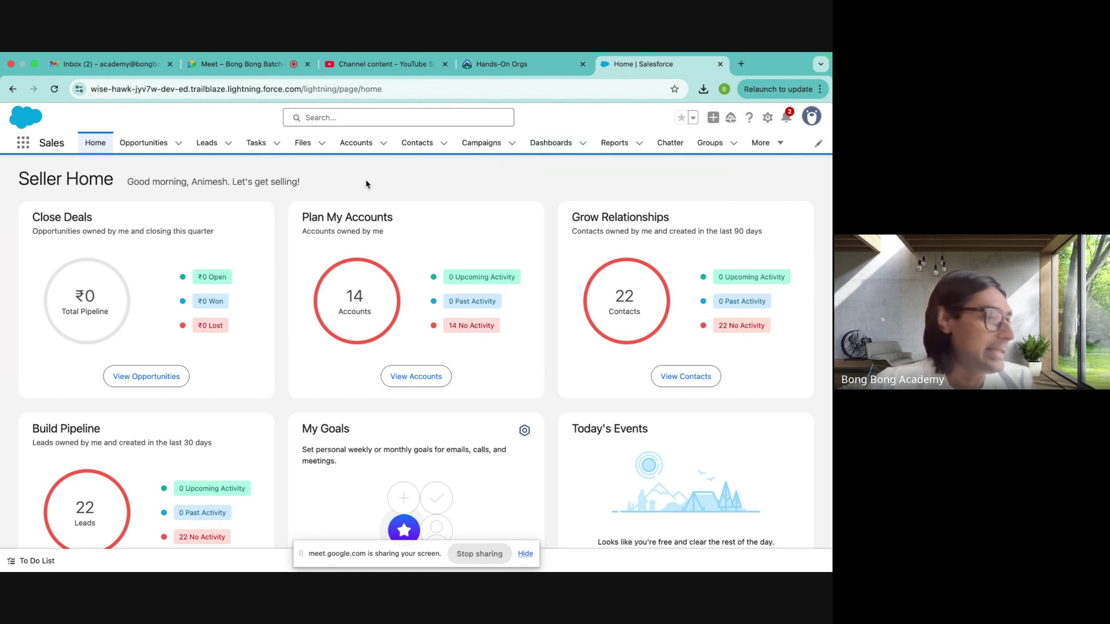
left_click(768, 118)
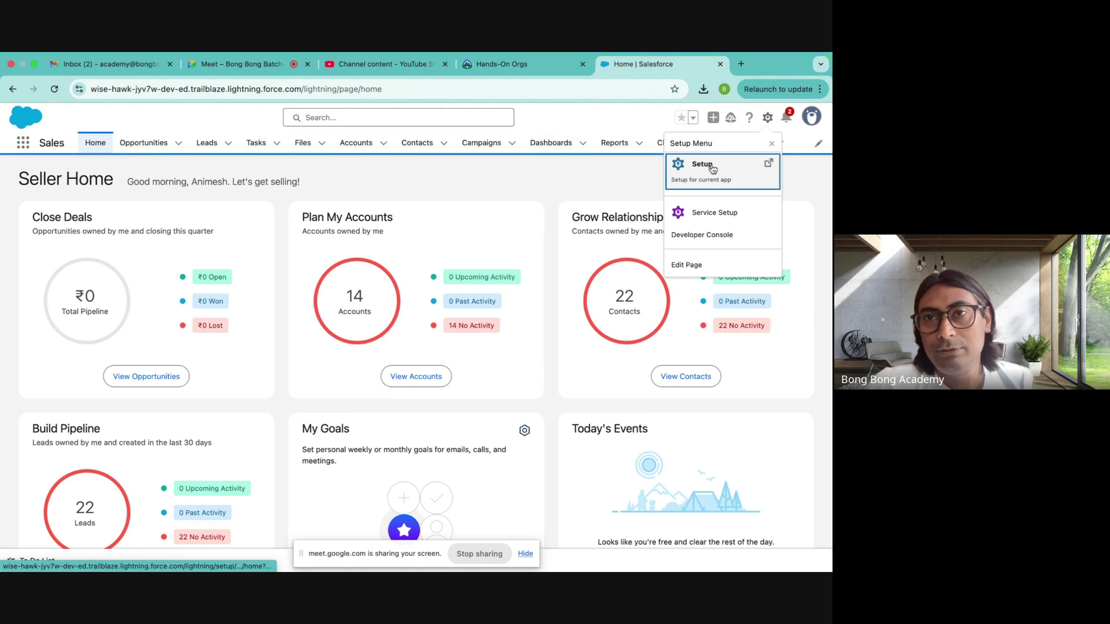
left_click(604, 126)
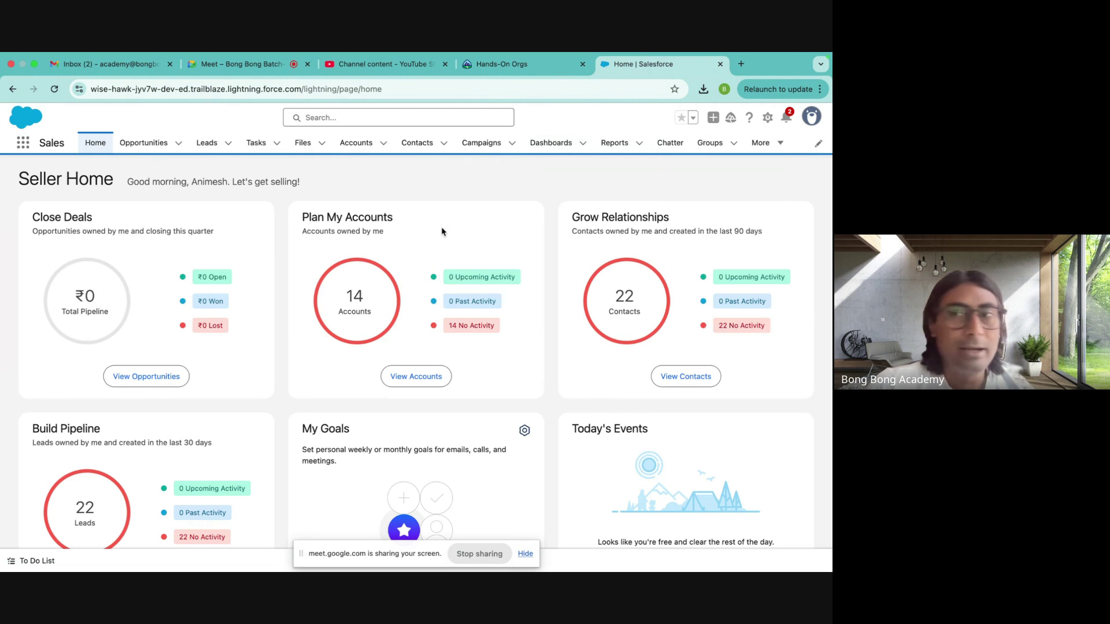
left_click(768, 118)
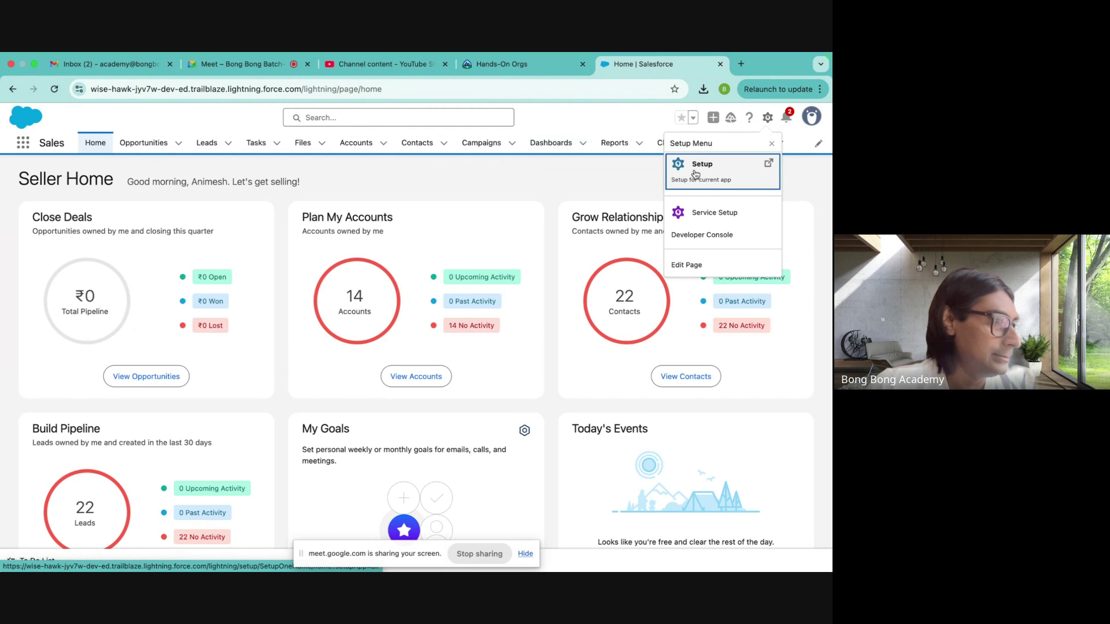
left_click(696, 174)
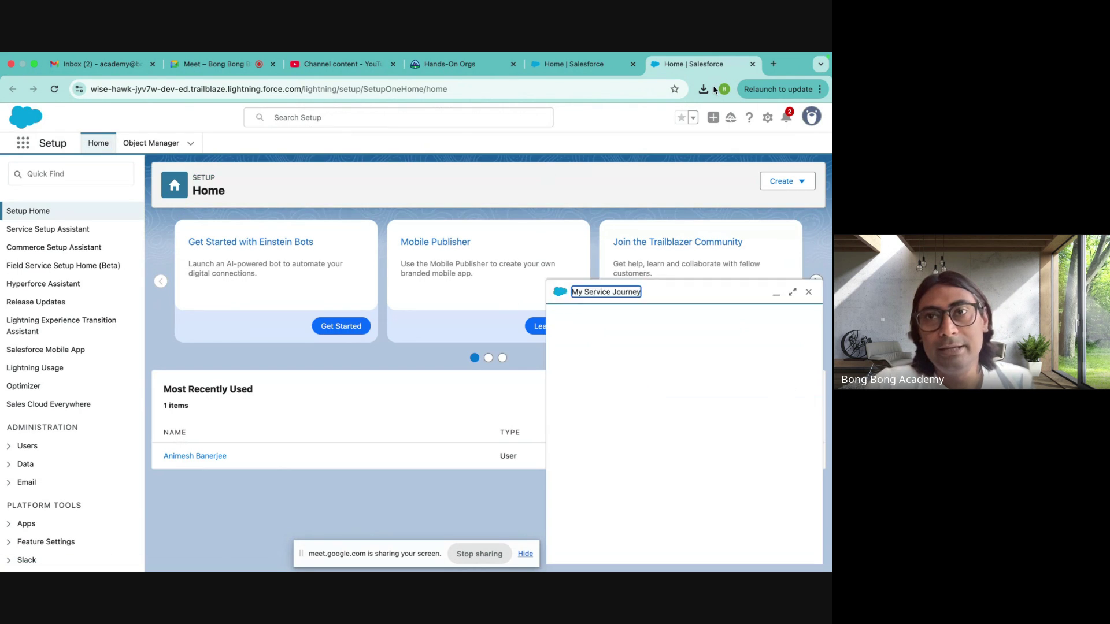
- Return to the Setup Home tab and close the My Service Journey panel
left_click(578, 65)
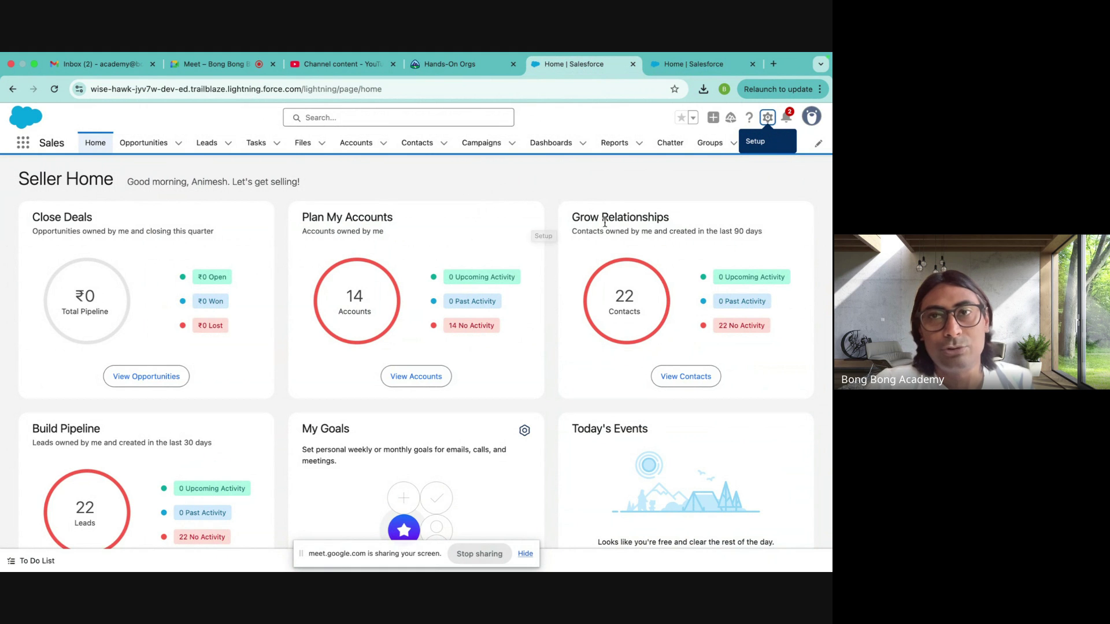
left_click(688, 65)
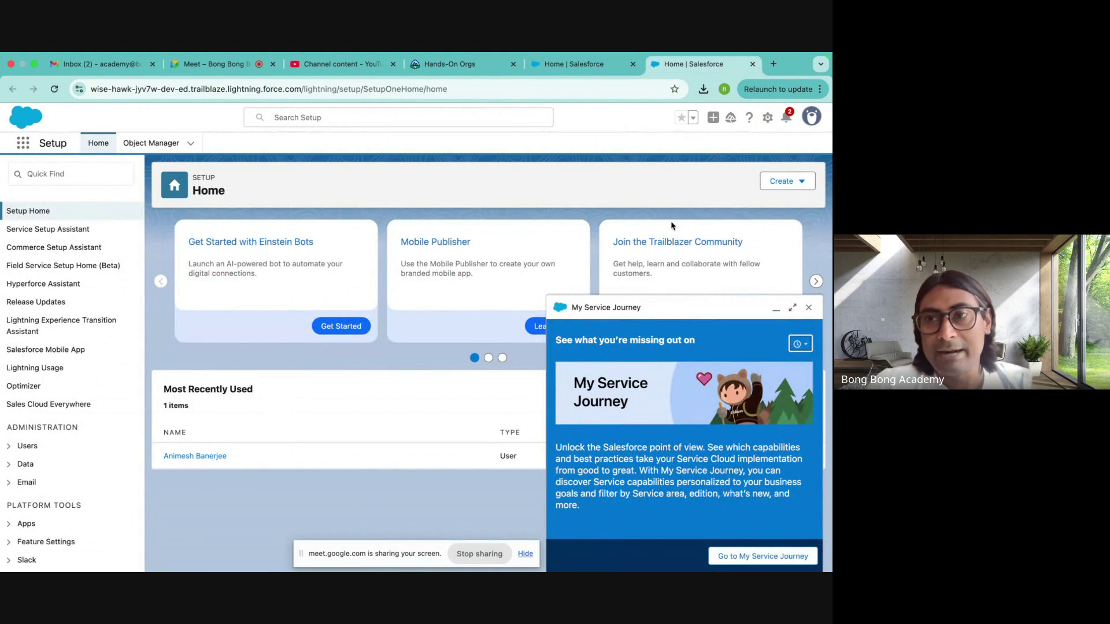
left_click(808, 307)
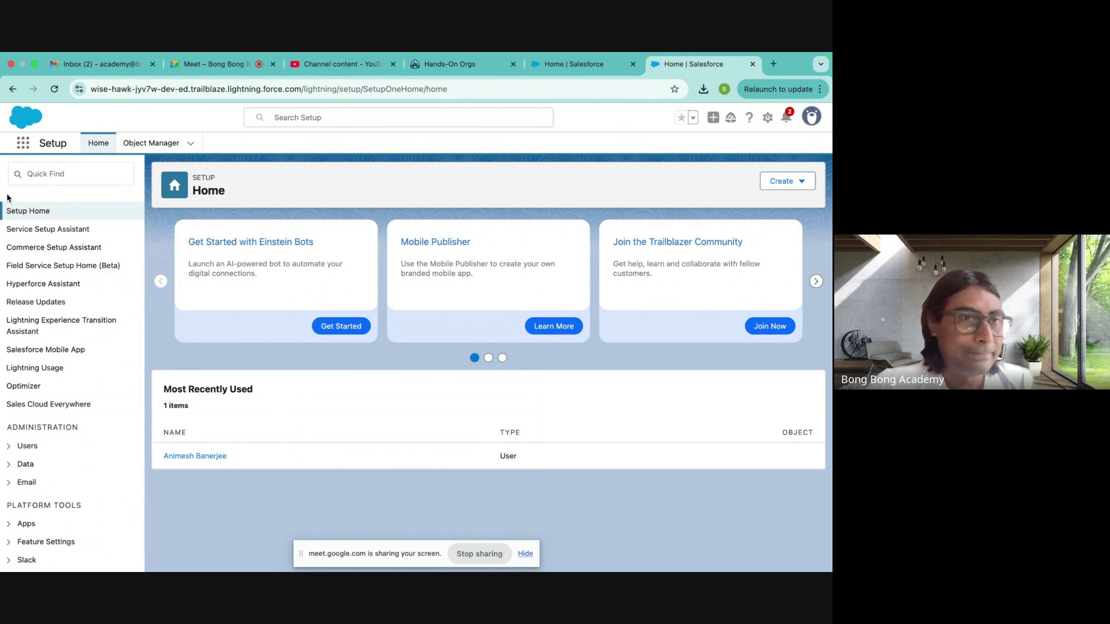
left_click(73, 172)
- Filter Setup by 'app', open App Manager, and start a New Lightning App
type("app")
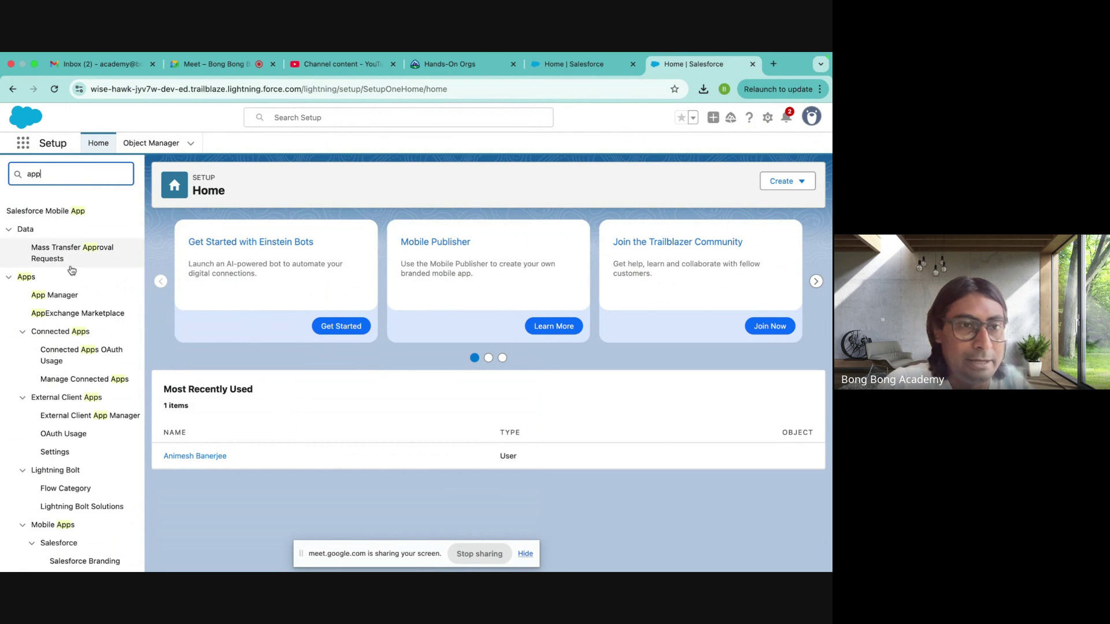
scroll(72, 292, "down", 2)
left_click(58, 262)
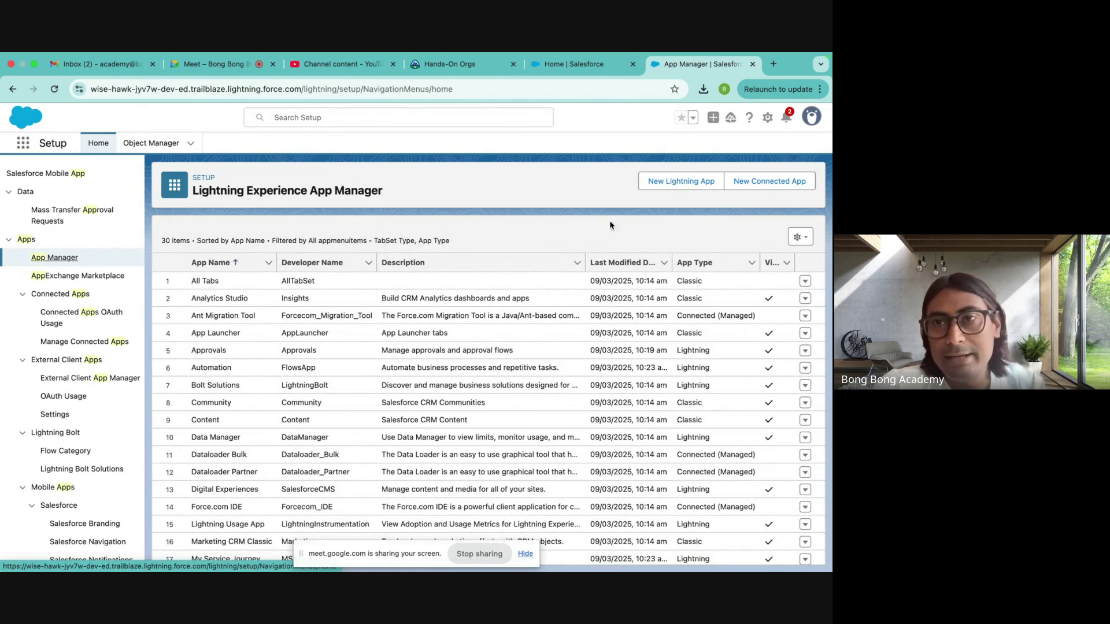
left_click(664, 181)
- Name the new Lightning app MyApp and fill its Developer Name
left_click(311, 298)
type("MyApp")
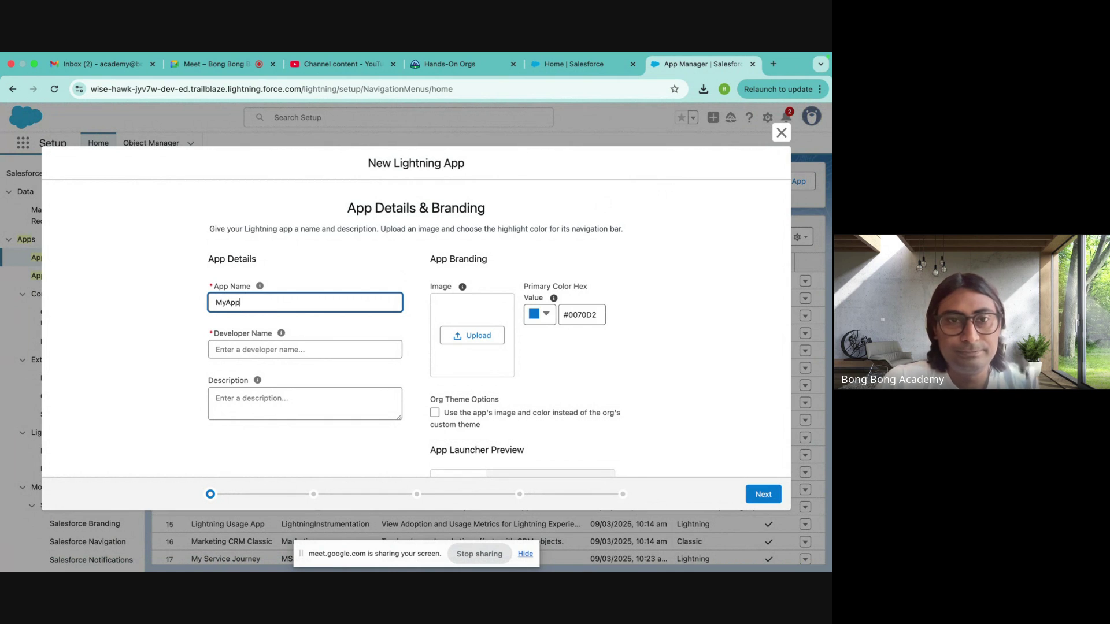
left_click(270, 349)
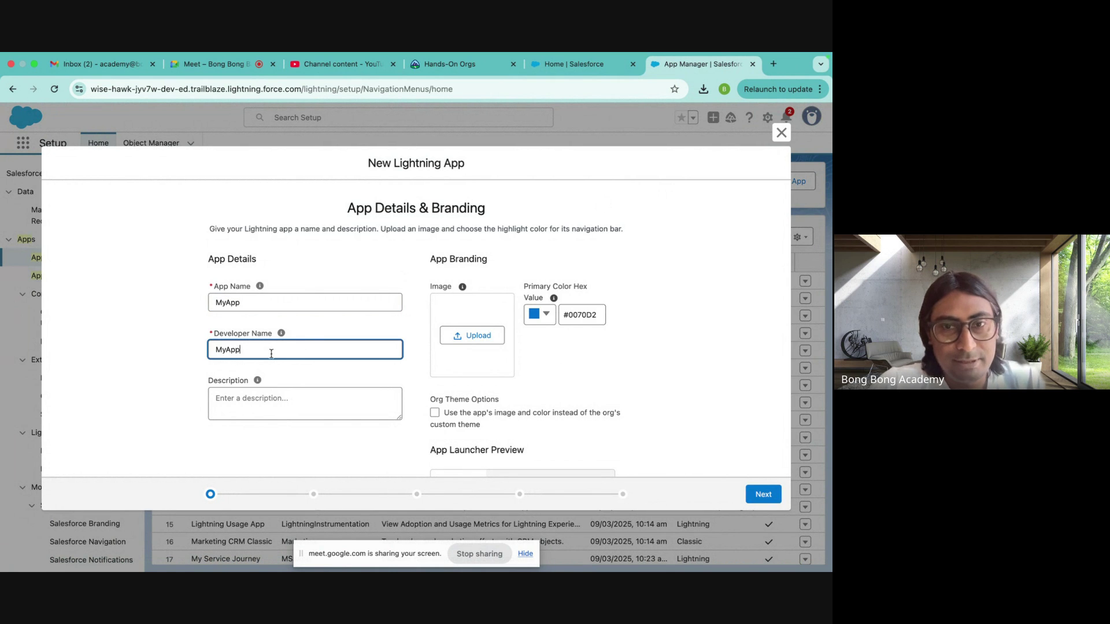
- Upload Invoice 33016940.PNG as the app image and continue to App Options
left_click(472, 337)
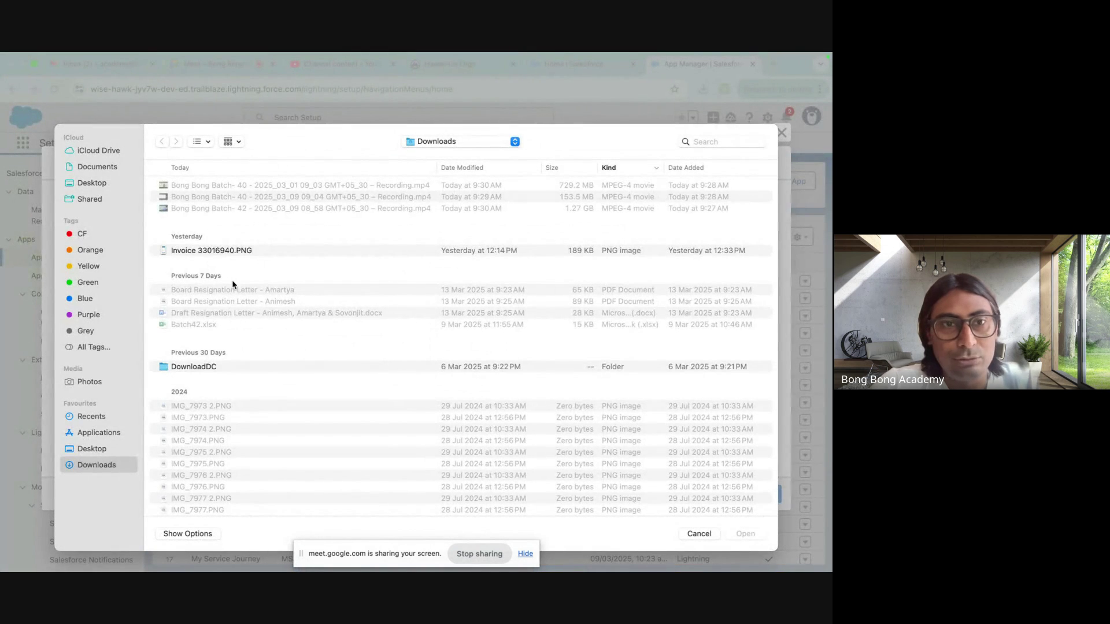
scroll(218, 429, "down", 5)
scroll(218, 429, "up", 5)
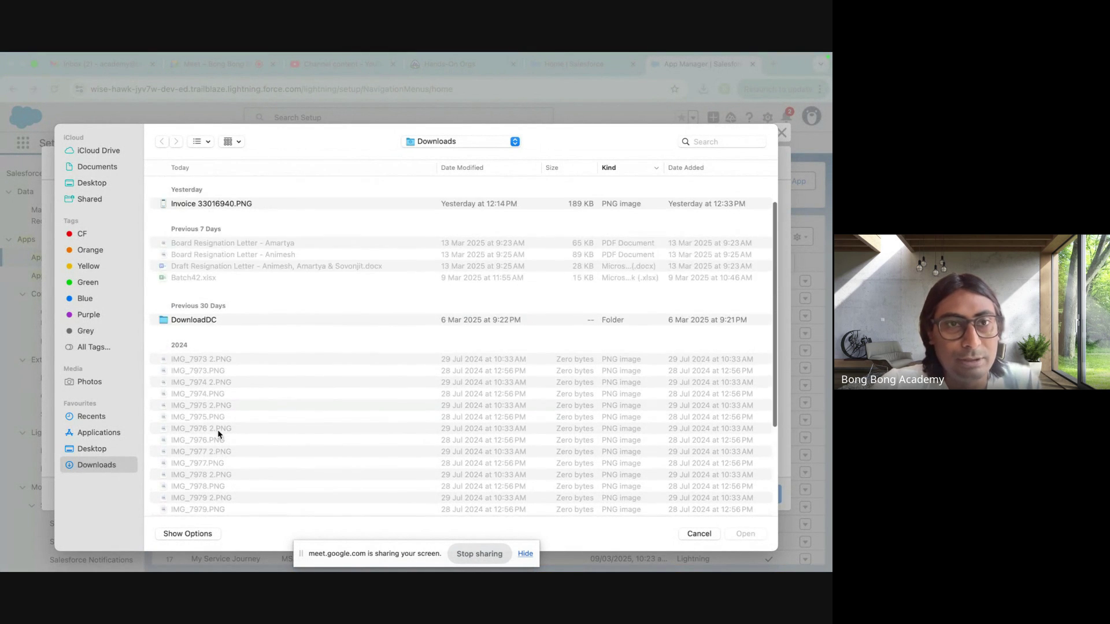
left_click(209, 251)
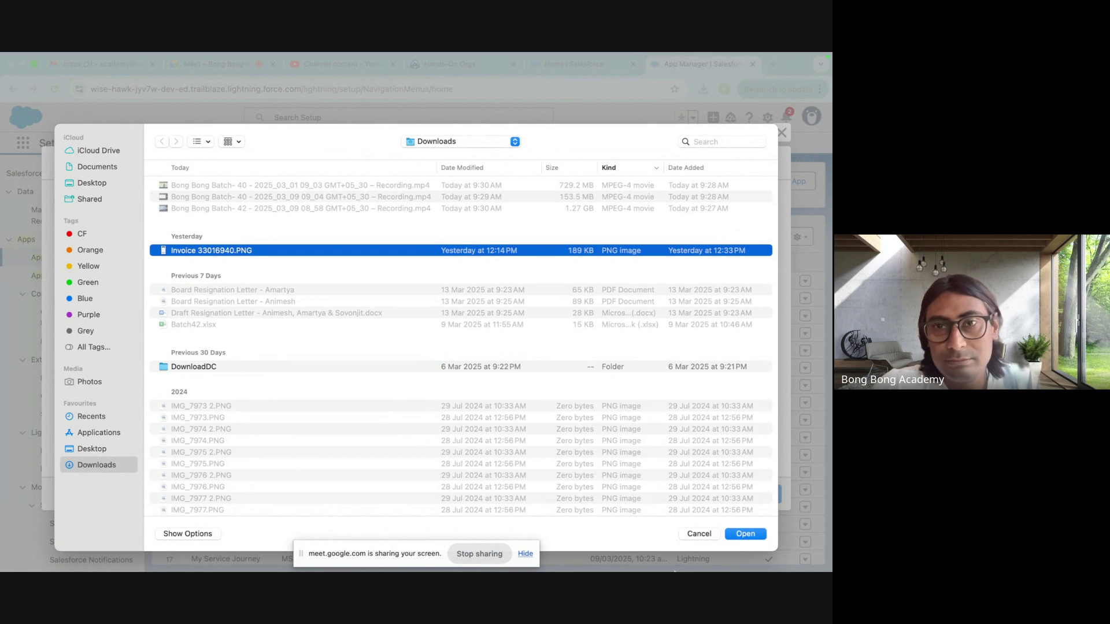
left_click(744, 534)
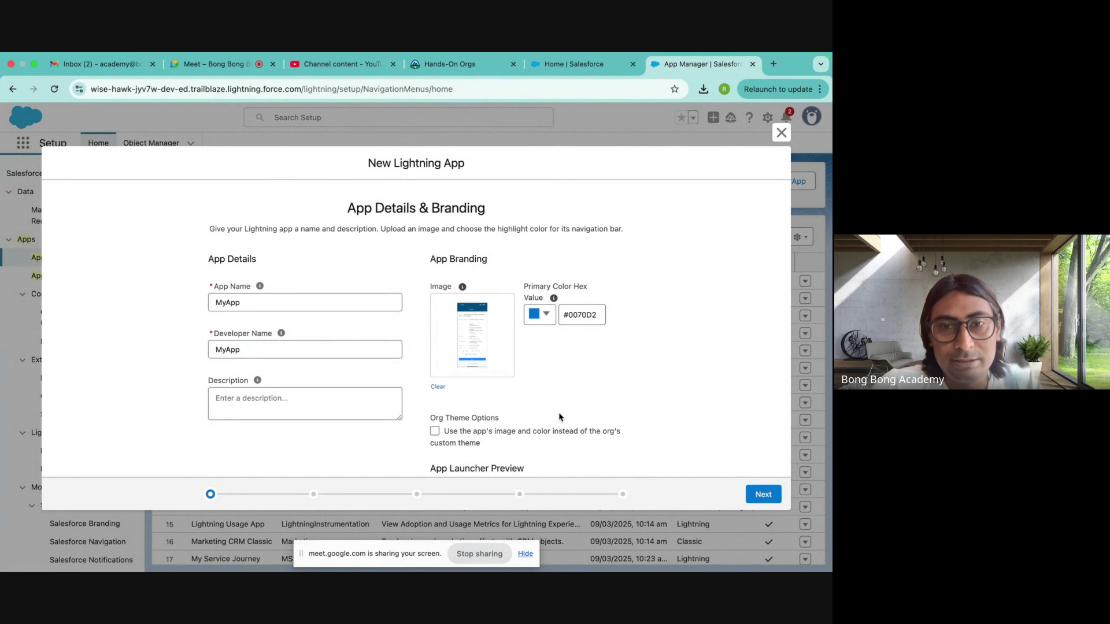
scroll(558, 415, "down", 3)
left_click(762, 496)
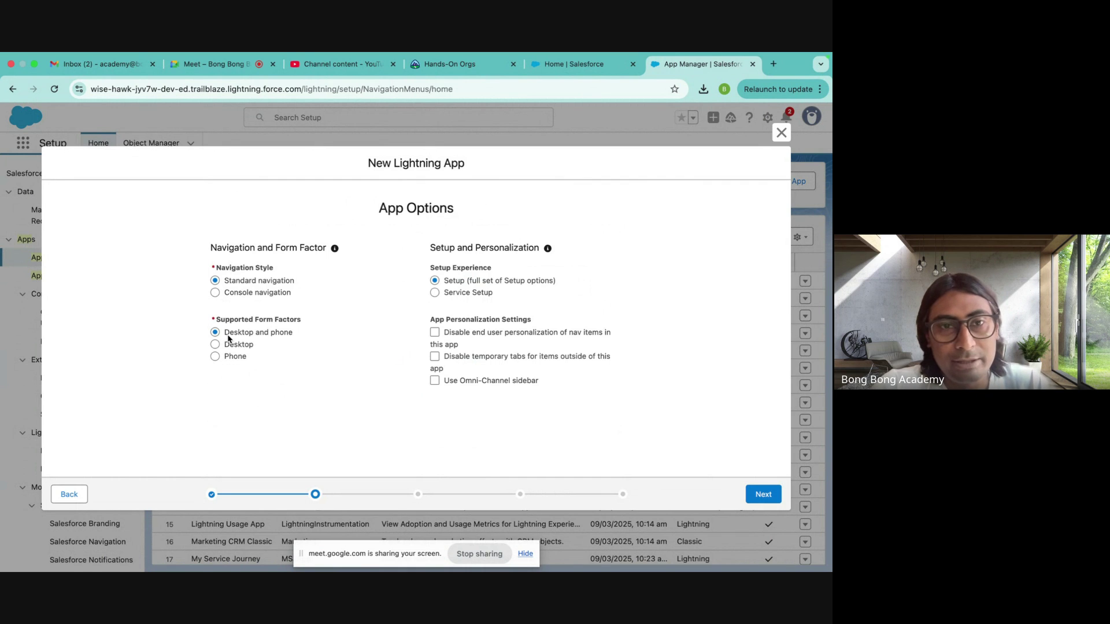
- Review App Options, keeping Standard navigation and the Desktop and phone form factor
left_click_drag(225, 335, 275, 337)
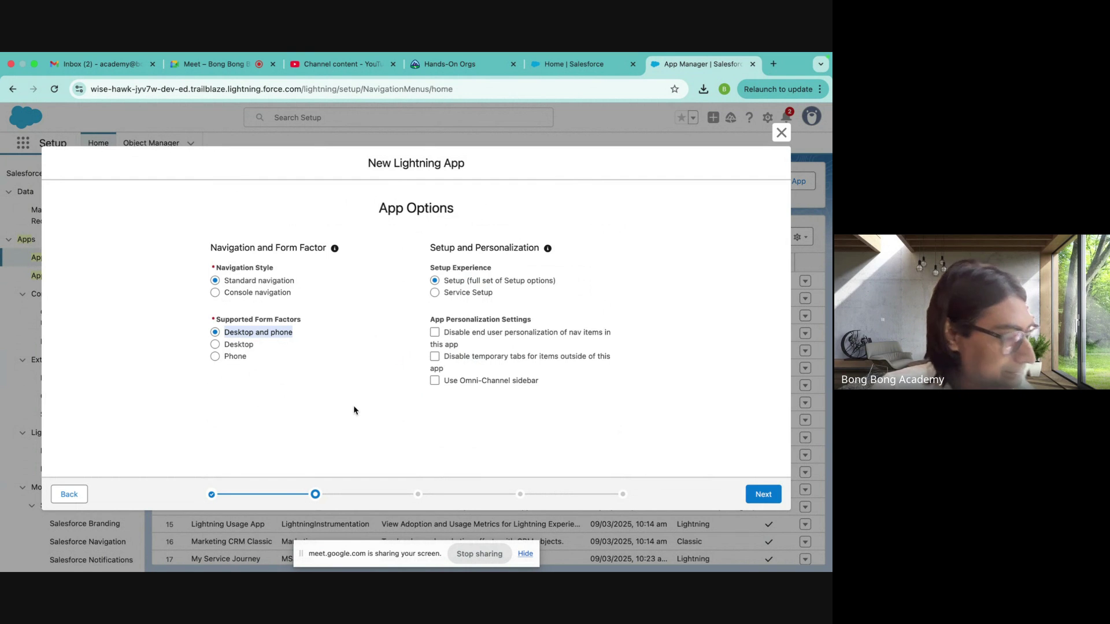
left_click(478, 432)
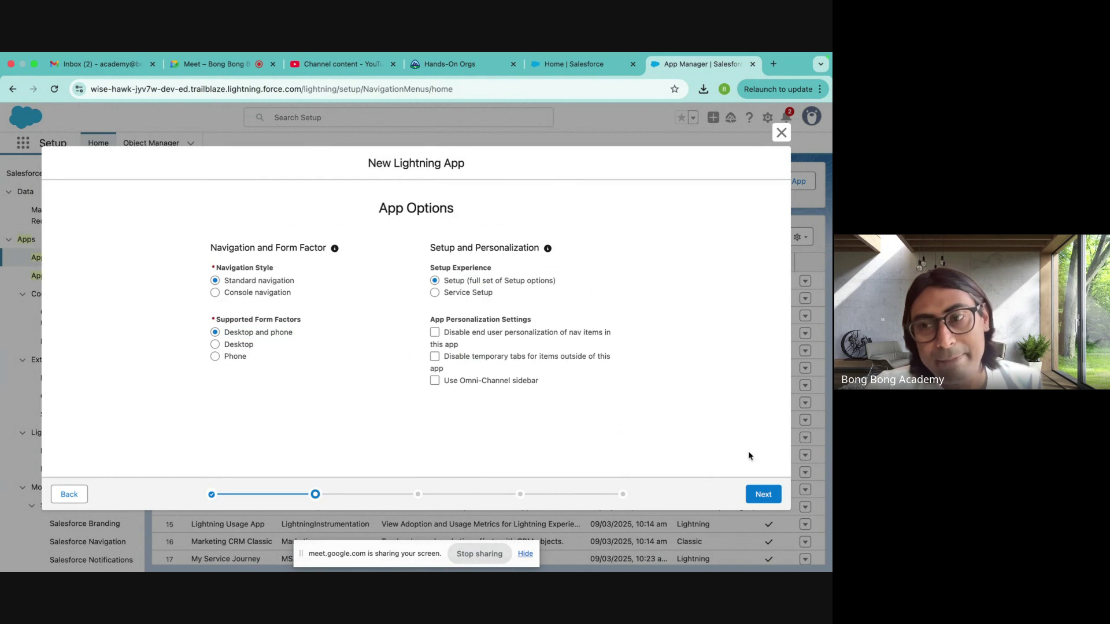
- Pass the Utility Items step without adding any items to reach Navigation Items
left_click(759, 499)
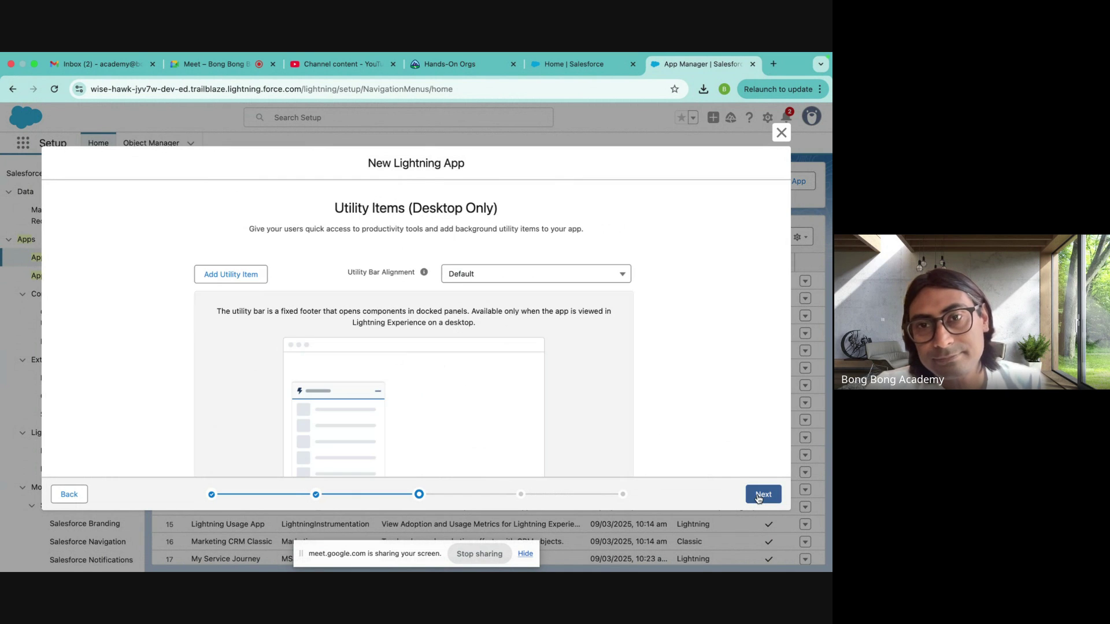
scroll(396, 310, "down", 2)
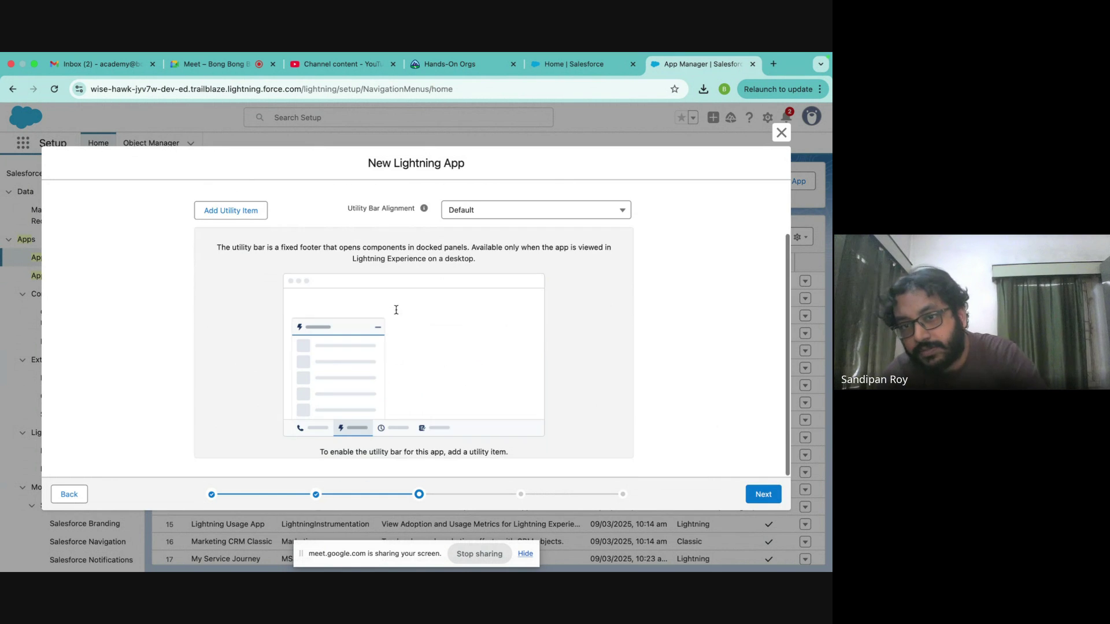
scroll(396, 309, "up", 2)
scroll(396, 310, "down", 2)
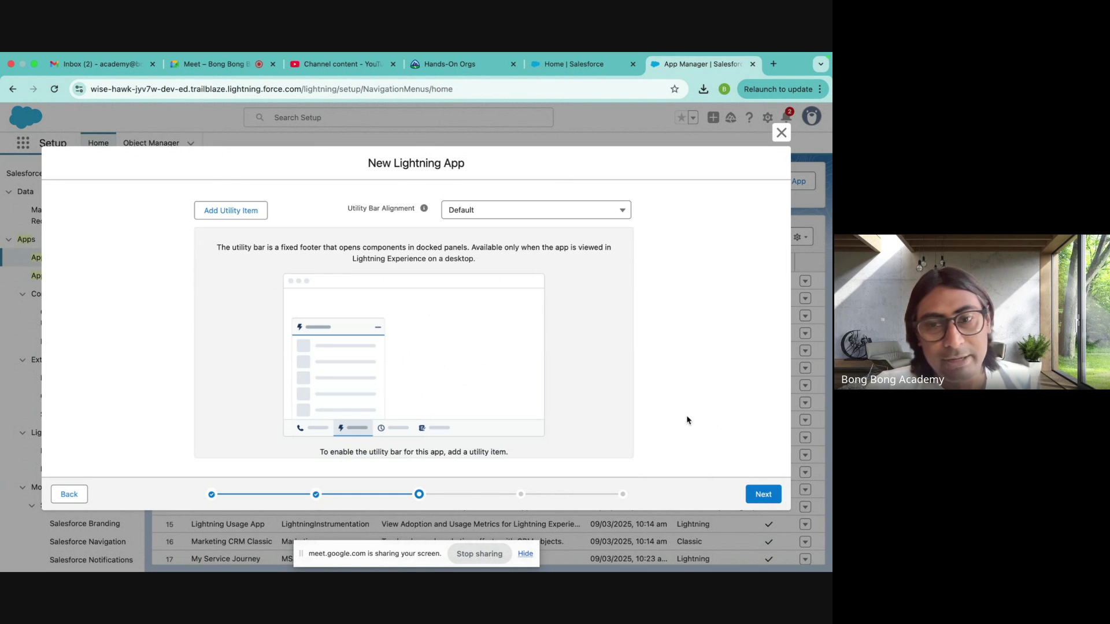
left_click(758, 495)
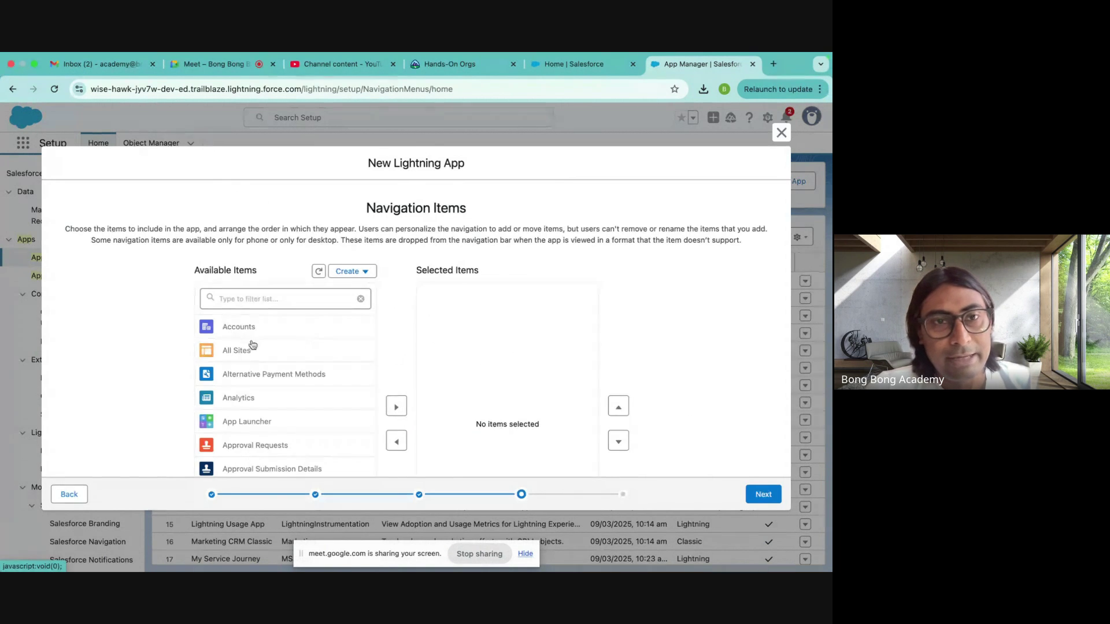
- Add Accounts and Contacts (filtered by 'conta') to the app's selected navigation items
scroll(255, 360, "down", 2)
scroll(256, 360, "up", 2)
left_click(240, 326)
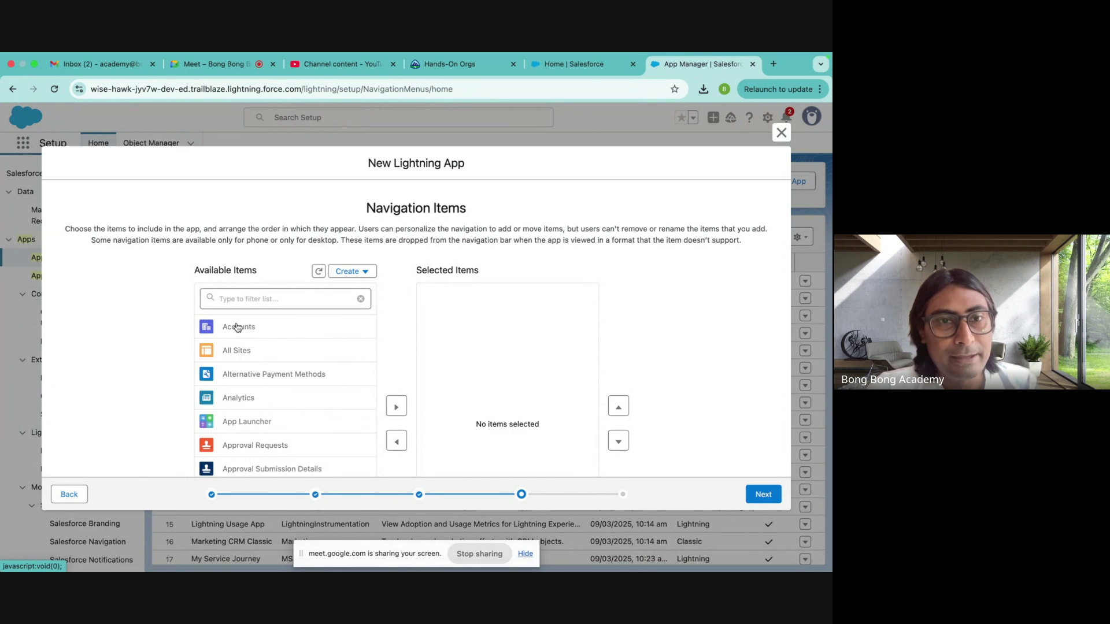
scroll(289, 324, "down", 2)
left_click(397, 341)
scroll(261, 350, "down", 10)
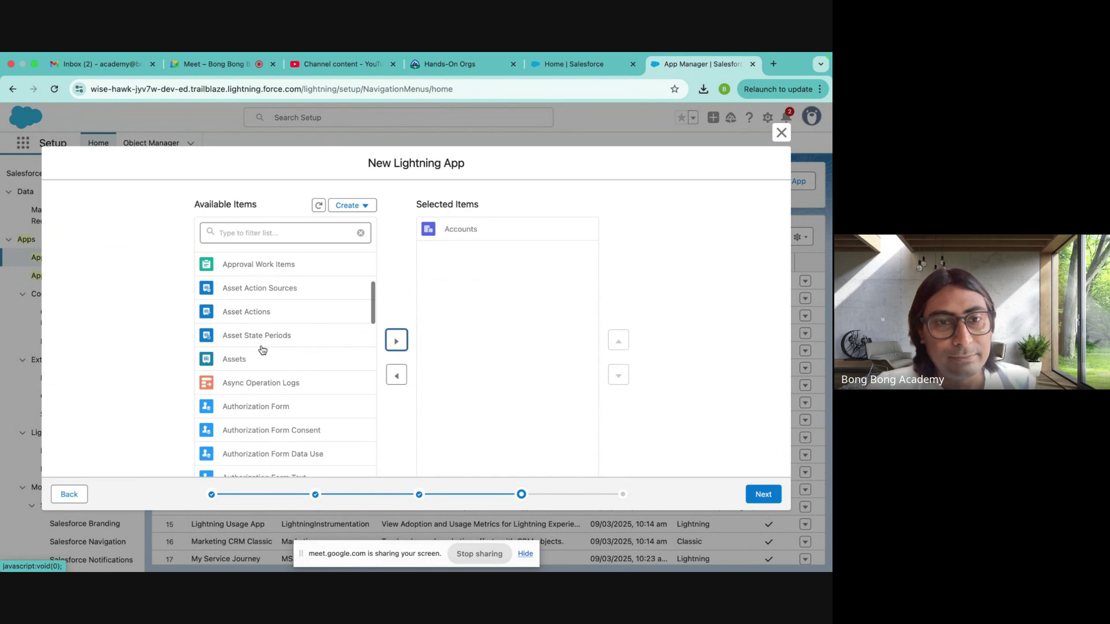
left_click(225, 241)
type("conta")
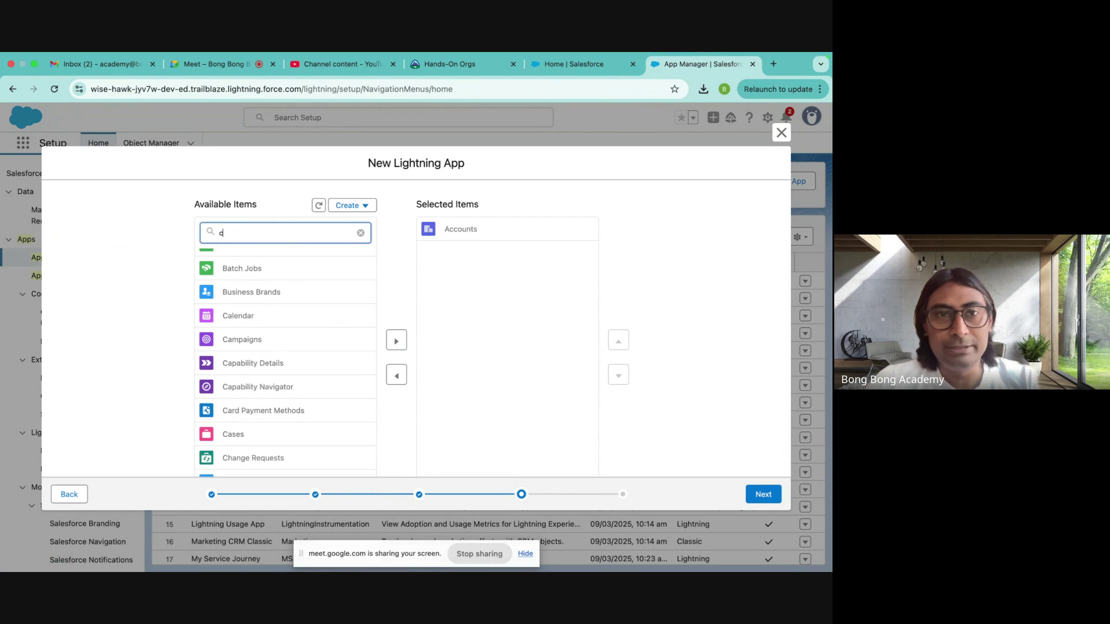
left_click(248, 338)
left_click(397, 341)
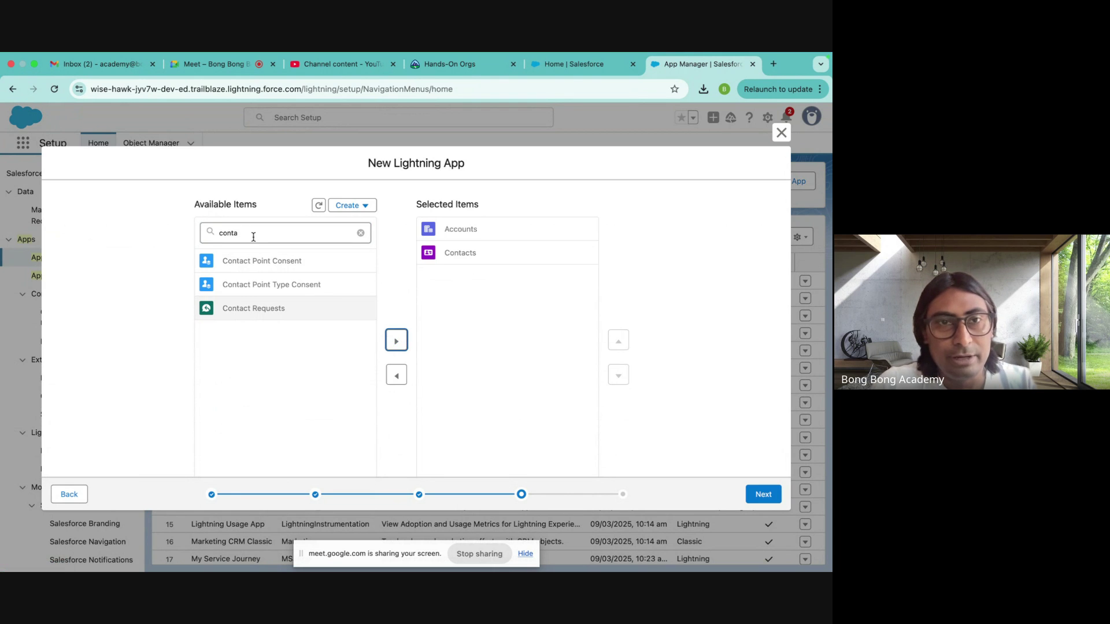
- Filter the available items for Opportunities and add it to Selected Items
left_click_drag(240, 237, 152, 235)
type("oppr")
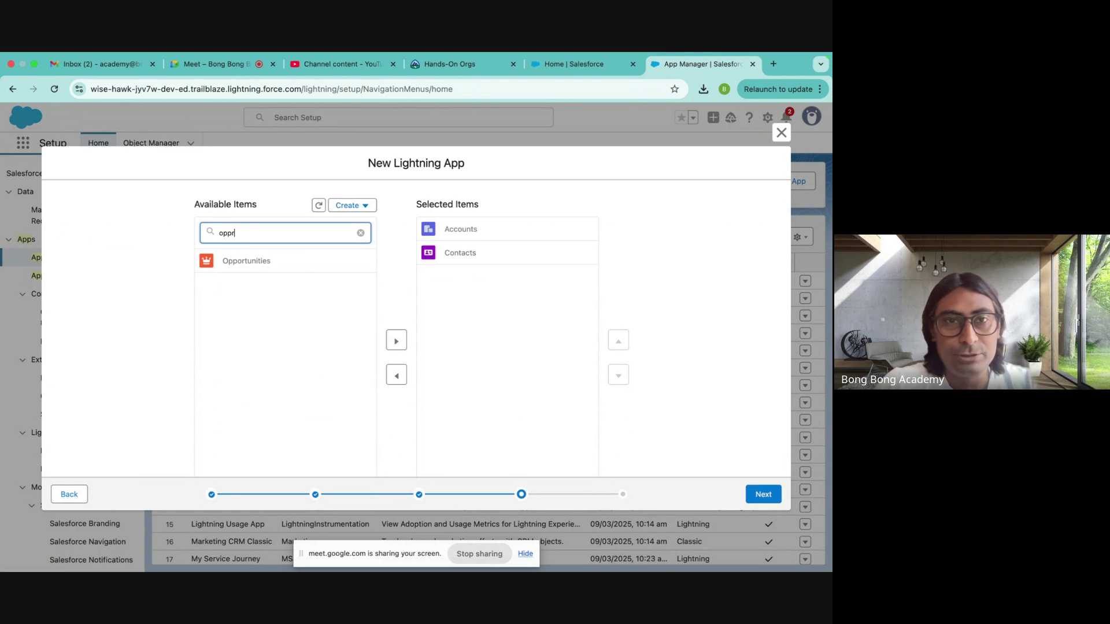
left_click(248, 263)
left_click(240, 234)
key("BackSpace")
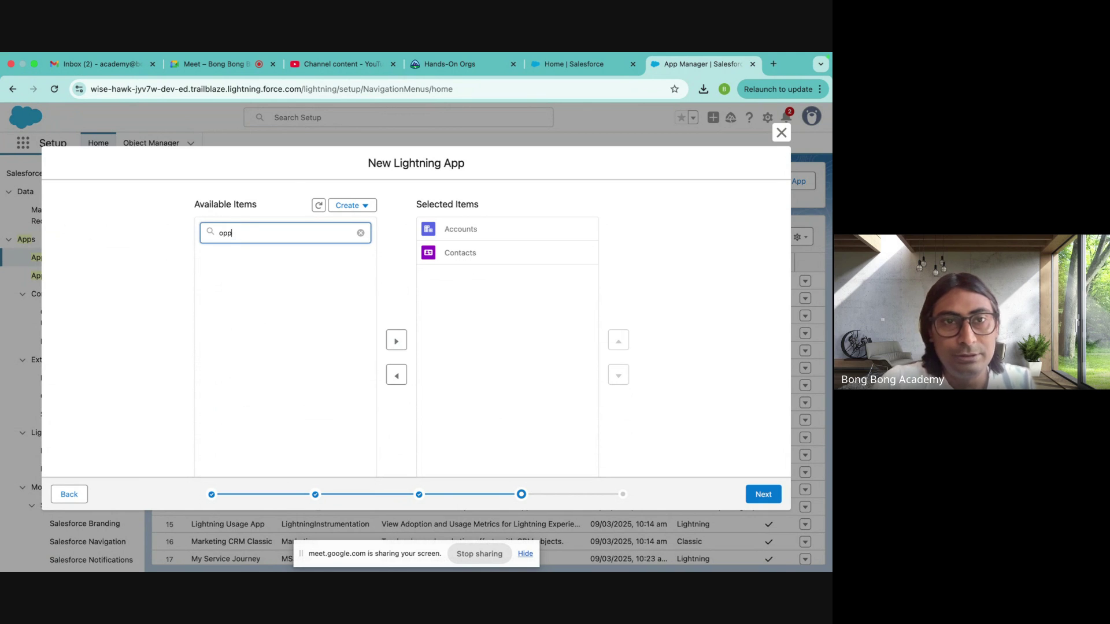
type("r")
key("BackSpace")
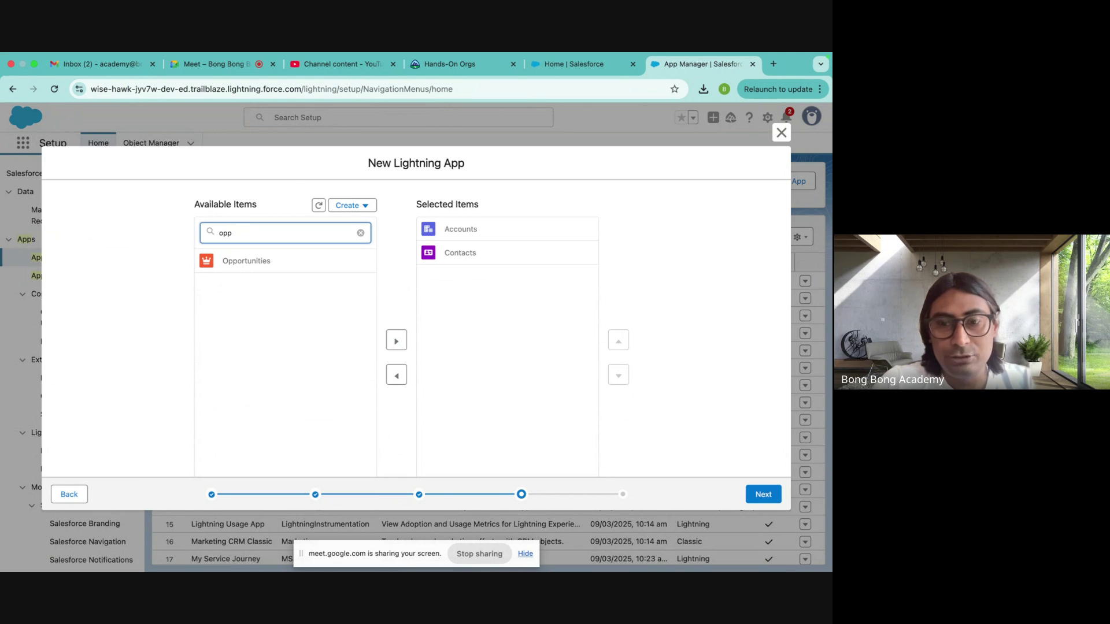
left_click(246, 261)
left_click(396, 341)
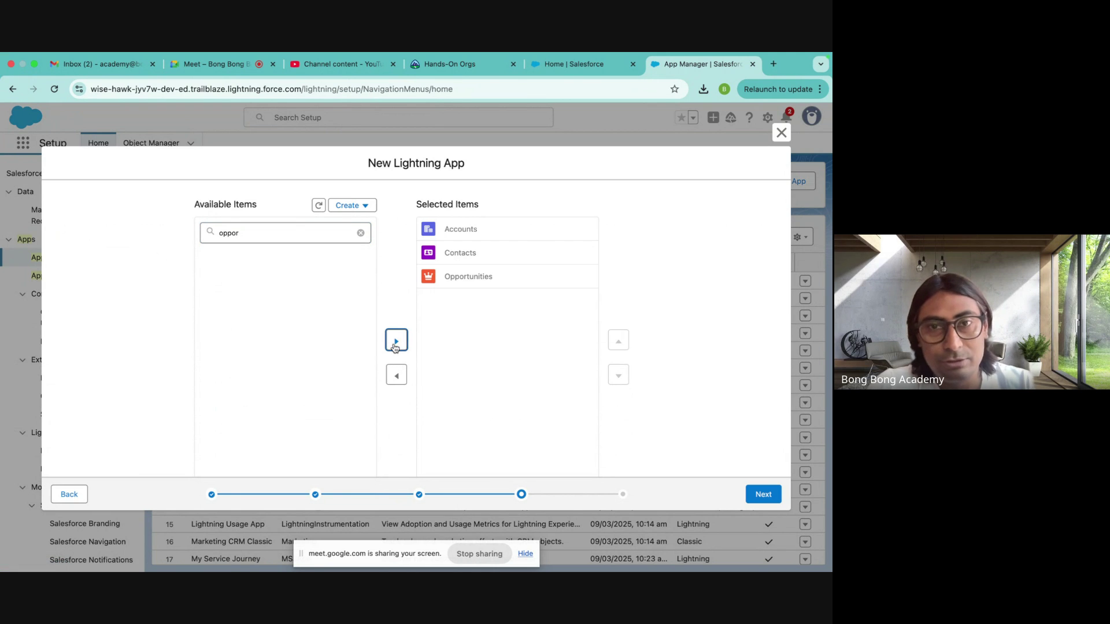
- Filter for 'prod' and 'price' to add Products and Price Books to Selected Items
left_click_drag(289, 230, 161, 229)
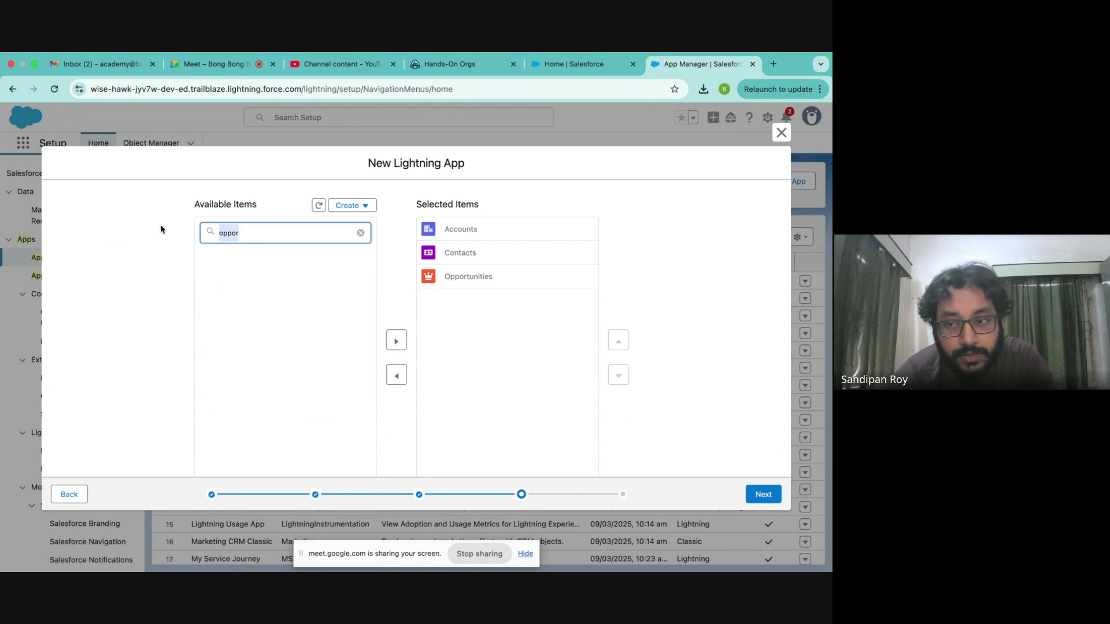
type("prod")
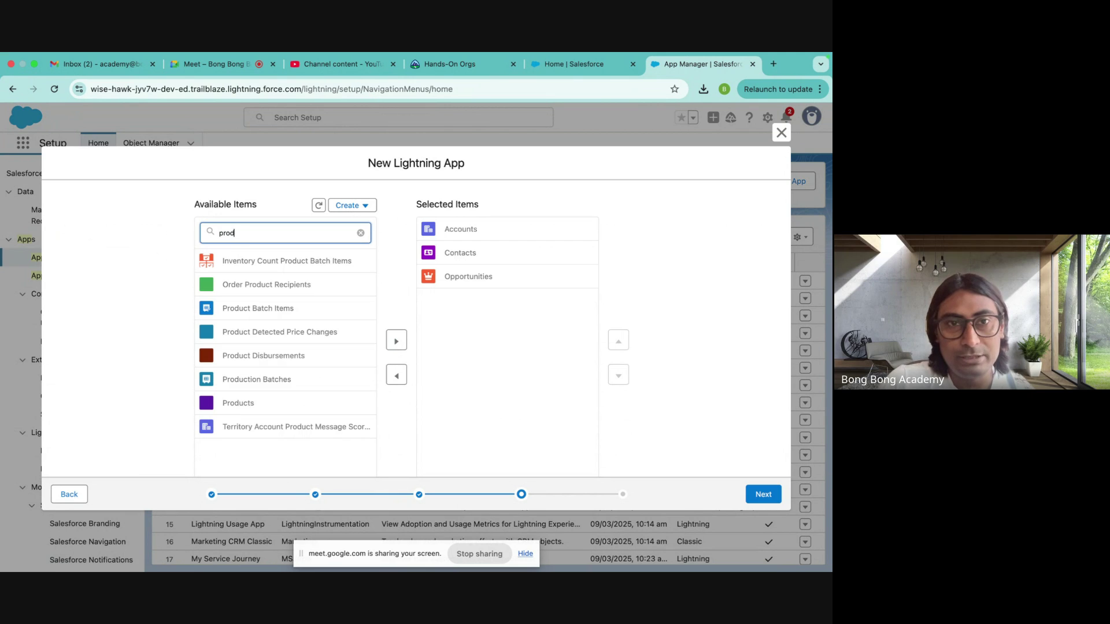
left_click(238, 403)
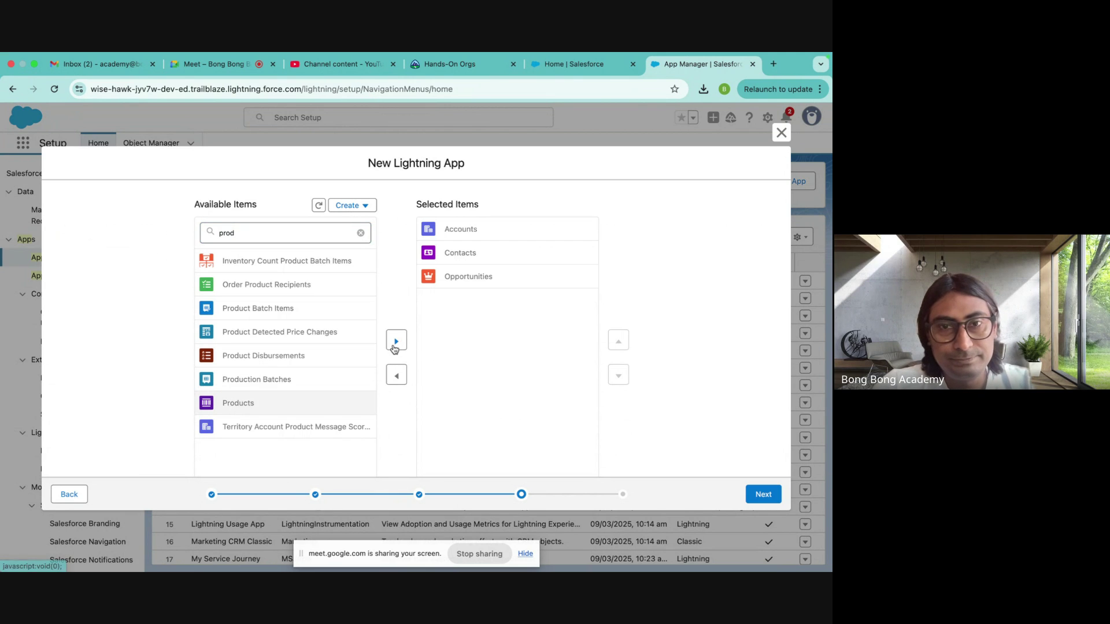
left_click(397, 341)
left_click_drag(259, 229, 132, 234)
type("price")
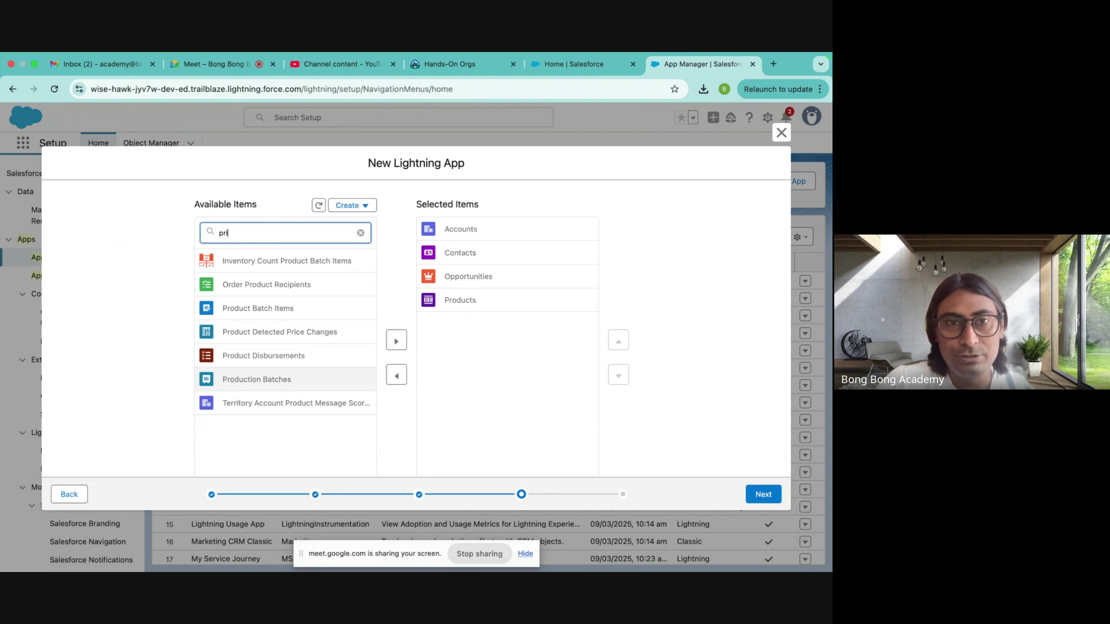
left_click(249, 261)
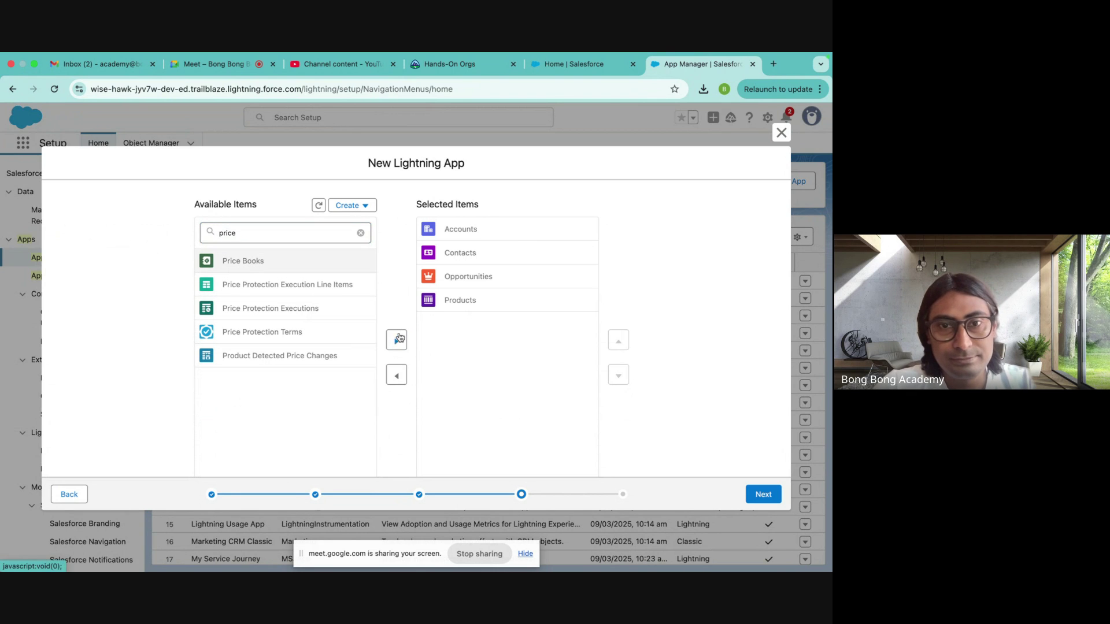
left_click(397, 341)
- Re-filter for 'oppor' and 'Price', clear the filter, and review the full item lists
left_click_drag(258, 229, 182, 236)
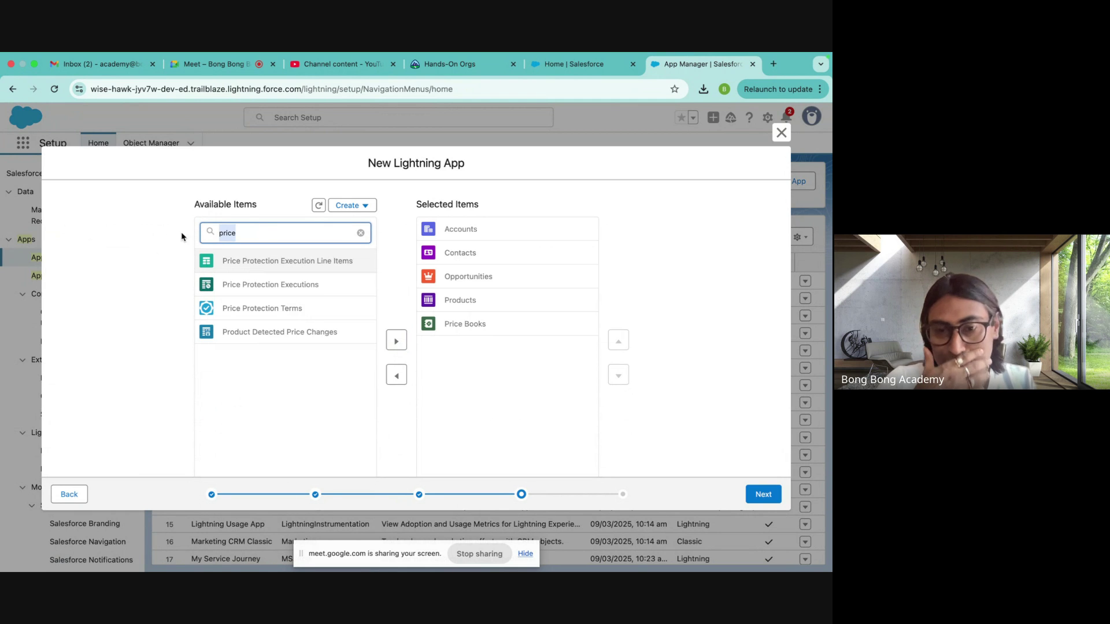
type("o")
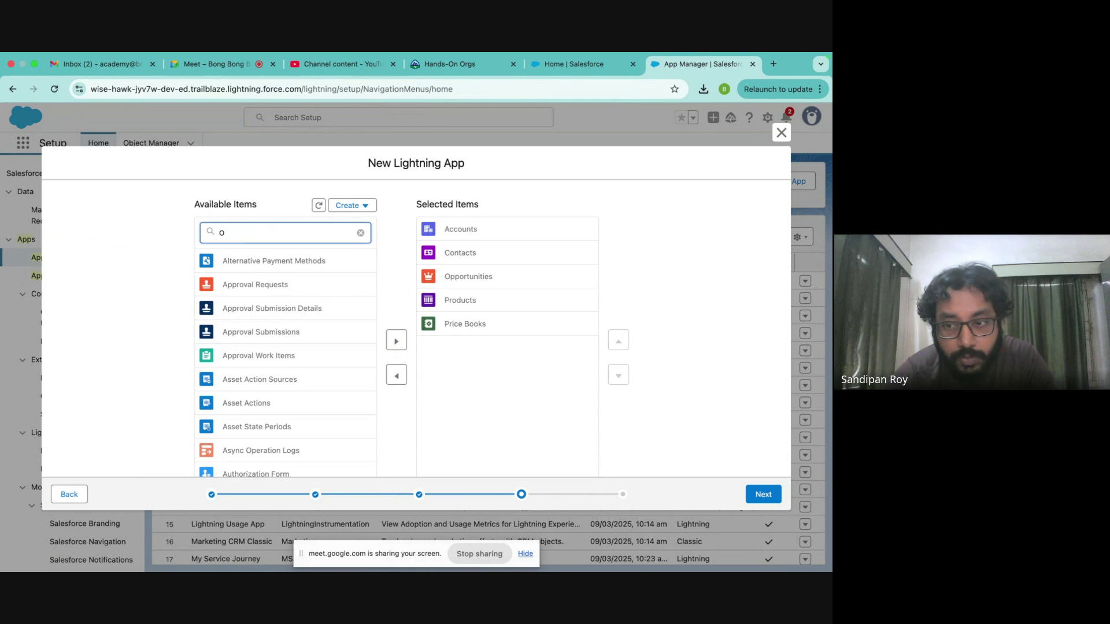
type("ppor")
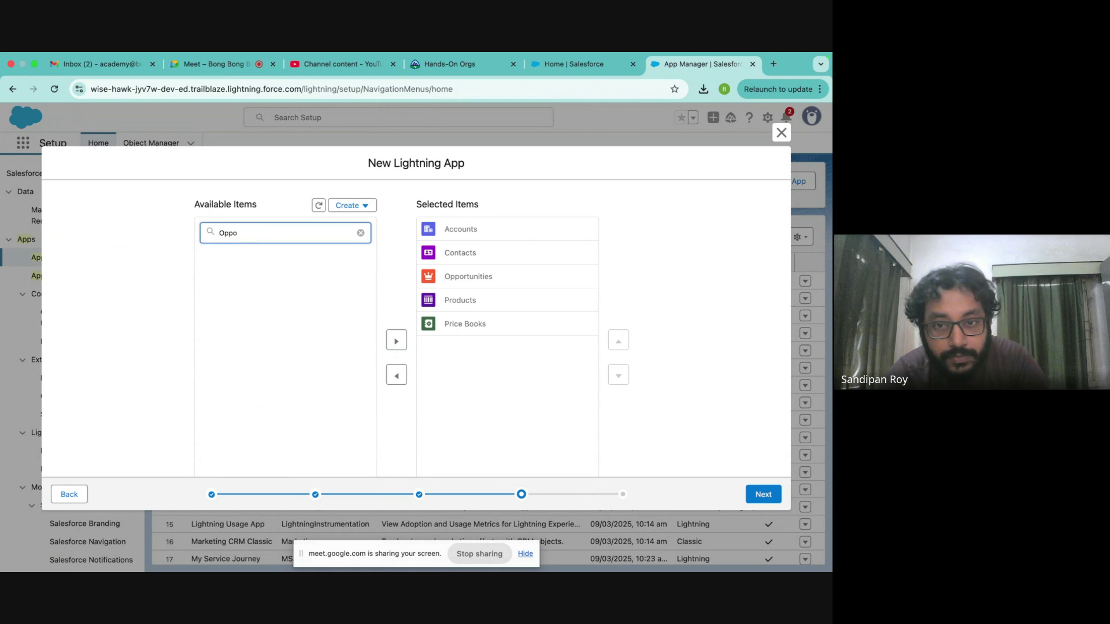
key("BackSpace")
key("BackSpace")
key("BackSpace")
key("BackSpace")
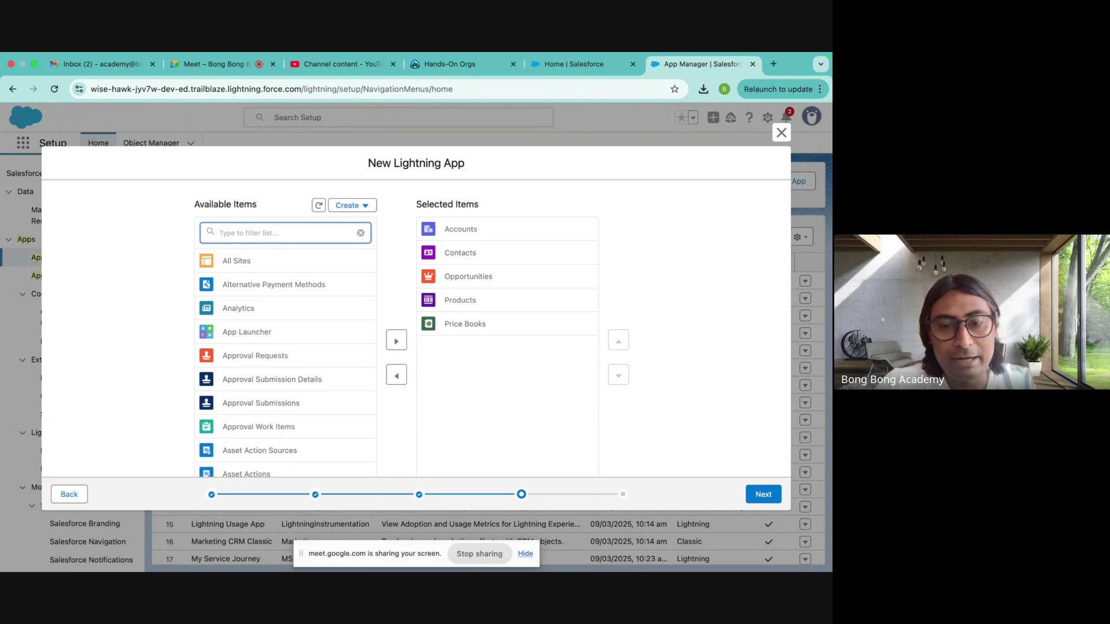
type("Pr")
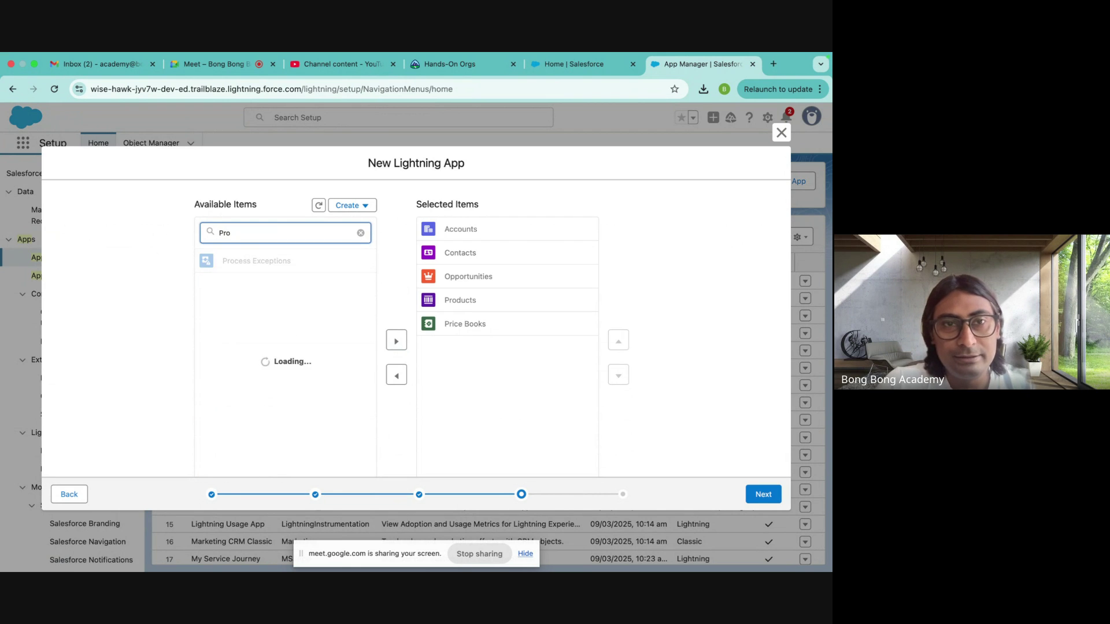
type("ice")
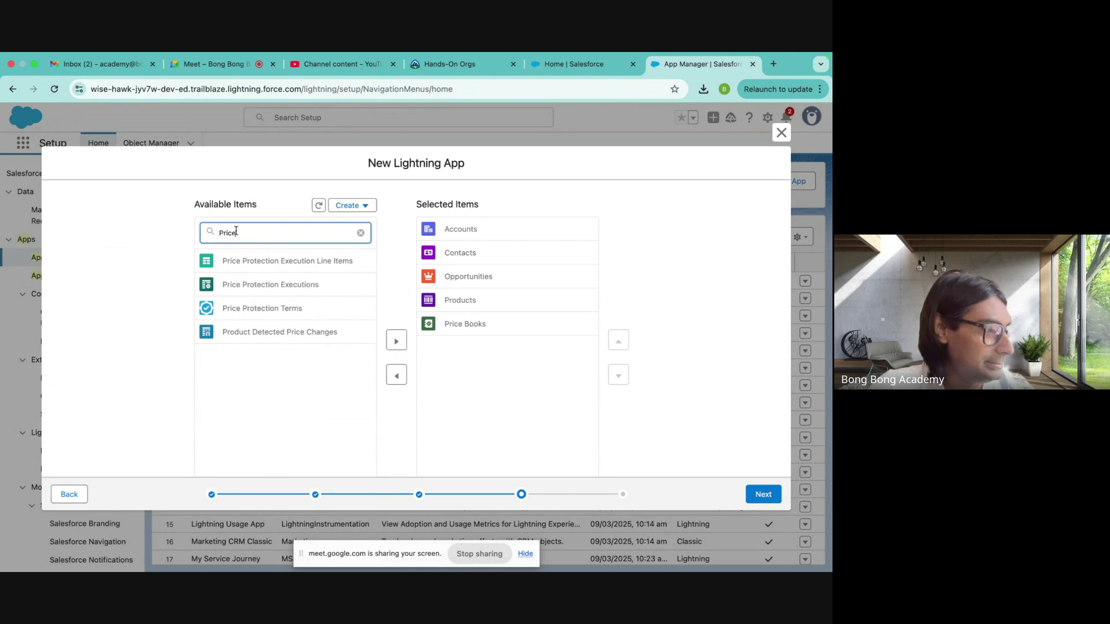
key("BackSpace")
key("BackSpace")
key("BackSpace")
key("BackSpace")
key("BackSpace")
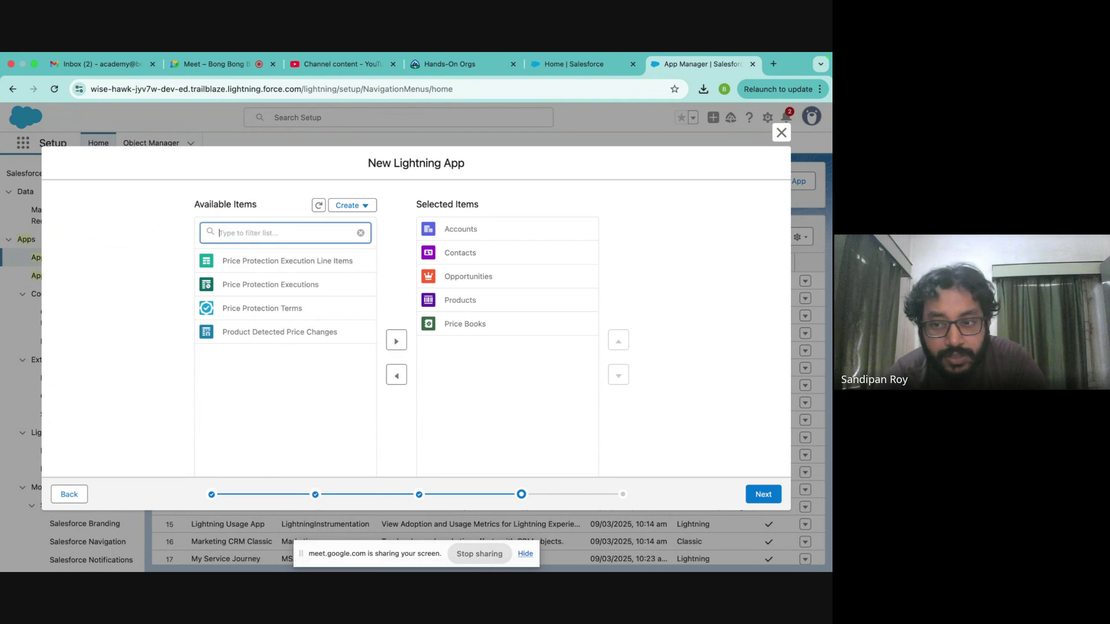
scroll(290, 331, "down", 10)
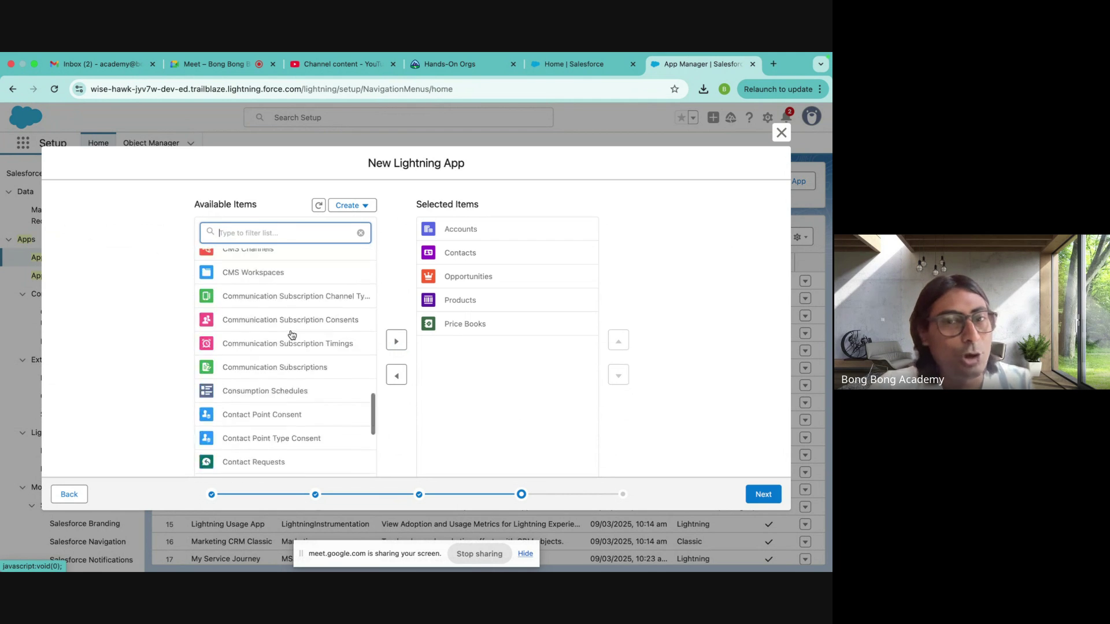
scroll(292, 336, "down", 2)
scroll(292, 335, "up", 10)
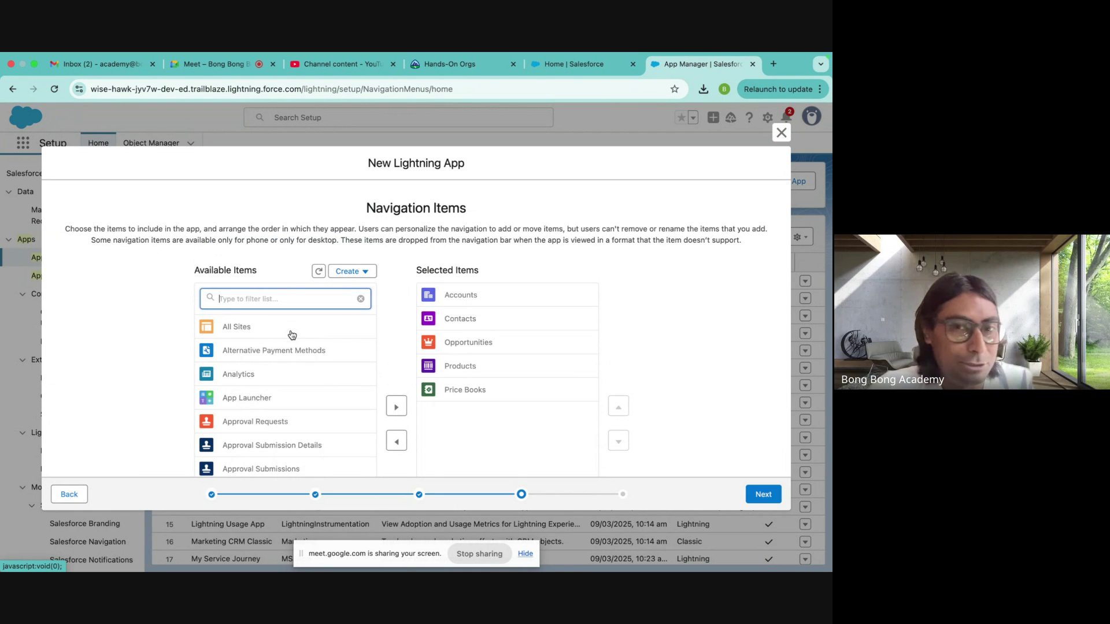
scroll(671, 341, "down", 2)
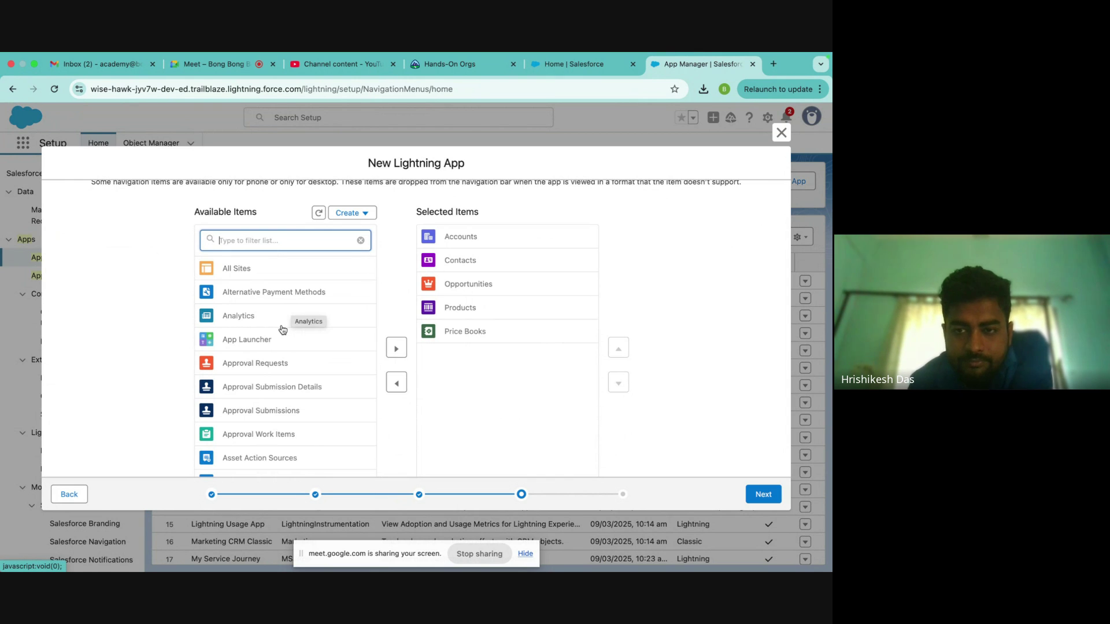
scroll(287, 324, "down", 8)
scroll(283, 330, "down", 10)
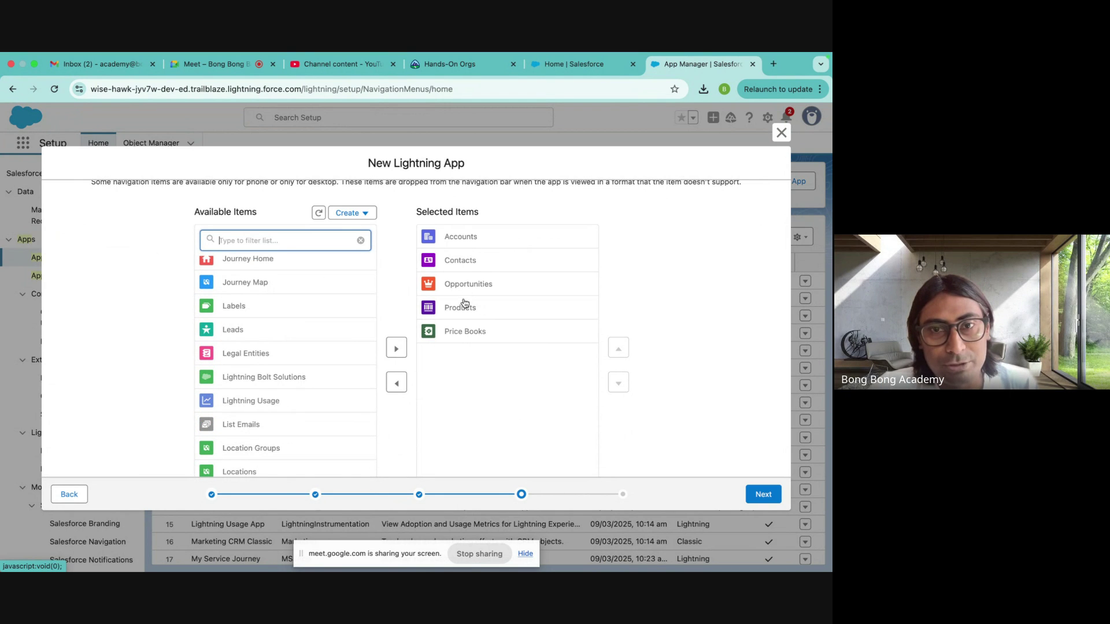
- Assign only the System Administrator profile (filtered by 'syst') to MyApp and Save & Finish
left_click(765, 499)
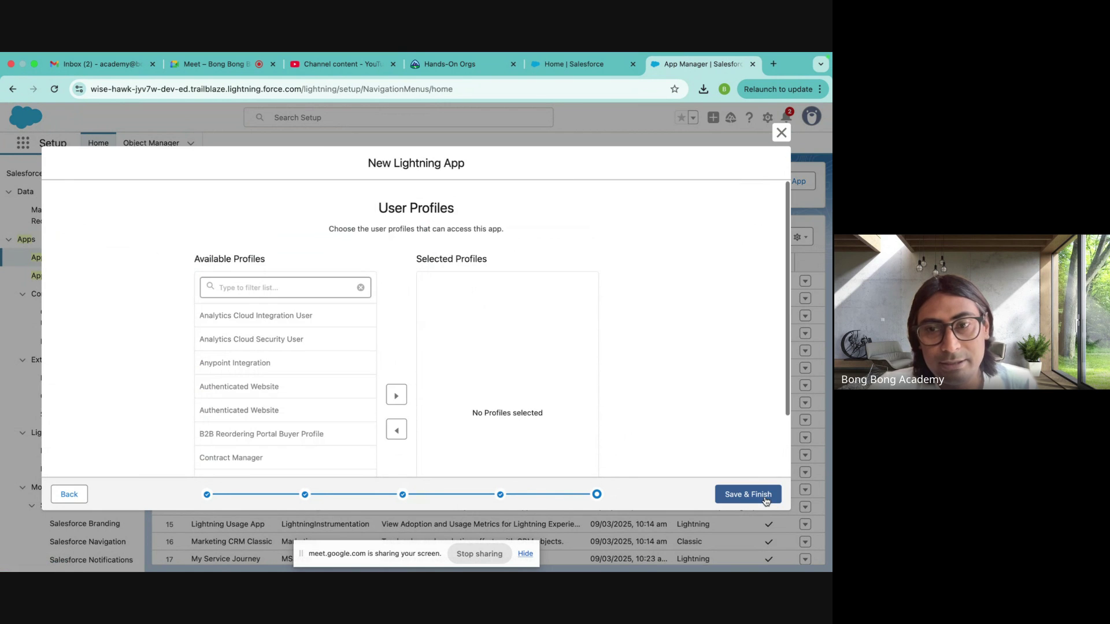
left_click(242, 287)
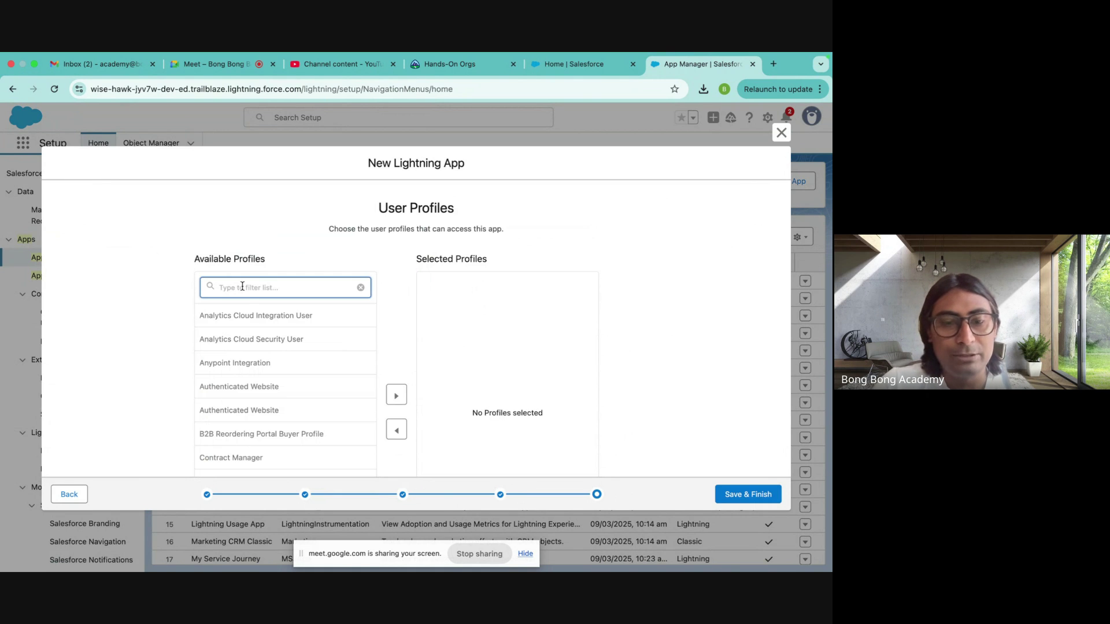
type("syst")
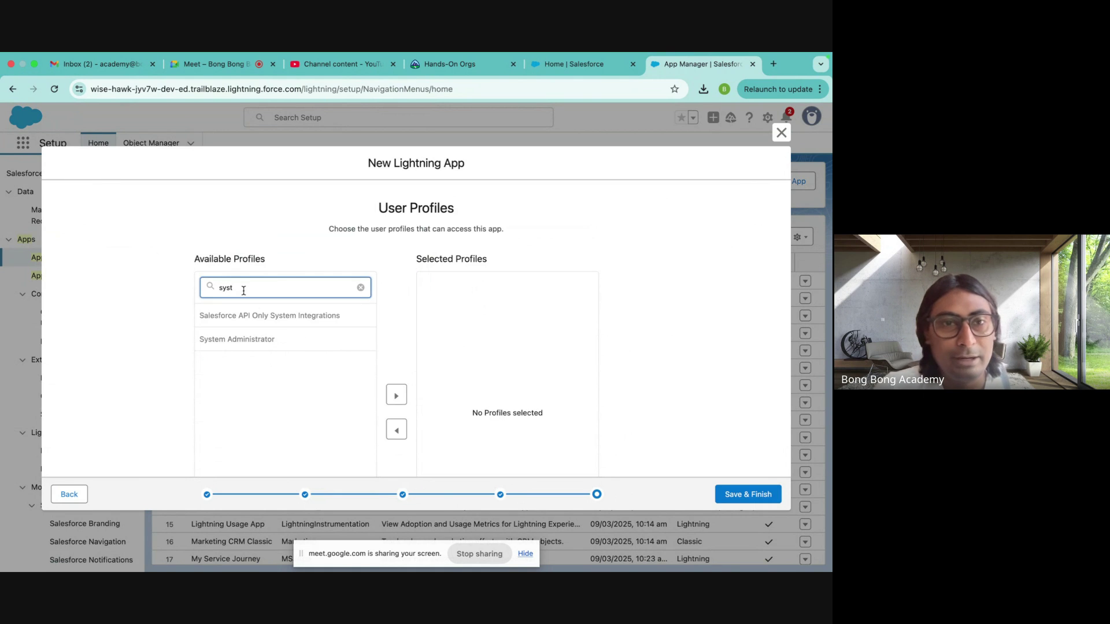
left_click(249, 345)
left_click(396, 341)
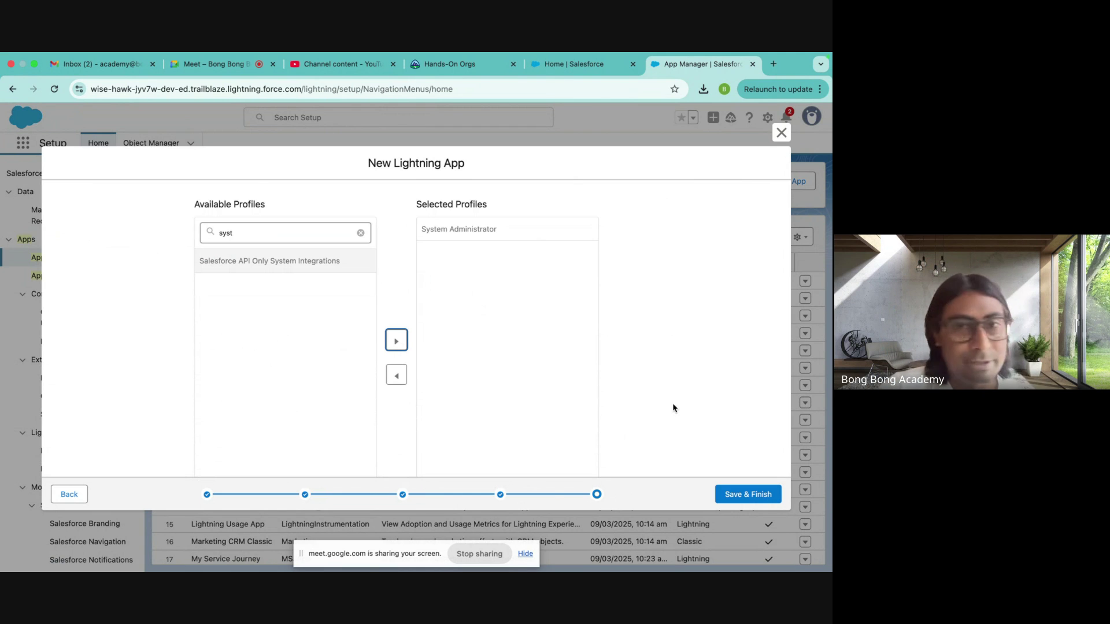
left_click(735, 493)
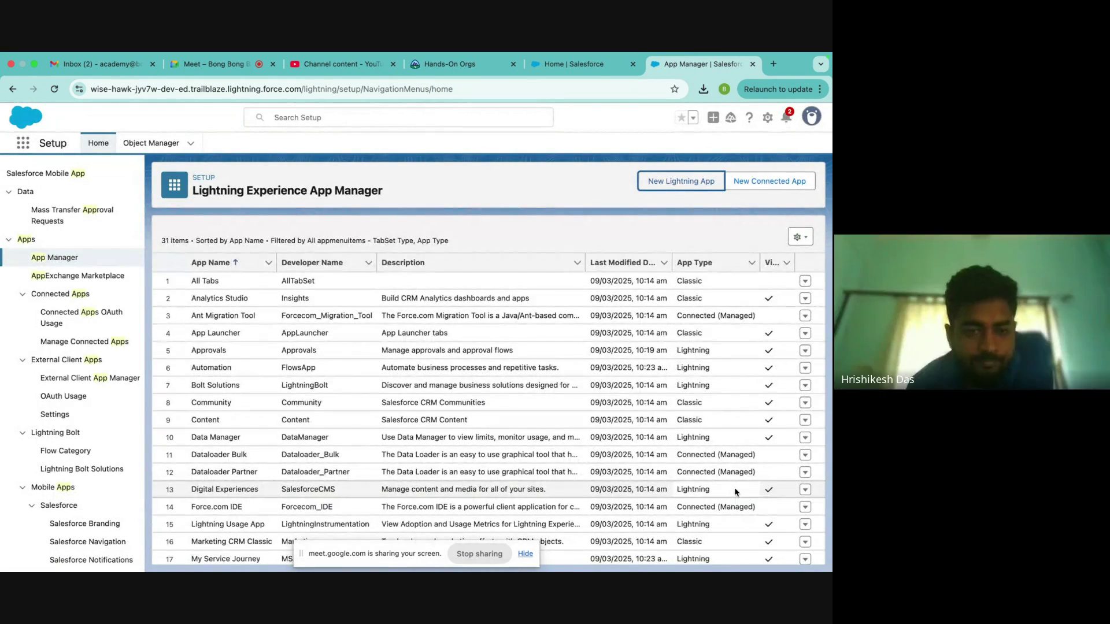
left_click(572, 63)
- Reload Home, launch MyApp from the App Launcher, and dismiss the pinned-list tip on Accounts
left_click(54, 88)
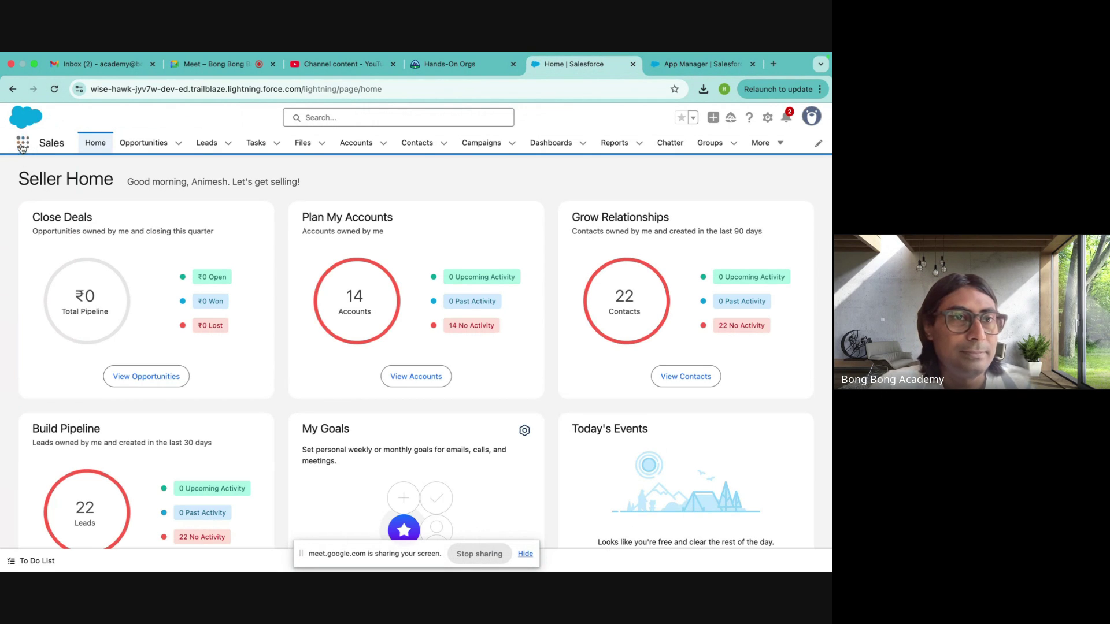
left_click(23, 144)
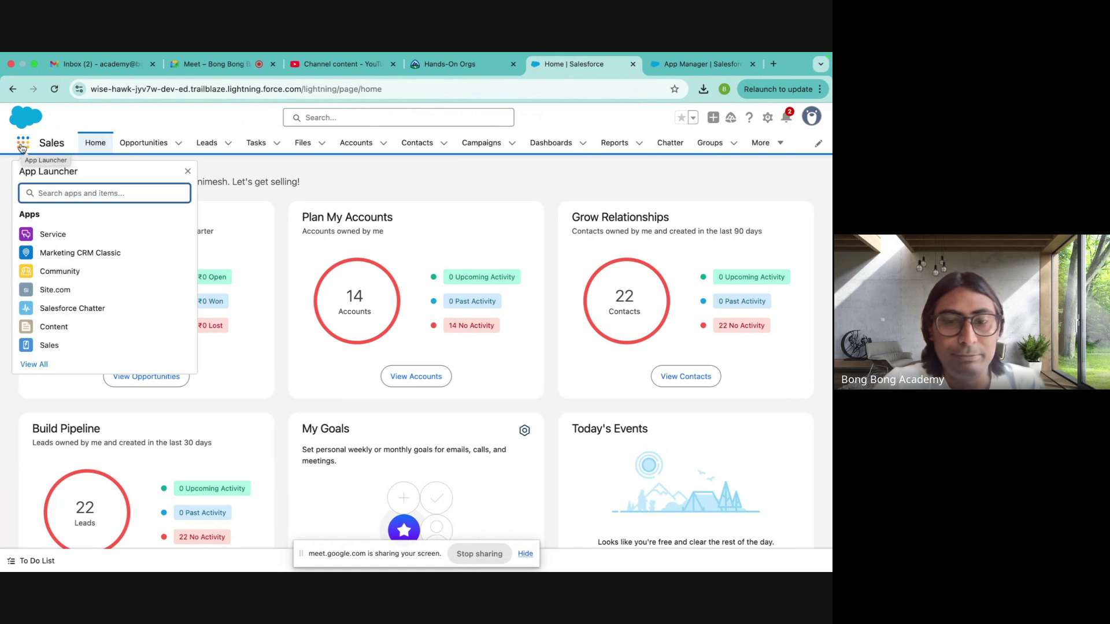
type("my")
left_click(28, 258)
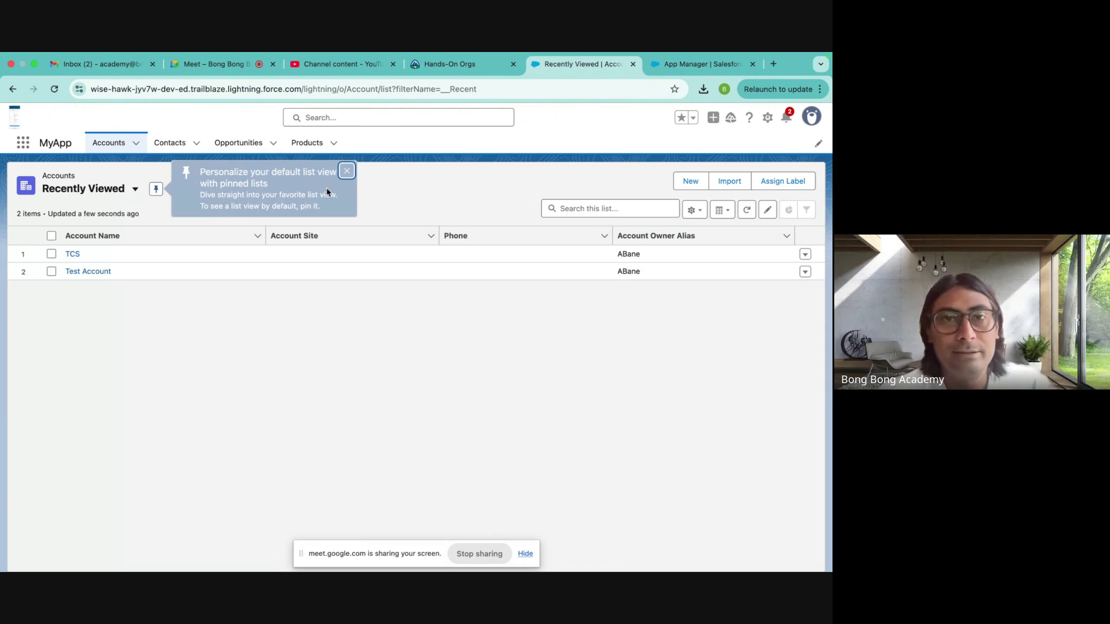
left_click(348, 172)
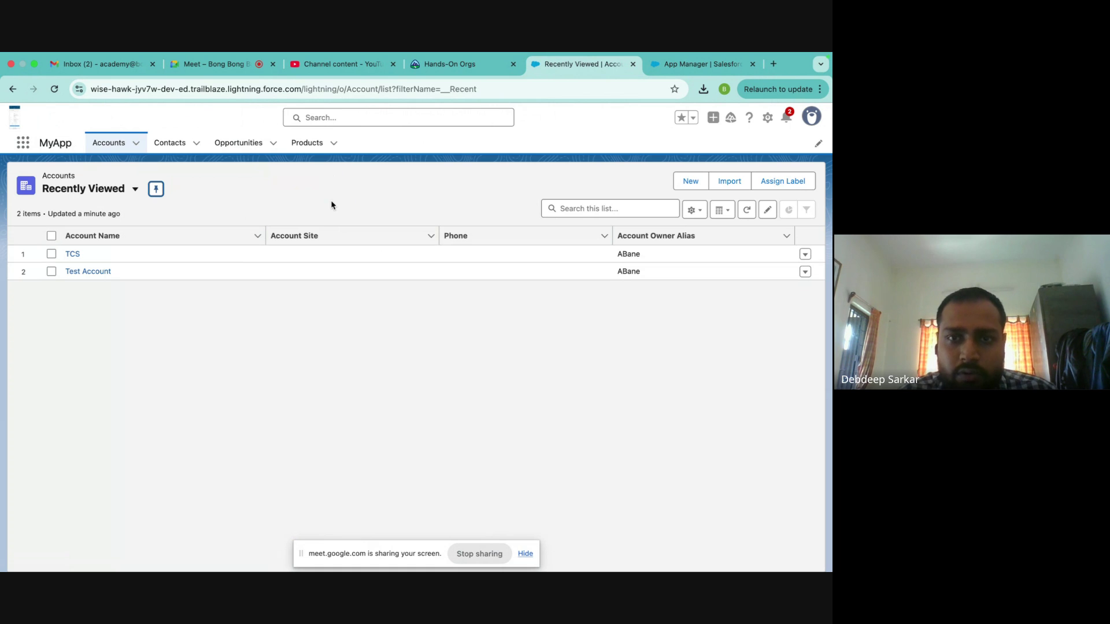
left_click(700, 63)
scroll(85, 175, "up", 1)
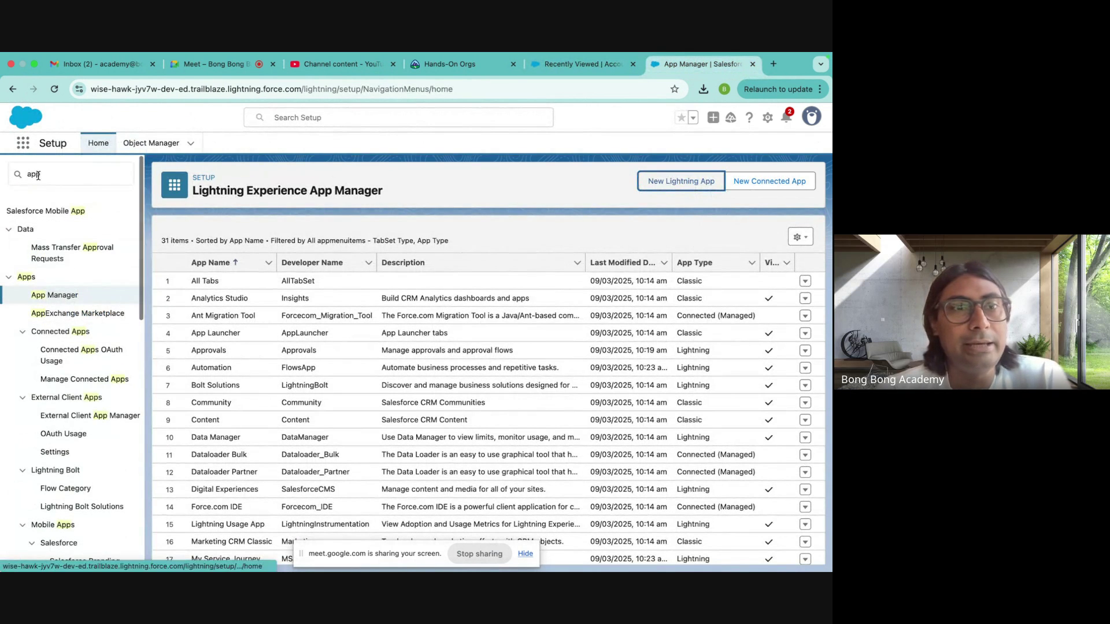
key("BackSpace")
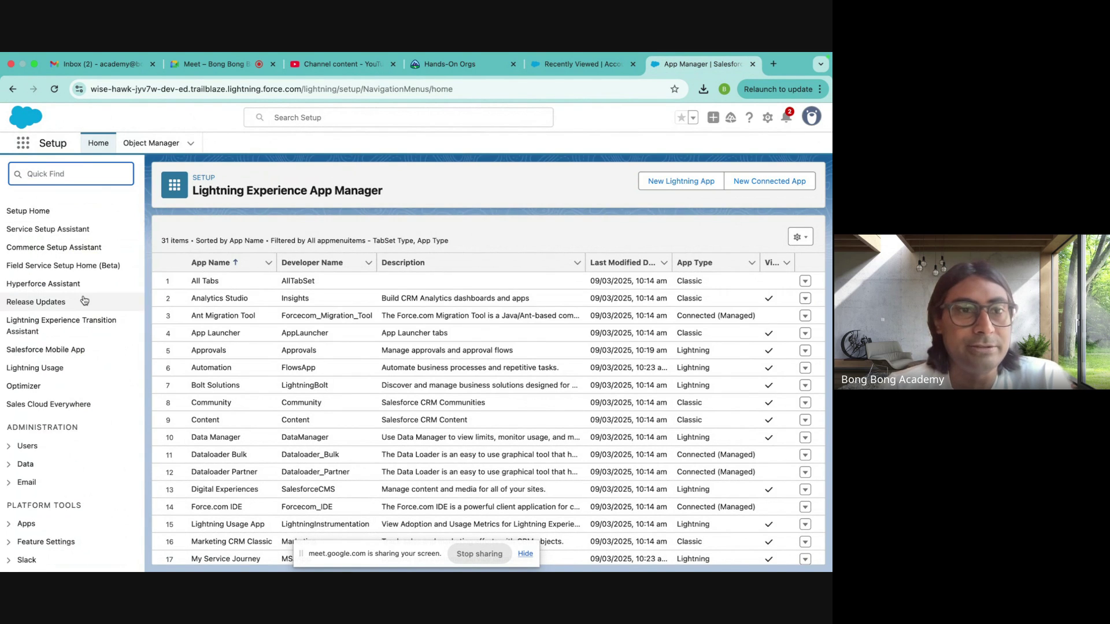
scroll(85, 300, "down", 5)
scroll(85, 300, "up", 5)
left_click(43, 174)
type("app")
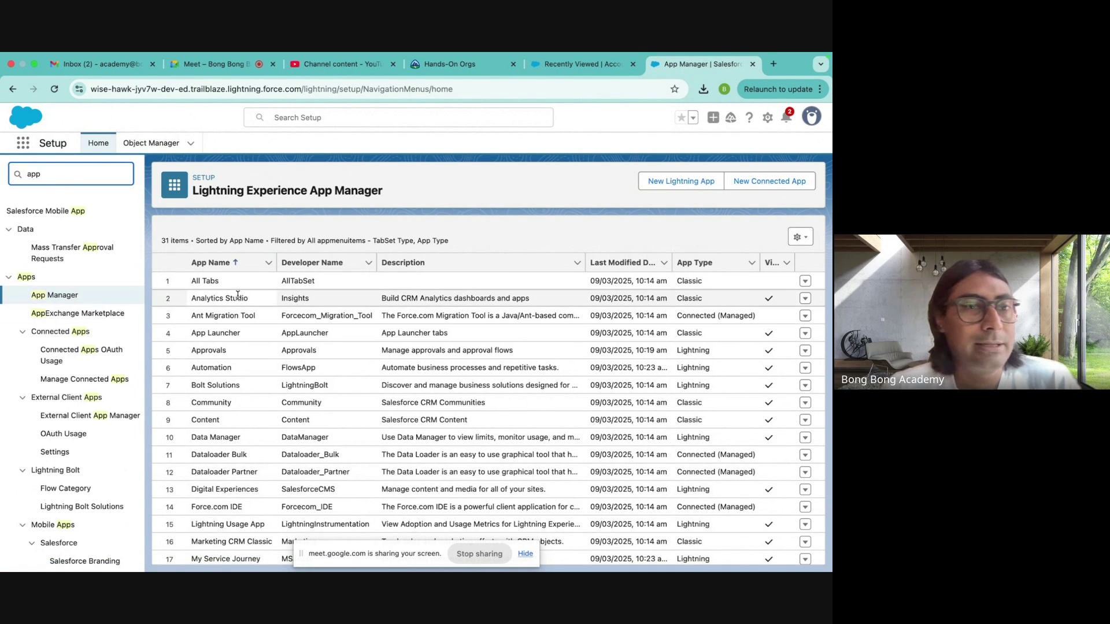
left_click(448, 181)
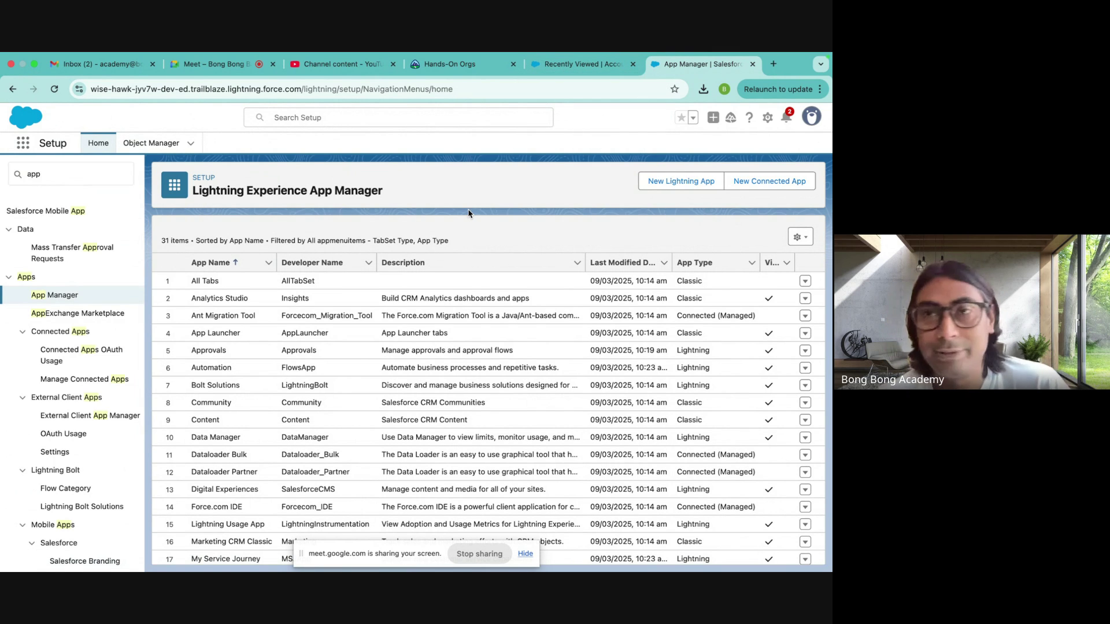
left_click(557, 64)
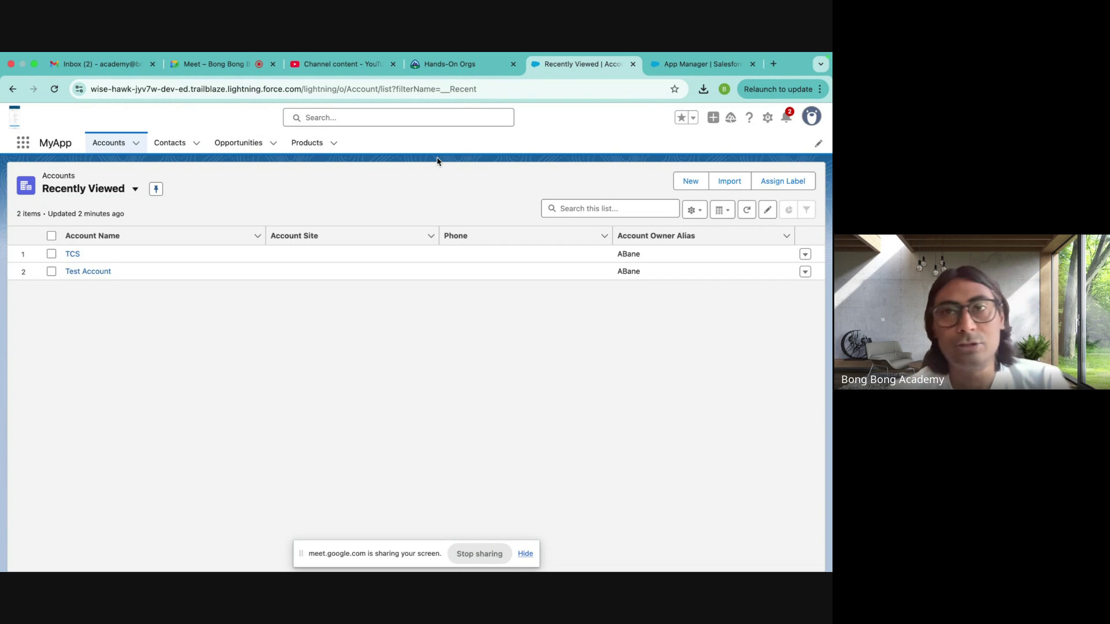
left_click(786, 119)
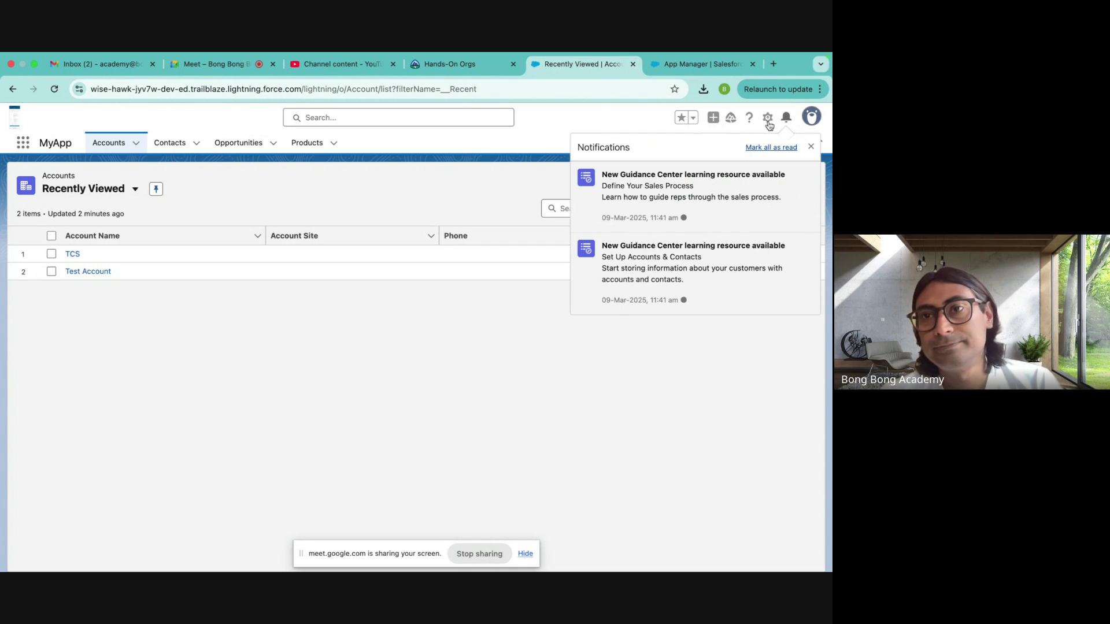
left_click(786, 119)
left_click(692, 65)
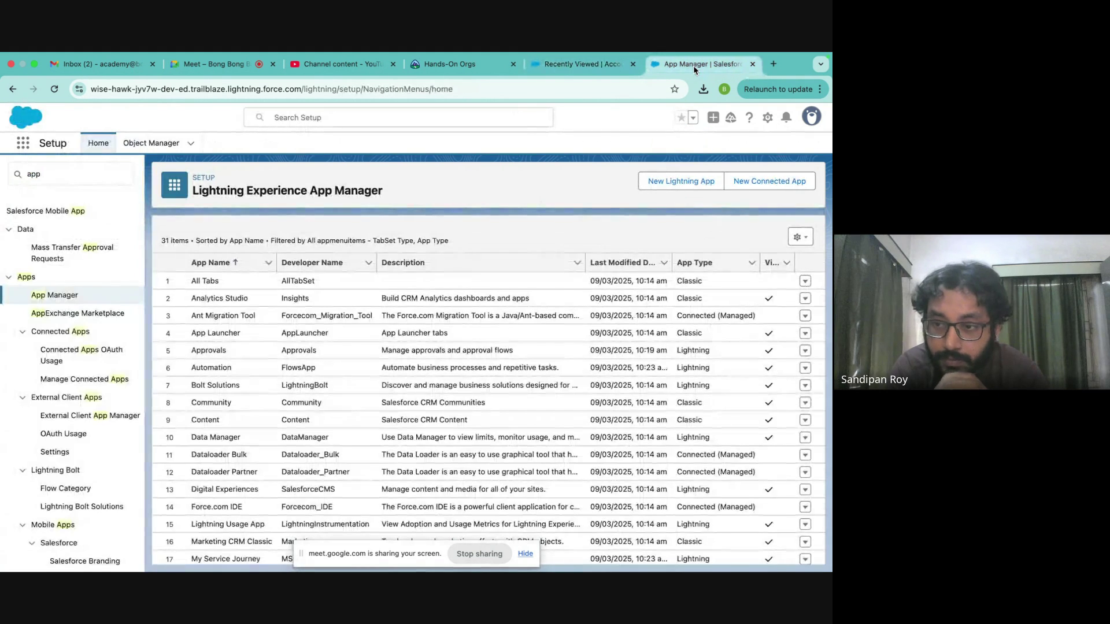
left_click(159, 145)
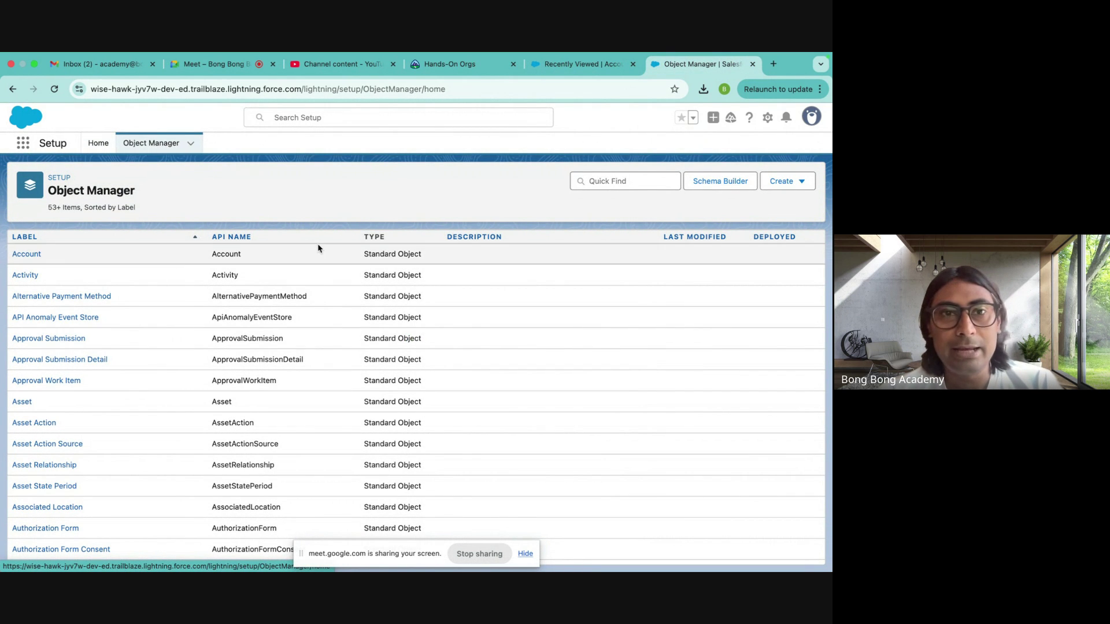
- Point out Account as a Standard Object and its API name, then scroll the object list
left_click_drag(366, 254, 432, 259)
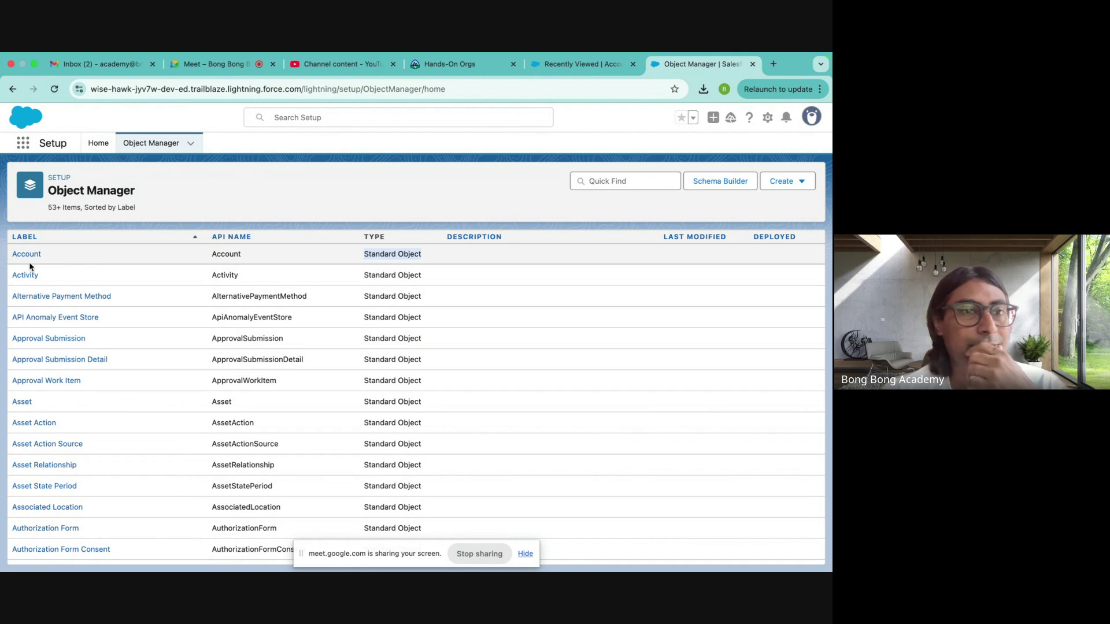
double_click(224, 254)
scroll(250, 358, "down", 5)
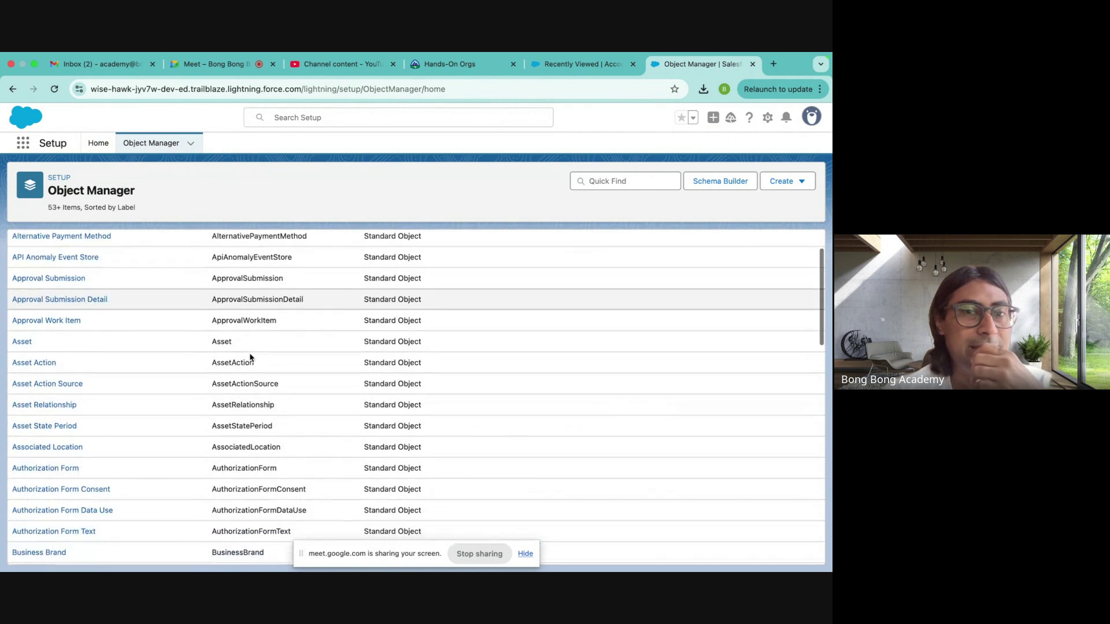
scroll(251, 354, "down", 8)
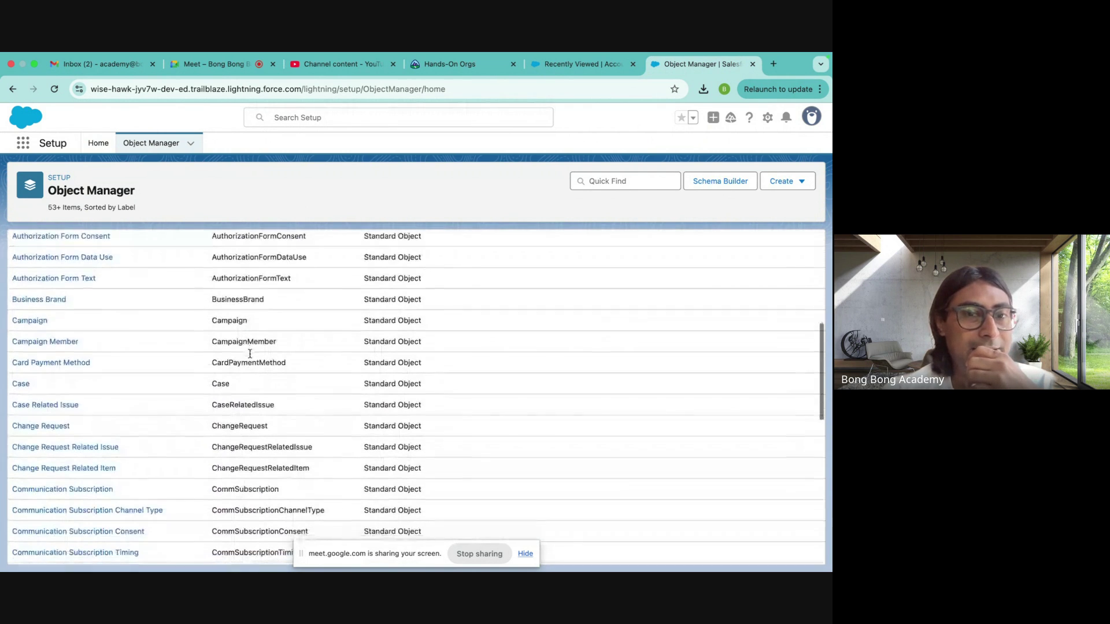
scroll(250, 357, "down", 8)
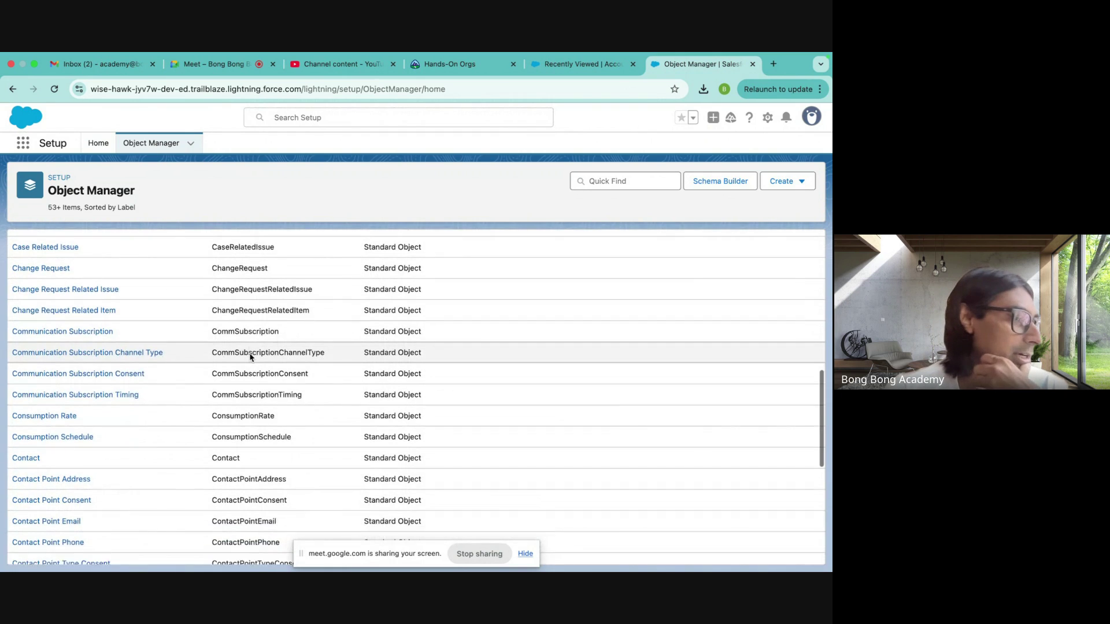
scroll(251, 357, "down", 2)
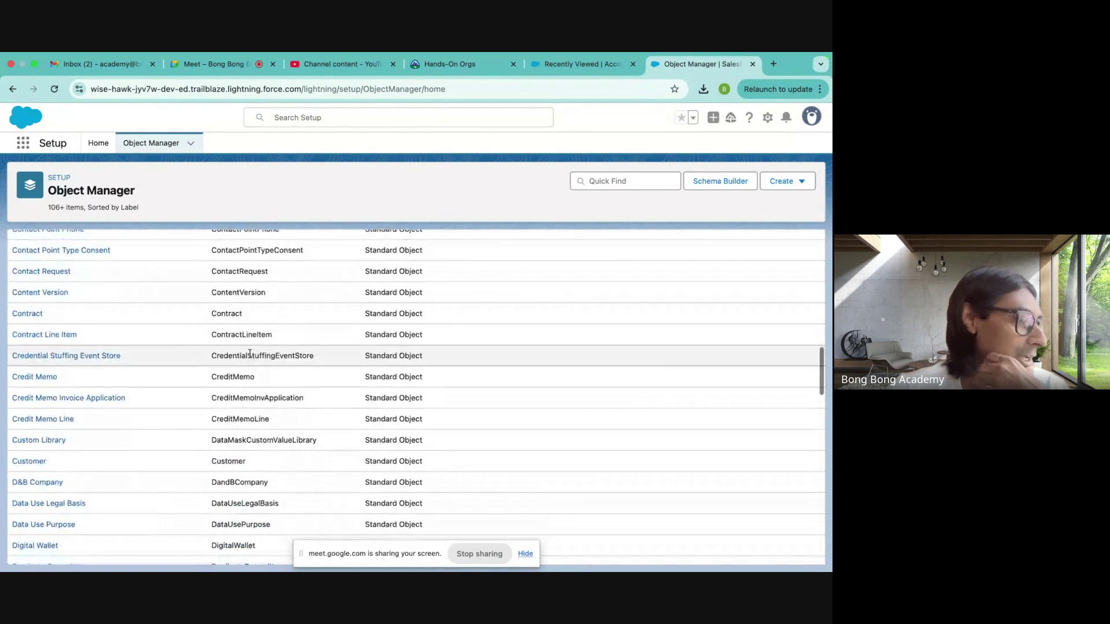
scroll(249, 353, "down", 3)
scroll(249, 353, "down", 2)
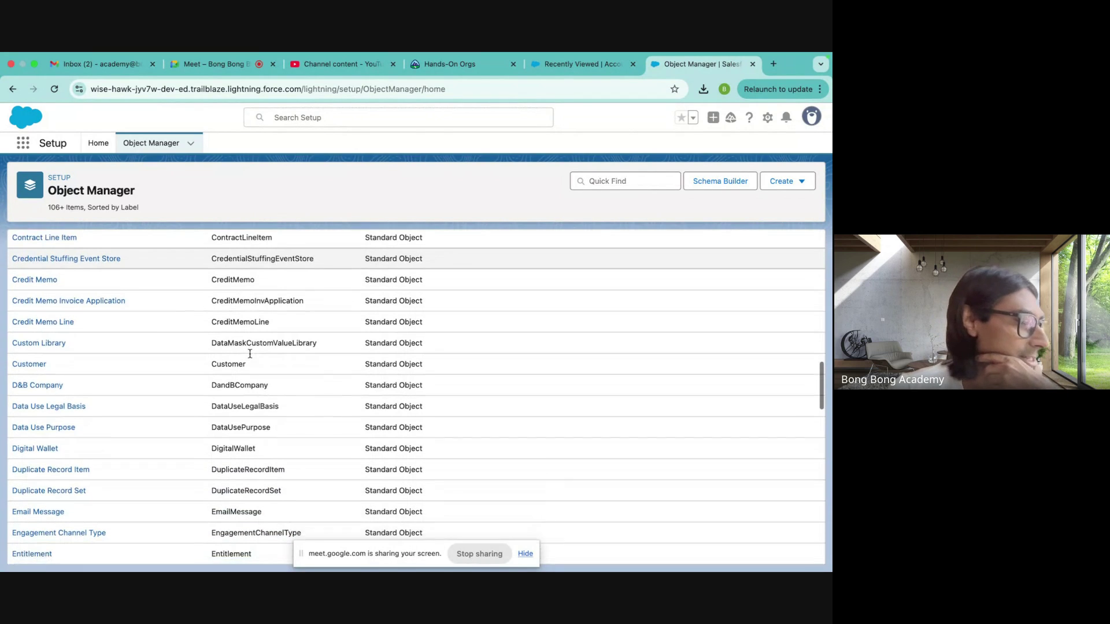
scroll(250, 355, "down", 20)
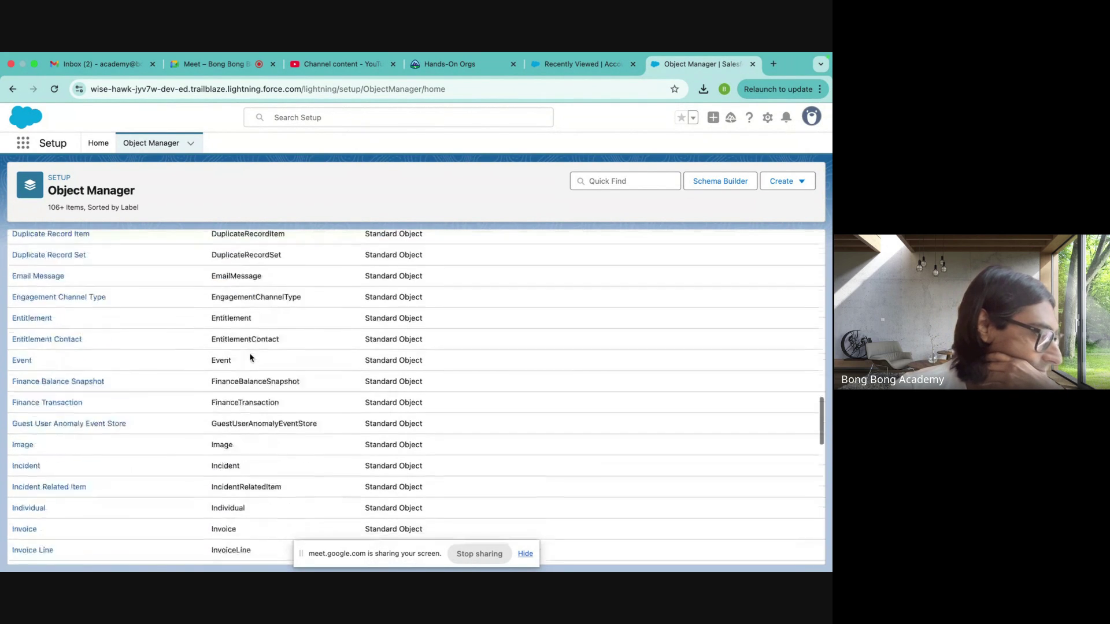
scroll(250, 353, "down", 20)
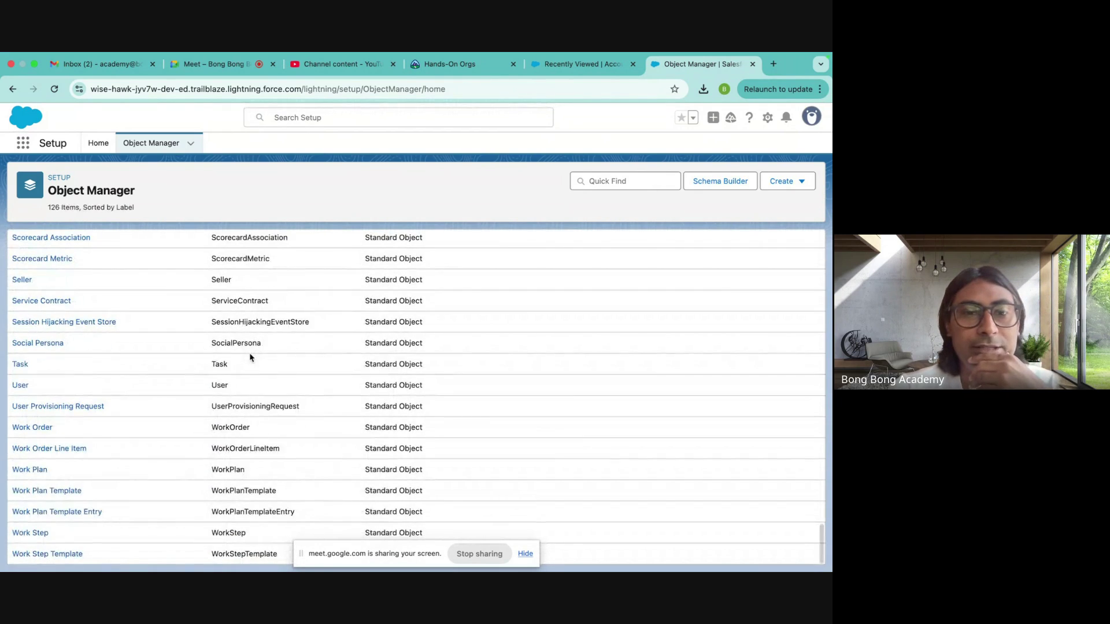
scroll(250, 355, "up", 20)
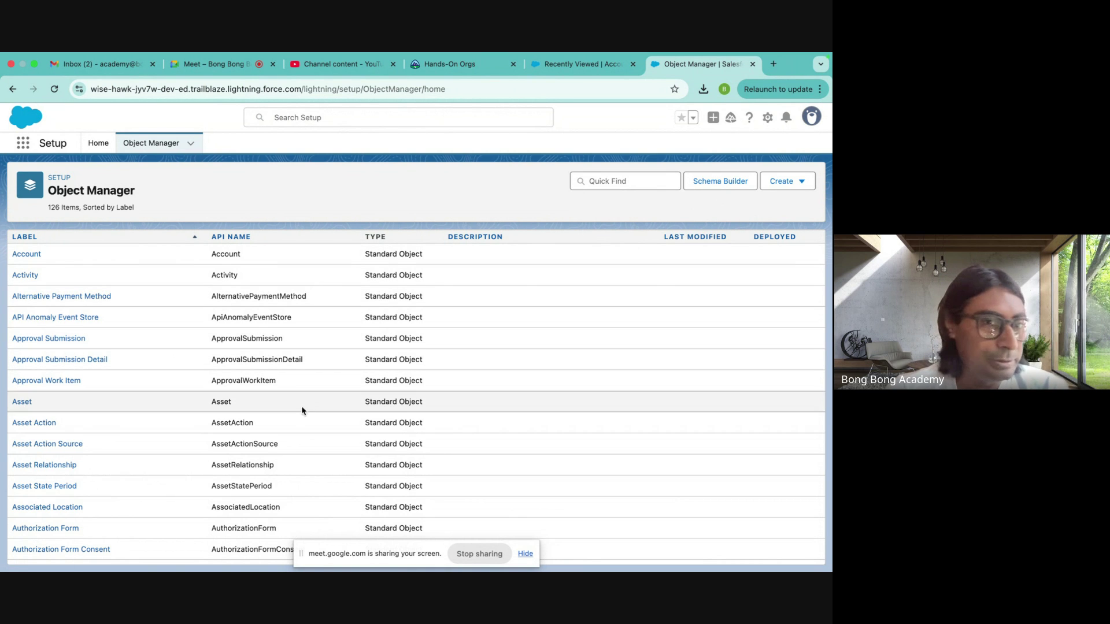
scroll(322, 434, "down", 20)
scroll(324, 432, "down", 10)
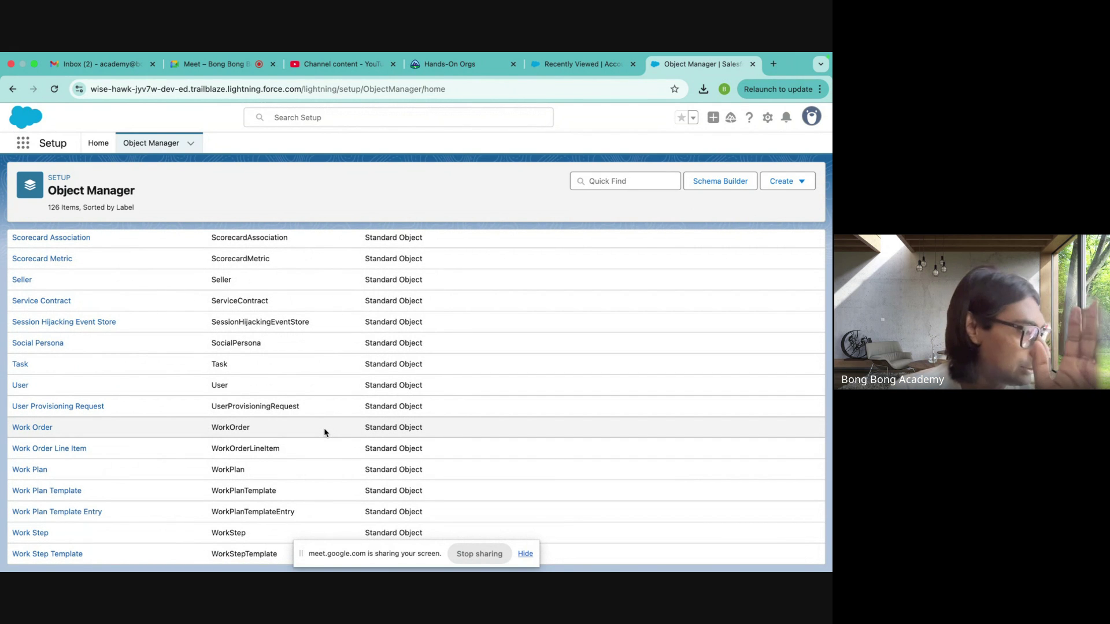
scroll(324, 433, "up", 15)
scroll(324, 432, "up", 15)
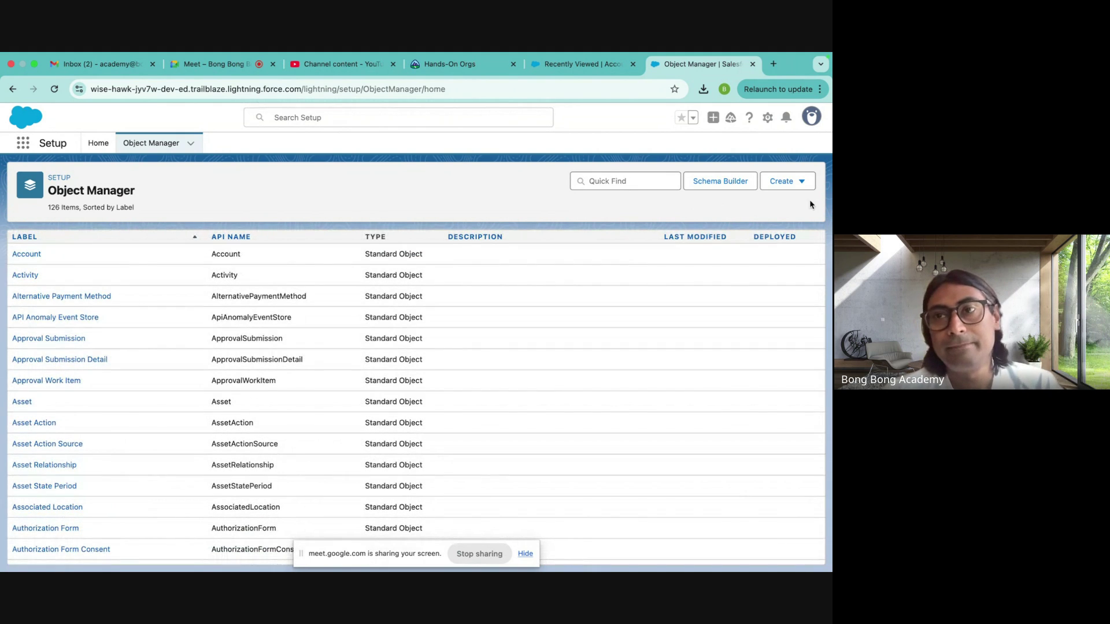
- Open the Create dropdown's Custom Object choices, close it, then reopen it
left_click(803, 182)
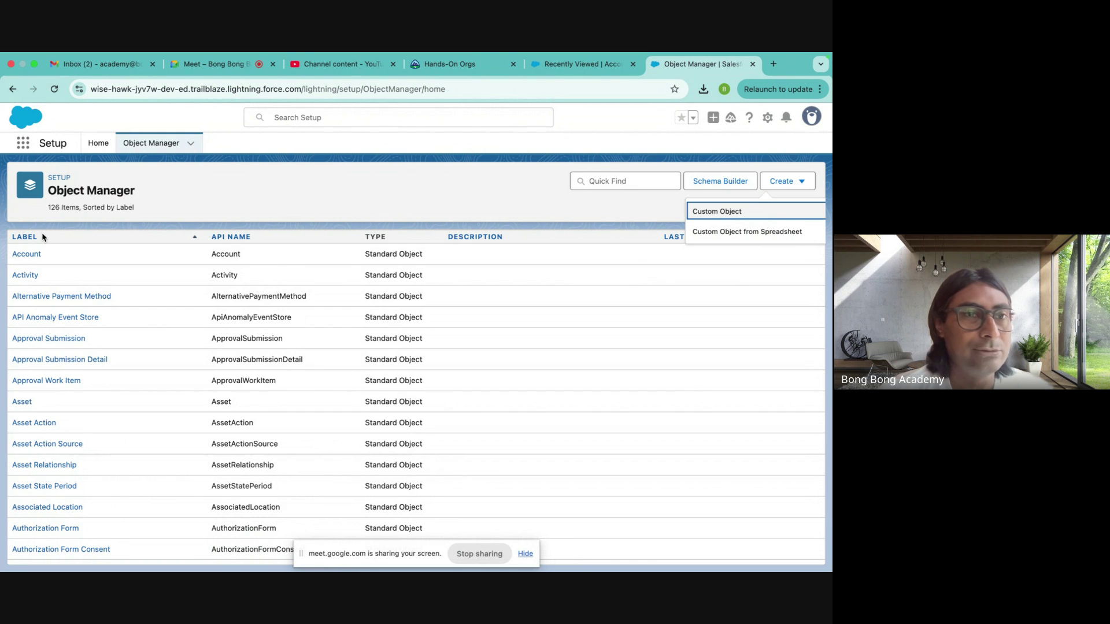
left_click(11, 238)
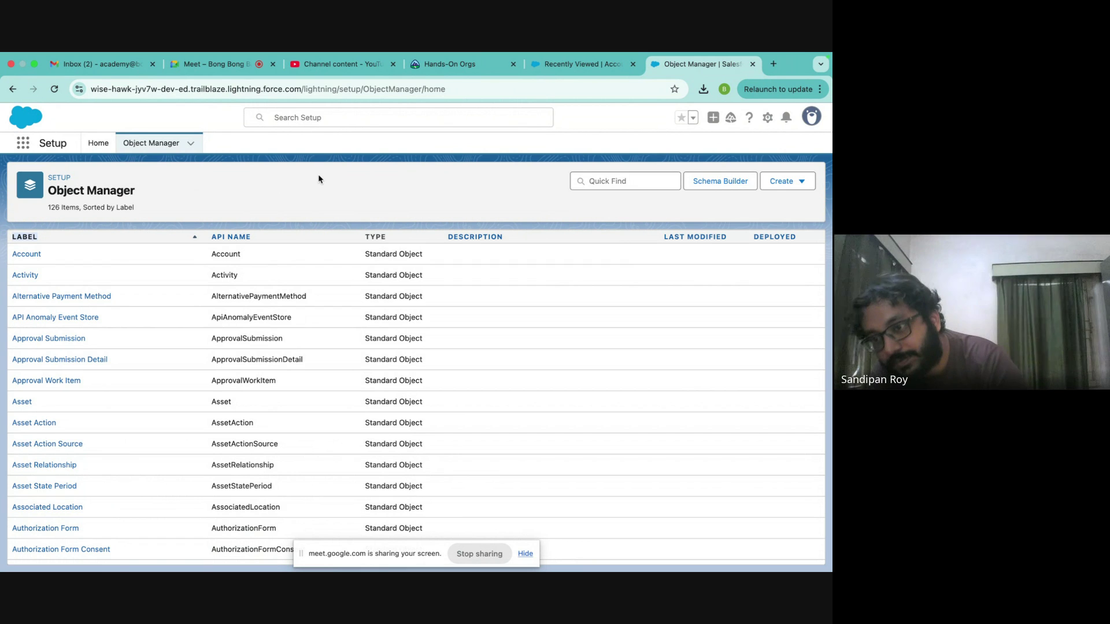
left_click(802, 181)
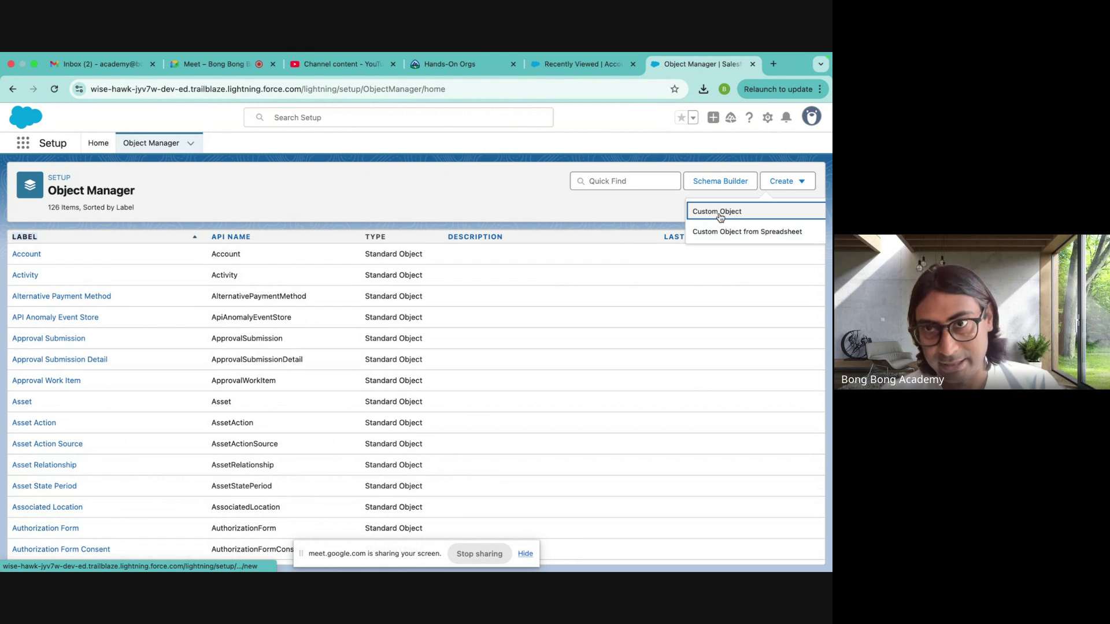
- Start a Custom Object labelled Employee, plural Employees, marked as starting with a vowel sound
left_click(710, 212)
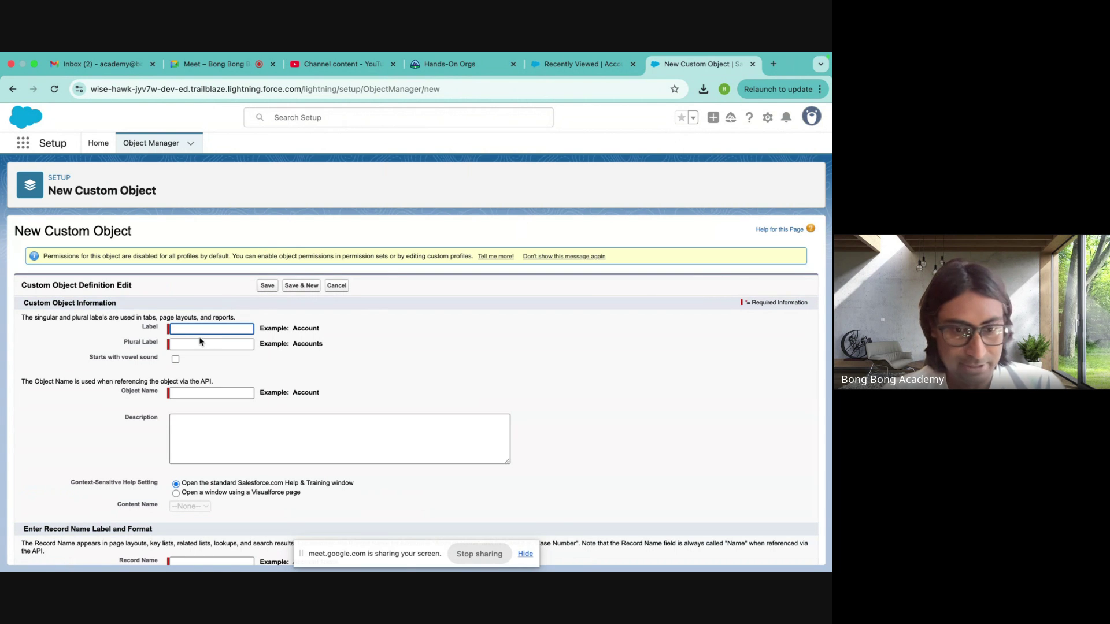
type("Empolo")
key("BackSpace")
key("BackSpace")
key("BackSpace")
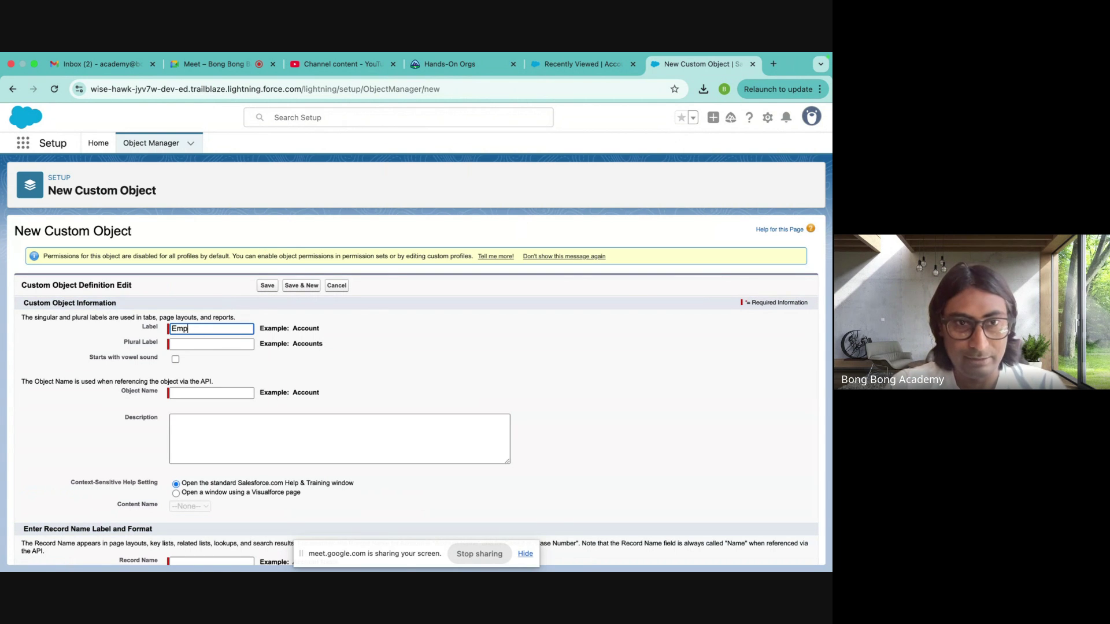
type("loyee")
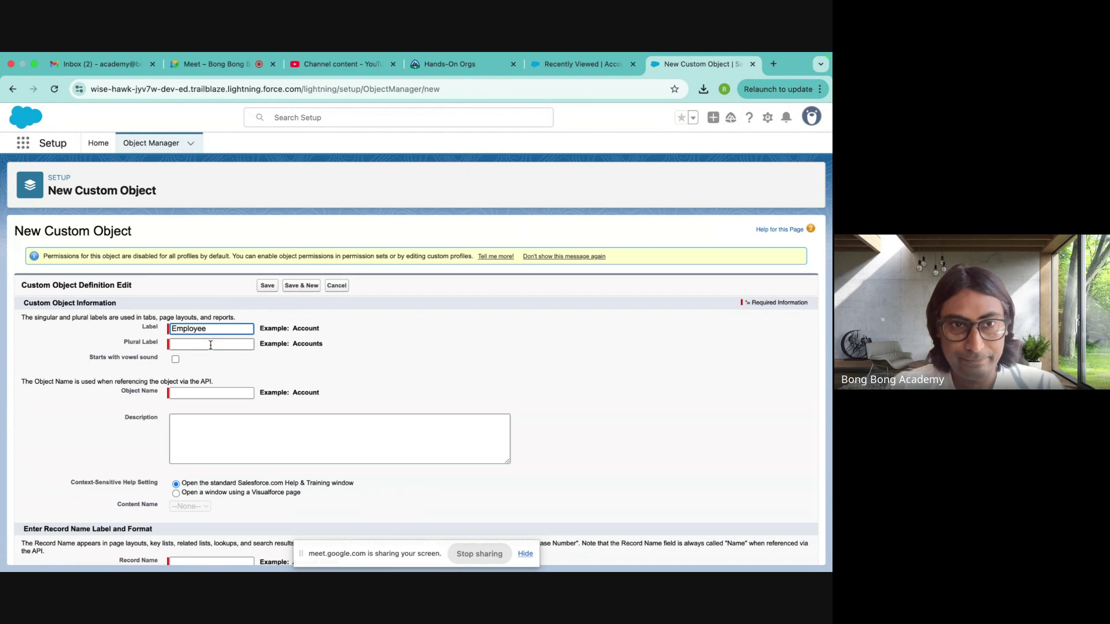
left_click(210, 345)
type("E")
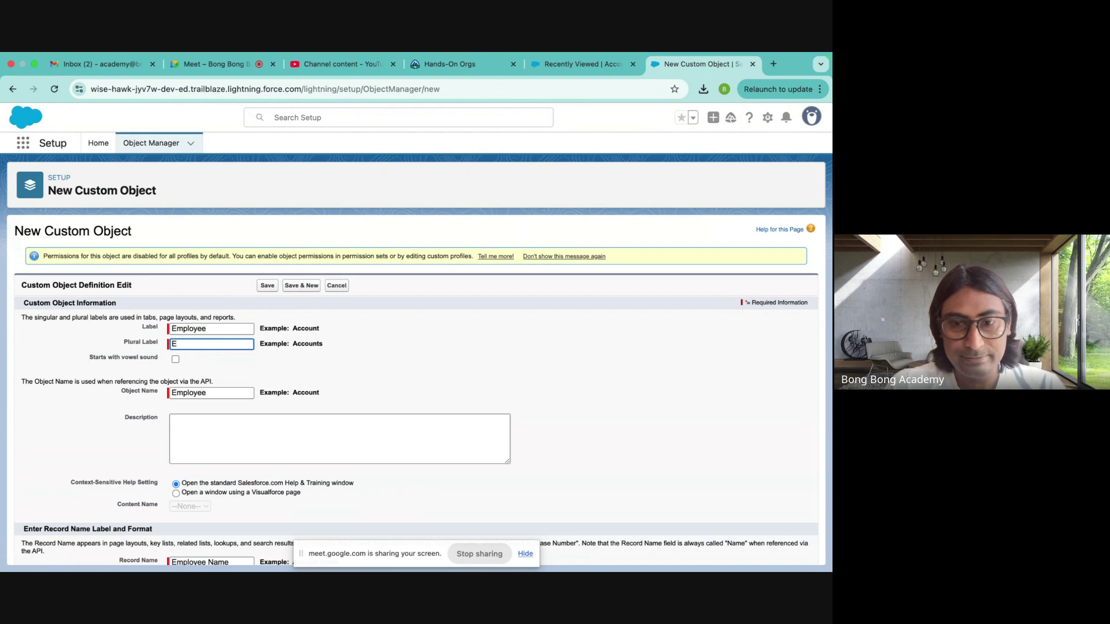
type("mployees")
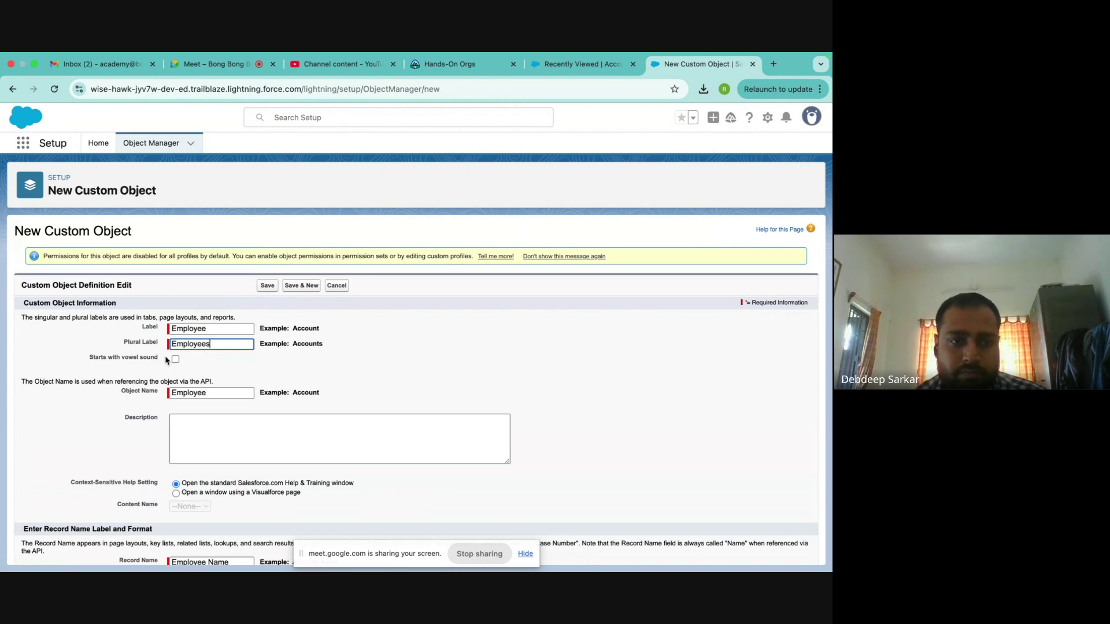
left_click_drag(88, 356, 159, 360)
left_click(175, 360)
- Keep Text as the record name data type for Employee Name
scroll(299, 371, "down", 2)
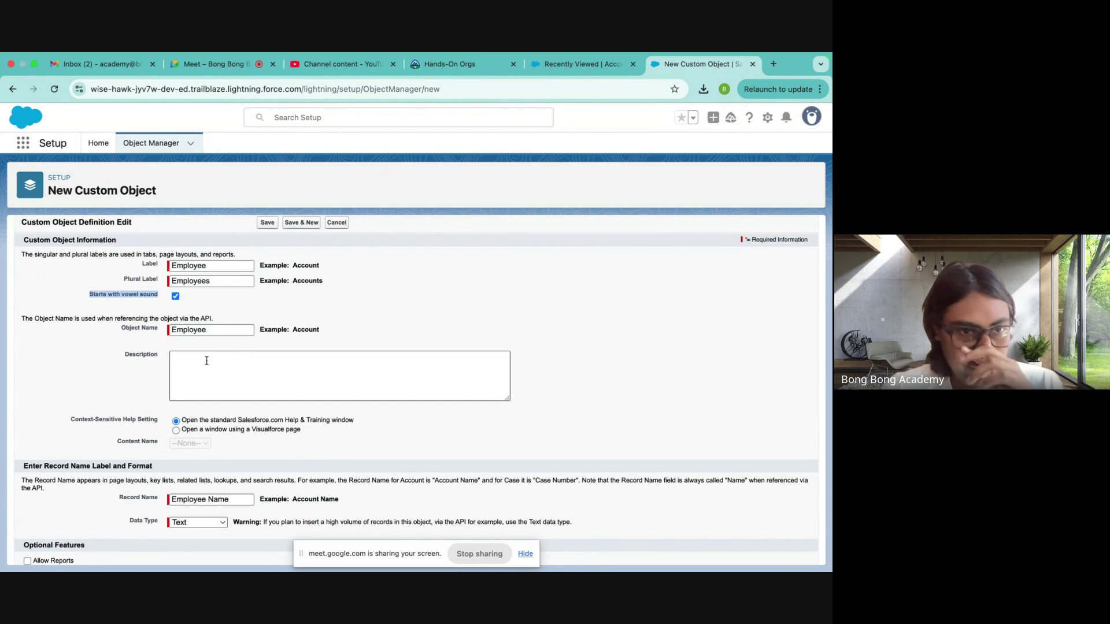
scroll(207, 361, "down", 2)
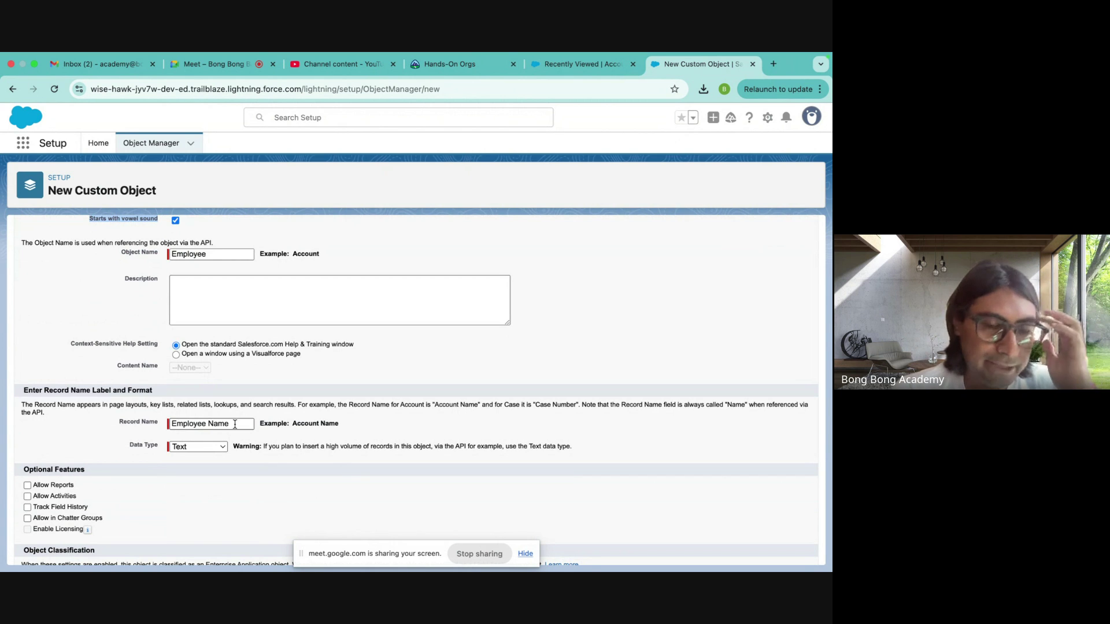
left_click(212, 450)
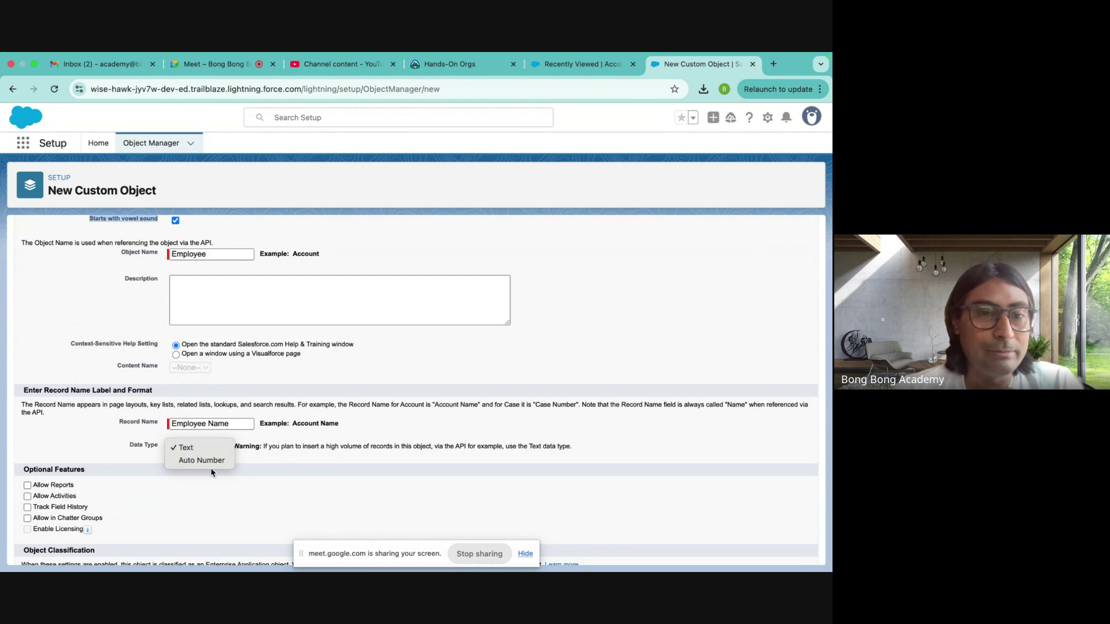
left_click(220, 446)
scroll(323, 490, "down", 3)
scroll(322, 489, "down", 3)
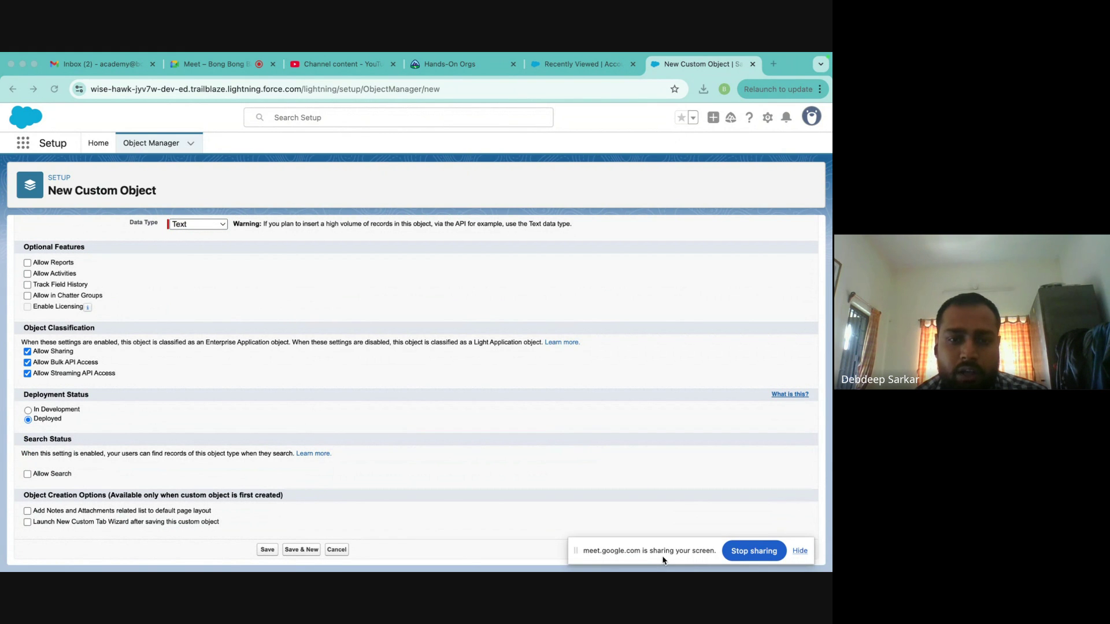
scroll(278, 278, "up", 10)
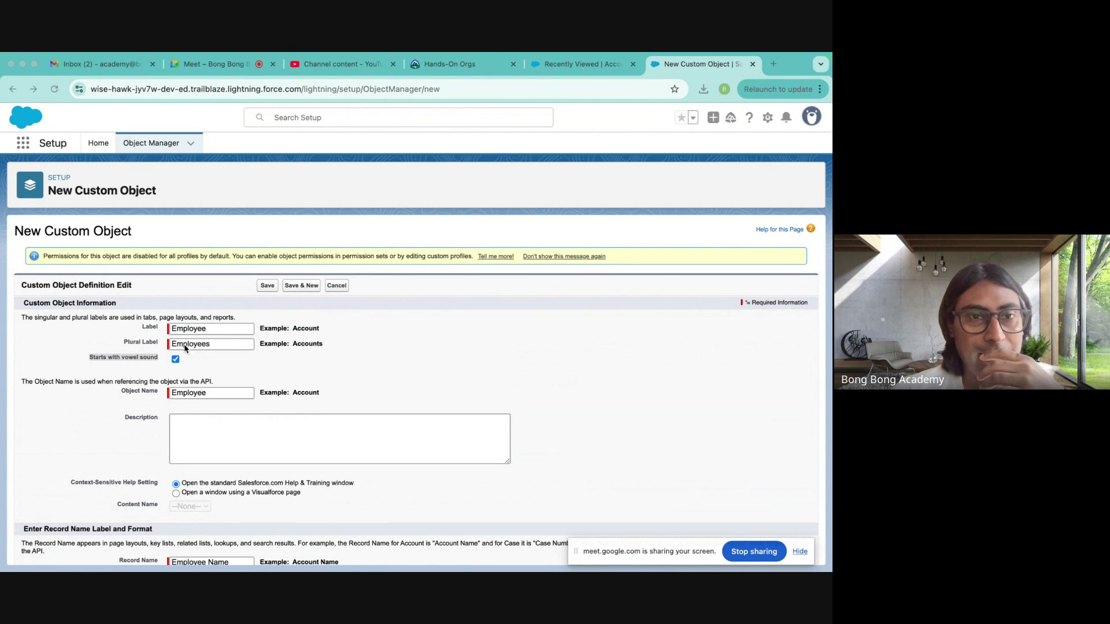
left_click(120, 390)
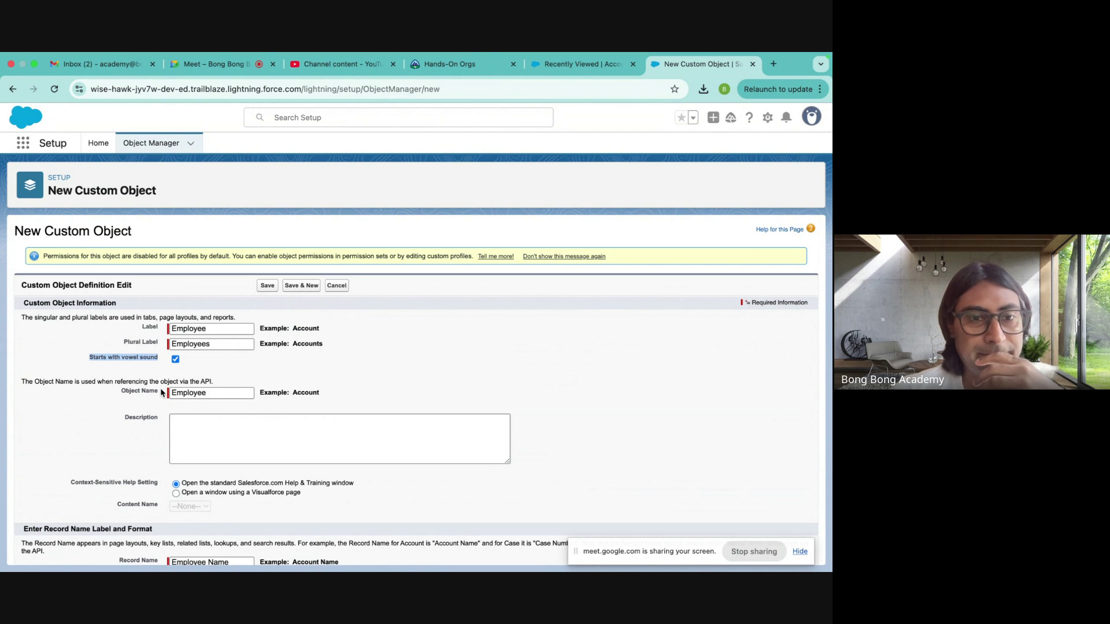
scroll(160, 388, "down", 4)
left_click(26, 416)
left_click_drag(25, 416, 202, 426)
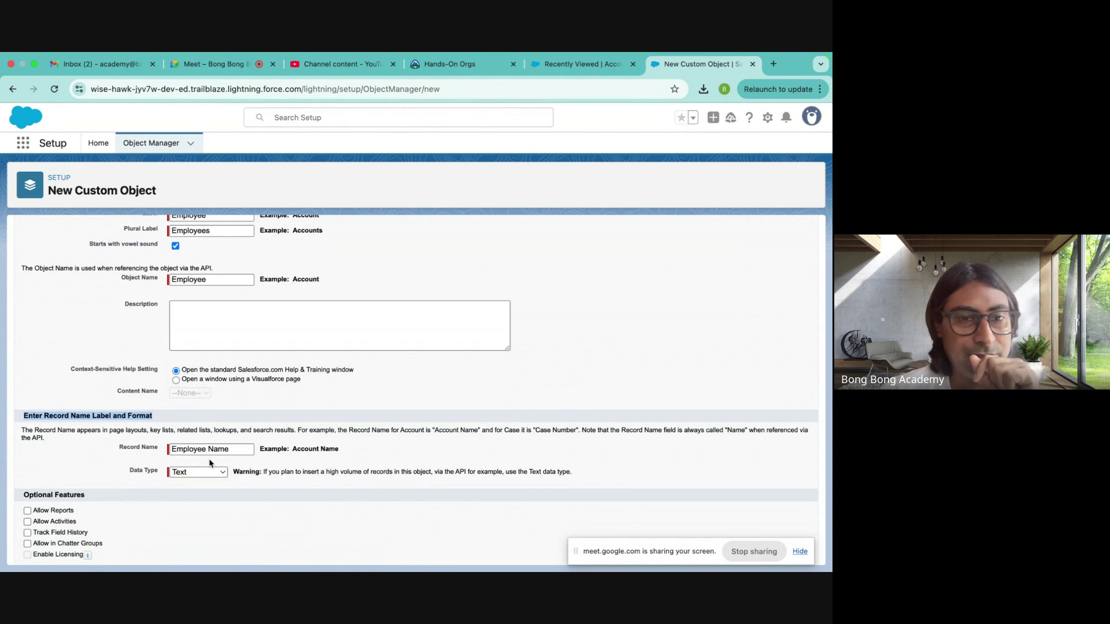
left_click_drag(291, 449, 340, 450)
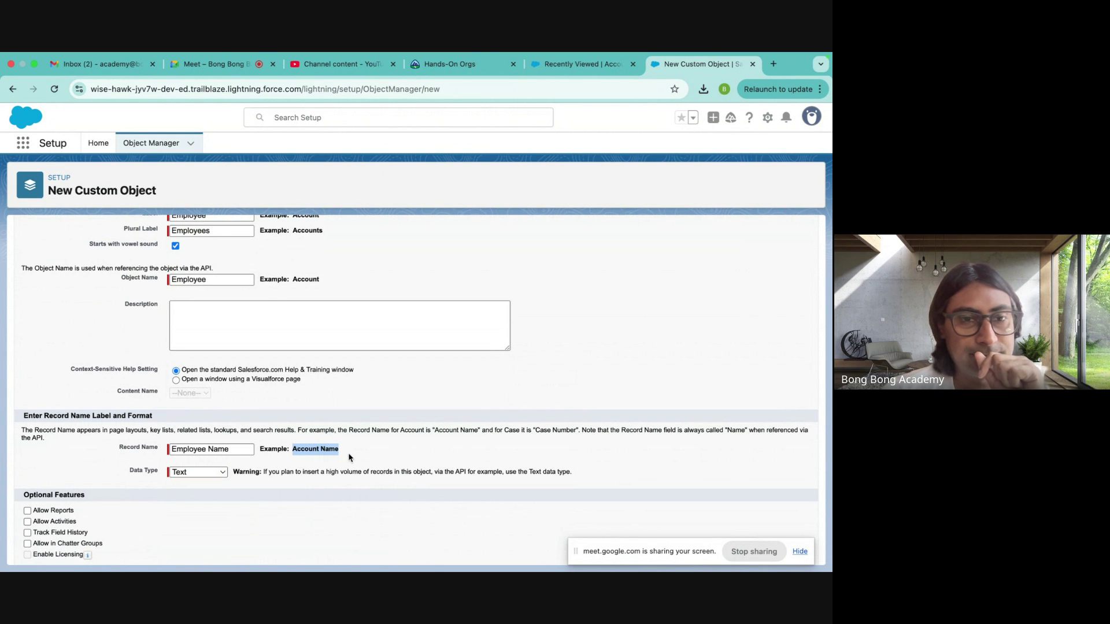
scroll(174, 466, "up", 3)
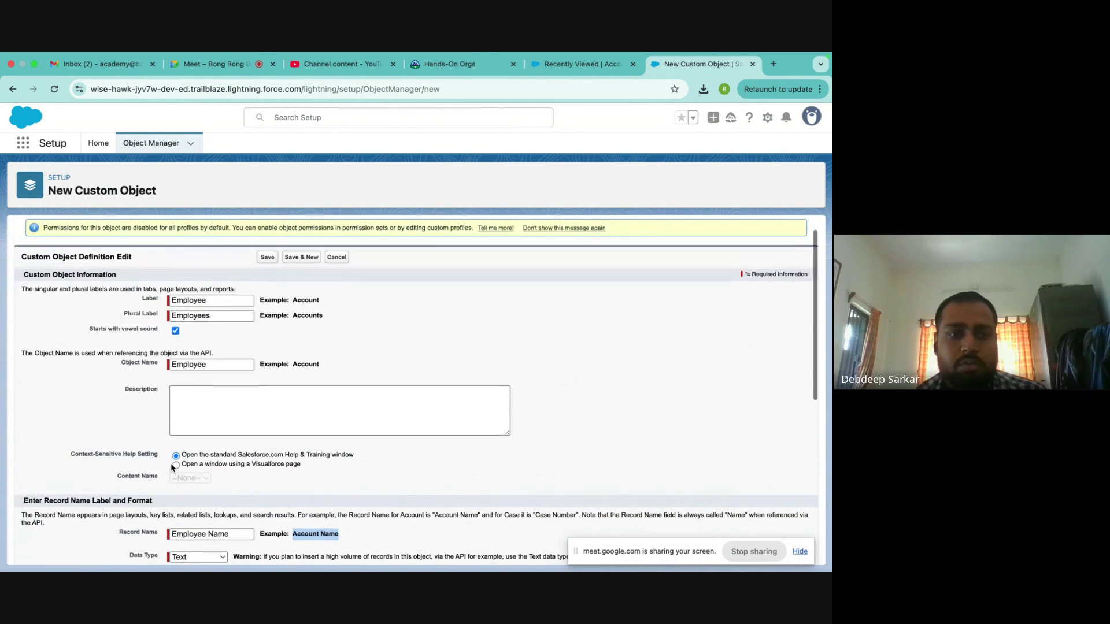
double_click(188, 365)
scroll(211, 459, "down", 5)
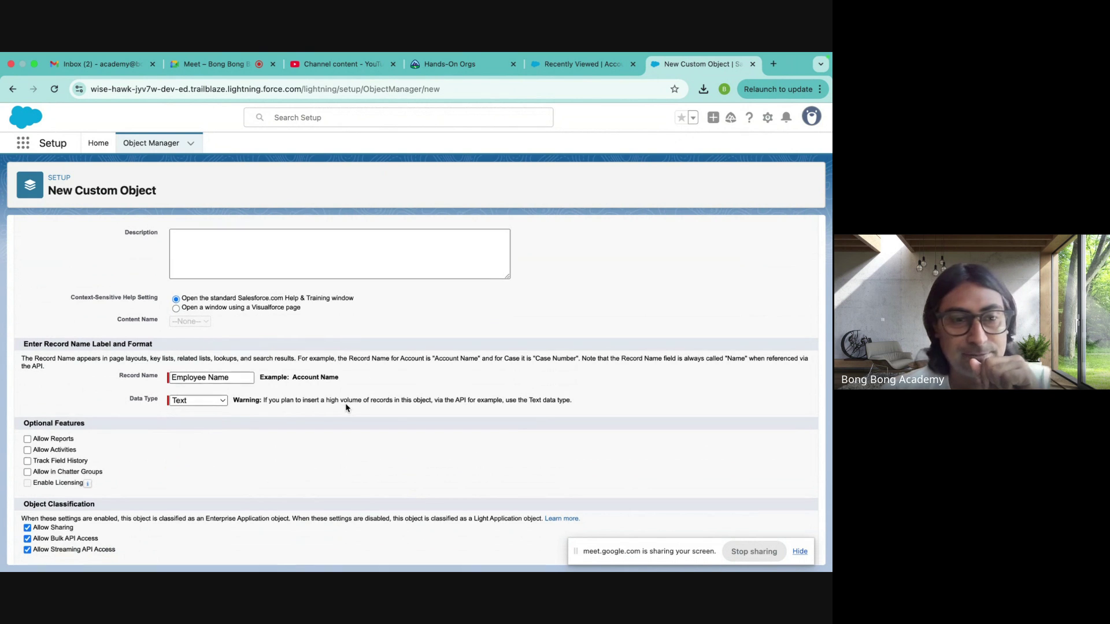
scroll(347, 406, "down", 3)
scroll(347, 407, "up", 6)
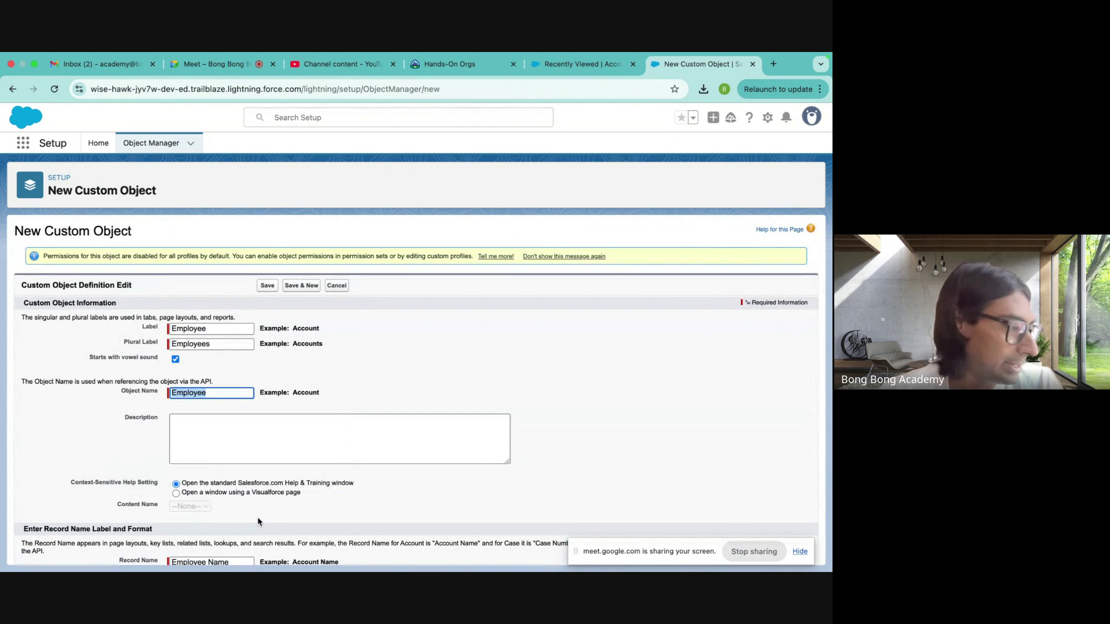
scroll(257, 521, "down", 5)
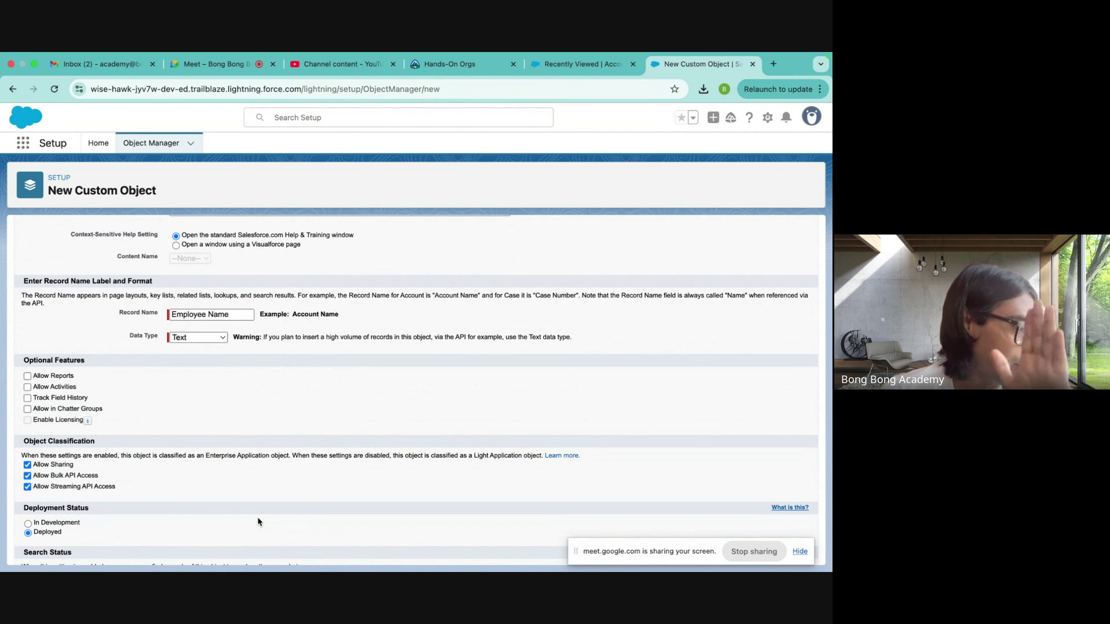
scroll(258, 522, "down", 1)
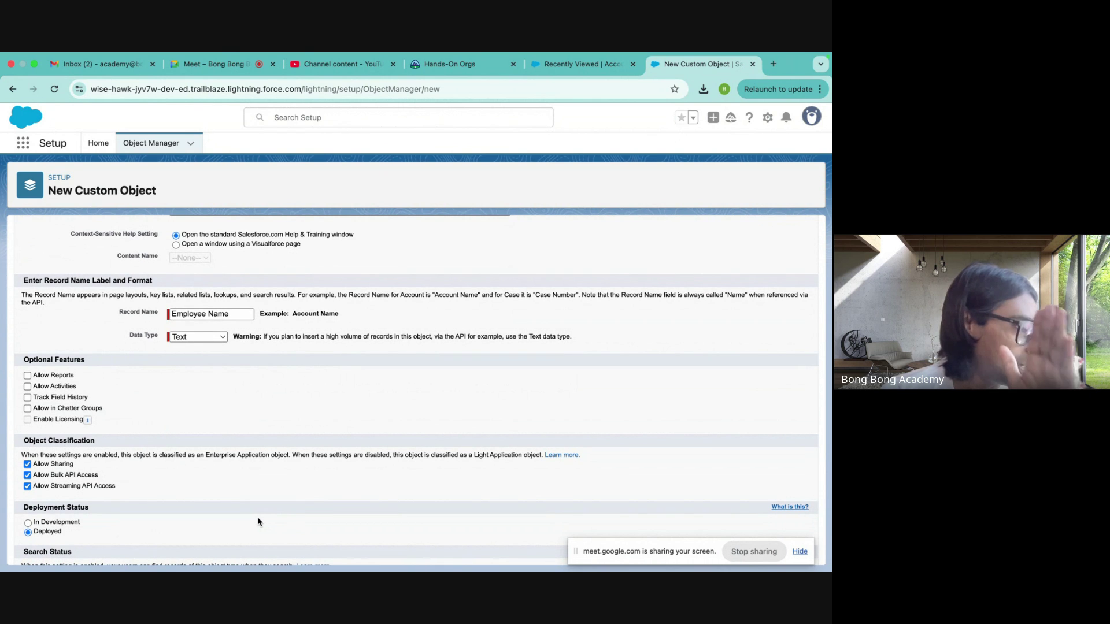
scroll(258, 522, "up", 1)
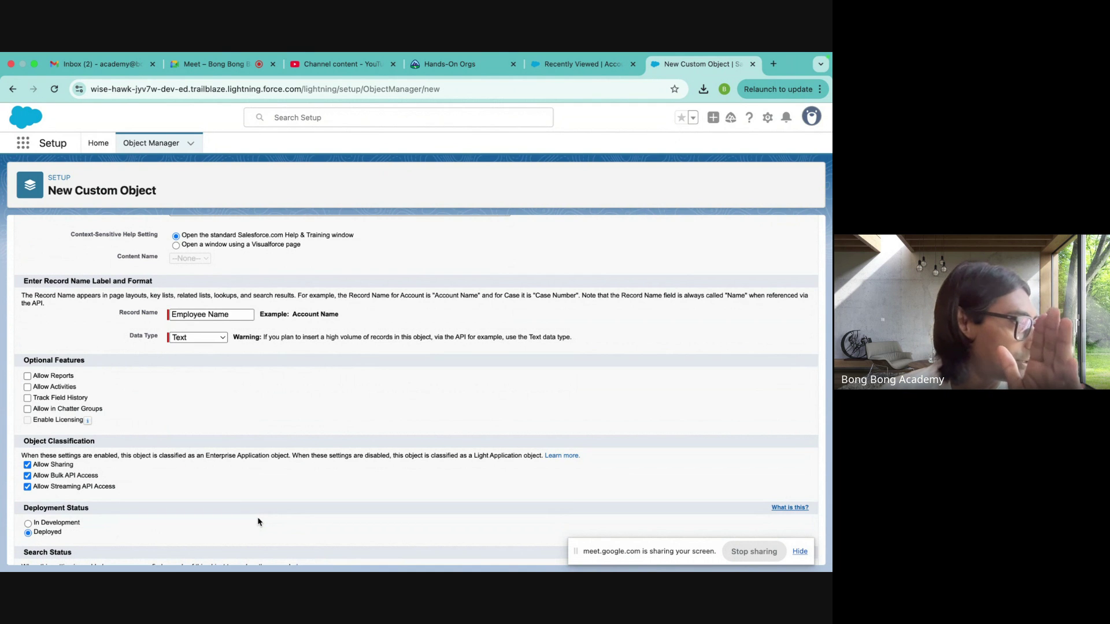
scroll(257, 517, "down", 3)
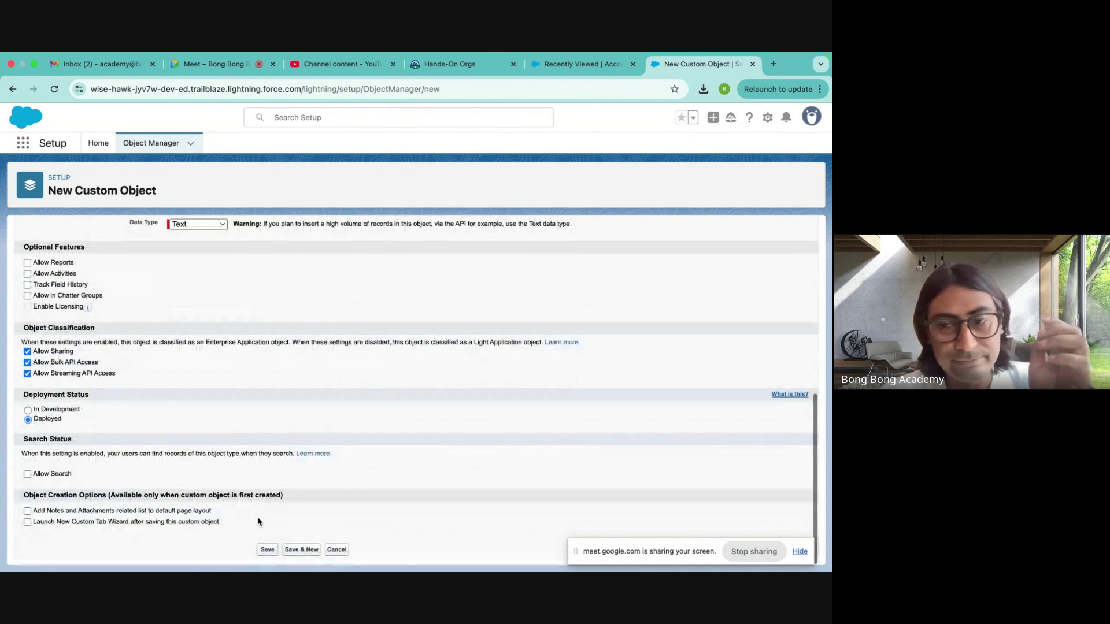
- Save the new Employee custom object, note its Employee__c API name, and return to Object Manager
left_click(267, 551)
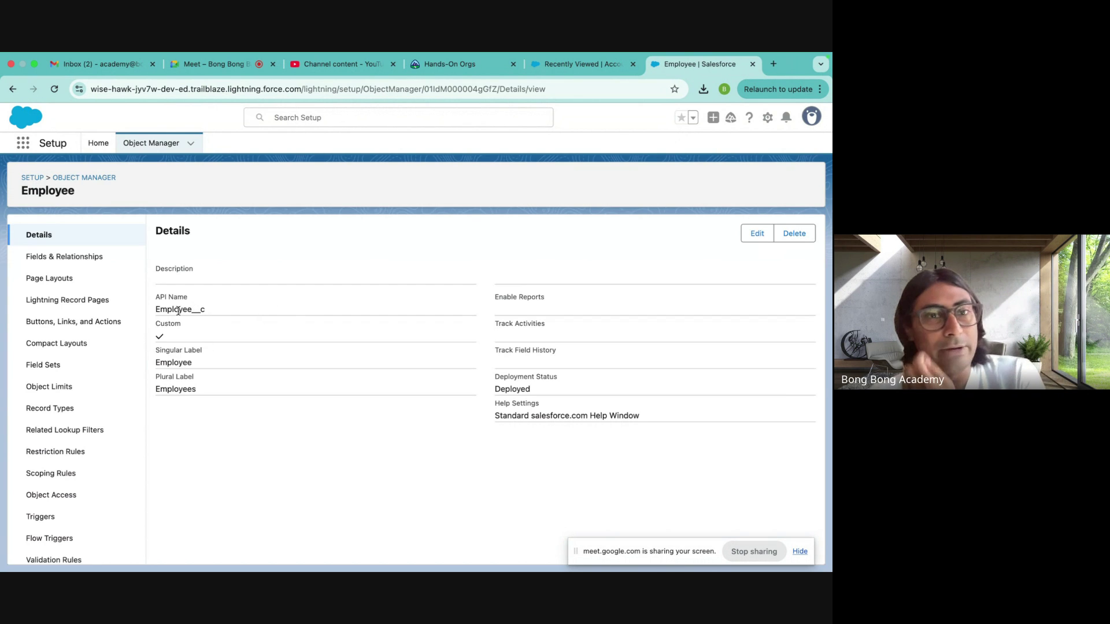
left_click_drag(156, 309, 238, 315)
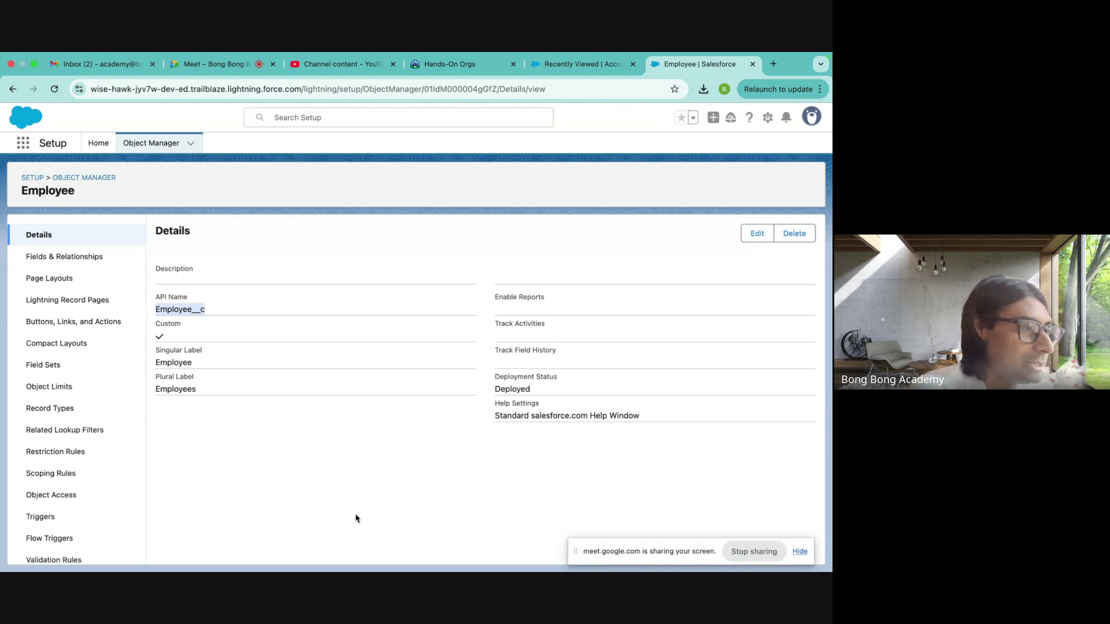
left_click(81, 178)
scroll(285, 355, "down", 20)
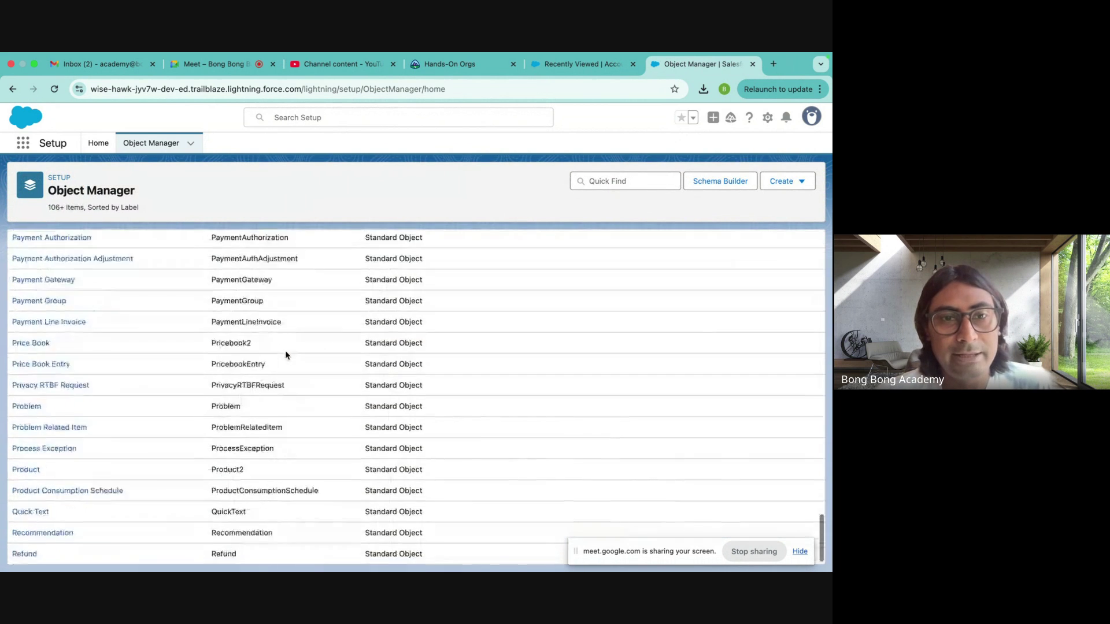
scroll(286, 354, "up", 20)
- Filter the object list by name and open the Employee custom object's details
left_click(617, 180)
type("empl")
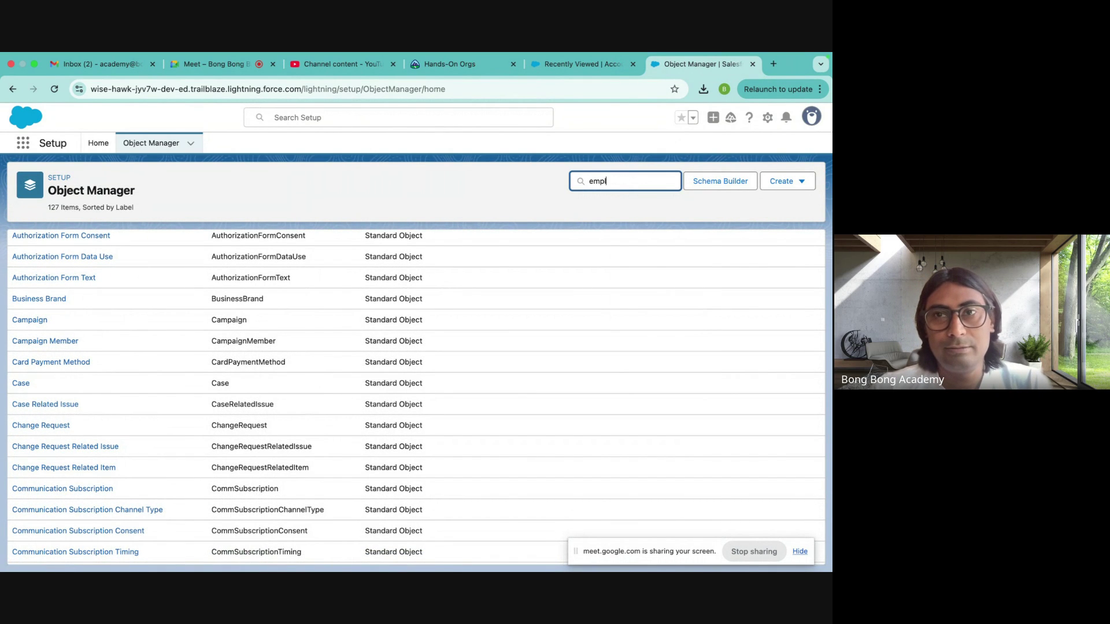
type("o")
left_click_drag(95, 257, 122, 258)
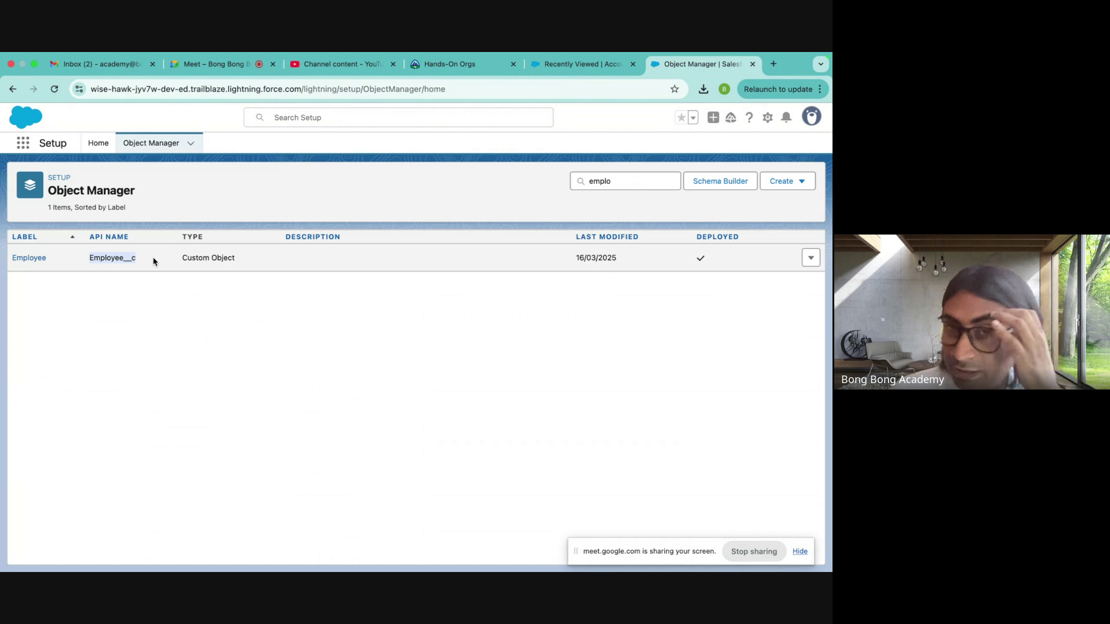
left_click_drag(182, 257, 284, 258)
left_click(142, 314)
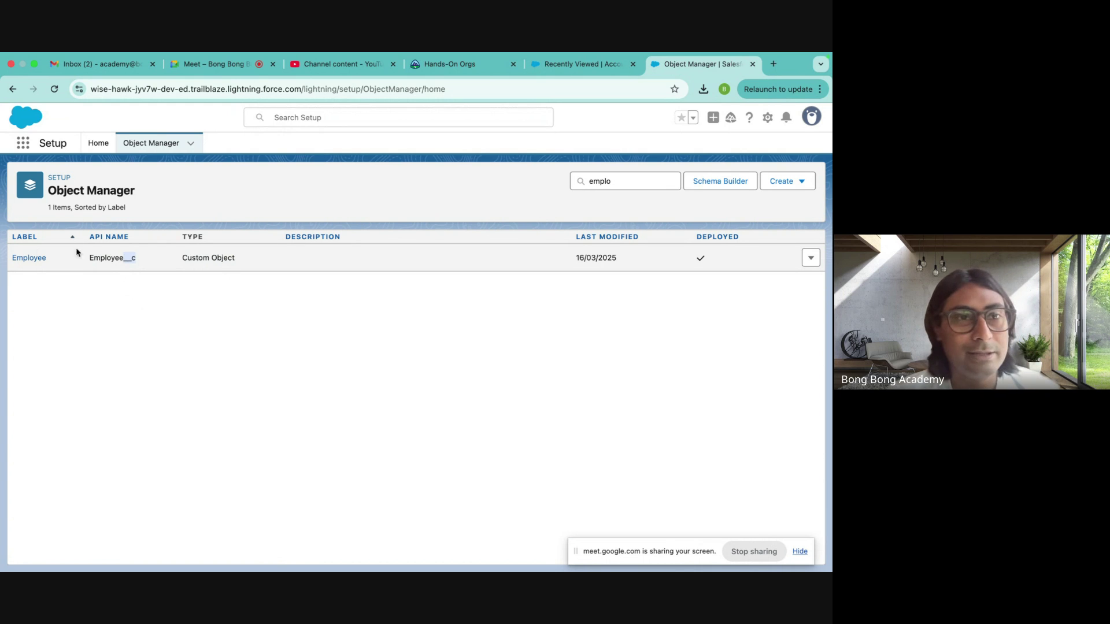
left_click(33, 259)
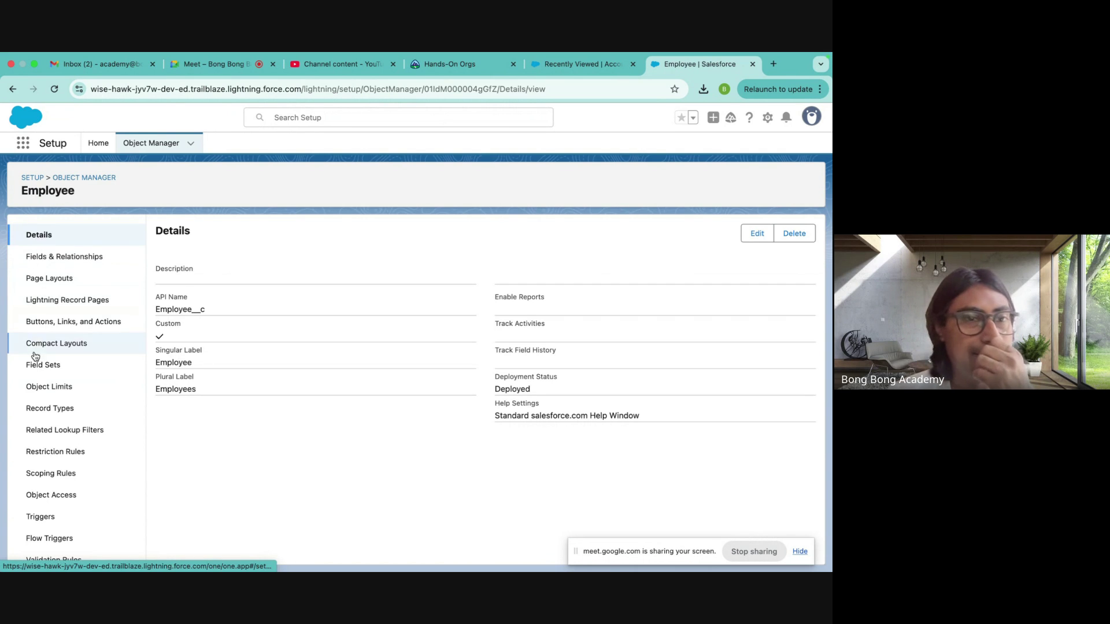
- Show the Employee object's Fields & Relationships list of four fields
scroll(63, 404, "down", 1)
scroll(81, 406, "up", 1)
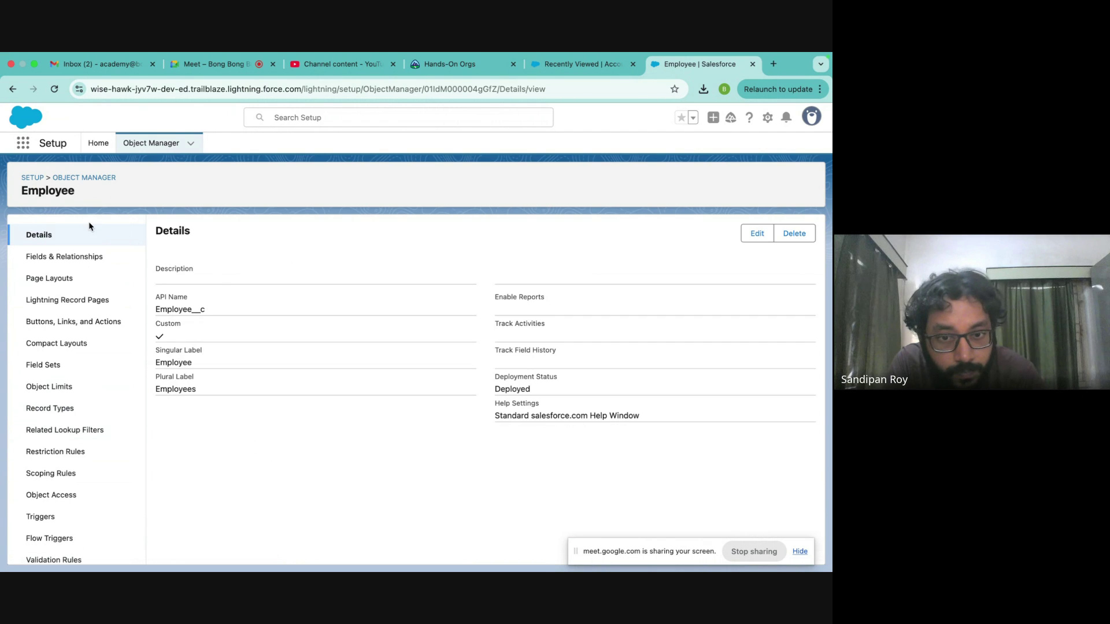
left_click(41, 262)
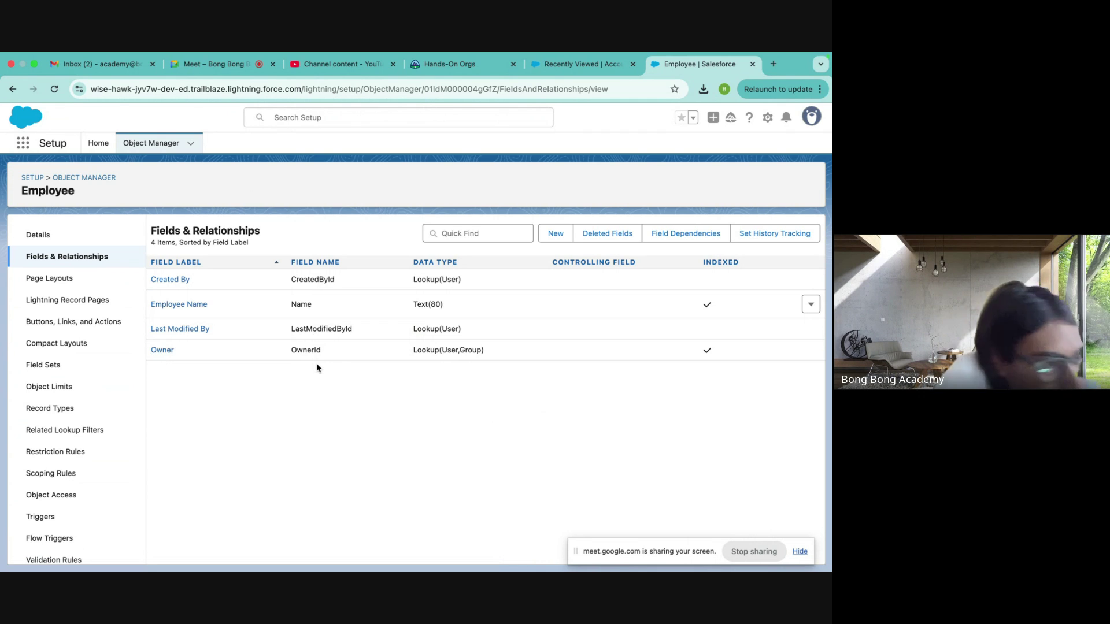
- Start a new Employee custom field and pick Auto Number as its data type
left_click(552, 234)
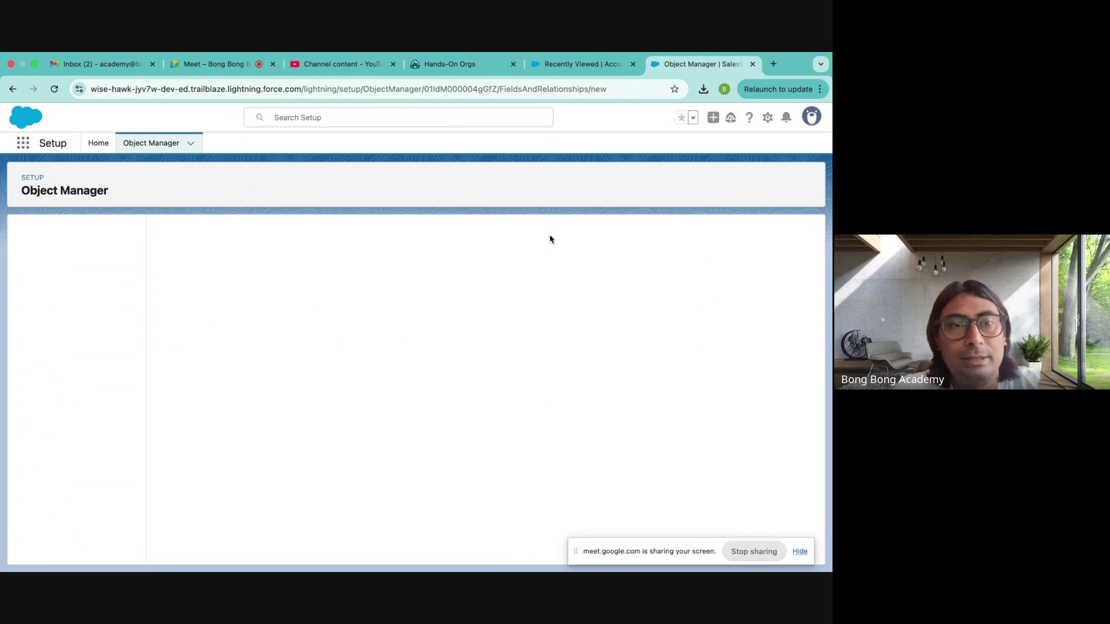
scroll(279, 322, "down", 5)
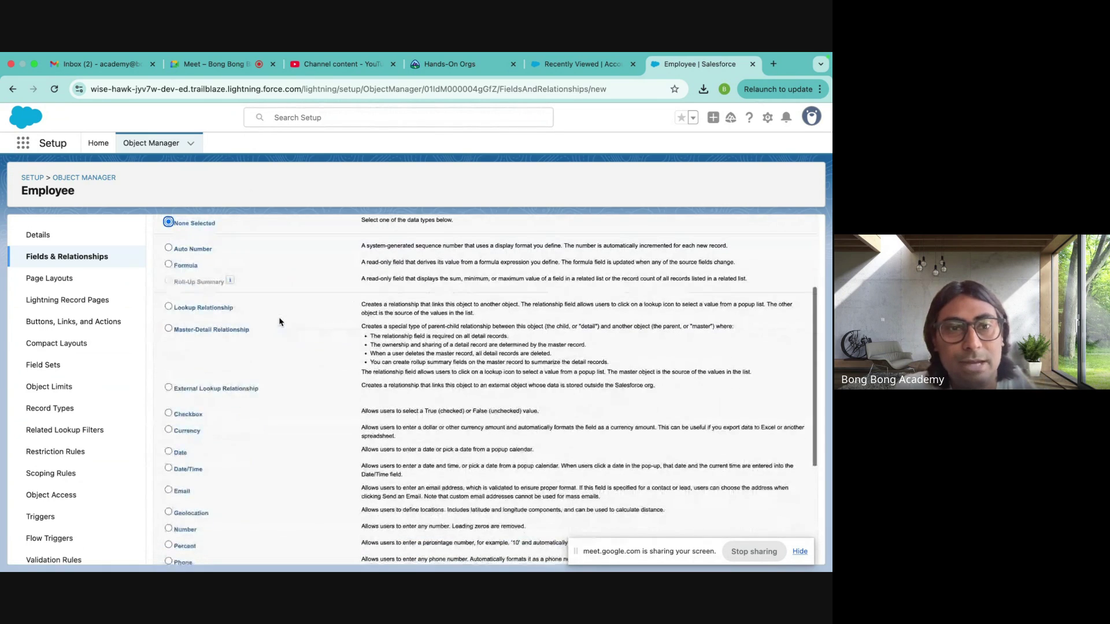
scroll(279, 322, "down", 1)
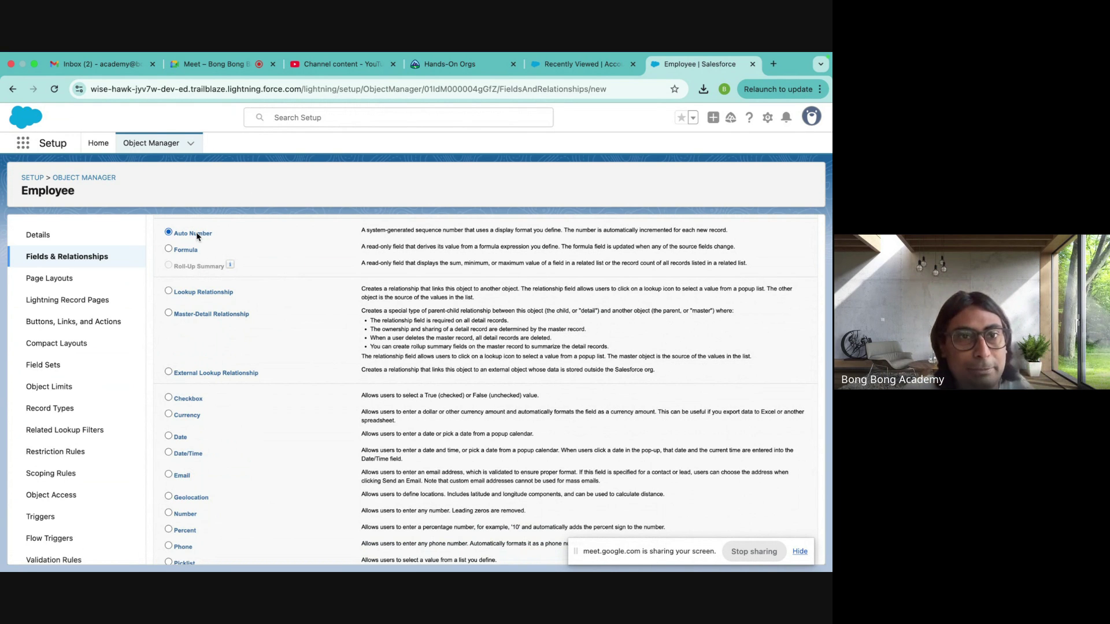
scroll(440, 359, "down", 3)
left_click_drag(646, 559, 272, 572)
left_click(777, 552)
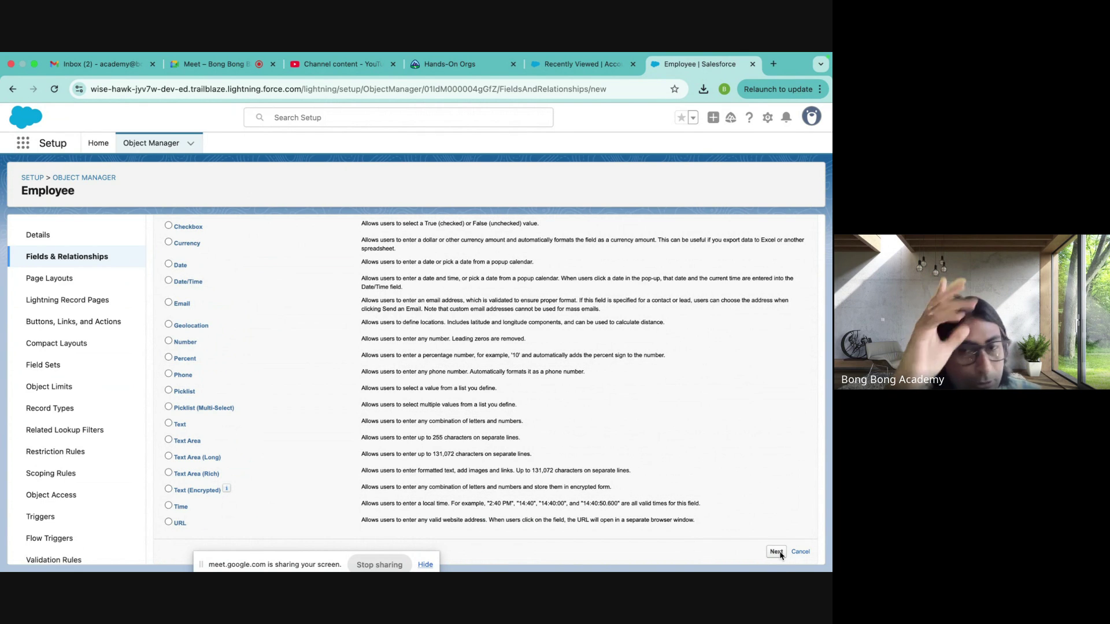
- Enter the E-{0} pattern and set the starting number to 1
left_click(776, 552)
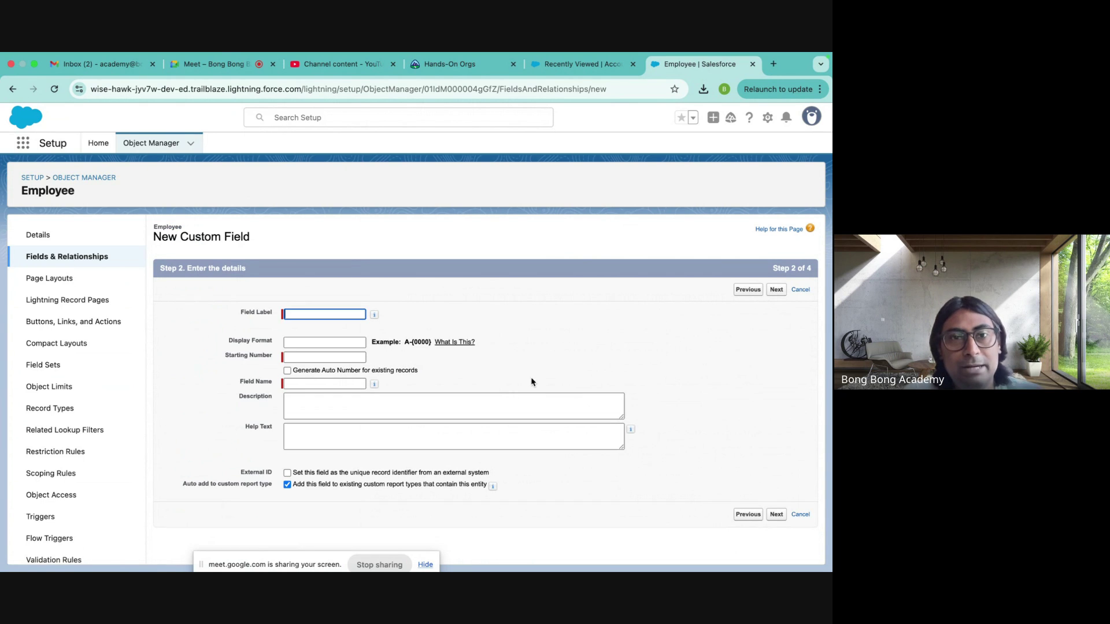
type("E")
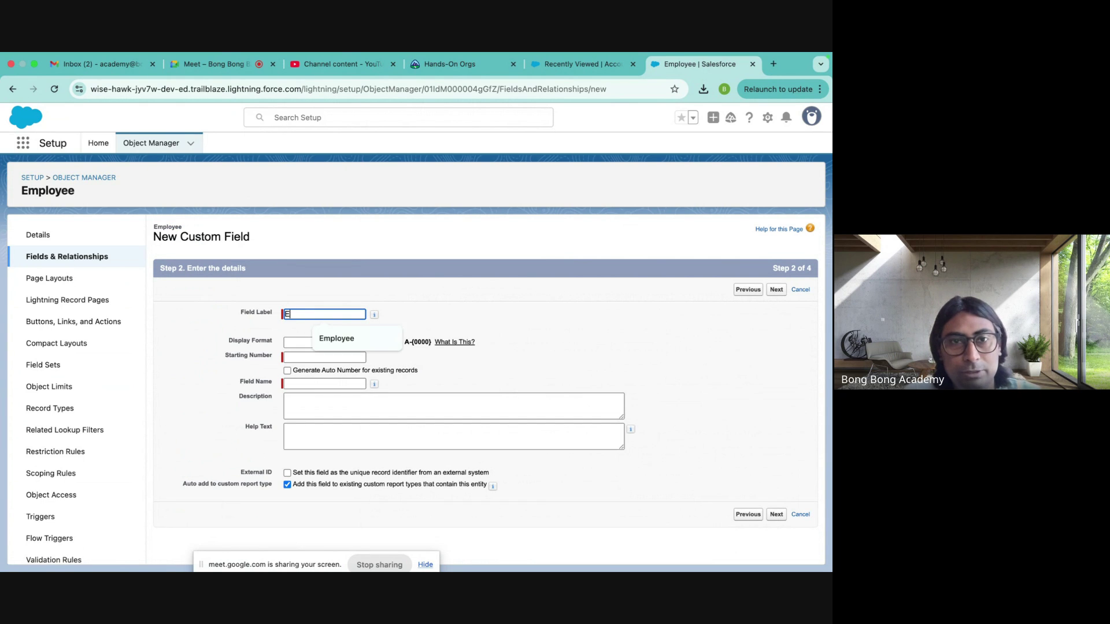
type("-")
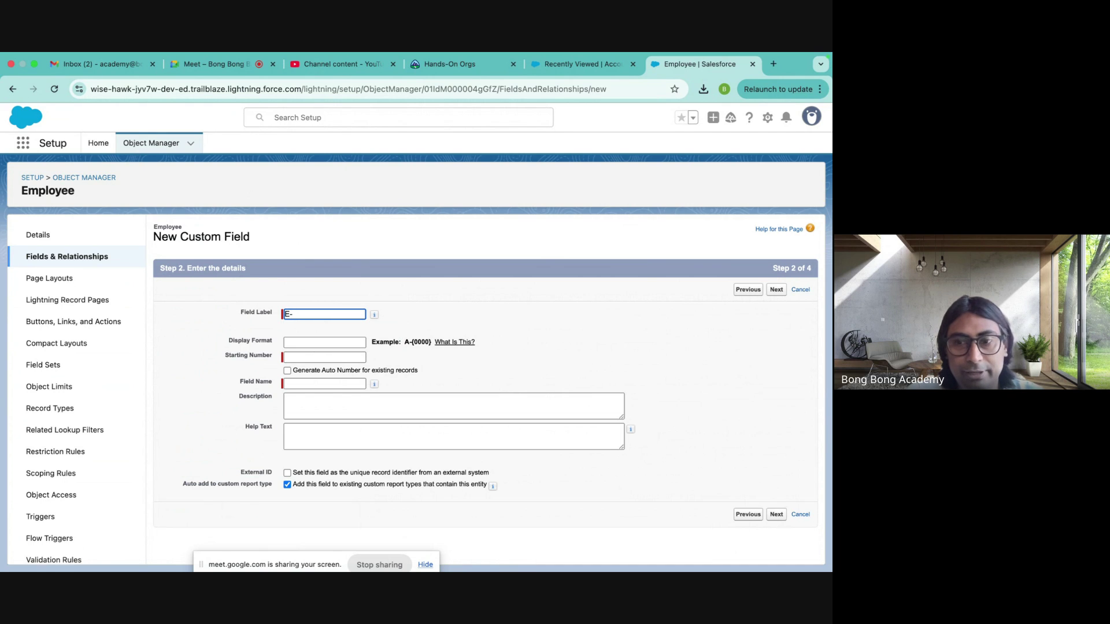
type("{")
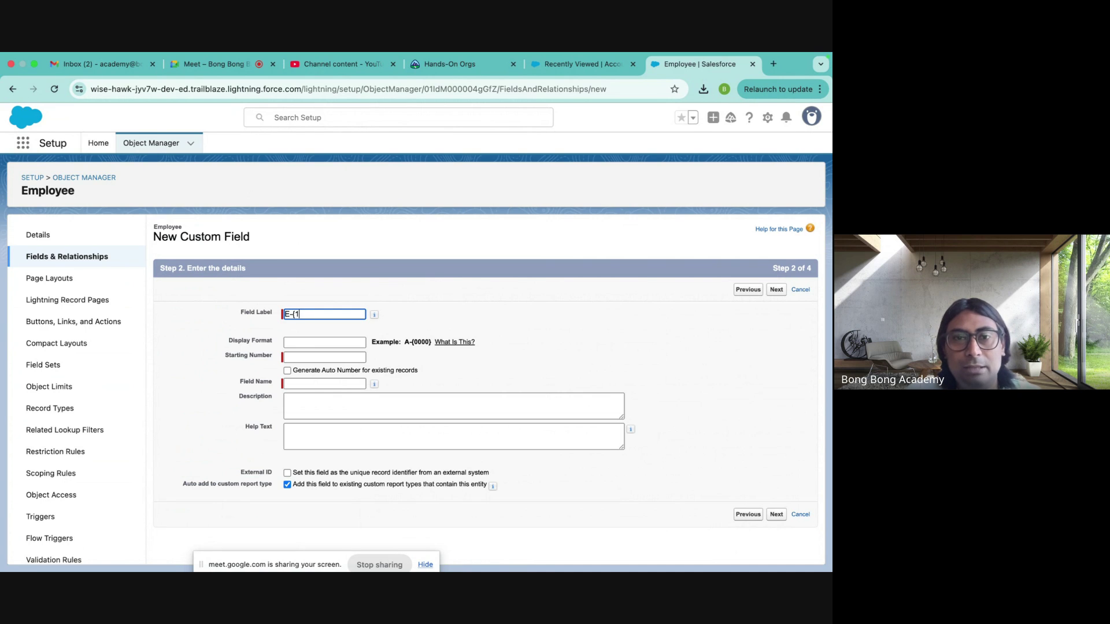
type("0")
type("0}")
key("BackSpace")
type("}")
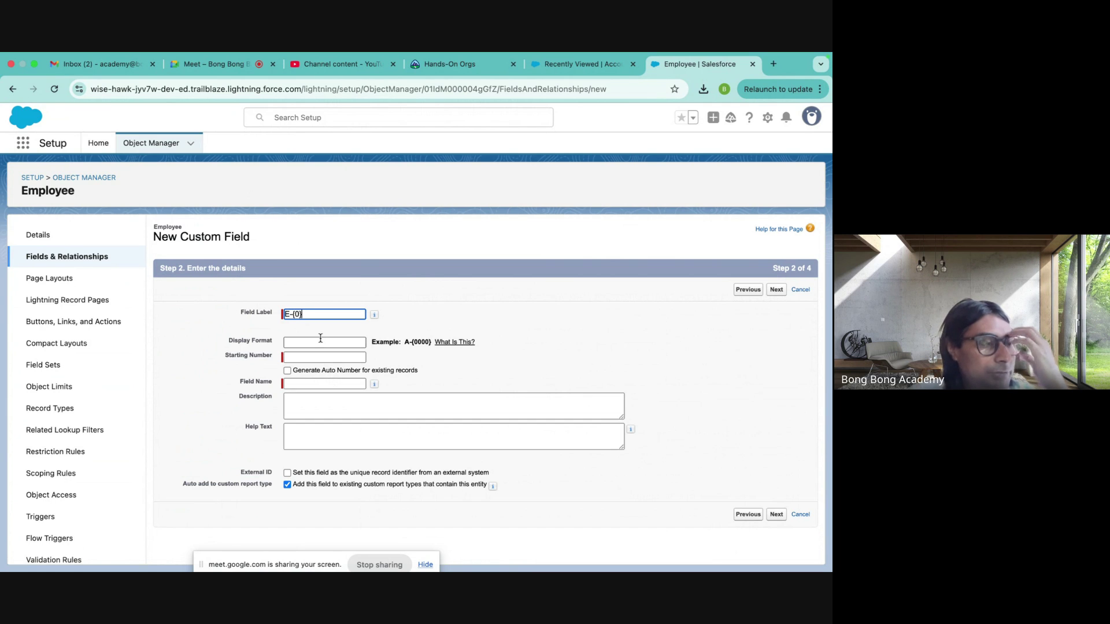
left_click(295, 312)
type("0000")
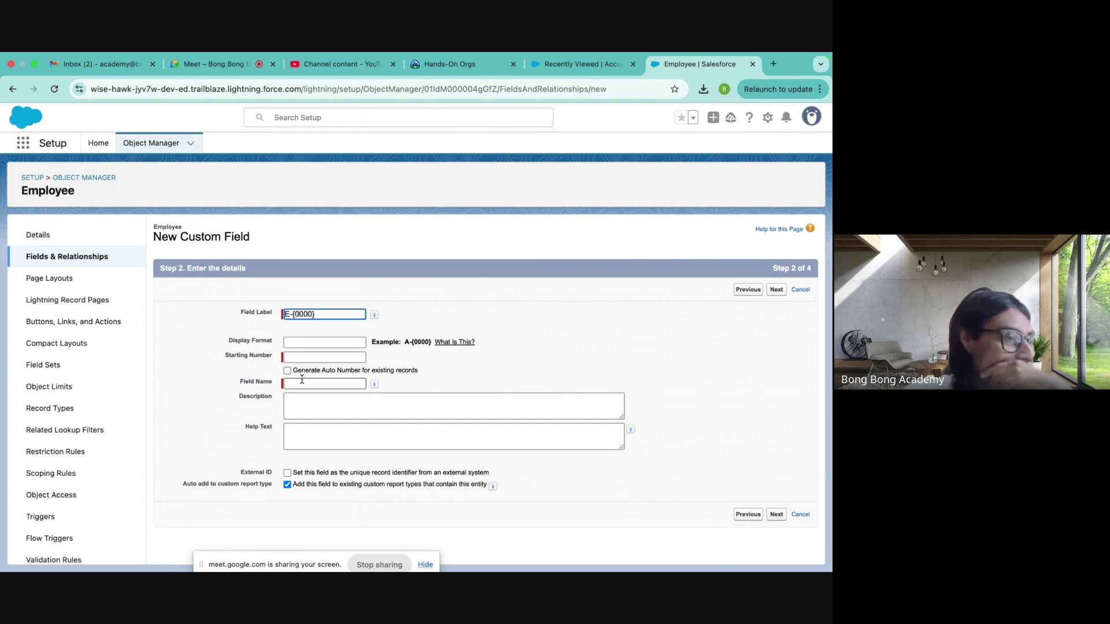
key("BackSpace")
key("BackSpace")
key("BackSpace")
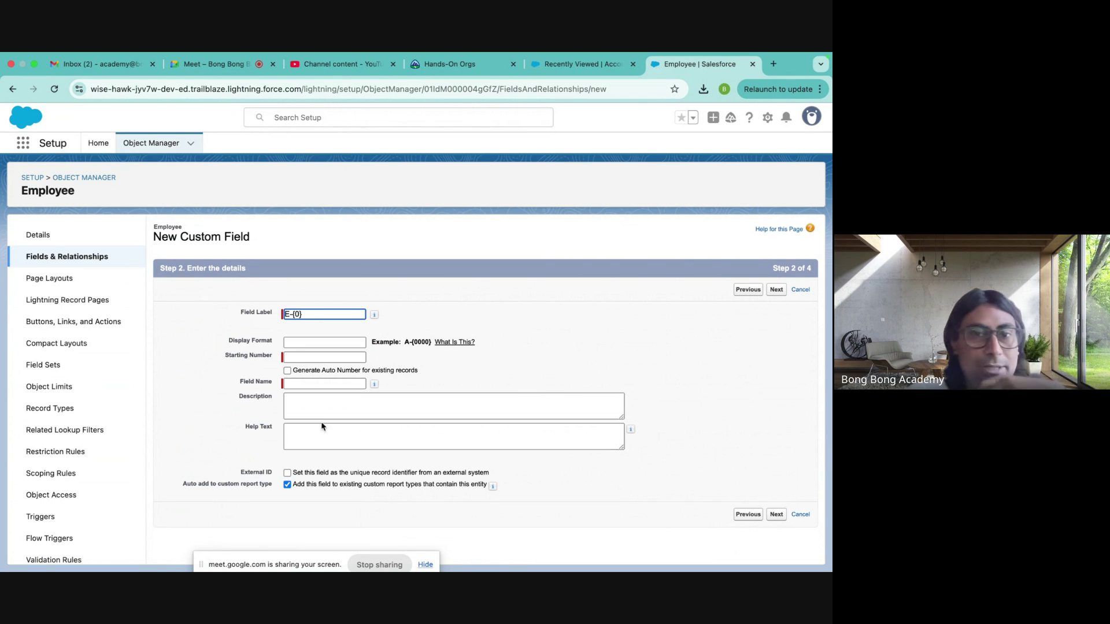
left_click(292, 359)
type("1")
left_click(521, 370)
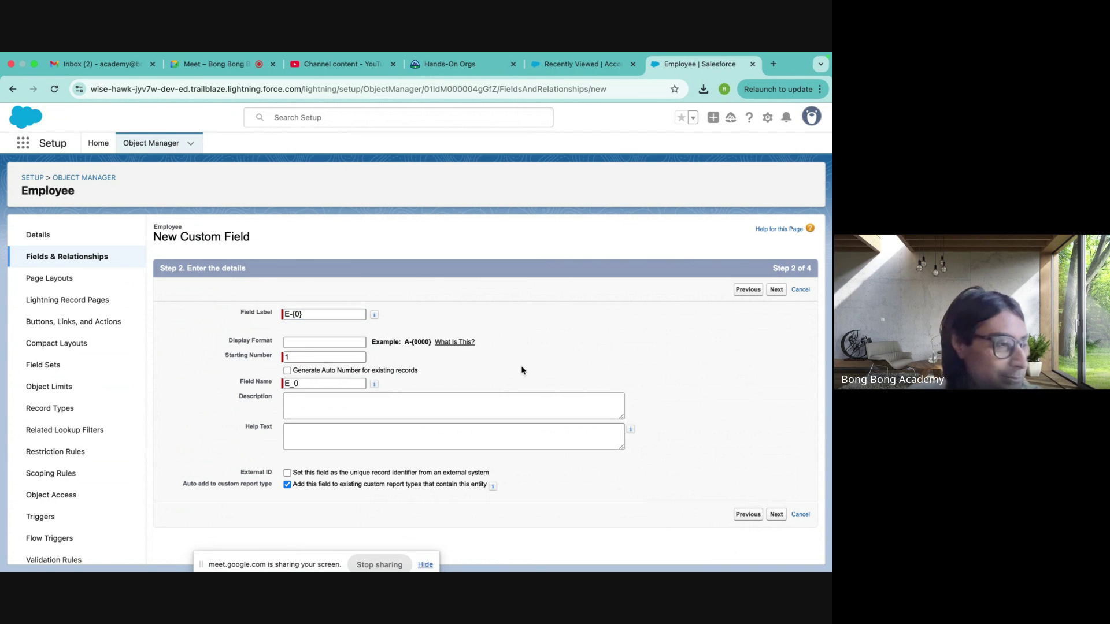
- Move E-{0} into Display Format and set the field label to Employee Code
left_click(302, 342)
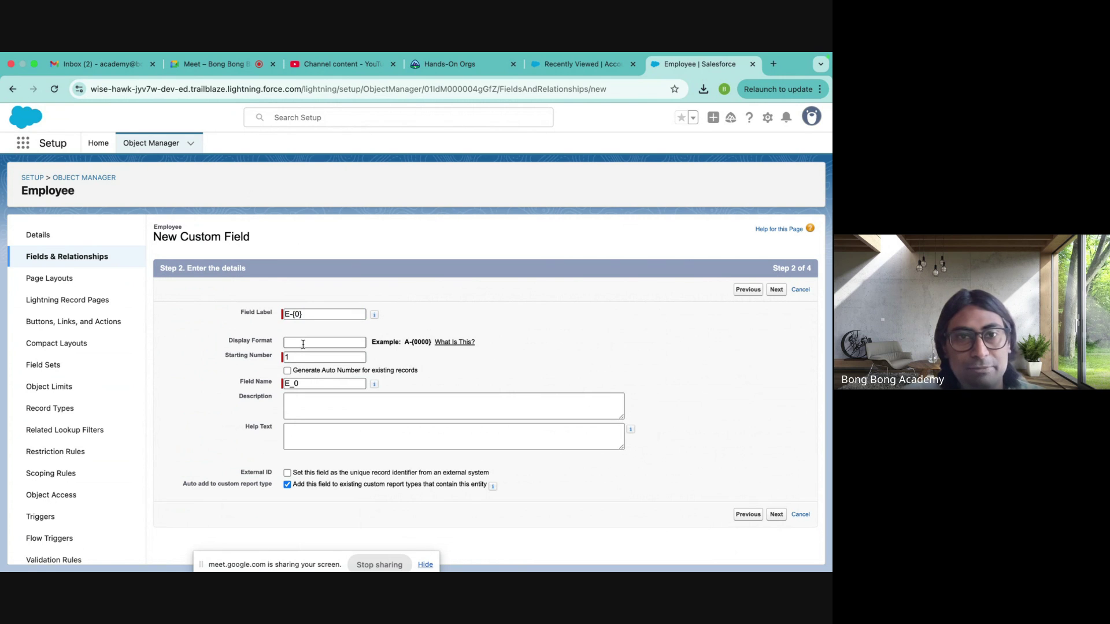
left_click_drag(305, 314, 216, 315)
key("super+x")
left_click(290, 341)
key("super+v")
left_click(295, 312)
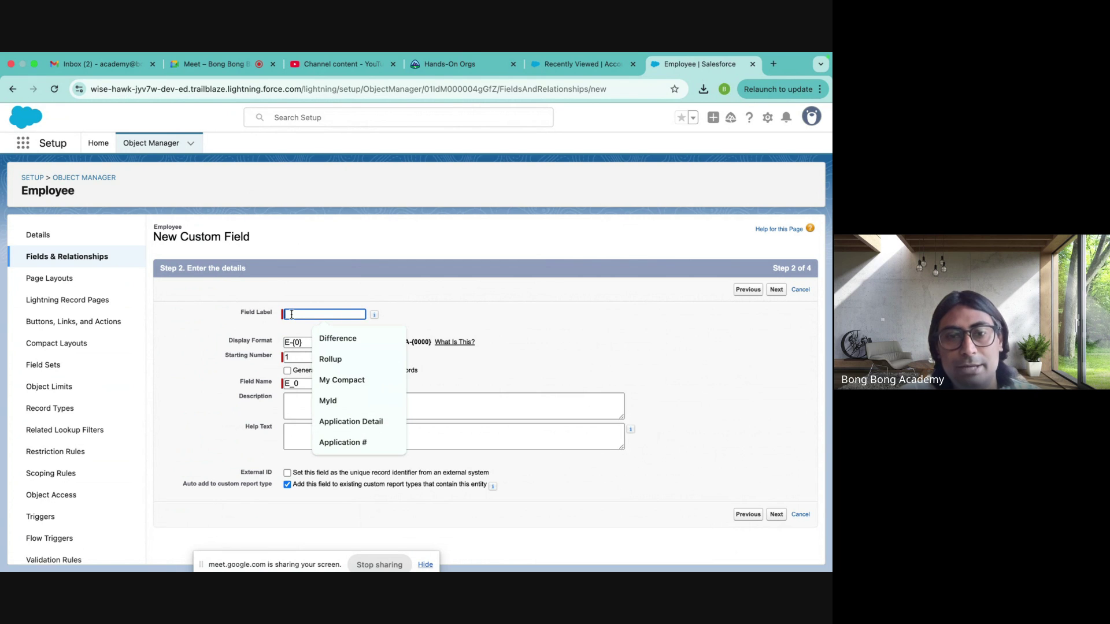
type("Emp")
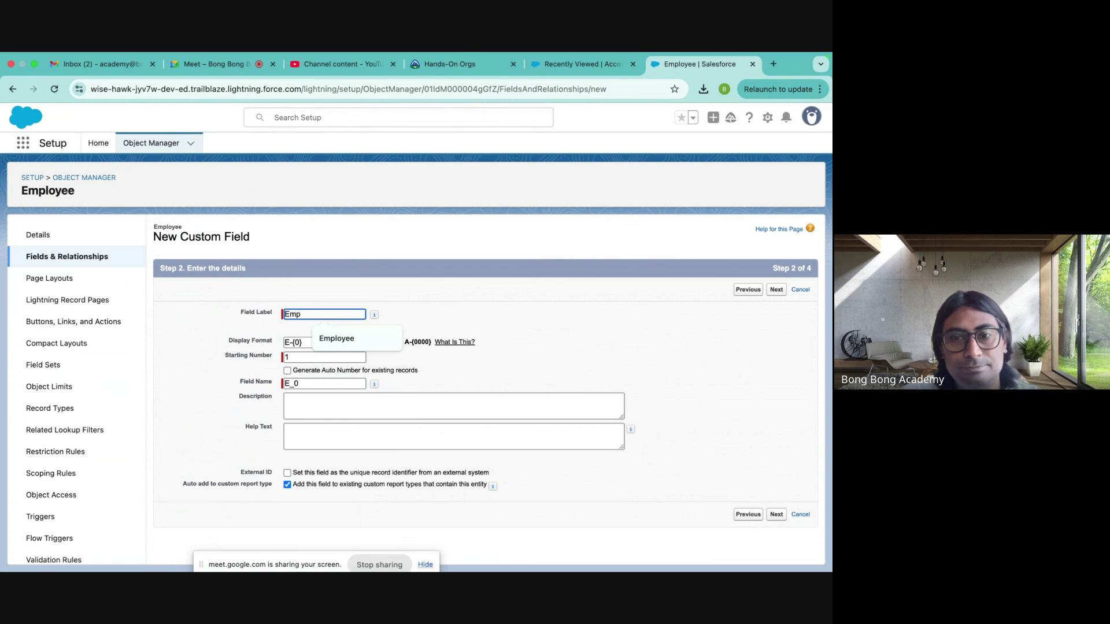
type("loy")
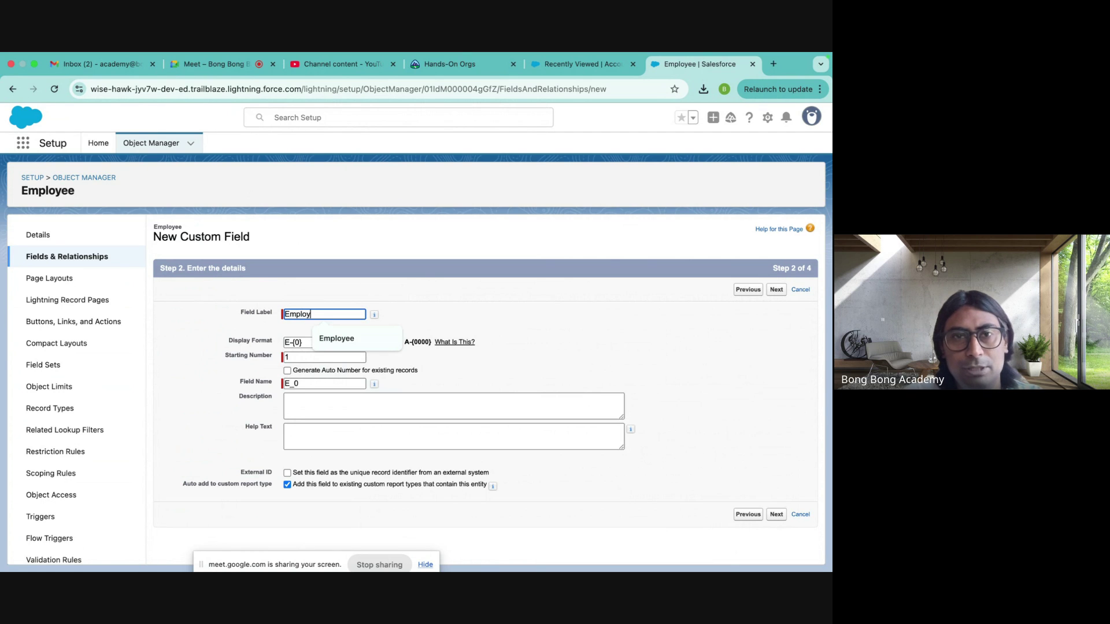
type("ee Code")
left_click(552, 318)
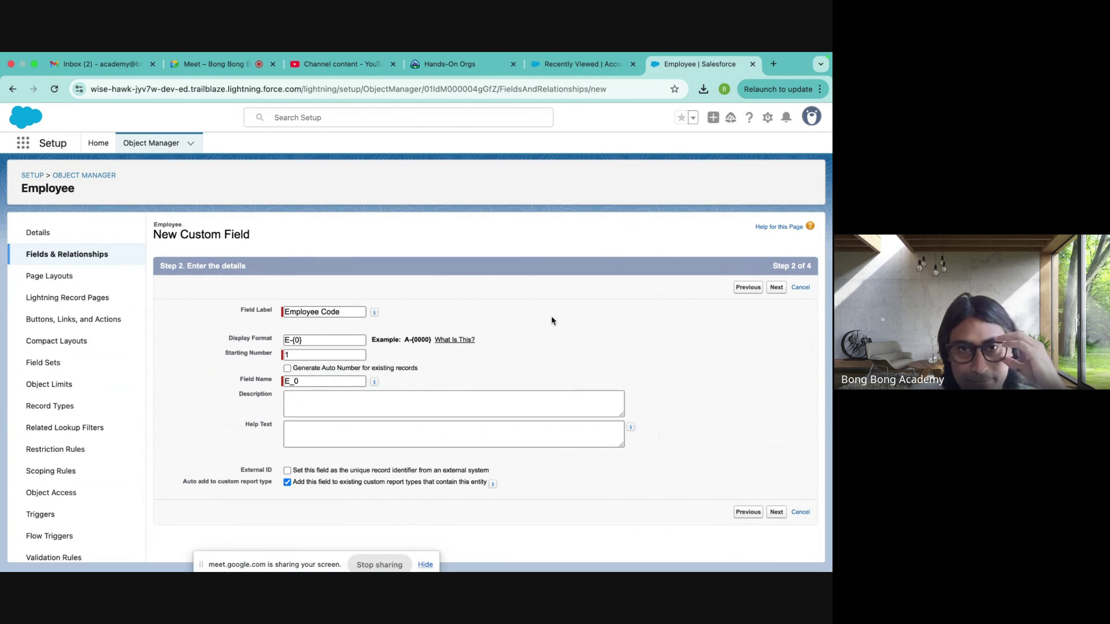
- Replace the auto-filled E_0 field name with Employee_Code
left_click(318, 385)
left_click_drag(318, 385, 223, 382)
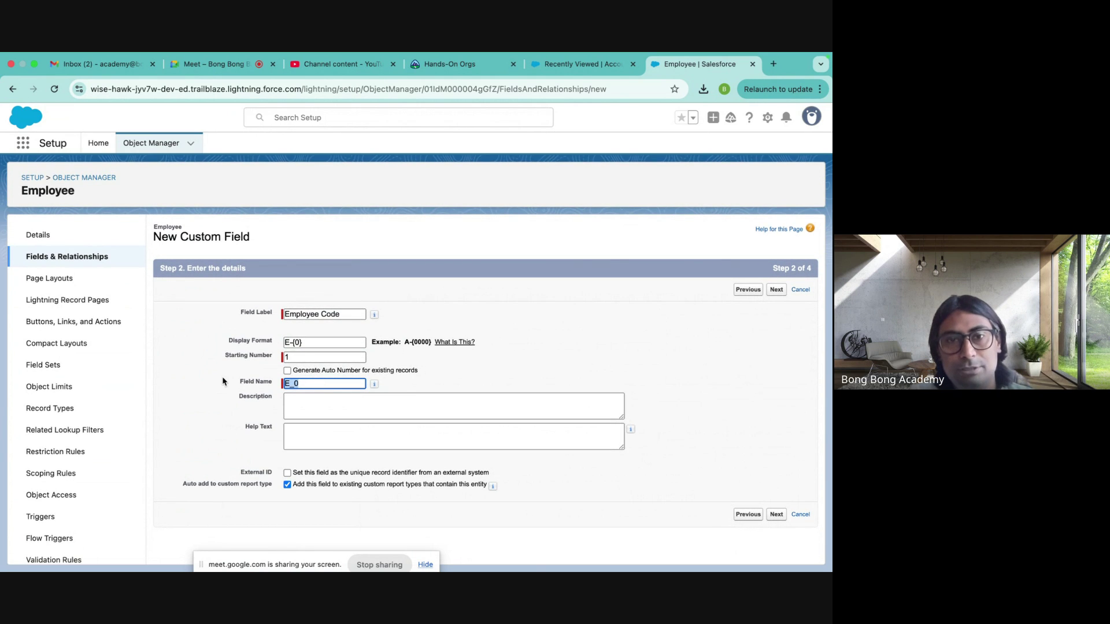
key("BackSpace")
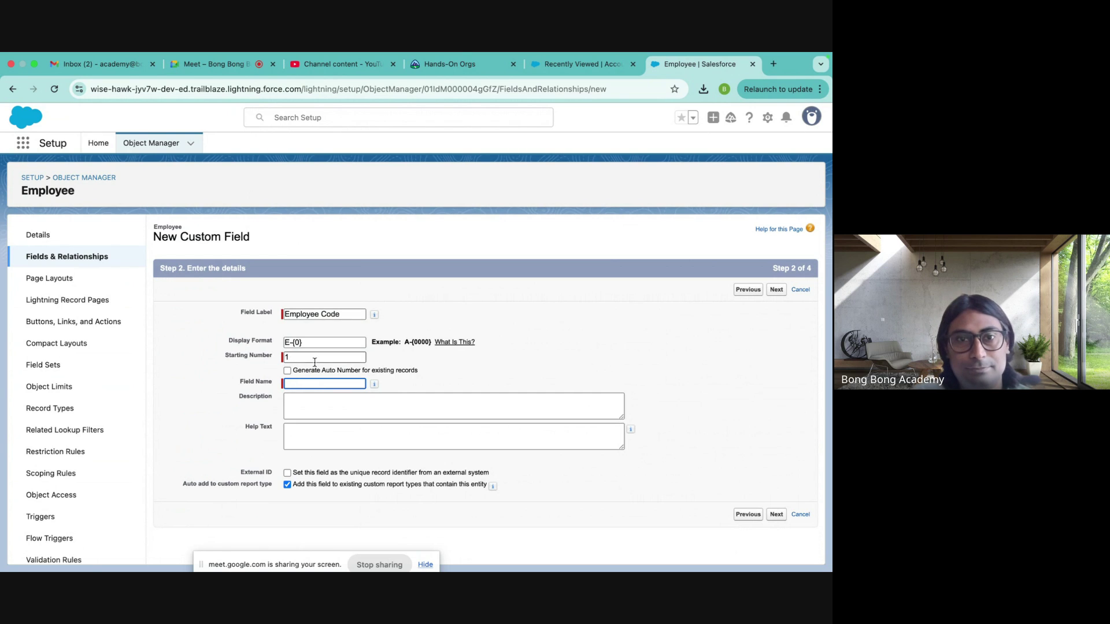
left_click(346, 312)
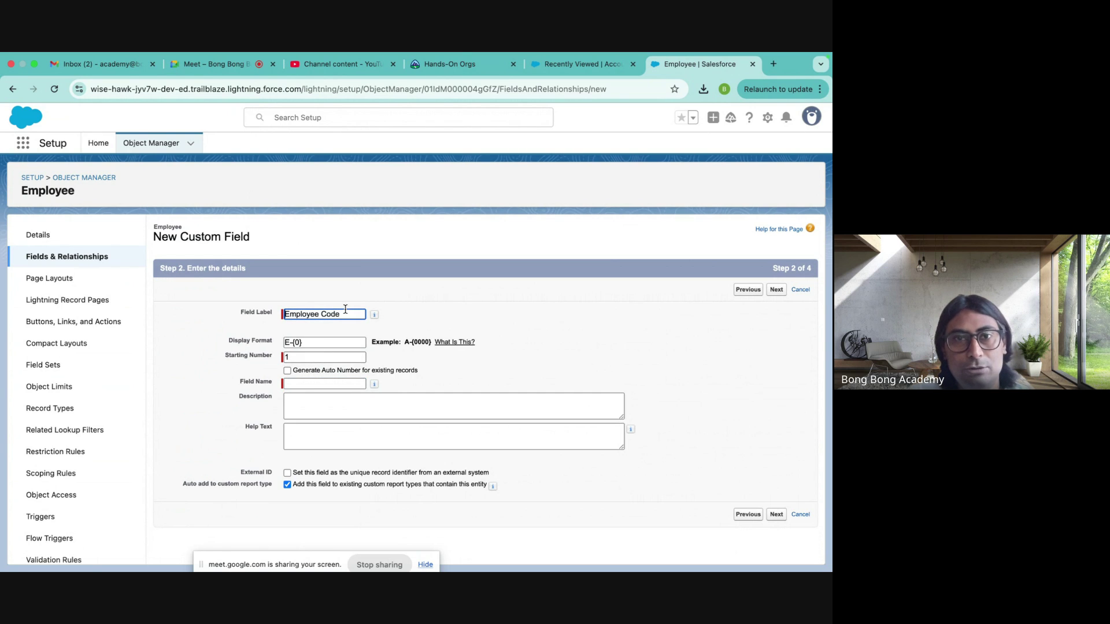
left_click(314, 384)
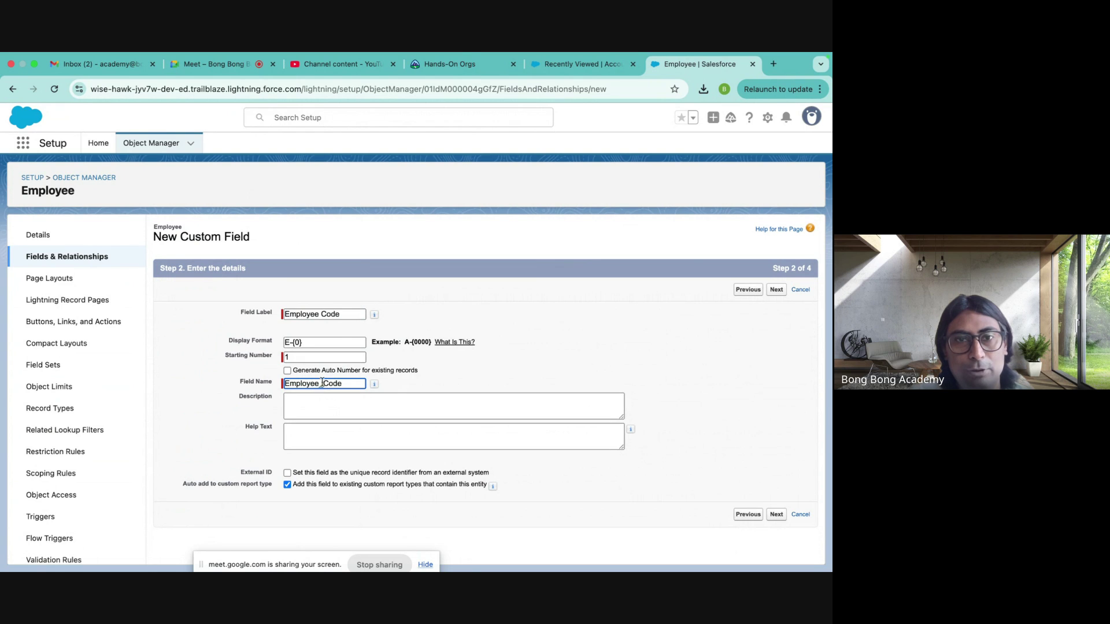
left_click(328, 405)
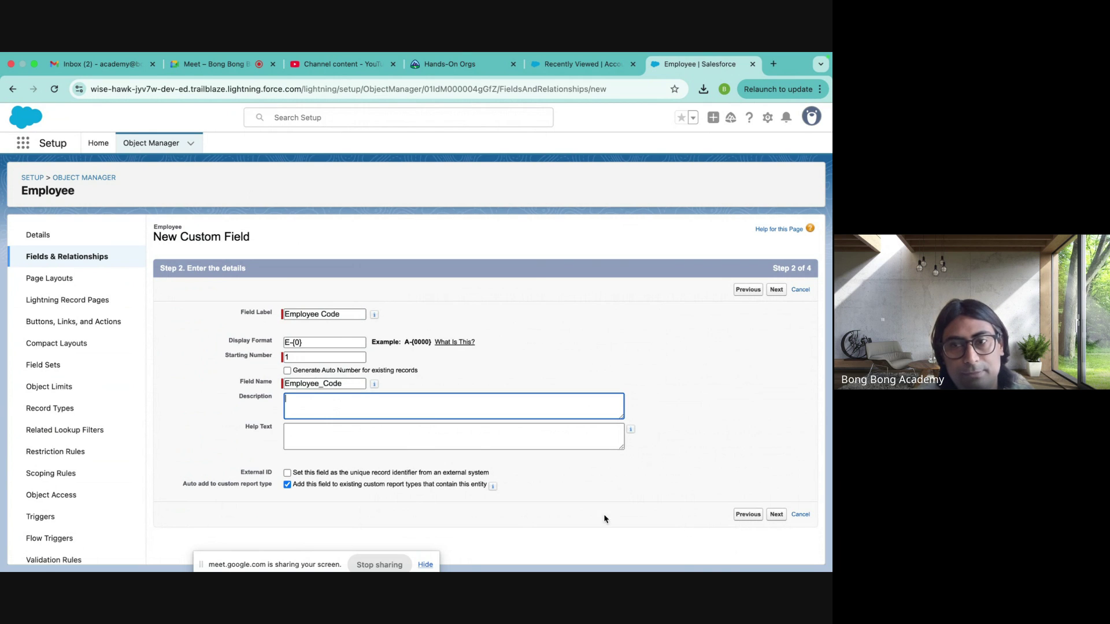
- Make Employee Code visible to every profile in field-level security and continue to Step 4
left_click(776, 514)
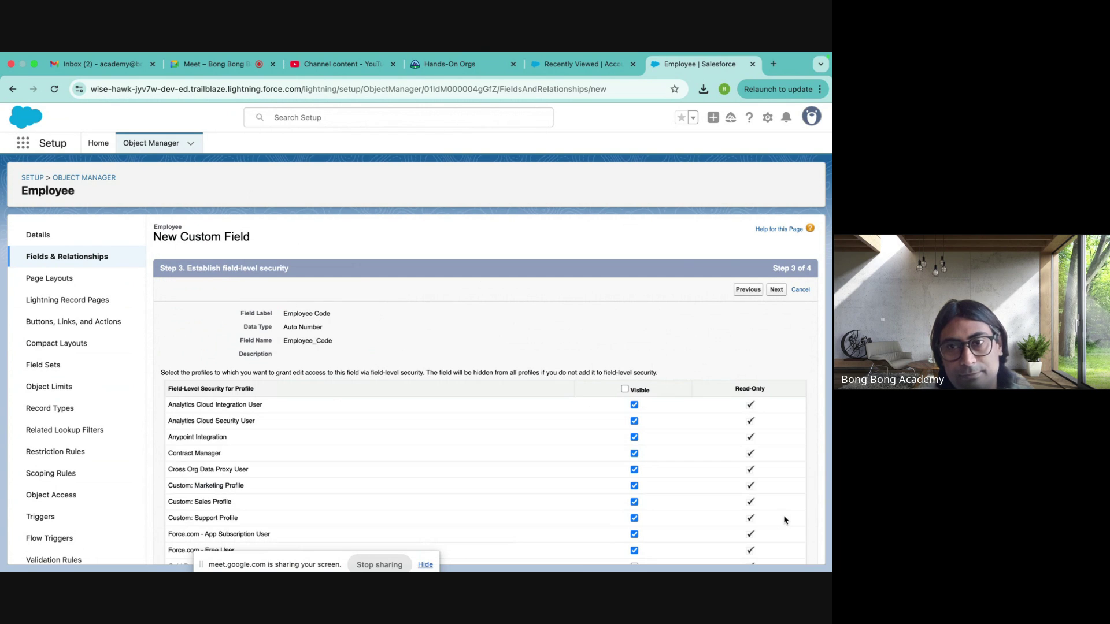
left_click(624, 389)
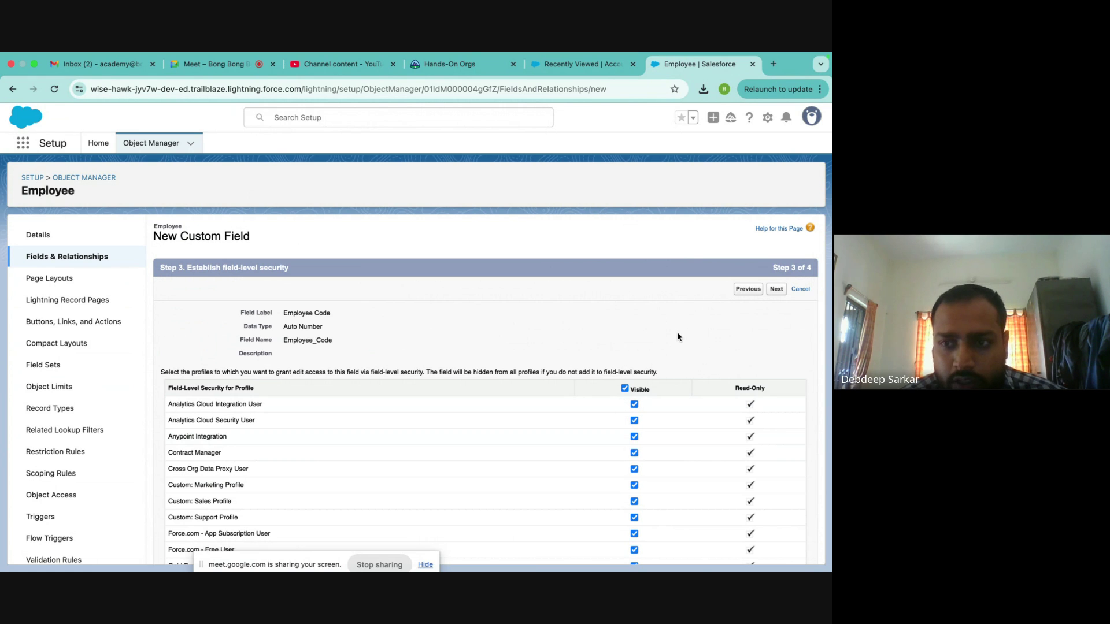
left_click(776, 289)
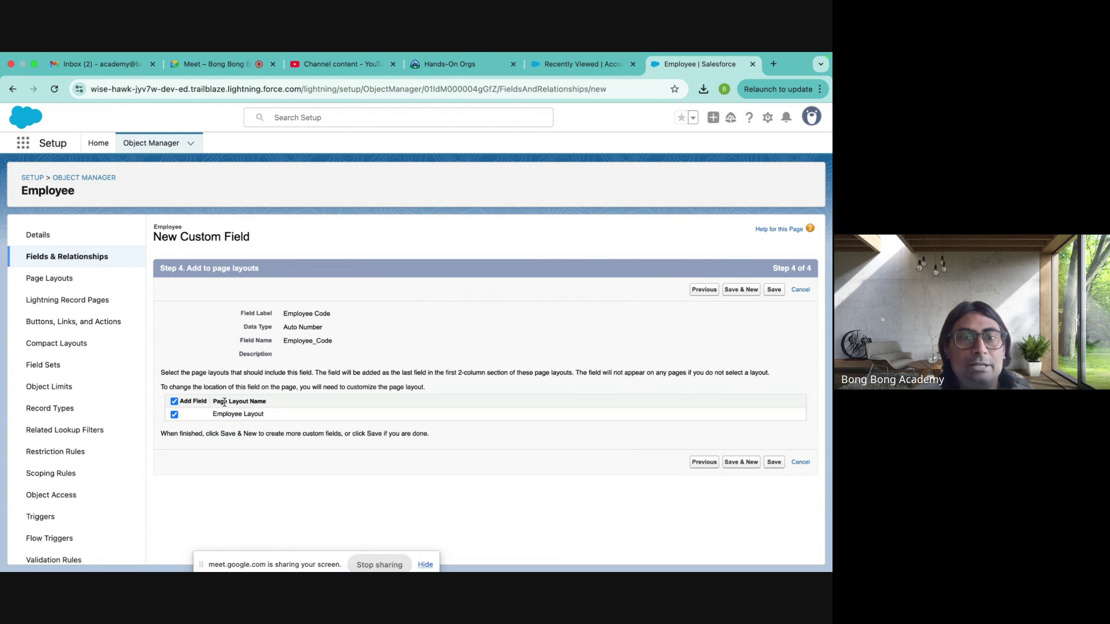
- Save Employee Code, check its Employee_Code__c API name, and go back to Object Manager
left_click(774, 290)
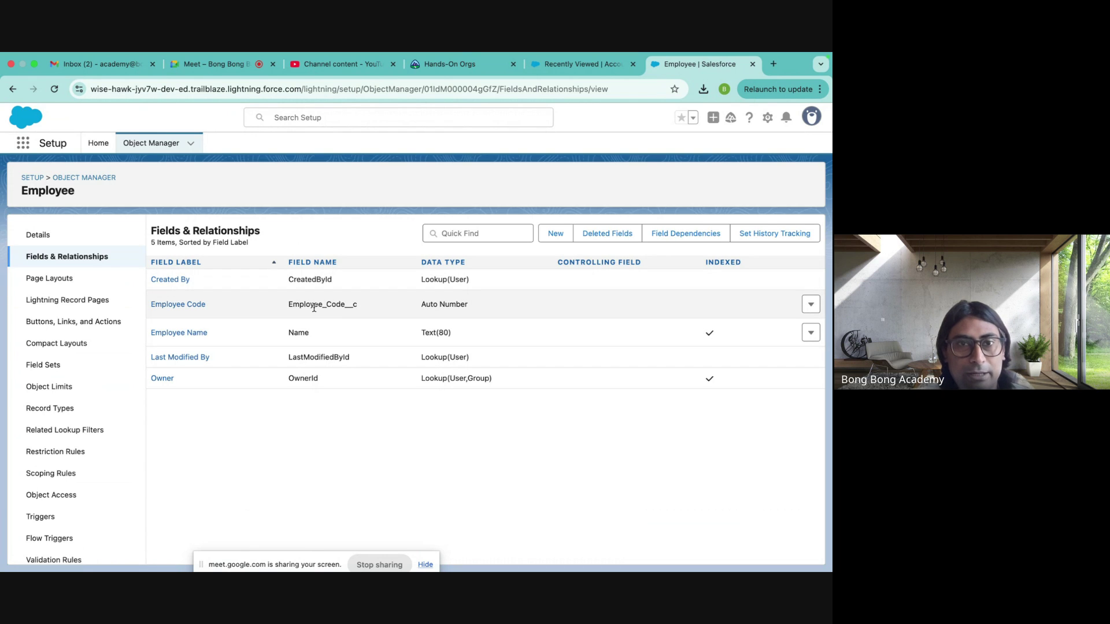
left_click_drag(290, 305, 357, 304)
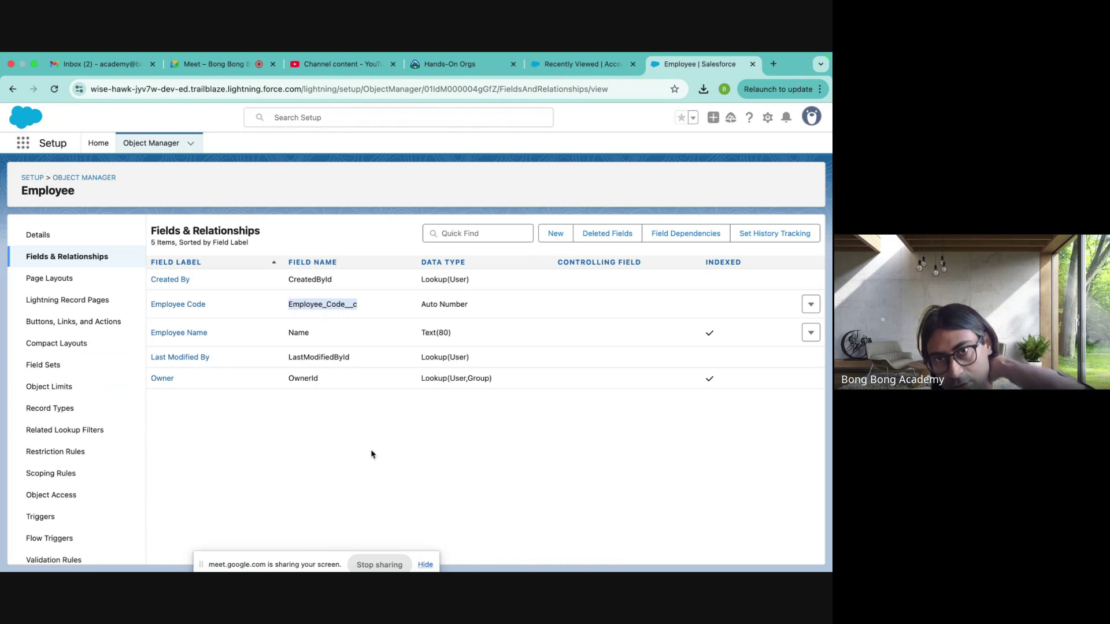
double_click(310, 279)
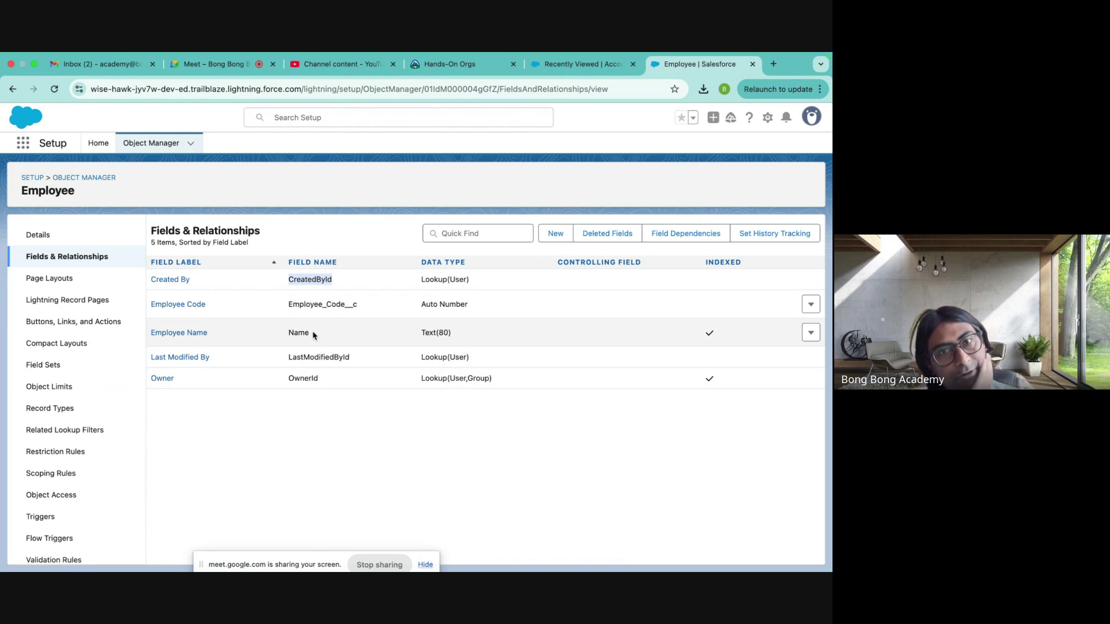
left_click_drag(289, 304, 378, 302)
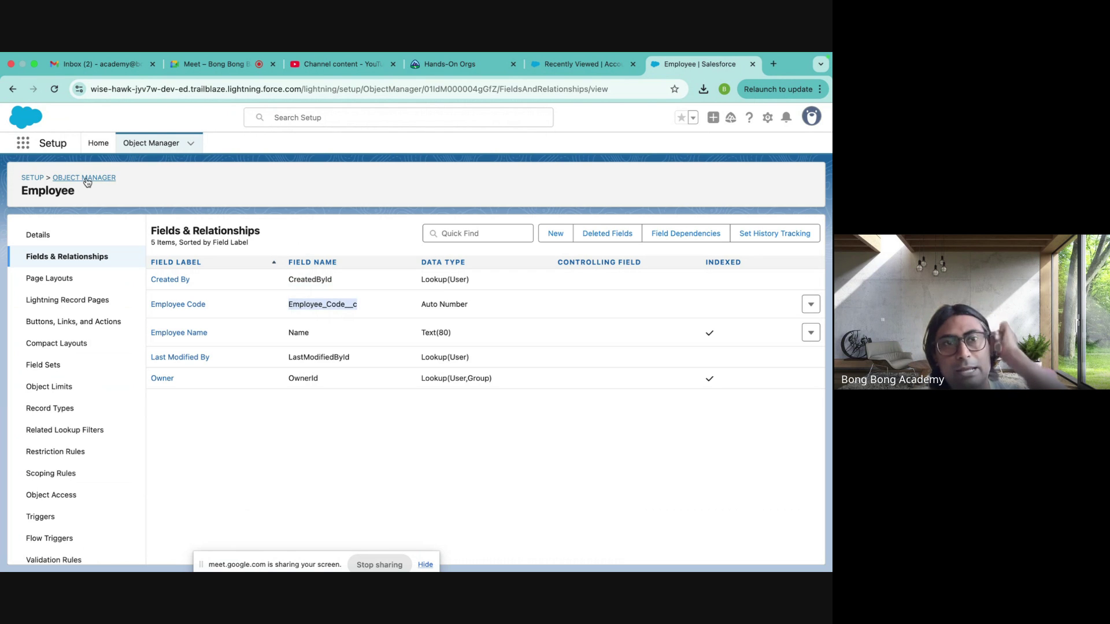
left_click(84, 178)
- Start a new Text custom field on the Account object
left_click(29, 254)
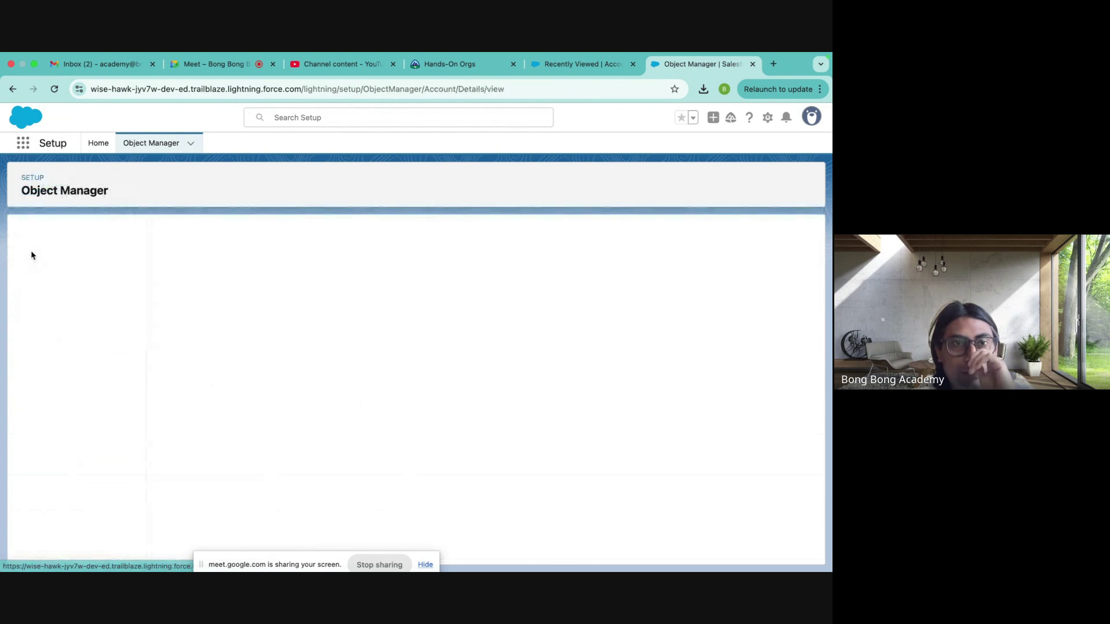
left_click(119, 253)
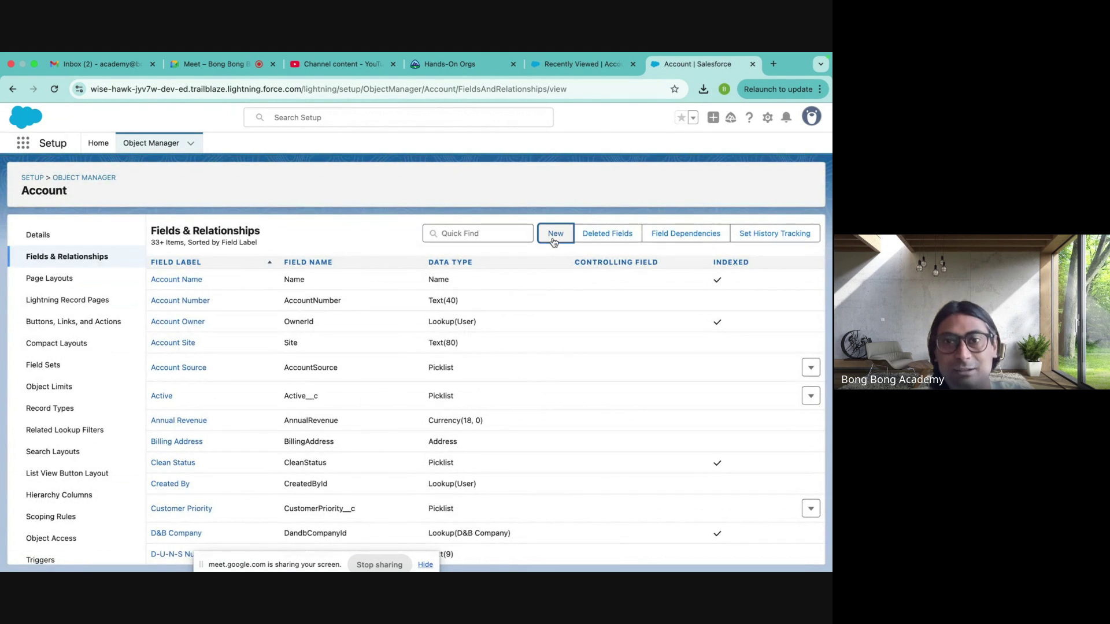
left_click(555, 235)
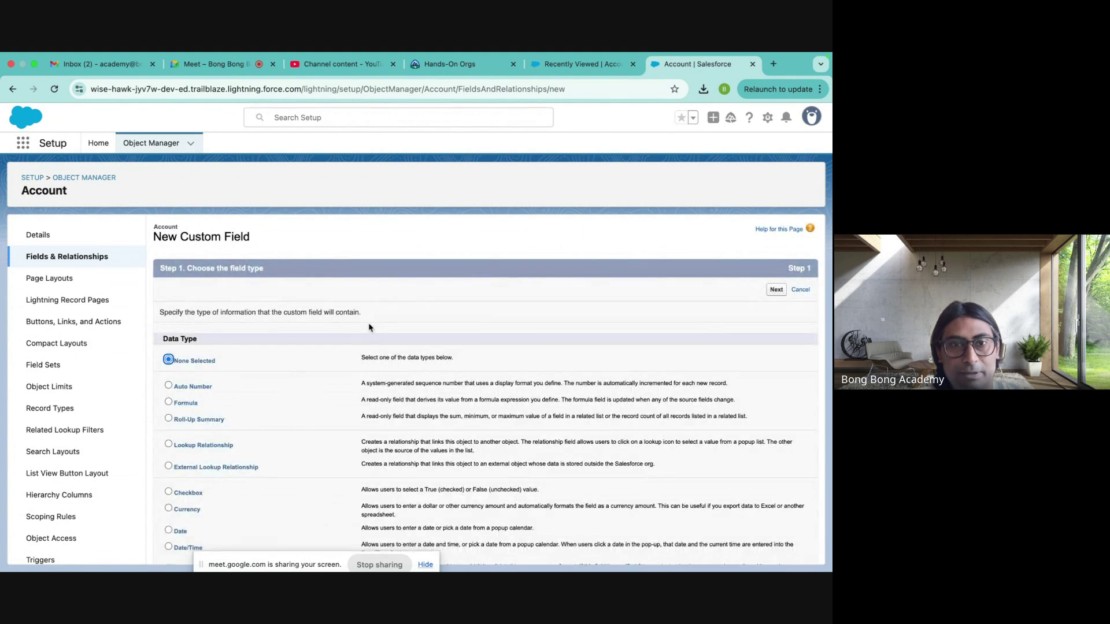
scroll(355, 399, "down", 5)
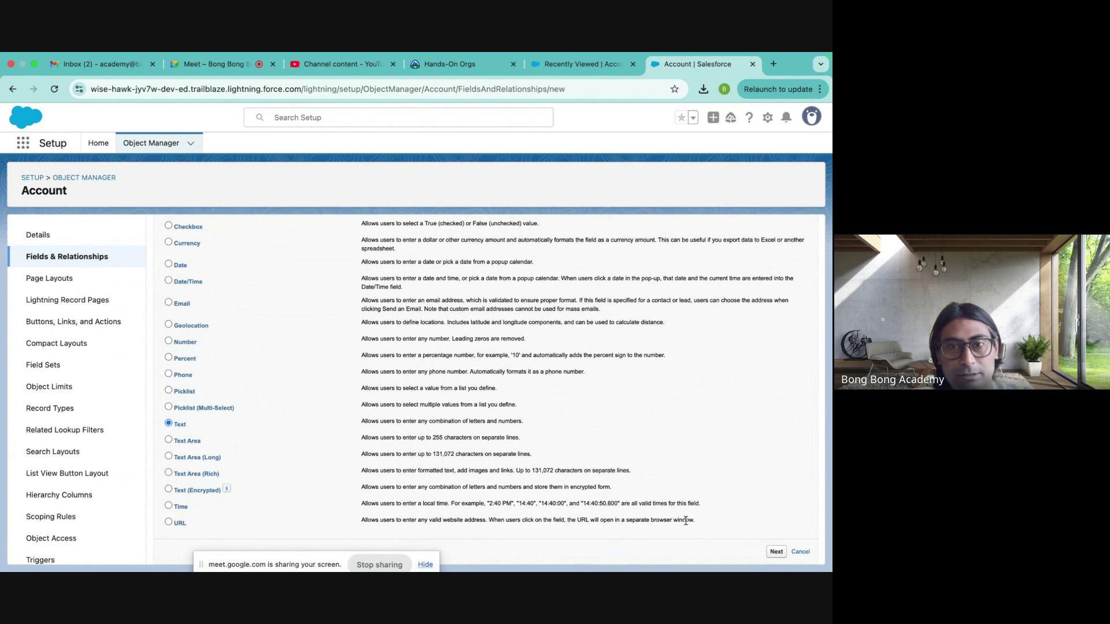
left_click(776, 552)
- Label the Account field GST and set its length to 18
left_click(283, 315)
type("GST")
left_click(327, 351)
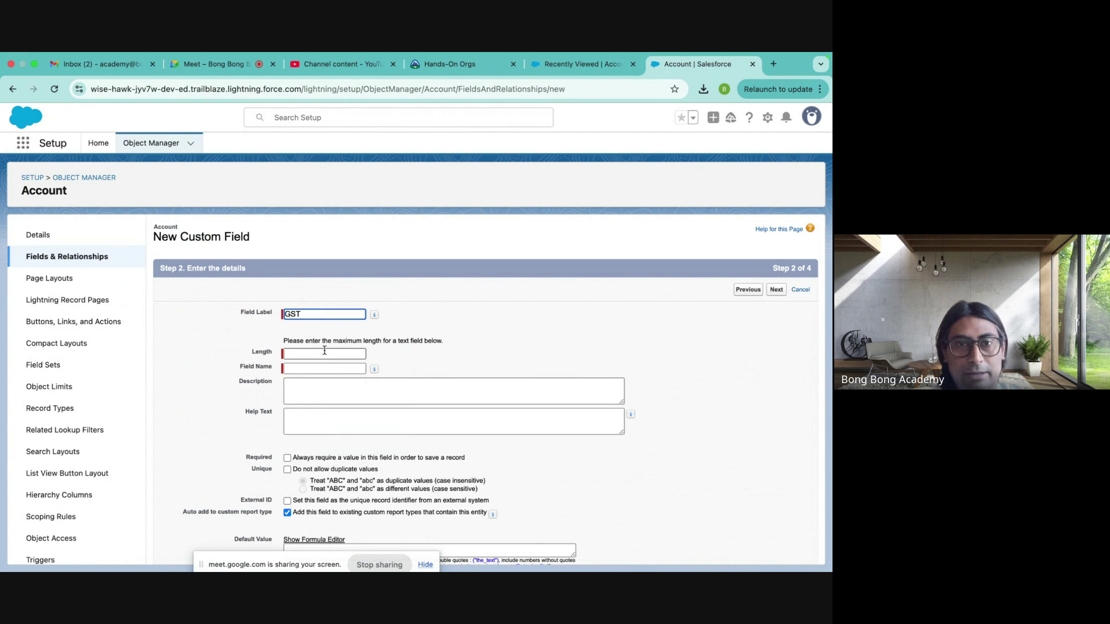
type("255")
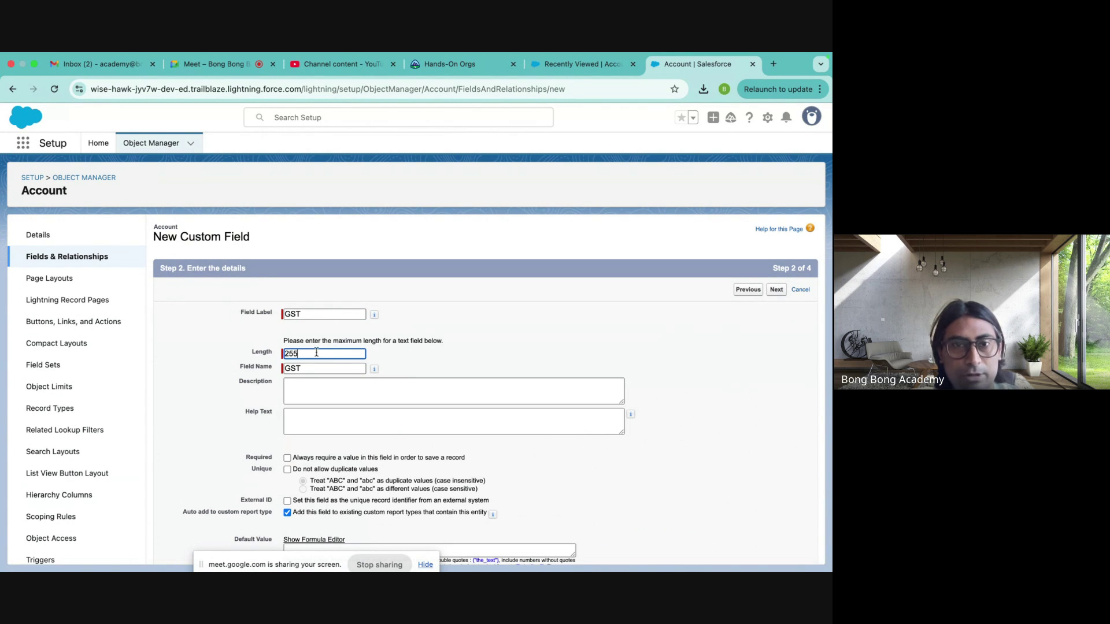
left_click(435, 368)
scroll(435, 372, "down", 2)
left_click(268, 307)
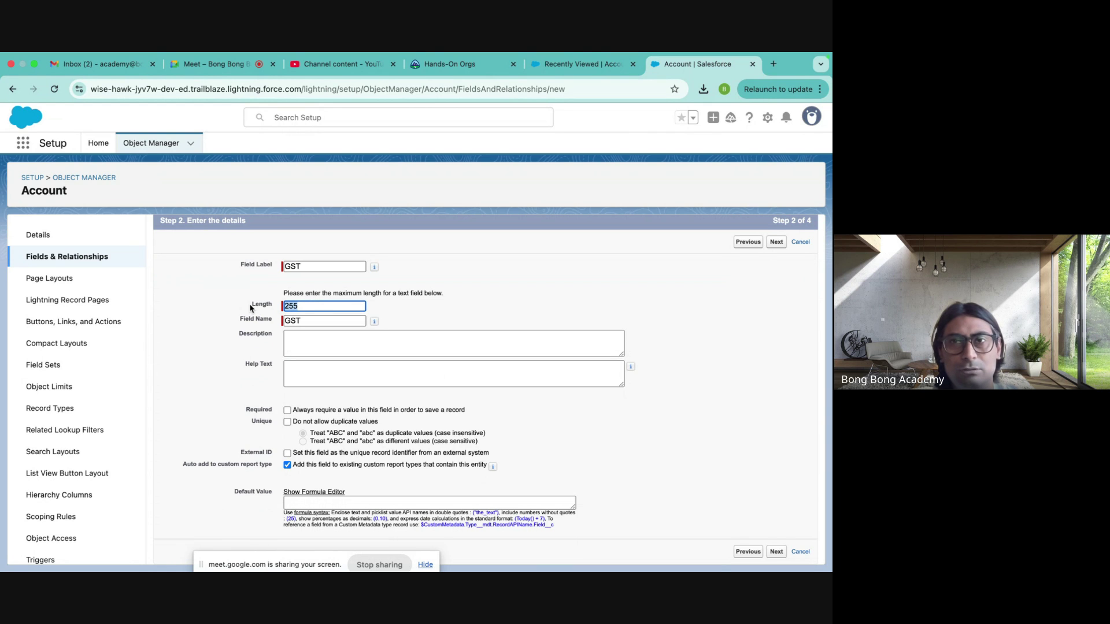
mouse_move(822, 59)
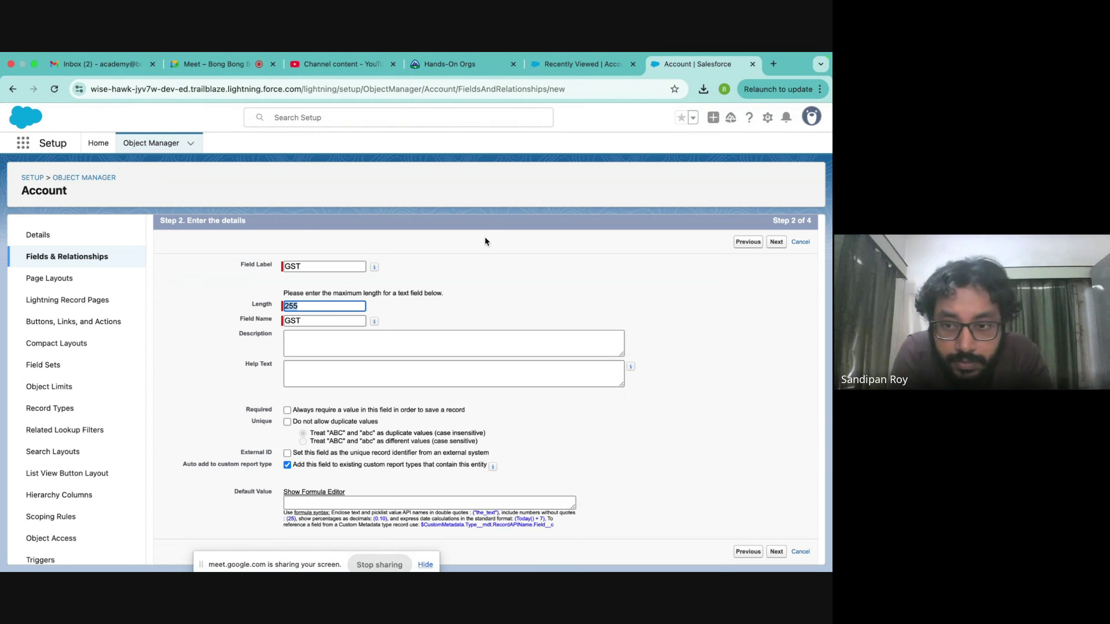
type("18")
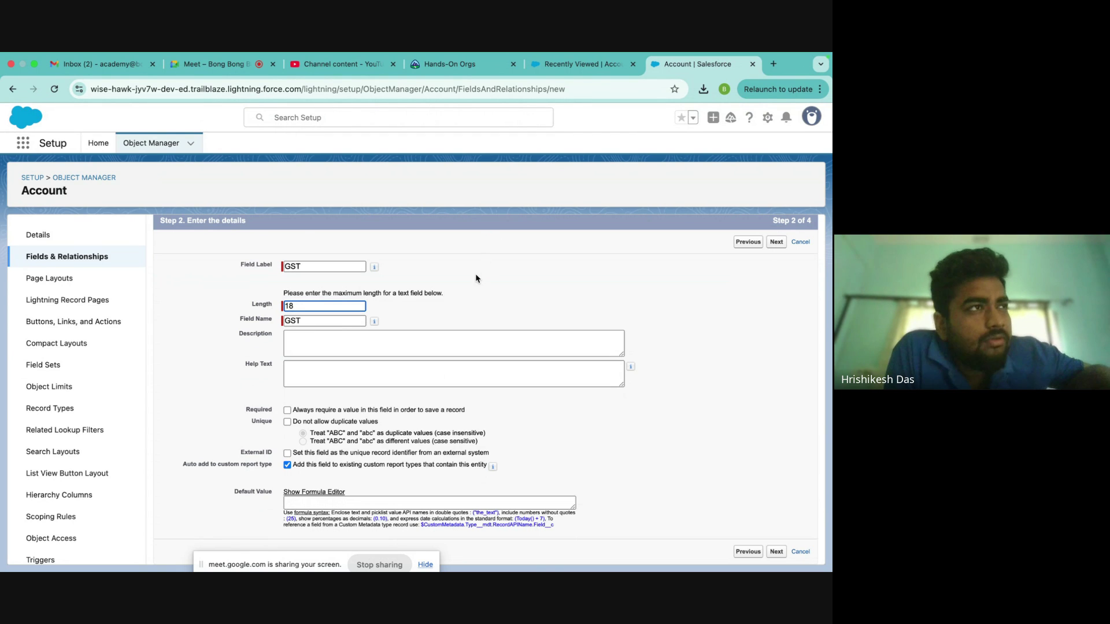
left_click(773, 65)
- Search Google for 'GST character limit' and find the 16-character maximum
left_click(380, 287)
type("GST c")
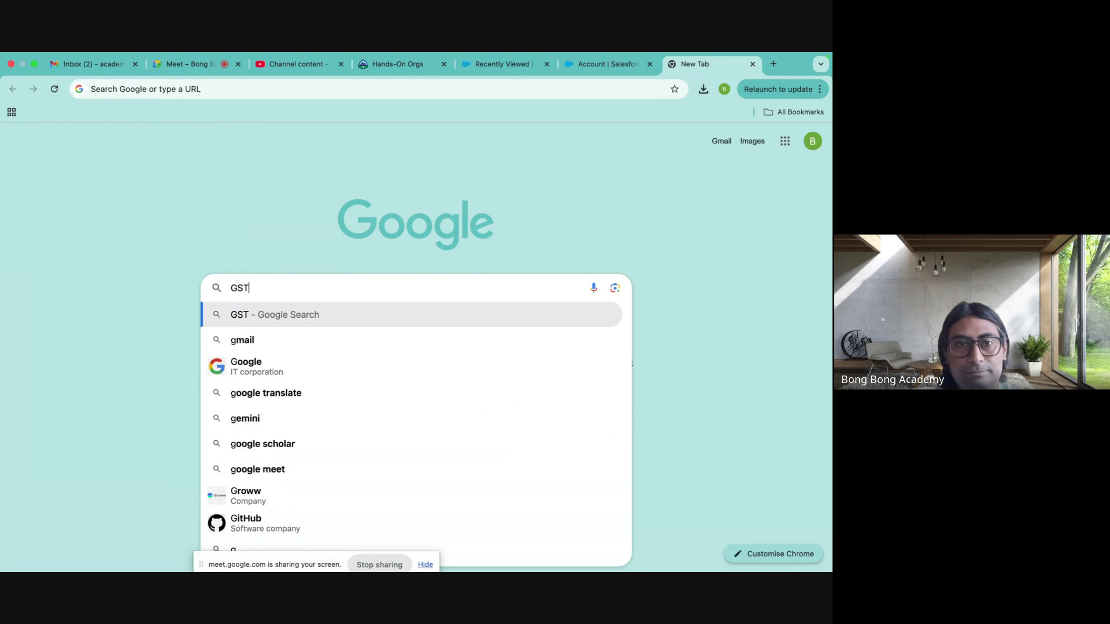
key("BackSpace")
key("BackSpace")
type("character")
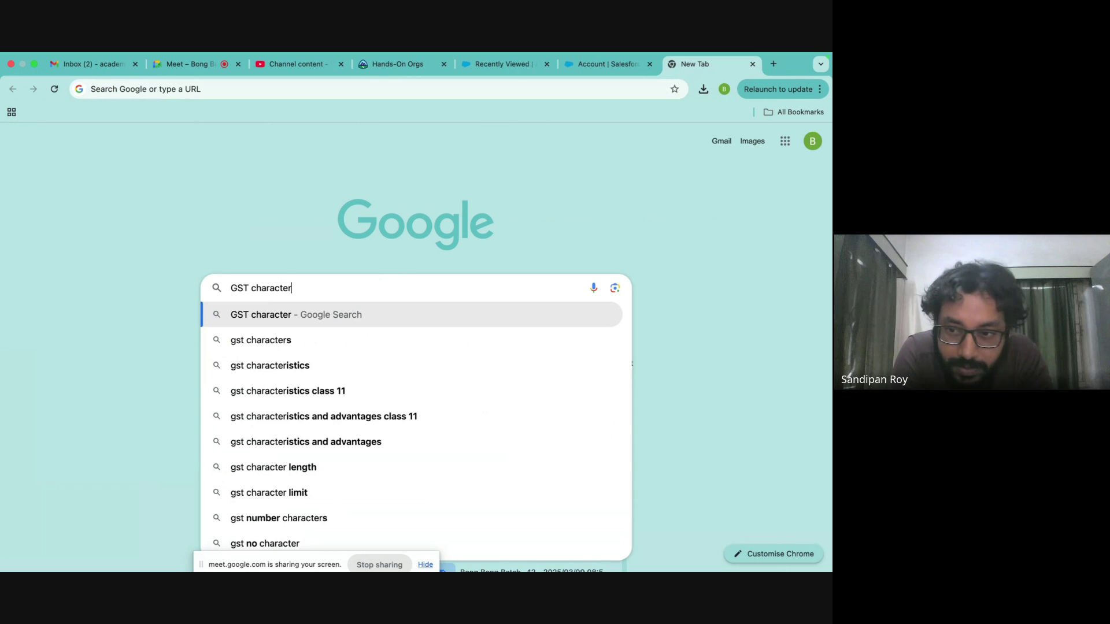
type(" limit")
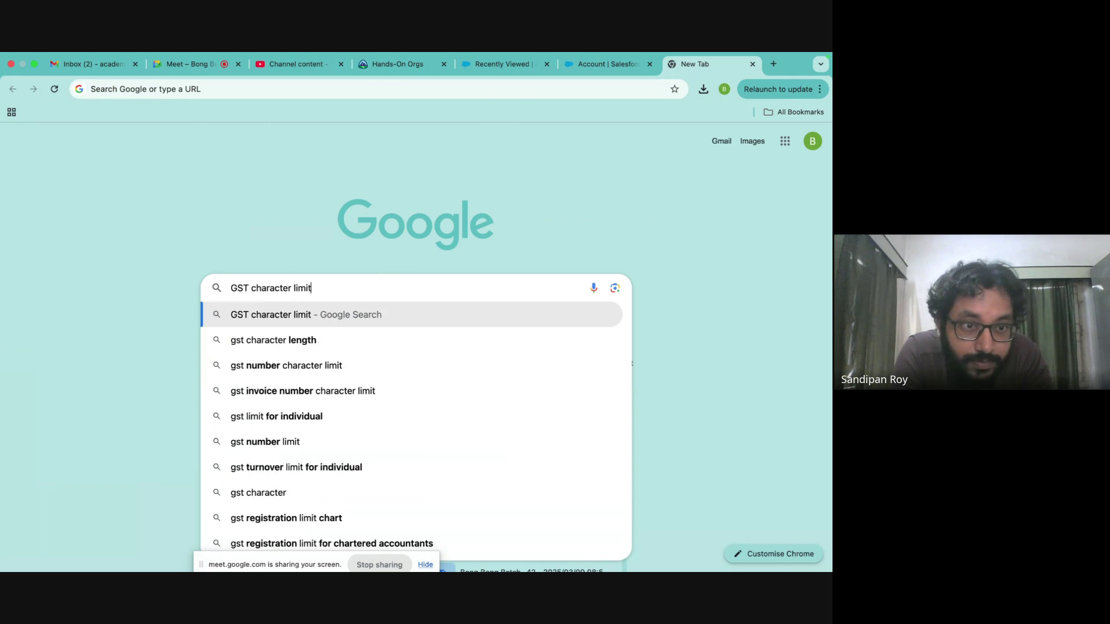
key("Return")
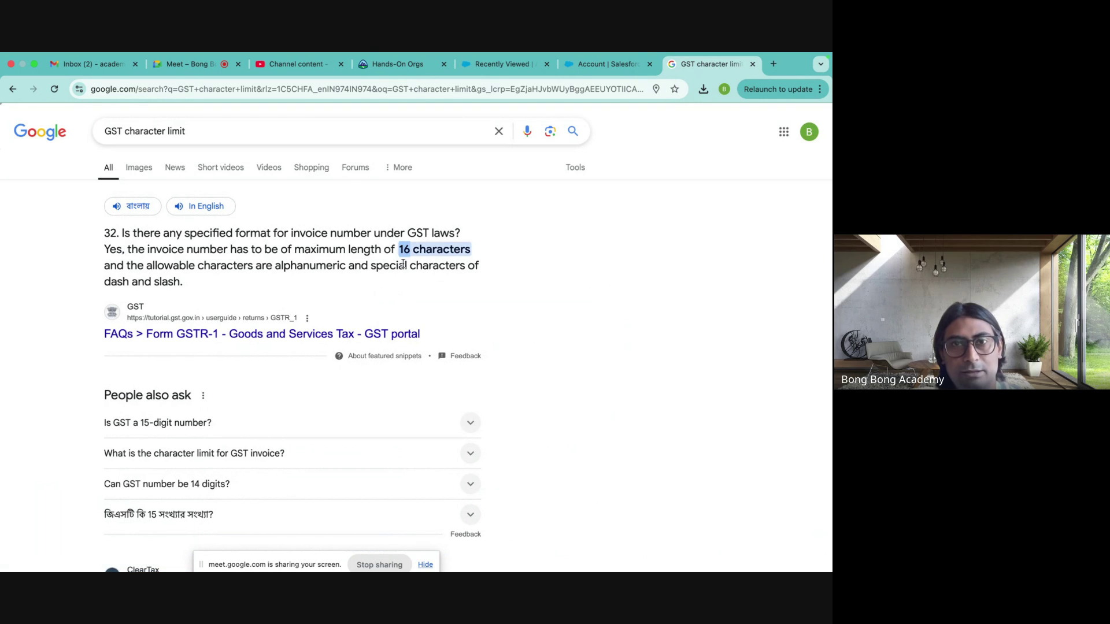
left_click(580, 65)
- Change the GST field length to 16 and leave Required unchecked
type("6")
left_click(288, 410)
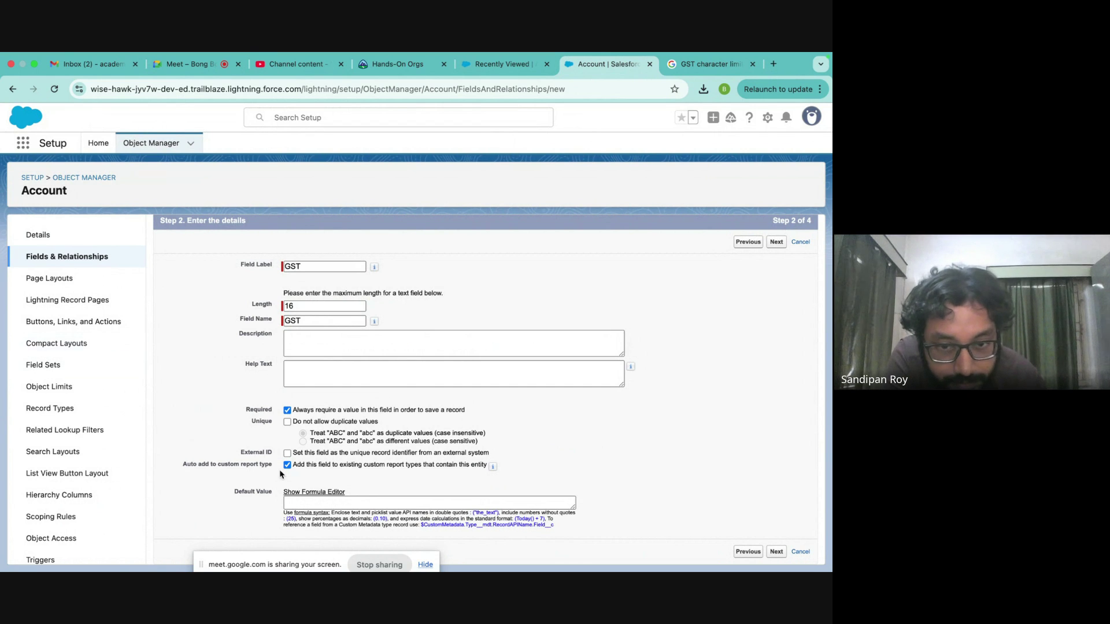
left_click(287, 411)
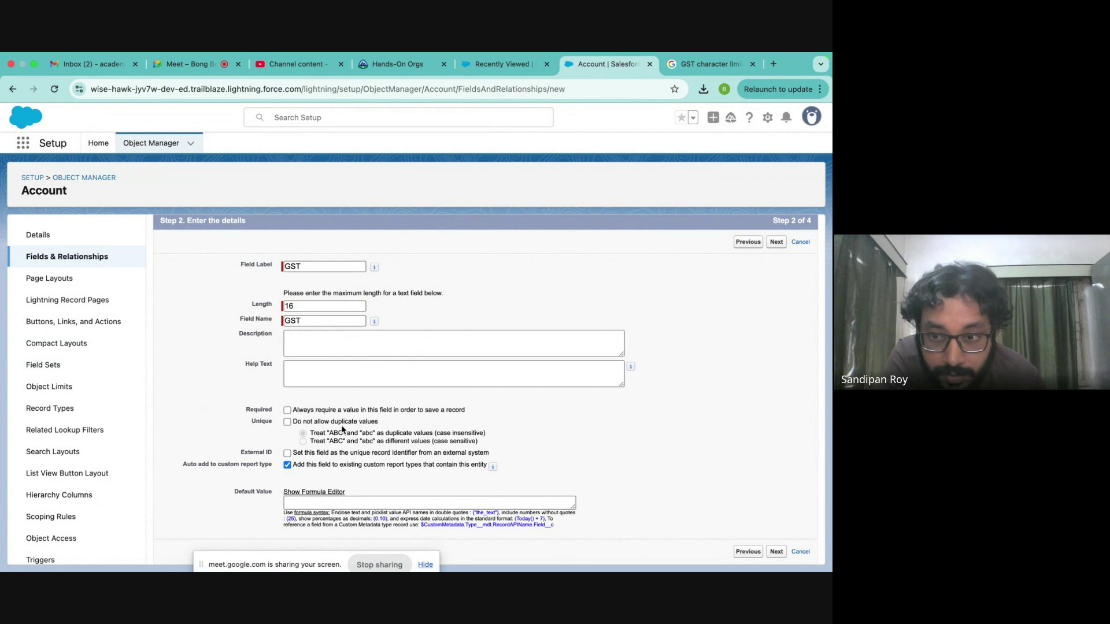
left_click(287, 410)
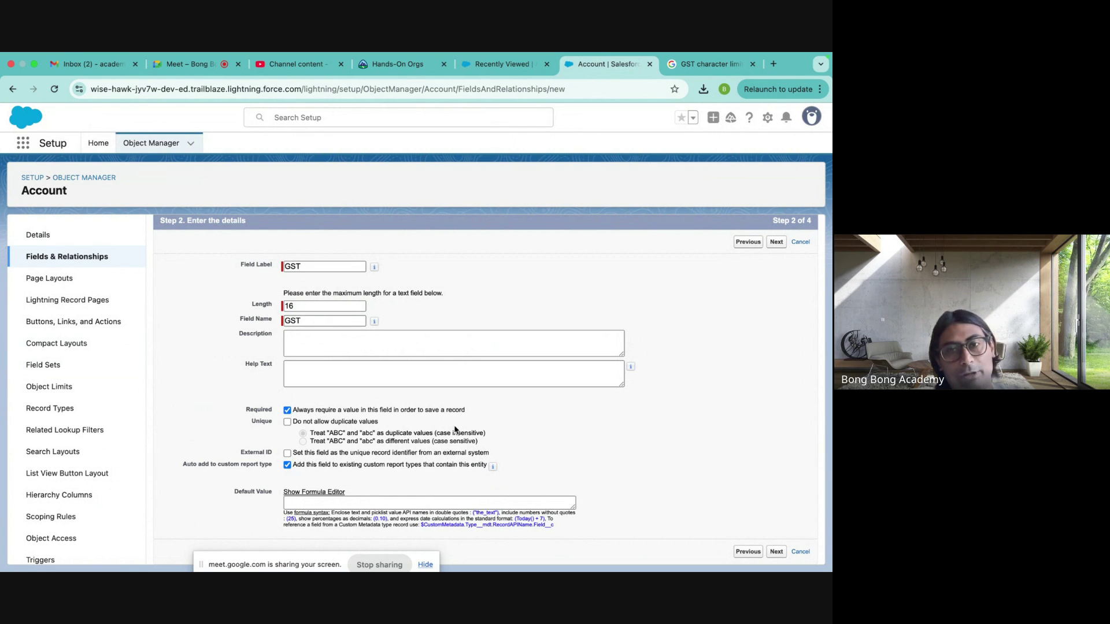
left_click(289, 411)
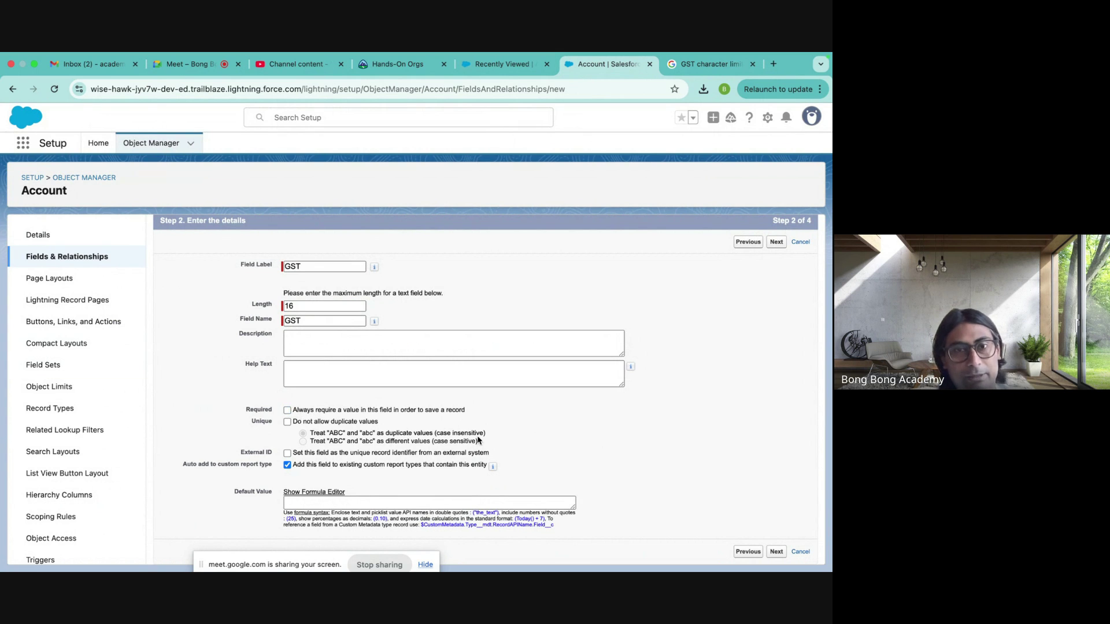
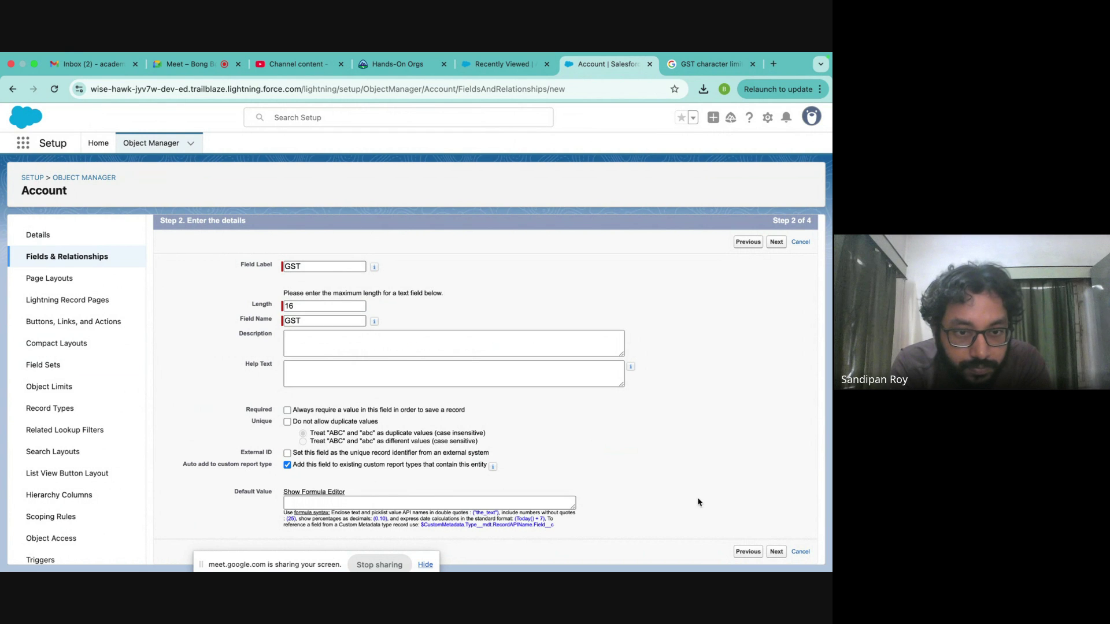
- Make the GST field unique with case-insensitive duplicates and required, then continue to Step 3
left_click(287, 421)
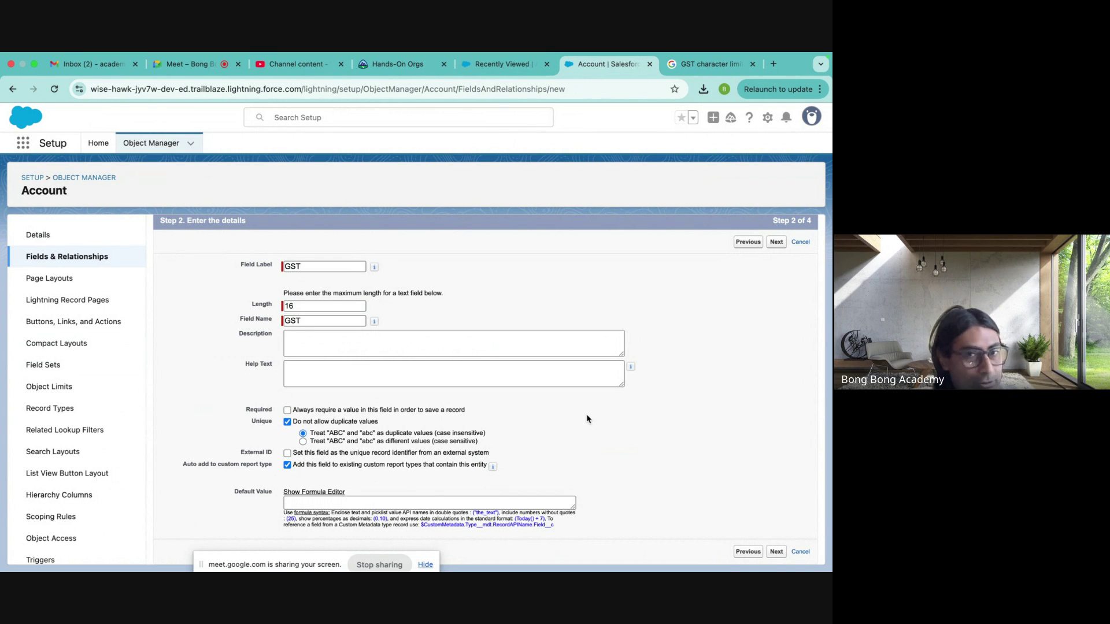
left_click(456, 442)
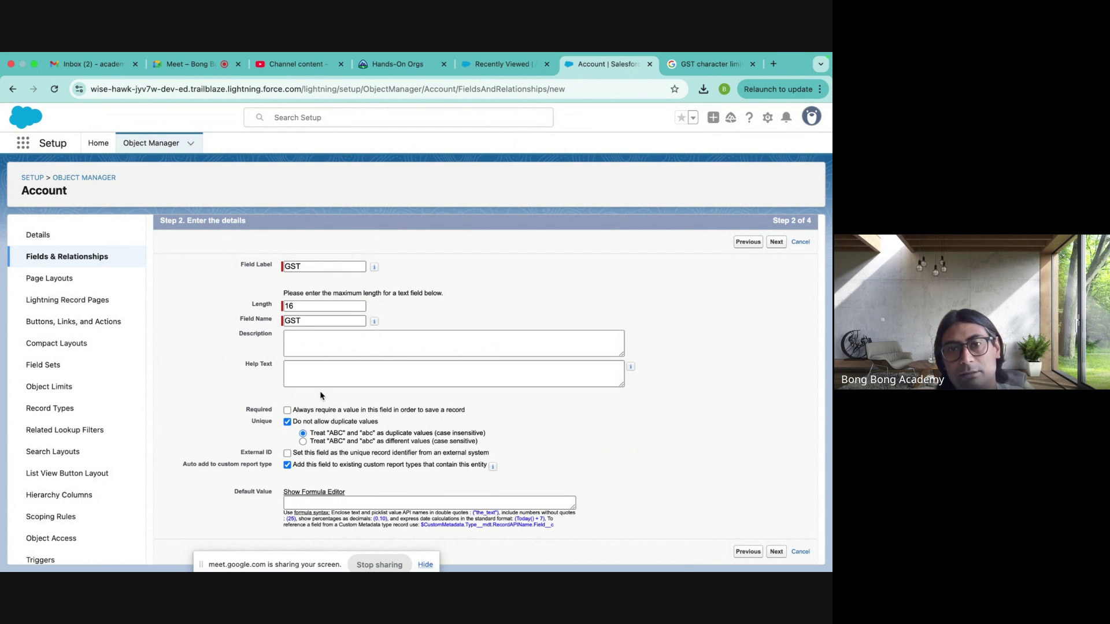
left_click(287, 411)
left_click(777, 552)
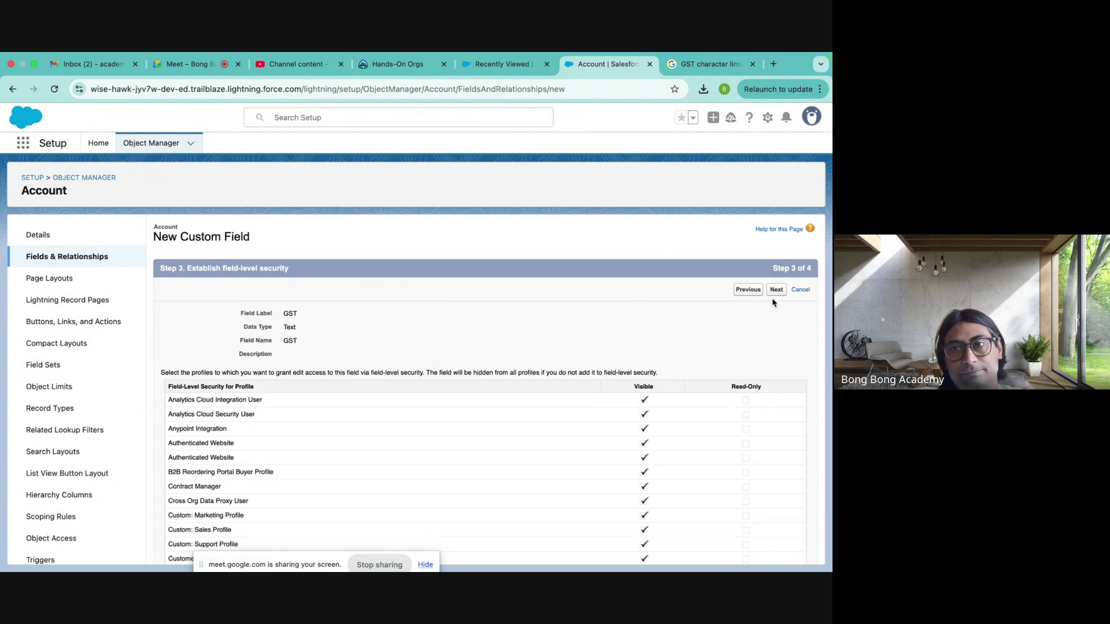
- Save the GST field onto all Account page layouts and return to the Account fields list
left_click(776, 291)
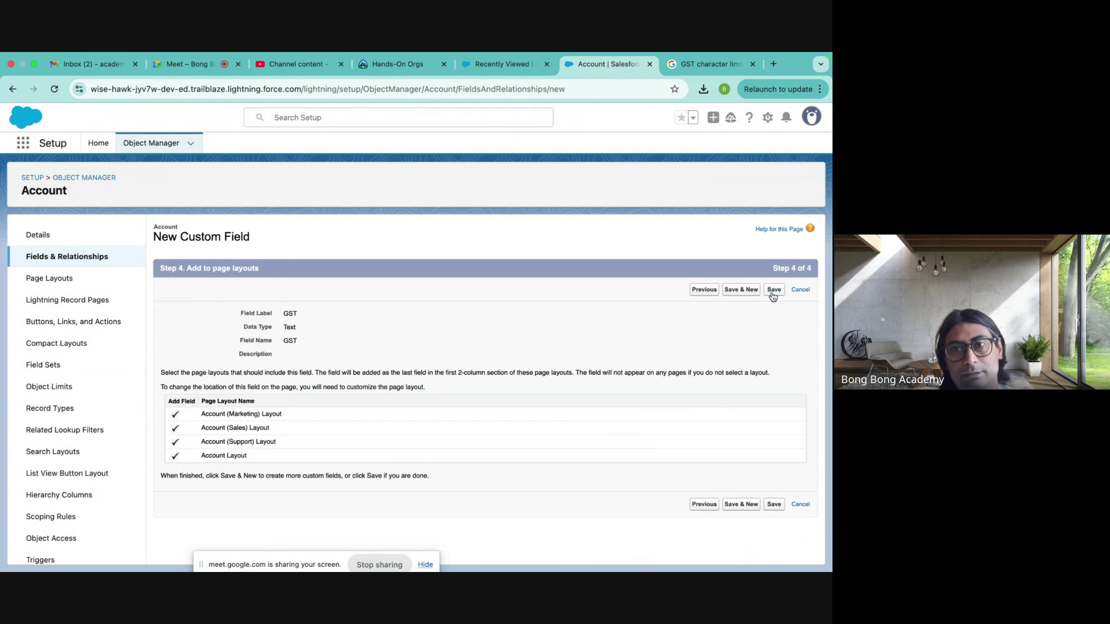
left_click(739, 293)
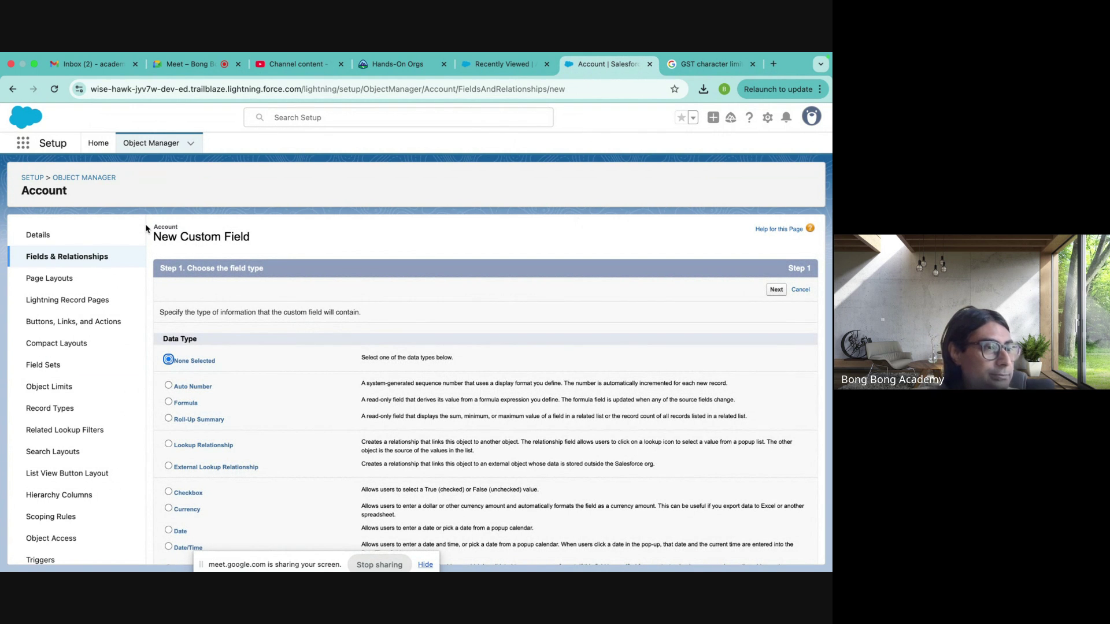
left_click(95, 257)
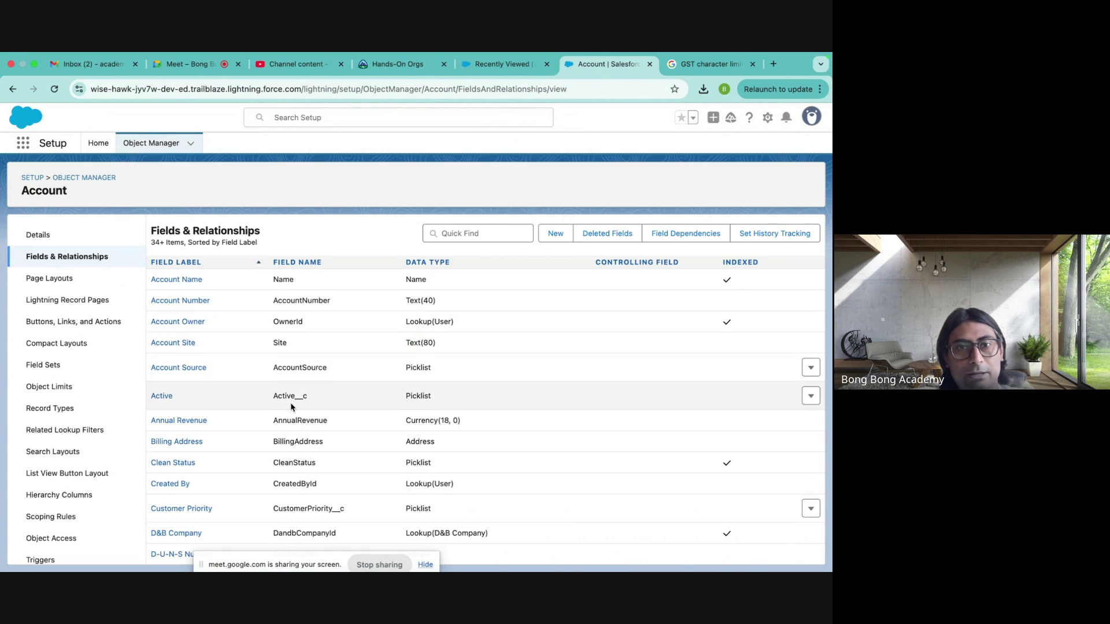
- Find GST__c listed as unique Text(16), then switch to the Recently Viewed accounts
scroll(386, 421, "down", 10)
scroll(388, 422, "down", 3)
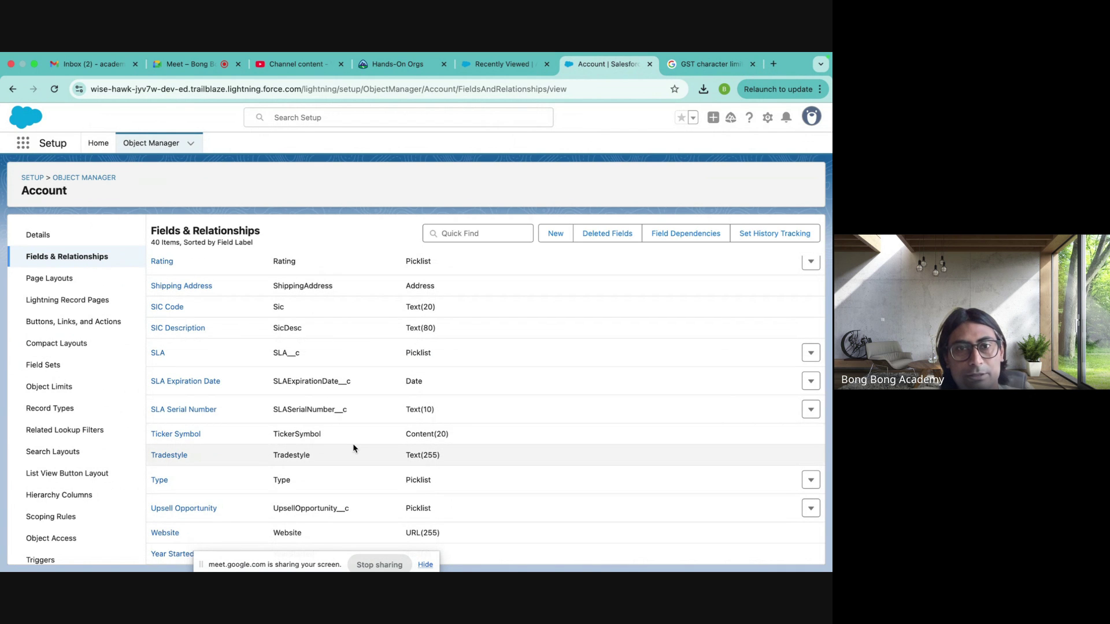
scroll(353, 443, "up", 15)
scroll(352, 443, "down", 1)
scroll(352, 442, "down", 5)
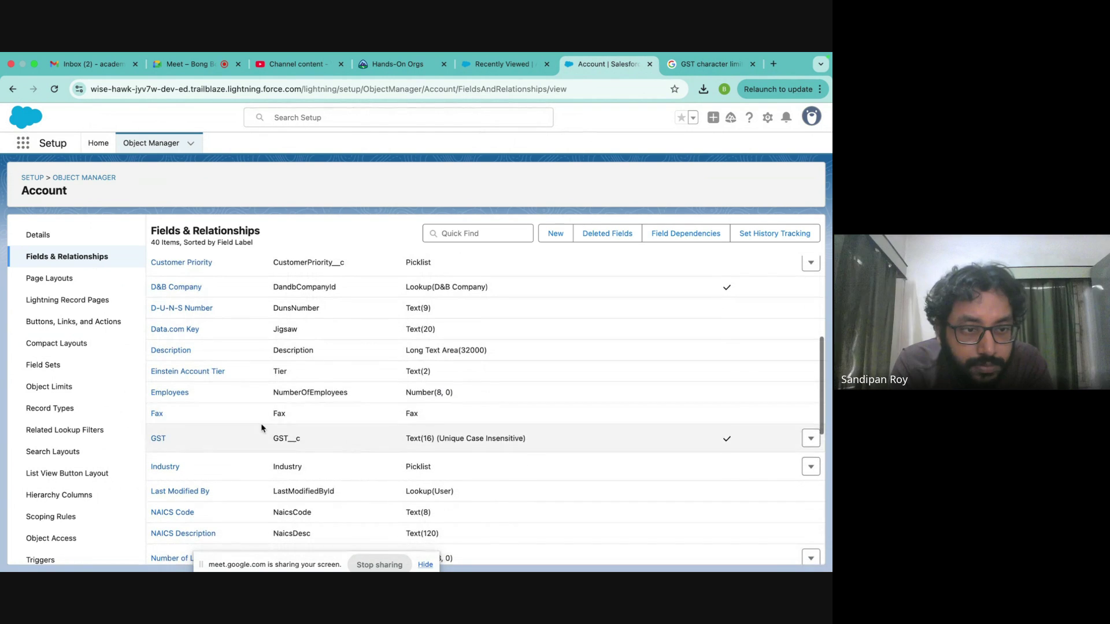
left_click_drag(272, 440, 300, 440)
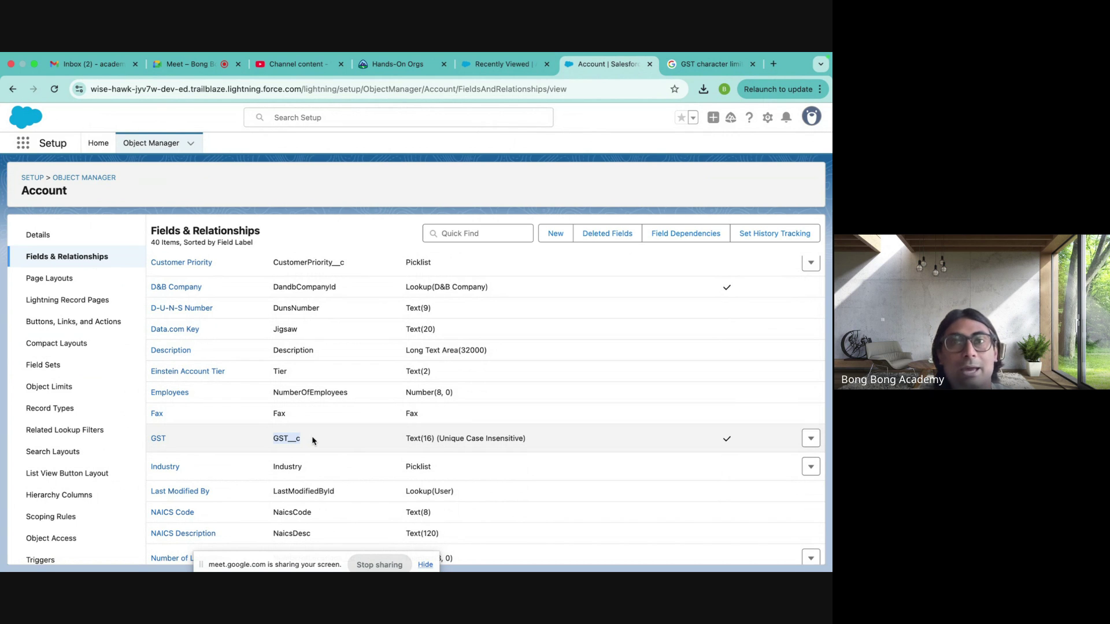
left_click(512, 65)
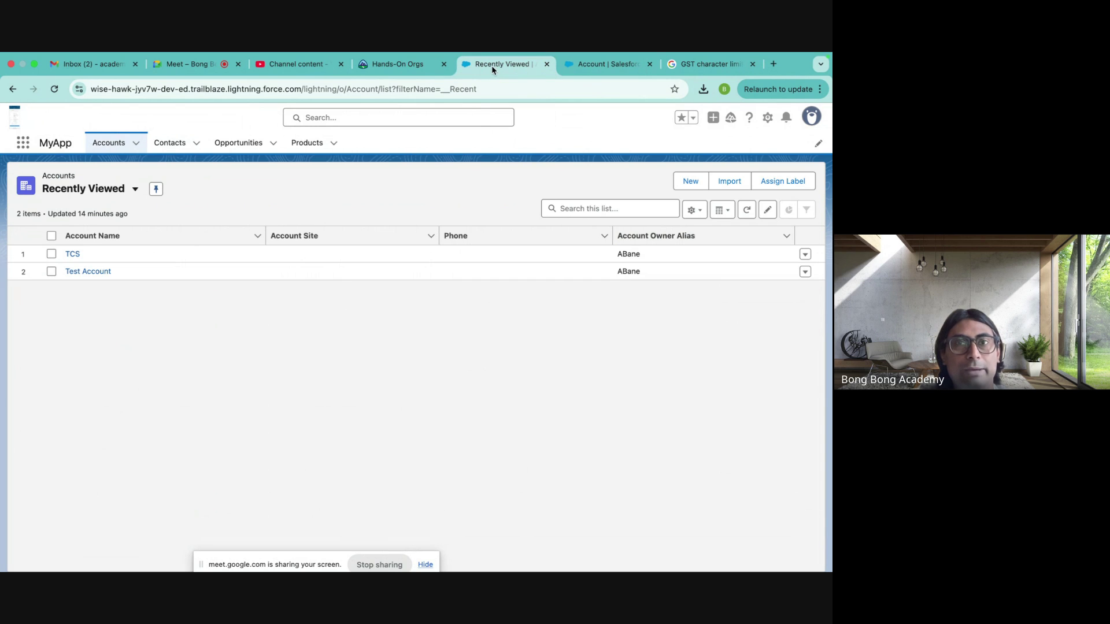
- Delete Chrome's stored data for force.com, file.force.com and the lightning site, reload, and start a new account
left_click(80, 89)
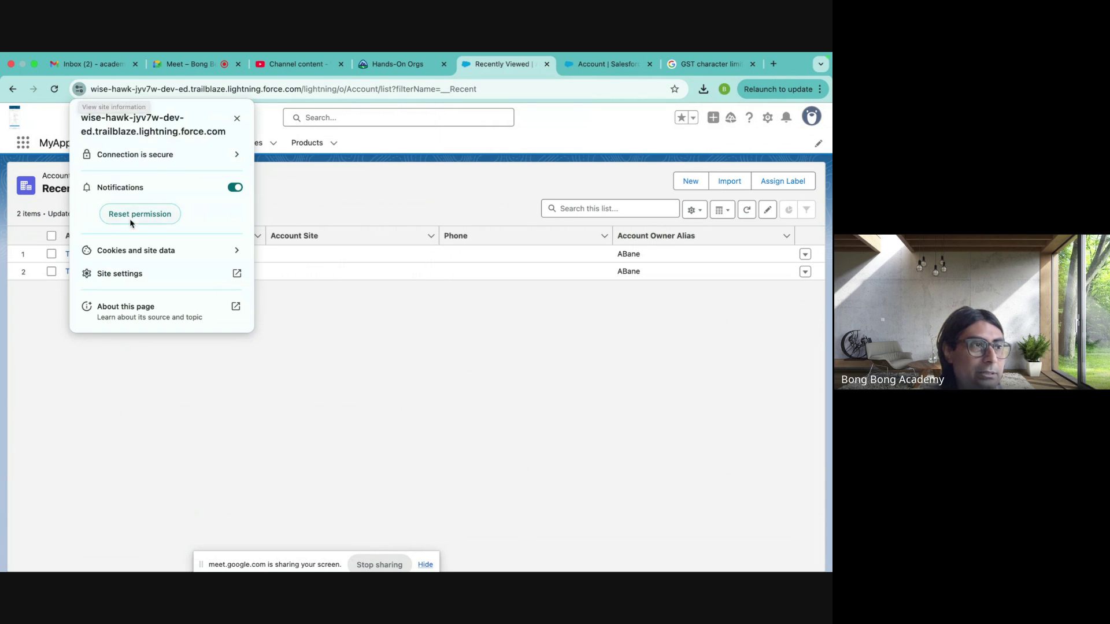
left_click(237, 259)
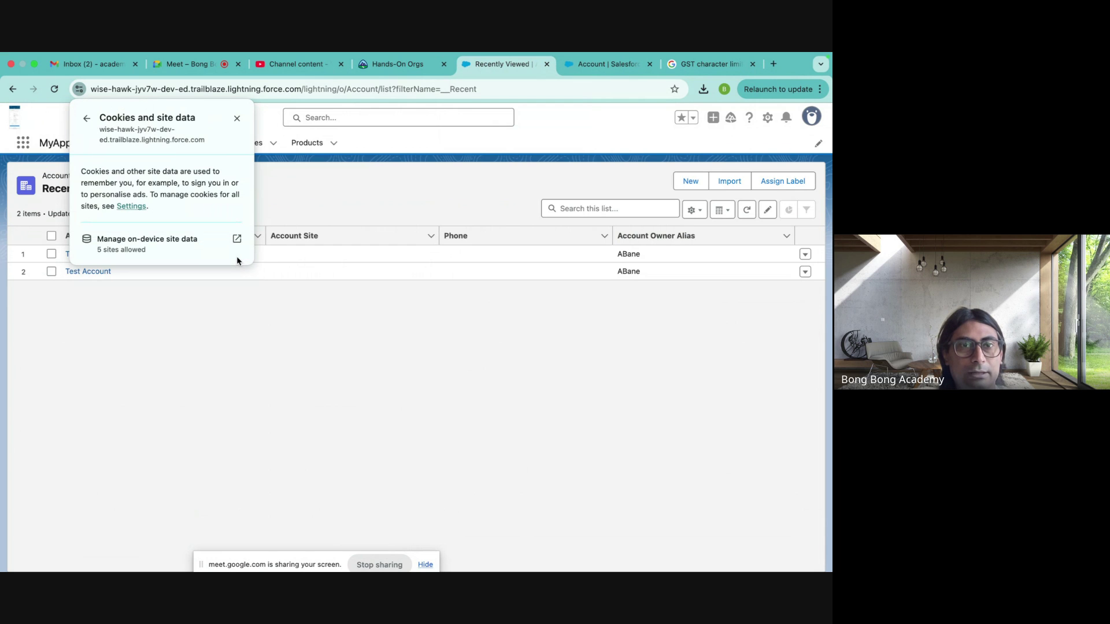
left_click(237, 239)
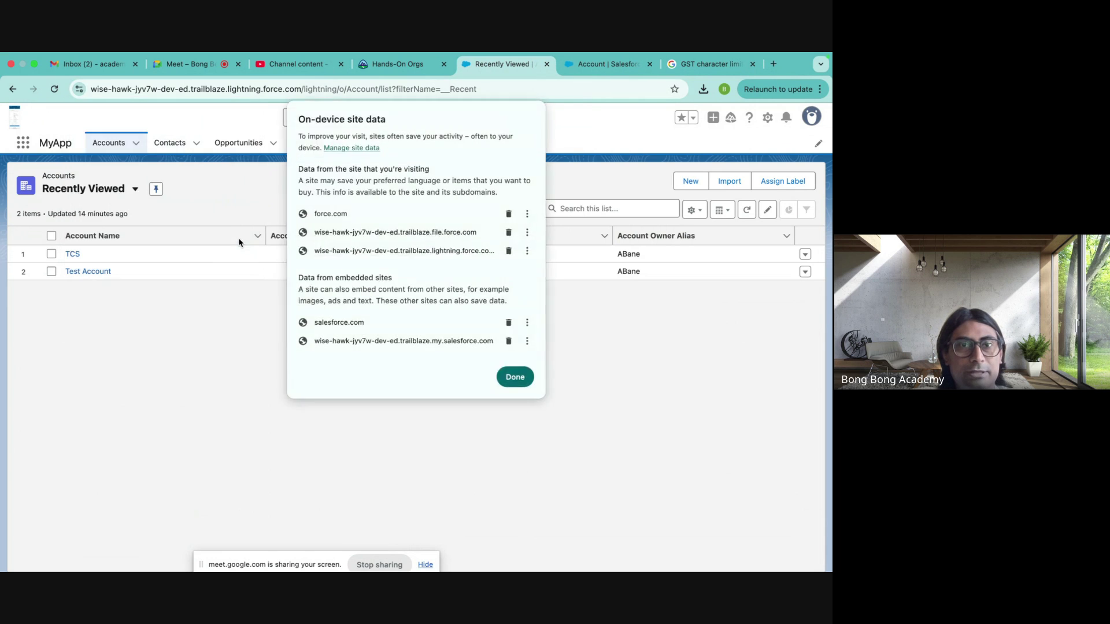
left_click(508, 214)
left_click(509, 214)
left_click(509, 215)
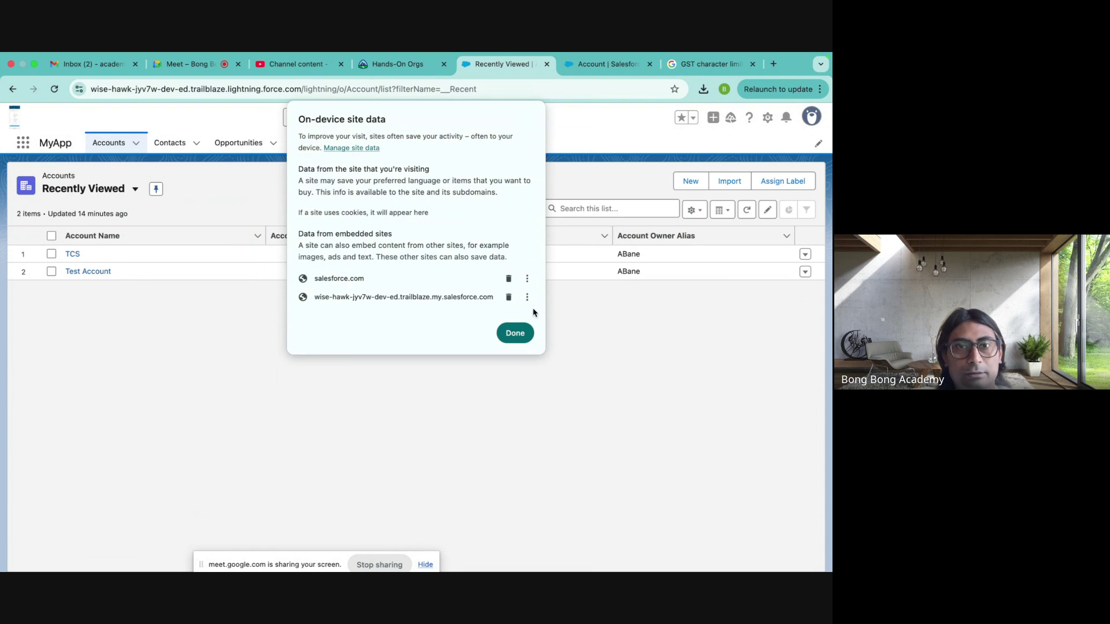
left_click(515, 333)
left_click(271, 118)
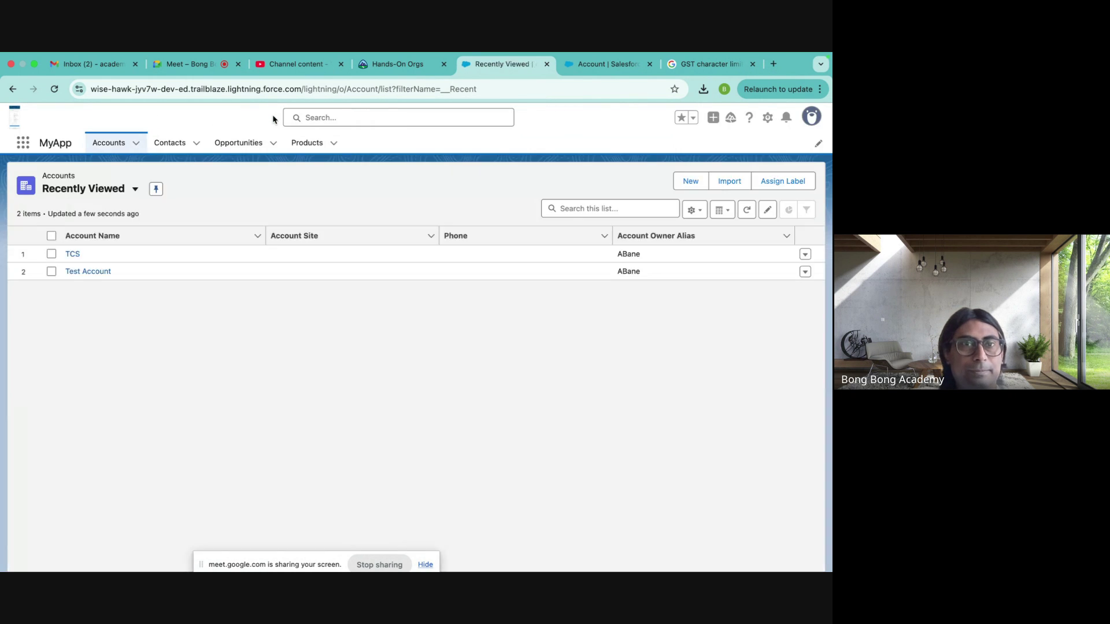
left_click(681, 183)
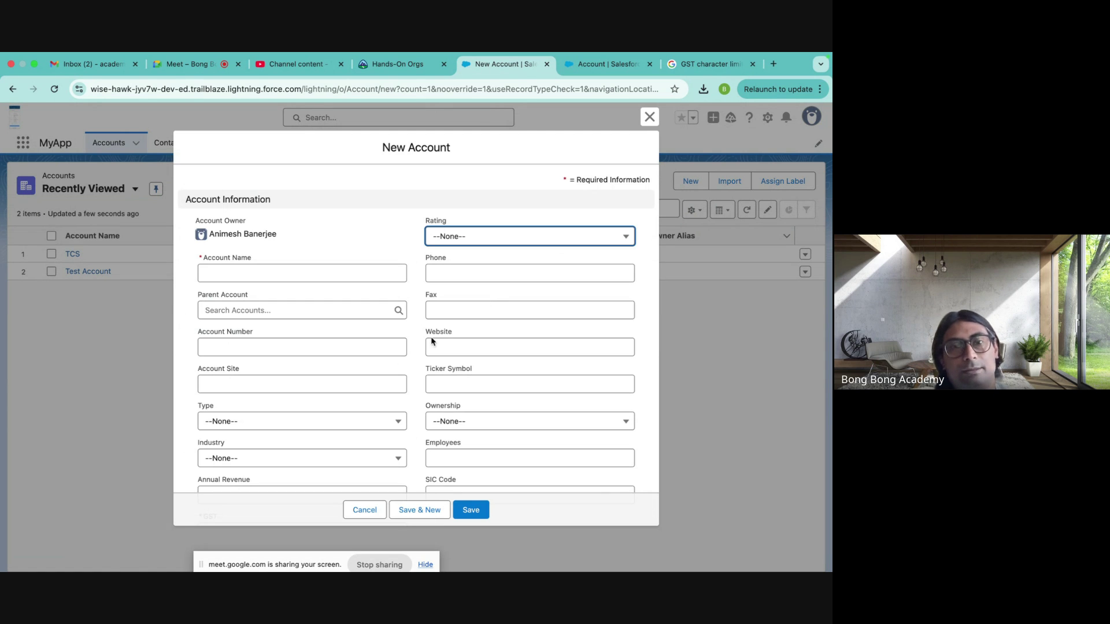
- Check that the New Account form shows the required GST field, then close the form
scroll(381, 381, "down", 5)
scroll(381, 381, "down", 4)
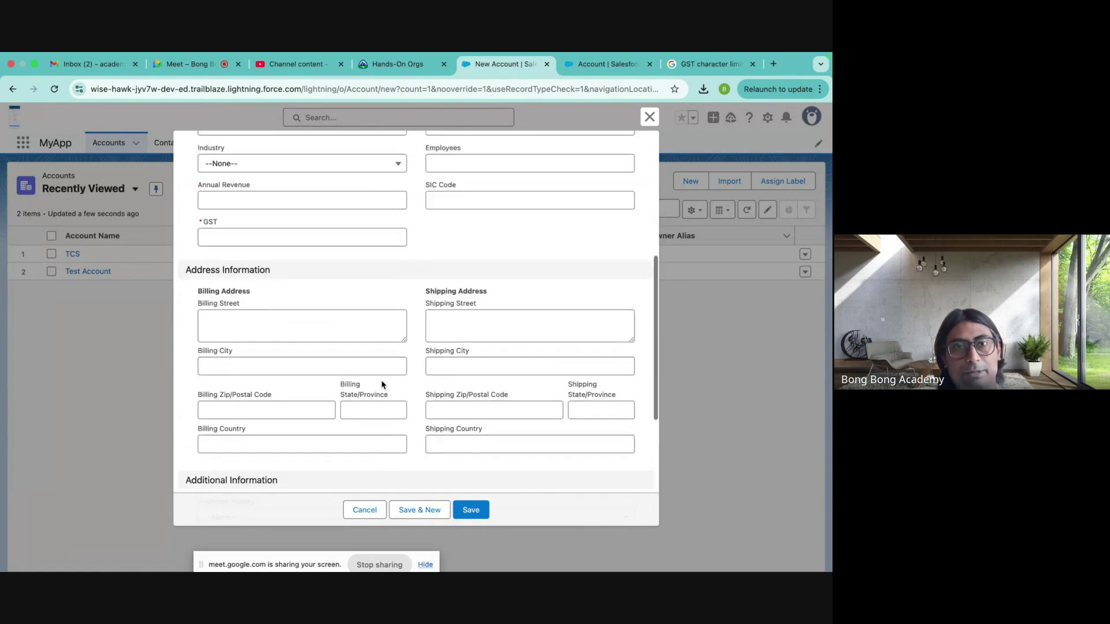
scroll(315, 341, "up", 3)
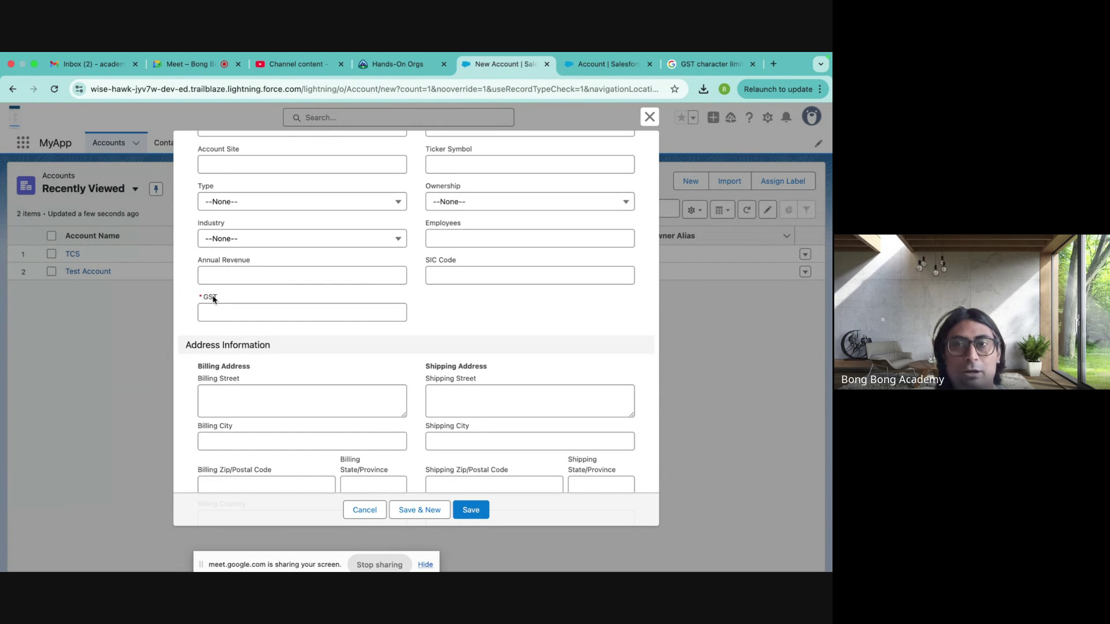
left_click(649, 117)
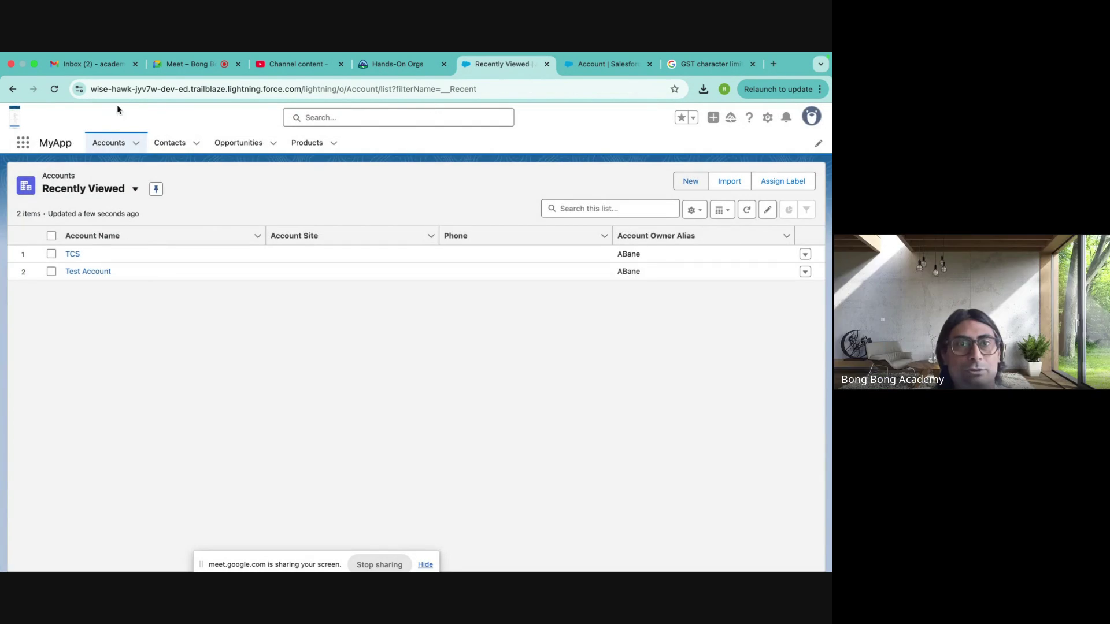
- Delete the force.com and lightning site data again, reload, and open a blank New Account form
left_click(79, 90)
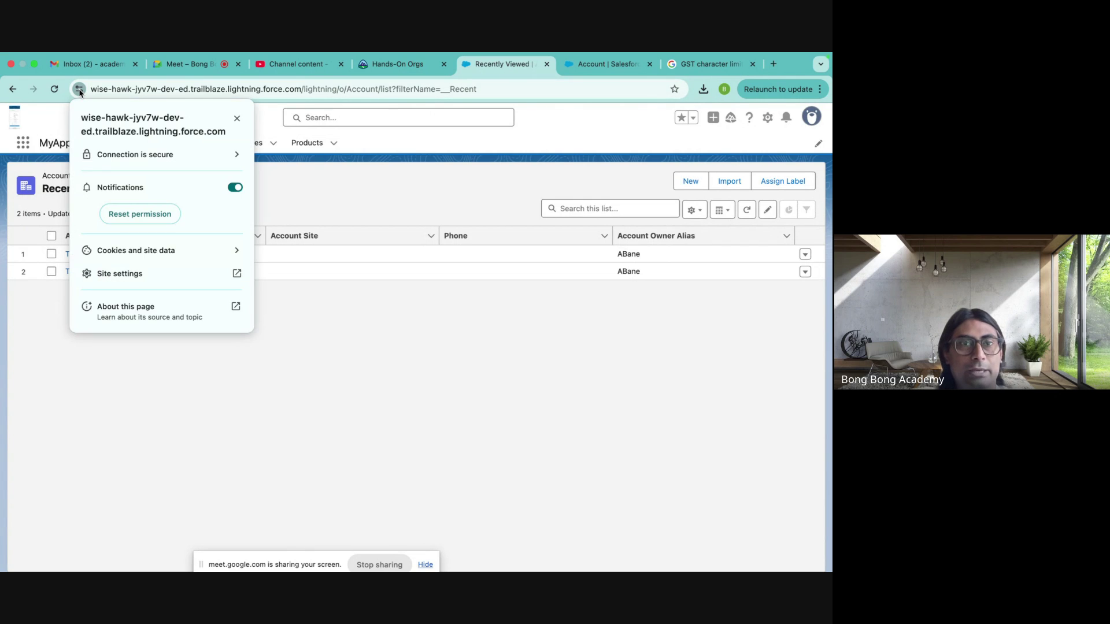
left_click(144, 250)
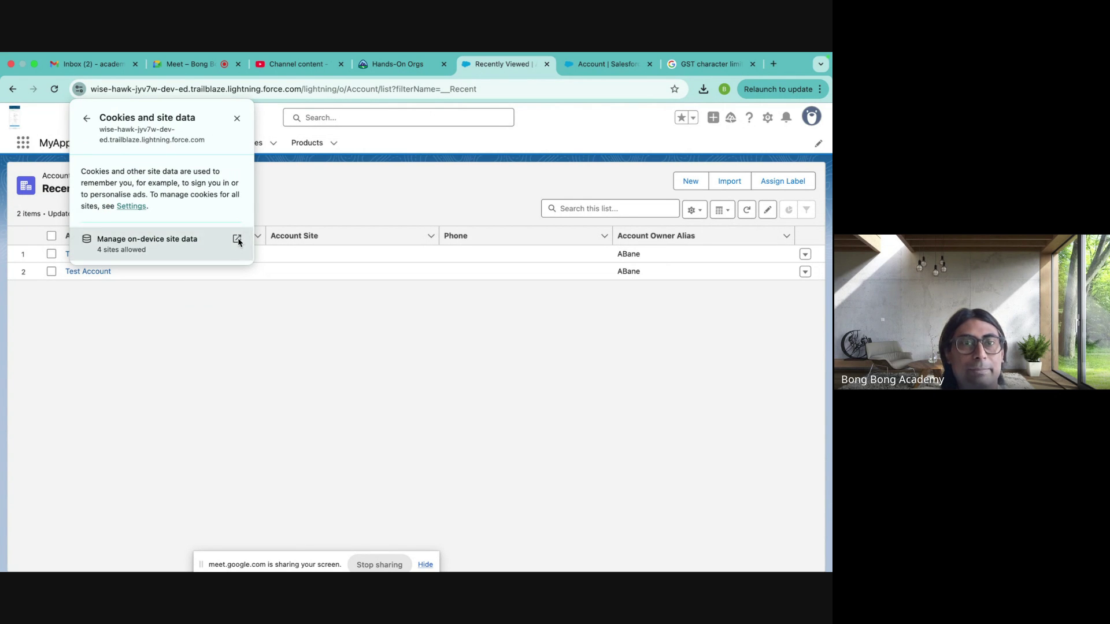
left_click(237, 241)
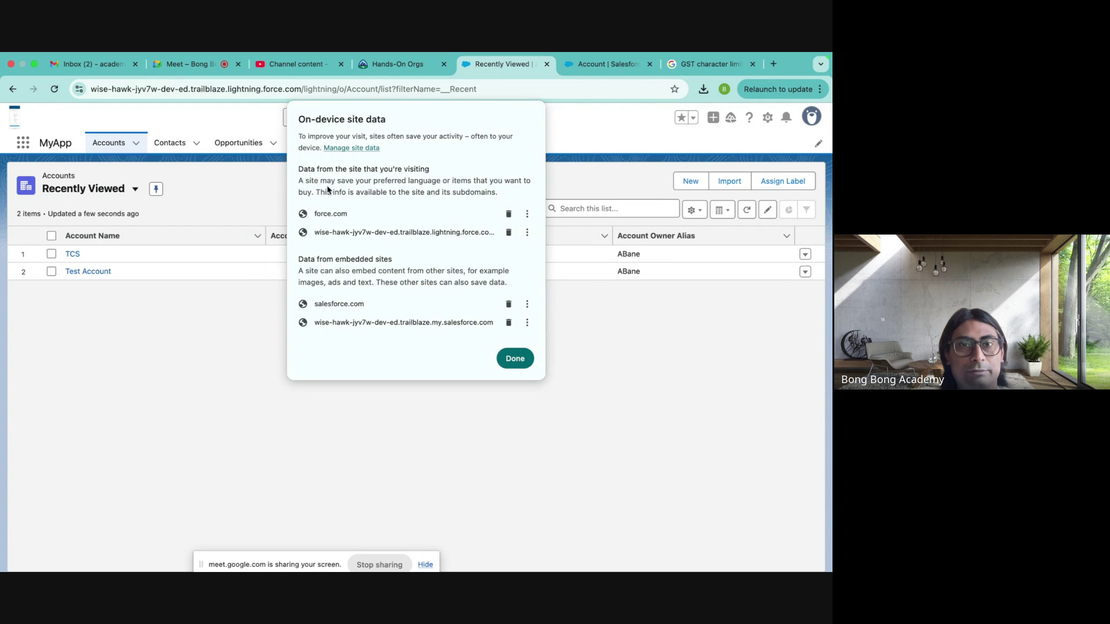
left_click(508, 214)
left_click(509, 214)
left_click(515, 333)
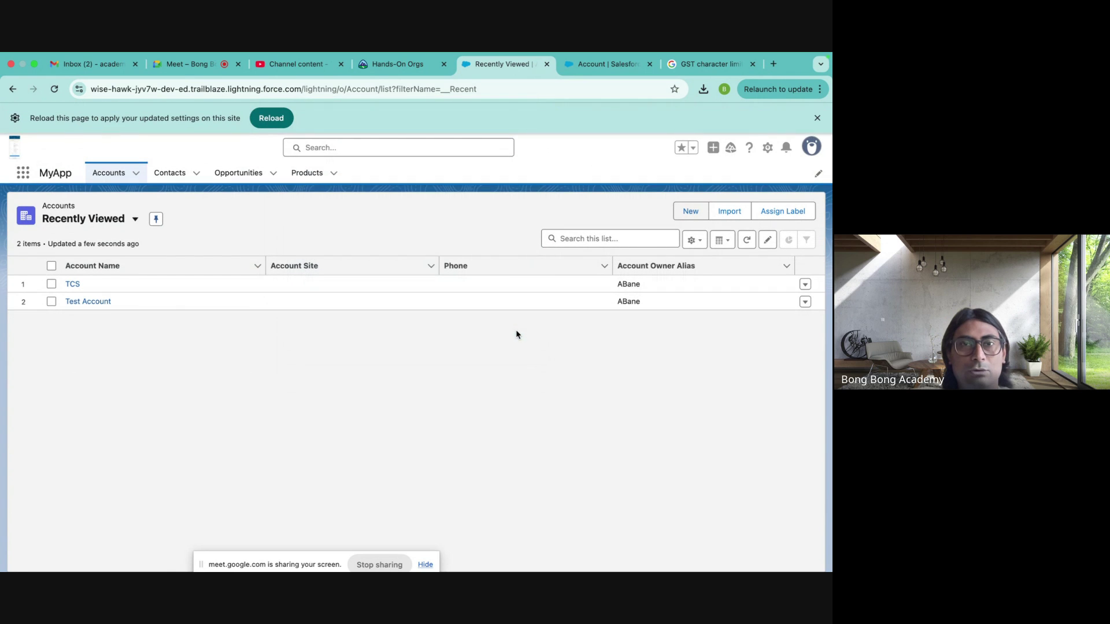
left_click(271, 117)
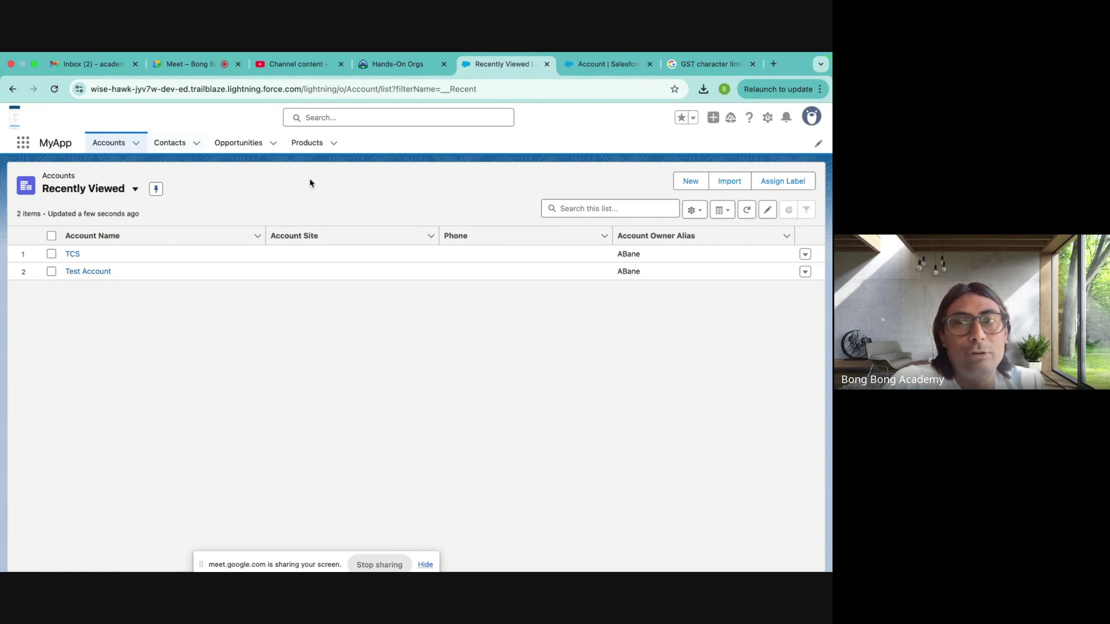
left_click(691, 183)
left_click(239, 274)
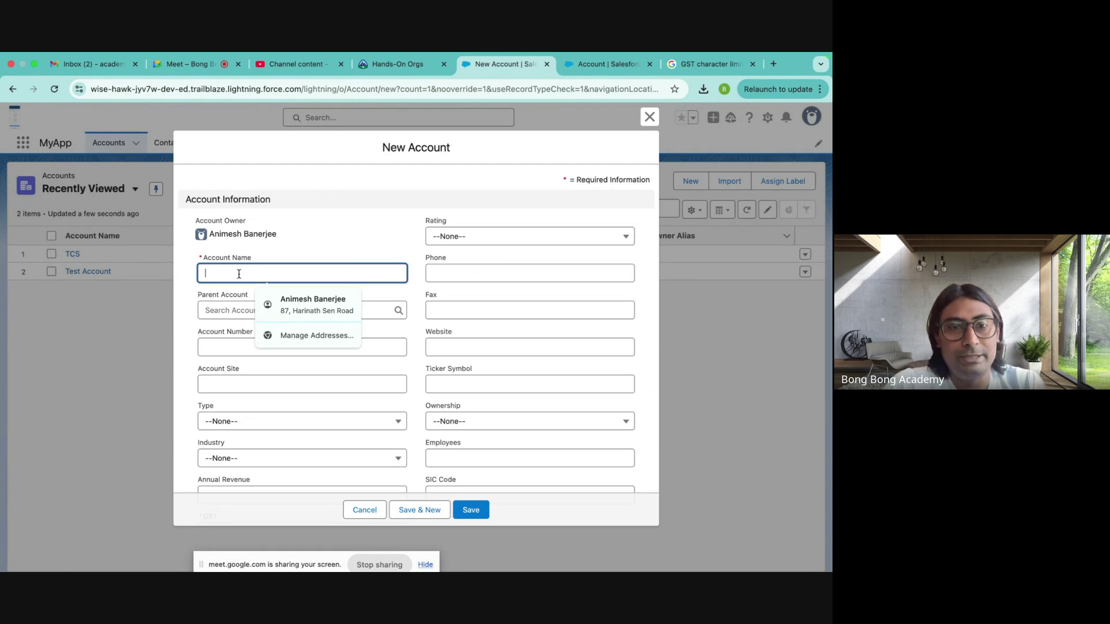
type("Tes")
type("t Account ")
type("q1")
key("BackSpace")
key("BackSpace")
type("1")
scroll(294, 361, "down", 3)
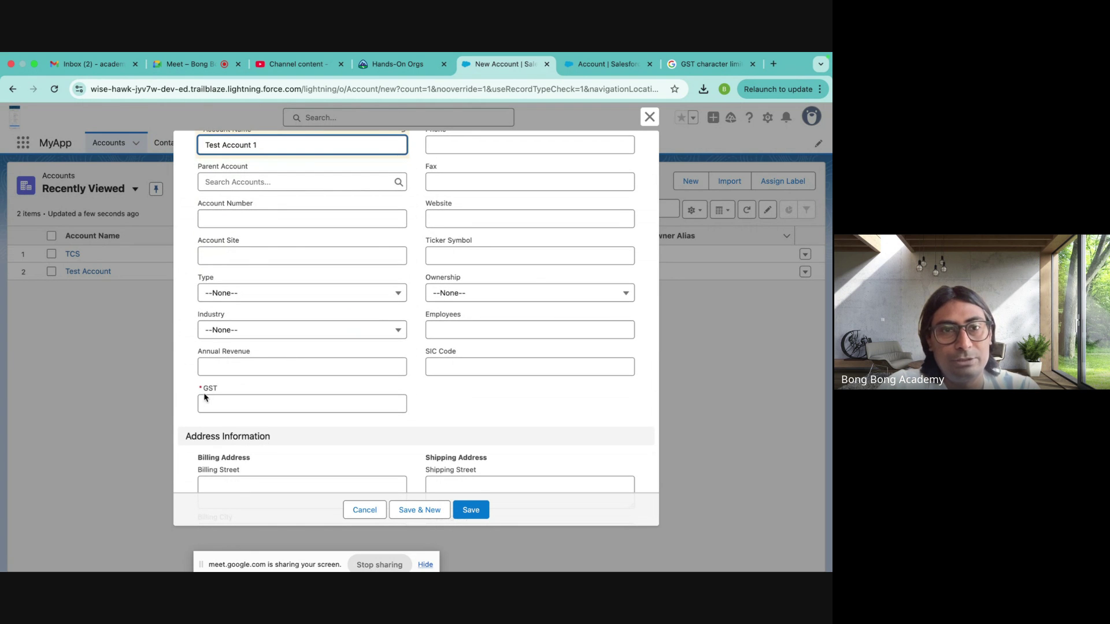
left_click(223, 406)
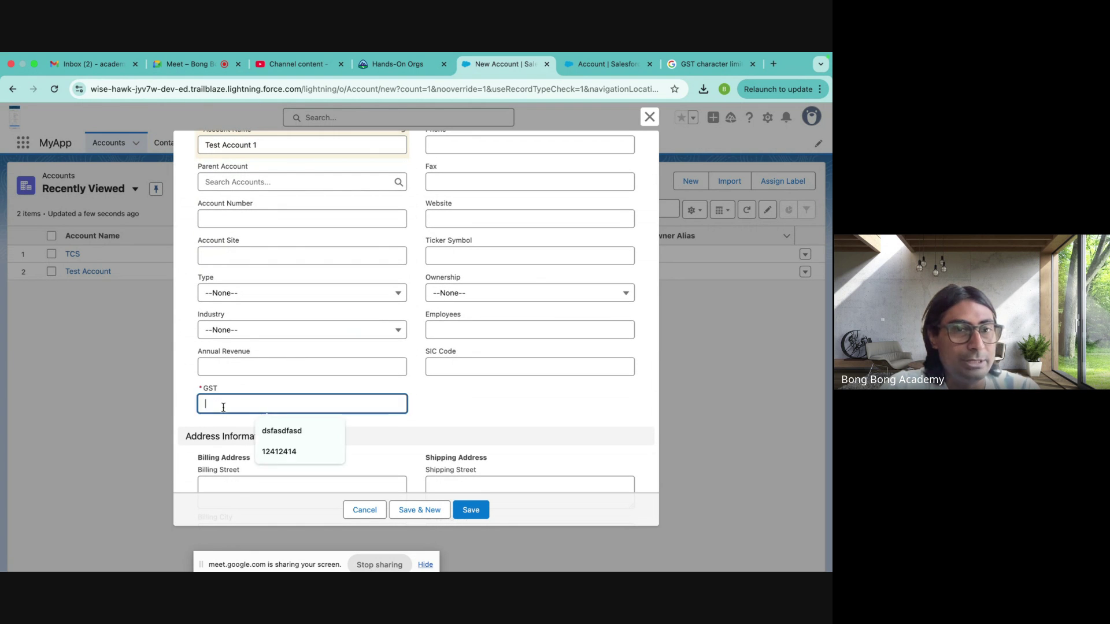
type("12354123451345")
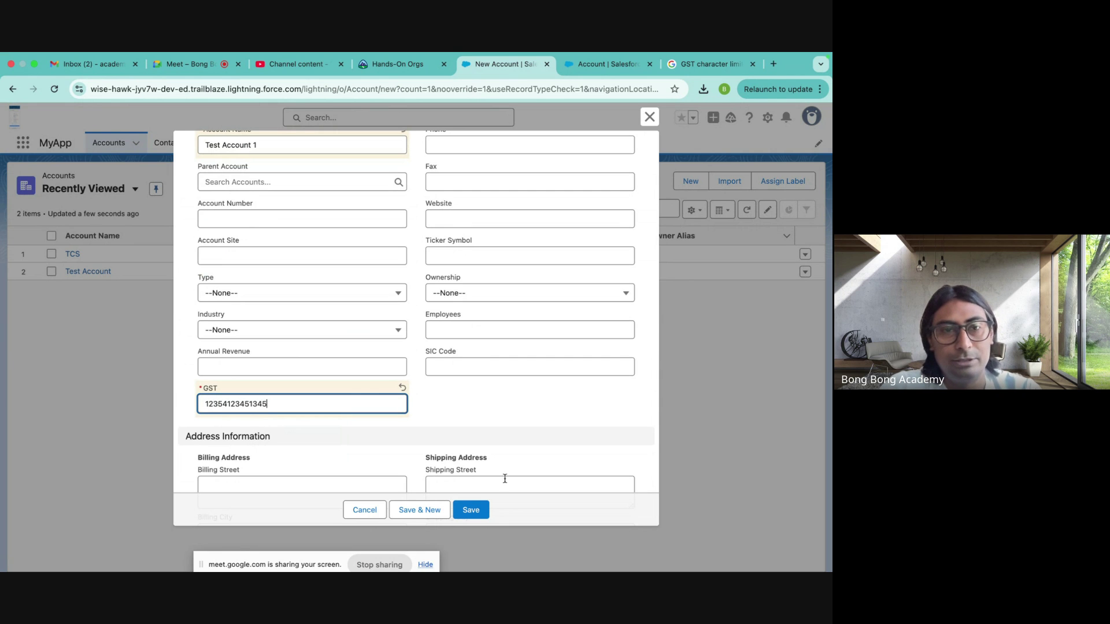
scroll(504, 389, "down", 10)
left_click(479, 508)
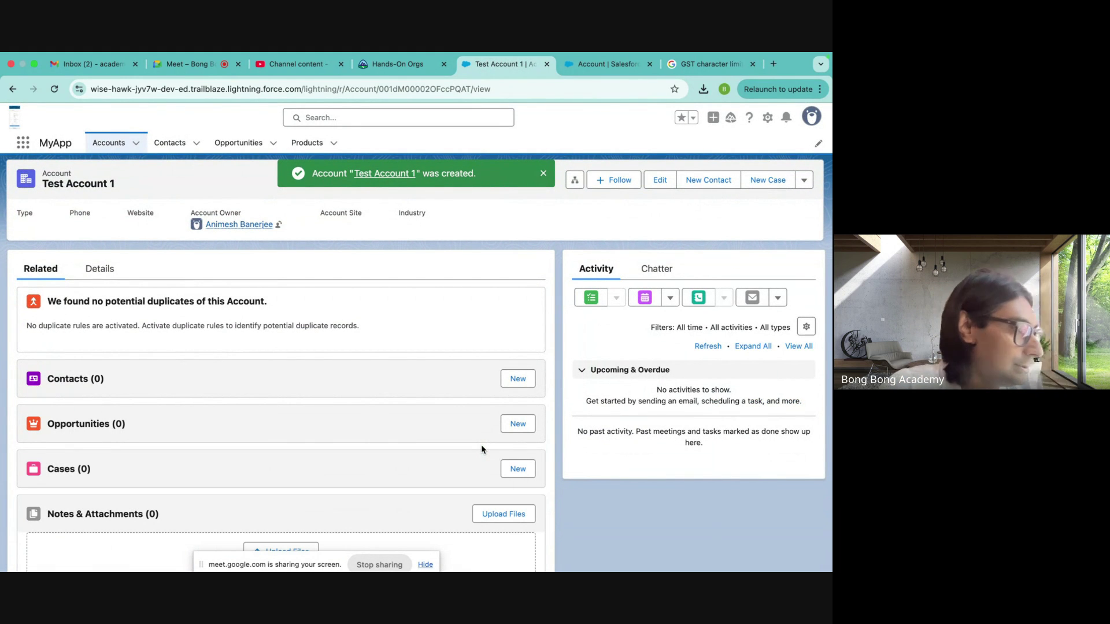
- Edit Test Account 1, clear its GST value, and try saving to trigger the required-field error
left_click(662, 182)
scroll(354, 387, "down", 10)
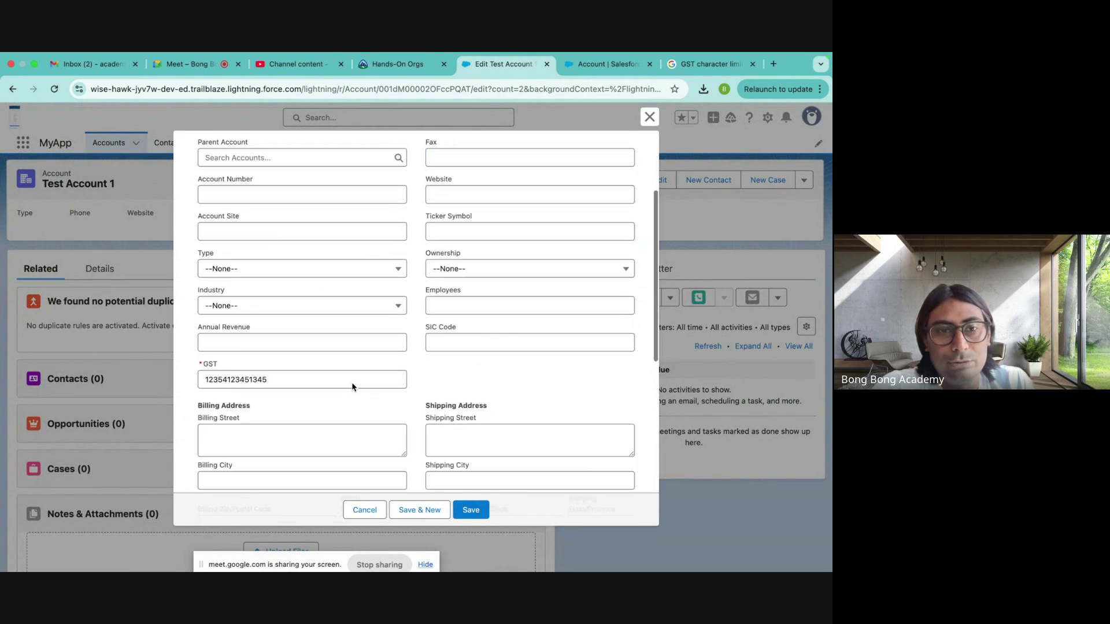
scroll(276, 289, "up", 4)
left_click_drag(284, 228, 2, 220)
key("BackSpace")
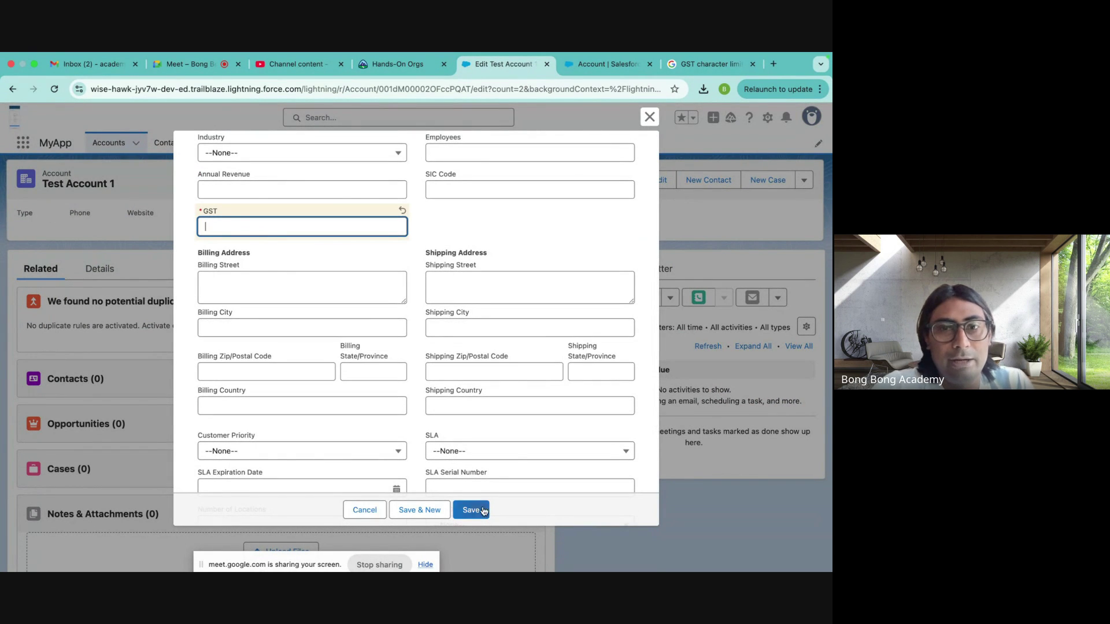
left_click(470, 510)
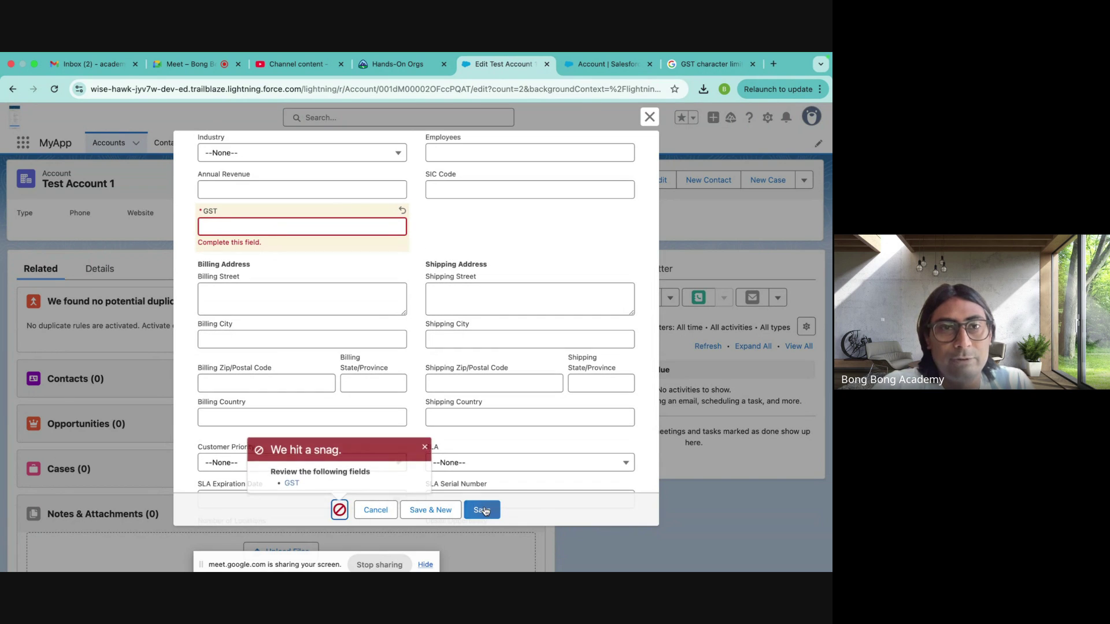
left_click(292, 482)
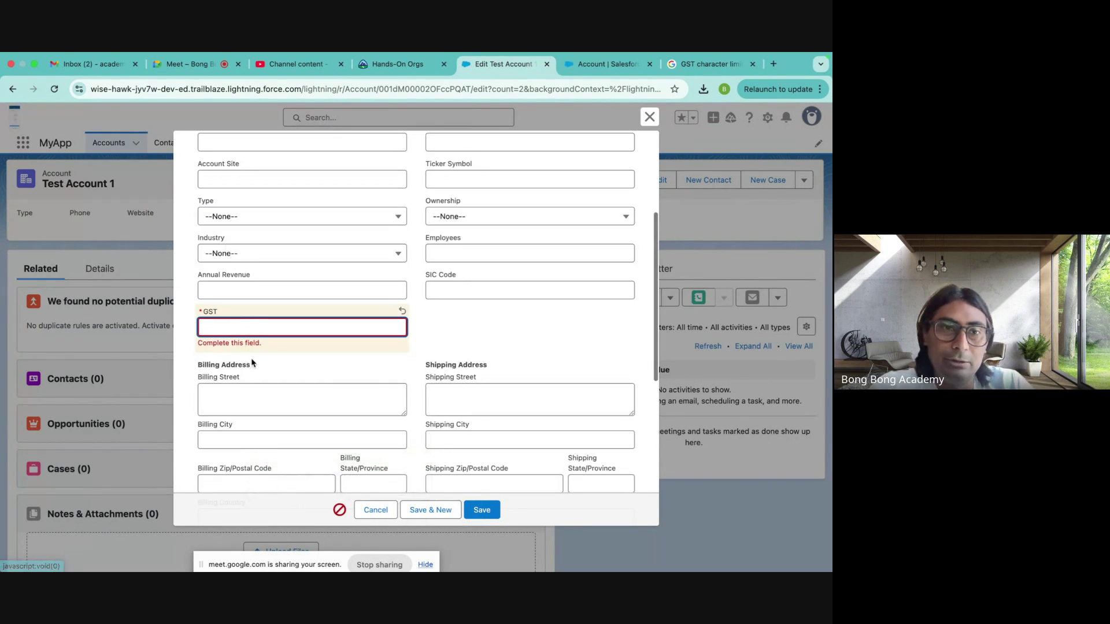
type("1241241255")
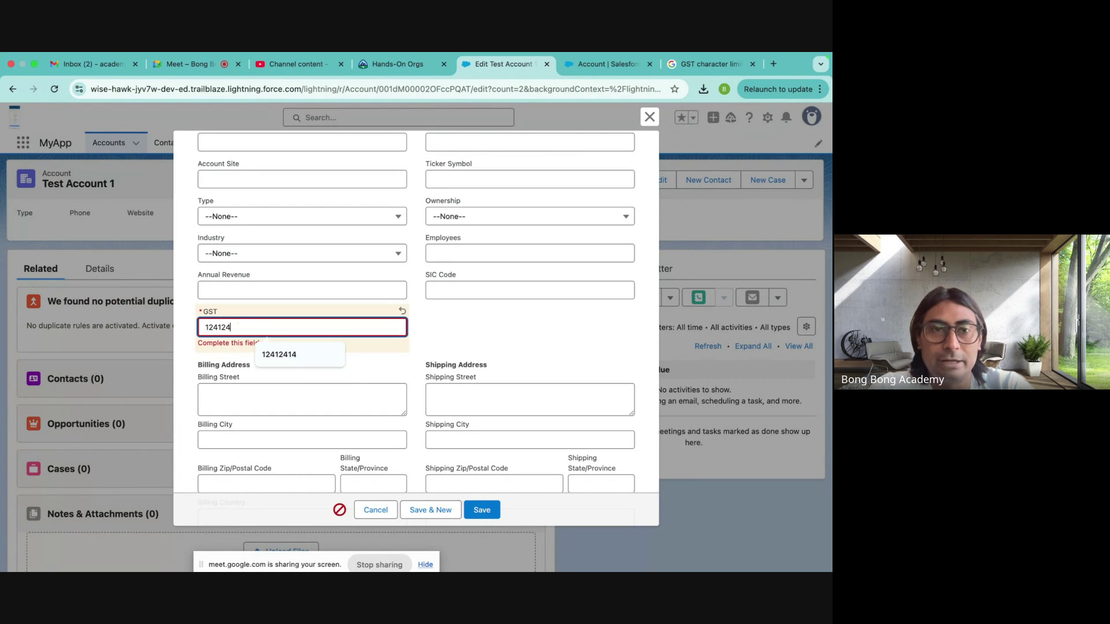
type("53")
left_click(480, 509)
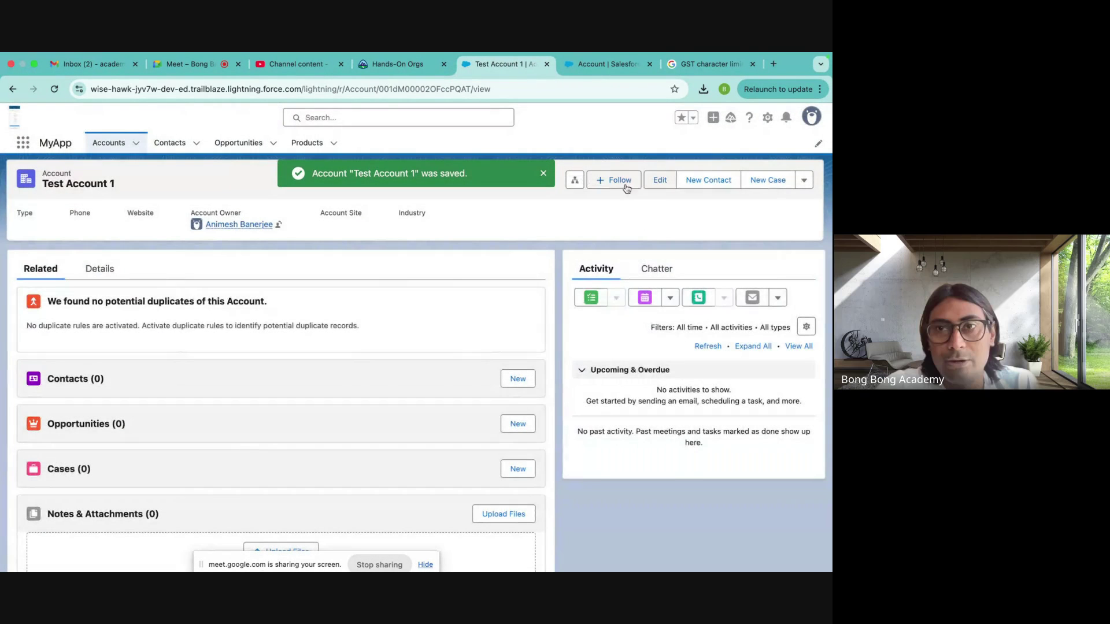
left_click(654, 189)
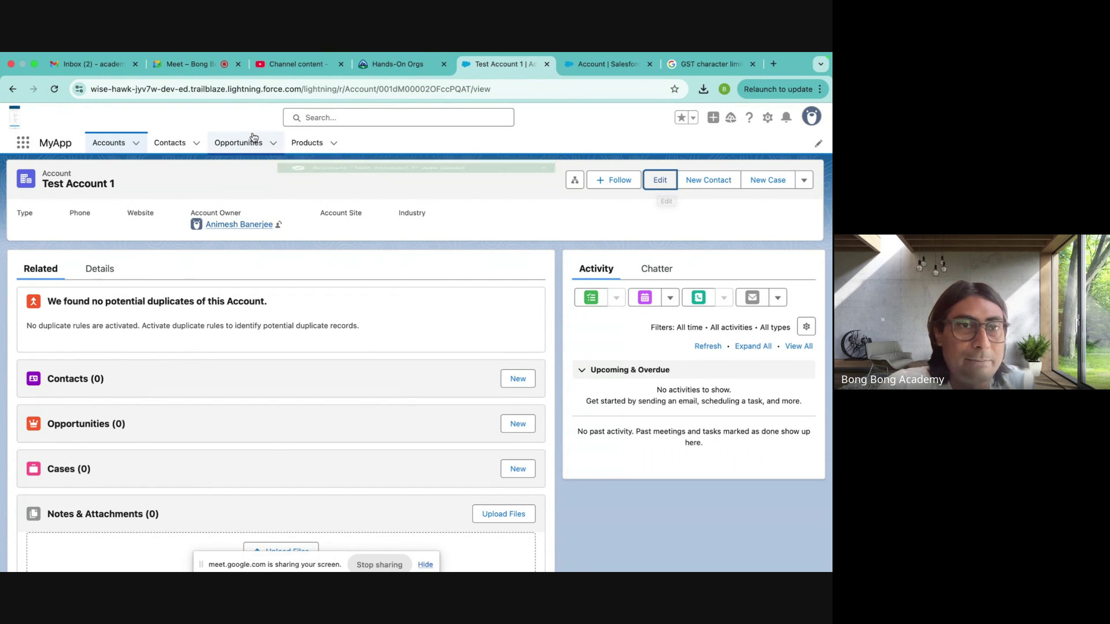
left_click(107, 145)
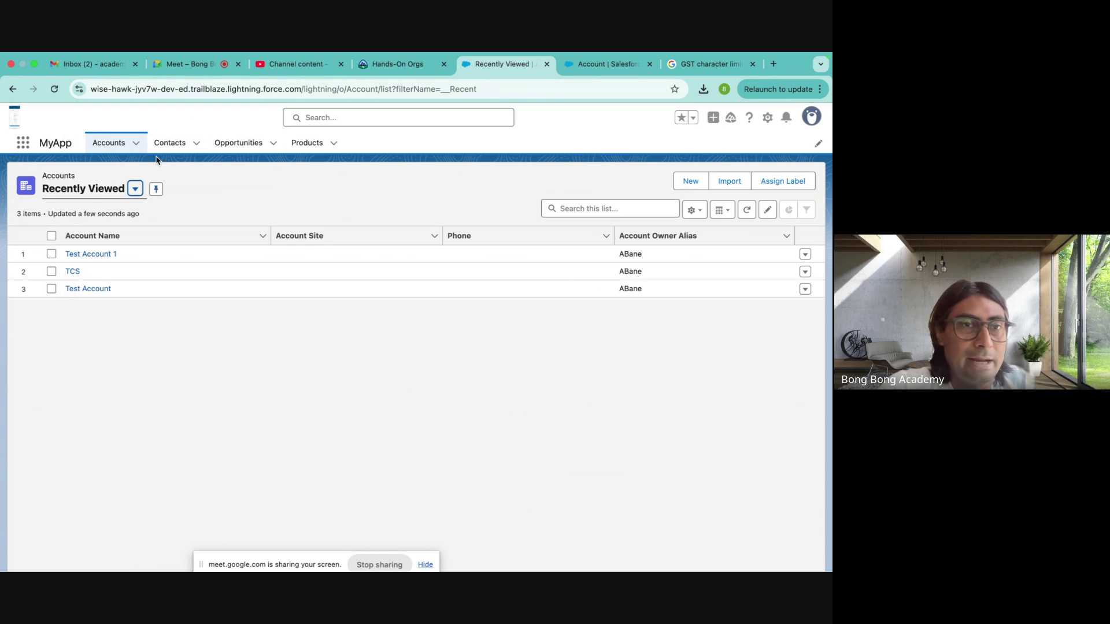
- Switch to the All Accounts list view and pin it as the default
left_click(134, 189)
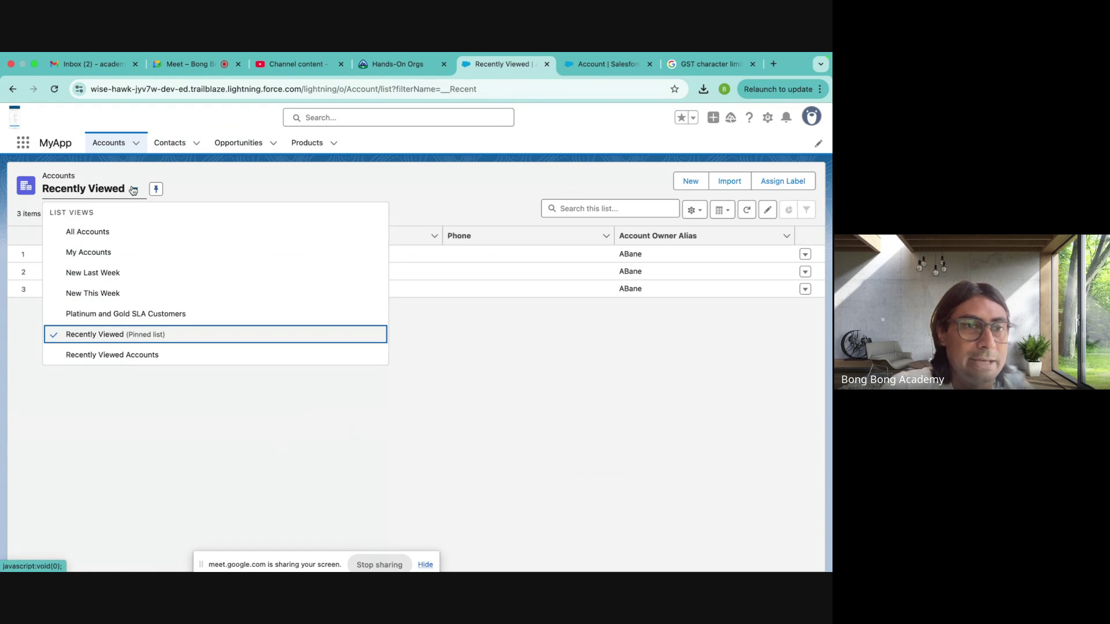
left_click(81, 233)
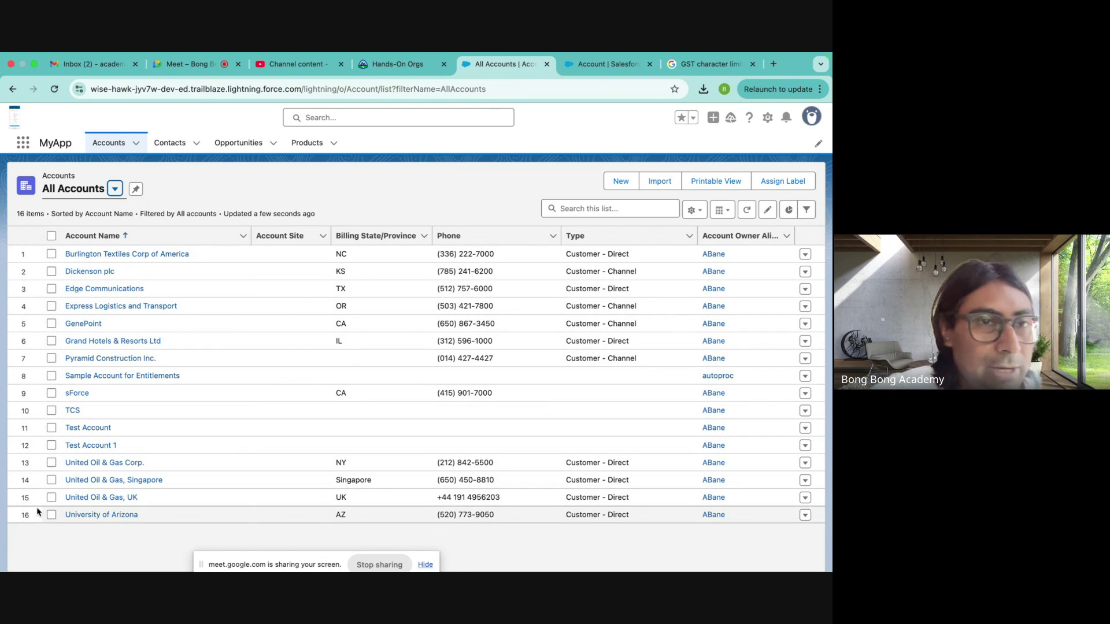
left_click(136, 191)
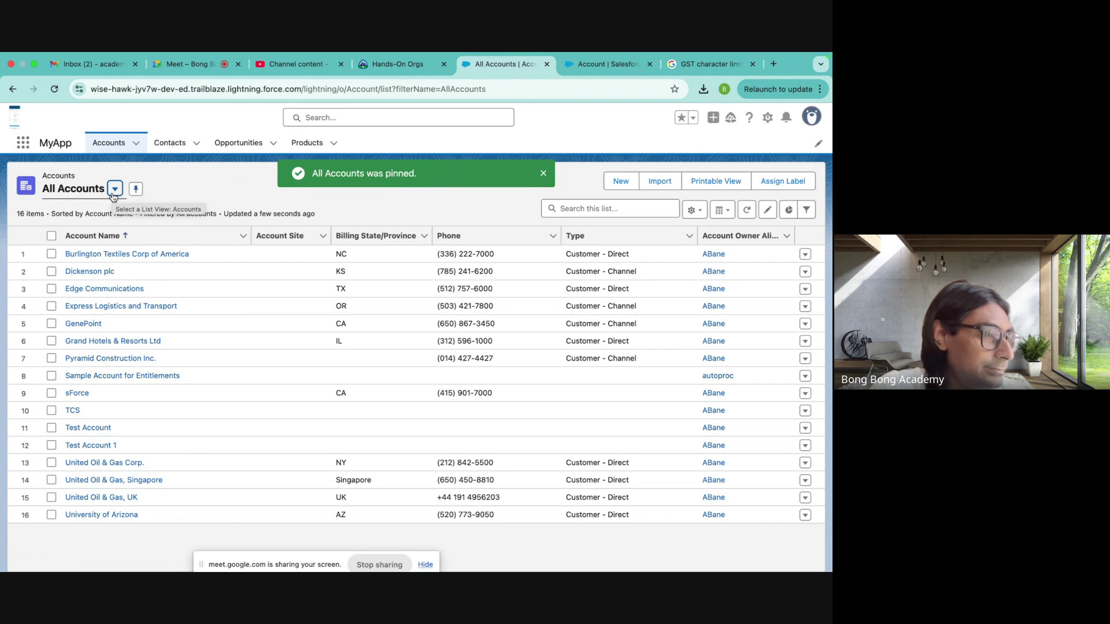
- Create a new private list view named 'My List', visible only to you
left_click(698, 211)
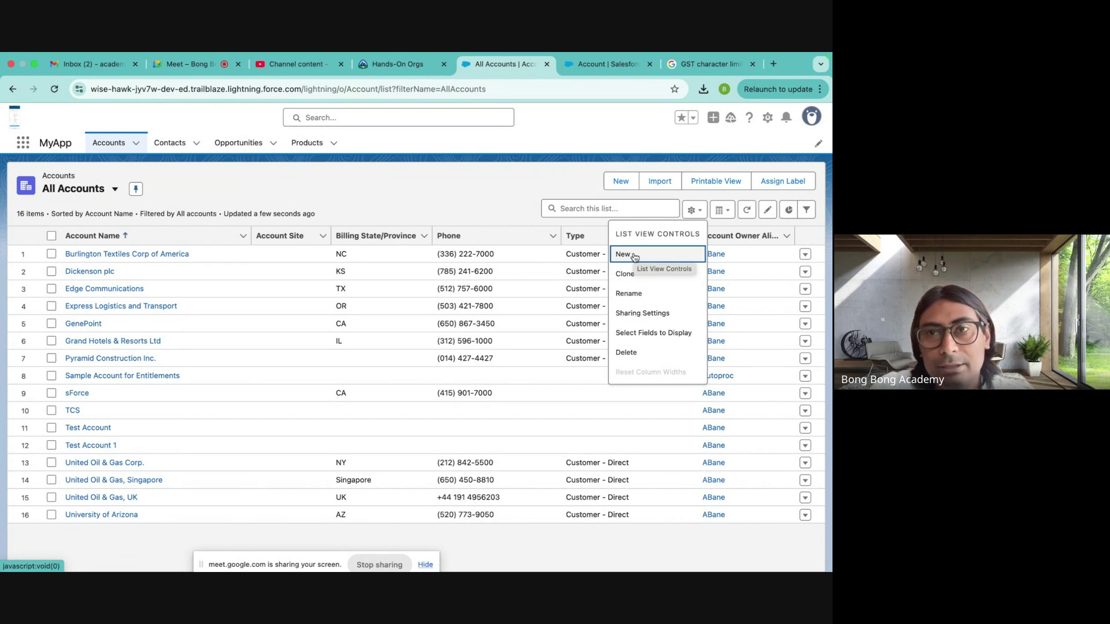
left_click(633, 253)
left_click(255, 267)
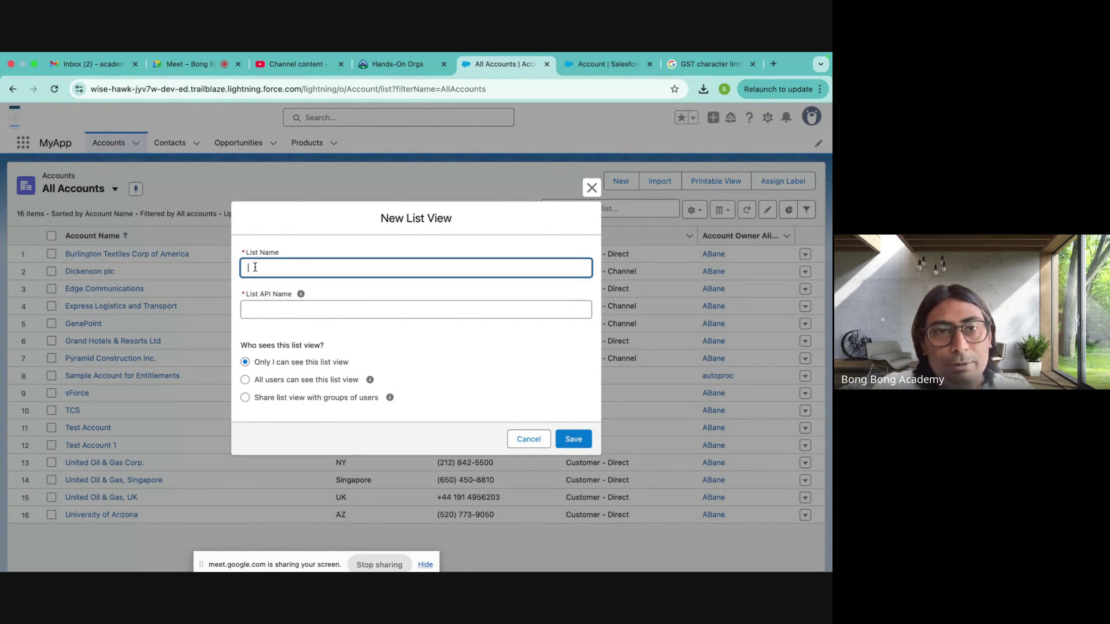
type("My")
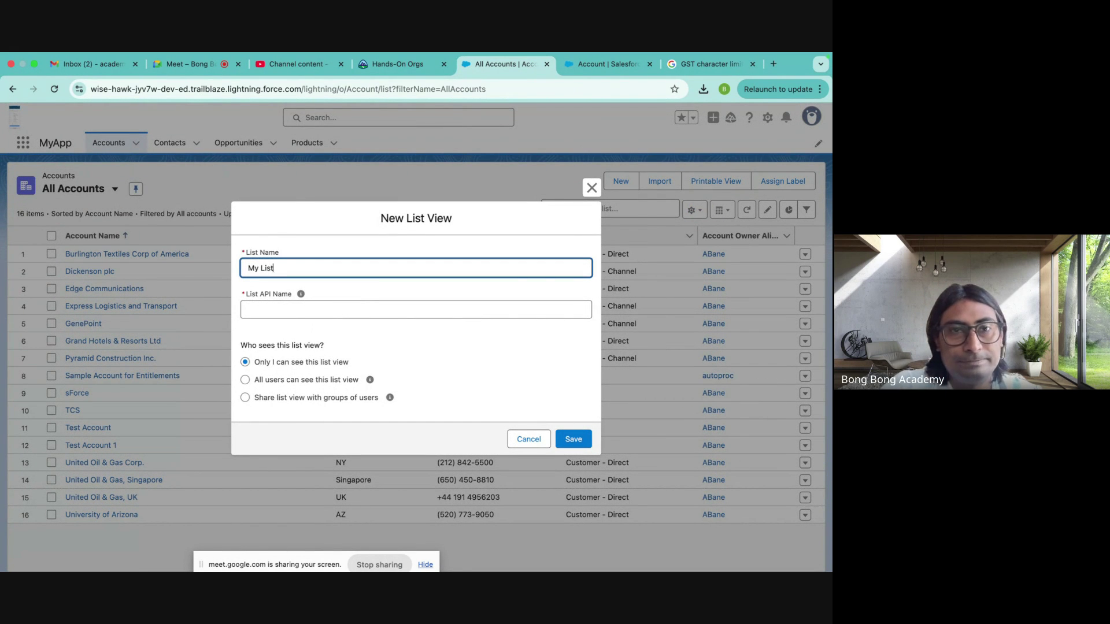
type(" List")
left_click(271, 309)
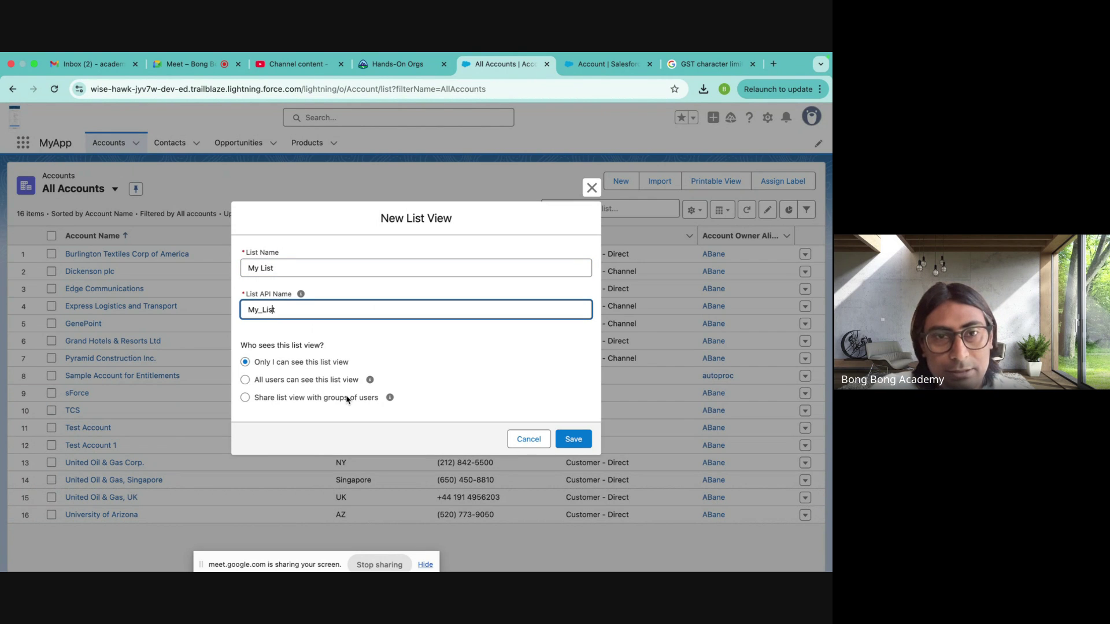
left_click_drag(255, 368, 360, 368)
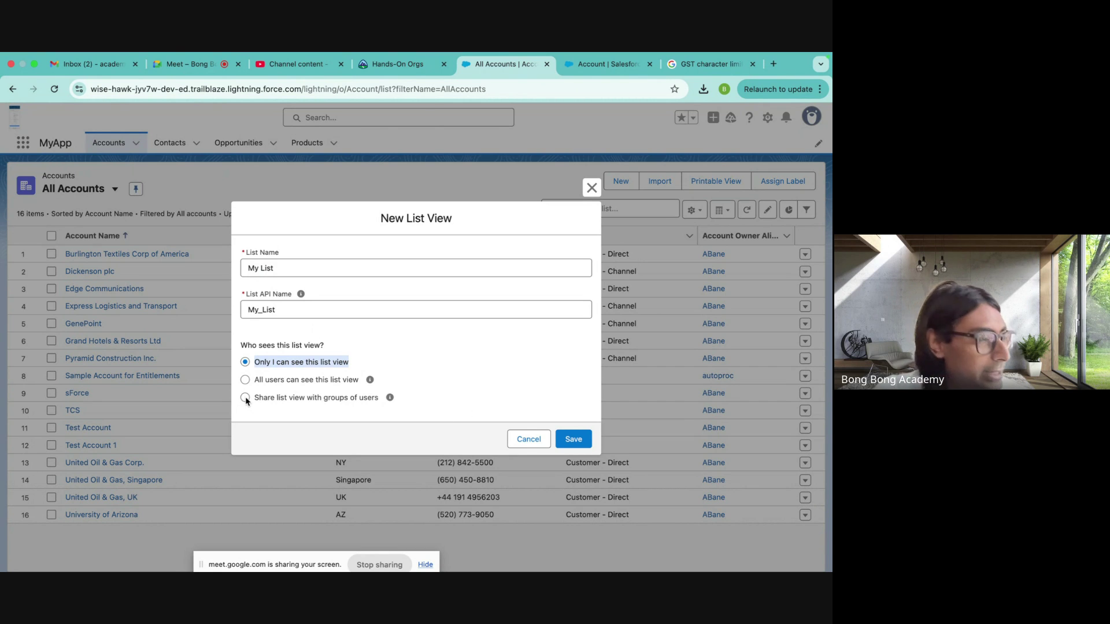
left_click(589, 440)
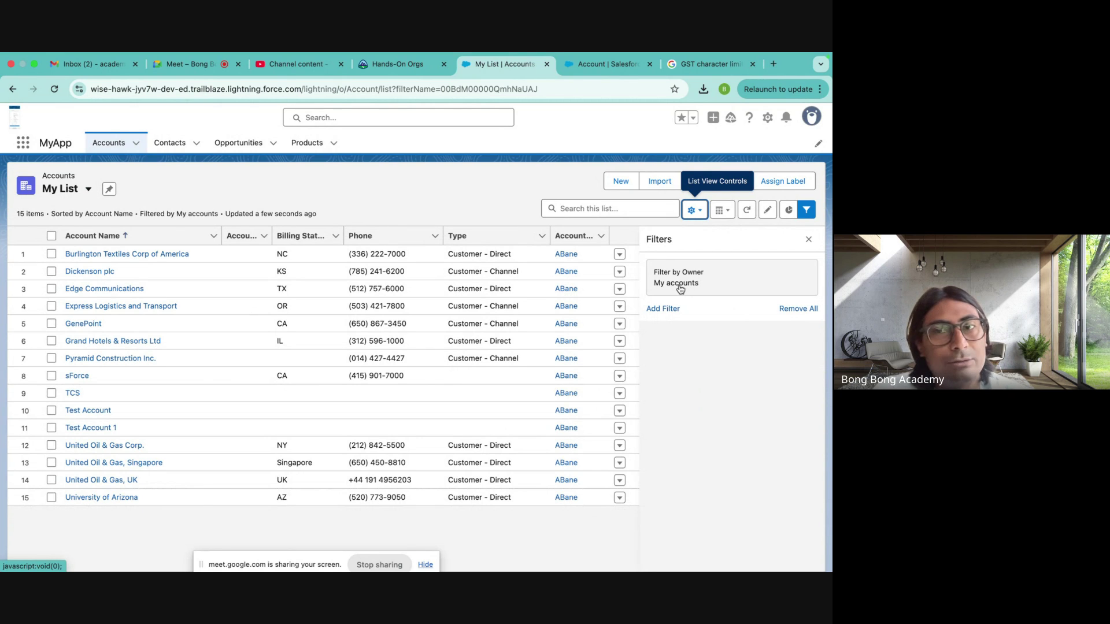
- Review My List's owner filter, hide the filters, and switch through list views back to My List
left_click(679, 287)
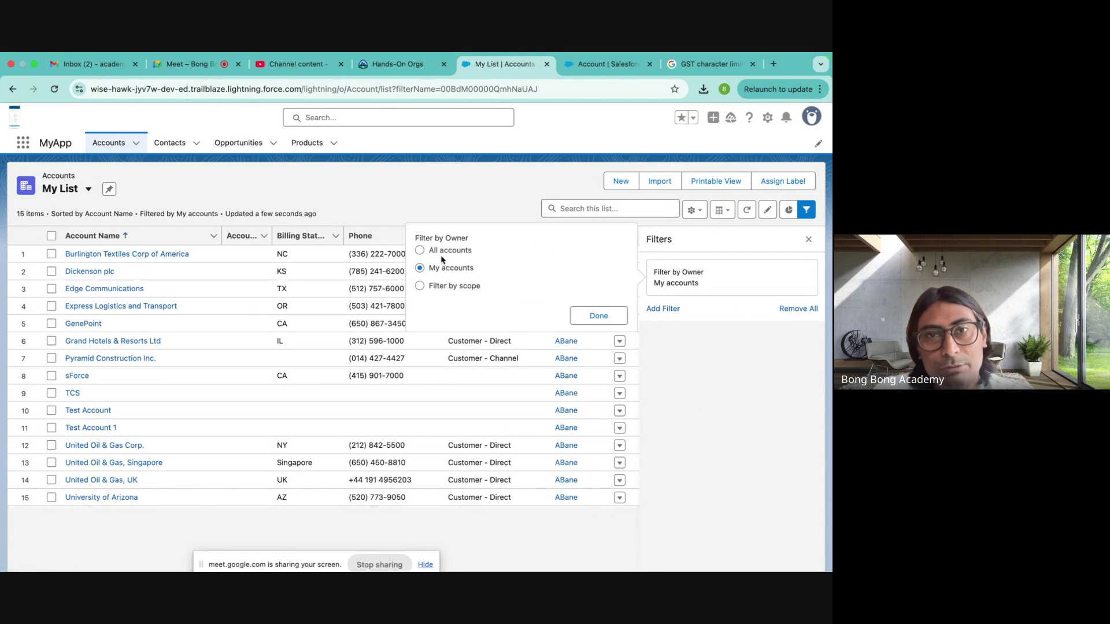
left_click(598, 316)
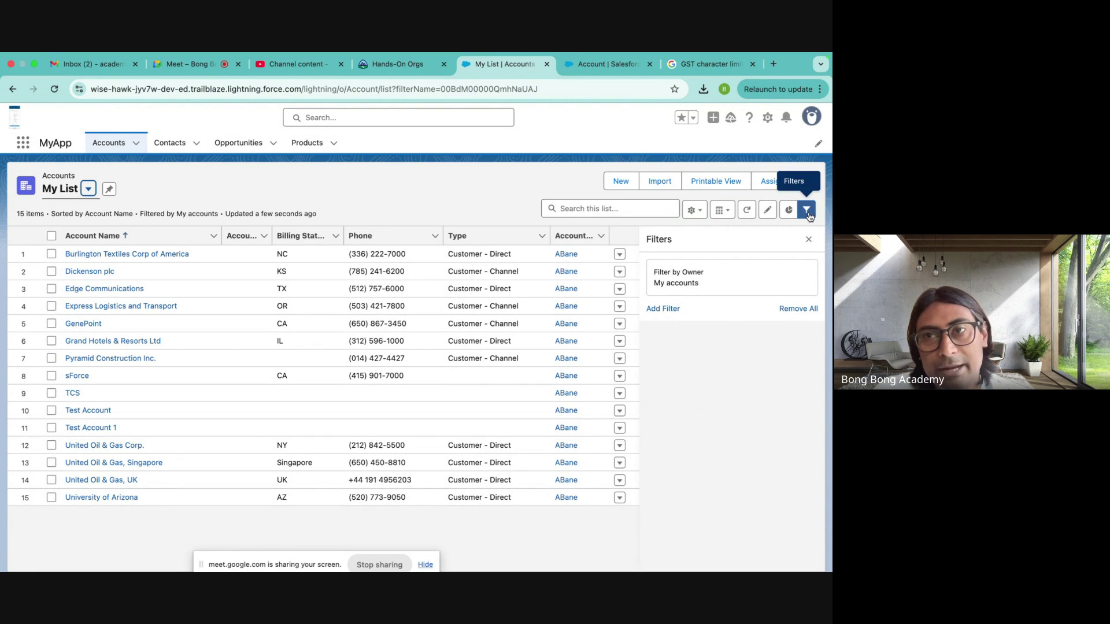
left_click(807, 212)
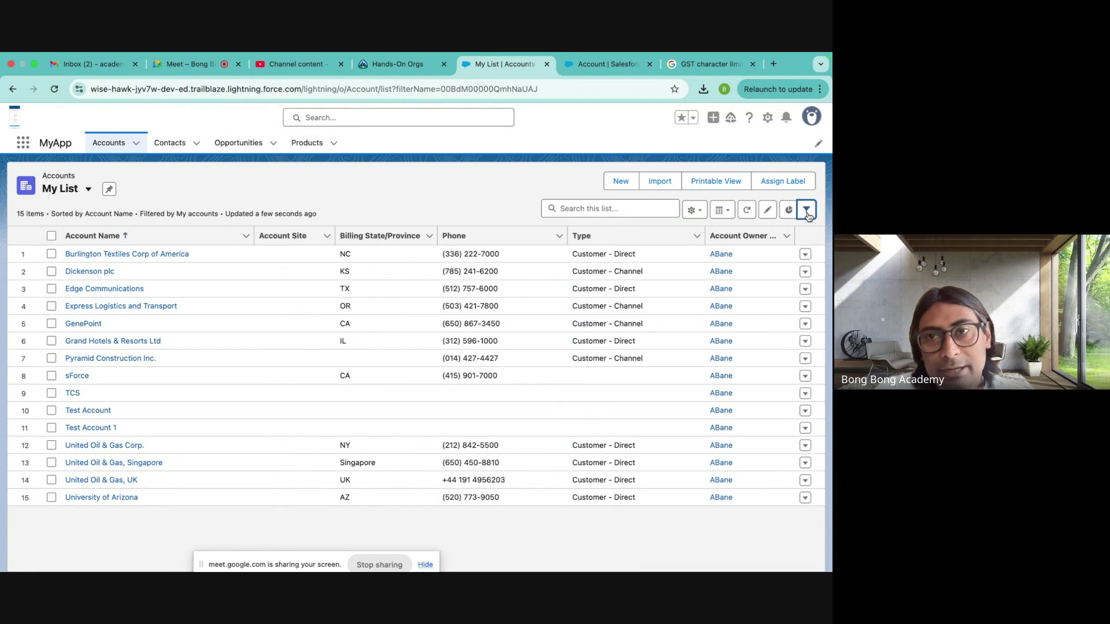
left_click(81, 191)
left_click(80, 236)
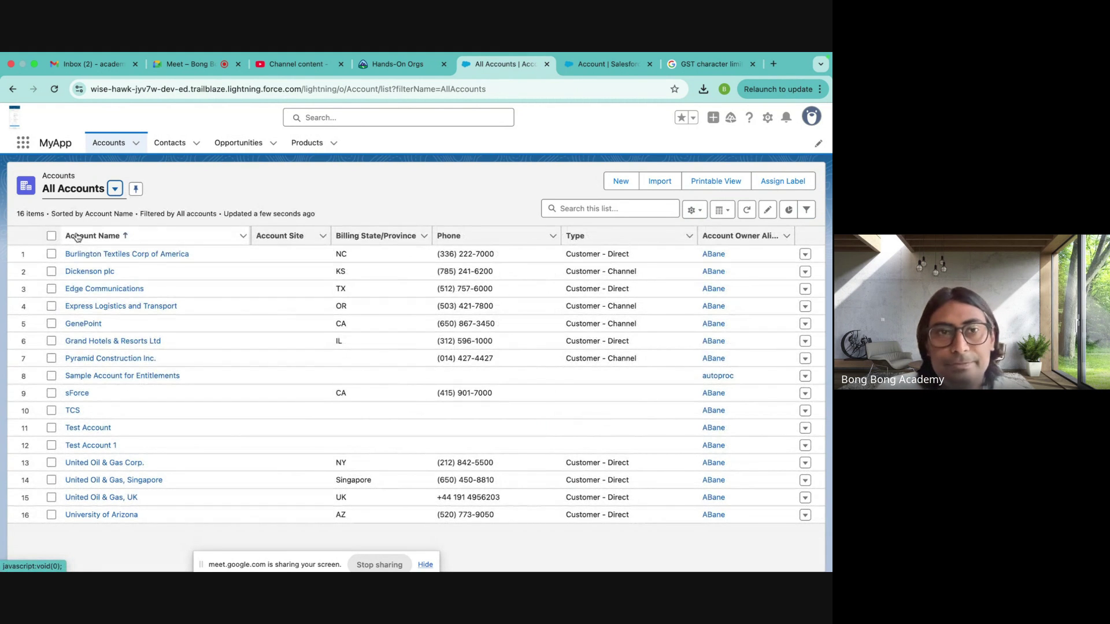
left_click(81, 195)
left_click(86, 256)
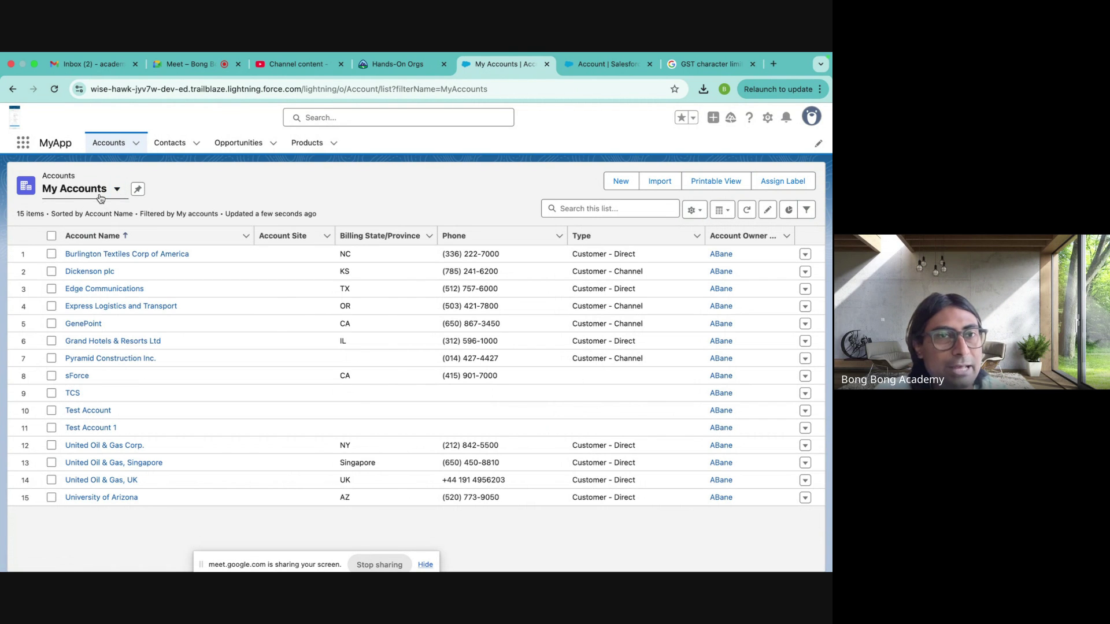
left_click(113, 189)
left_click(82, 275)
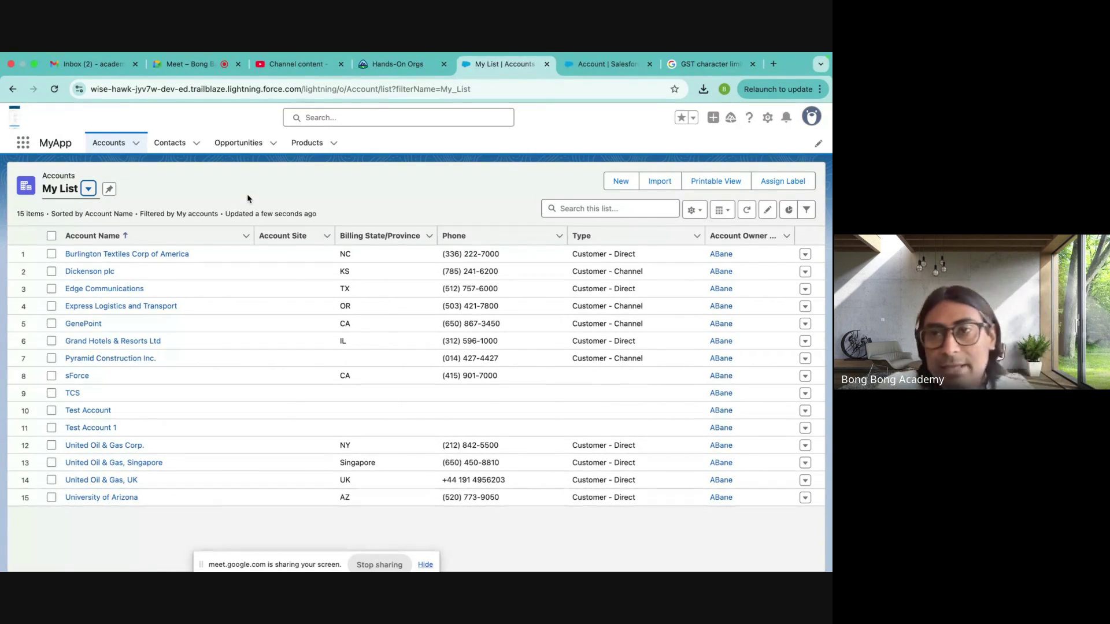
- Drop Account Site, Billing State/Province and Account Owner Alias columns from My List and add Active
left_click(708, 212)
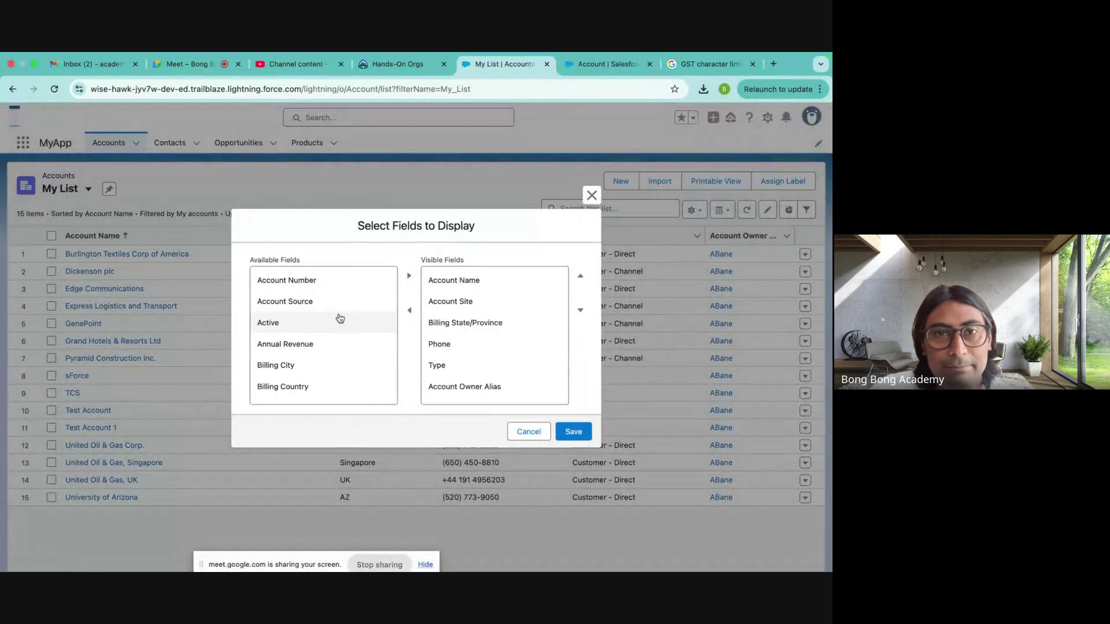
left_click(447, 302)
left_click(408, 313)
left_click(457, 302)
left_click(408, 313)
left_click(455, 344)
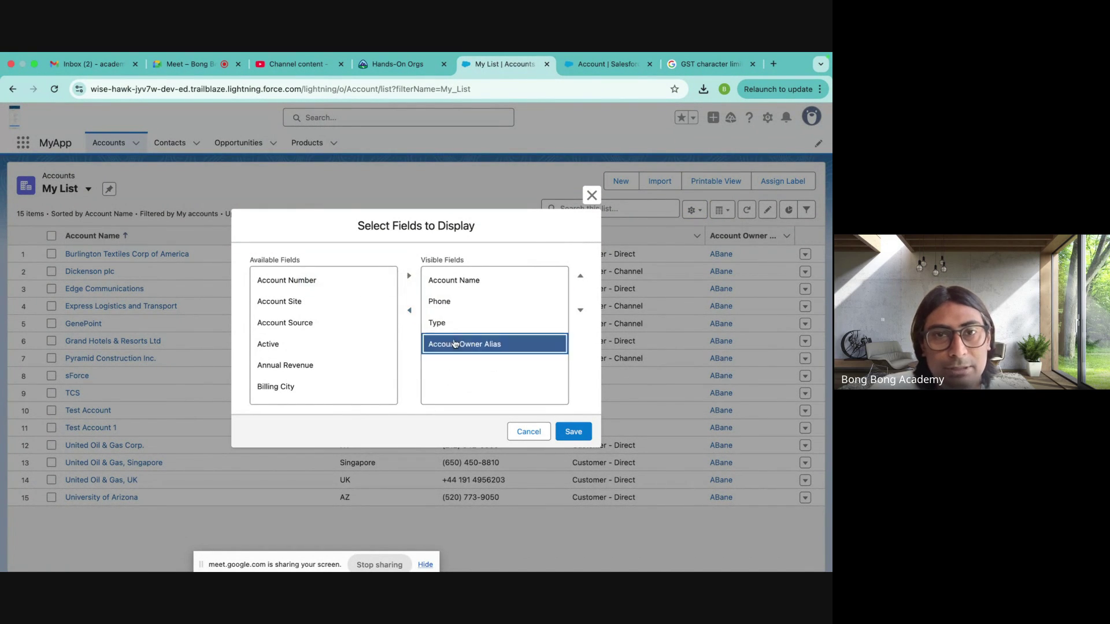
left_click(409, 310)
left_click(317, 365)
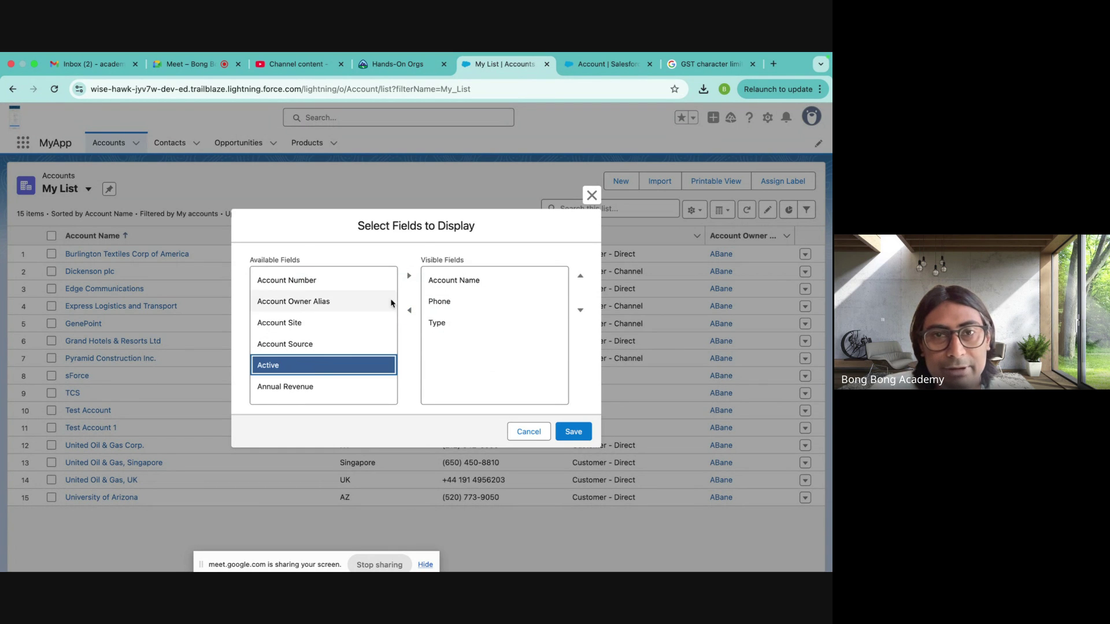
left_click(408, 277)
left_click(573, 431)
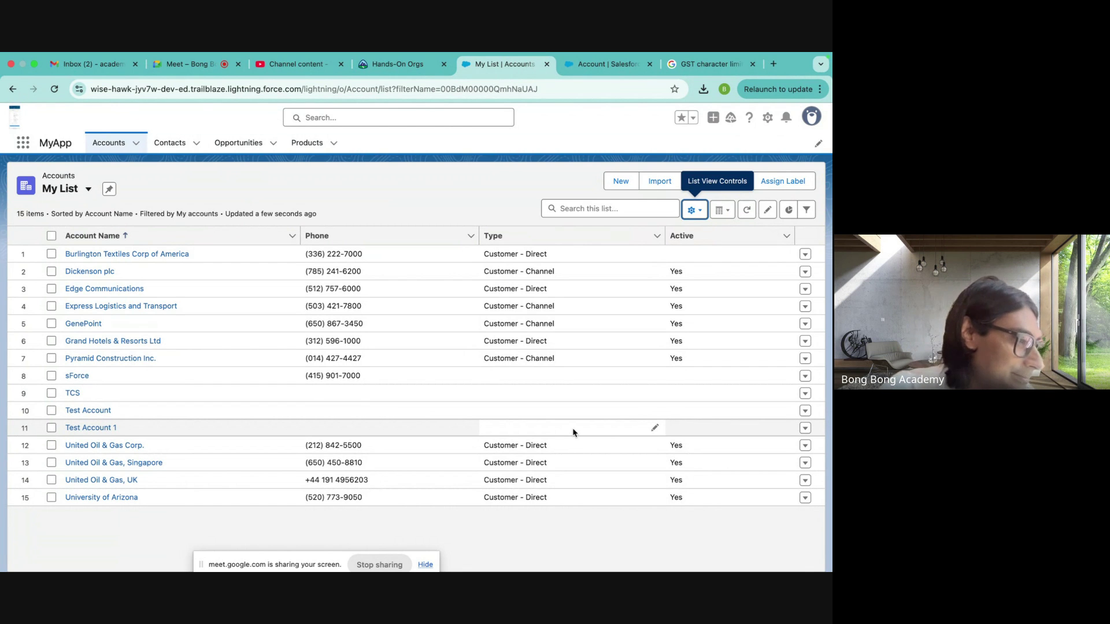
left_click(88, 189)
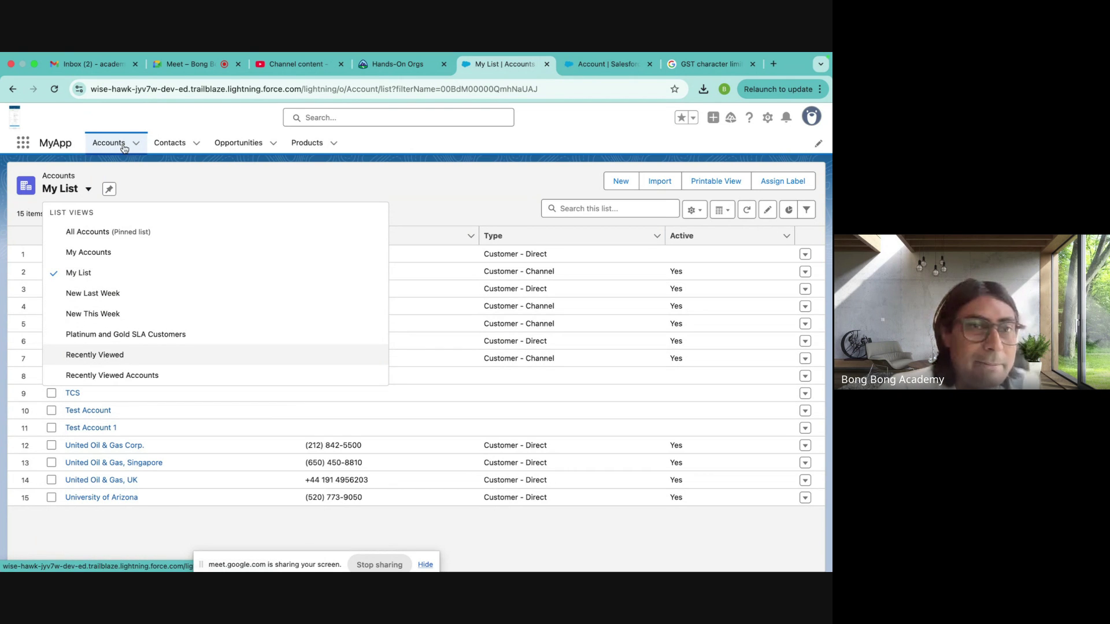
- Add an Active equals Yes filter to My List and save it, leaving 10 accounts
left_click(140, 203)
left_click(806, 209)
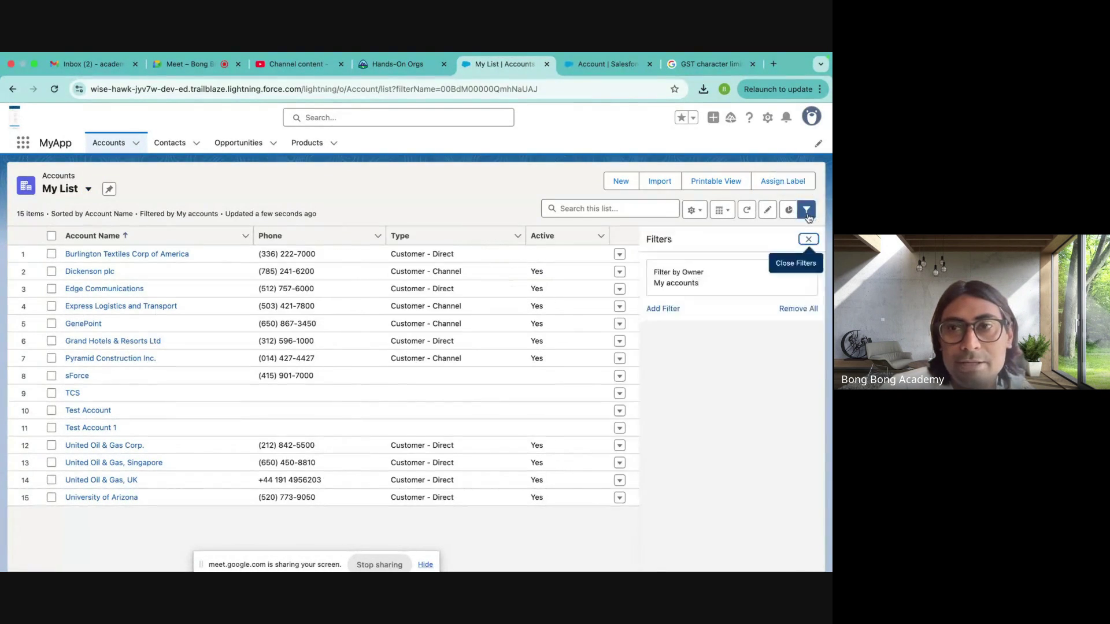
left_click(673, 314)
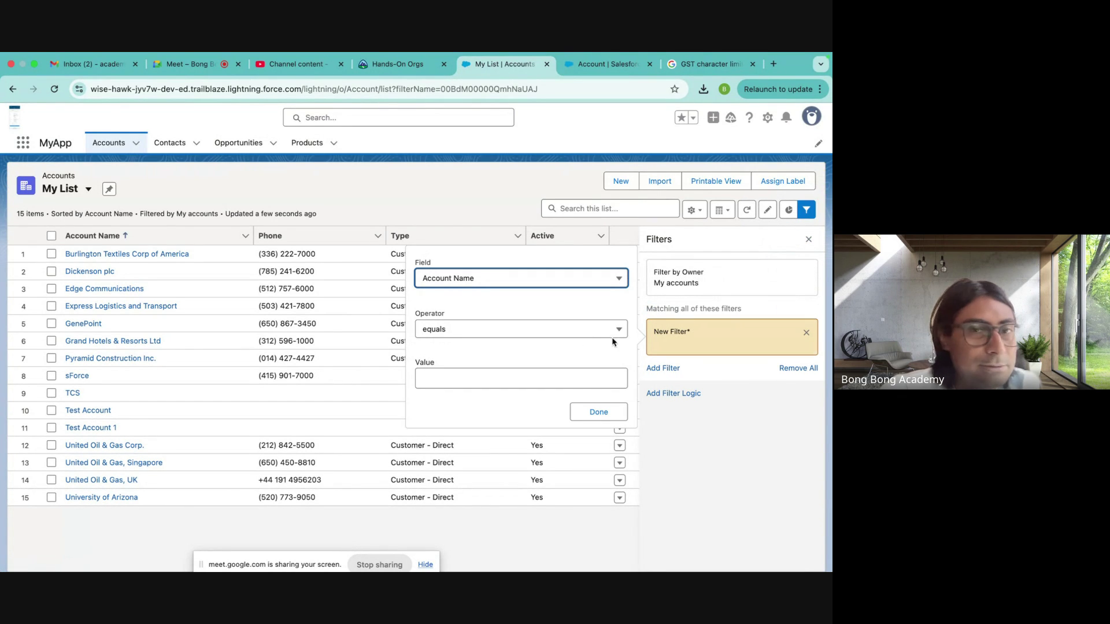
left_click(466, 280)
left_click(454, 401)
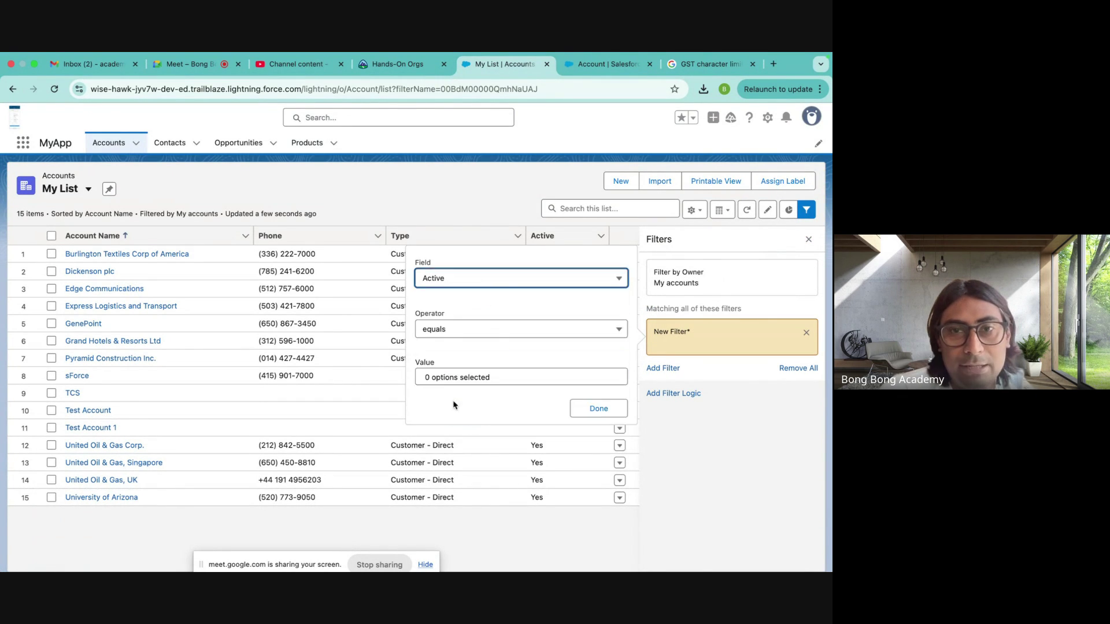
left_click(479, 378)
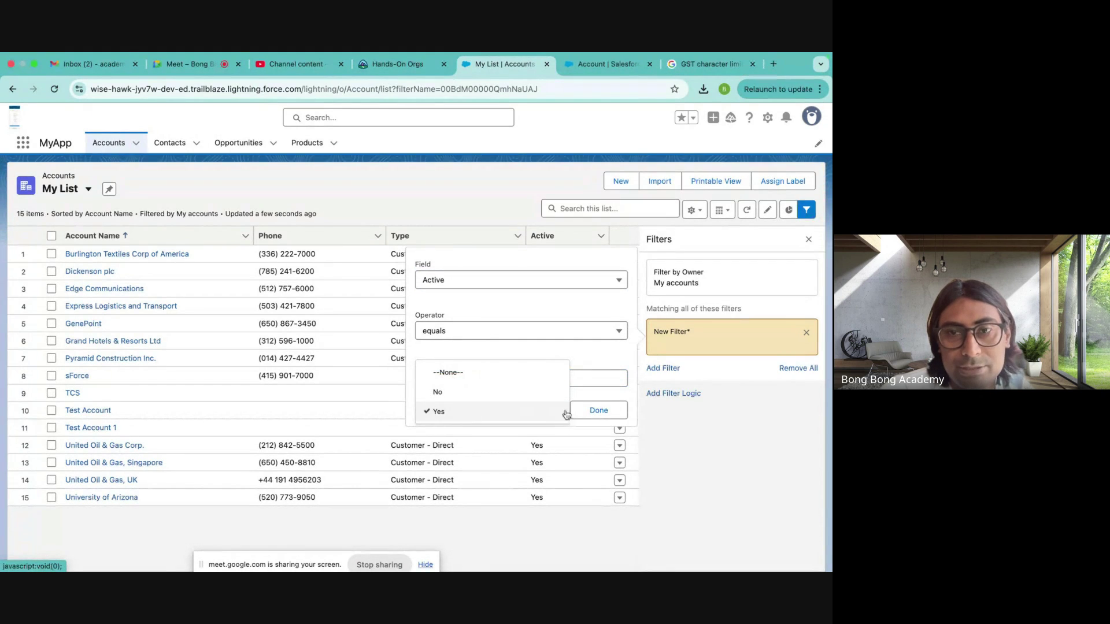
left_click(599, 411)
left_click(789, 241)
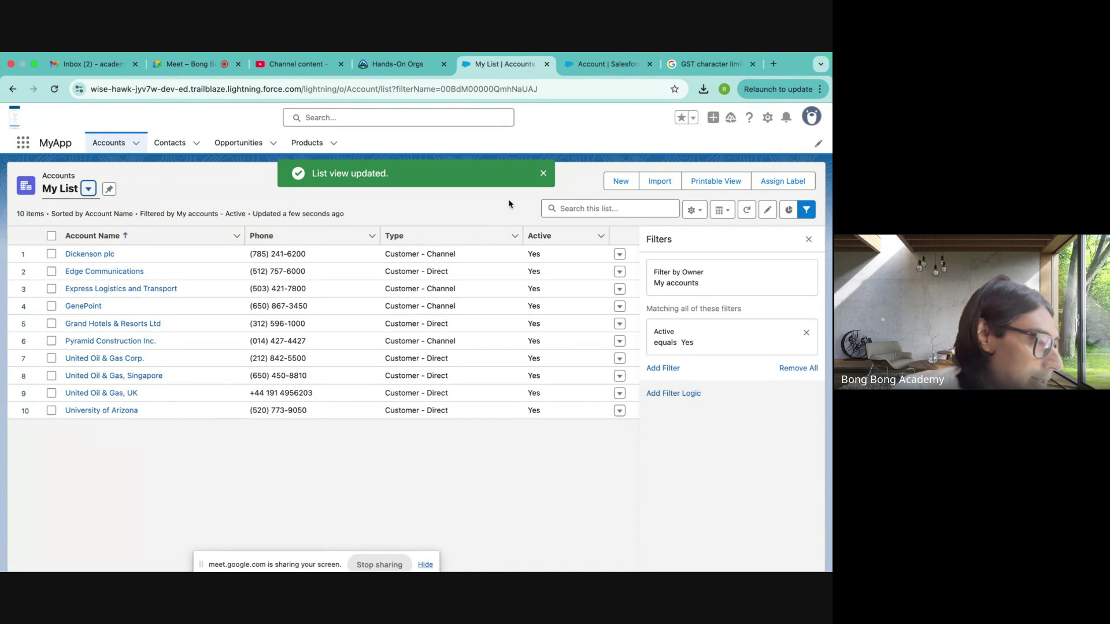
left_click(88, 188)
left_click(694, 210)
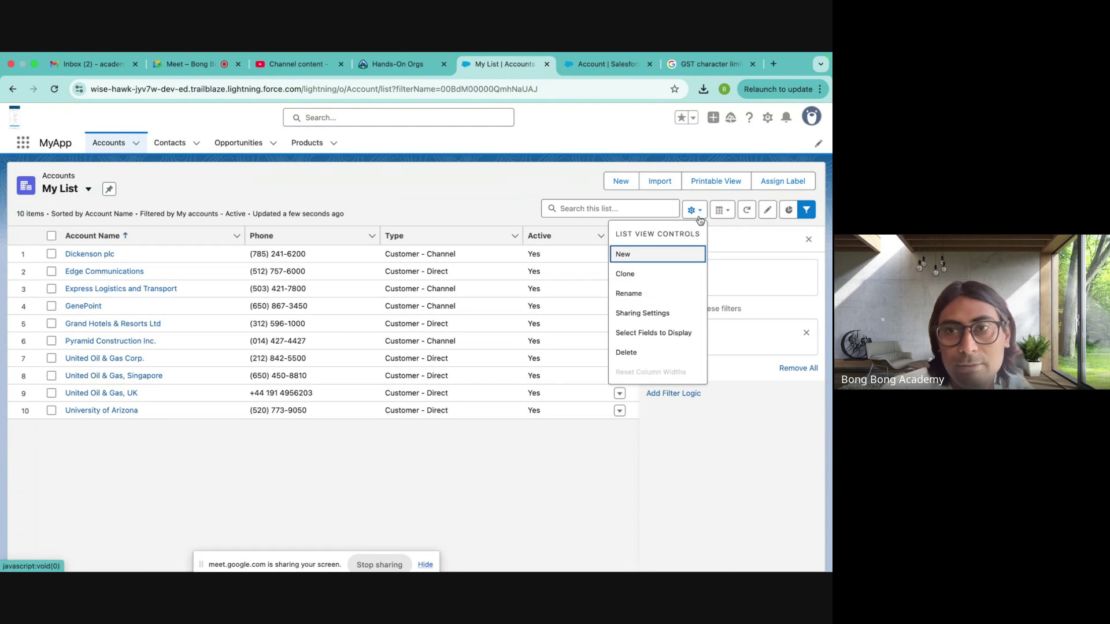
- Rename the My List account view to 'Active Accounts'
left_click(626, 297)
triple_click(274, 289)
type("Active Account")
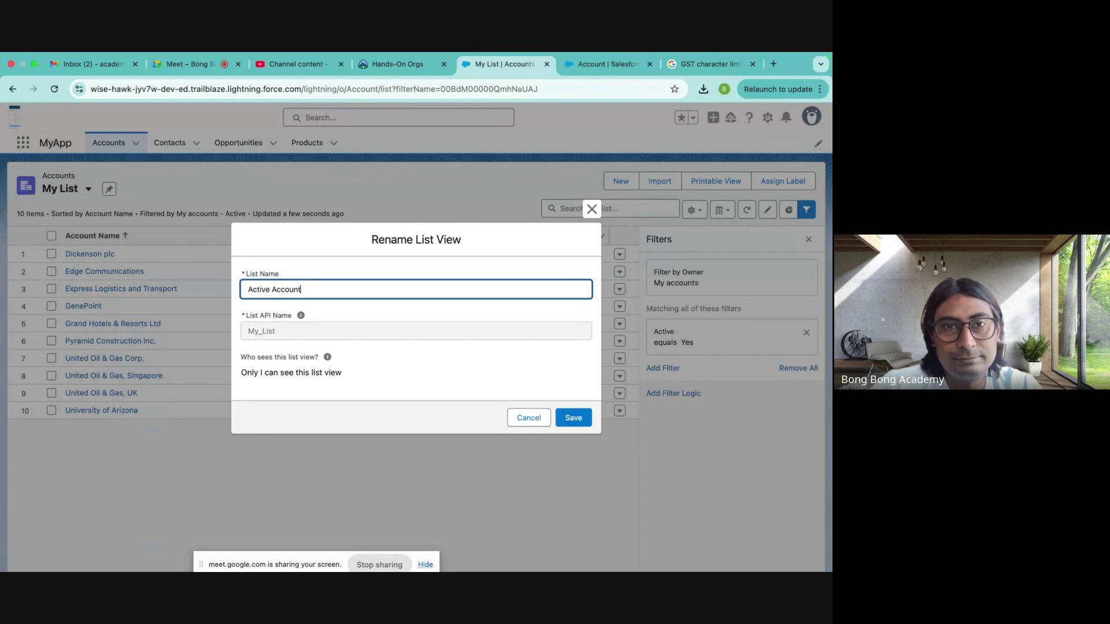
left_click(590, 412)
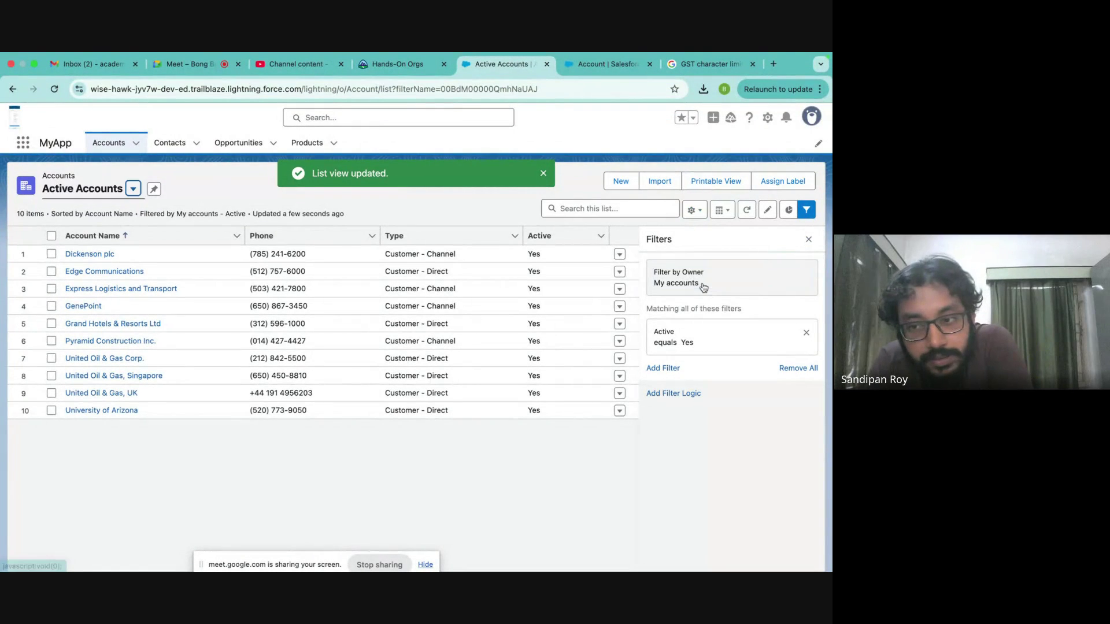
- Set the view's owner filter to All accounts, save it, and close the Filters panel
left_click(797, 277)
left_click(420, 250)
left_click(598, 316)
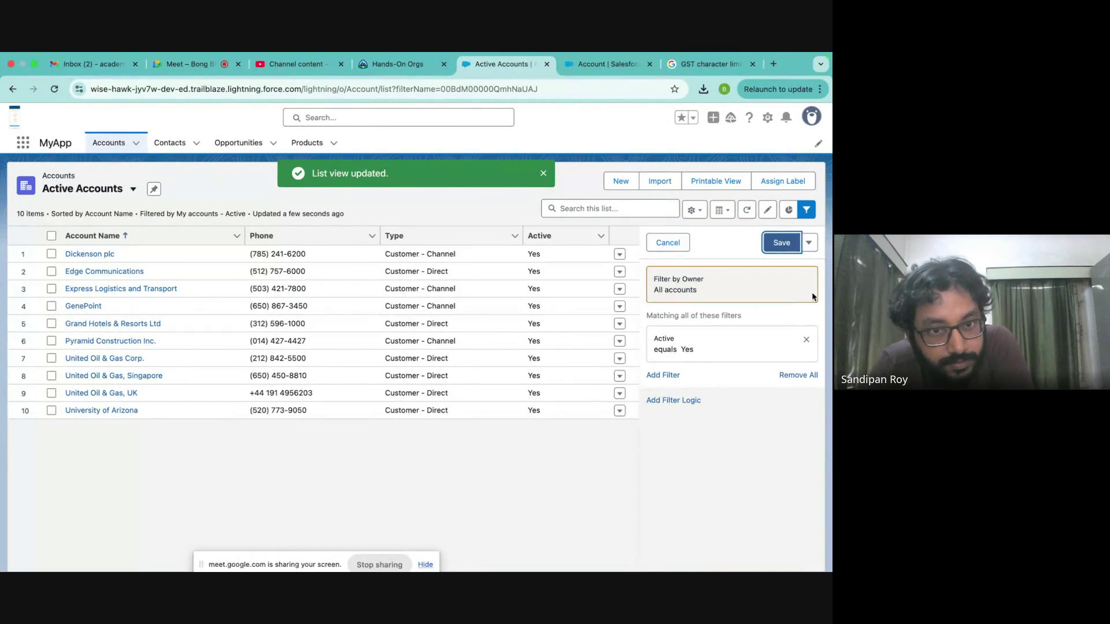
left_click(778, 243)
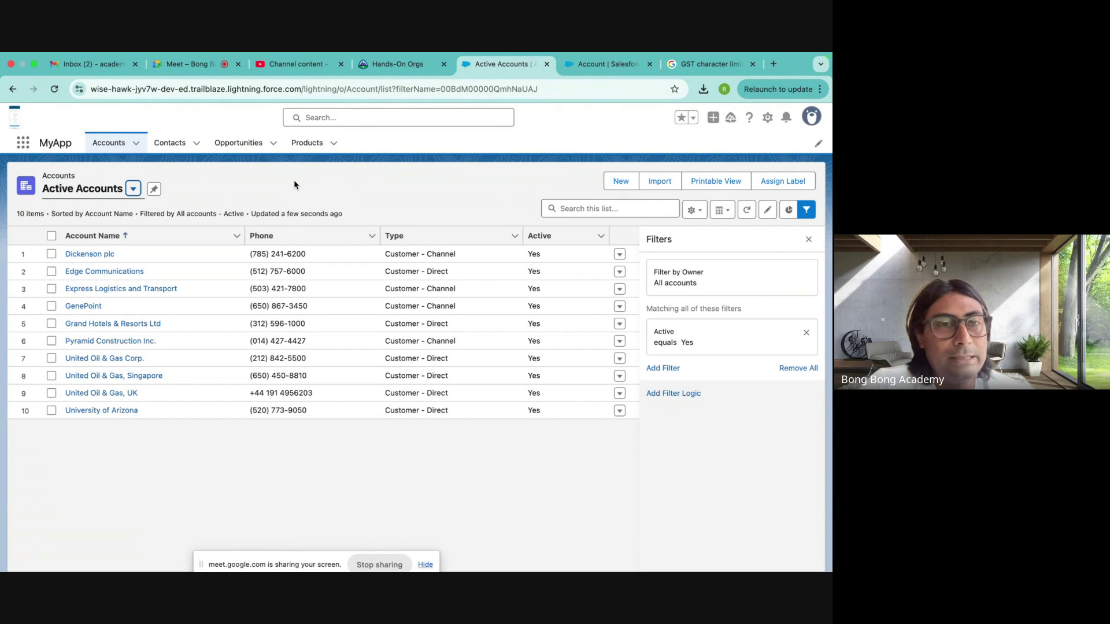
left_click(133, 189)
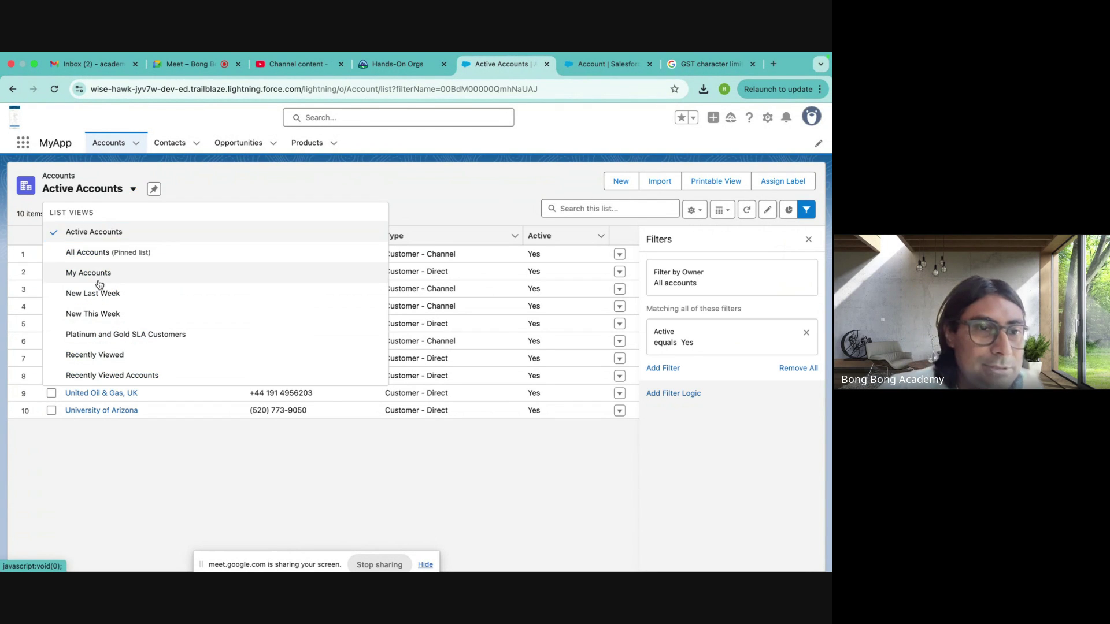
left_click(80, 239)
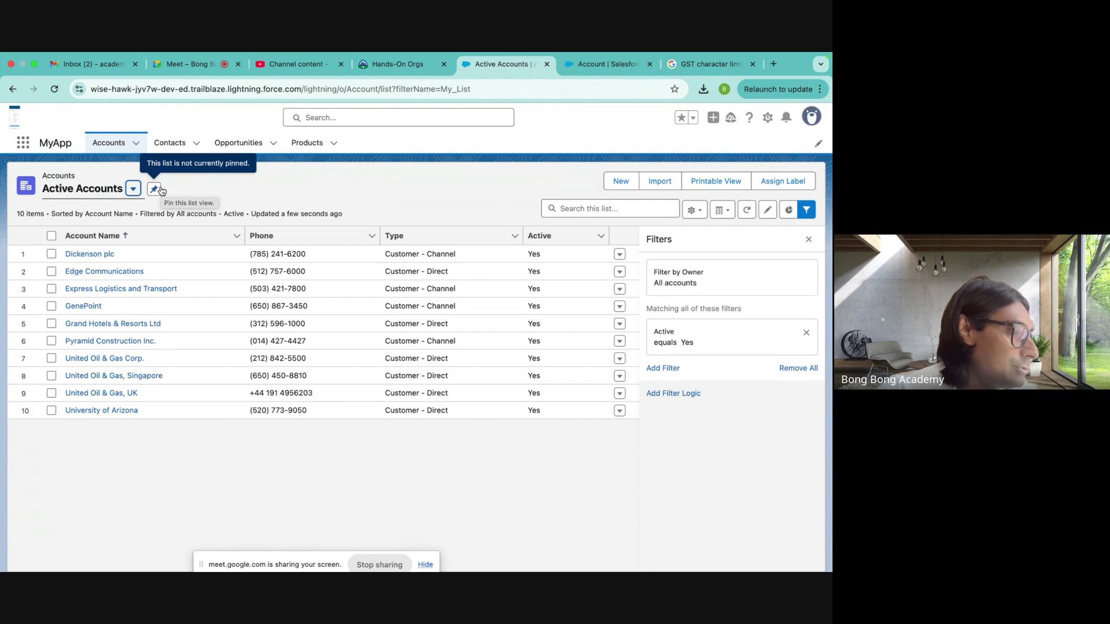
left_click(808, 240)
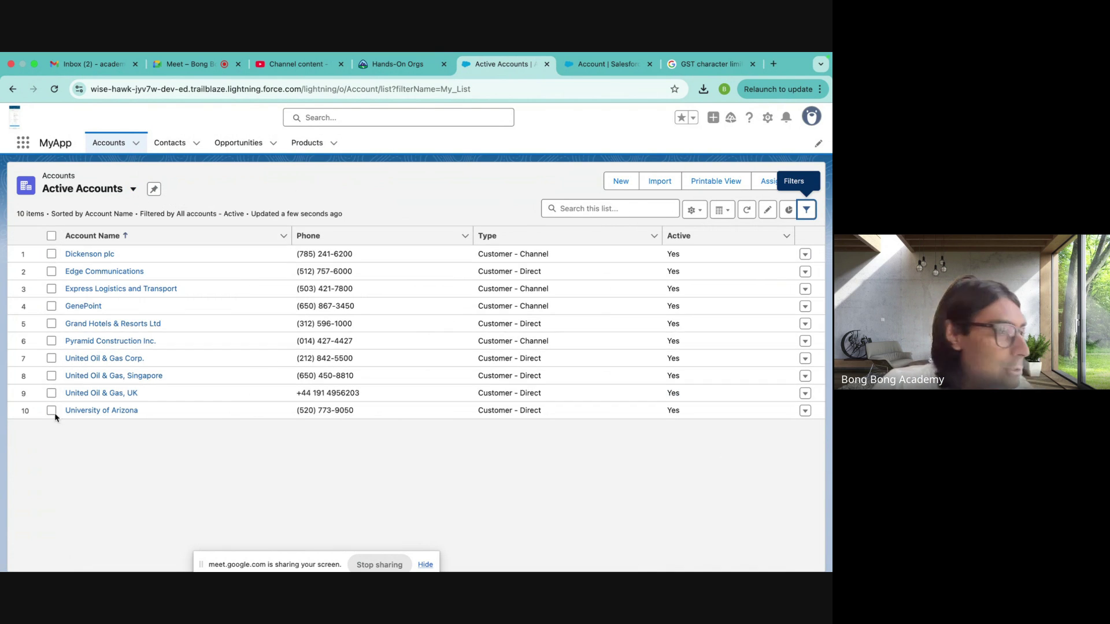
- Back out of new-account, edit and delete actions on Dickenson plc without changes
left_click(620, 181)
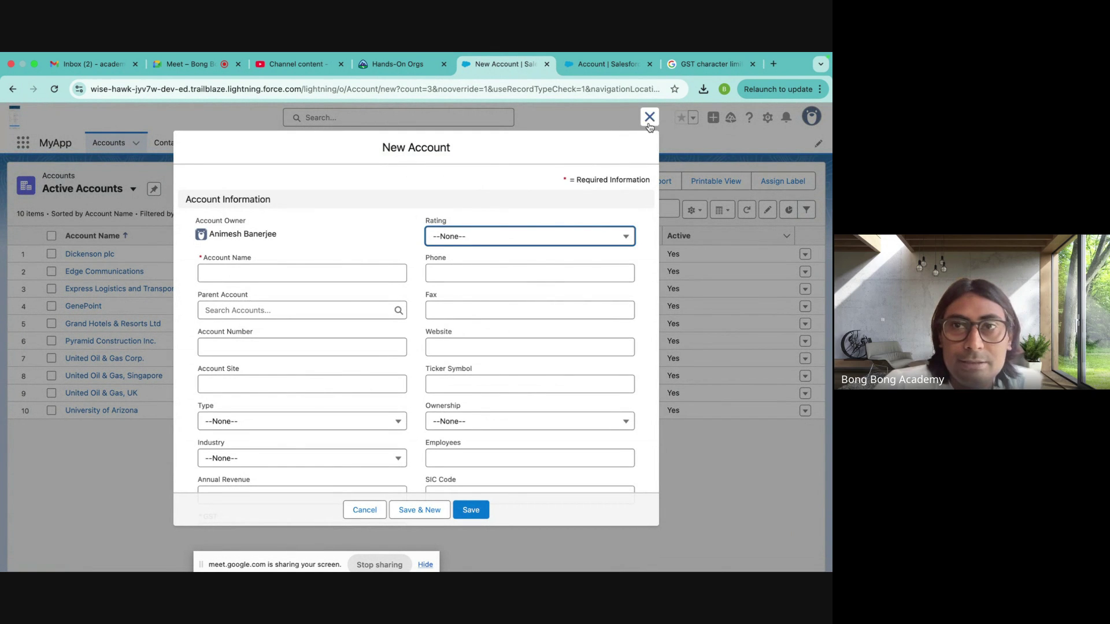
left_click(649, 116)
left_click(91, 255)
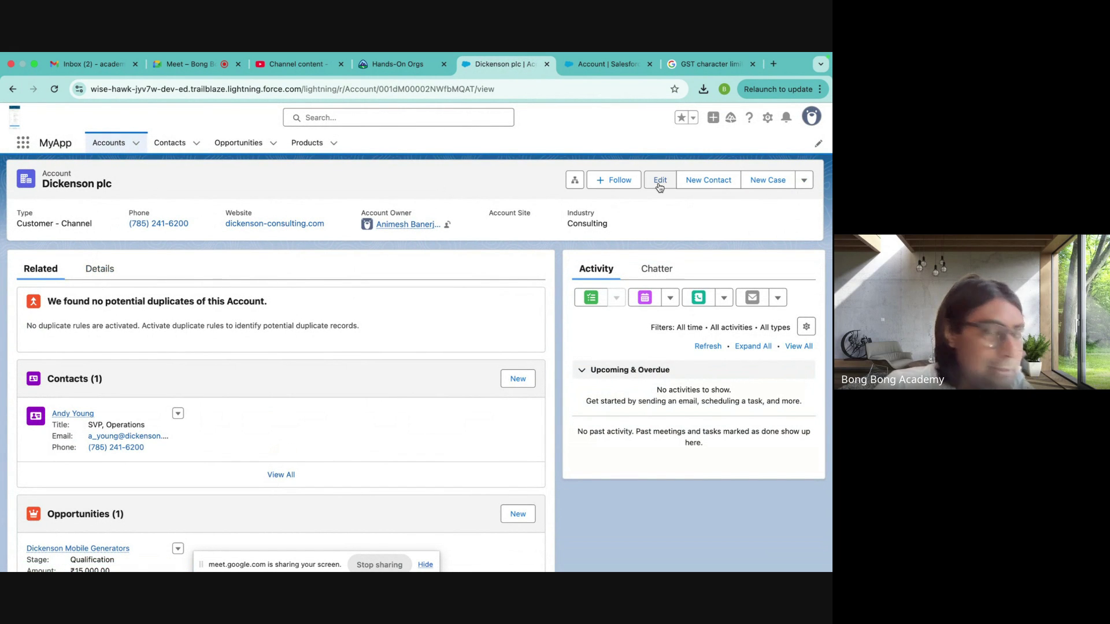
left_click(659, 181)
left_click(649, 118)
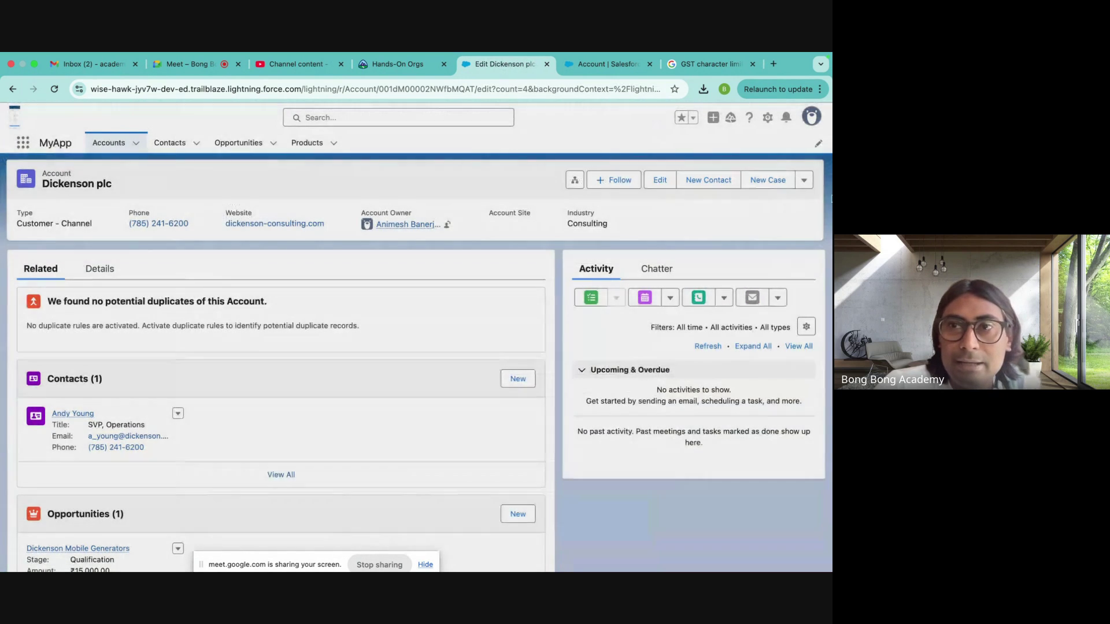
left_click(803, 181)
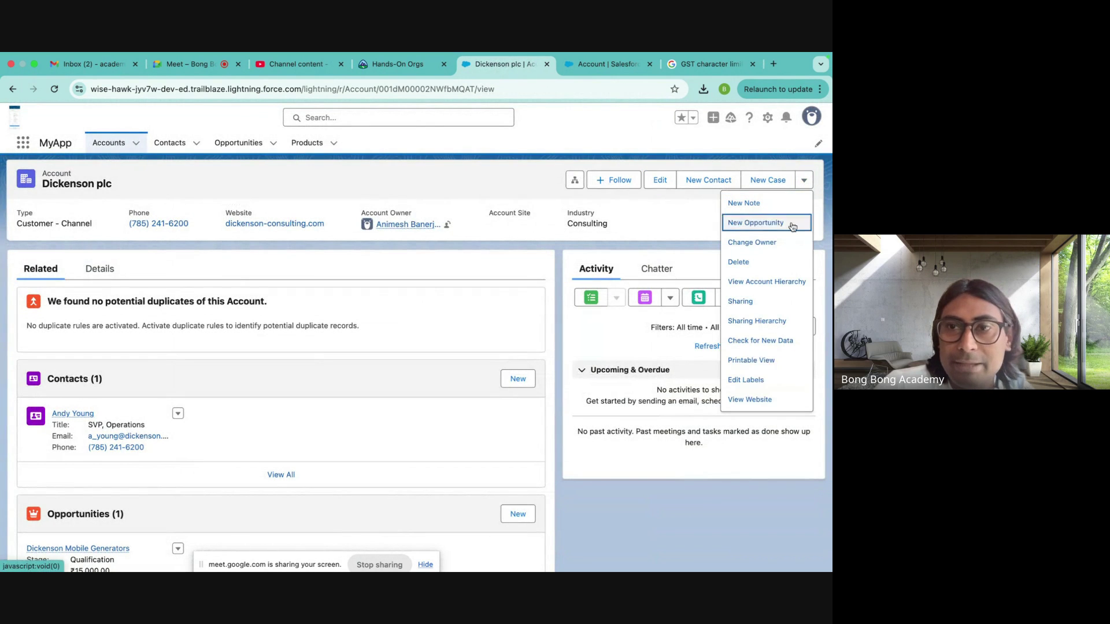
left_click(739, 261)
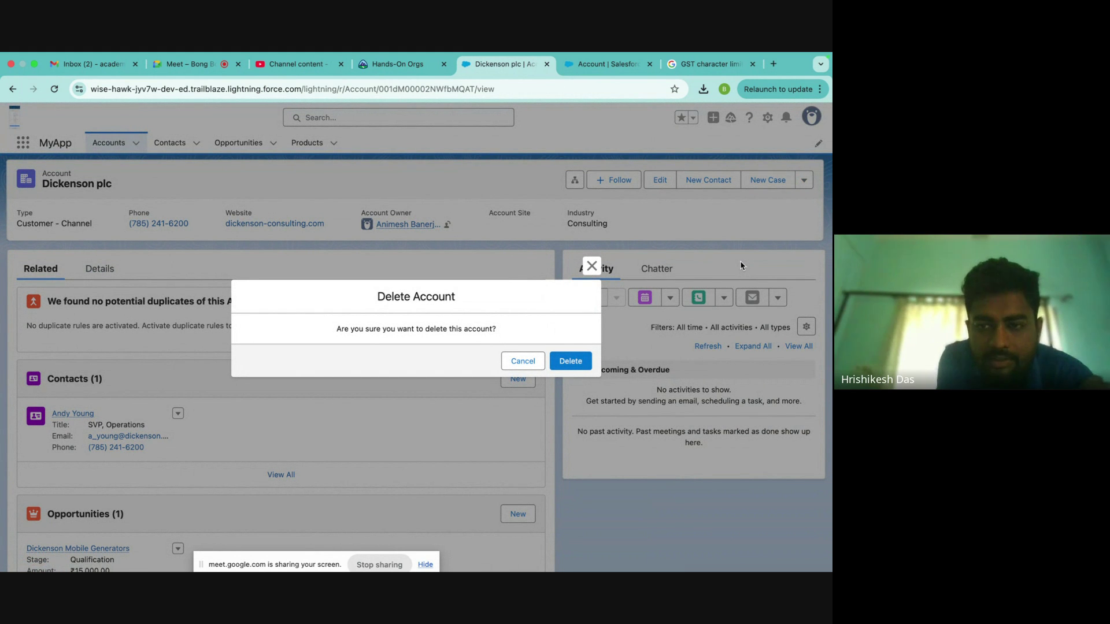
left_click(590, 267)
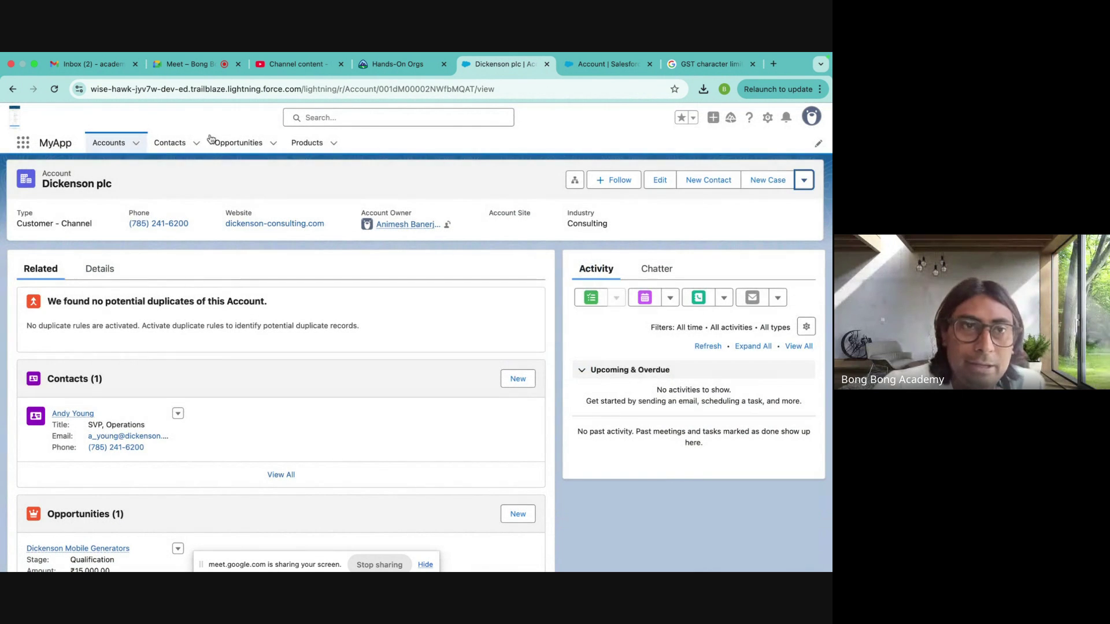
- Delete Test Account 1 from the accounts list
left_click(108, 143)
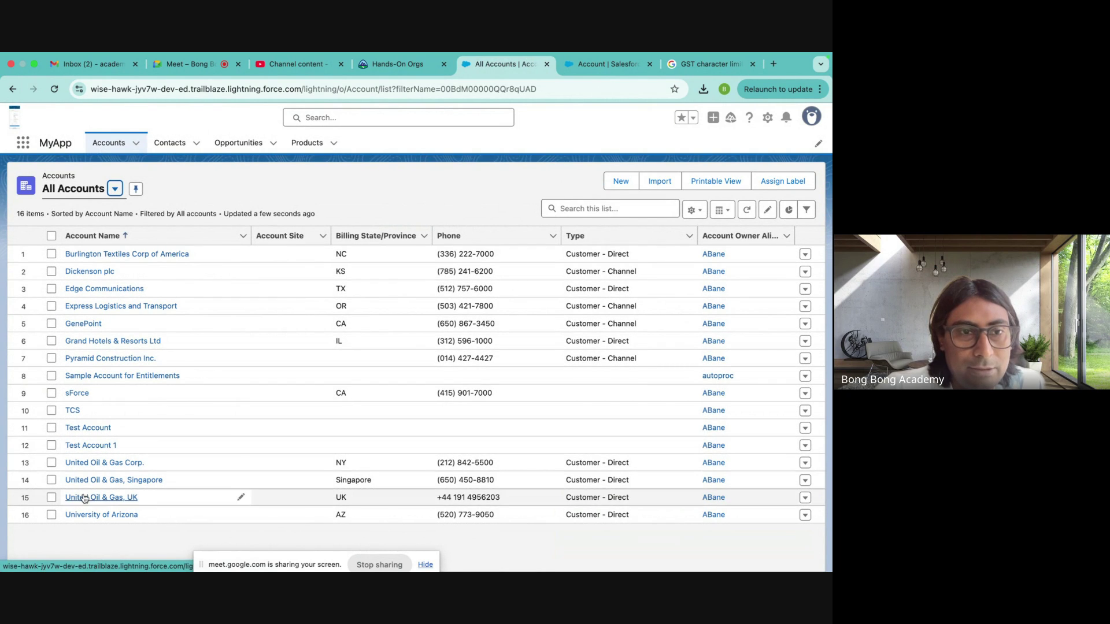
left_click(804, 446)
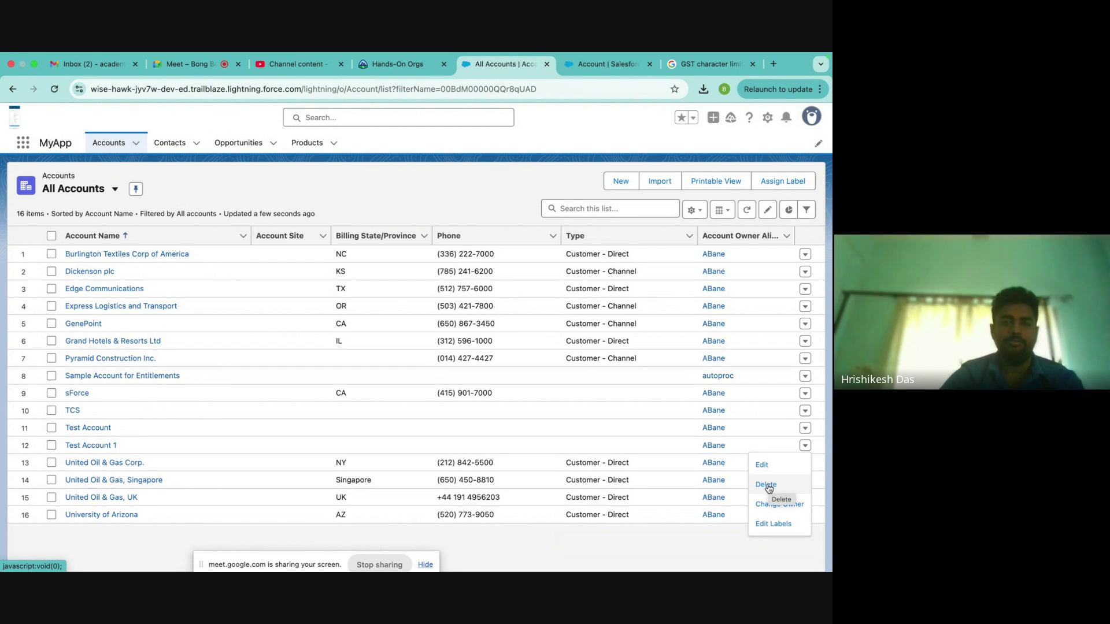
left_click(766, 486)
left_click(572, 359)
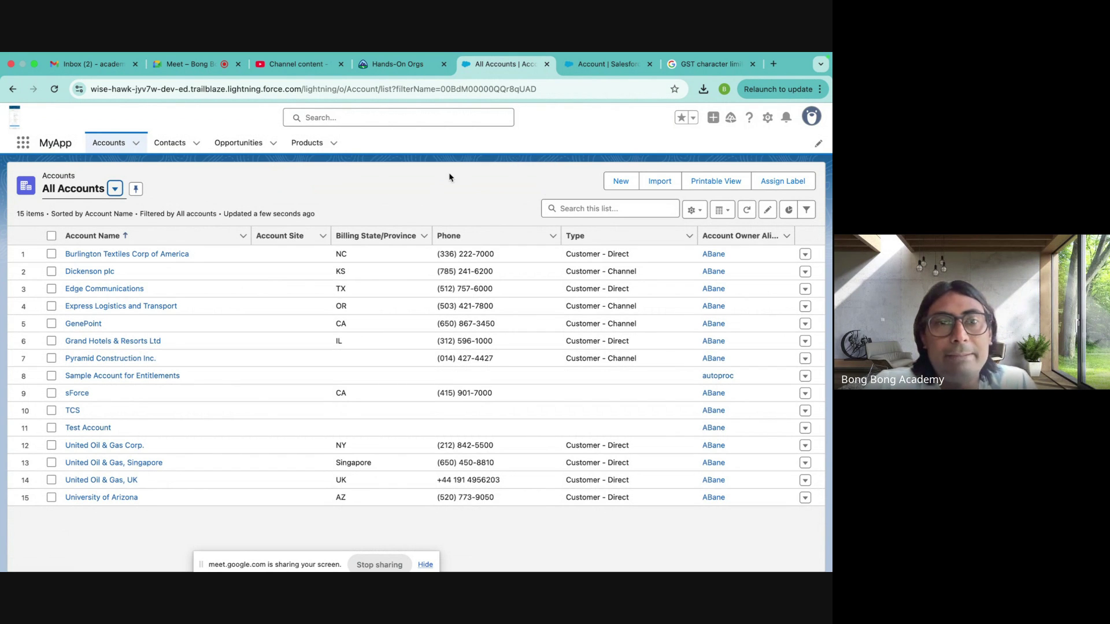
- Discard a new contact form and open the Burlington Textiles Corp of America account
left_click(165, 146)
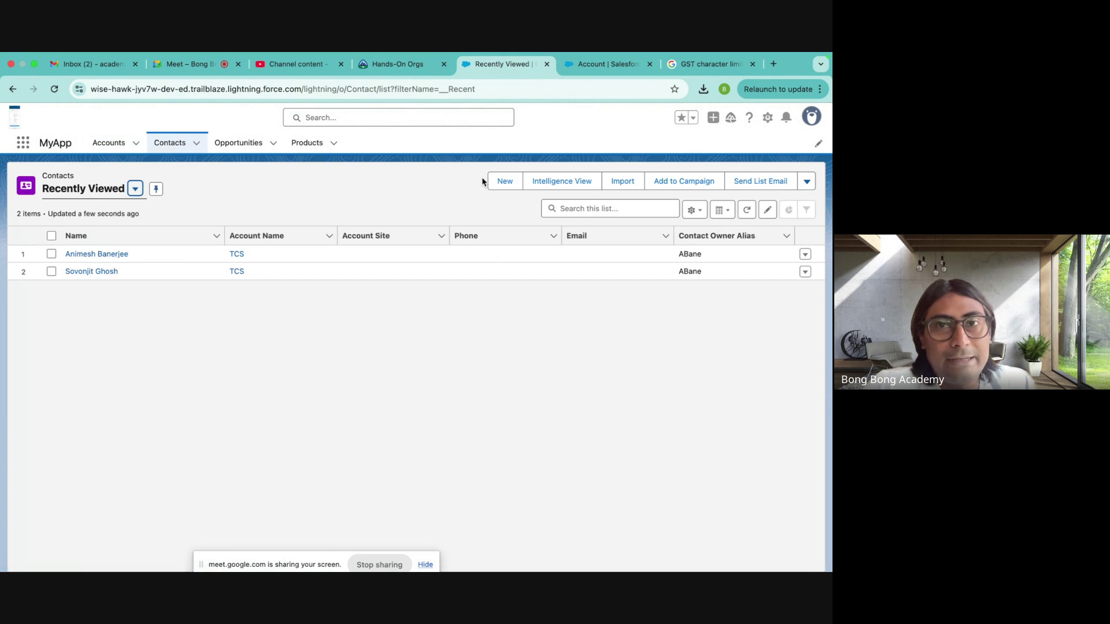
left_click(494, 183)
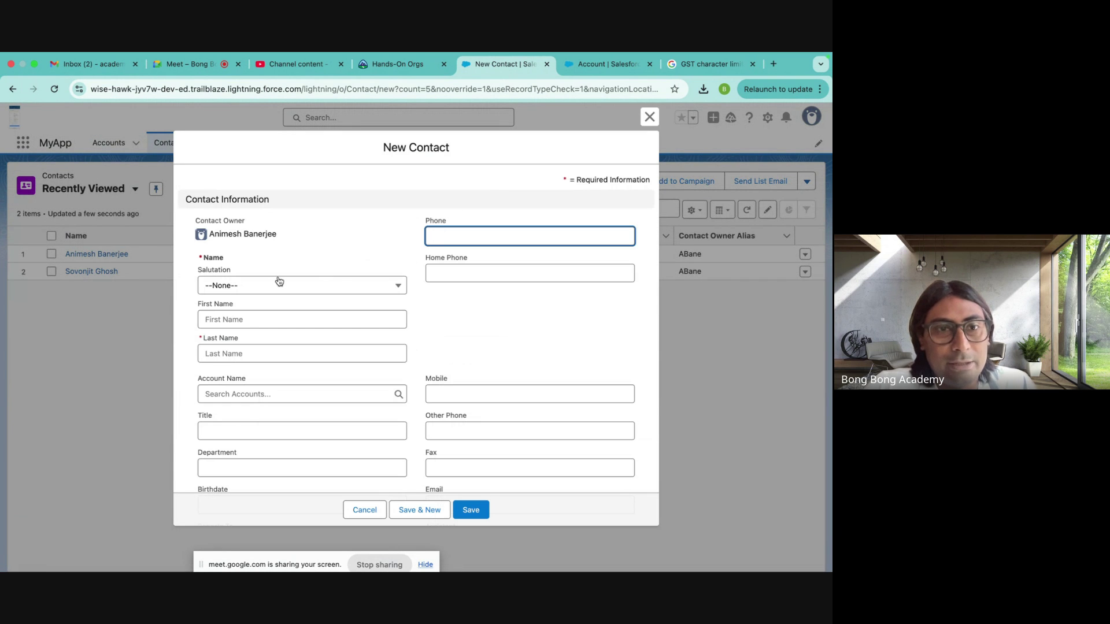
left_click(211, 392)
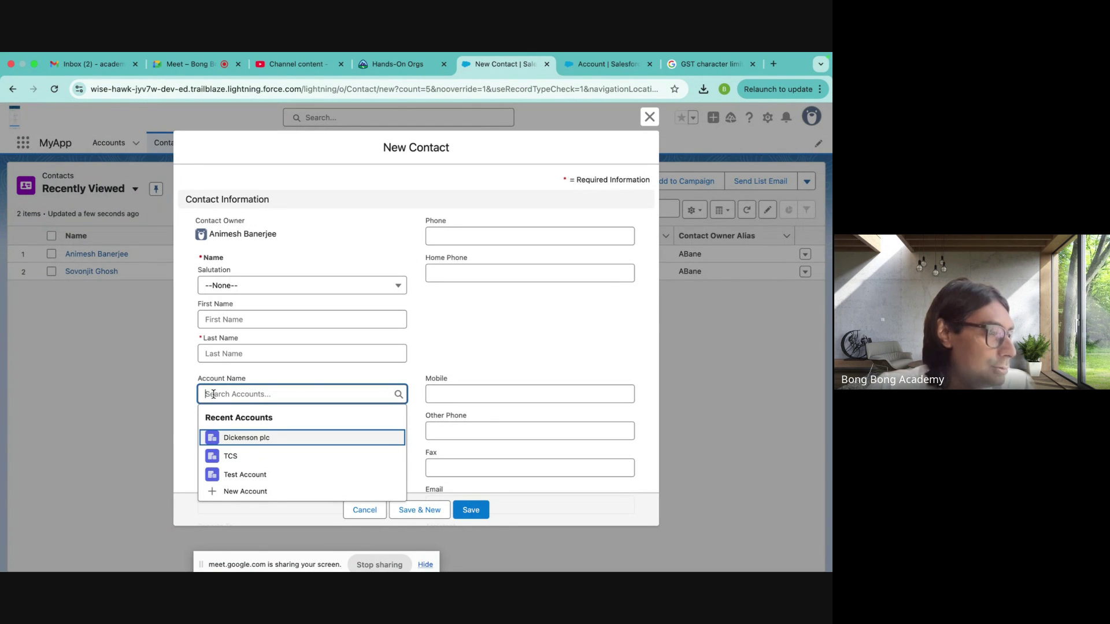
left_click(649, 117)
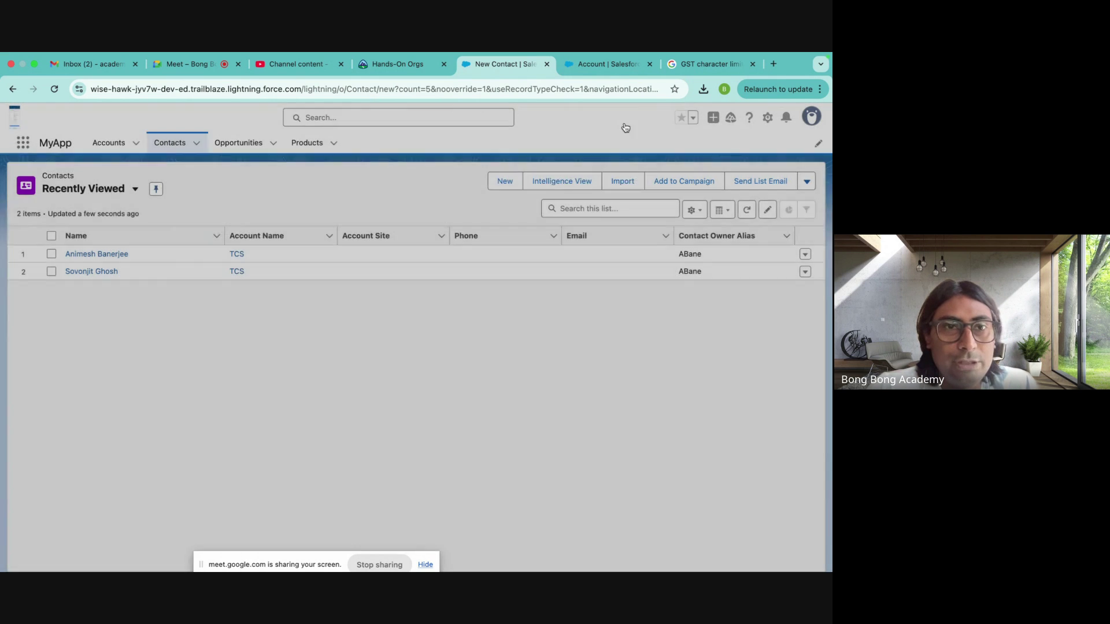
left_click(116, 148)
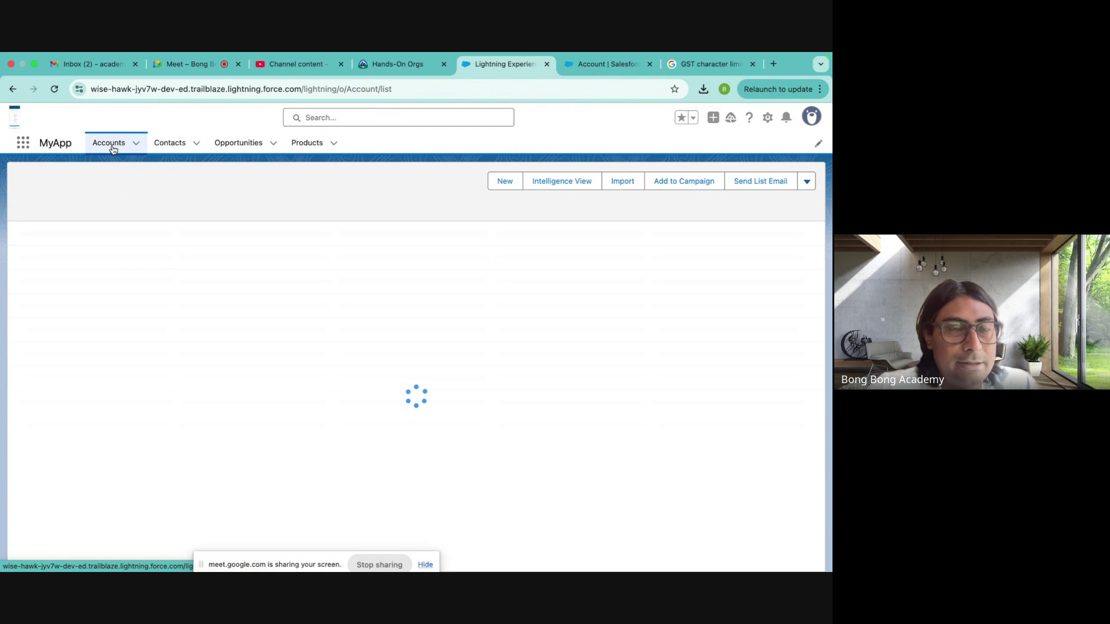
left_click(130, 258)
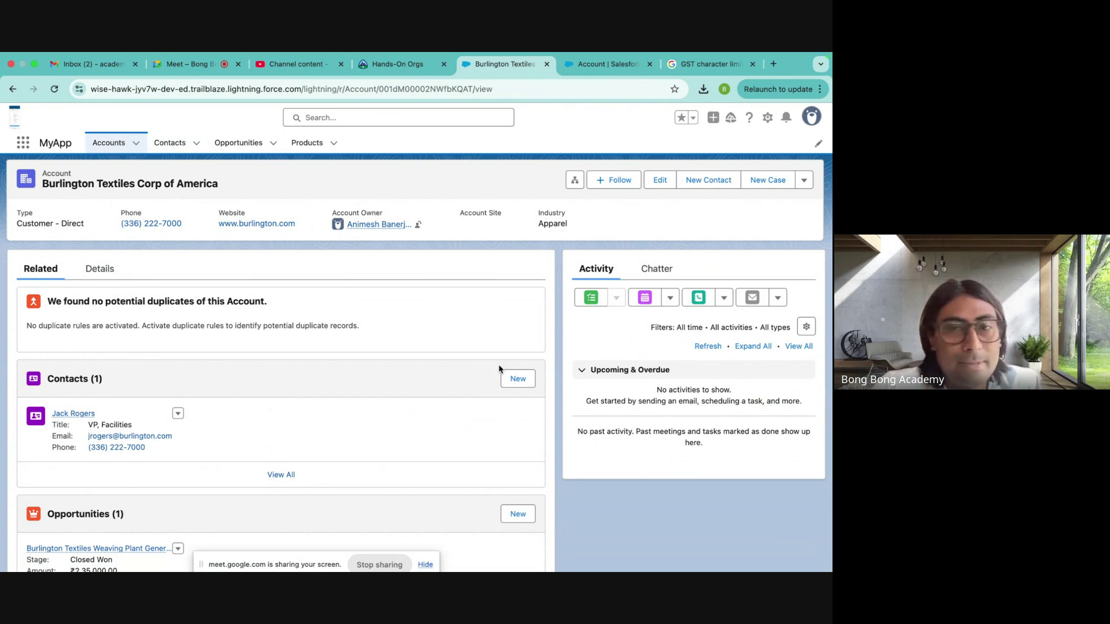
- Create contact 'Test Employee' under Burlington Textiles and go to the Contacts list
left_click(518, 379)
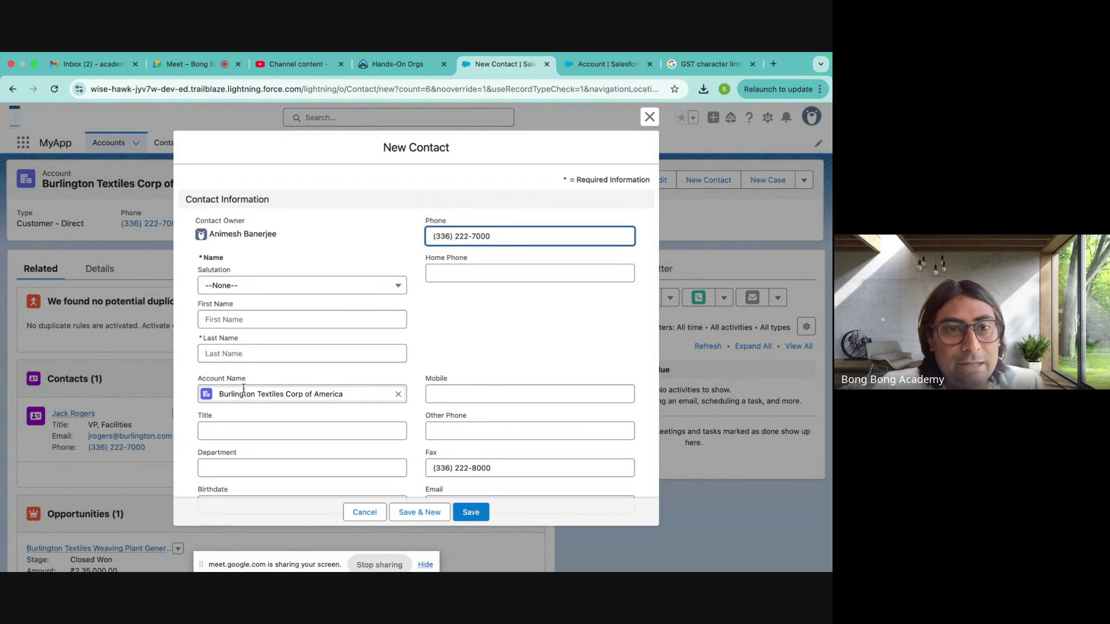
left_click_drag(197, 382, 245, 382)
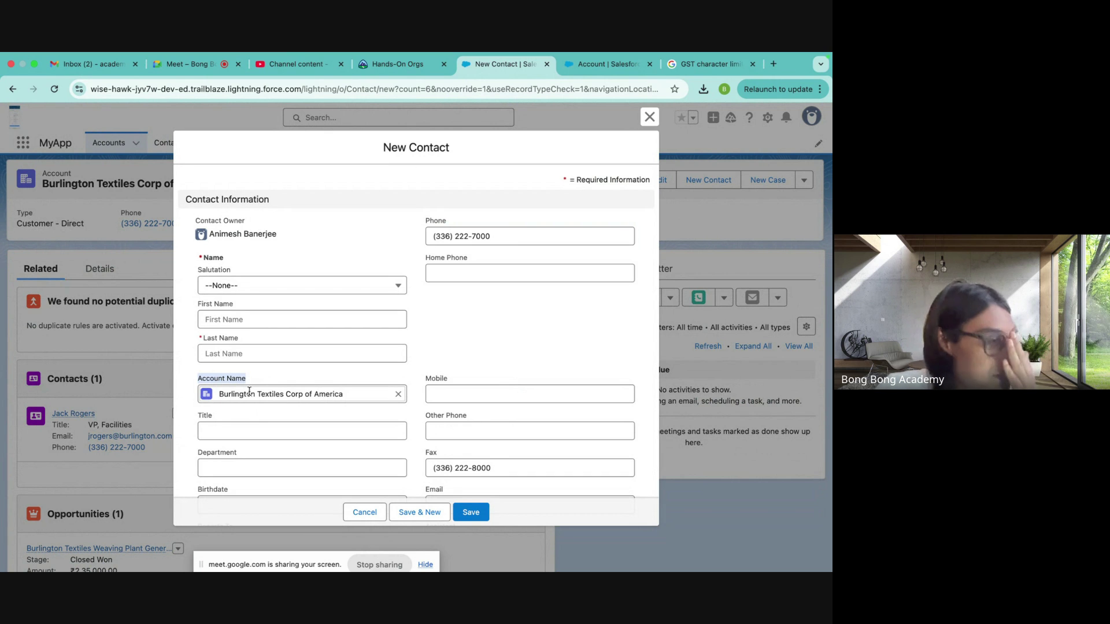
left_click(214, 319)
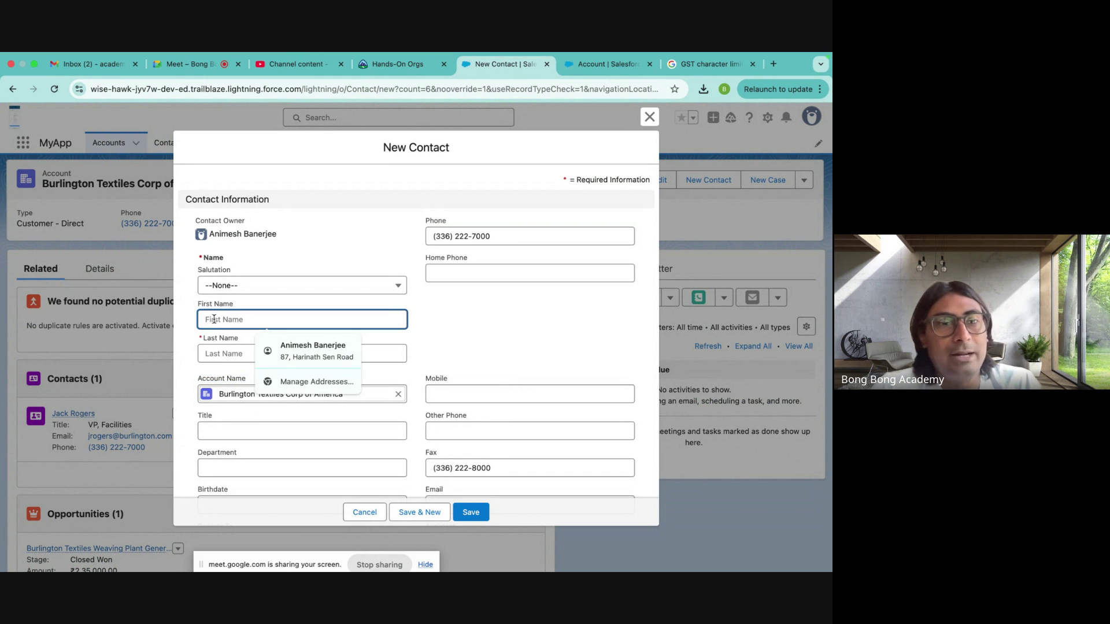
type("Te")
left_click(212, 348)
type("Use")
key("BackSpace")
key("BackSpace")
type("Emp")
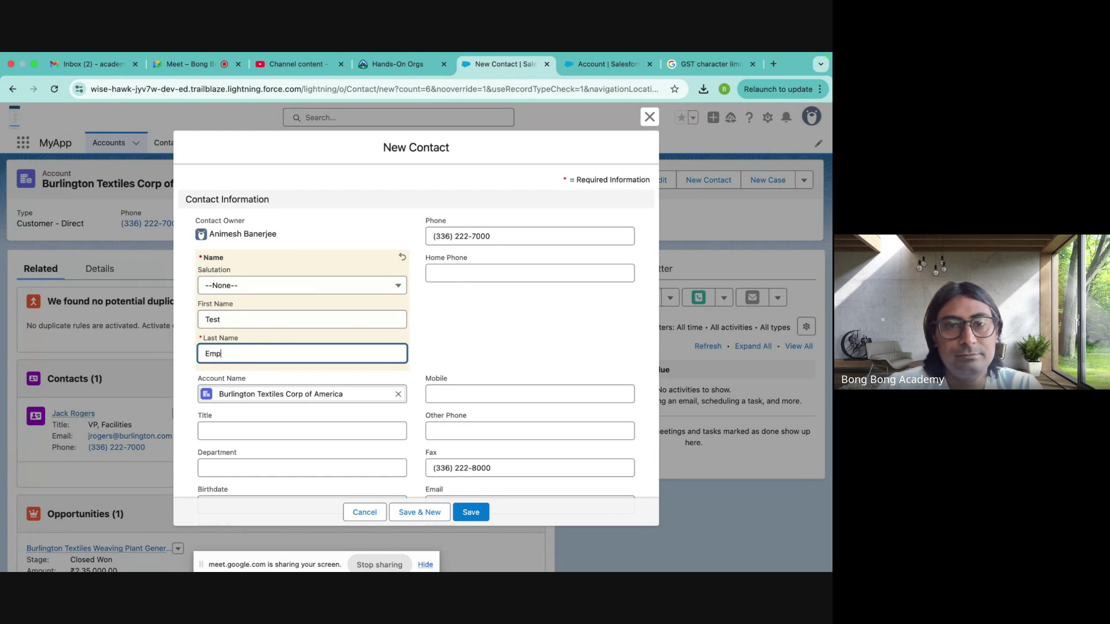
type("loyee")
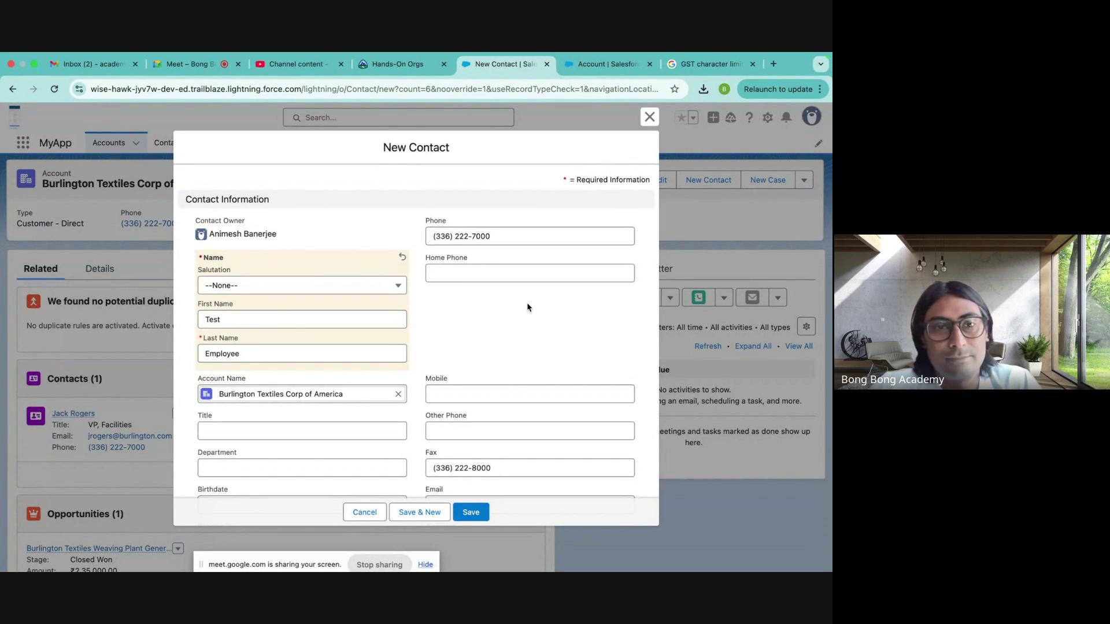
scroll(520, 309, "down", 2)
left_click(460, 509)
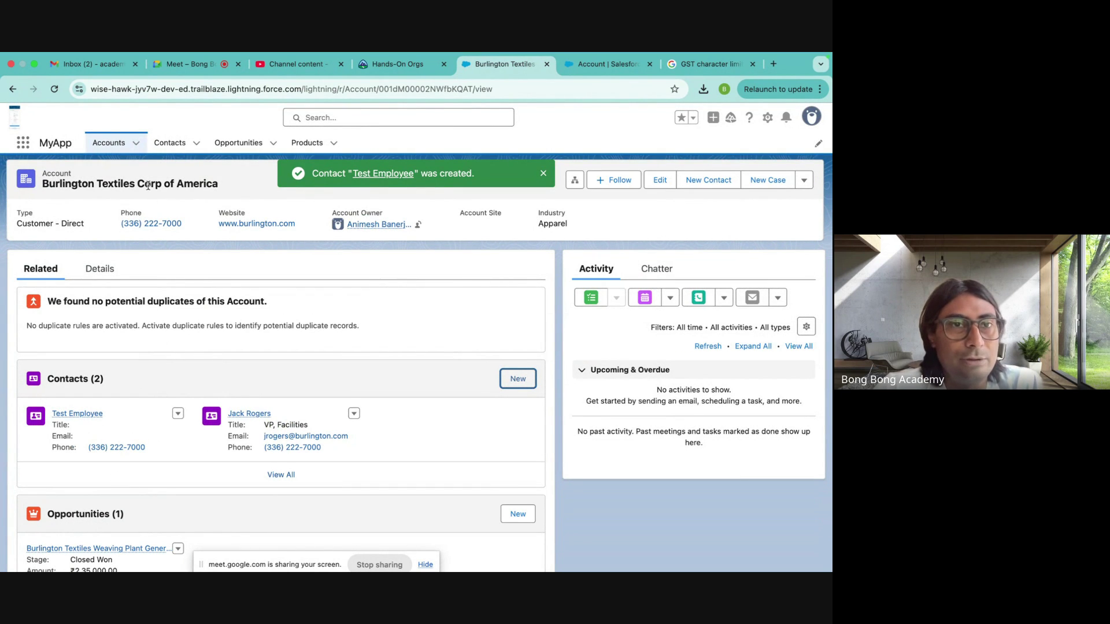
left_click(165, 149)
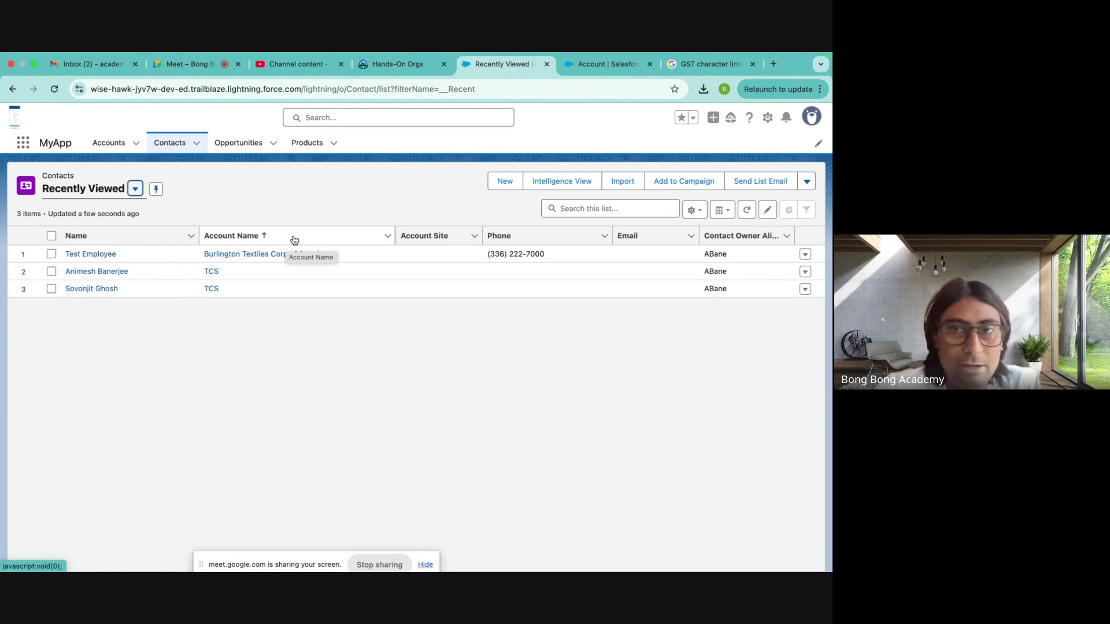
- Save a new contact 'Test Employee2' linked to account Burlington Textiles Corp of America
left_click(499, 181)
left_click(278, 319)
type("Test")
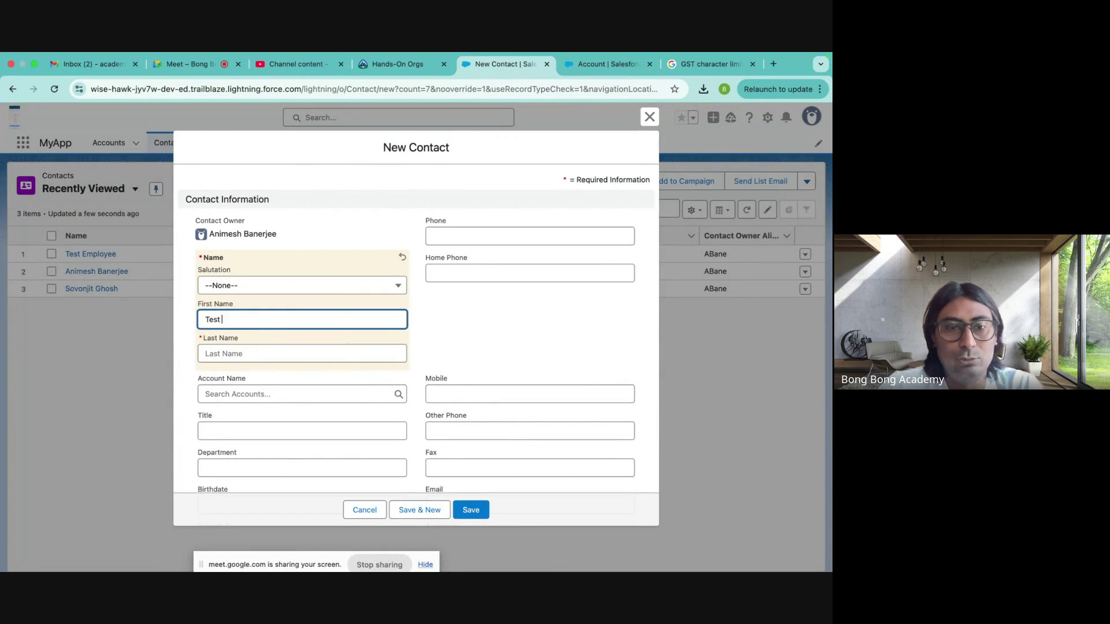
left_click(268, 347)
type("Emp")
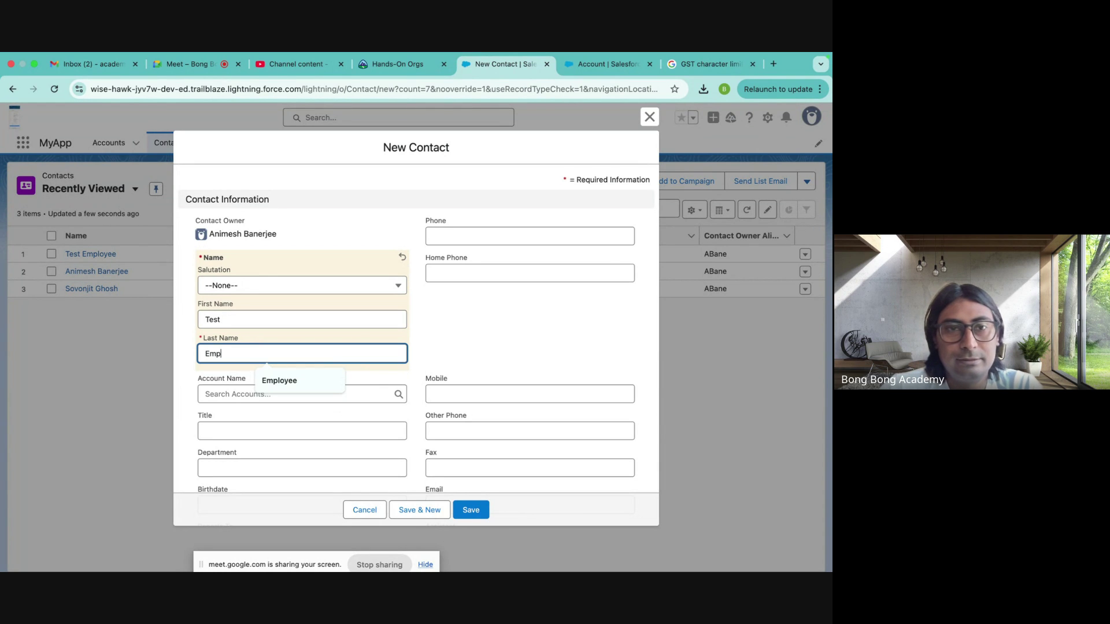
type("loyee2")
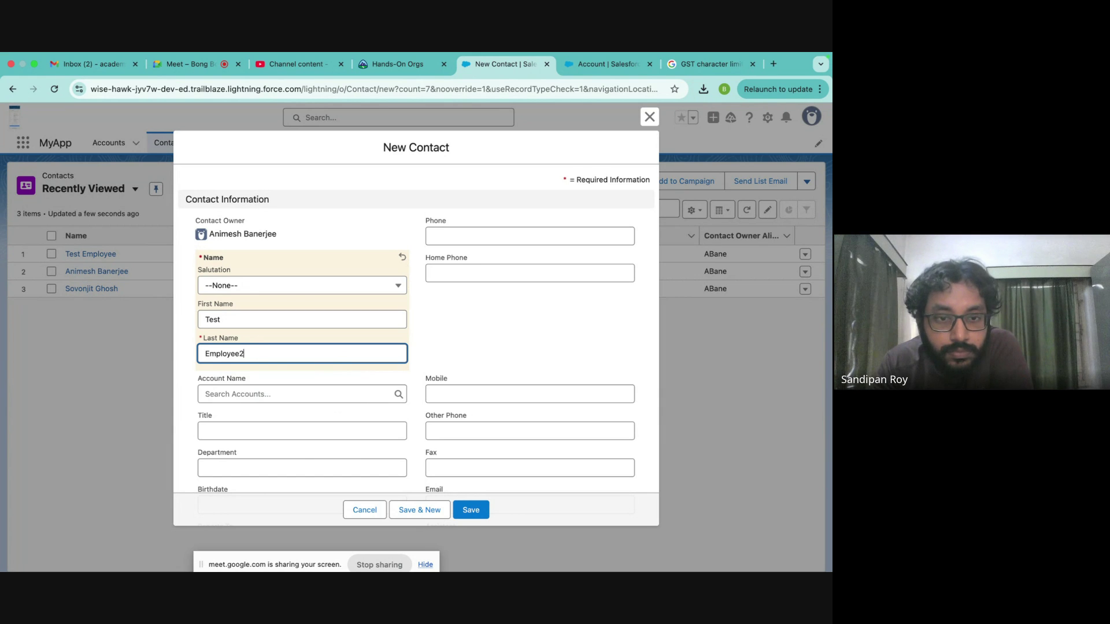
left_click(246, 394)
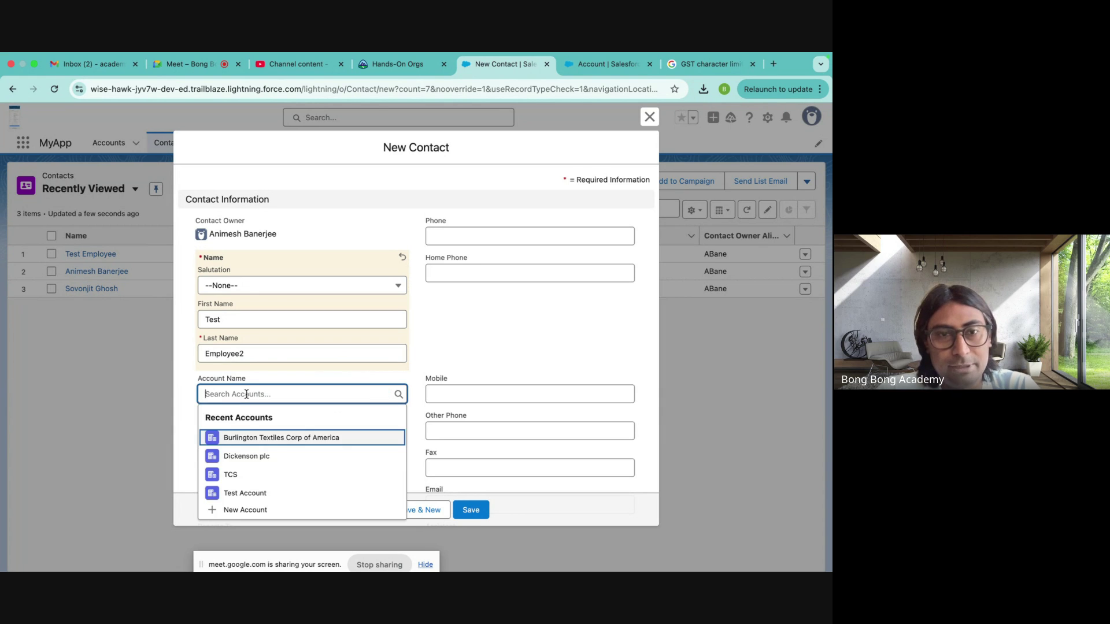
left_click(240, 437)
left_click(471, 510)
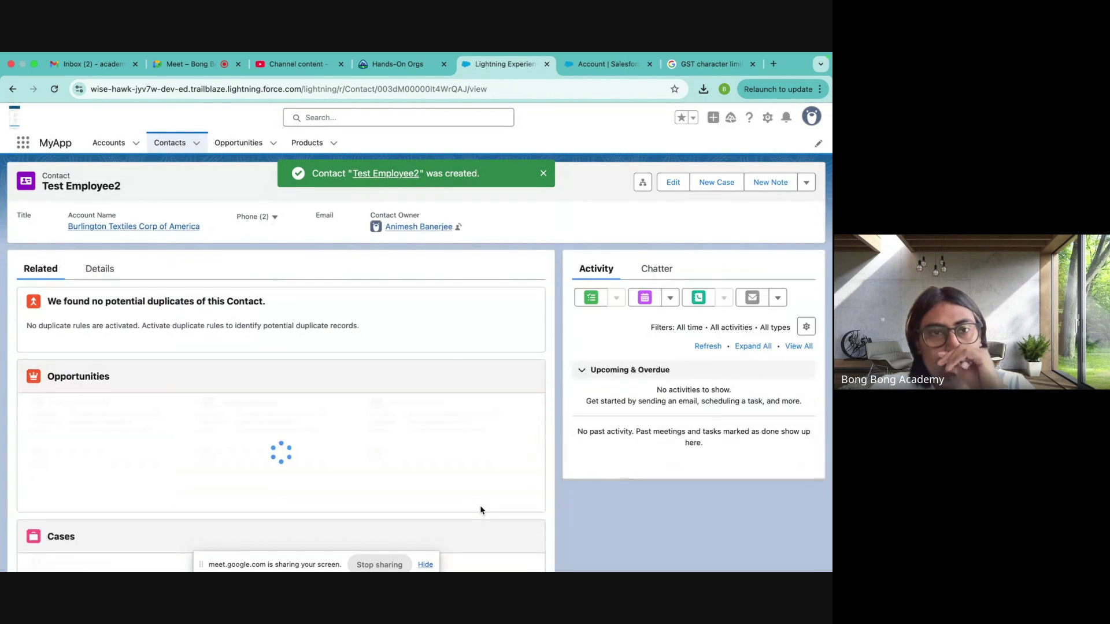
- Check Test Employee2 in Burlington Textiles' contacts, then open the Opportunities list views
left_click(109, 143)
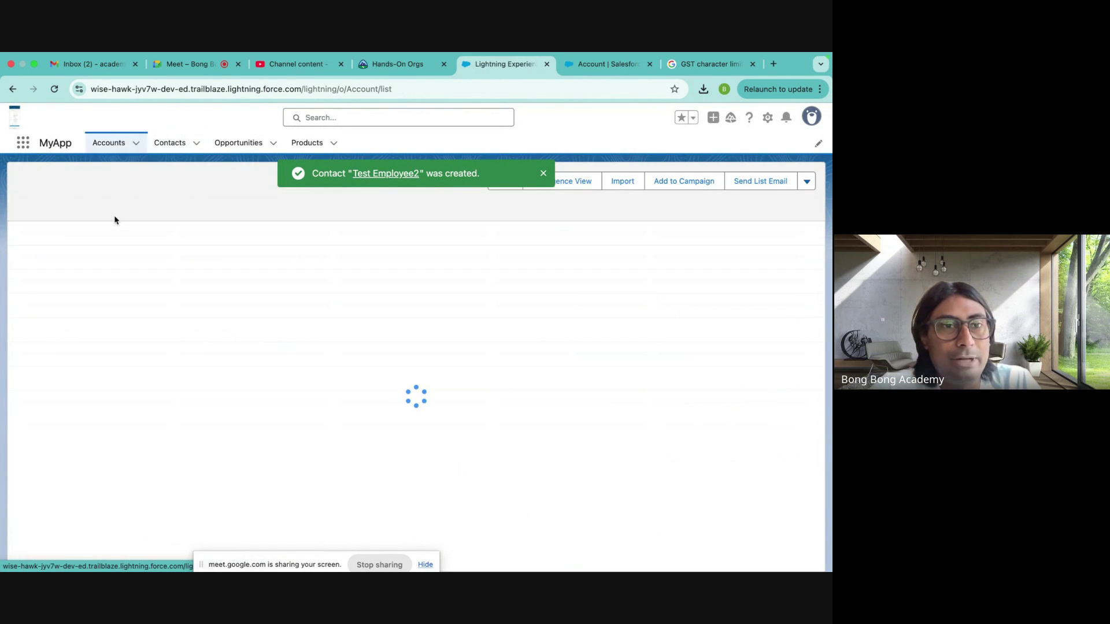
left_click(89, 252)
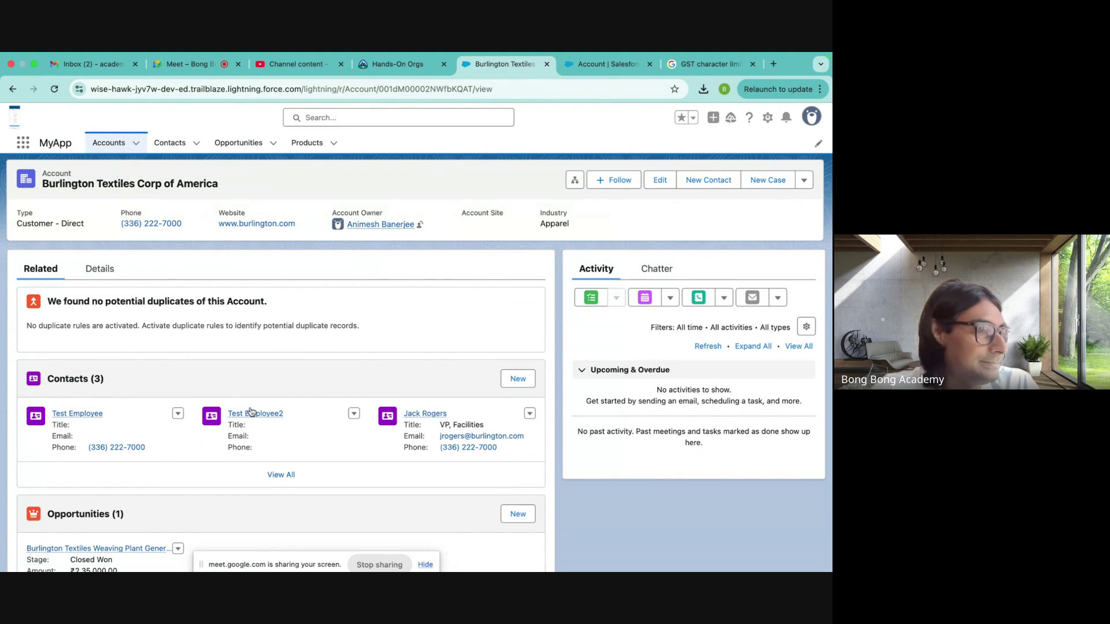
mouse_move(251, 412)
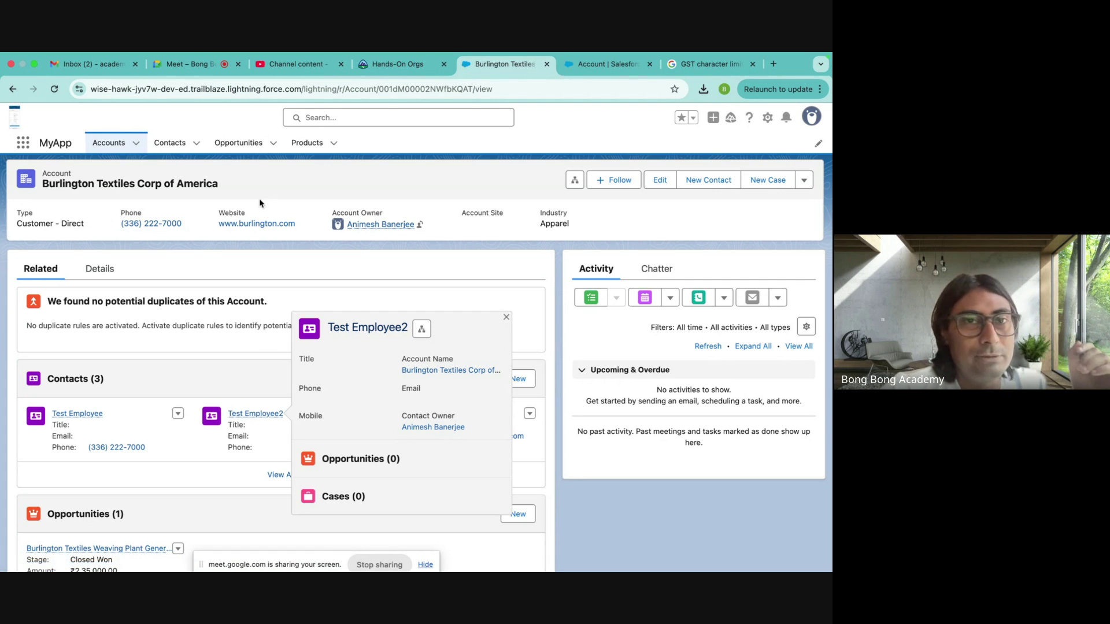
left_click(238, 142)
left_click(135, 189)
- Open the Burlington Textiles Weaving Plant Generator opportunity and try adding GenWatt Diesel 1000kW and 10kW, then back out
left_click(87, 303)
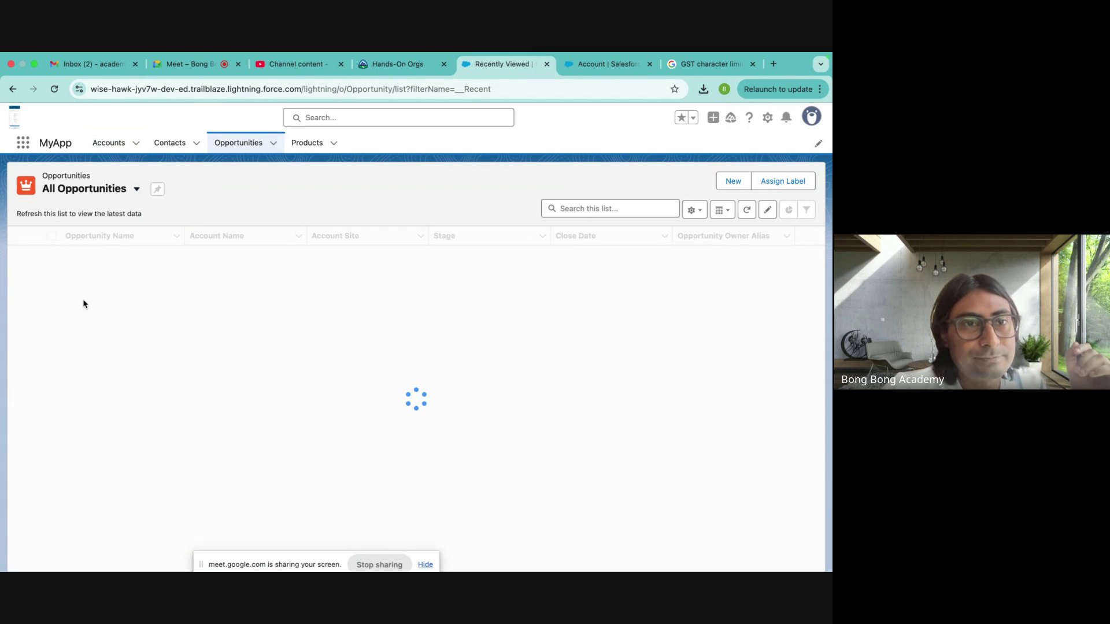
left_click(113, 254)
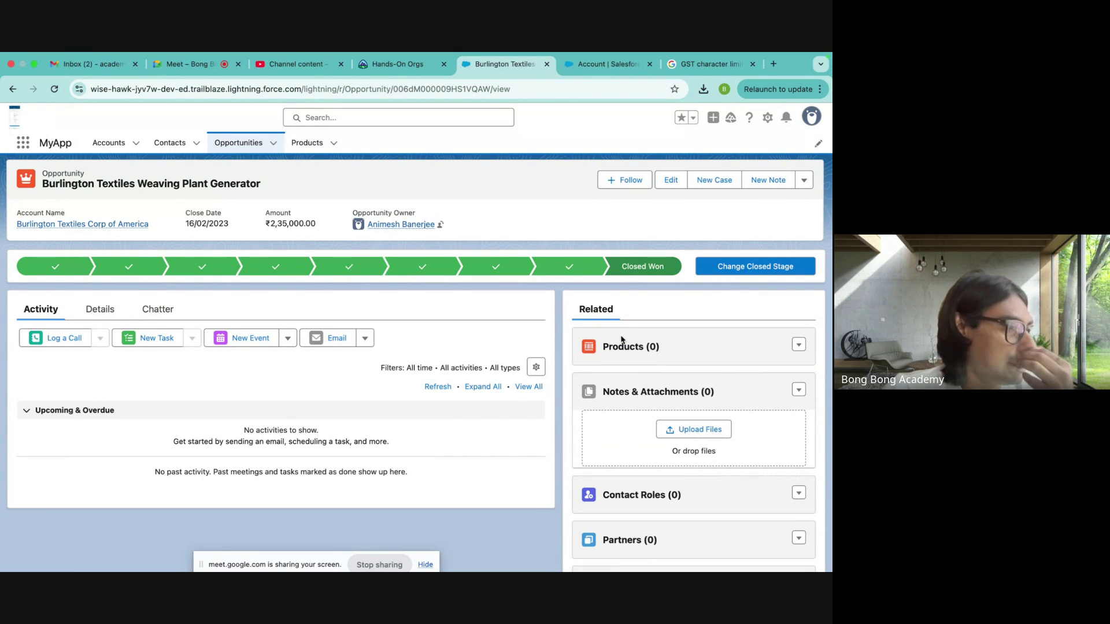
left_click(799, 345)
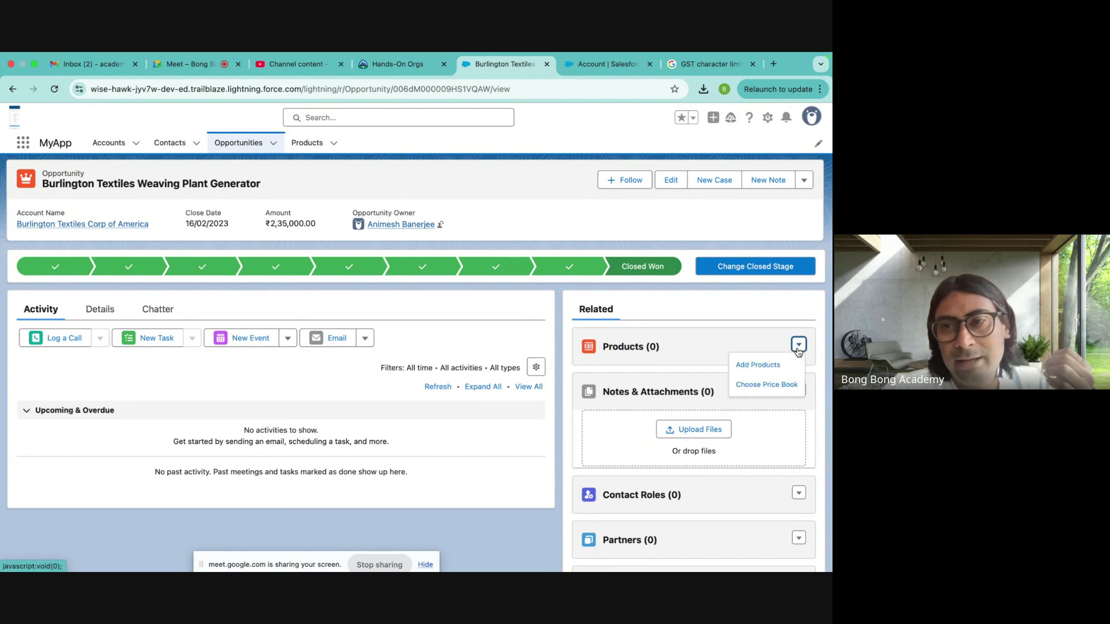
left_click(770, 367)
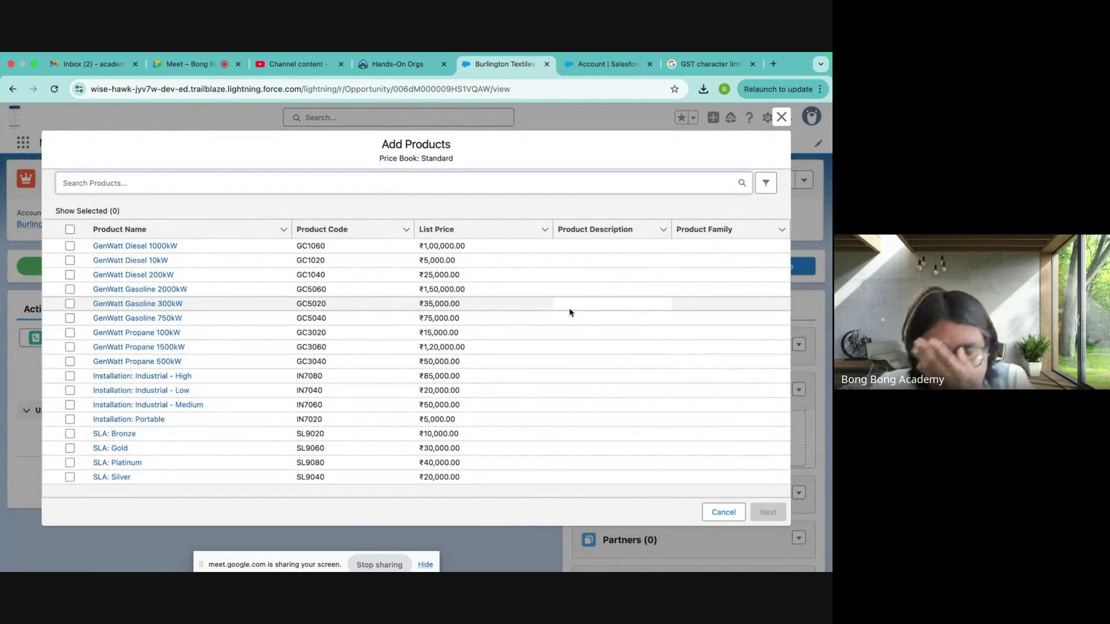
left_click(70, 246)
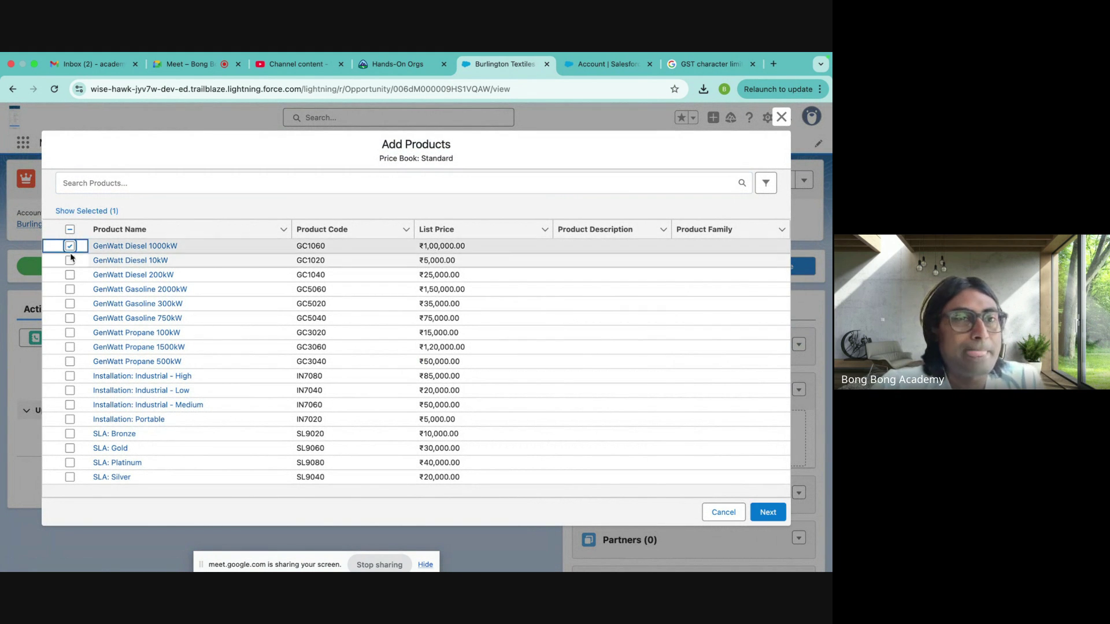
left_click(69, 260)
left_click(768, 512)
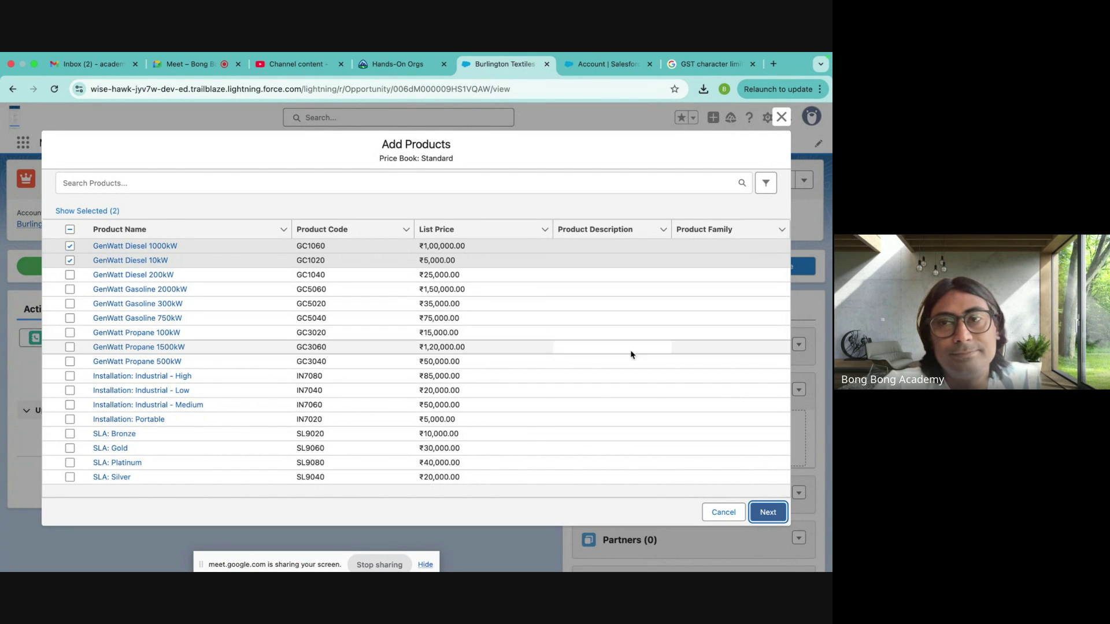
left_click(725, 513)
- Reselect GenWatt Diesel 1000kW and 10kW in Add Products, proceed, then close the window
left_click(799, 345)
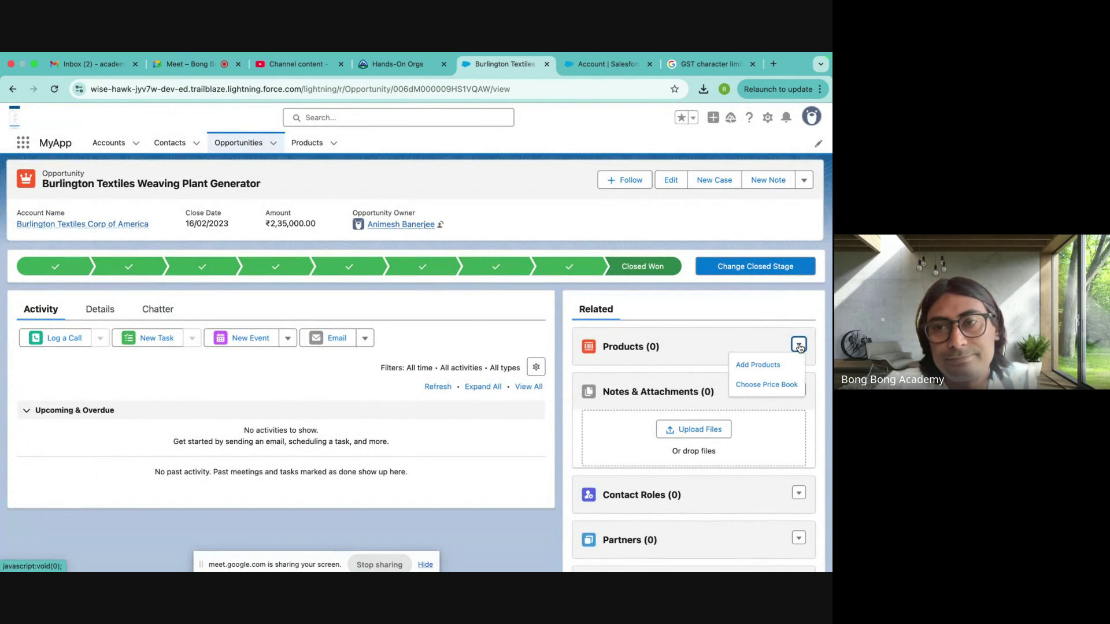
left_click(760, 371)
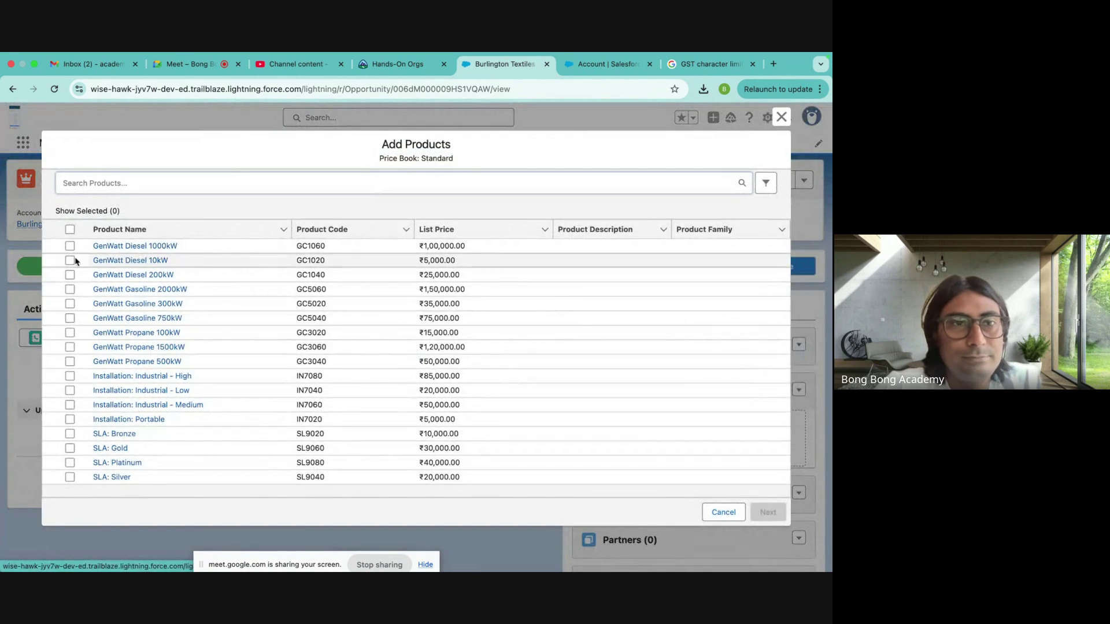
left_click(70, 246)
left_click(70, 261)
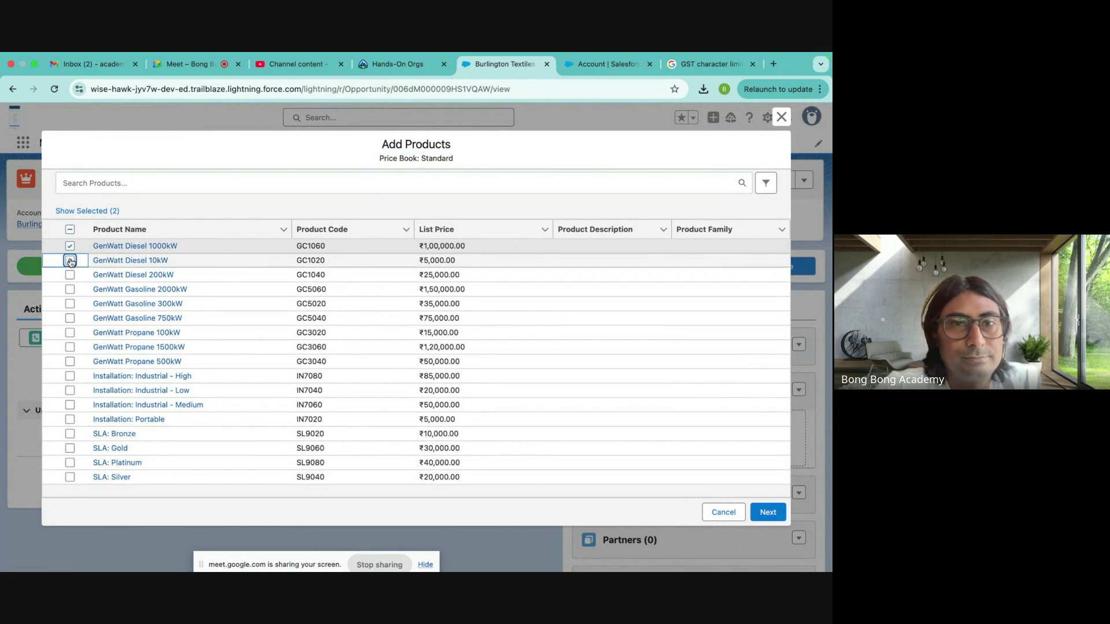
left_click(775, 518)
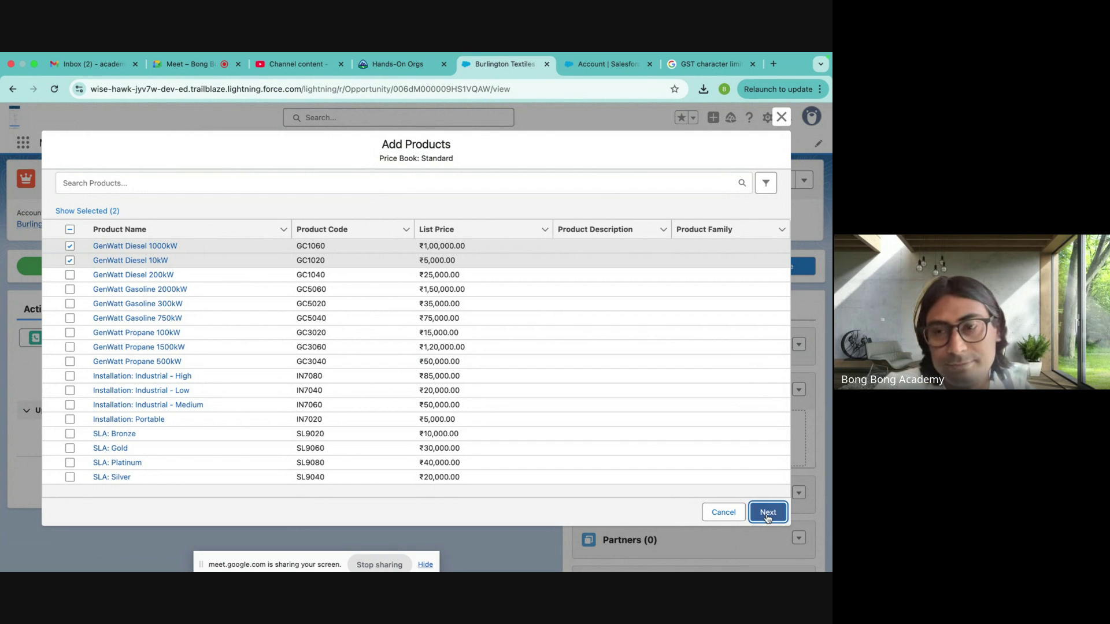
left_click(781, 119)
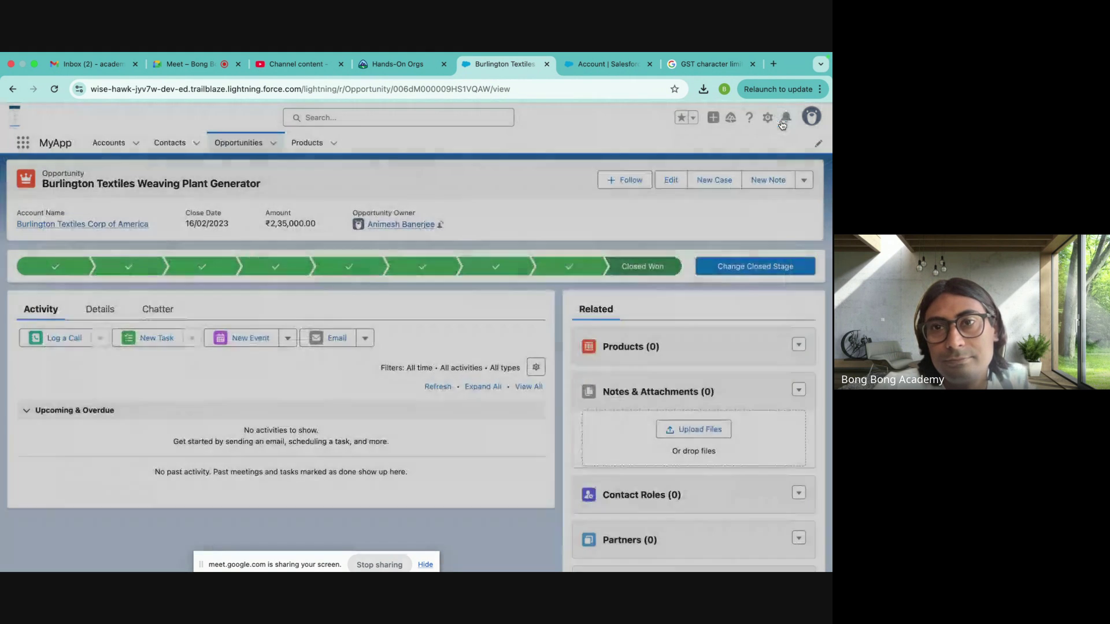
- Pin All Products as the default Products list view
left_click(252, 147)
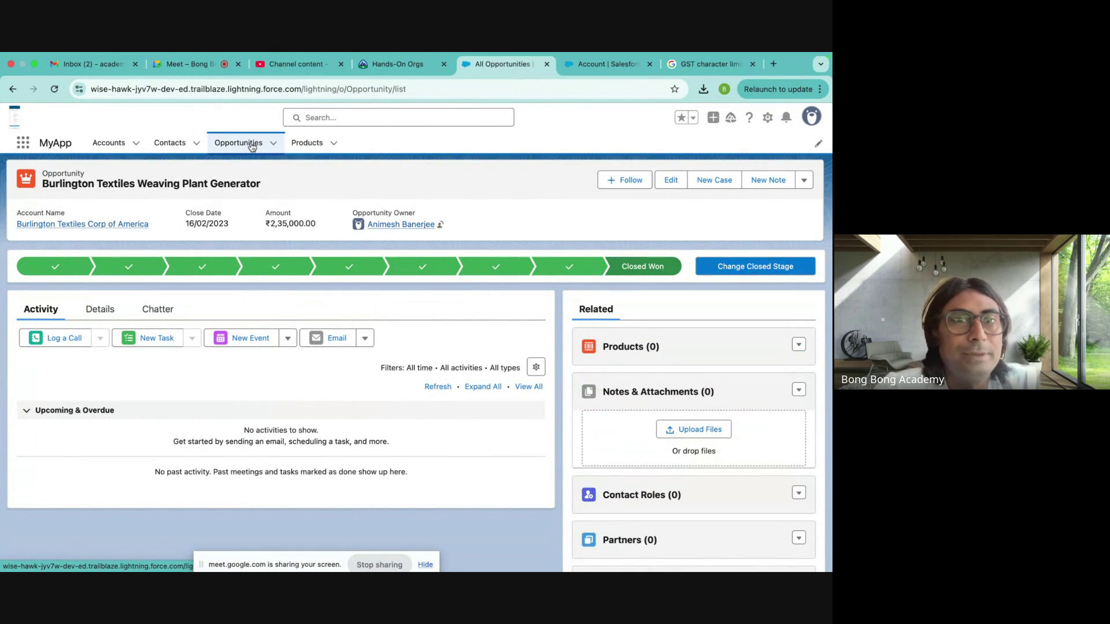
left_click(307, 142)
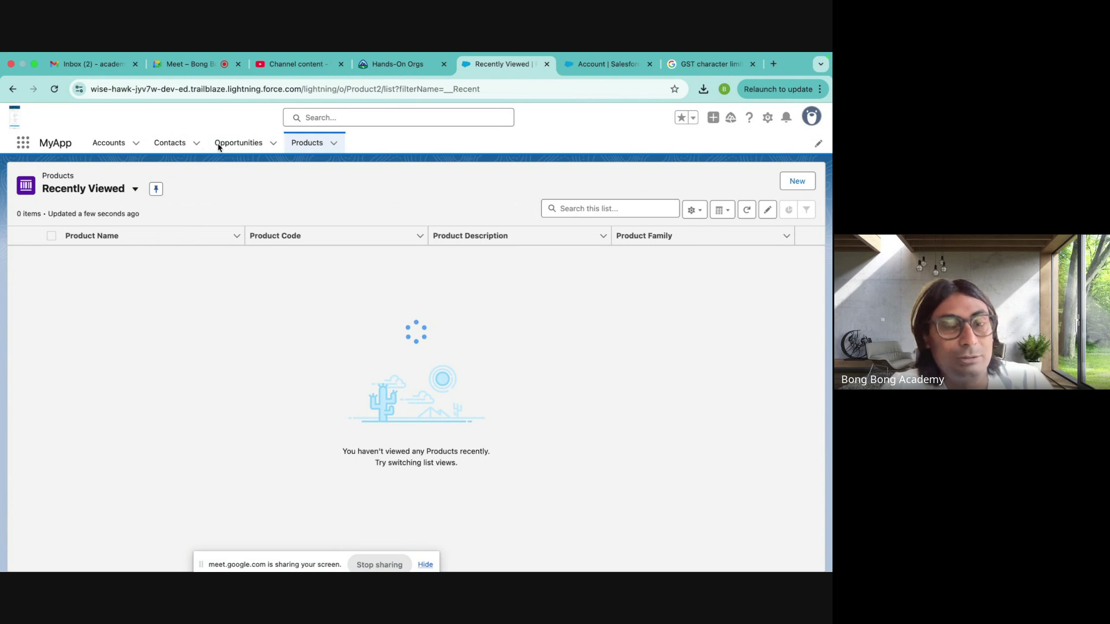
left_click(54, 88)
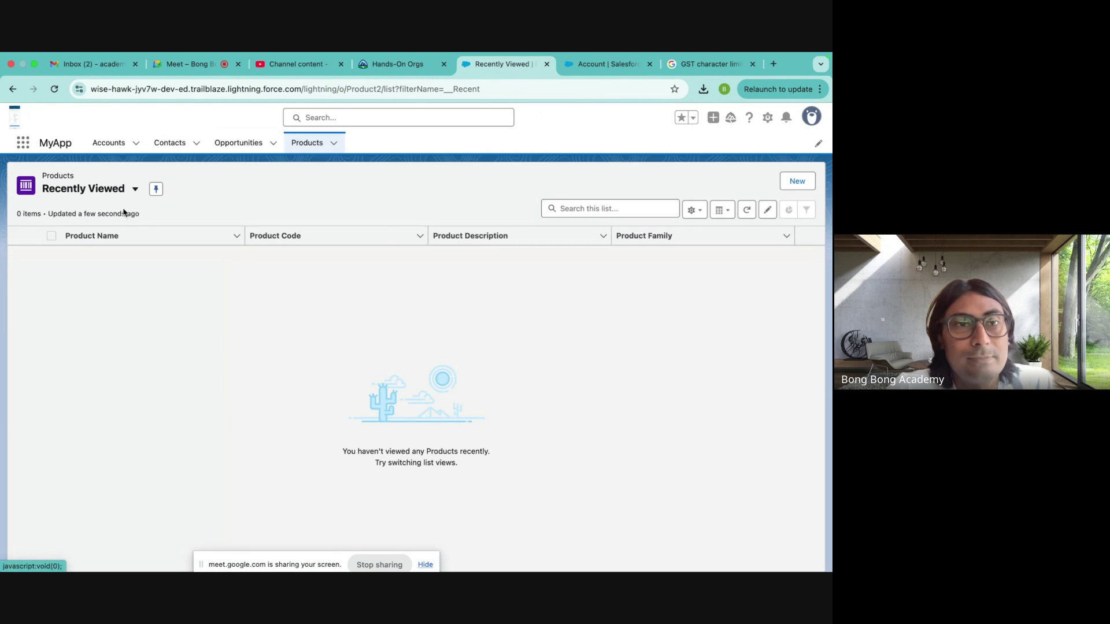
left_click(125, 192)
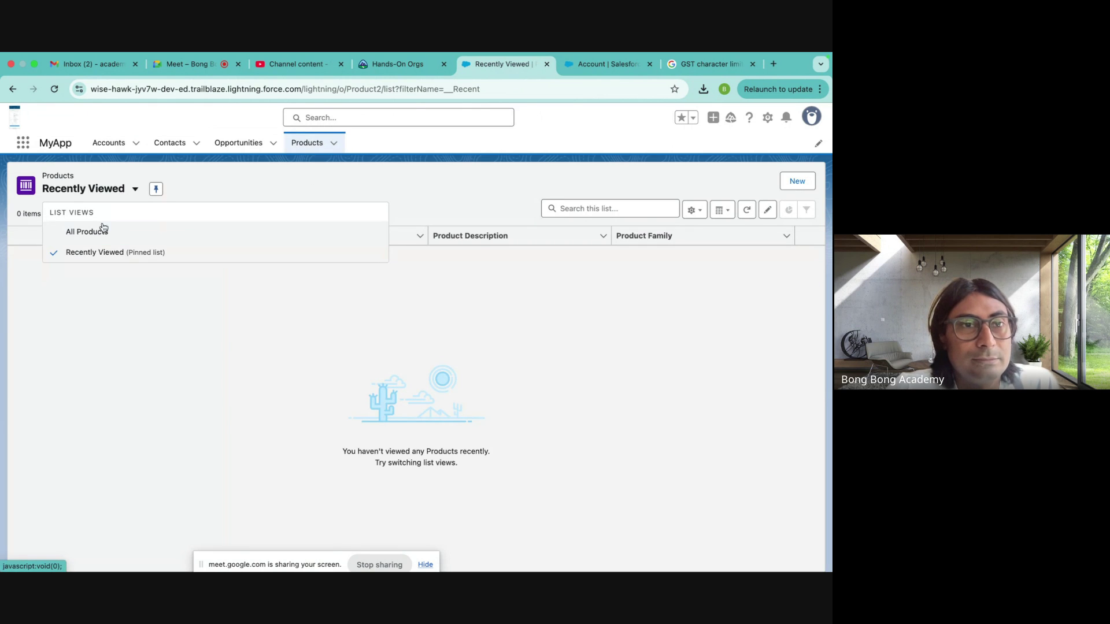
left_click(96, 229)
left_click(135, 189)
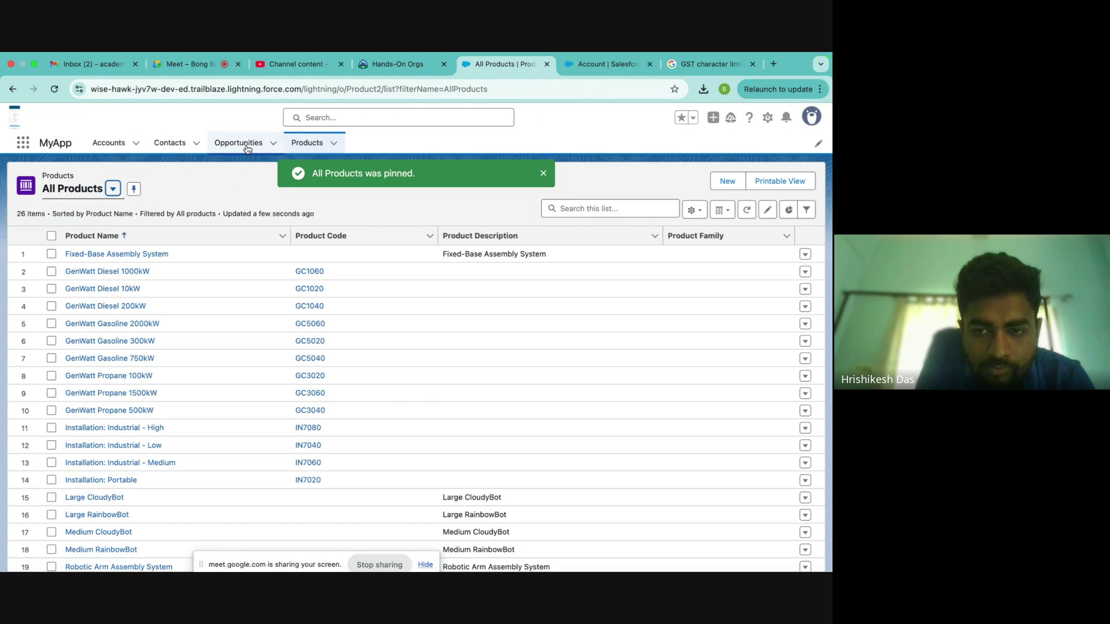
- Pin All Opportunities as the default Opportunities list view
left_click(240, 142)
left_click(107, 196)
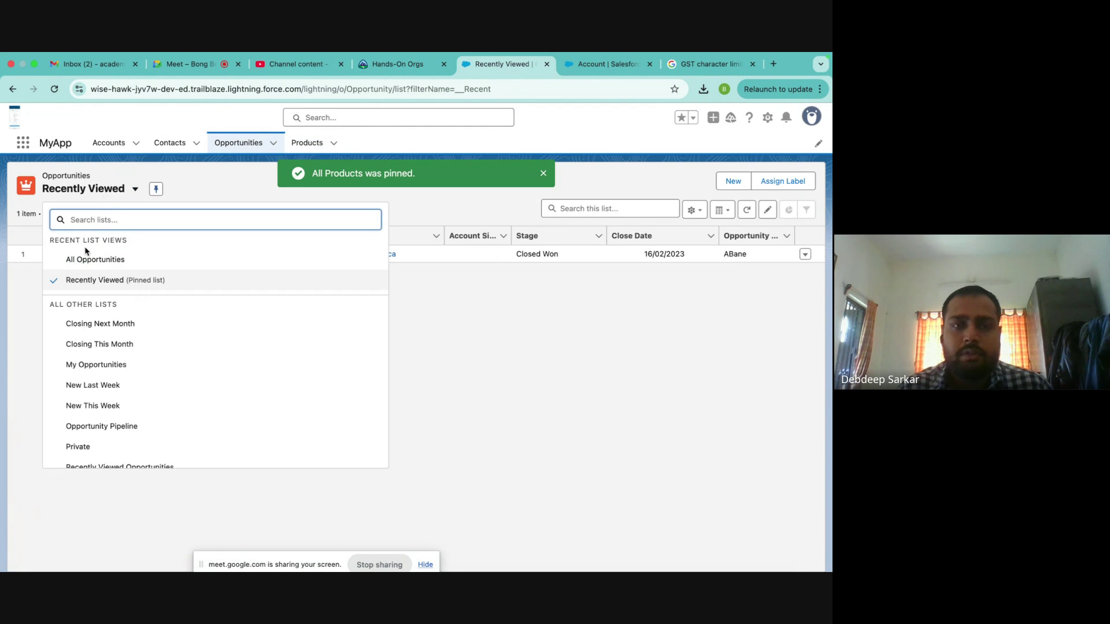
left_click(93, 259)
left_click(157, 195)
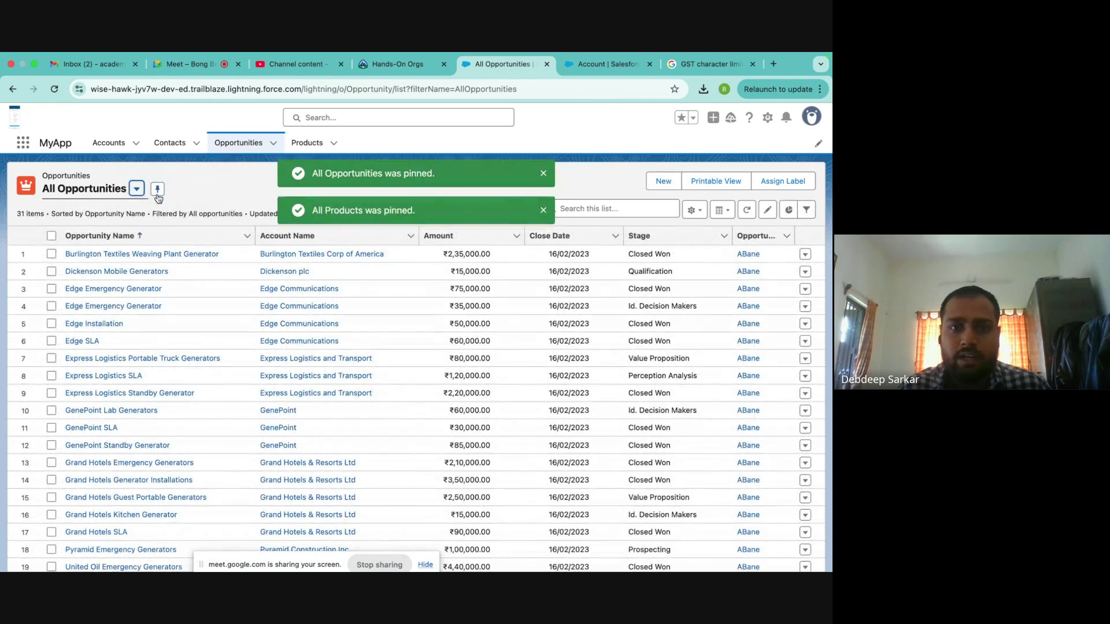
left_click(544, 173)
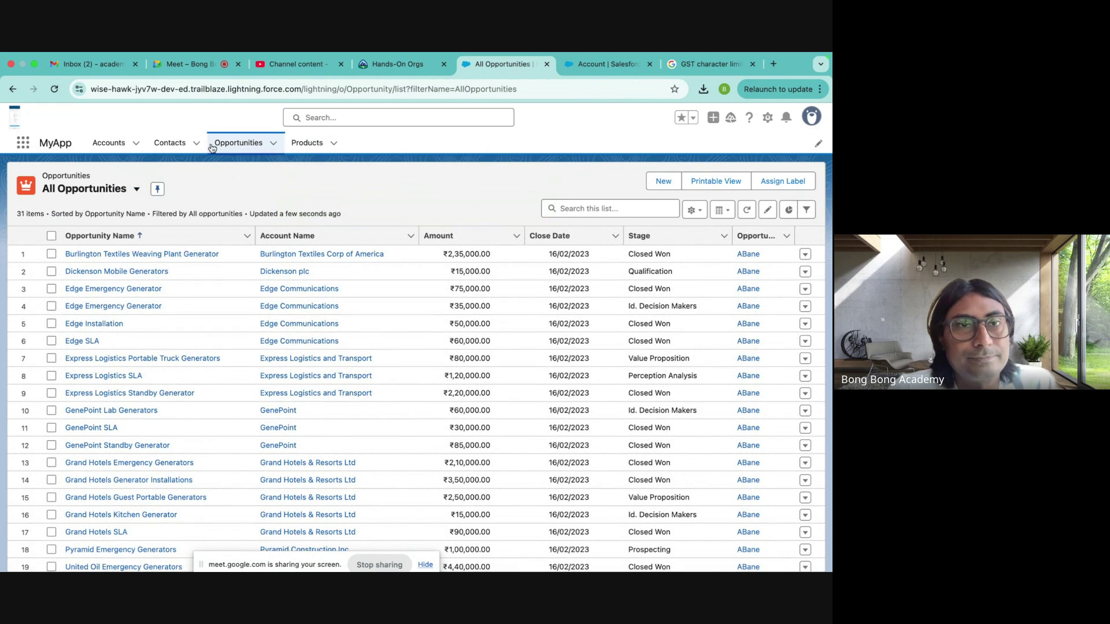
- Switch the Contacts tab to the All Contacts list view
left_click(169, 143)
left_click(134, 189)
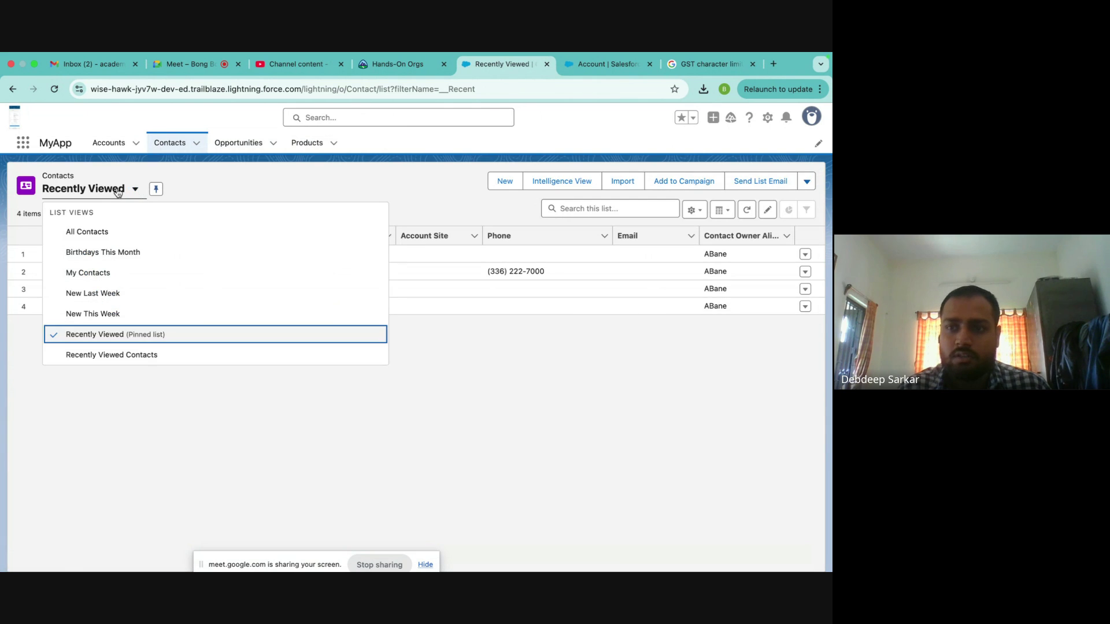
left_click(99, 237)
- Pin the All Contacts view as the default contacts list
left_click(135, 190)
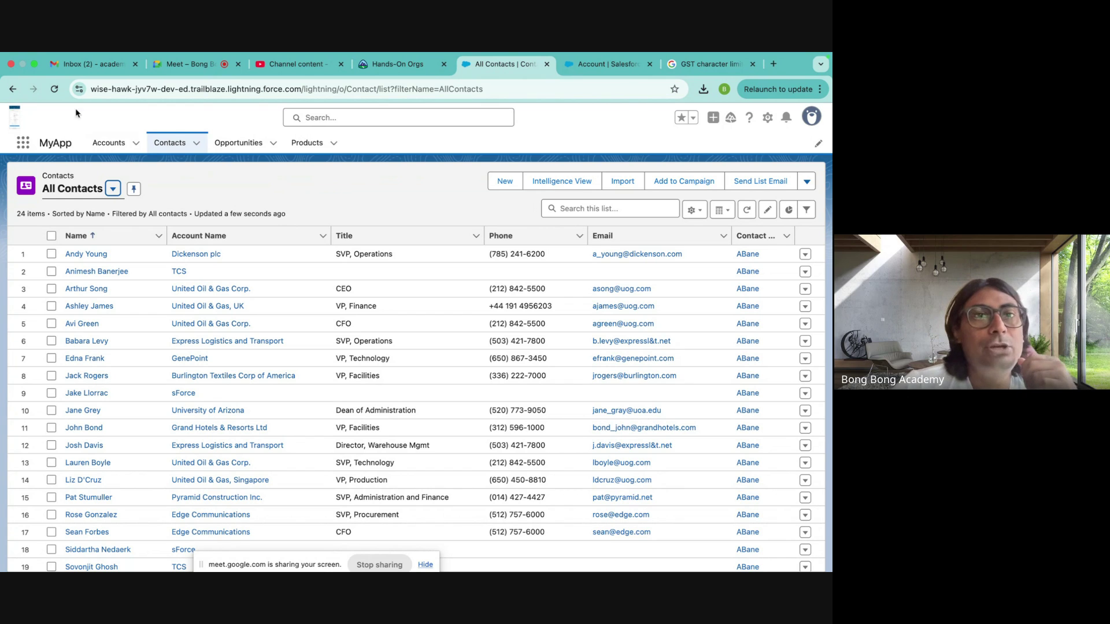
- Return to the All Opportunities list showing 31 opportunities
left_click(254, 141)
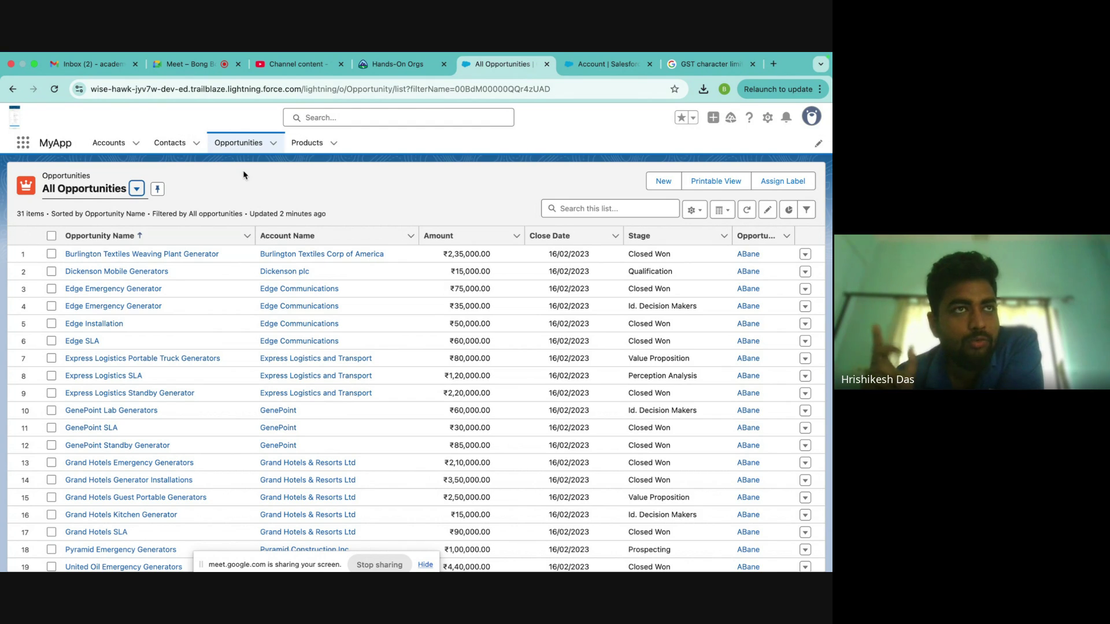
- Search the App Launcher for 'emp' to look for an Employee app
left_click(25, 144)
type("emp")
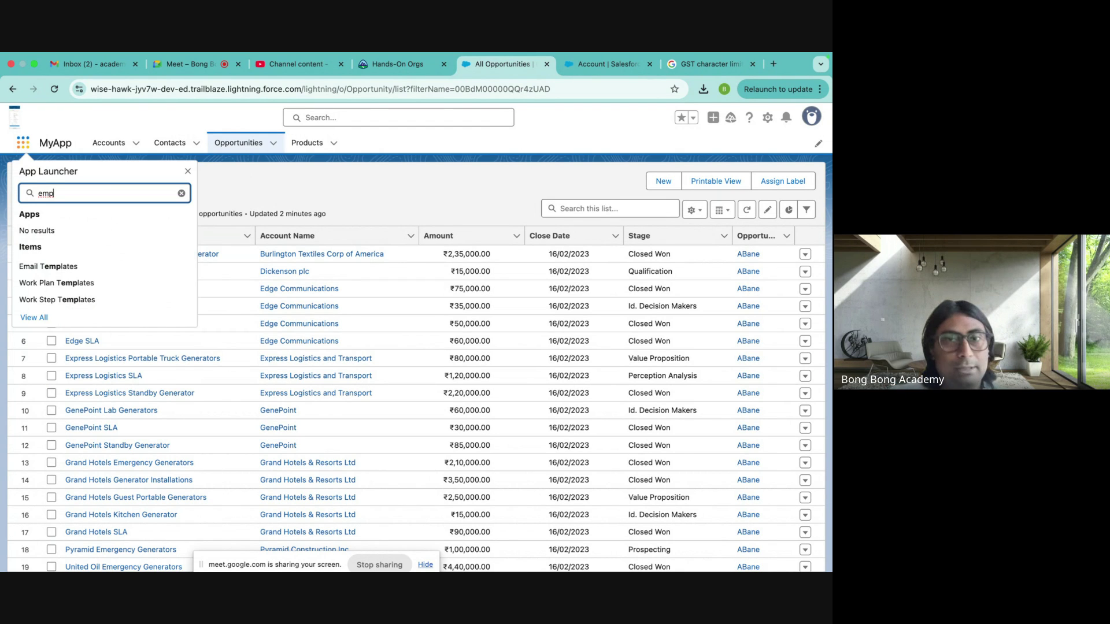
- Filter Object Manager with 'emplo' and open the Employee custom object (Employee__c)
left_click(604, 64)
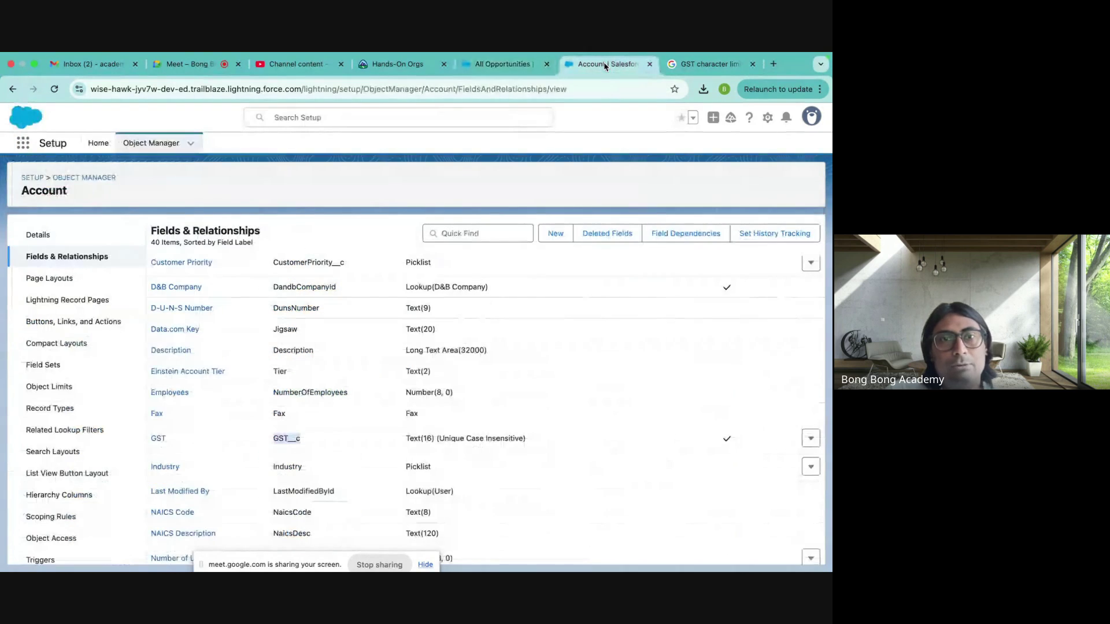
left_click(91, 178)
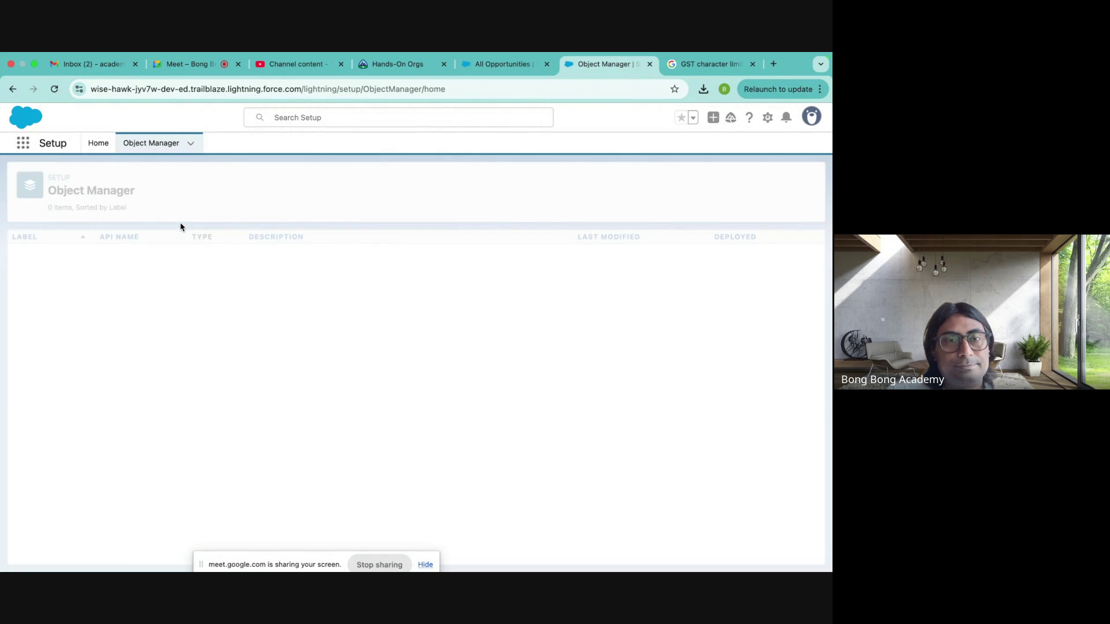
left_click(618, 181)
type("em")
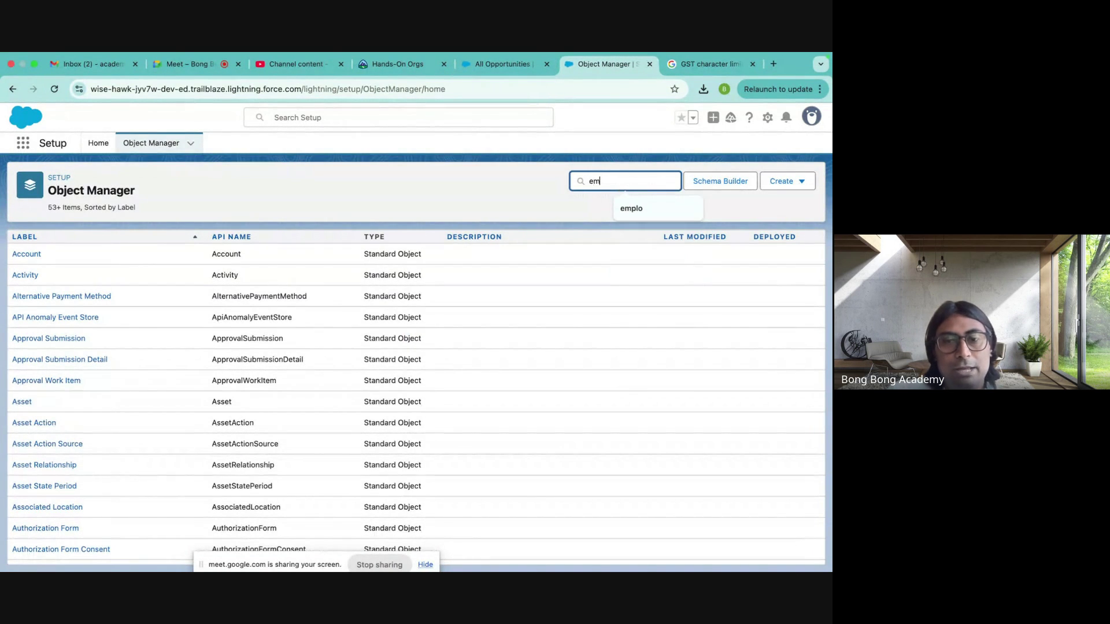
type("plo")
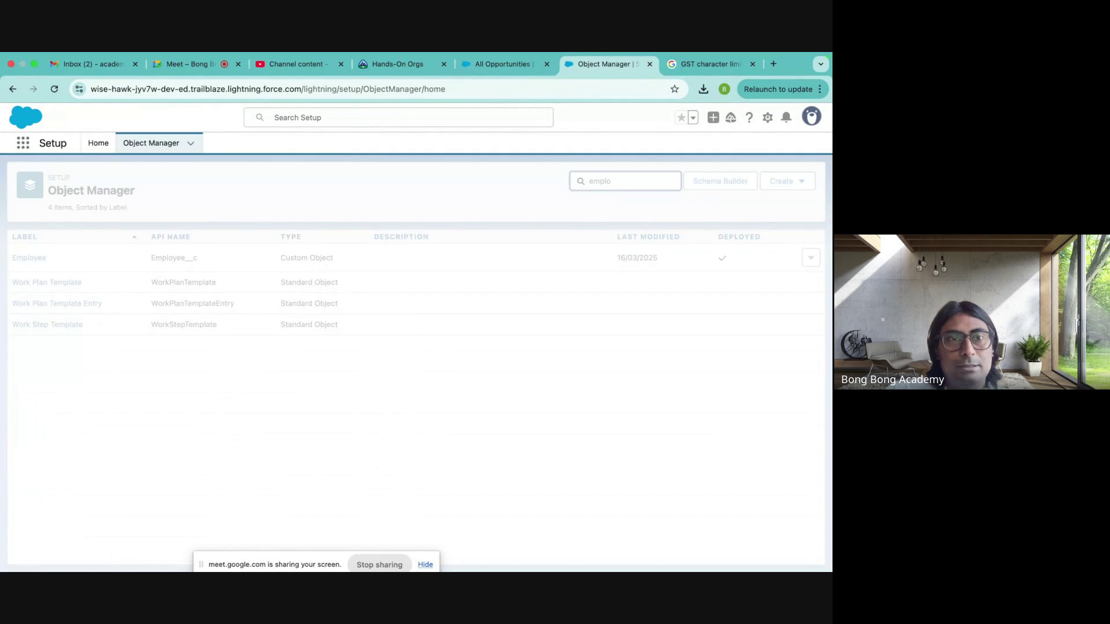
left_click(29, 257)
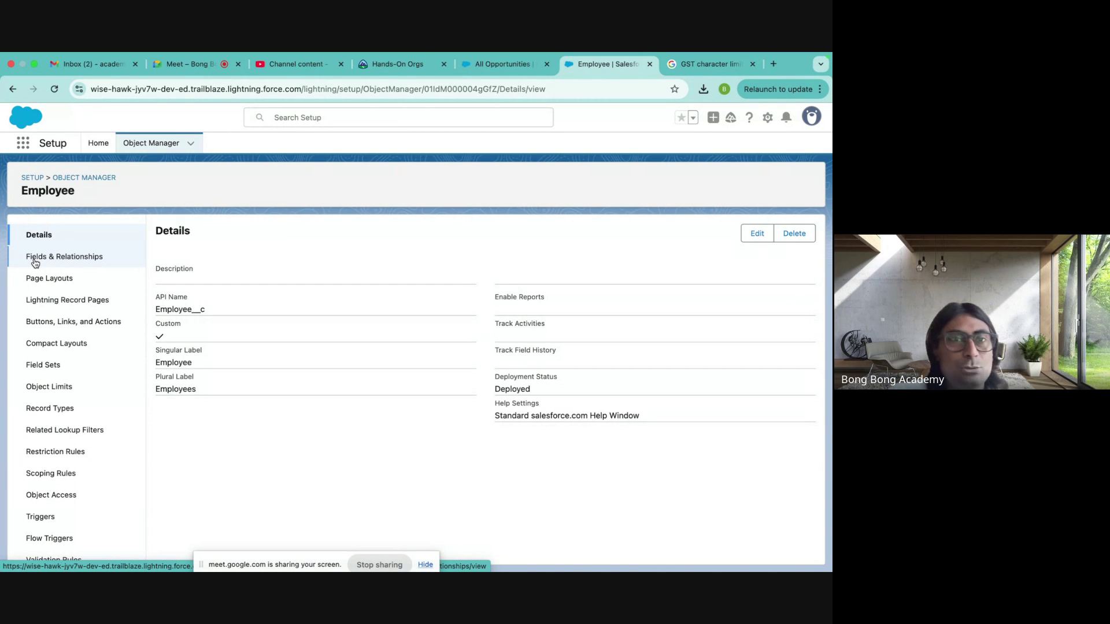
left_click(82, 178)
- From Setup Home, search Quick Find for 'tab' and open the Tabs page
left_click(98, 143)
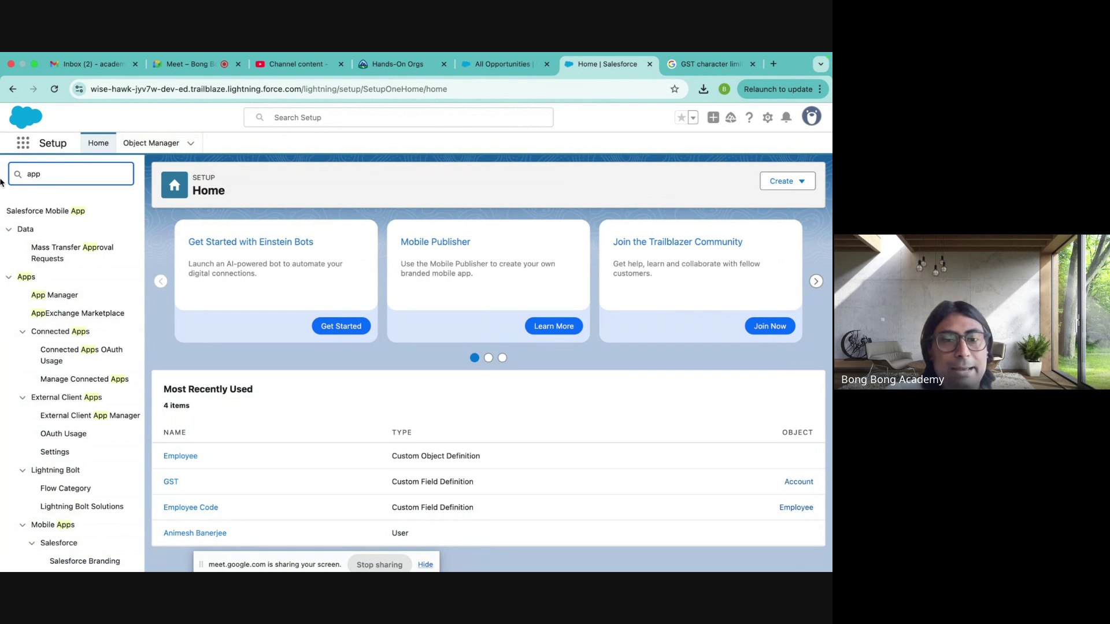
key("BackSpace")
key("BackSpace")
key("BackSpace")
type("tab")
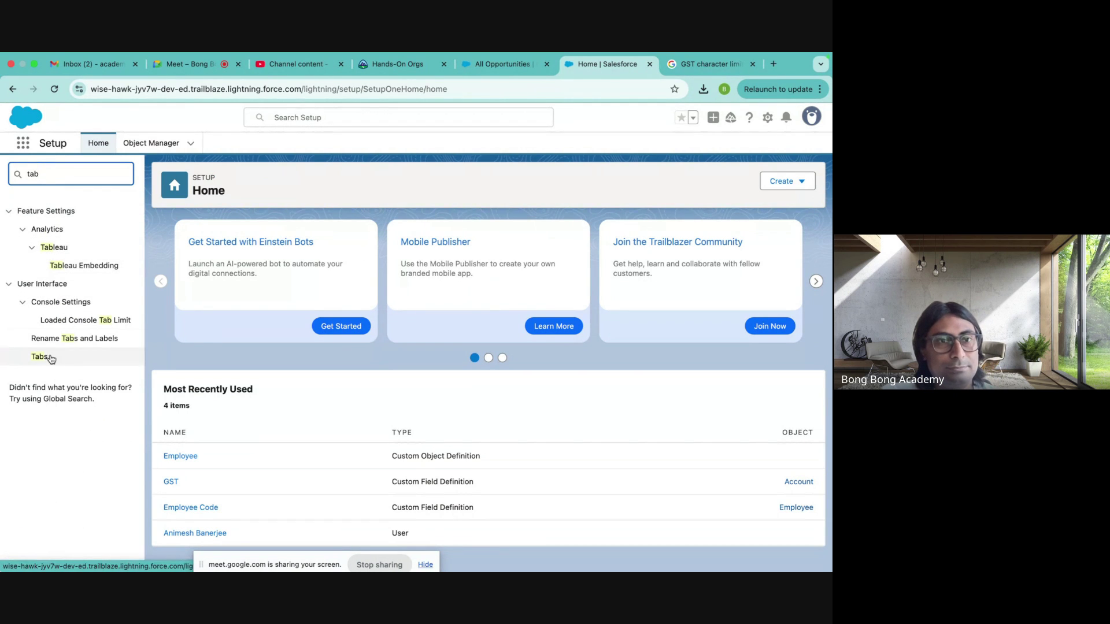
left_click(40, 357)
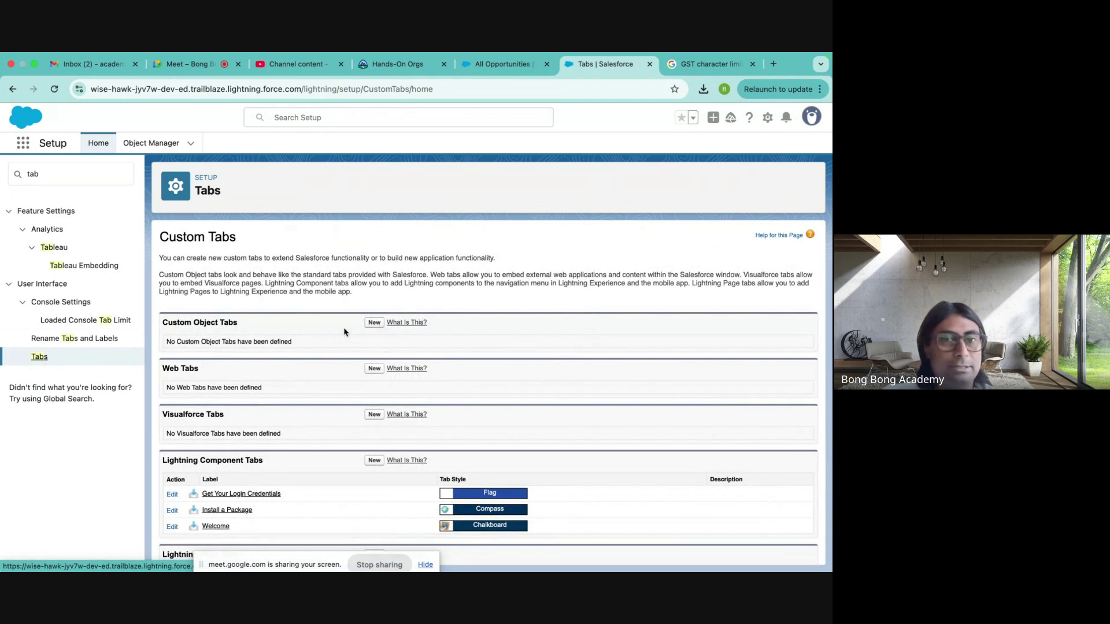
- Start a new custom object tab from the Tabs page
left_click_drag(165, 323, 266, 324)
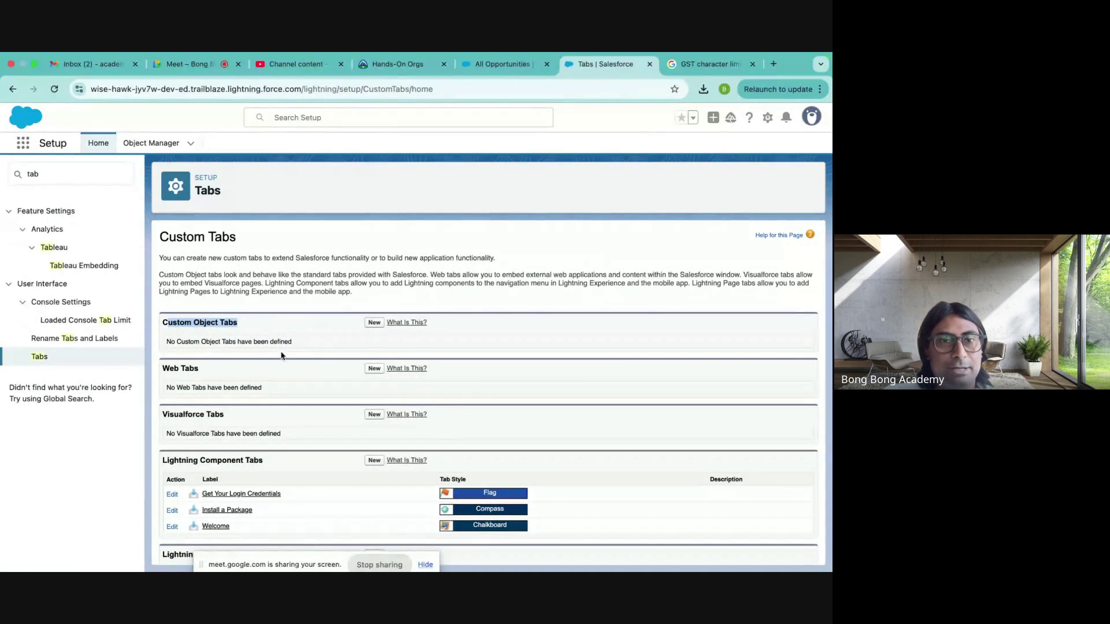
scroll(259, 367, "down", 1)
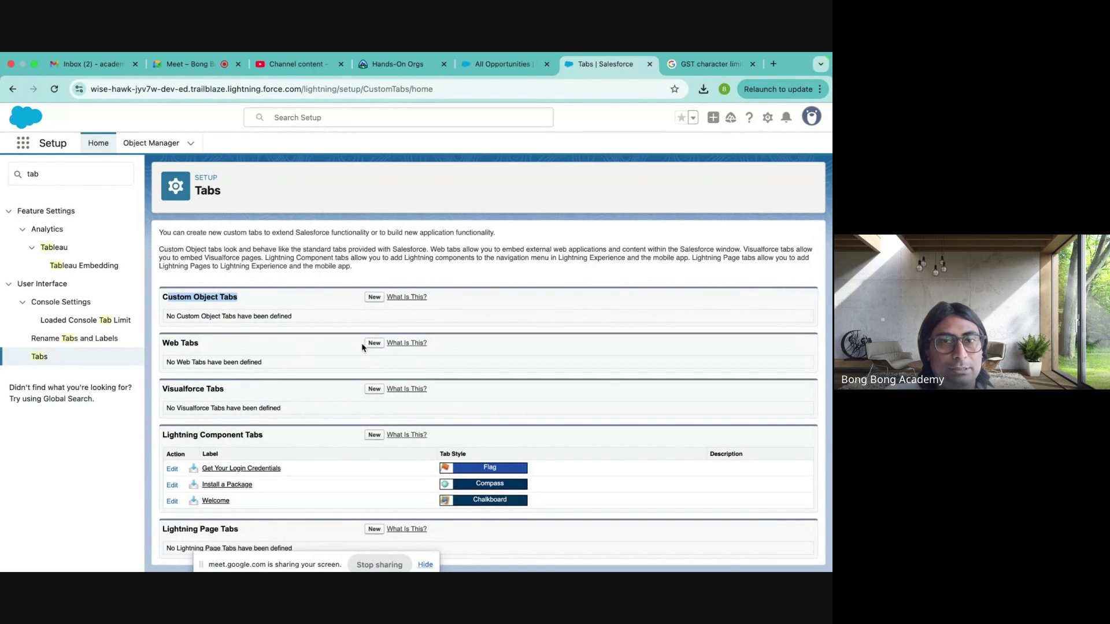
left_click(374, 297)
- Base the tab on the Employee object with the Keys style and pass the profile visibility step
left_click(314, 347)
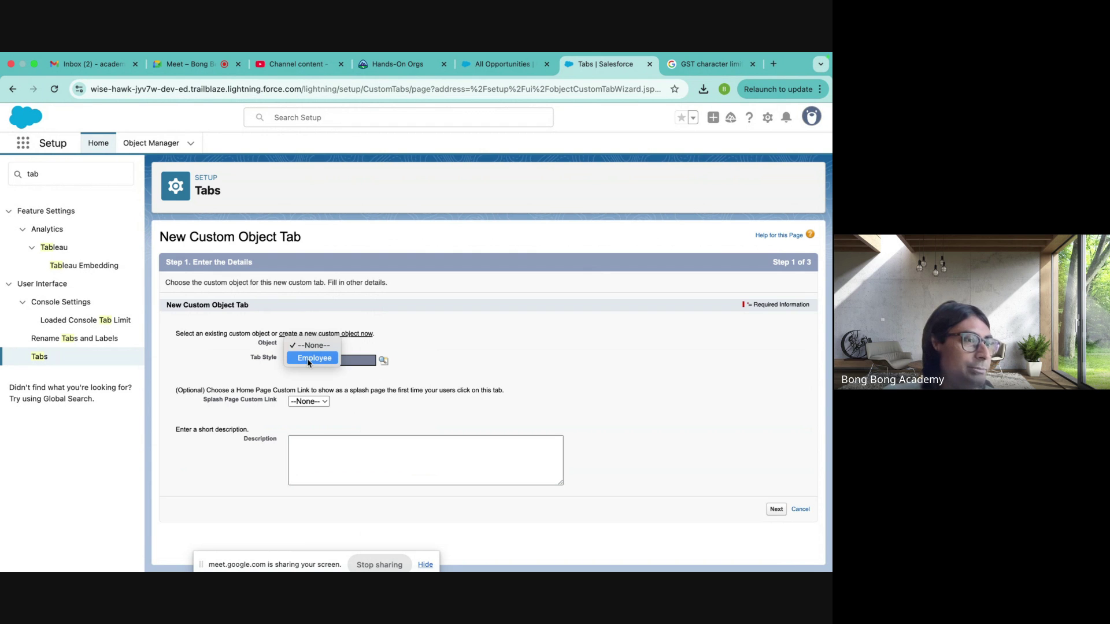
left_click(308, 359)
left_click(347, 361)
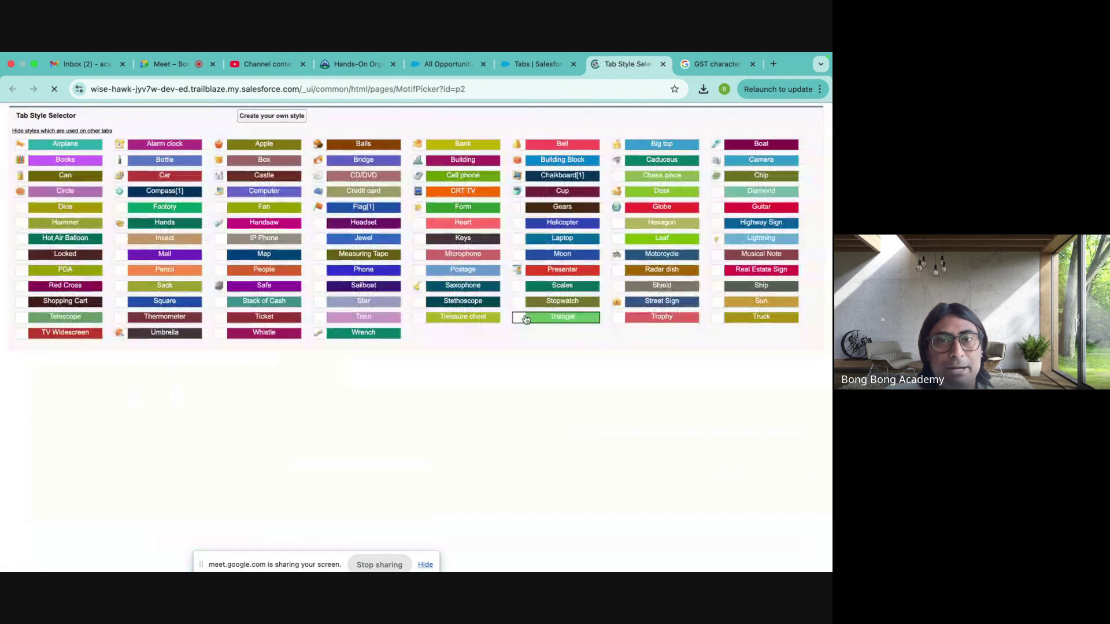
left_click(463, 238)
left_click(784, 512)
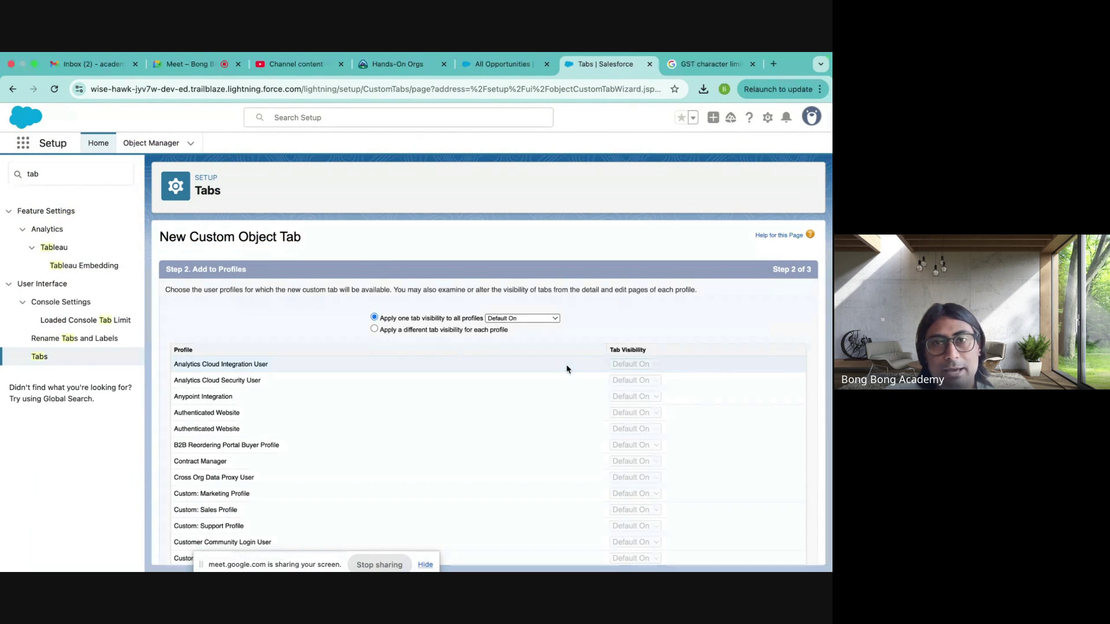
scroll(567, 369, "down", 10)
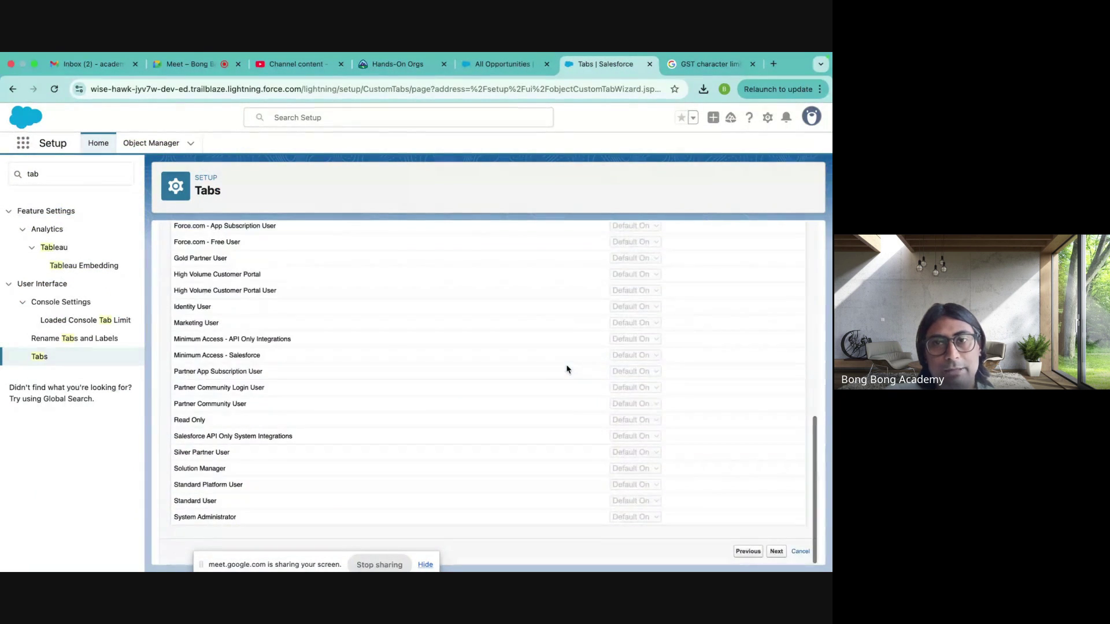
left_click(776, 552)
- Restrict the tab to MyApp and the Sales app only, then save it
scroll(706, 416, "down", 10)
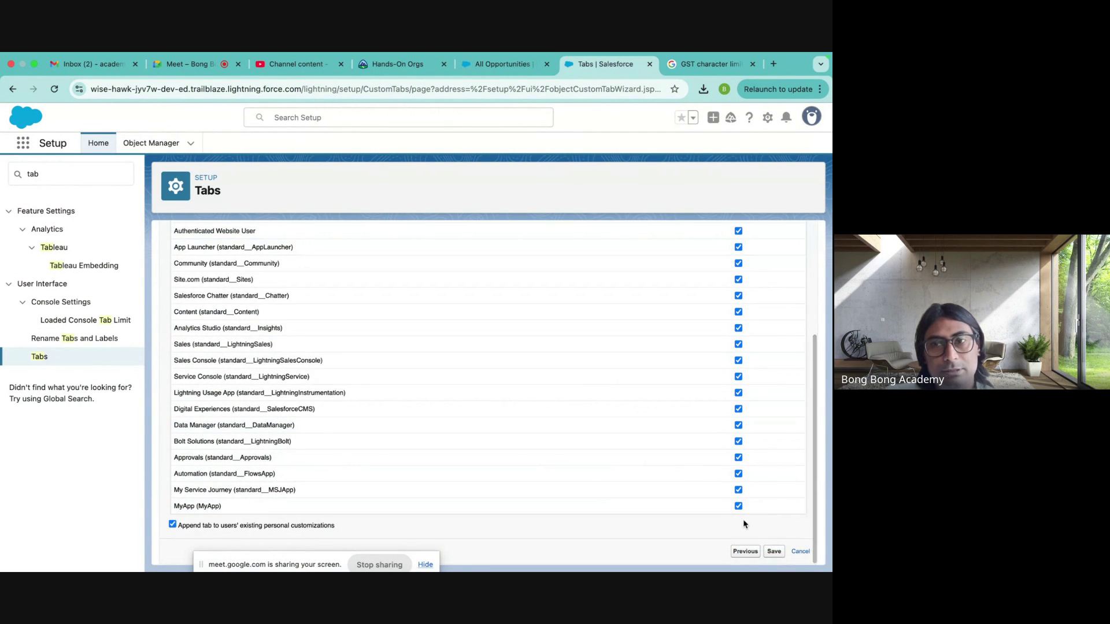
scroll(629, 321, "up", 10)
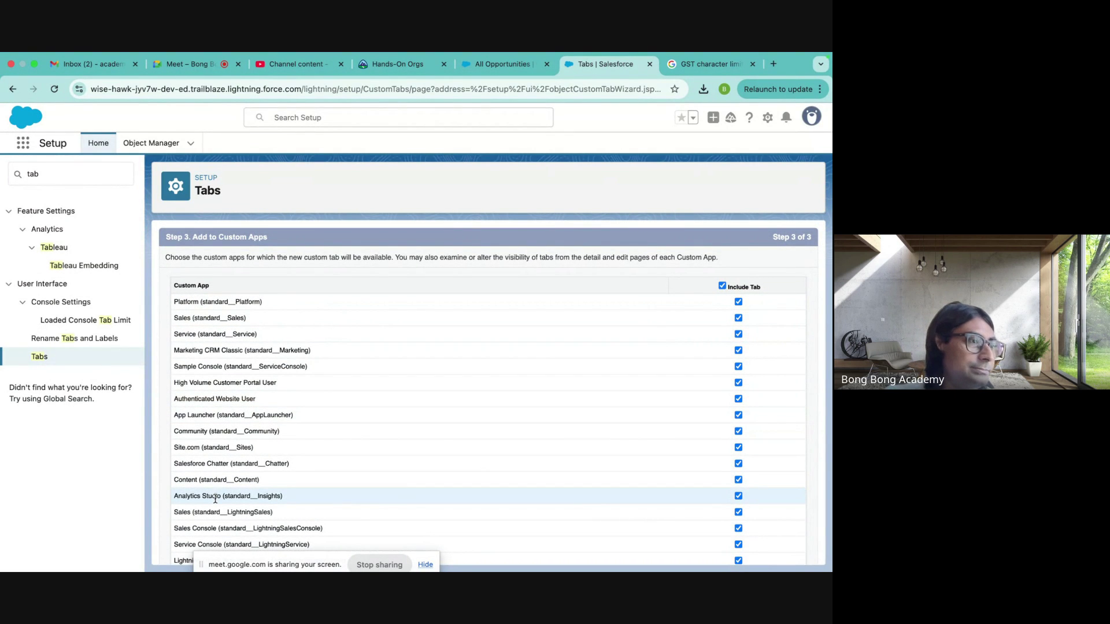
left_click(722, 286)
scroll(780, 526, "down", 3)
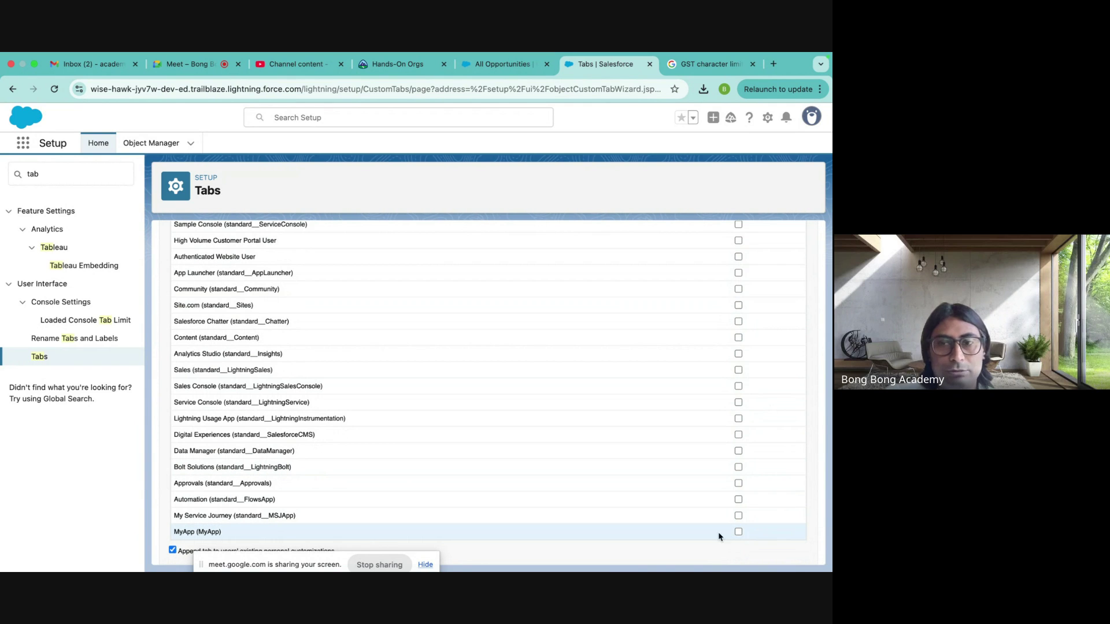
left_click(738, 532)
scroll(559, 442, "down", 1)
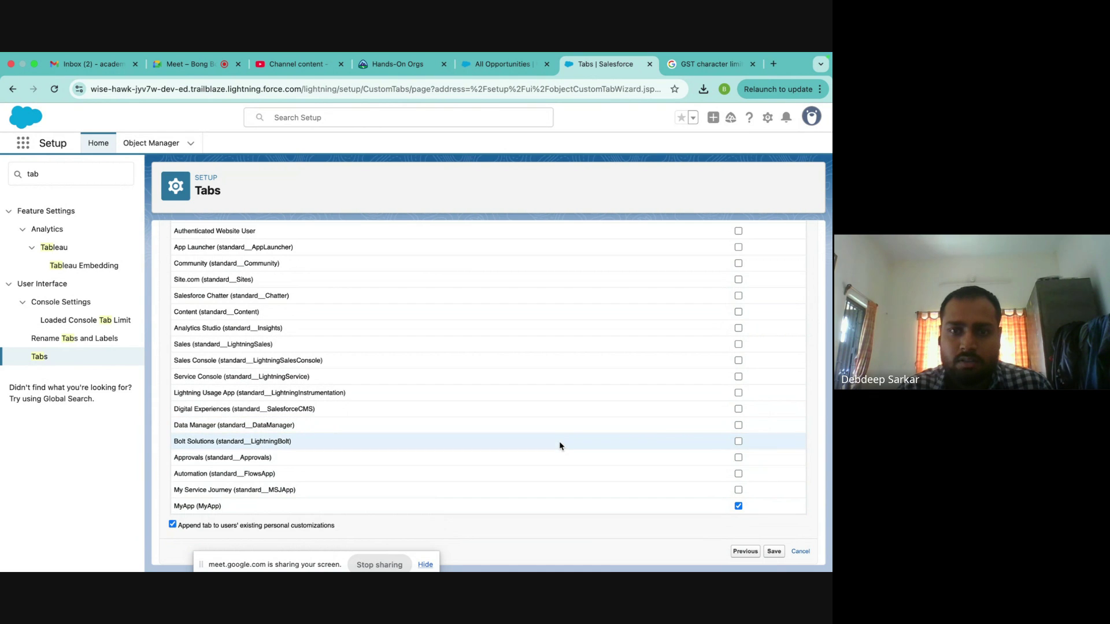
scroll(559, 442, "up", 5)
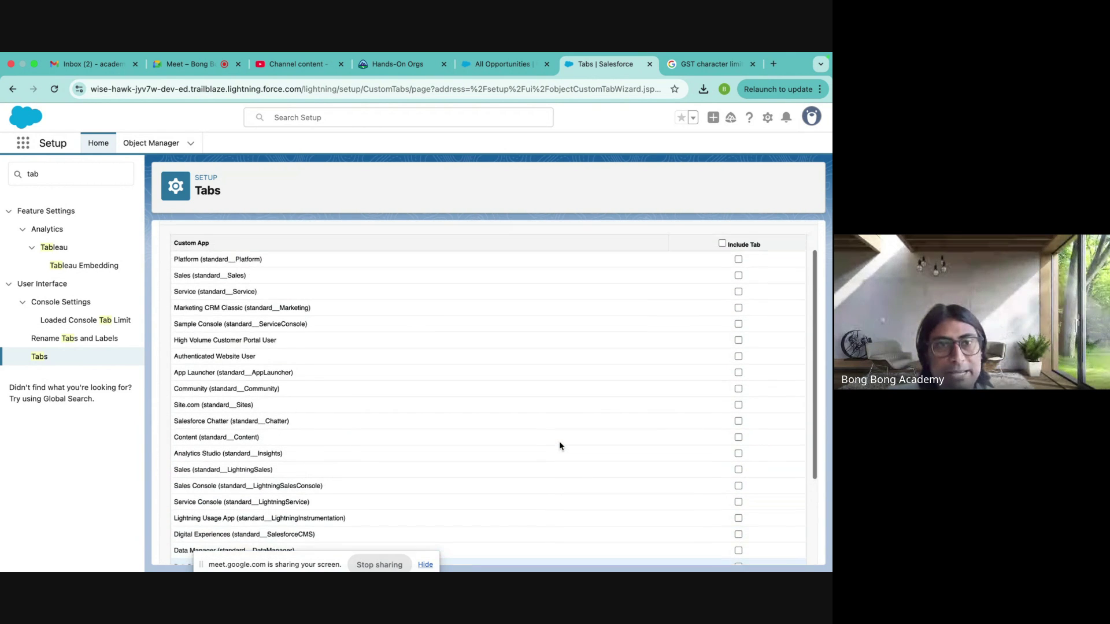
left_click(738, 275)
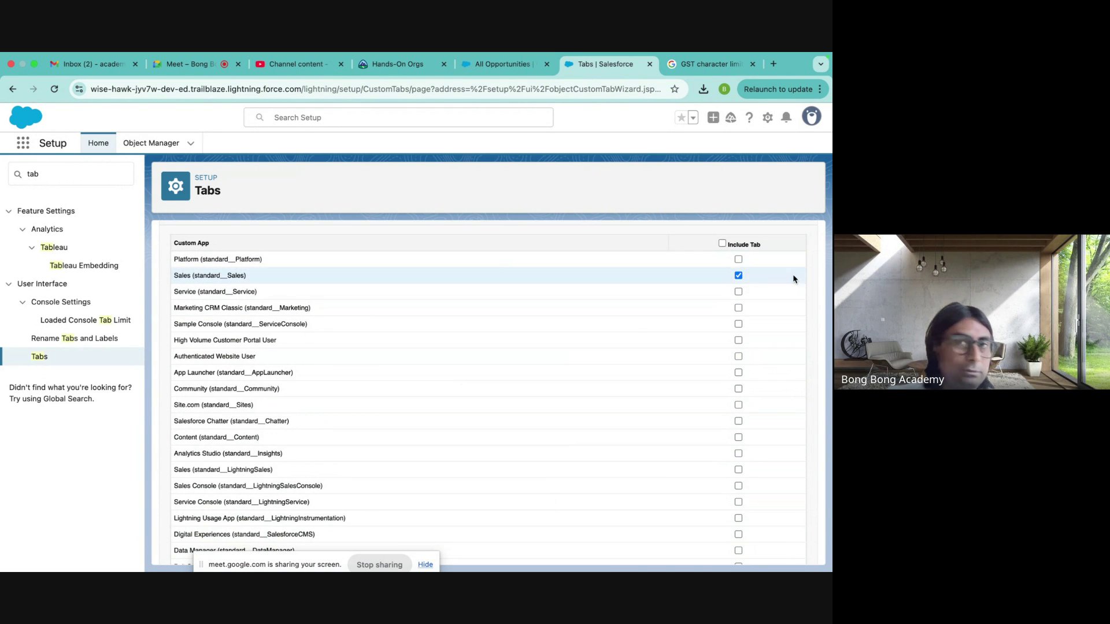
scroll(691, 372, "down", 4)
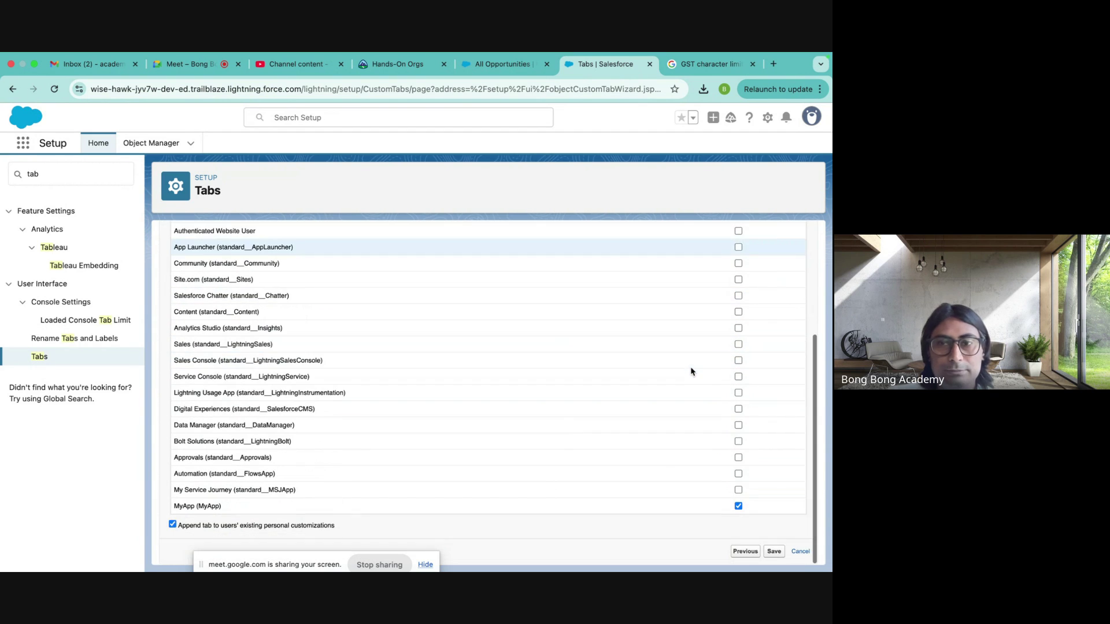
left_click(773, 551)
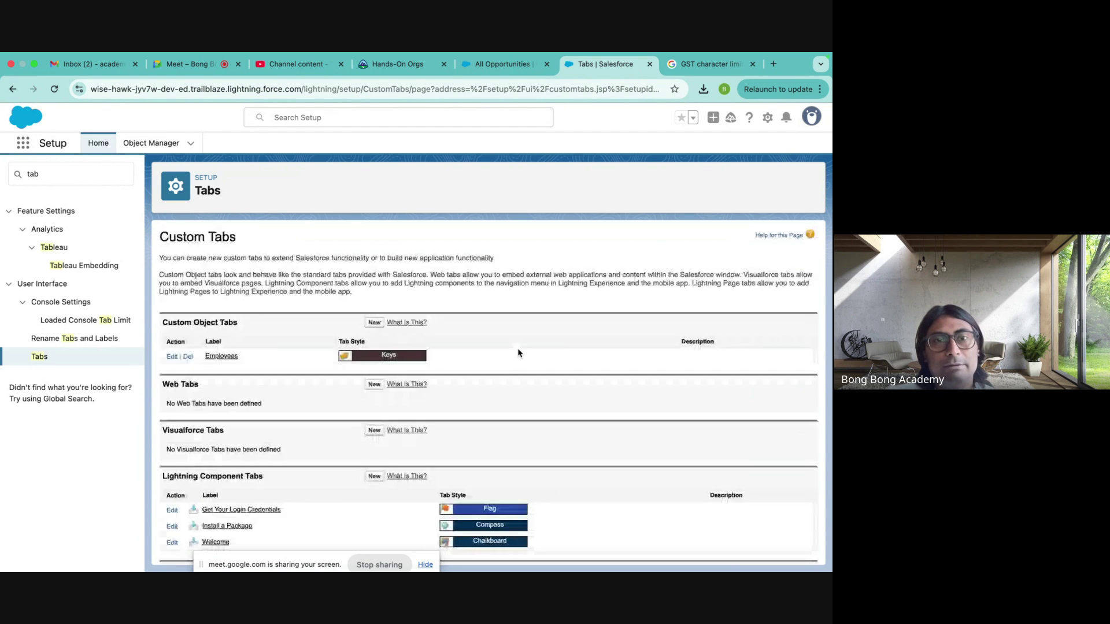
- Delete both force.com on-device site data entries in Chrome and reload the All Opportunities page
left_click(511, 68)
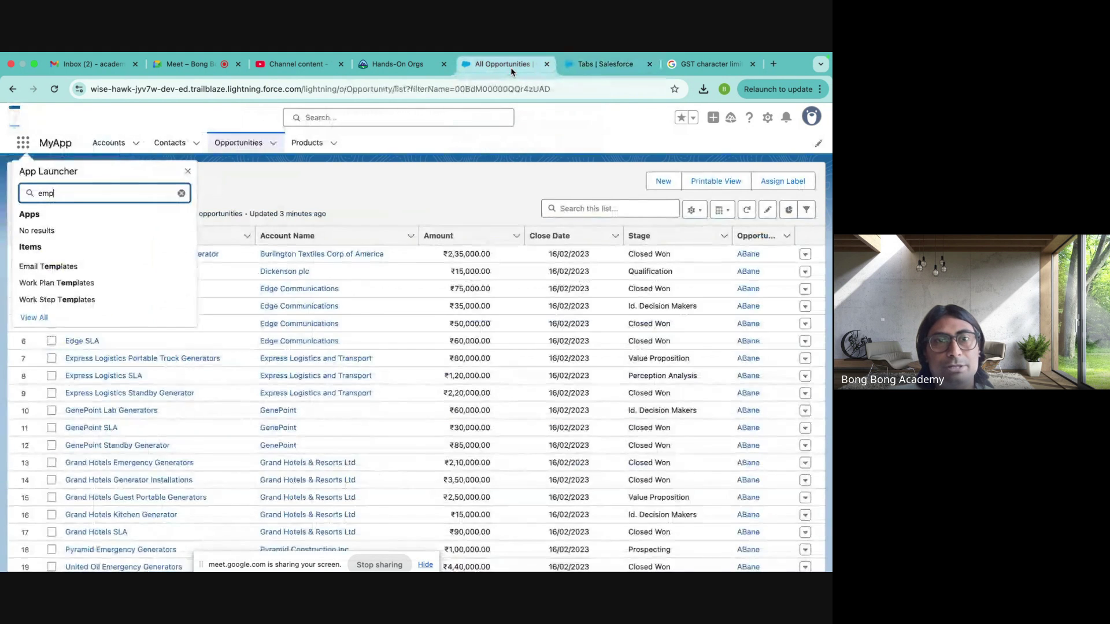
left_click(79, 89)
left_click(232, 250)
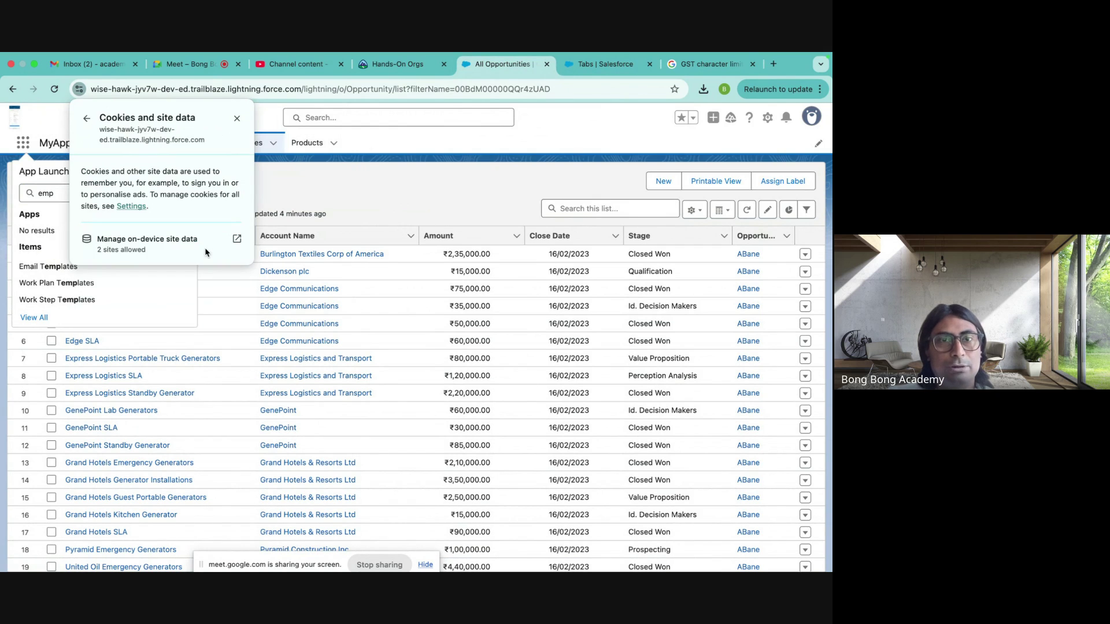
left_click(249, 243)
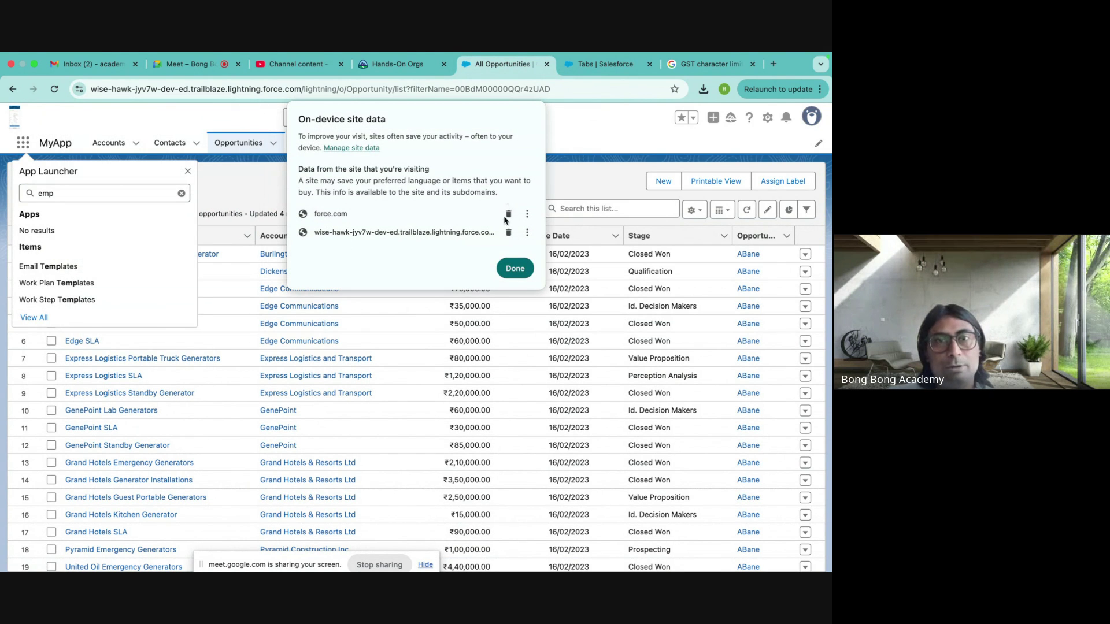
left_click(508, 215)
left_click(508, 216)
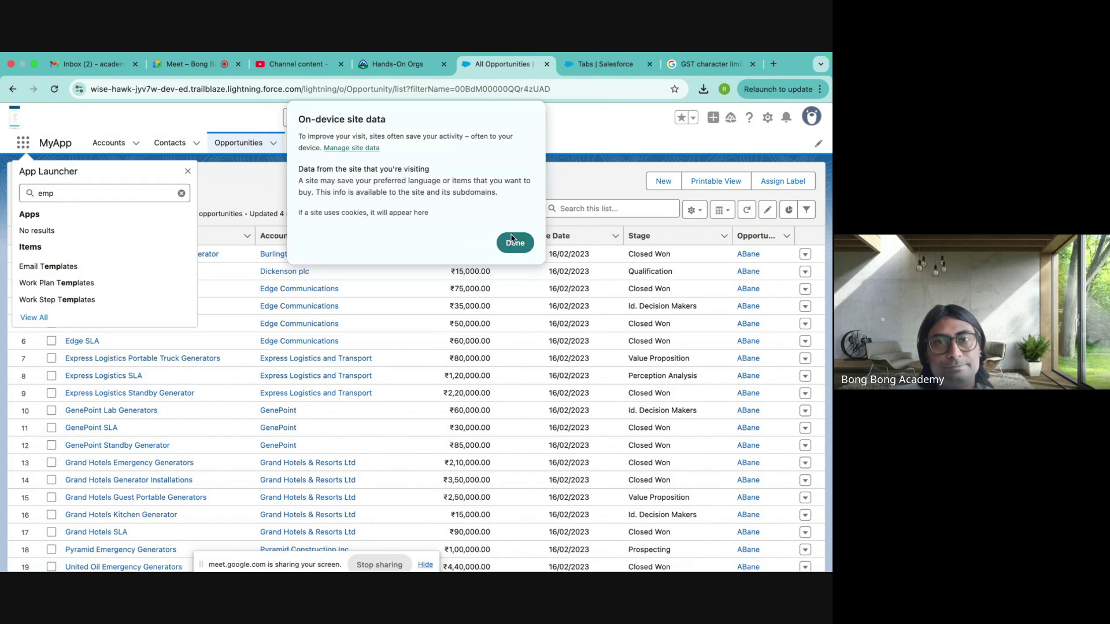
left_click(514, 241)
left_click(271, 119)
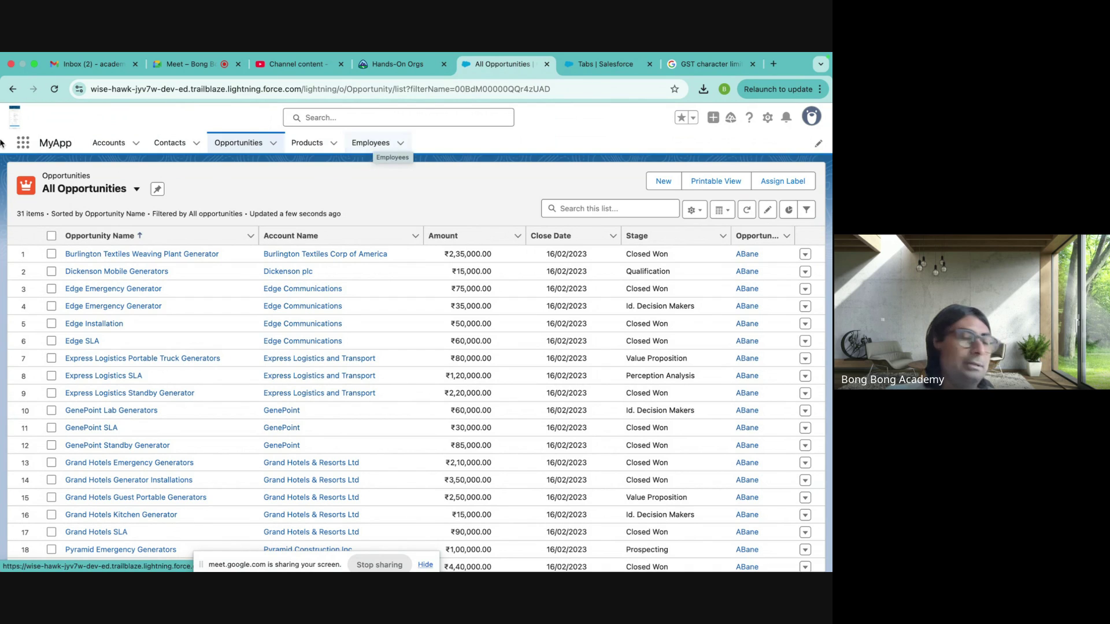
- Switch to the Sales app, check its extra navigation items, then switch to MyApp
left_click(16, 150)
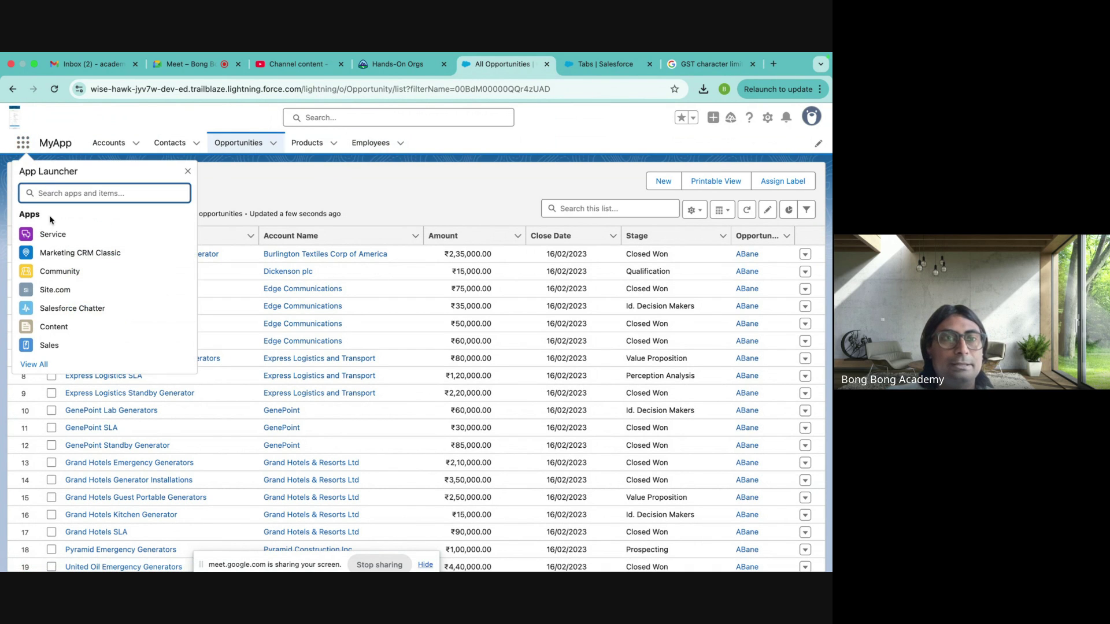
left_click(51, 345)
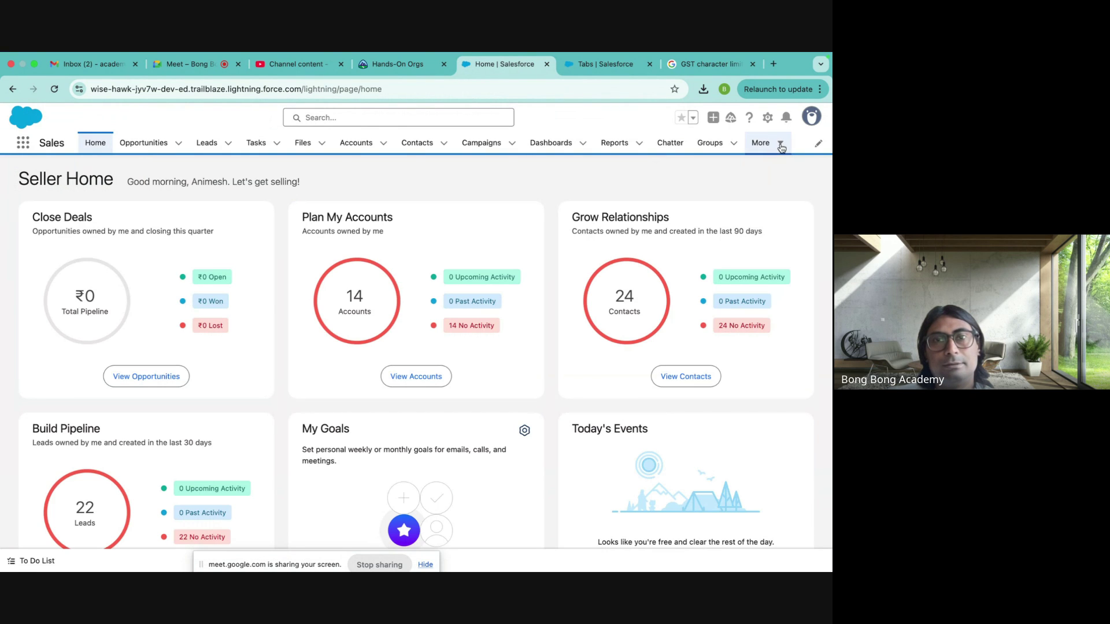
left_click(780, 144)
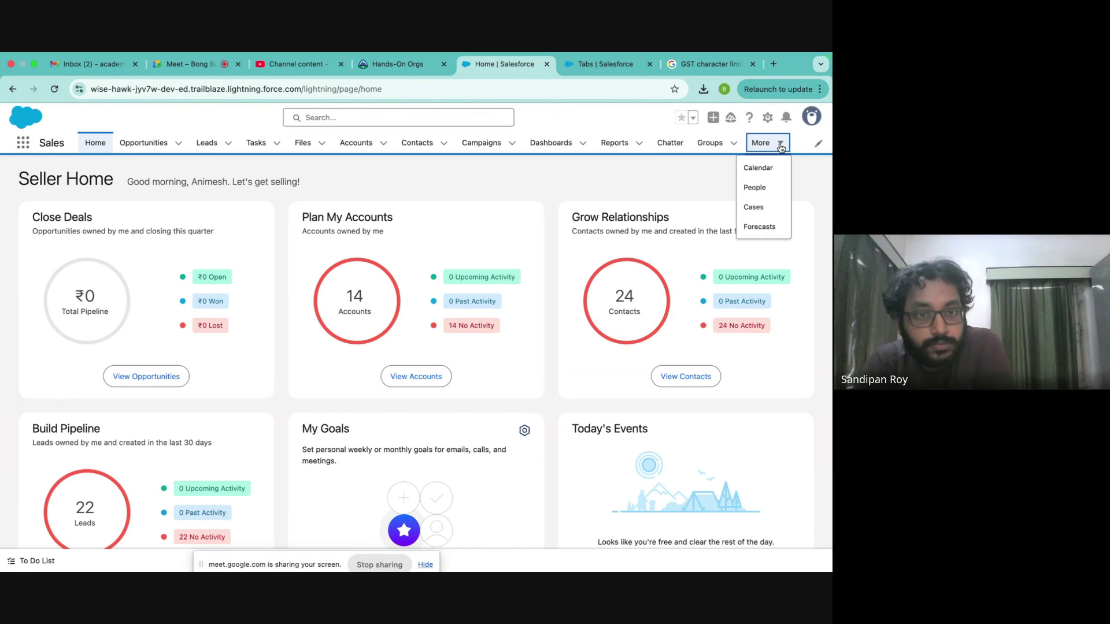
left_click(21, 144)
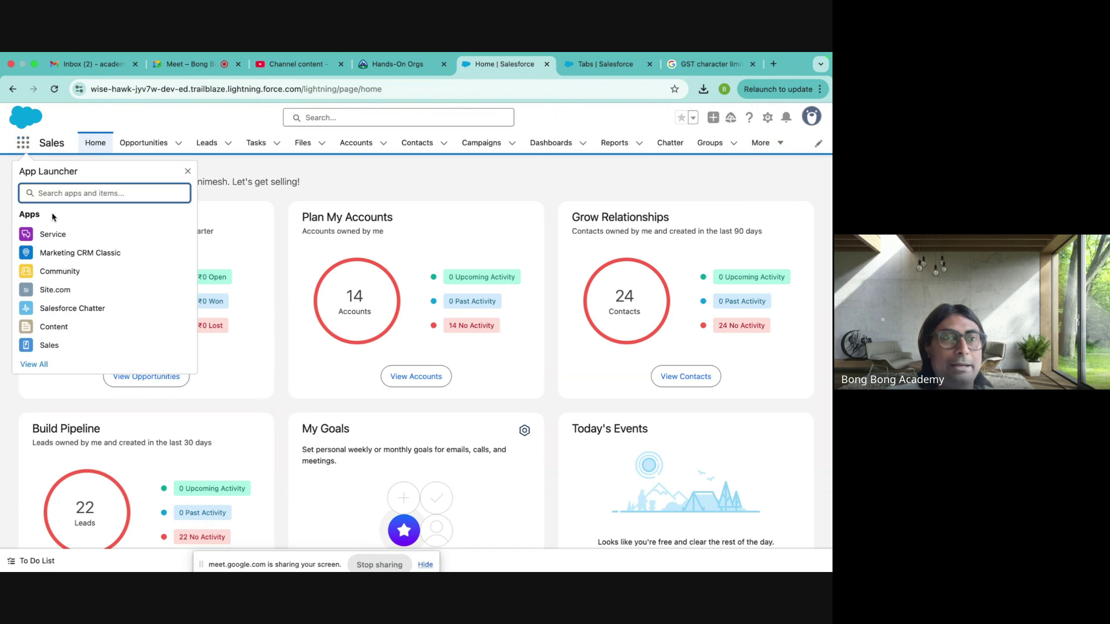
type("my")
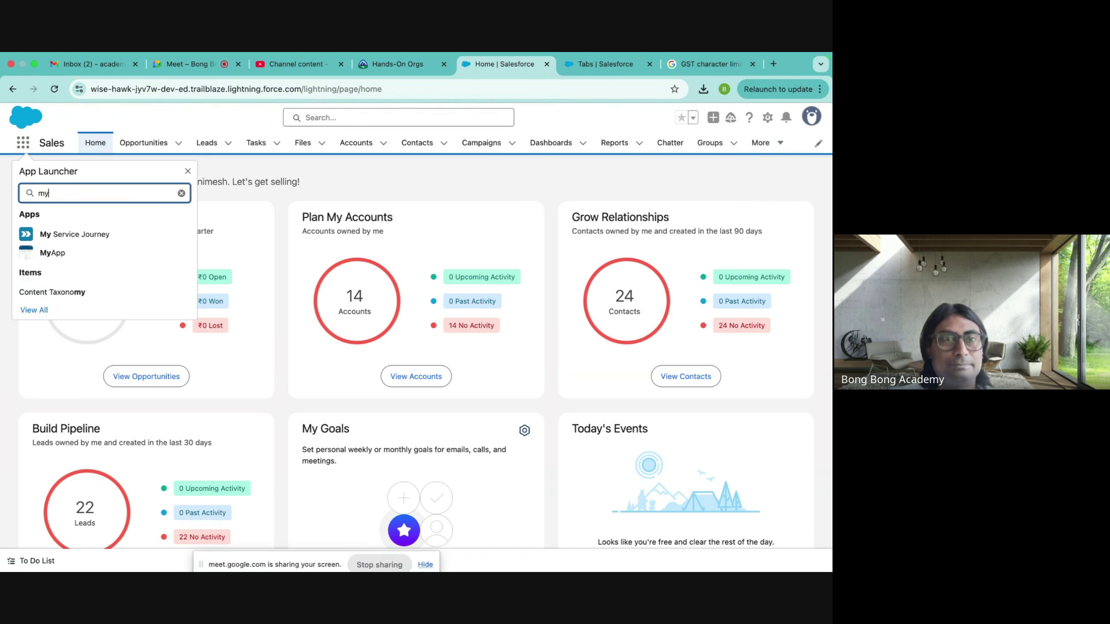
left_click(69, 257)
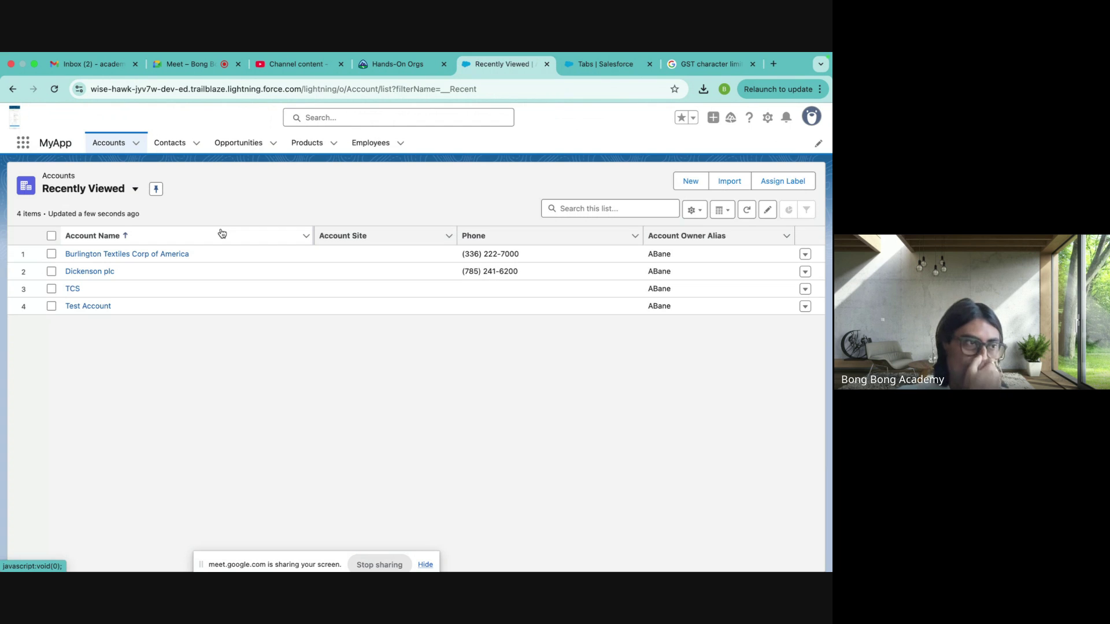
- Open the Employees list and choose New Employee from its dropdown
left_click(373, 145)
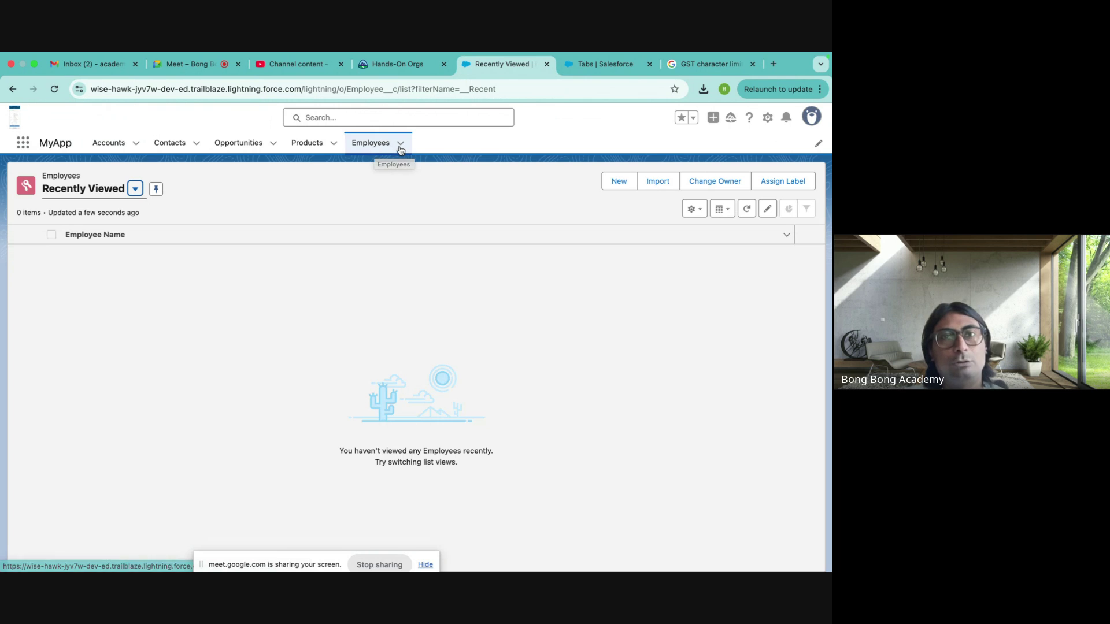
left_click(401, 148)
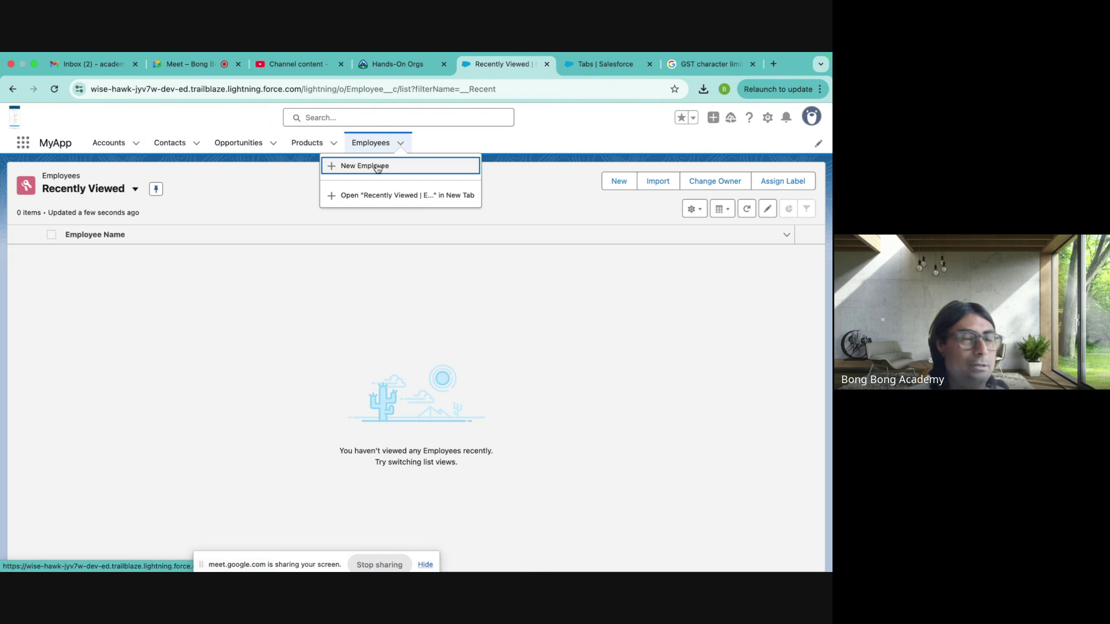
left_click(413, 165)
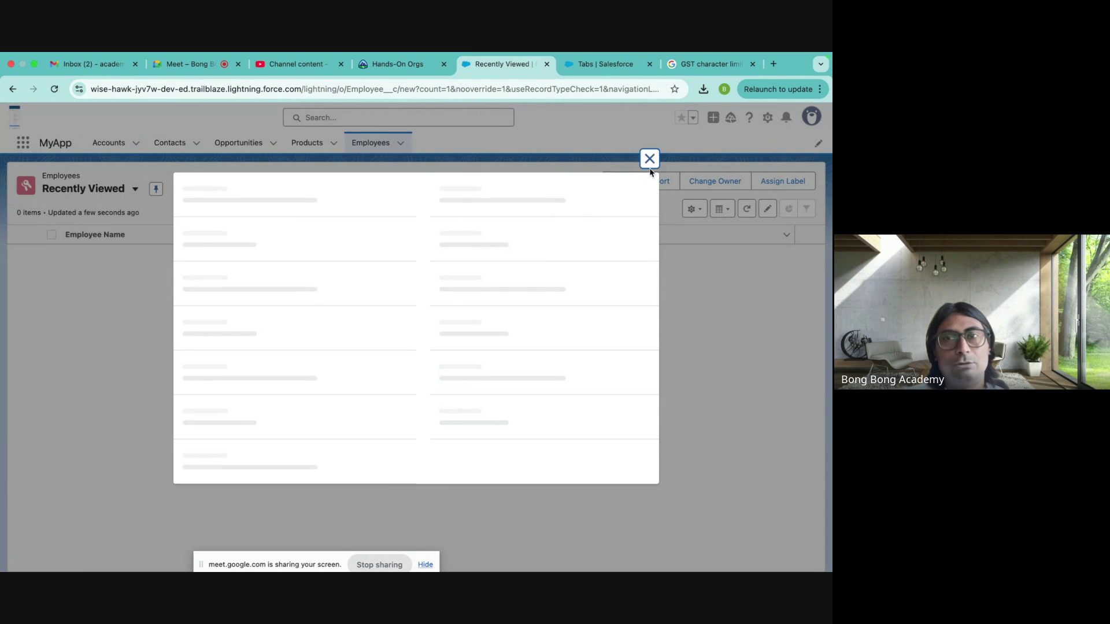
- Enter 'Test Employee' as the Employee Name and save the new record
left_click(650, 164)
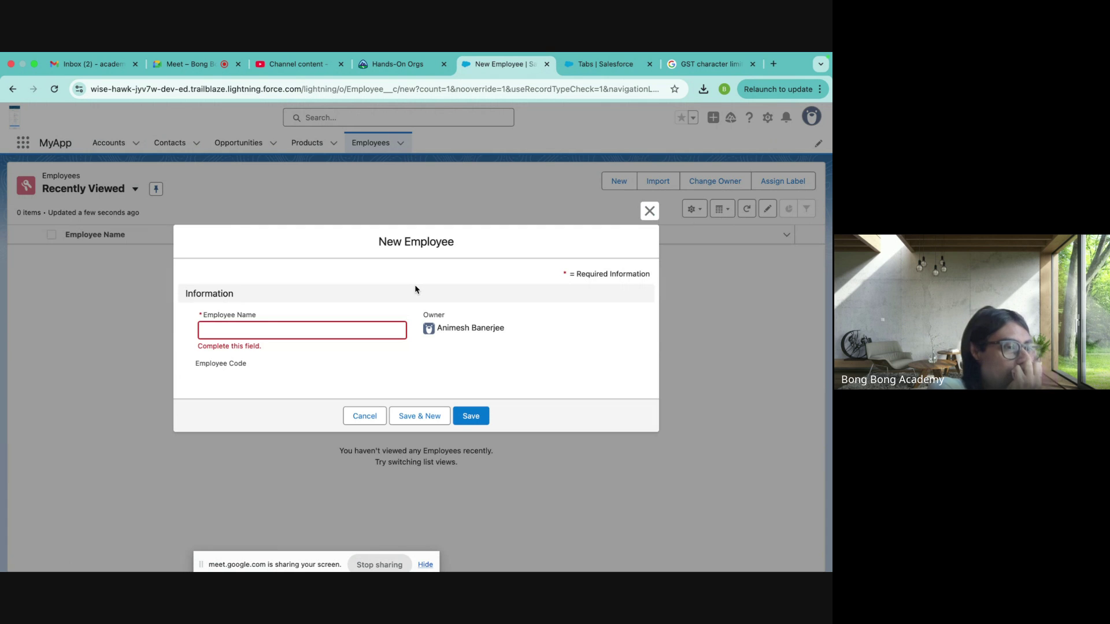
left_click(275, 333)
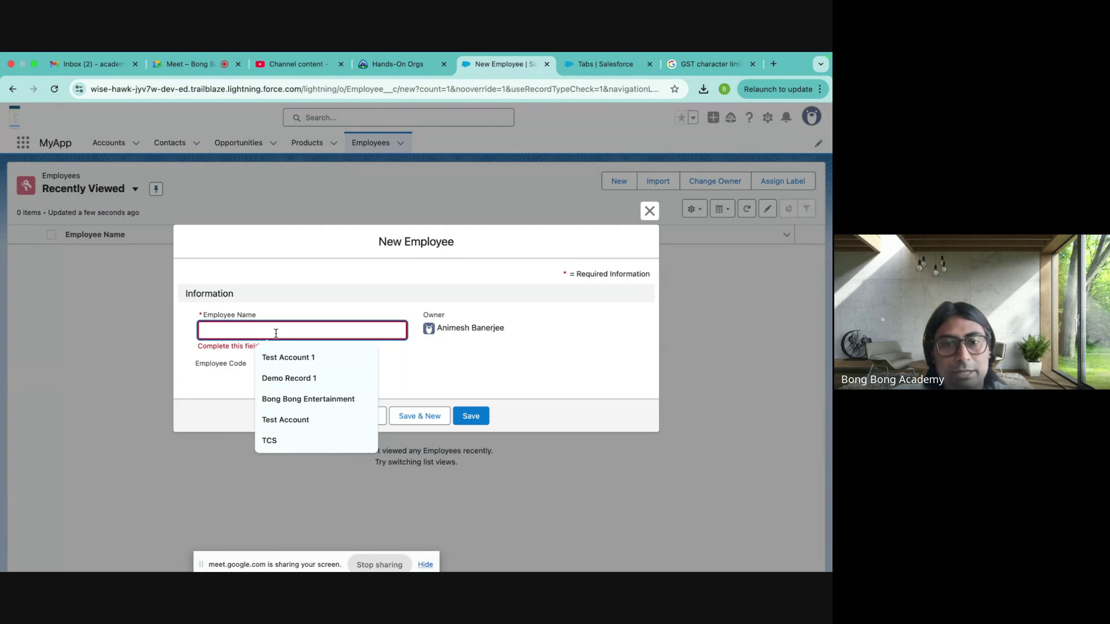
type("Test Empl")
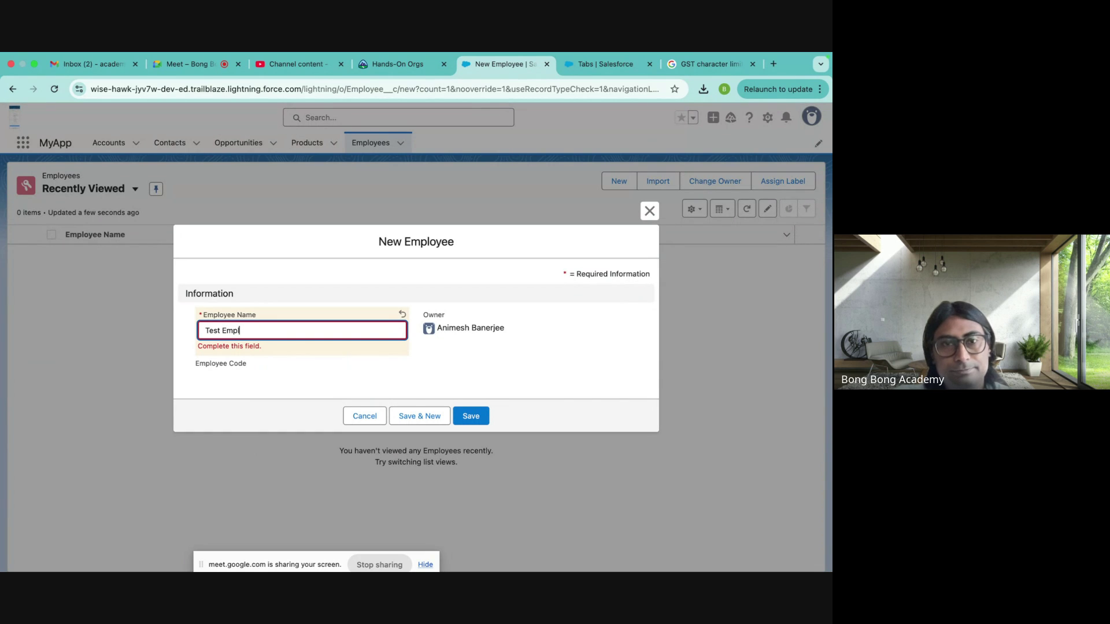
type("oyee")
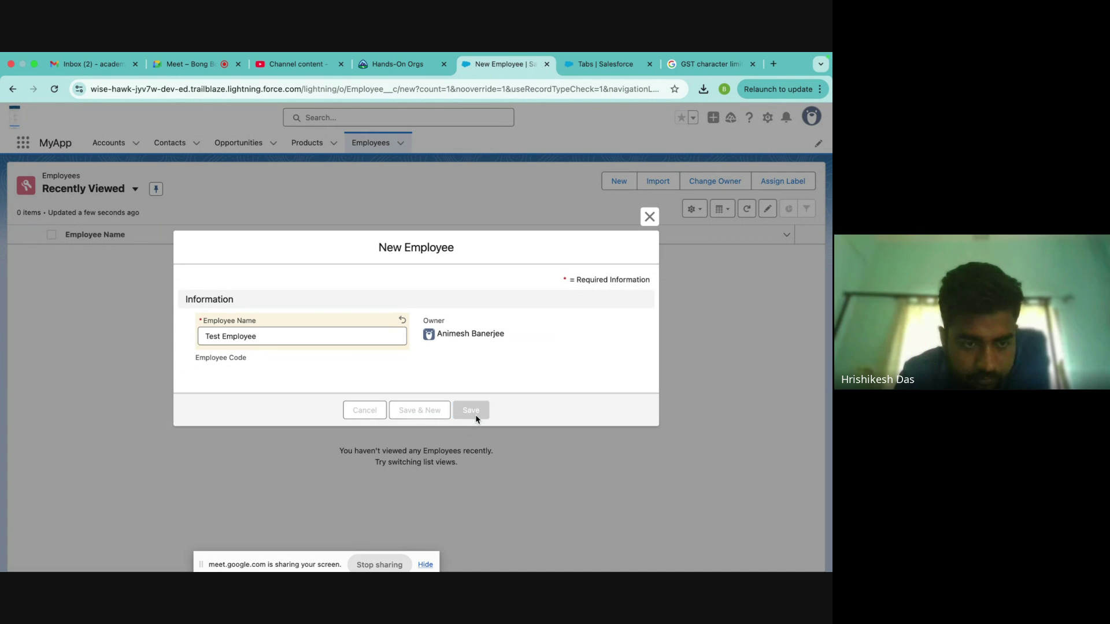
left_click(484, 417)
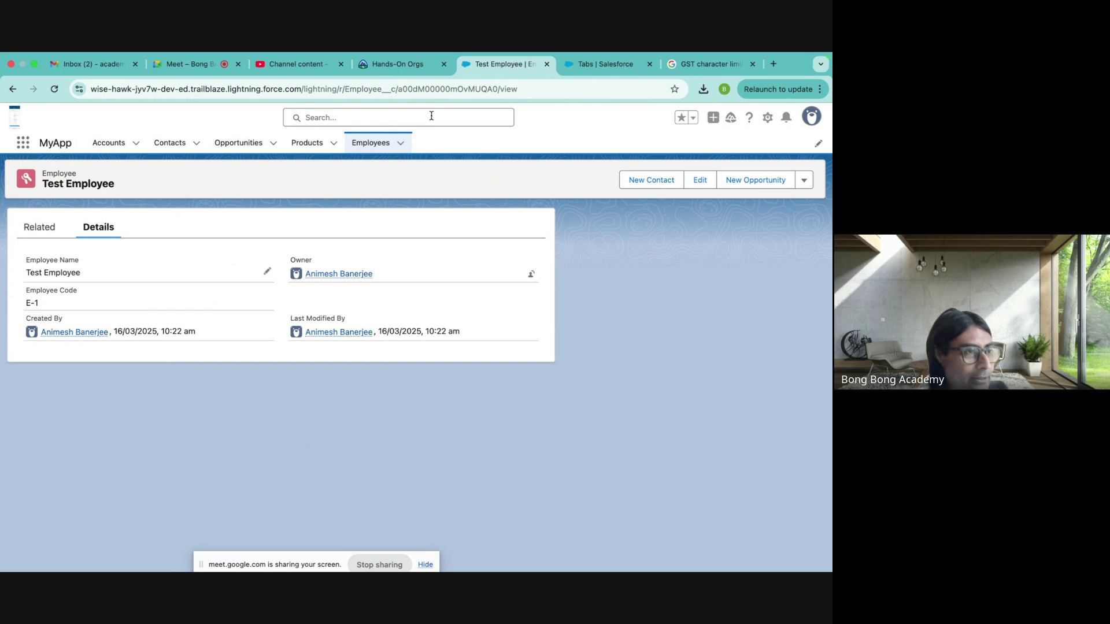
- Compare the Test Employee record ID with a contact's record ID, then return to Employees
double_click(435, 88)
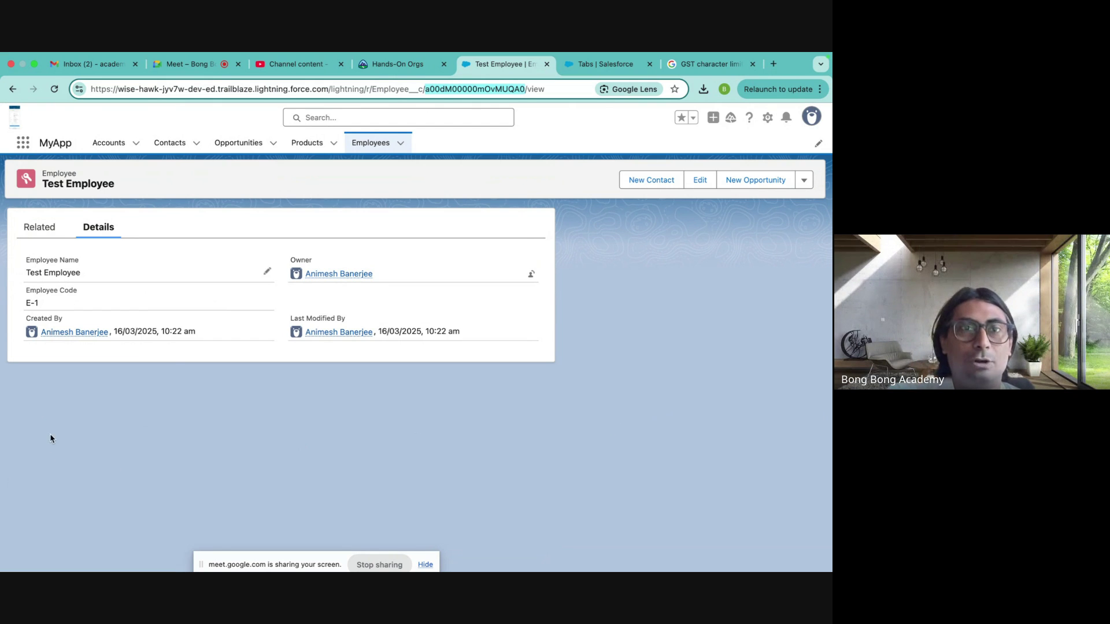
left_click(173, 152)
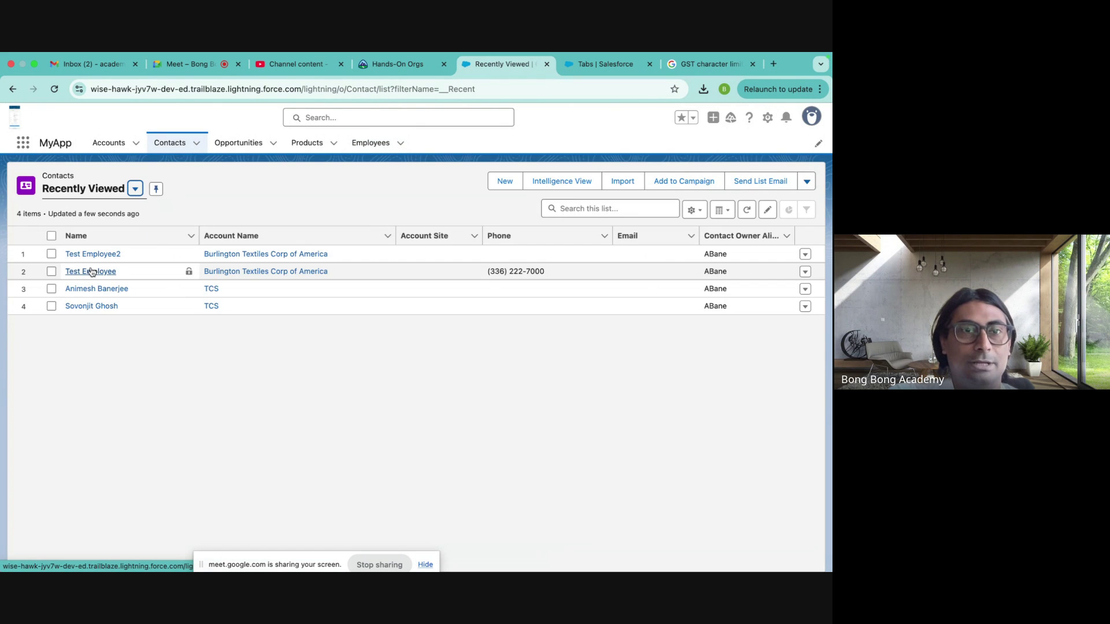
left_click(88, 261)
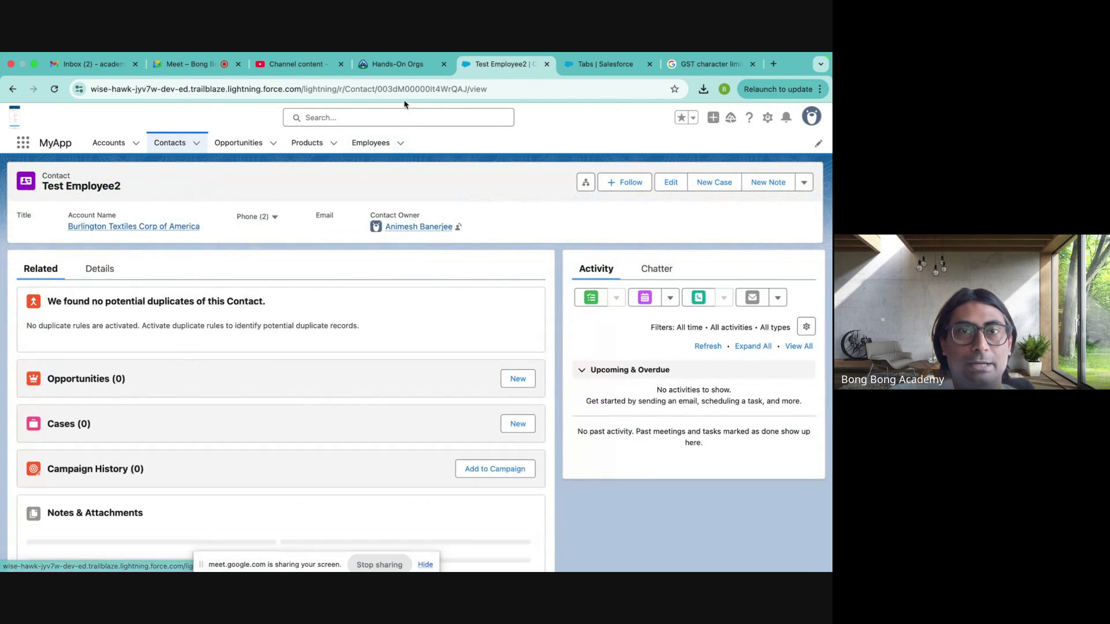
double_click(404, 90)
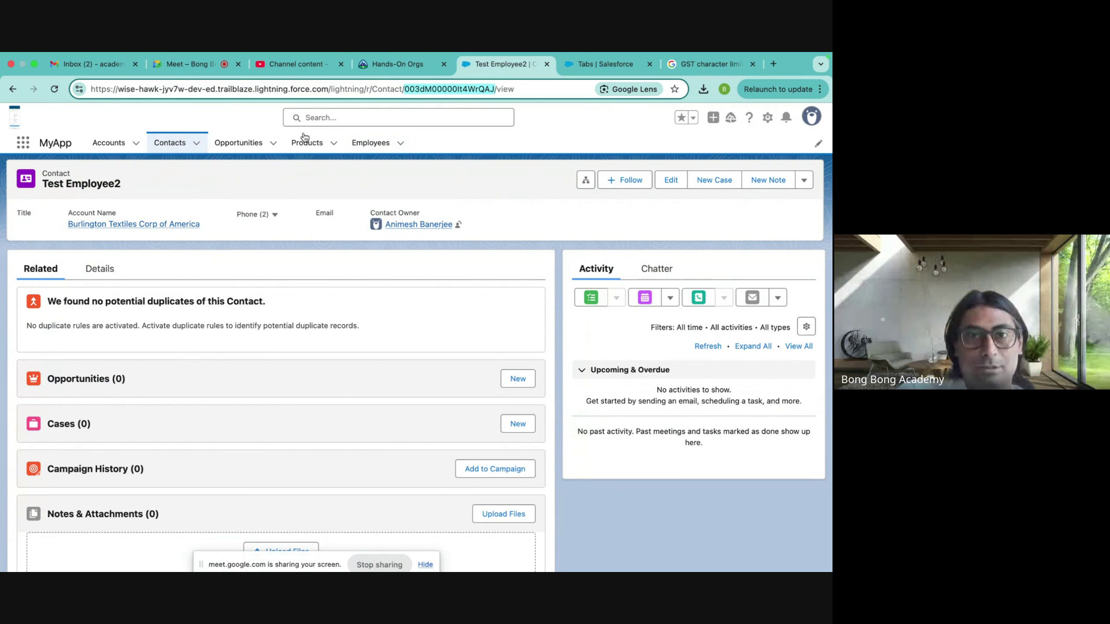
left_click(367, 149)
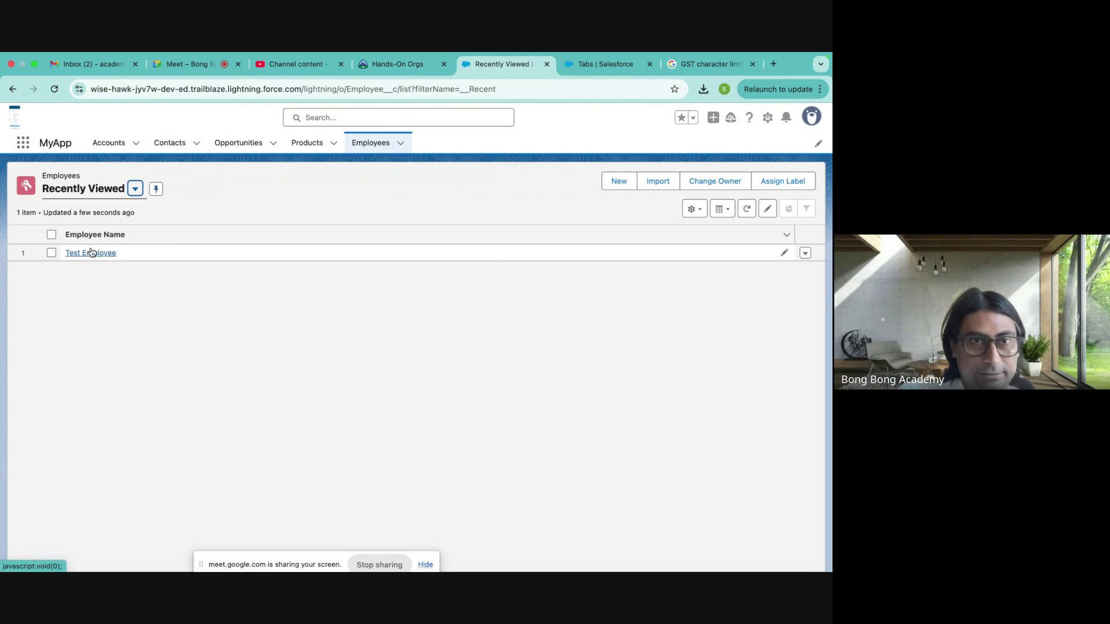
- Open Test Employee, highlight its E-1 Employee Code, then go to the Trailhead Hands-On Orgs page
left_click(77, 252)
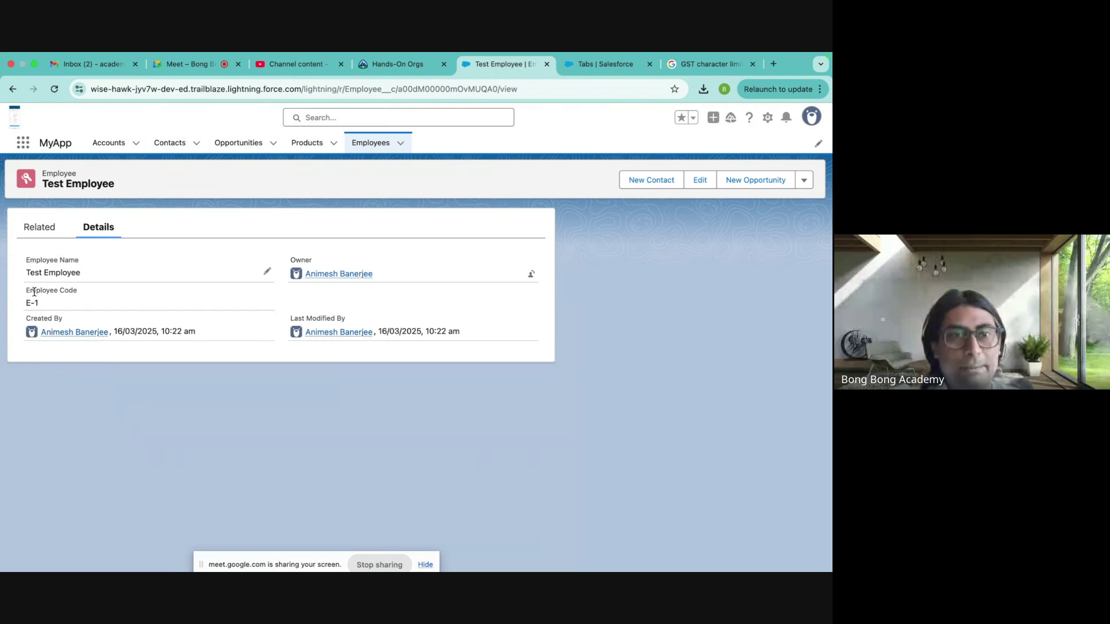
left_click_drag(25, 285, 47, 303)
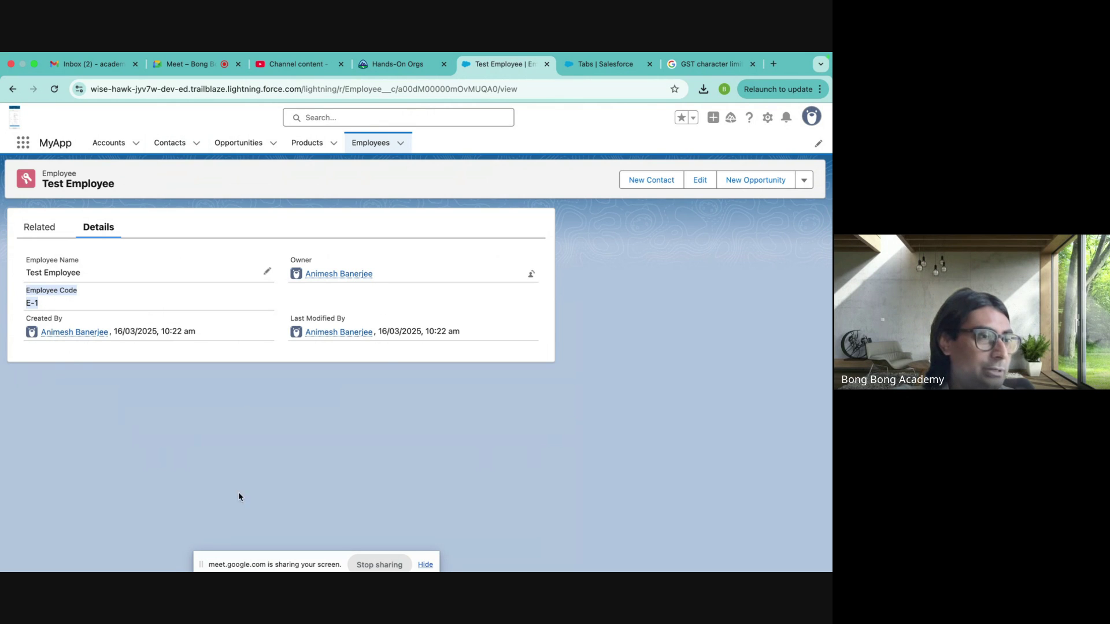
left_click(543, 396)
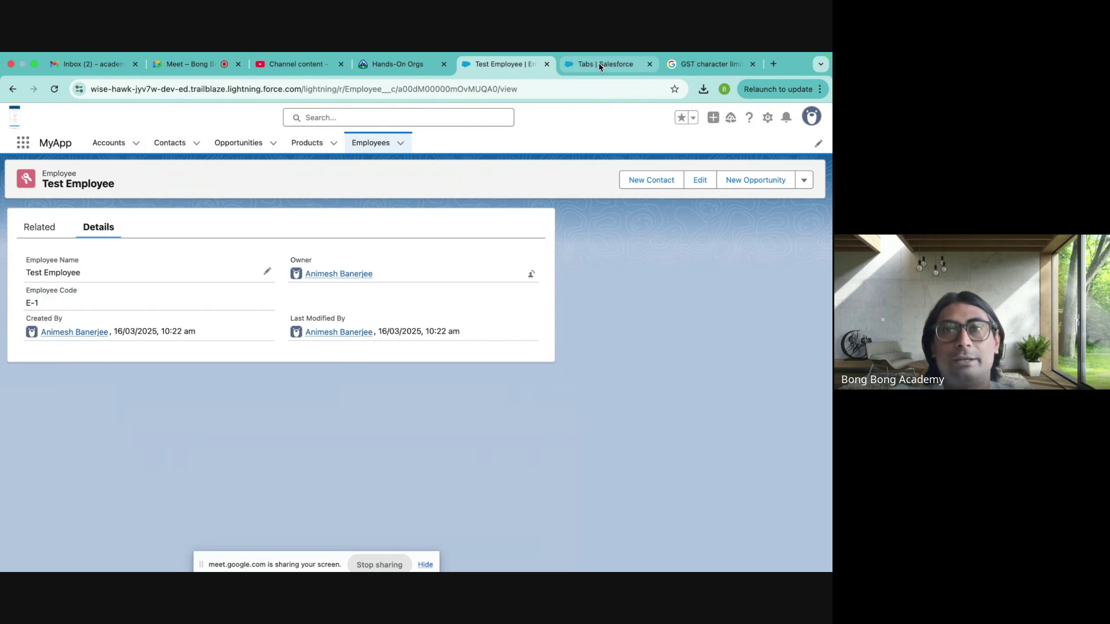
left_click(384, 65)
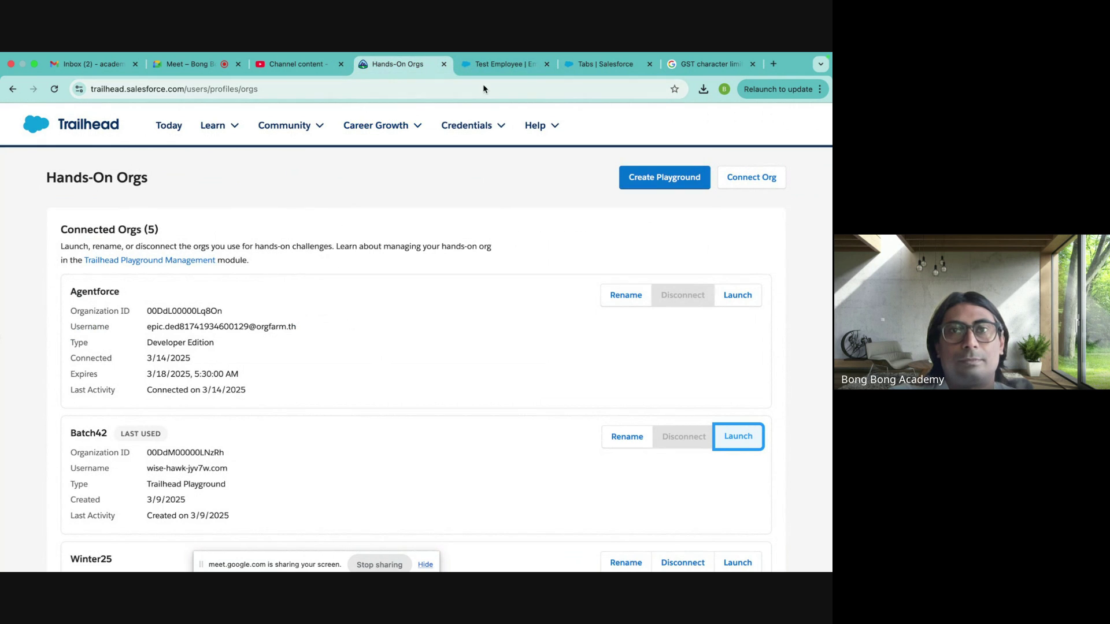
- Back in Setup, filter Object Manager with 'emplo' and open the Employee object
left_click(491, 64)
left_click(601, 63)
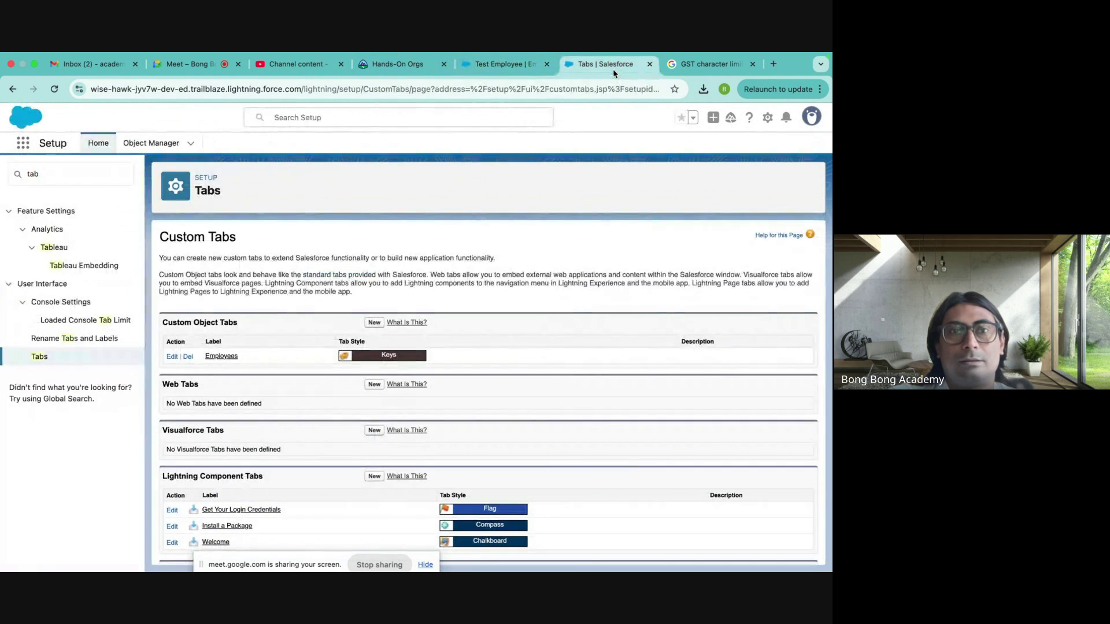
left_click(150, 143)
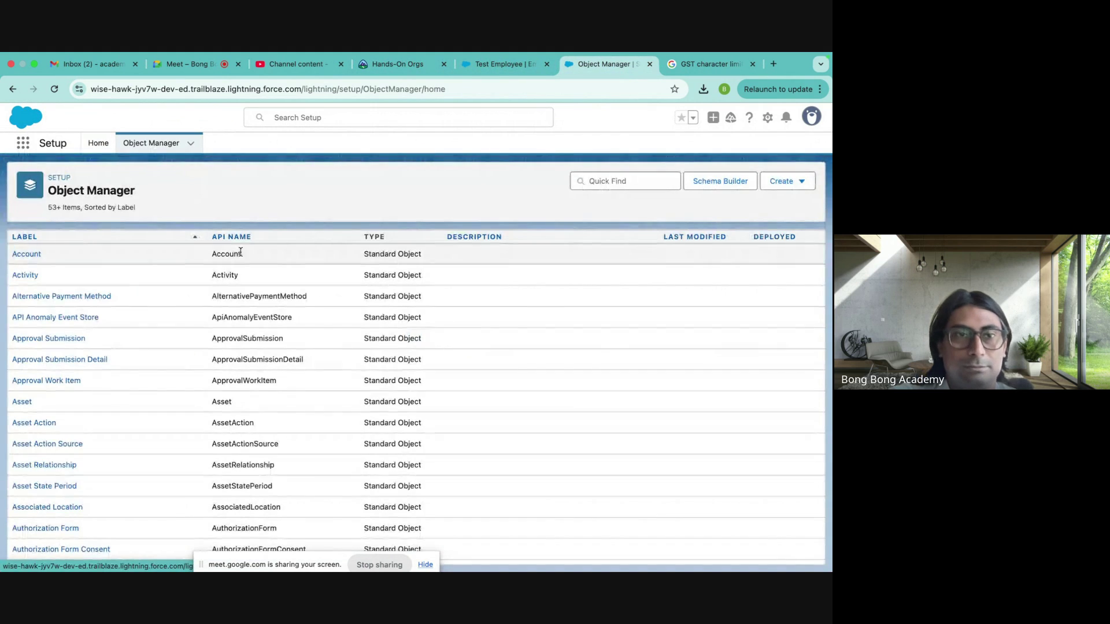
left_click(602, 182)
type("emplo")
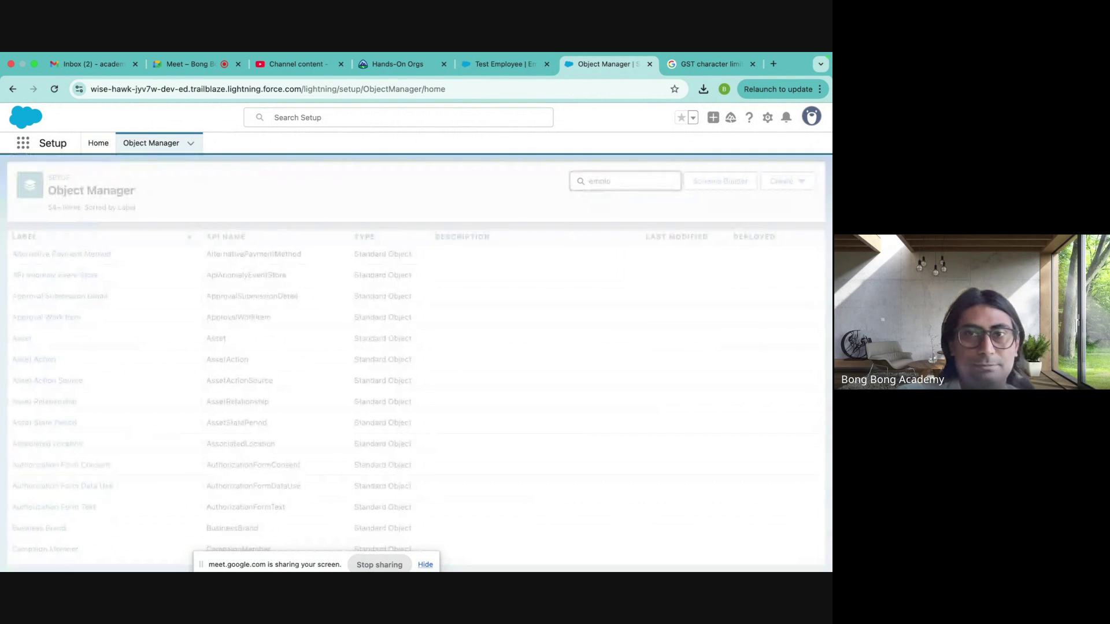
left_click(40, 258)
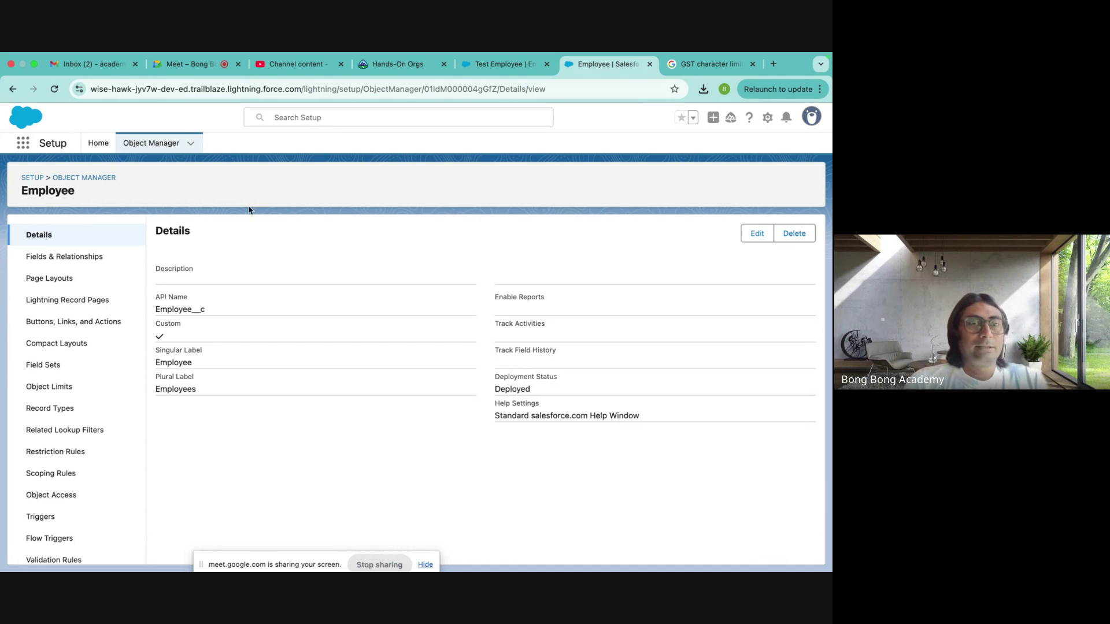
left_click(62, 256)
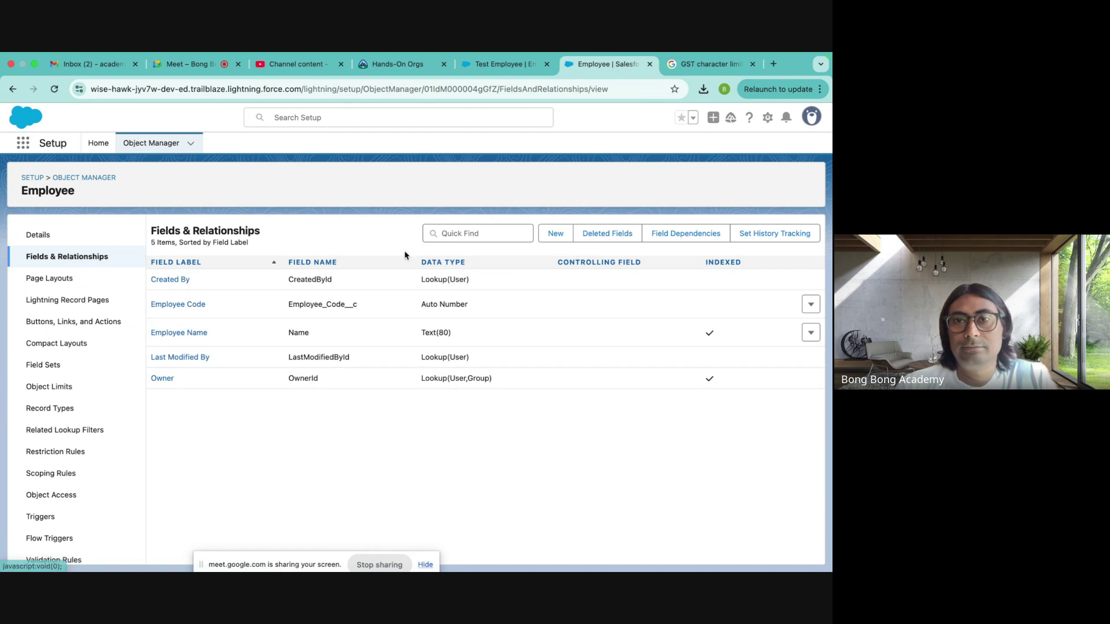
left_click(555, 234)
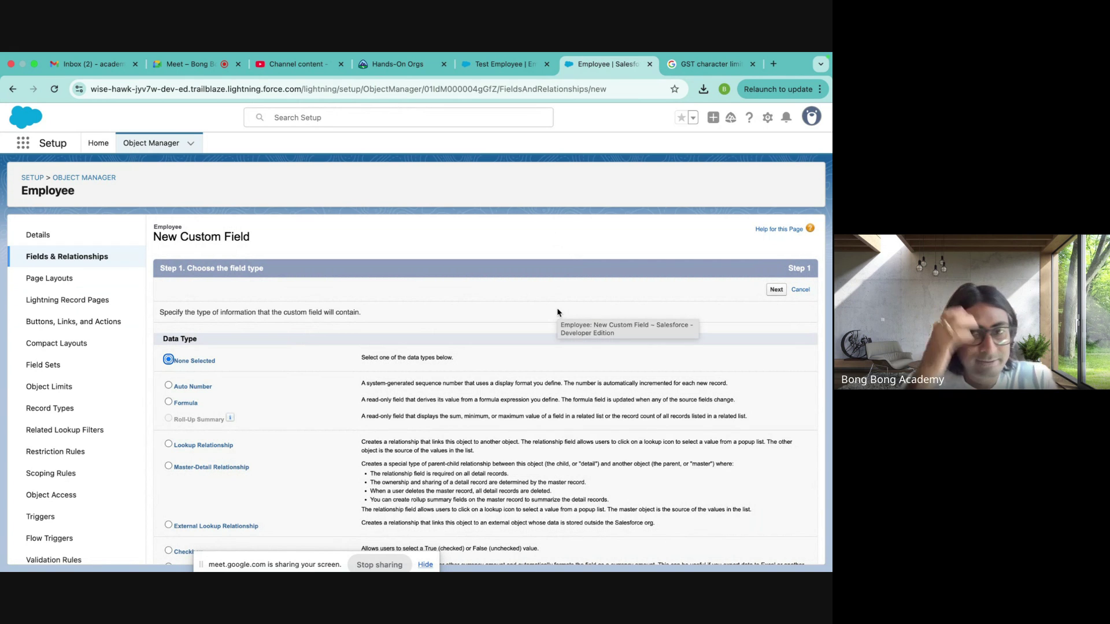
scroll(558, 311, "down", 5)
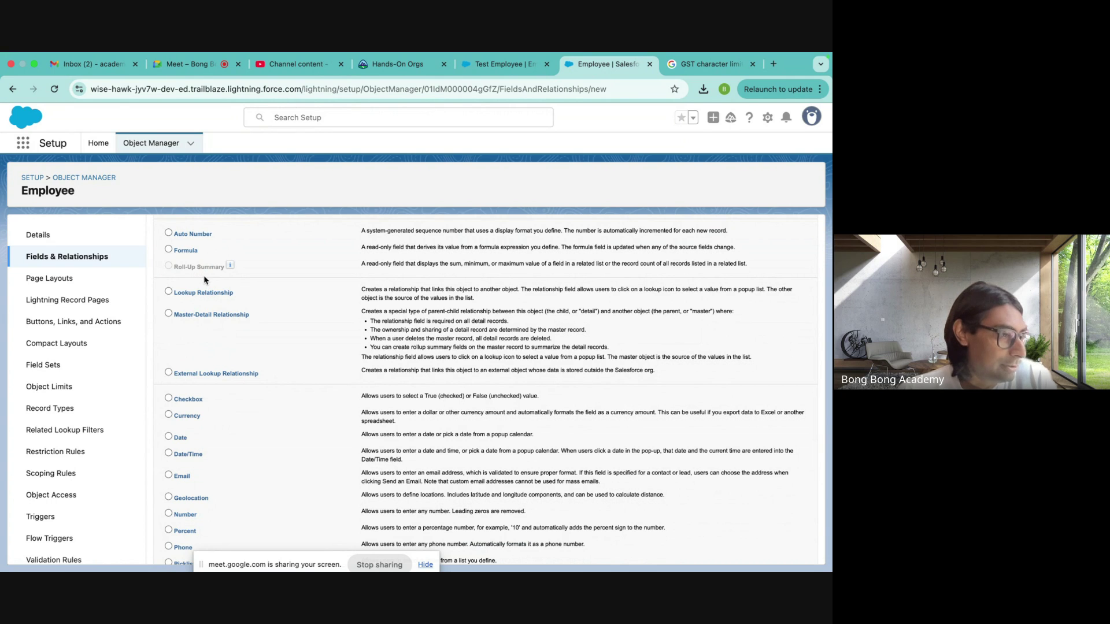
scroll(208, 292, "down", 5)
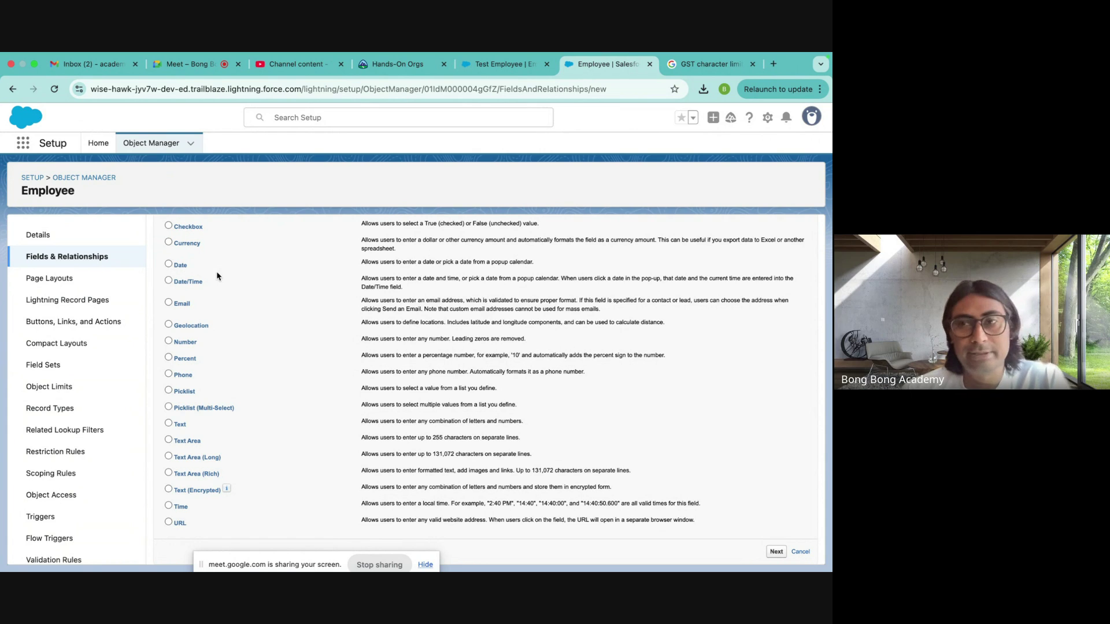
scroll(217, 276, "up", 1)
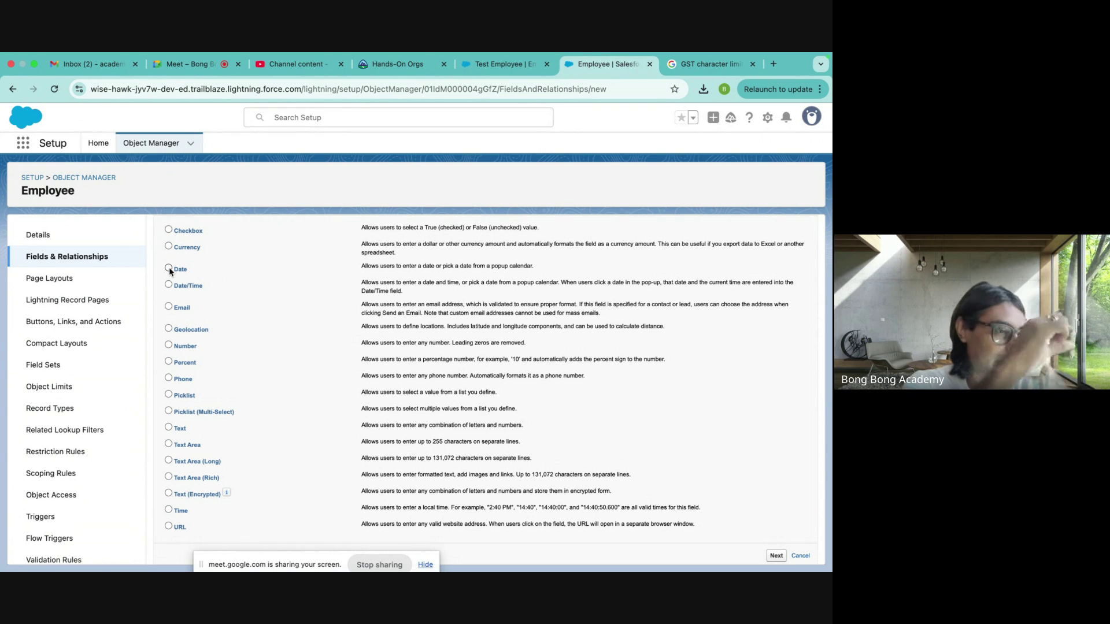
- After trying Date/Time, Time, Geolocation and Phone, select Picklist as the data type and continue
left_click(168, 284)
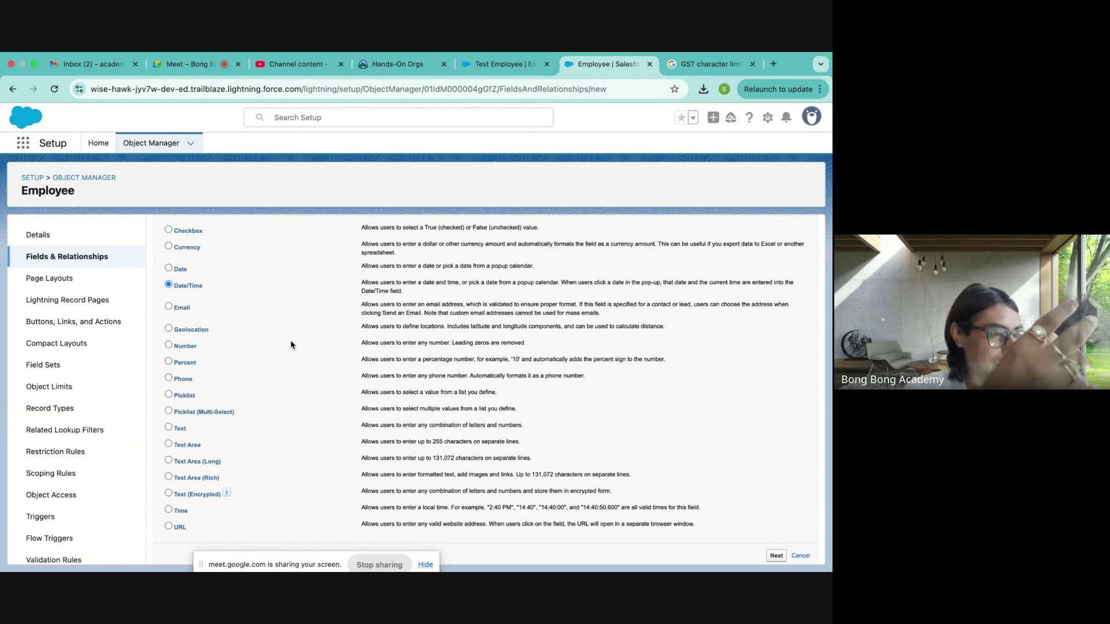
left_click(181, 269)
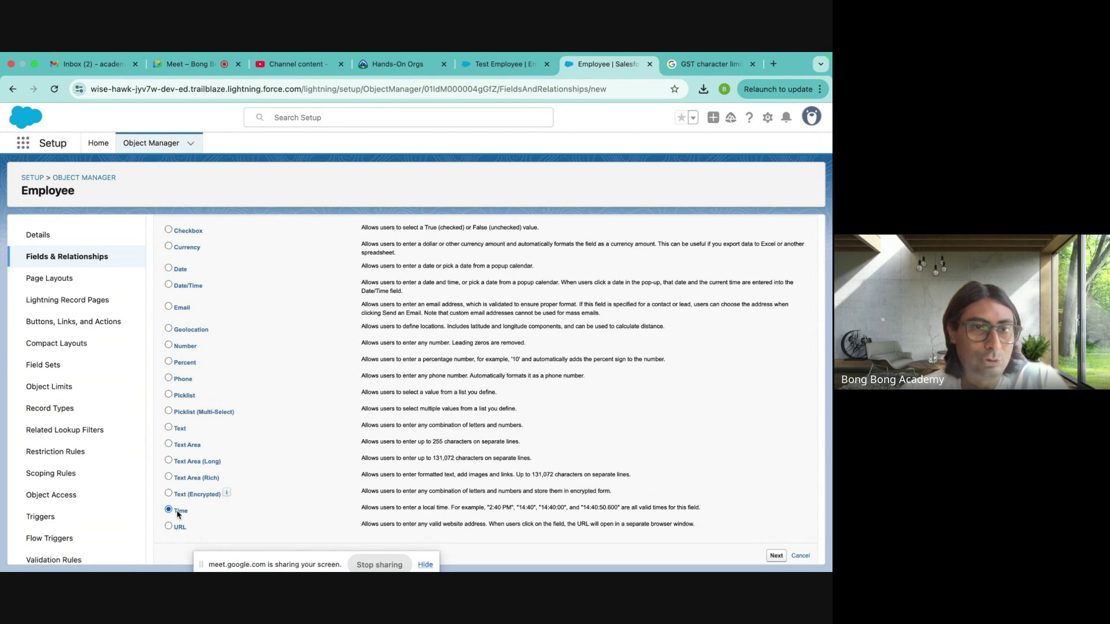
left_click(184, 288)
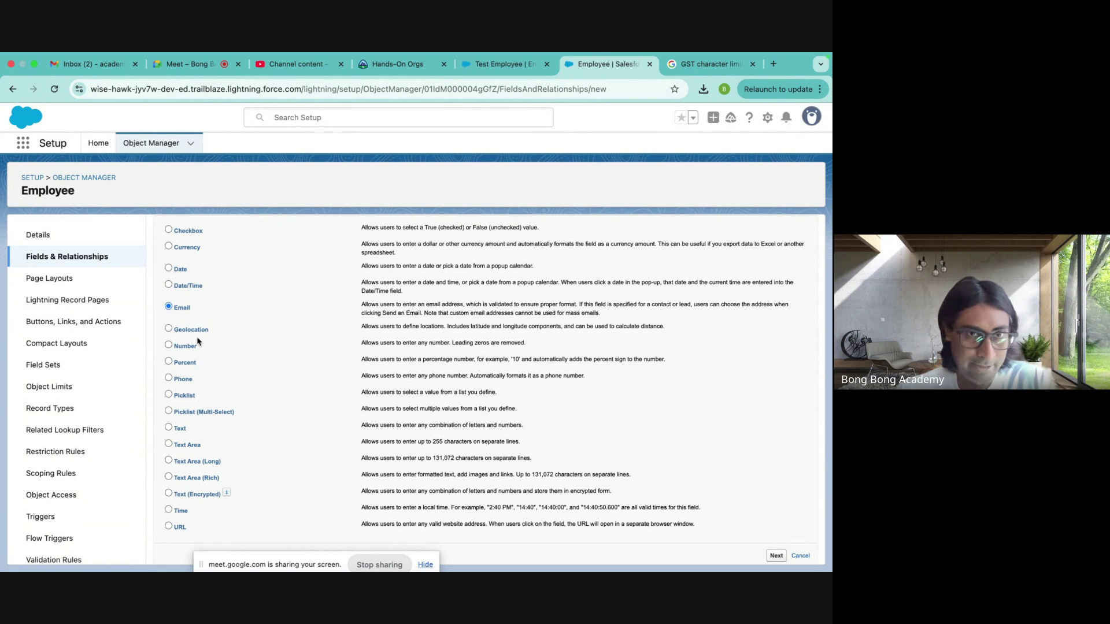
left_click(168, 328)
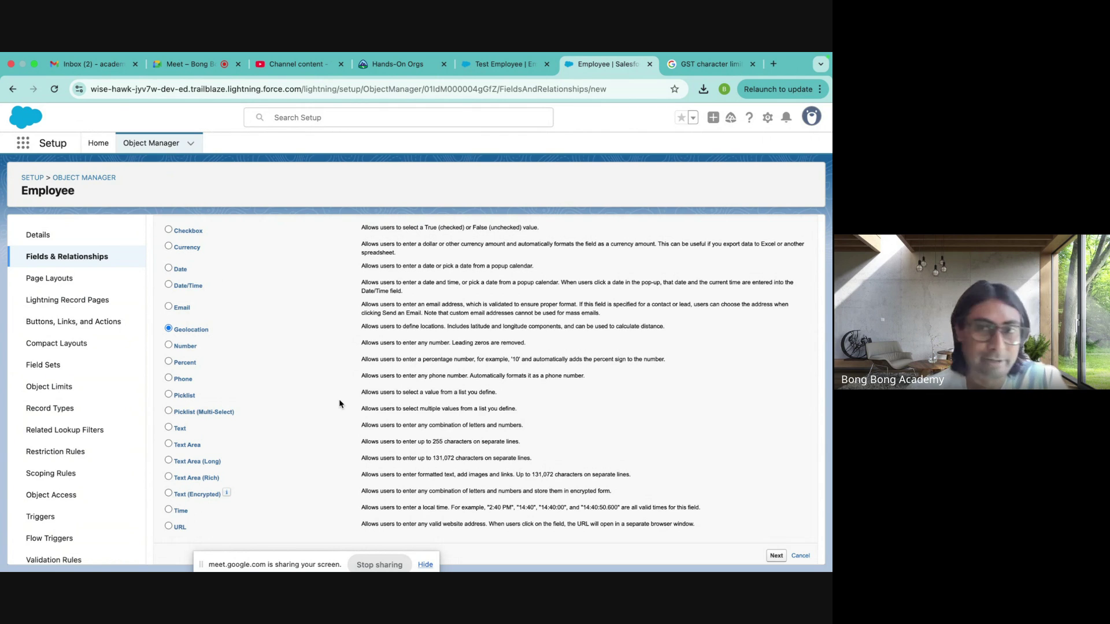
scroll(339, 401, "down", 1)
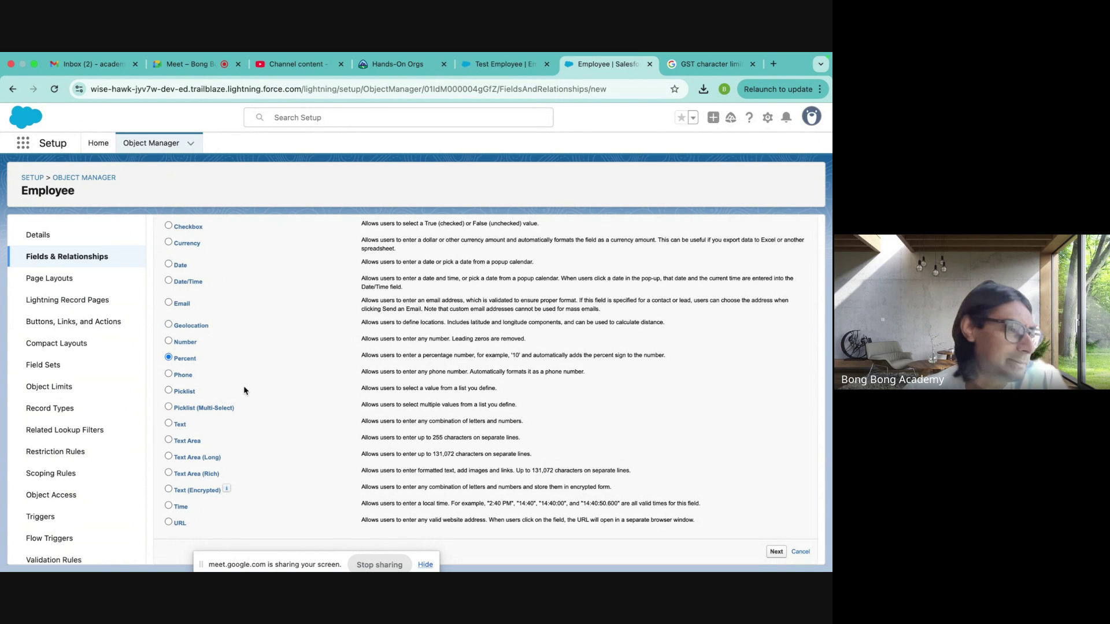
left_click(173, 375)
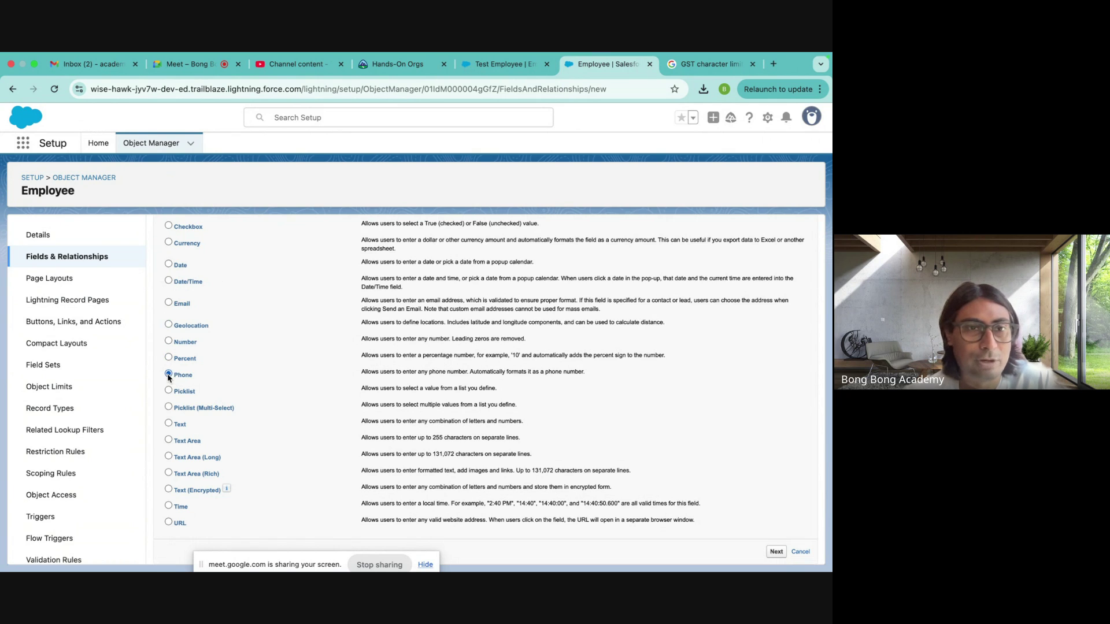
left_click(169, 392)
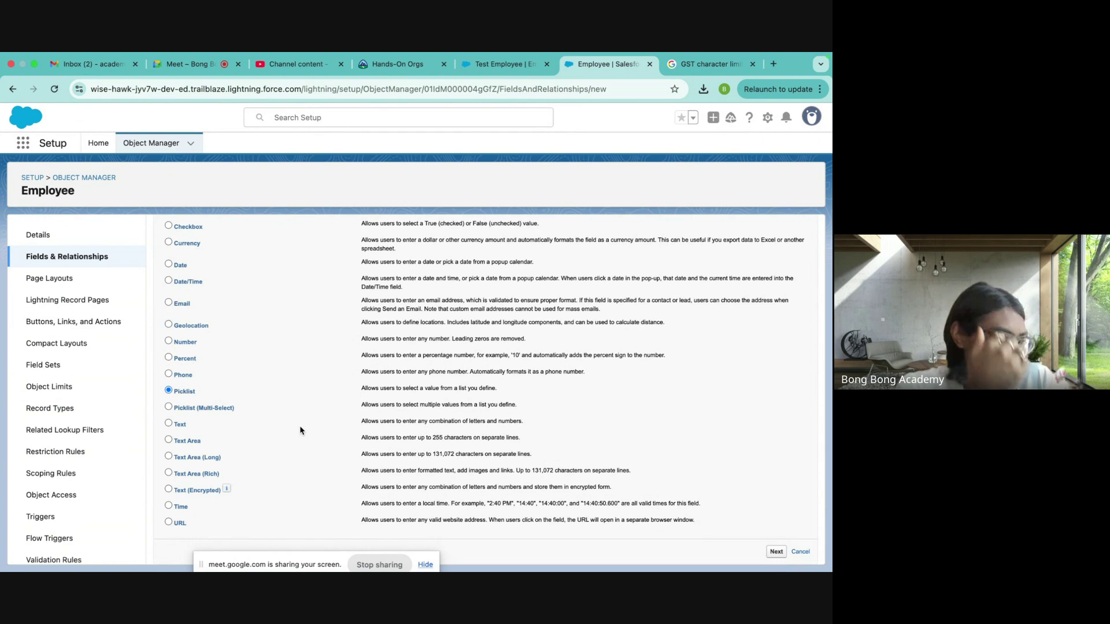
left_click(777, 552)
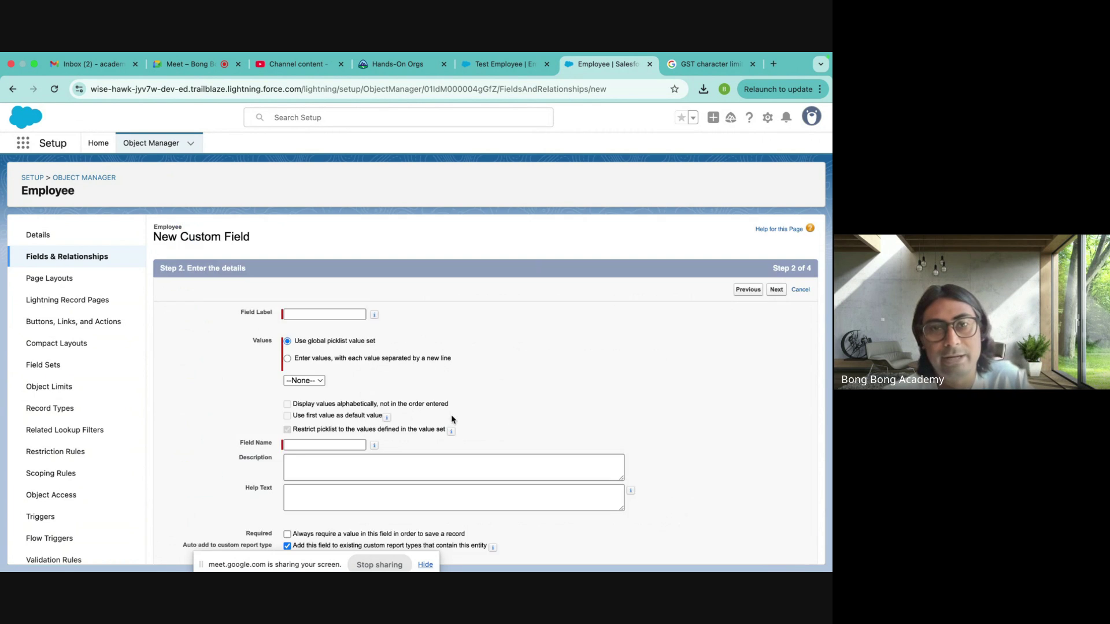
- Label the field 'Network Connection' and enter picklist values Airtel, Jio and Vodafone on separate lines
left_click(318, 313)
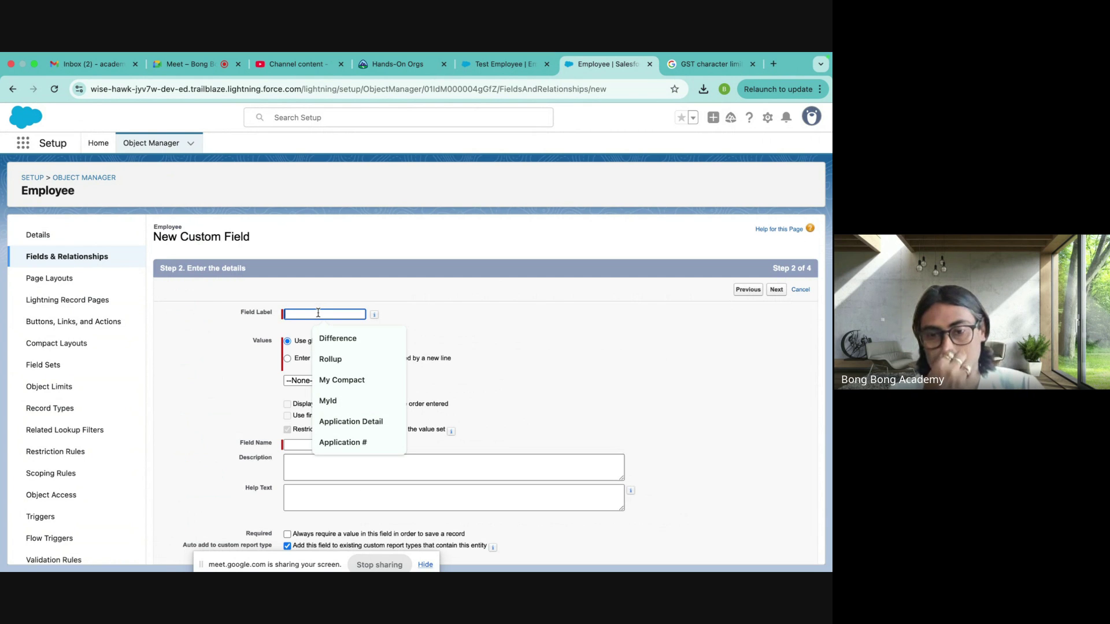
type("Networ")
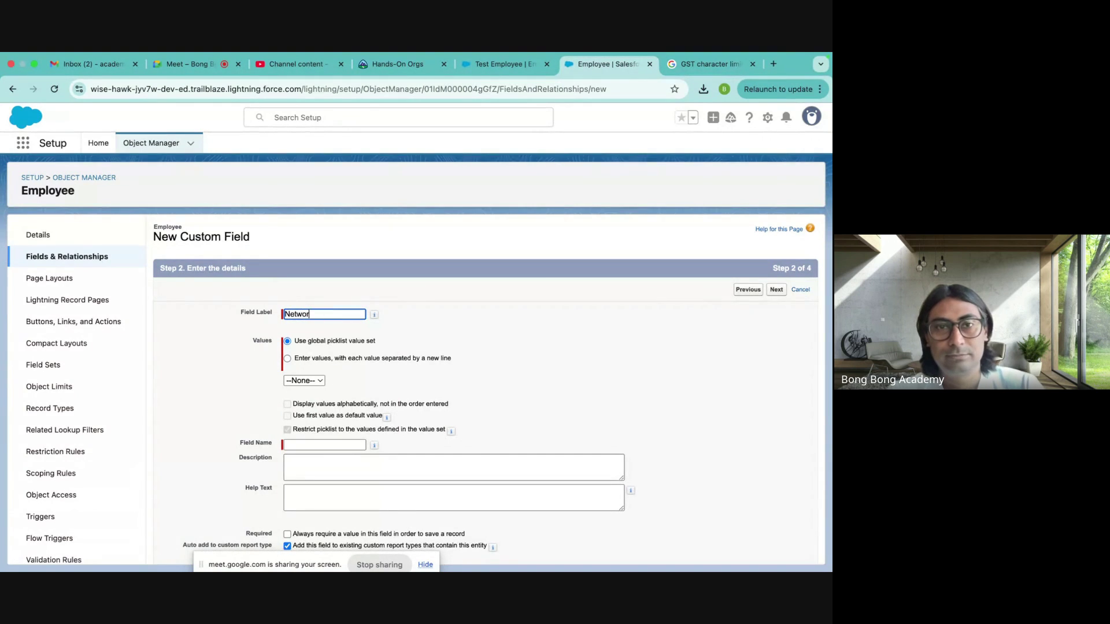
type("k Connection")
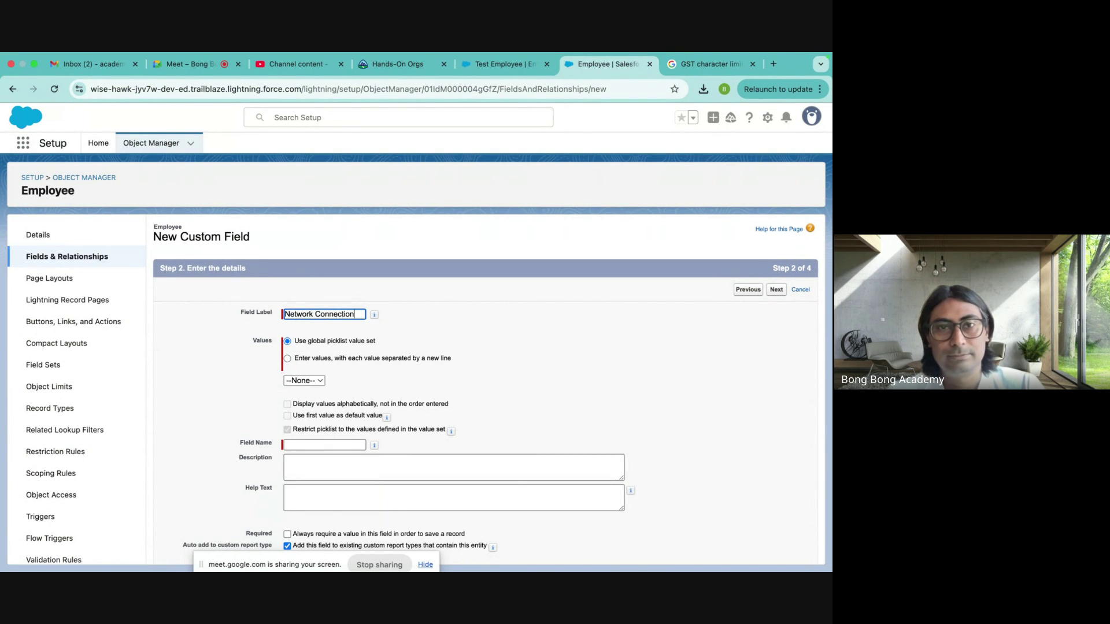
left_click(319, 359)
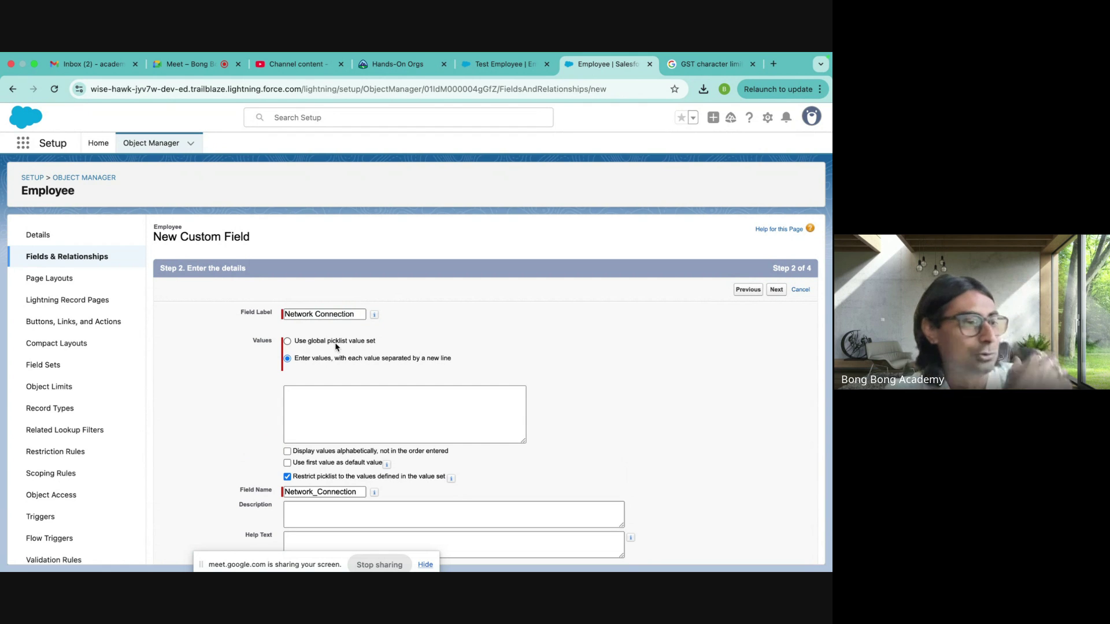
left_click(315, 397)
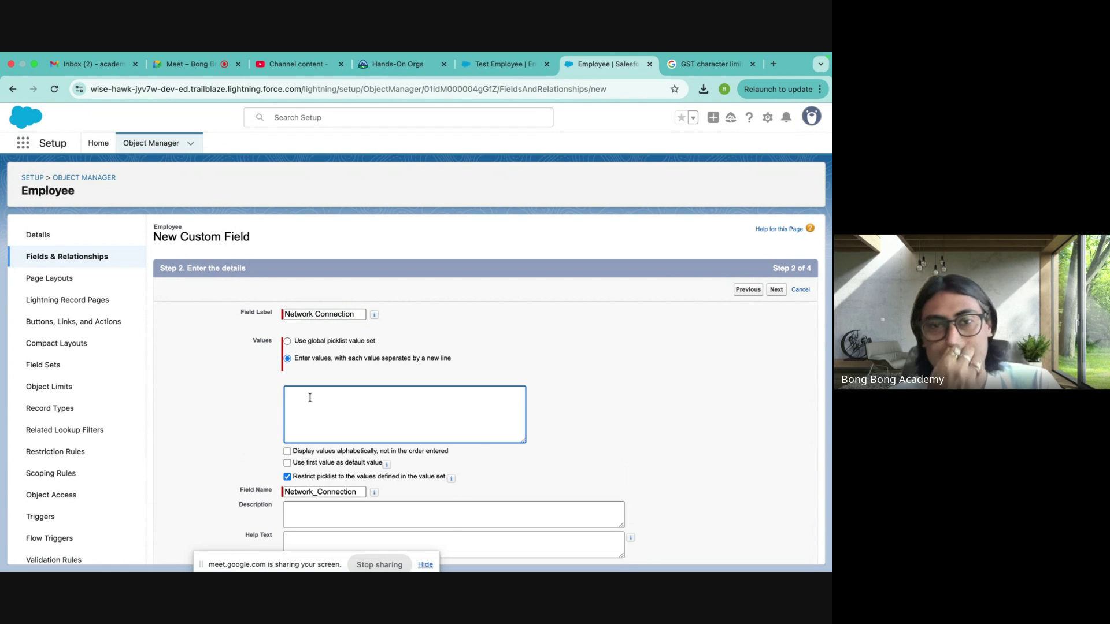
type("Airtel ")
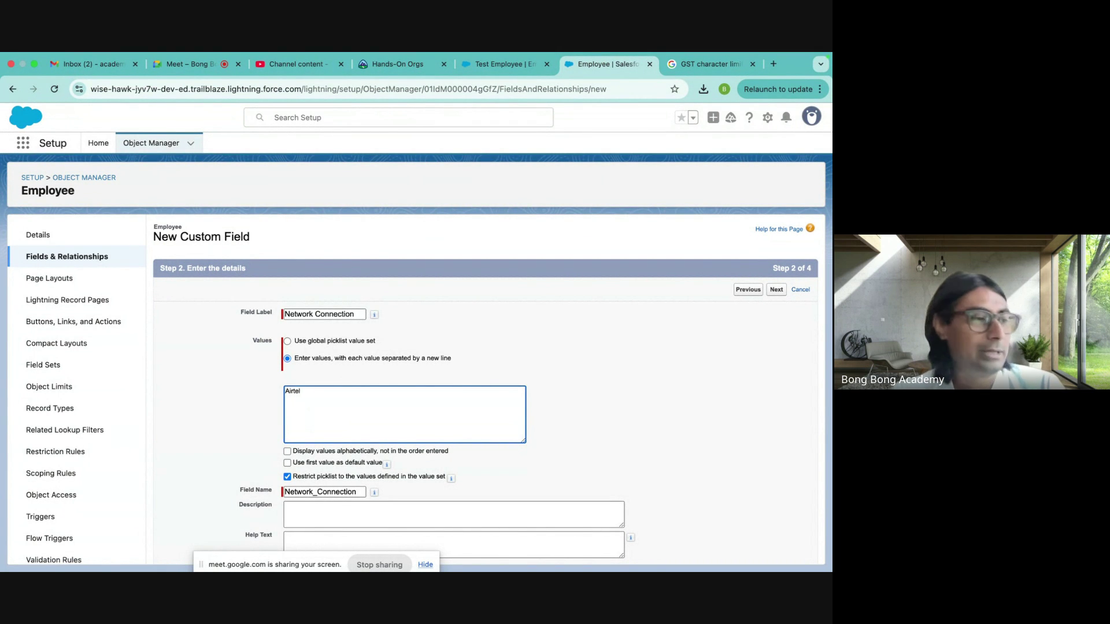
type("Jio ")
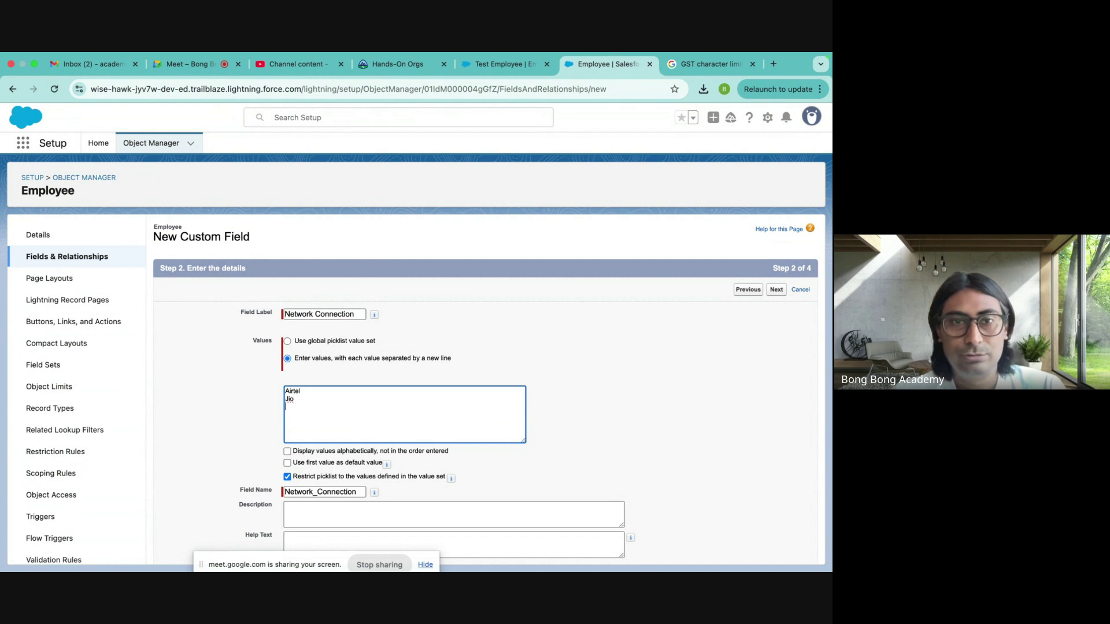
type("Voda")
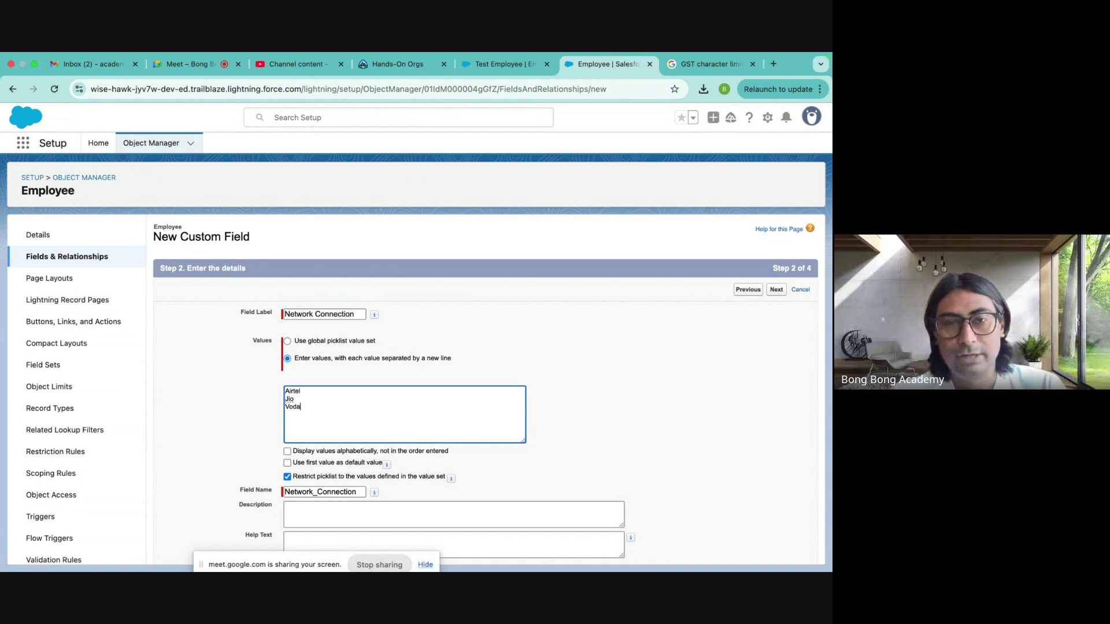
type("fone")
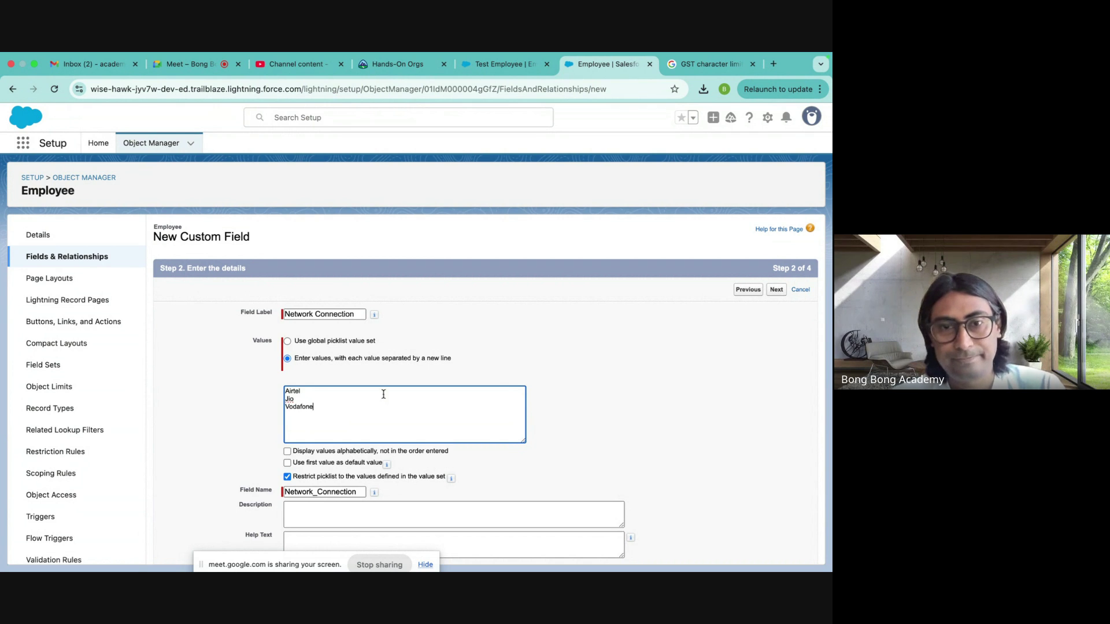
scroll(580, 432, "down", 3)
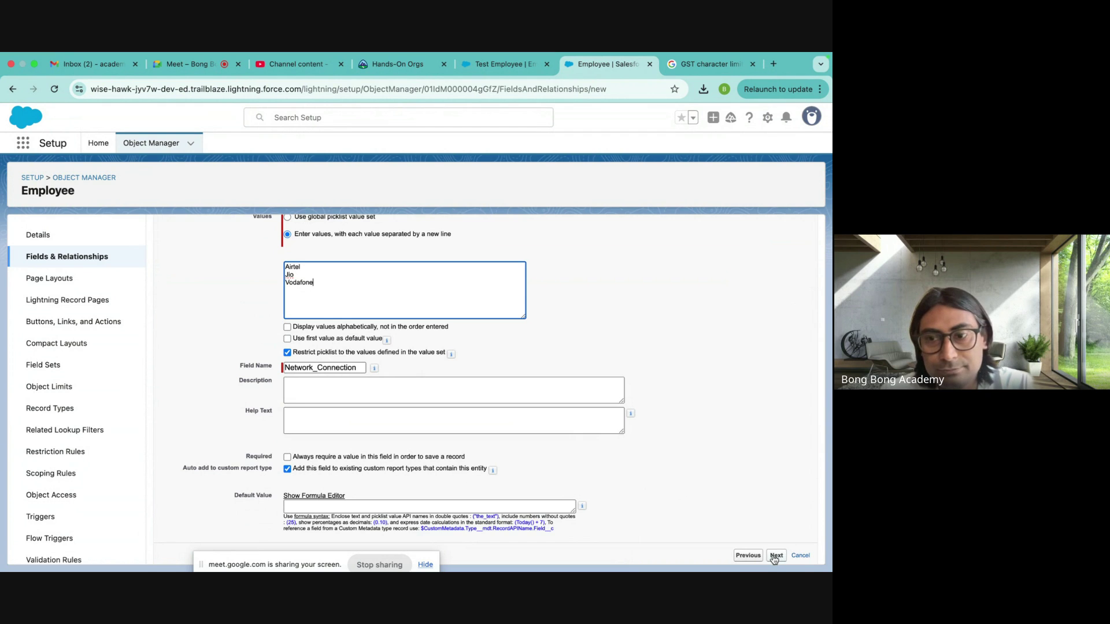
- Go back to the Employee Fields & Relationships list, start a new custom field and choose Picklist
left_click(87, 256)
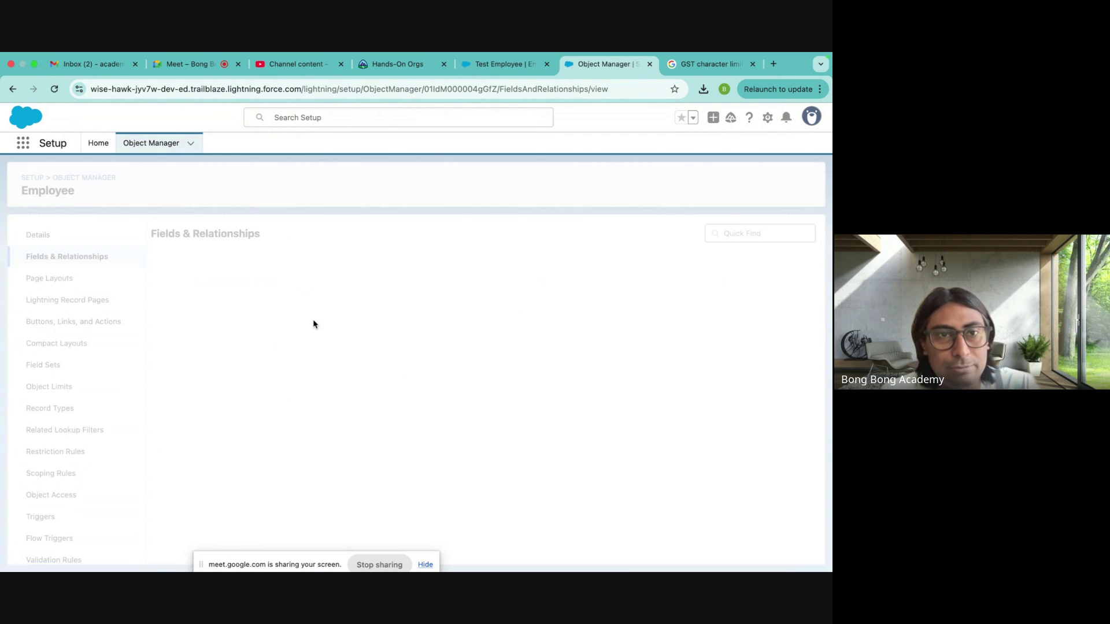
left_click(553, 233)
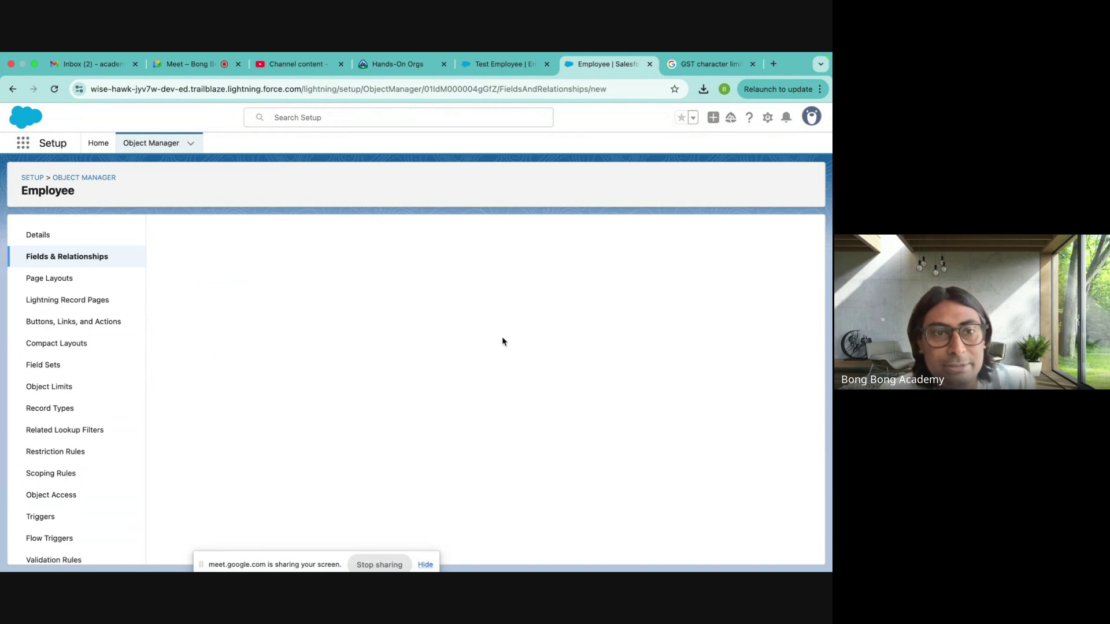
scroll(434, 379, "down", 5)
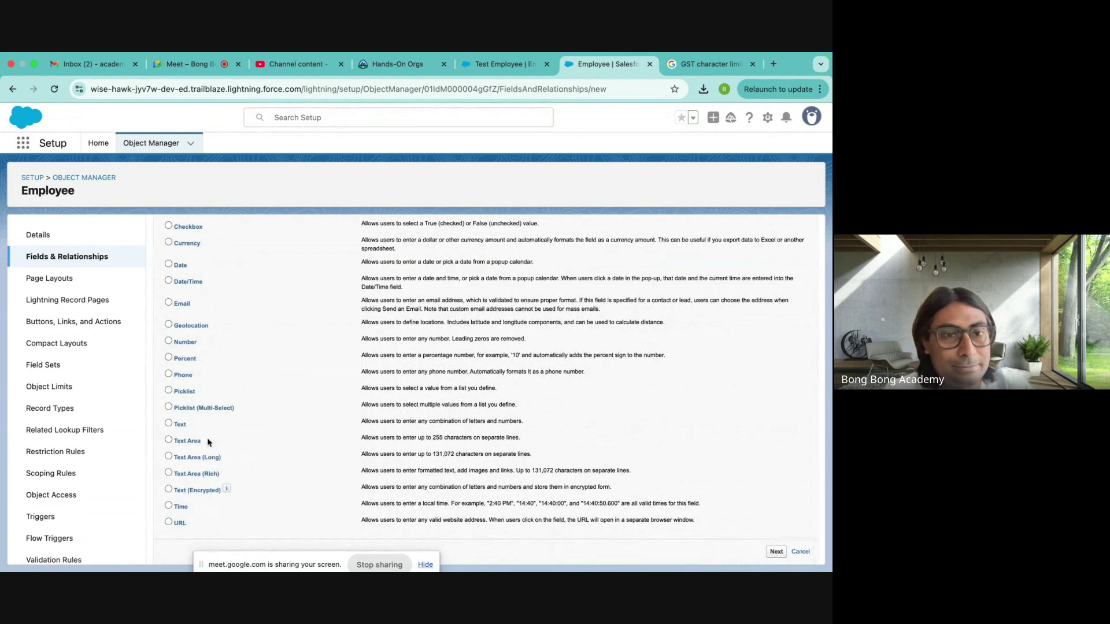
left_click_drag(174, 408, 237, 413)
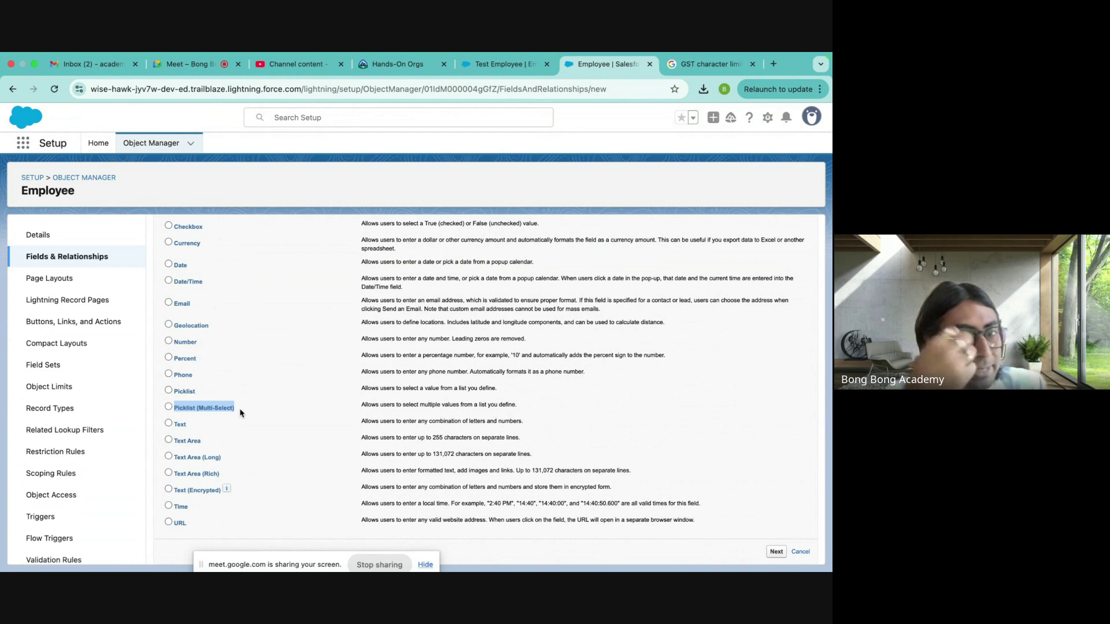
left_click(179, 392)
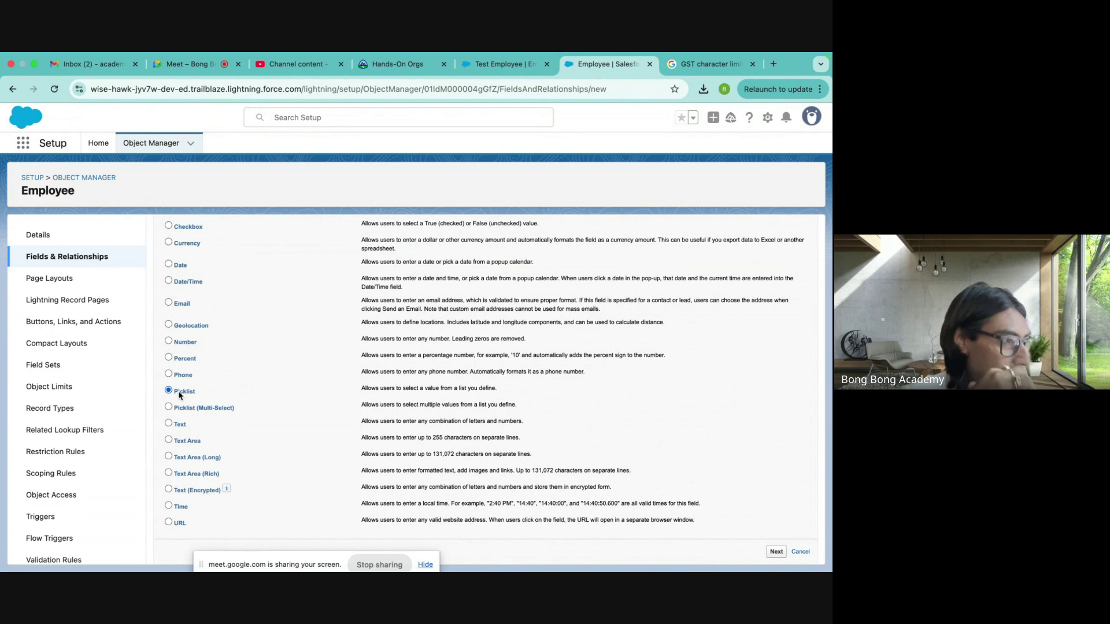
- Try the Text Area, Text Area (Long), Text (Encrypted) and URL types, then settle on Text
left_click(168, 424)
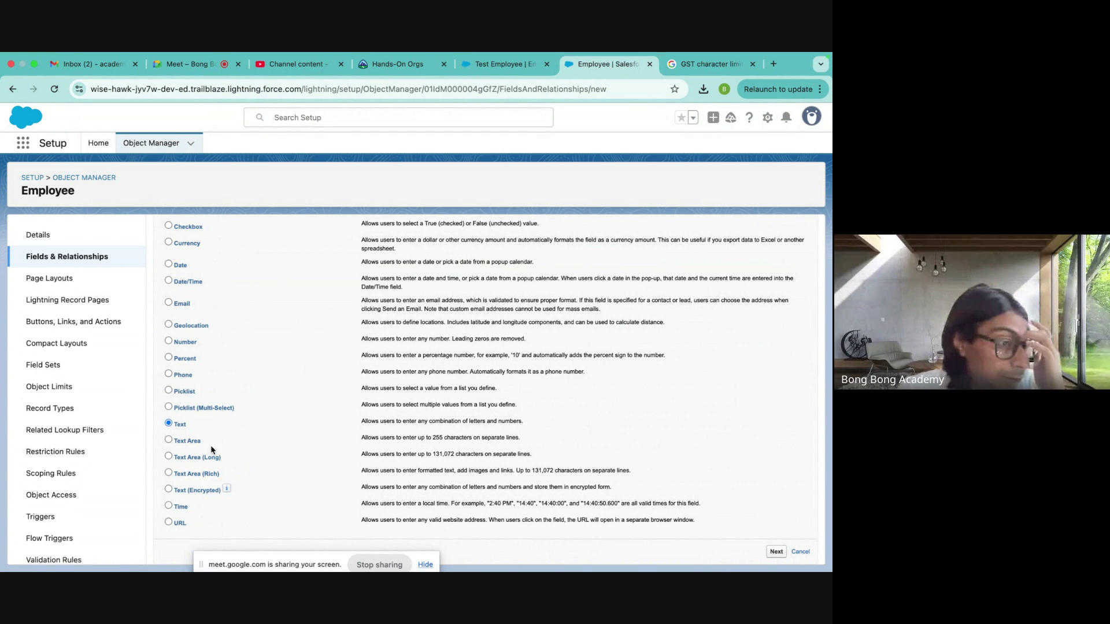
left_click(172, 441)
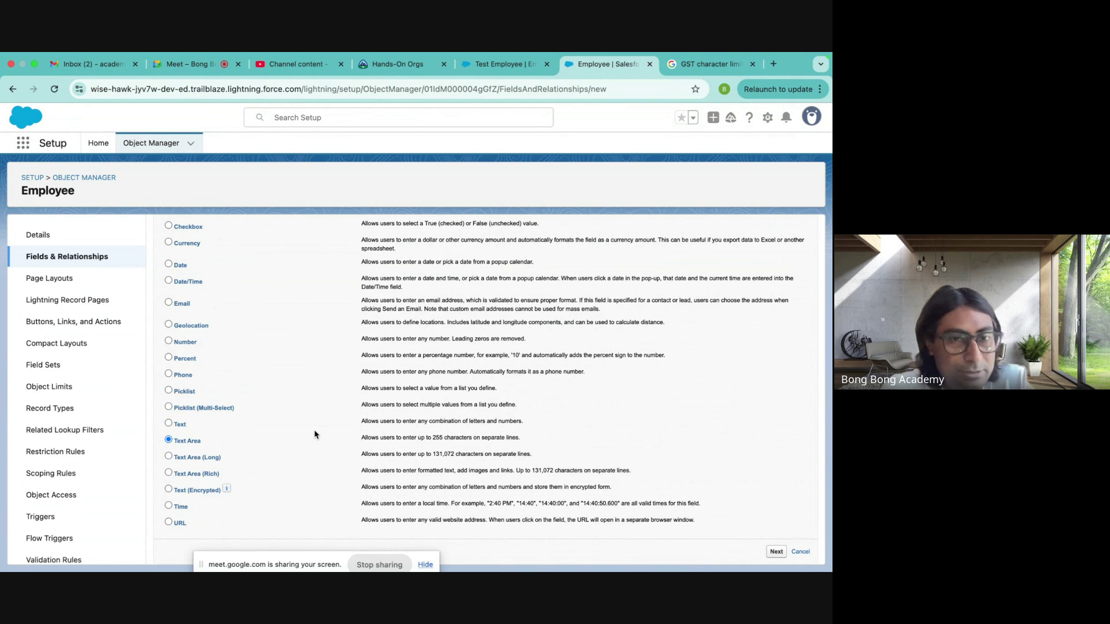
left_click(206, 459)
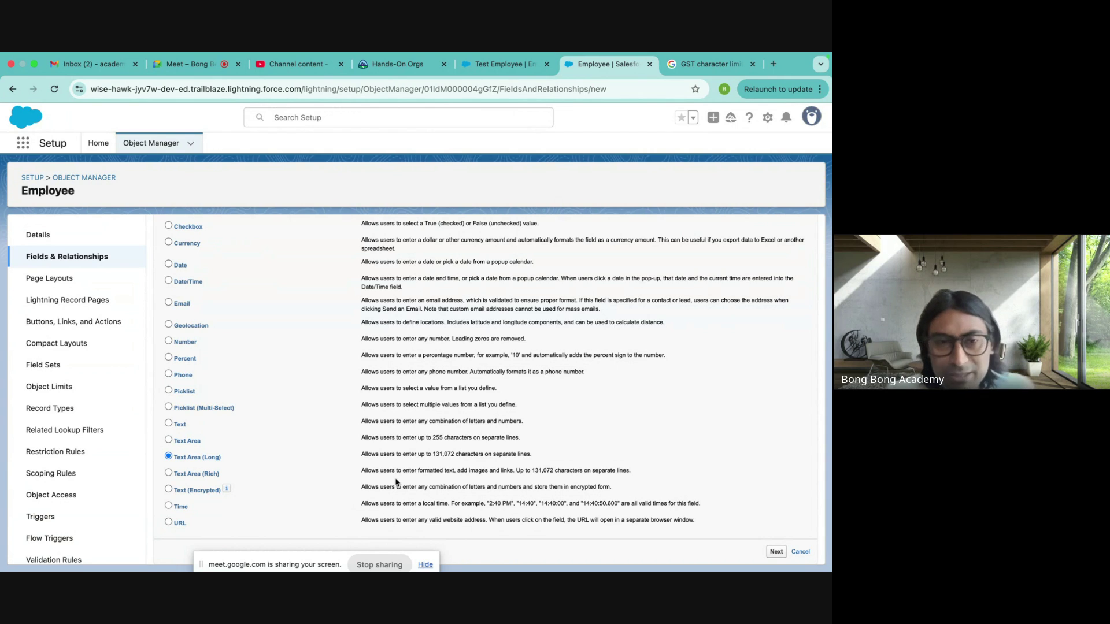
left_click(183, 490)
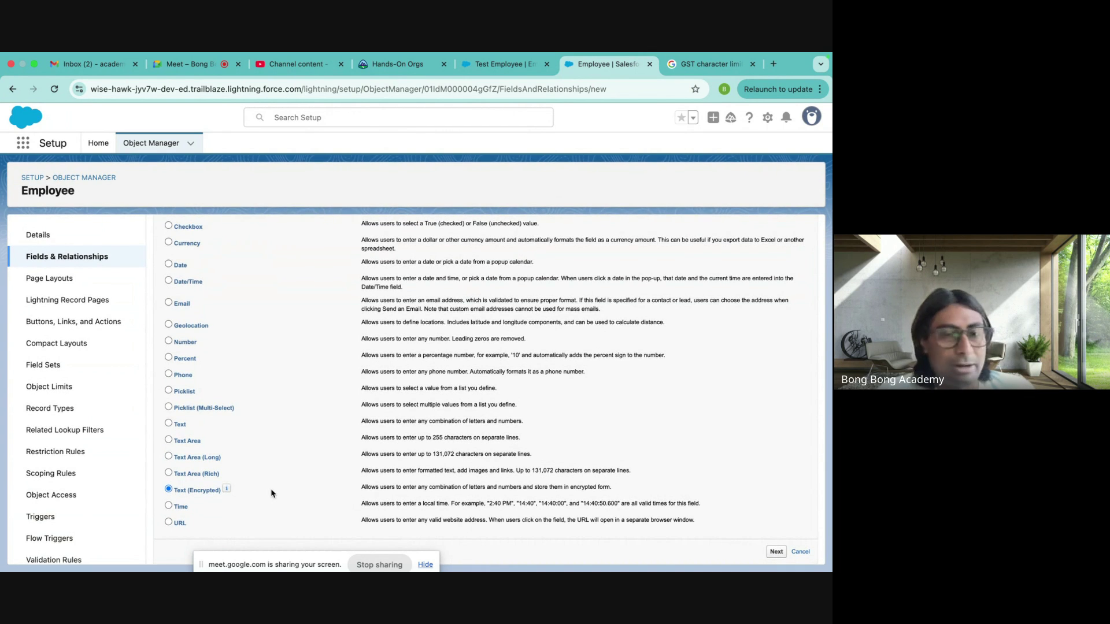
left_click(168, 522)
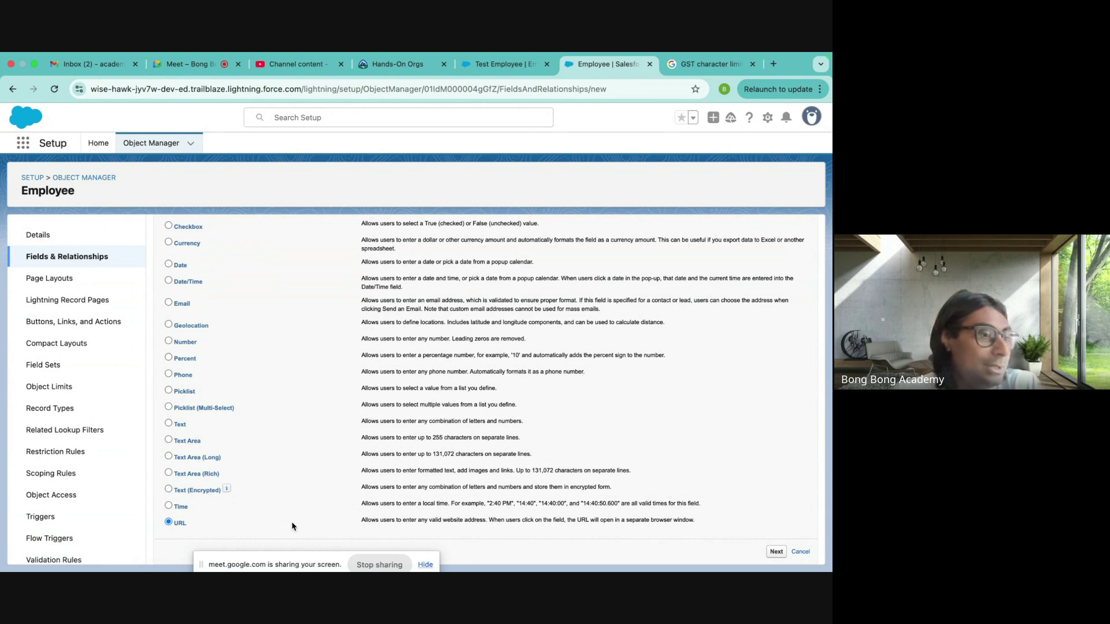
scroll(235, 279, "up", 2)
scroll(234, 279, "down", 2)
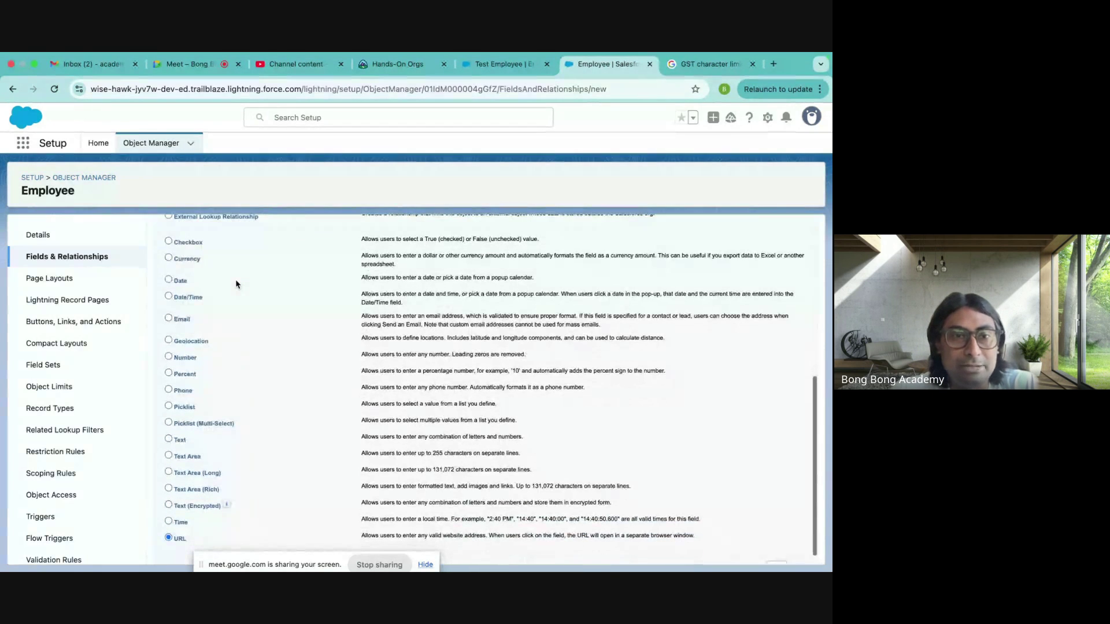
left_click(180, 440)
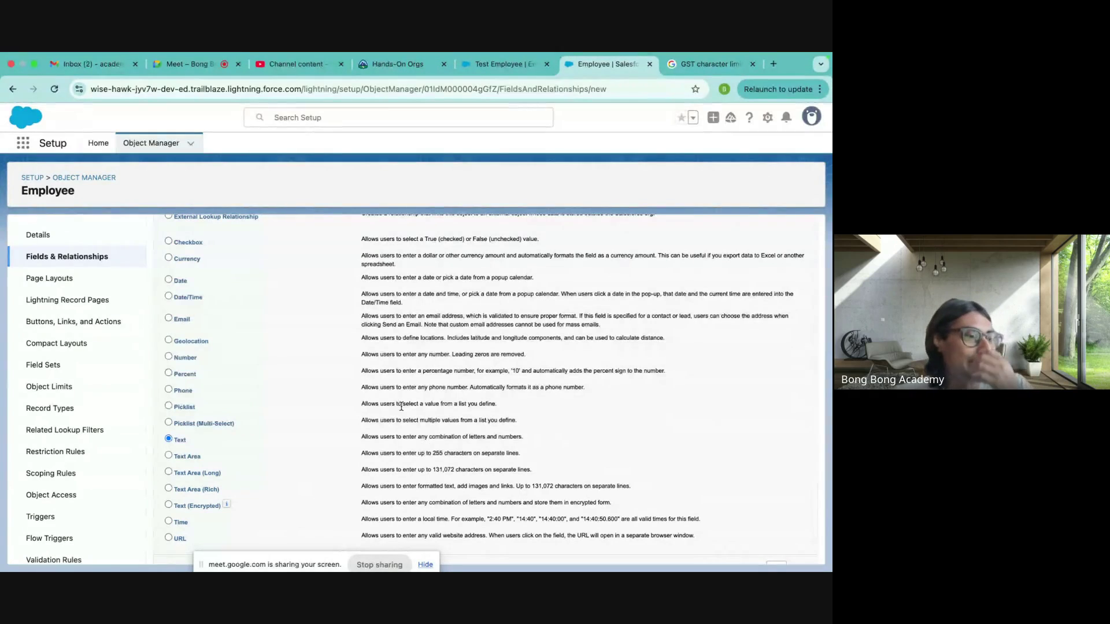
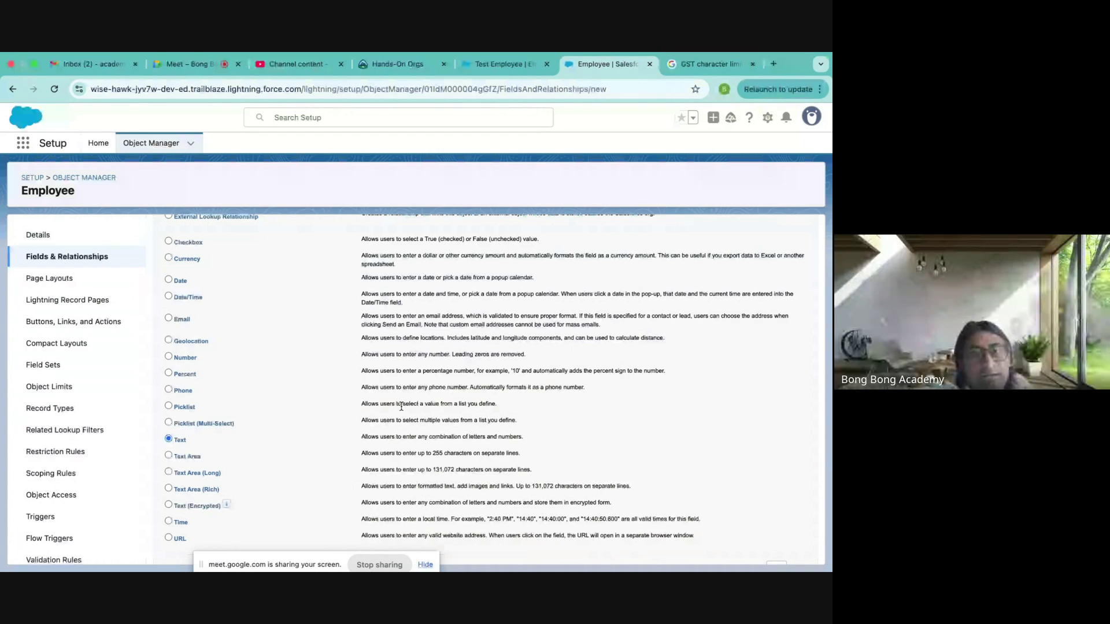
- Look over the New Custom Field data types, then move to the Google Meet browser tab
scroll(401, 407, "up", 5)
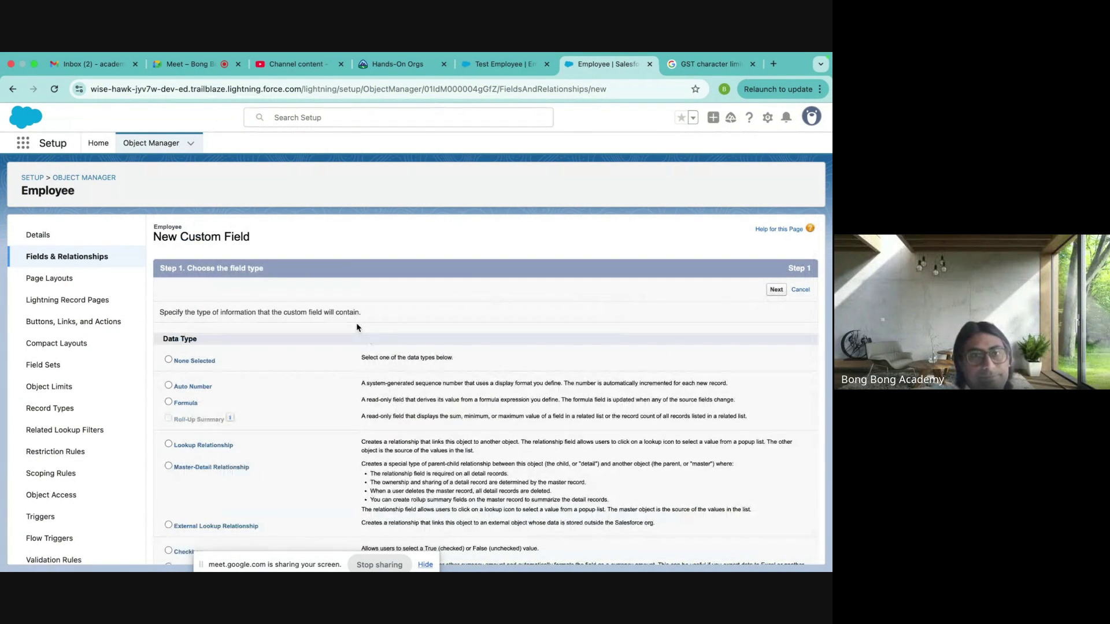
scroll(345, 288, "down", 3)
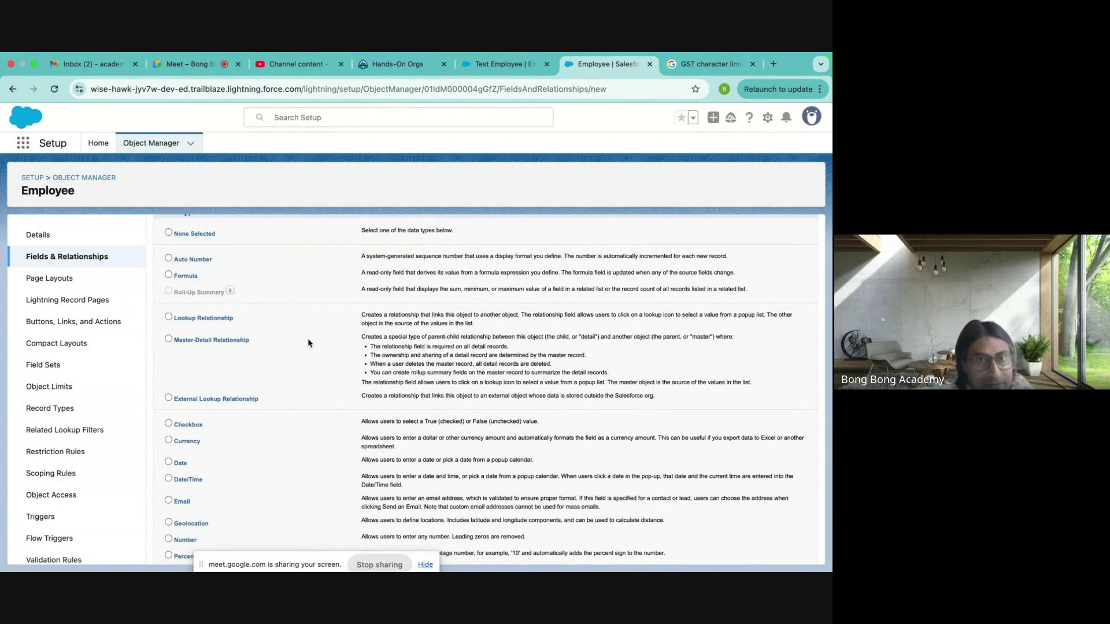
scroll(308, 344, "up", 1)
scroll(309, 343, "down", 1)
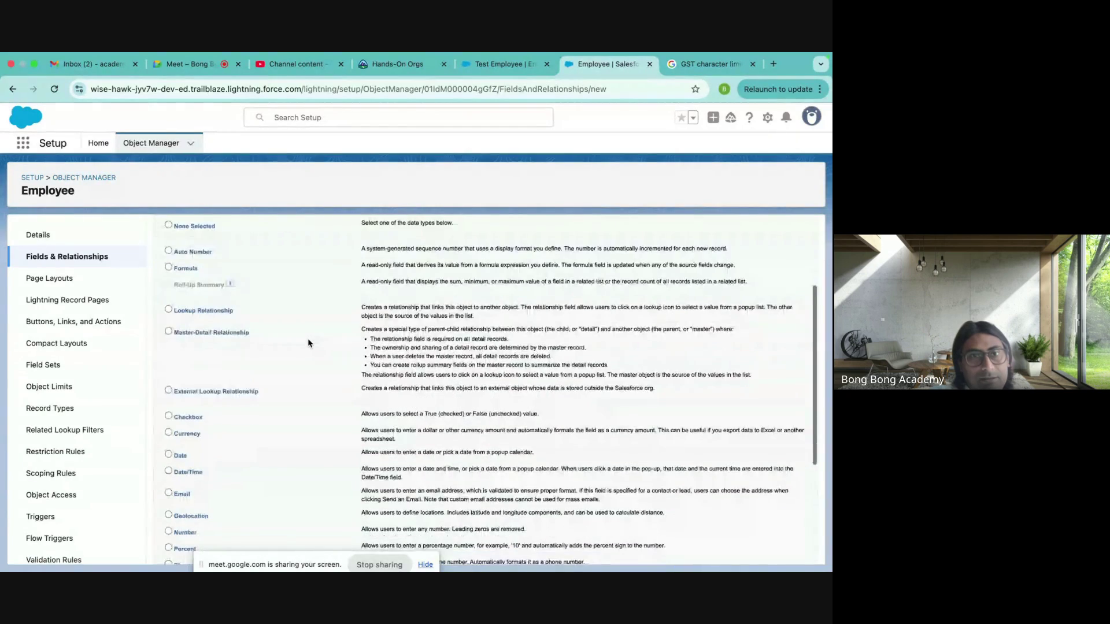
scroll(227, 332, "down", 5)
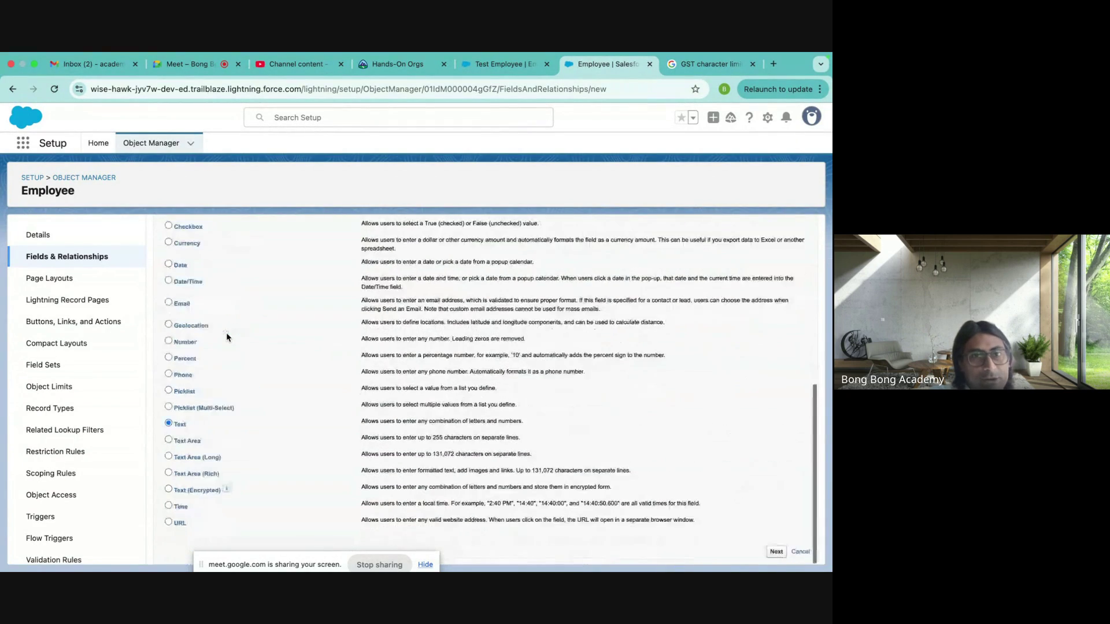
scroll(226, 331, "up", 5)
scroll(226, 332, "down", 1)
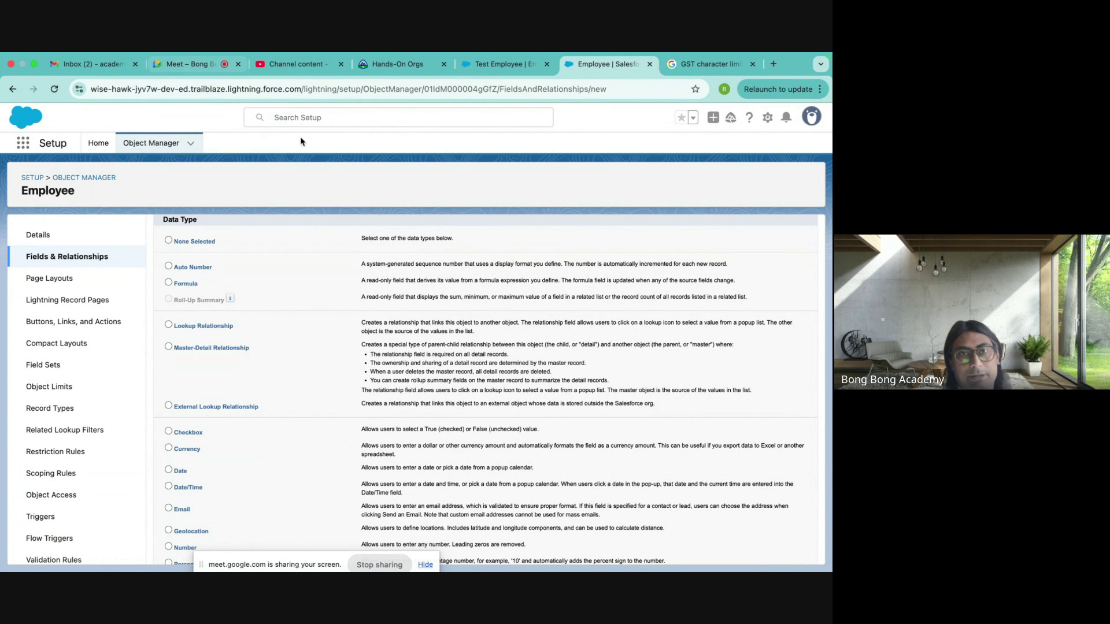
left_click(211, 65)
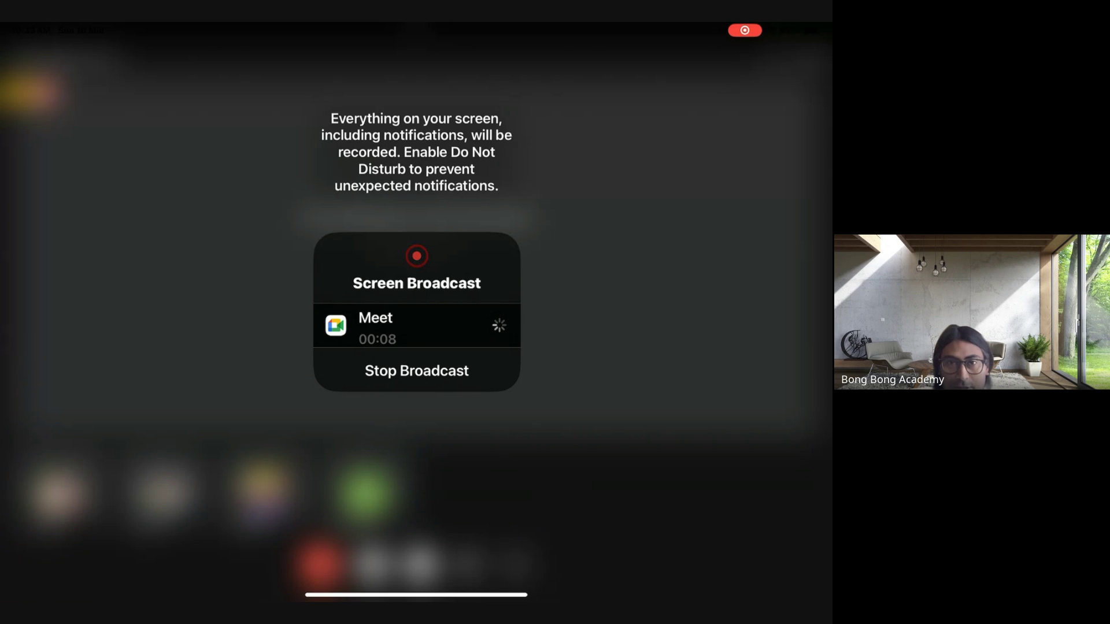
- Go to the iPad home screen, push the floating Meet video aside, and launch Whiteboard
left_click_drag(417, 595, 417, 358)
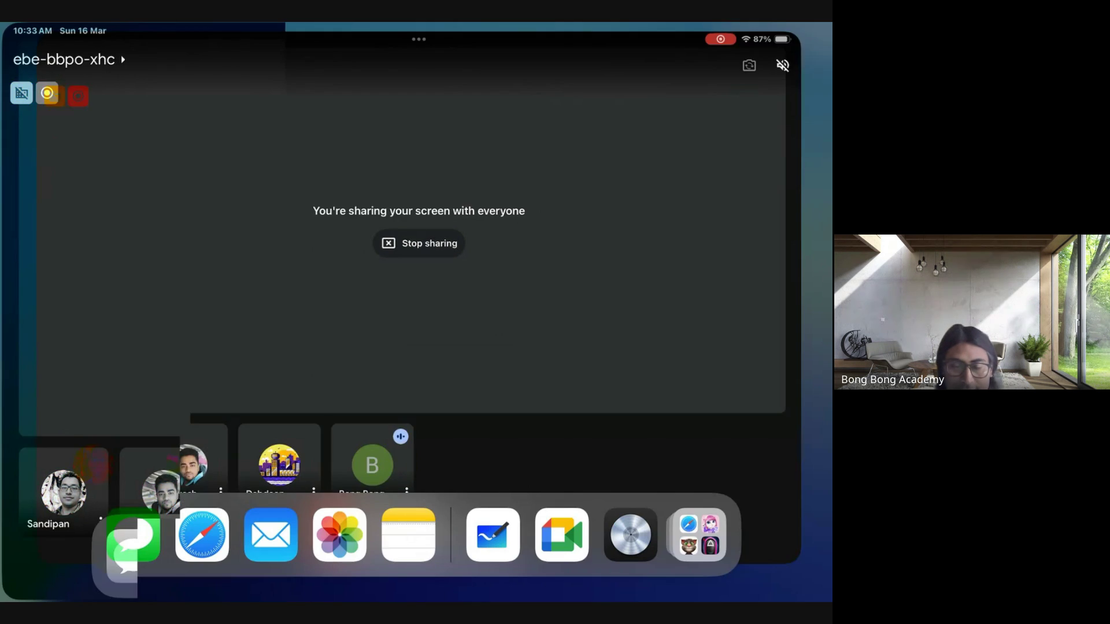
left_click_drag(716, 86, 823, 139)
left_click(242, 178)
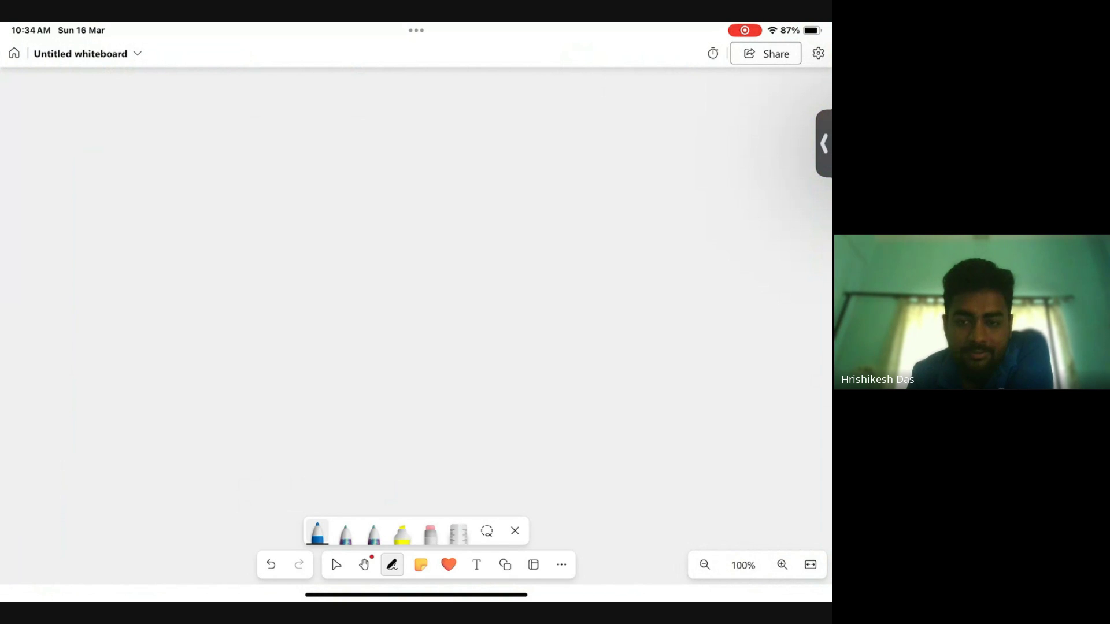
- Draw the table's crossed divider lines and write the Lookup and Master-Detail headings
left_click_drag(419, 99, 418, 468)
left_click_drag(88, 218, 739, 220)
mouse_move(127, 118)
left_mouse_down()
mouse_move(158, 164)
mouse_move(195, 134)
mouse_move(262, 151)
mouse_move(289, 122)
mouse_move(287, 189)
left_mouse_up()
left_click_drag(282, 157, 292, 111)
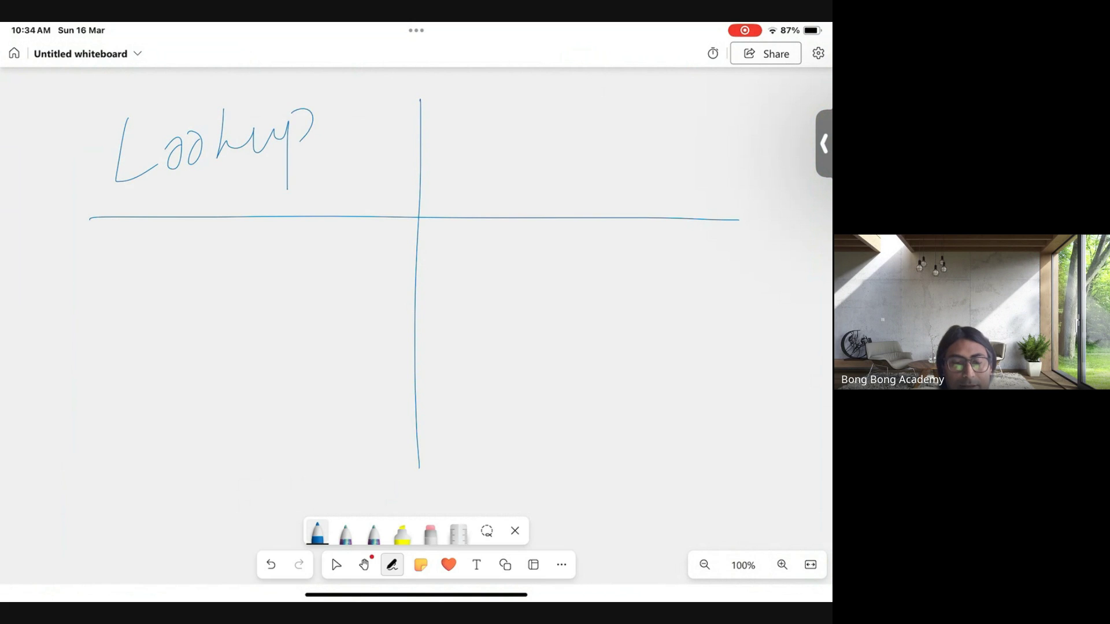
left_click_drag(511, 172, 522, 168)
mouse_move(516, 125)
left_mouse_down()
mouse_move(559, 150)
mouse_move(608, 148)
left_mouse_up()
left_click_drag(640, 92, 656, 156)
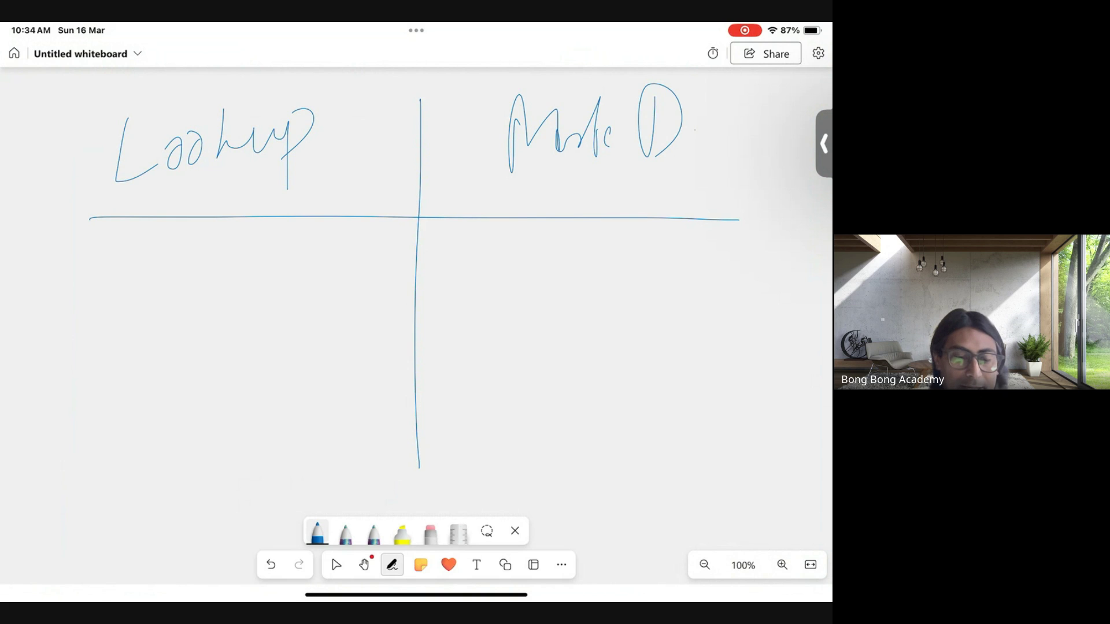
- Write SFID in the first row under both the Lookup and Master-Detail headings
mouse_move(125, 237)
left_mouse_down()
mouse_move(82, 284)
mouse_move(139, 281)
left_mouse_up()
mouse_move(137, 247)
left_mouse_down()
mouse_move(163, 240)
mouse_move(152, 264)
left_mouse_up()
mouse_move(181, 250)
left_mouse_down()
mouse_move(179, 276)
mouse_move(192, 239)
left_mouse_up()
left_click_drag(179, 277, 167, 286)
left_click_drag(212, 237, 211, 271)
left_click_drag(209, 236, 209, 272)
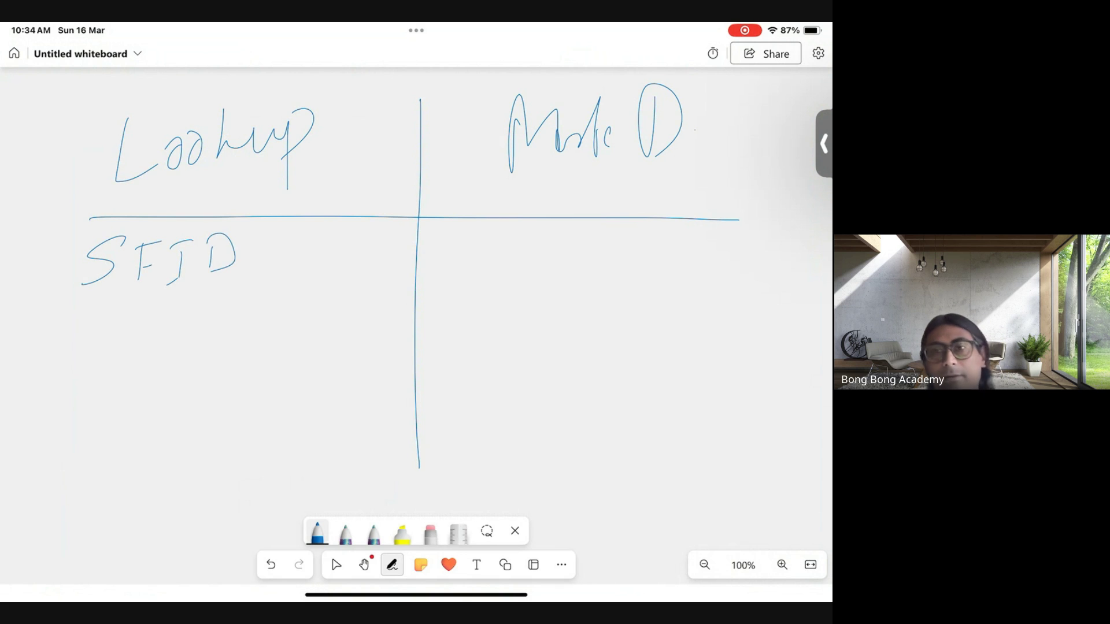
mouse_move(509, 223)
left_mouse_down()
mouse_move(462, 246)
mouse_move(474, 273)
left_mouse_up()
left_click_drag(524, 232, 523, 277)
left_click_drag(527, 230, 545, 230)
left_click_drag(539, 249, 590, 267)
left_click_drag(620, 226, 604, 277)
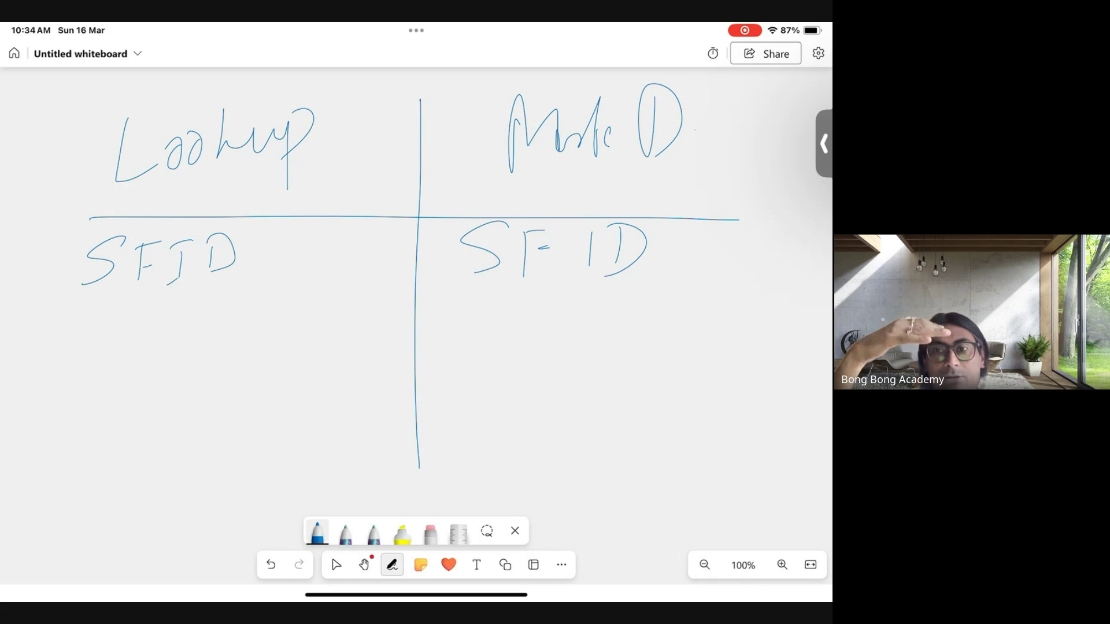
- Write CS beneath SFID in both columns
left_click_drag(148, 316, 147, 350)
mouse_move(200, 319)
left_mouse_down()
mouse_move(172, 327)
mouse_move(166, 342)
left_mouse_up()
left_click_drag(524, 315, 523, 337)
left_click_drag(575, 314, 536, 336)
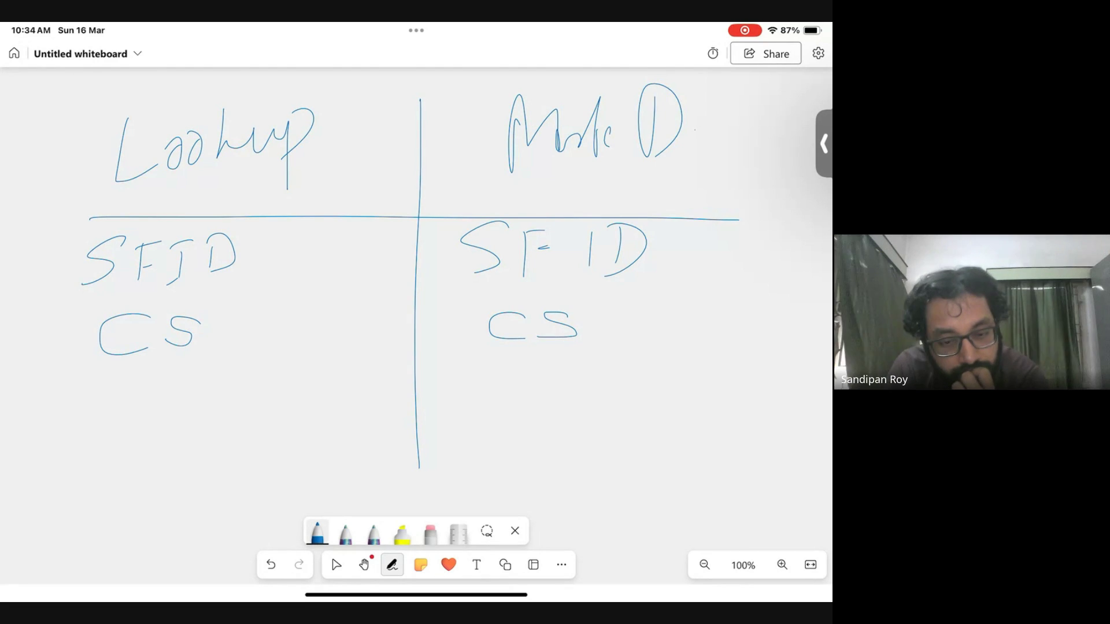
- Tick the Lookup and Master-Detail headings
left_click_drag(345, 156, 413, 131)
left_click_drag(359, 173, 412, 148)
left_click_drag(709, 160, 786, 133)
left_click_drag(742, 142, 812, 153)
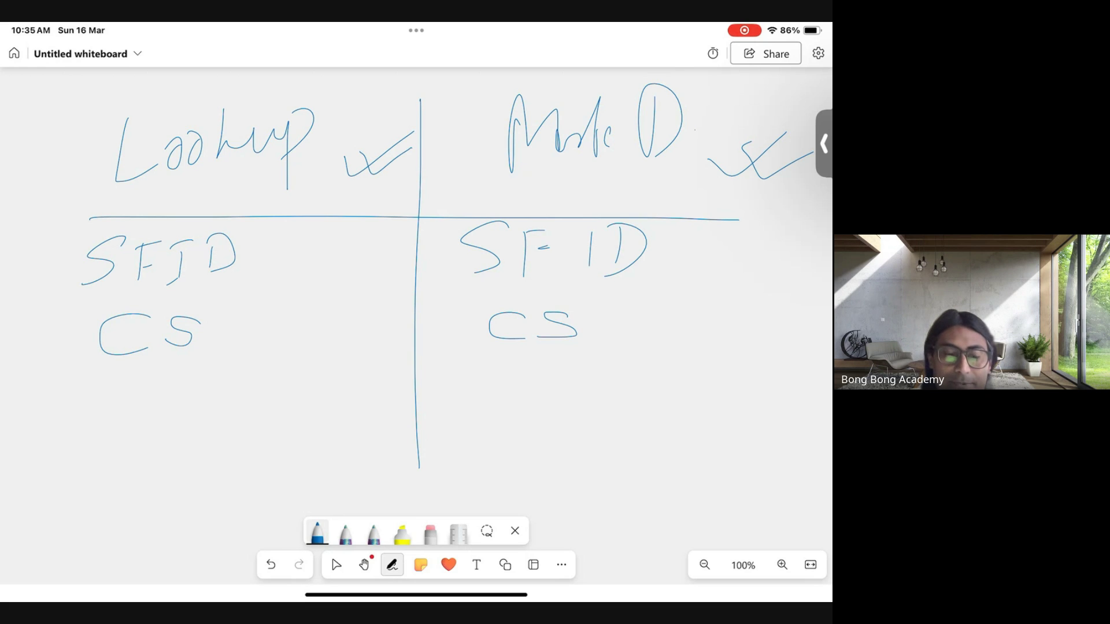
- Add 'SO, CO' under Lookup and 'CO SO' under Master-Detail, crossing out the right SO
mouse_move(139, 377)
left_mouse_down()
mouse_move(137, 397)
mouse_move(93, 408)
mouse_move(177, 399)
mouse_move(171, 381)
mouse_move(177, 429)
left_mouse_up()
mouse_move(252, 375)
left_mouse_down()
mouse_move(252, 392)
mouse_move(279, 392)
mouse_move(283, 372)
left_mouse_up()
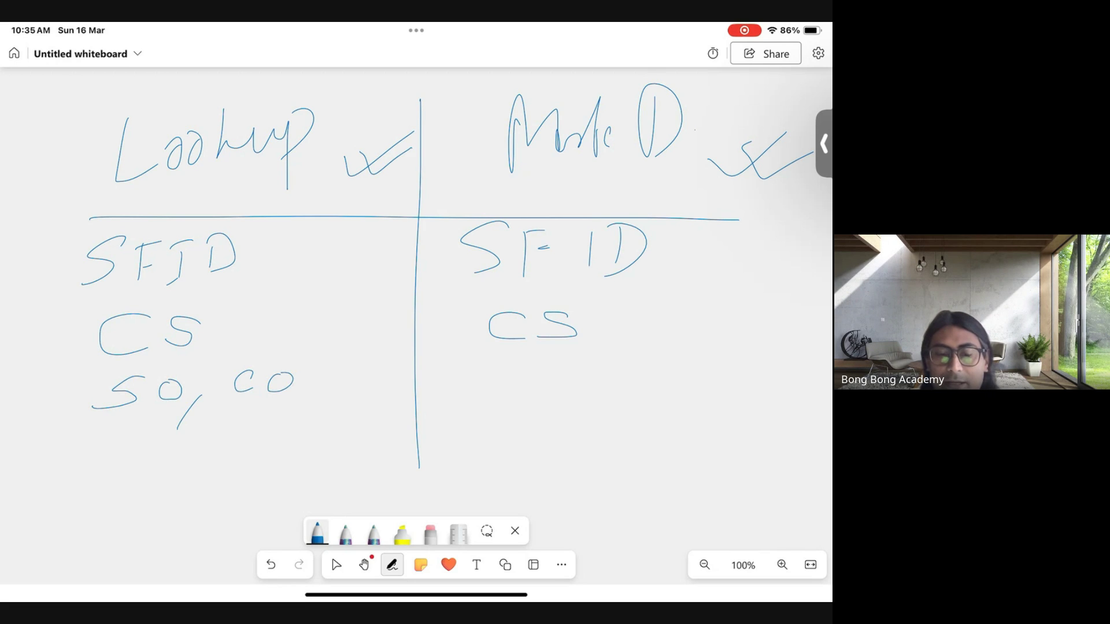
mouse_move(519, 366)
left_mouse_down()
mouse_move(522, 388)
mouse_move(543, 370)
mouse_move(527, 376)
left_mouse_up()
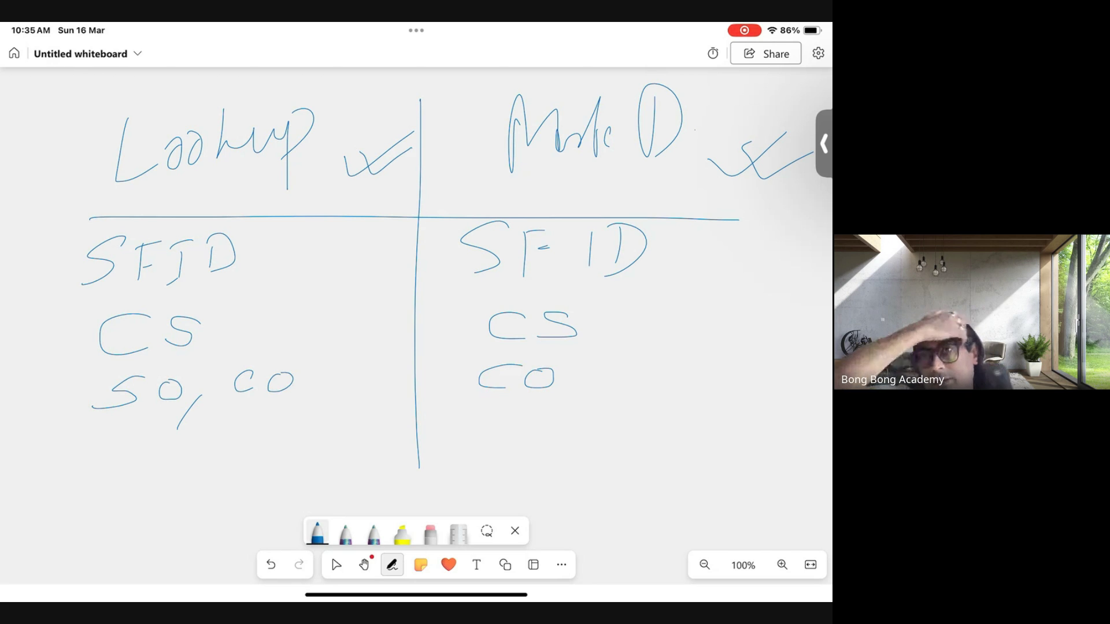
left_click_drag(583, 395, 558, 414)
mouse_move(656, 361)
left_mouse_down()
mouse_move(626, 382)
mouse_move(690, 381)
mouse_move(675, 363)
left_mouse_up()
left_click_drag(637, 345, 683, 404)
left_click_drag(706, 345, 625, 391)
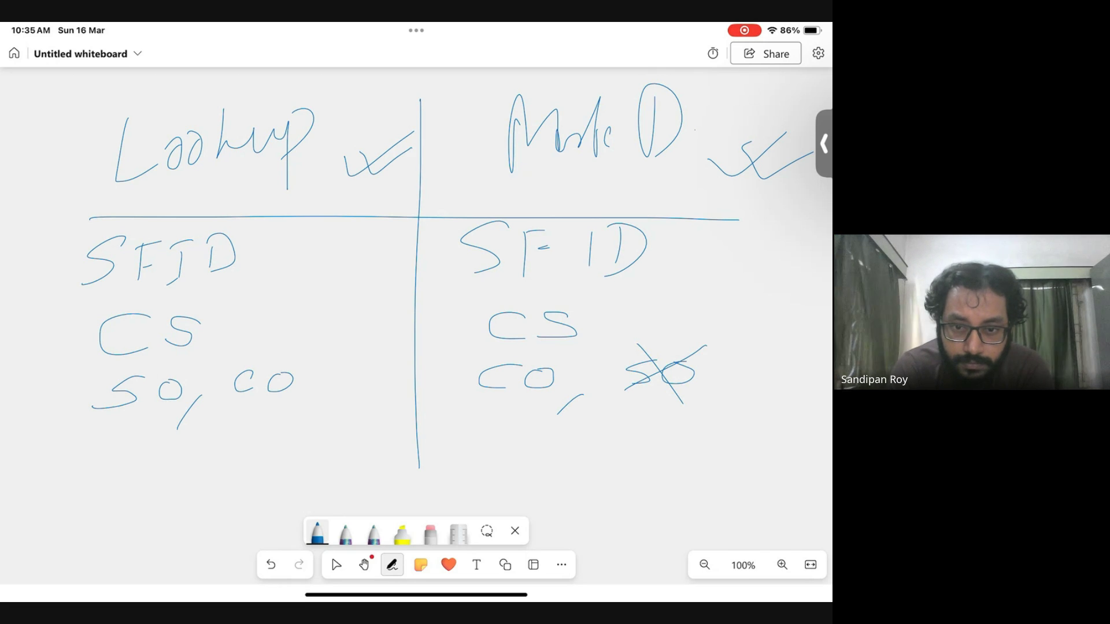
- Tick the SFID and CS rows in both columns
left_click_drag(294, 239, 377, 215)
left_click_drag(294, 312, 407, 249)
left_click_drag(650, 223, 769, 187)
left_click_drag(679, 284, 725, 292)
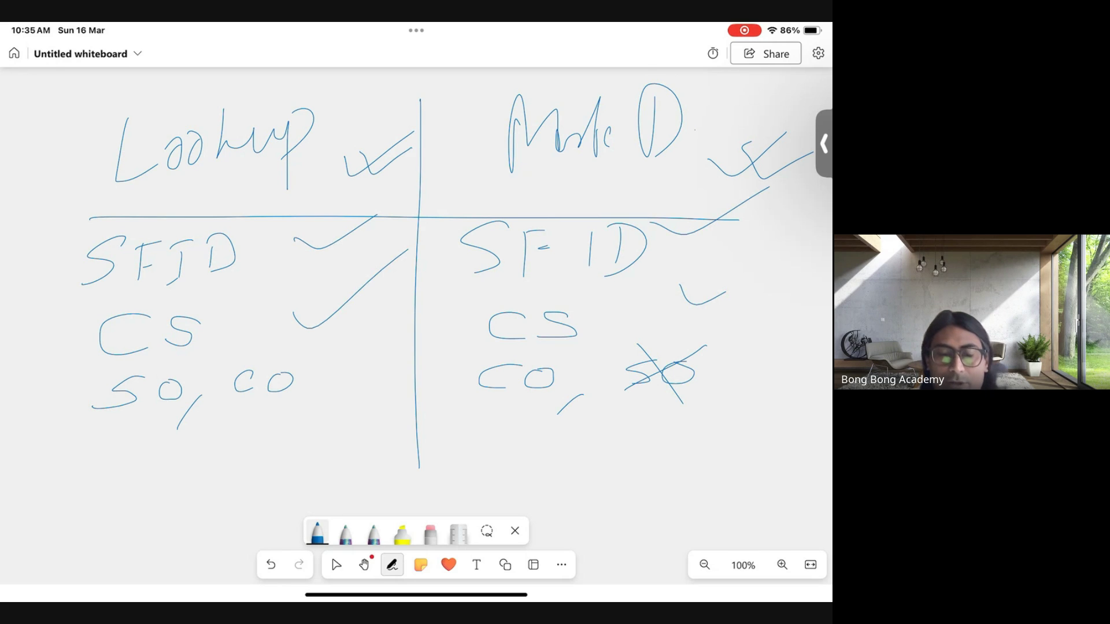
- Extend the vertical divider and add Mandatory to both columns, crossing out the Lookup one
left_click_drag(421, 461, 423, 516)
left_click(430, 531)
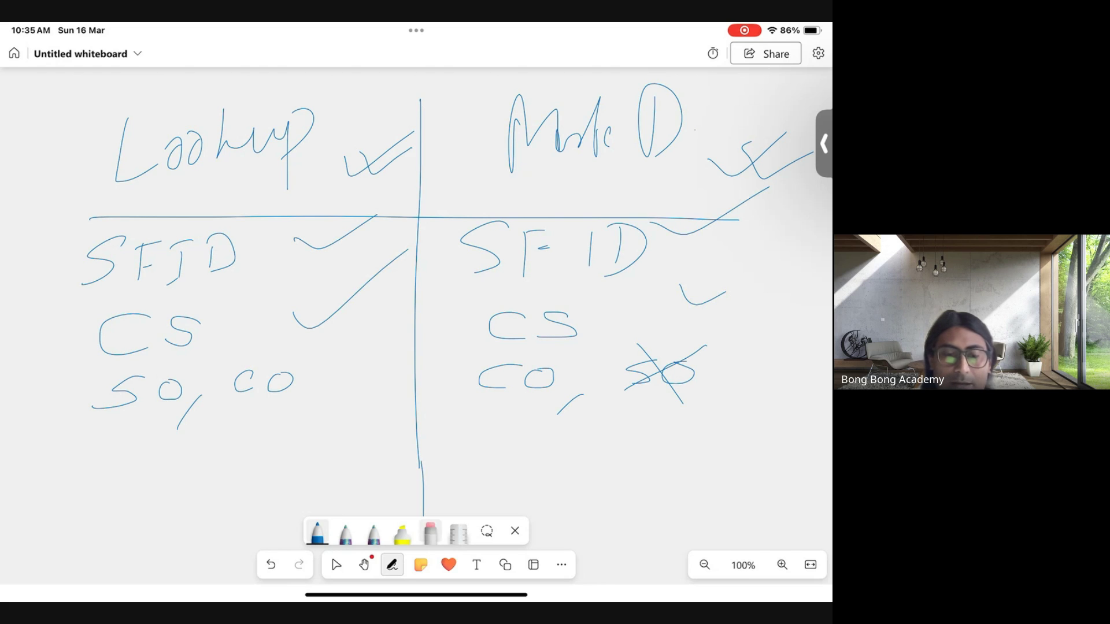
mouse_move(106, 460)
left_mouse_down()
mouse_move(111, 435)
mouse_move(142, 457)
mouse_move(173, 449)
mouse_move(222, 406)
mouse_move(214, 449)
left_mouse_up()
left_click_drag(237, 434, 269, 448)
left_click_drag(214, 415, 255, 460)
left_click_drag(264, 415, 196, 477)
mouse_move(487, 455)
left_mouse_down()
mouse_move(491, 416)
mouse_move(563, 445)
mouse_move(706, 429)
left_mouse_up()
left_click_drag(706, 429, 662, 486)
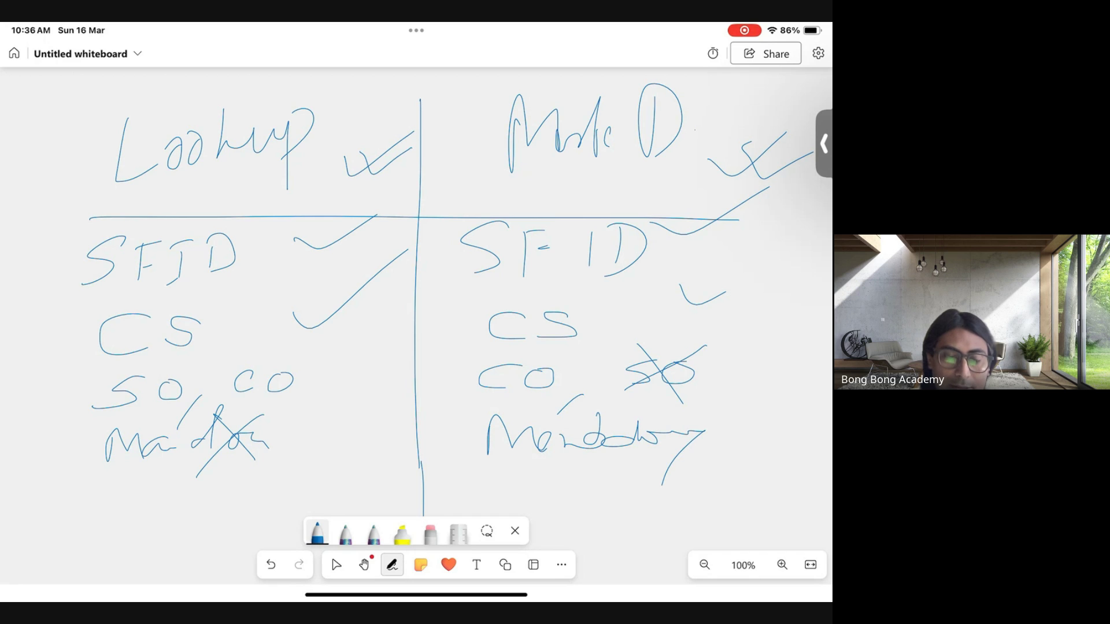
- Write Change below Mandatory in both the Lookup and Master-Detail columns
left_click_drag(117, 492, 104, 528)
mouse_move(134, 484)
left_mouse_down()
mouse_move(146, 514)
mouse_move(205, 491)
mouse_move(175, 569)
left_mouse_up()
left_click_drag(206, 509, 229, 511)
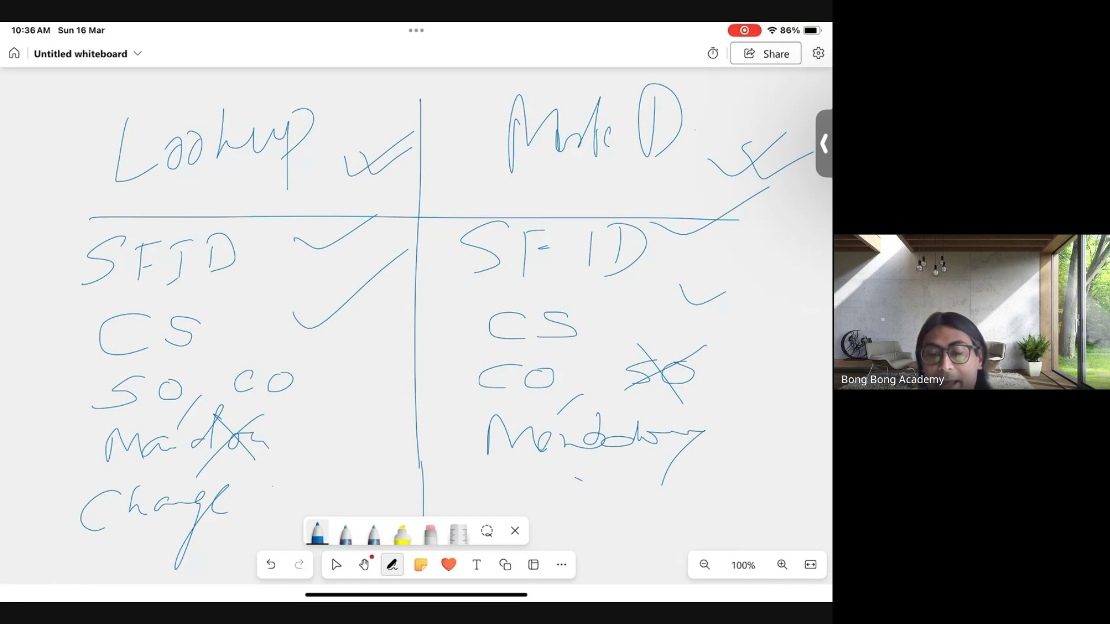
mouse_move(590, 477)
left_mouse_down()
mouse_move(609, 469)
mouse_move(614, 500)
mouse_move(650, 491)
mouse_move(641, 546)
mouse_move(747, 474)
mouse_move(742, 526)
mouse_move(774, 456)
mouse_move(789, 474)
mouse_move(816, 459)
left_mouse_up()
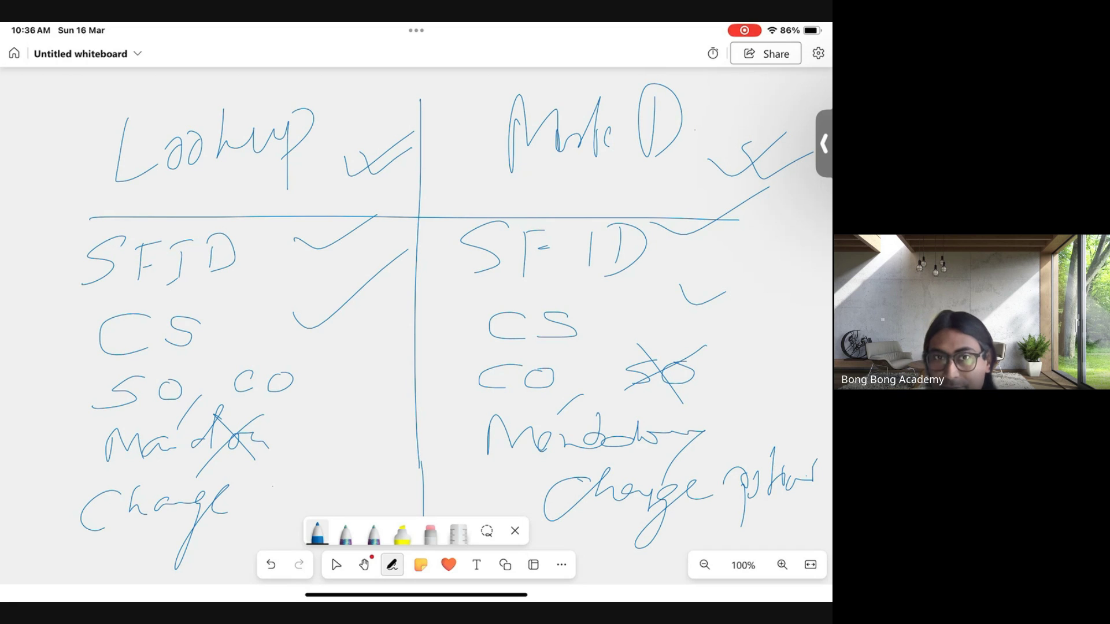
- Tick Change under Lookup, cross it out under Master-Detail, and circle the left CS
left_click_drag(263, 489, 343, 453)
left_click_drag(295, 501, 341, 470)
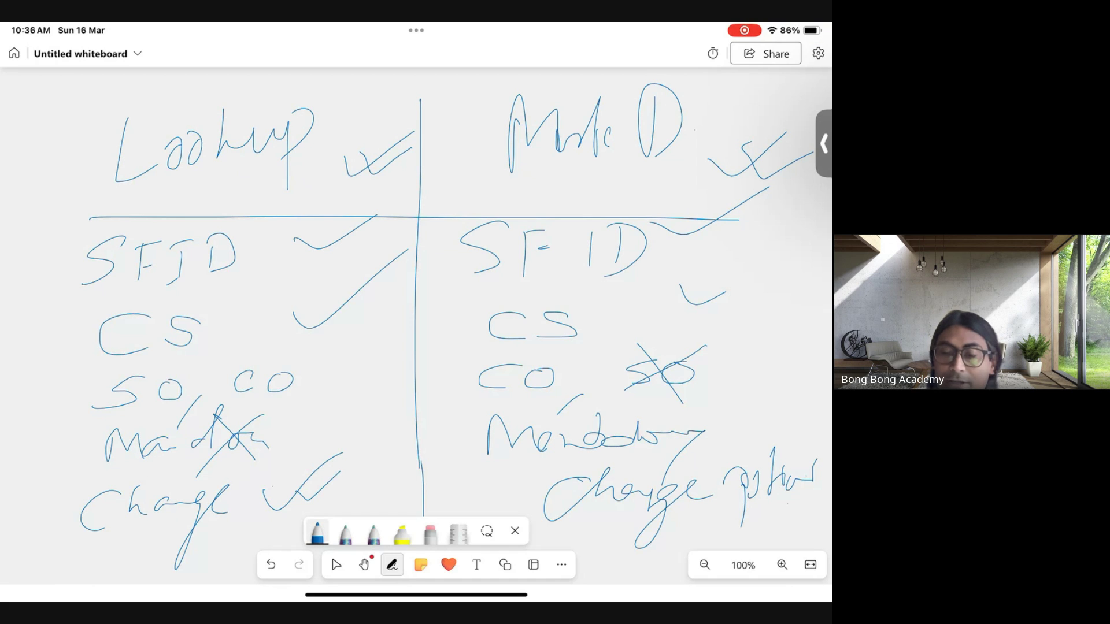
left_click_drag(631, 465, 688, 522)
left_click_drag(671, 451, 621, 508)
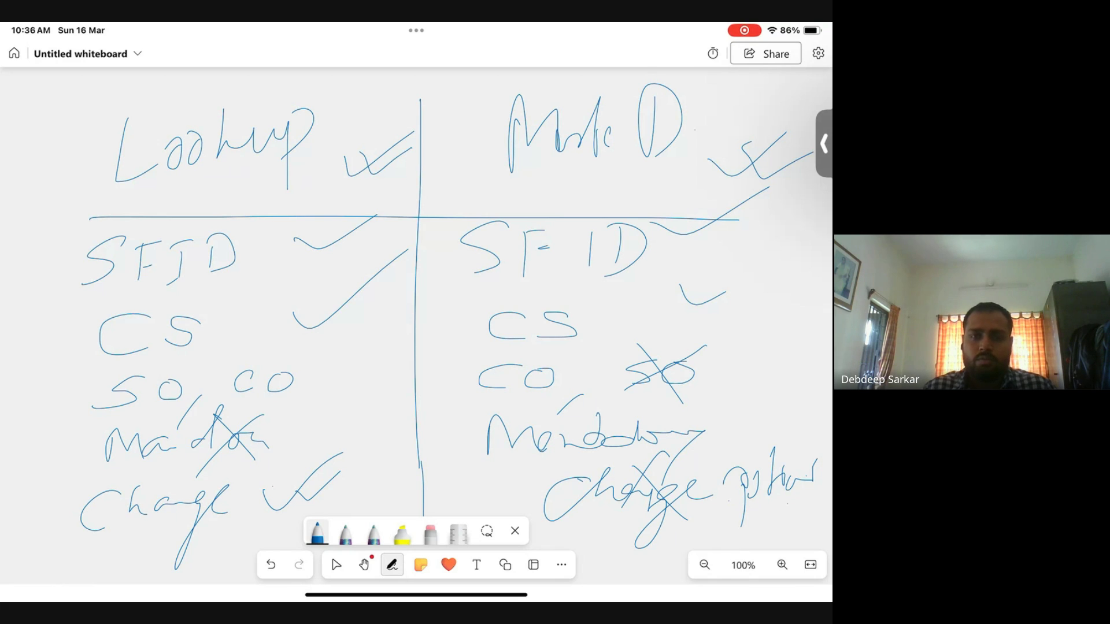
mouse_move(212, 311)
left_mouse_down()
mouse_move(176, 293)
mouse_move(145, 372)
mouse_move(210, 303)
left_mouse_up()
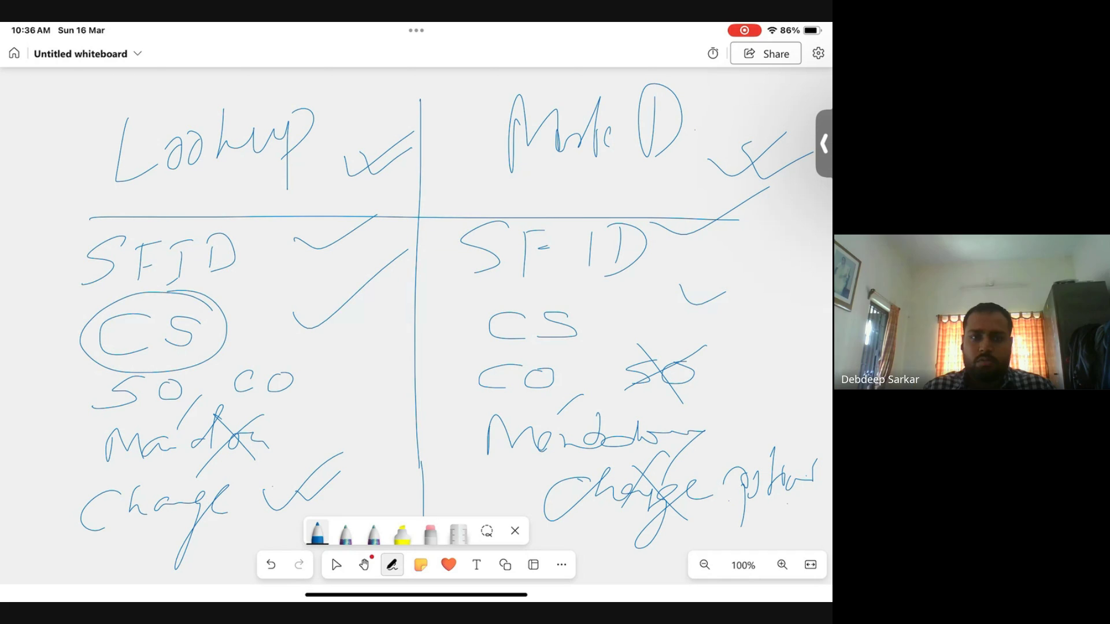
- Loop around SFID, CS, SO/CO, Mandatory and Change in both the Lookup and Master-Detail columns
mouse_move(604, 296)
left_mouse_down()
mouse_move(463, 325)
mouse_move(563, 289)
mouse_move(527, 289)
left_mouse_up()
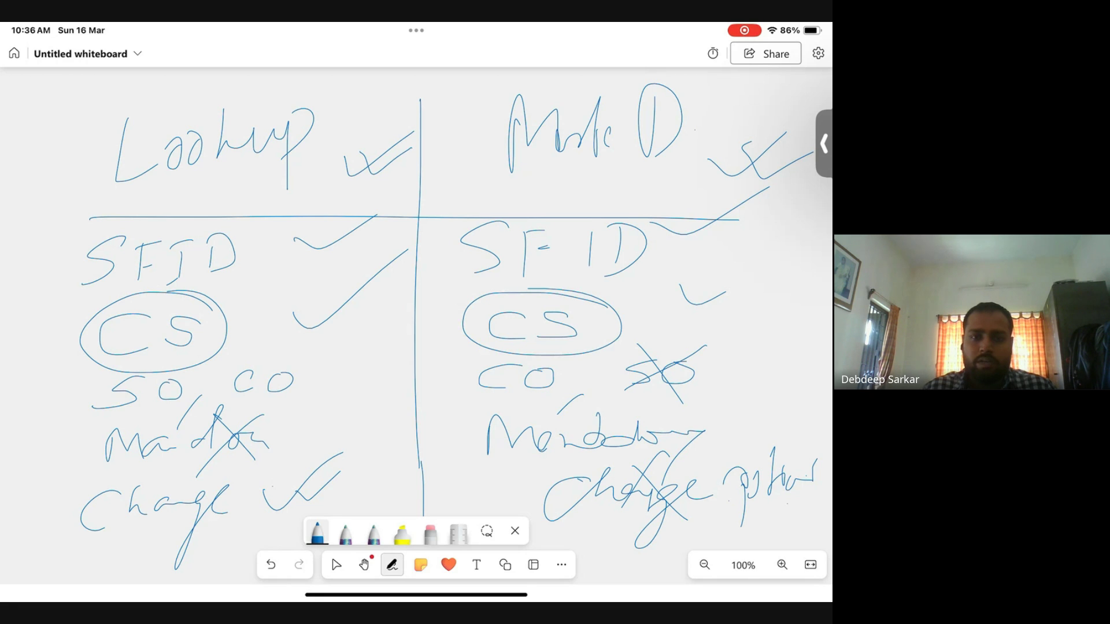
mouse_move(260, 237)
left_mouse_down()
mouse_move(53, 248)
mouse_move(218, 292)
mouse_move(62, 224)
mouse_move(173, 303)
mouse_move(190, 202)
mouse_move(144, 306)
mouse_move(231, 208)
mouse_move(154, 195)
left_mouse_up()
mouse_move(677, 224)
left_mouse_down()
mouse_move(500, 193)
mouse_move(590, 291)
mouse_move(558, 183)
mouse_move(647, 292)
mouse_move(575, 190)
left_mouse_up()
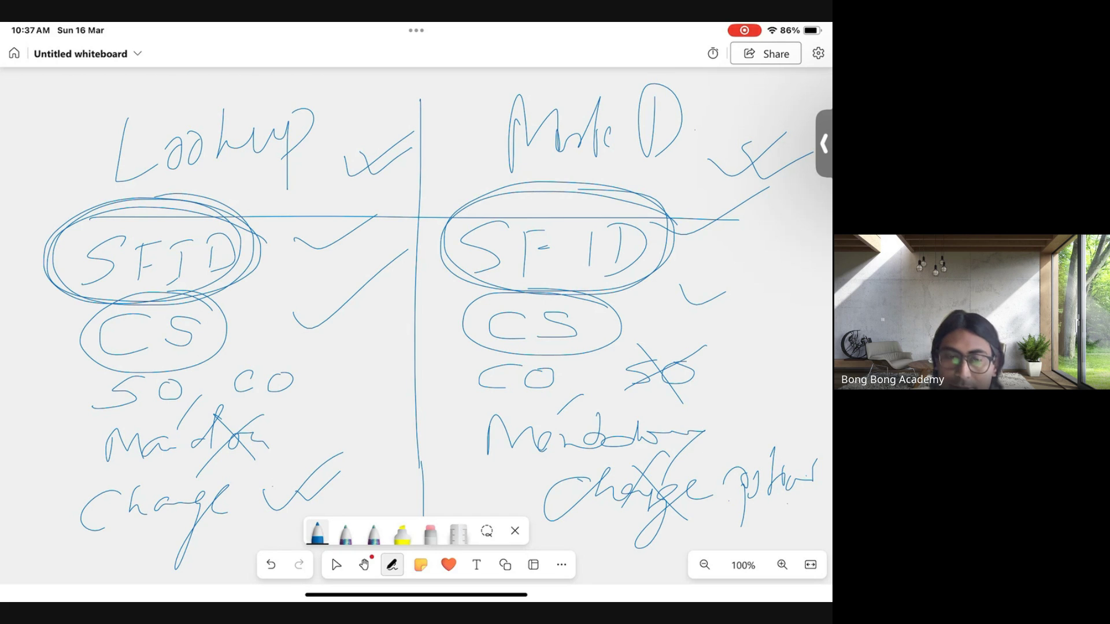
mouse_move(206, 291)
left_mouse_down()
mouse_move(81, 341)
mouse_move(202, 304)
mouse_move(98, 315)
left_mouse_up()
mouse_move(520, 292)
left_mouse_down()
mouse_move(514, 353)
mouse_move(531, 278)
mouse_move(598, 333)
mouse_move(596, 298)
left_mouse_up()
mouse_move(189, 368)
left_mouse_down()
mouse_move(83, 396)
mouse_move(99, 416)
mouse_move(322, 406)
mouse_move(311, 353)
mouse_move(124, 360)
mouse_move(105, 421)
mouse_move(283, 414)
left_mouse_up()
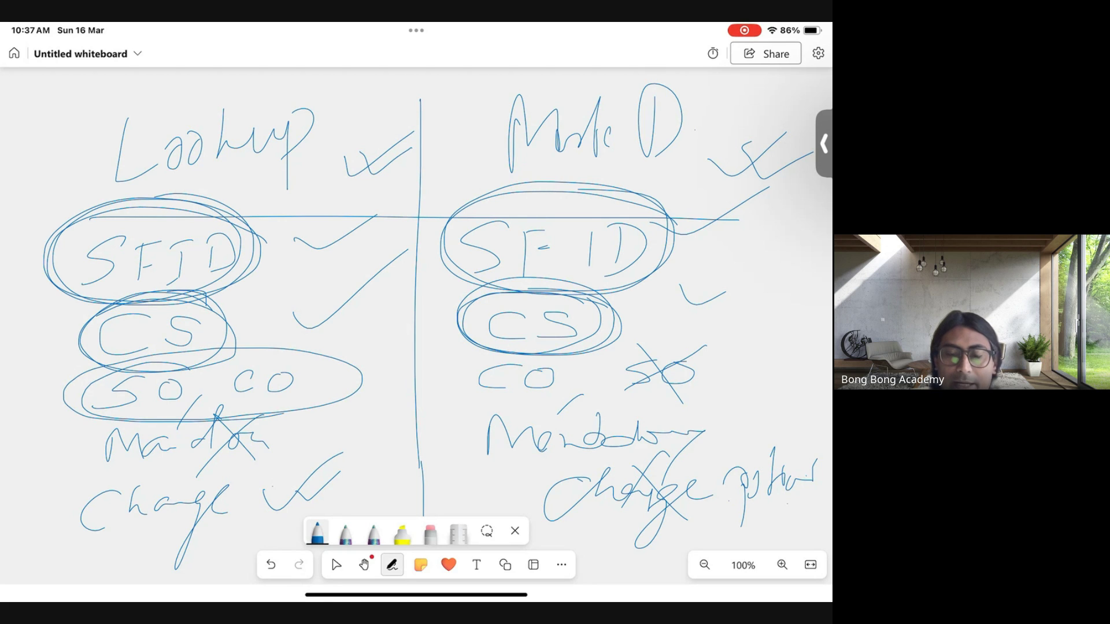
mouse_move(716, 349)
left_mouse_down()
mouse_move(652, 349)
mouse_move(447, 404)
mouse_move(747, 405)
mouse_move(660, 349)
left_mouse_up()
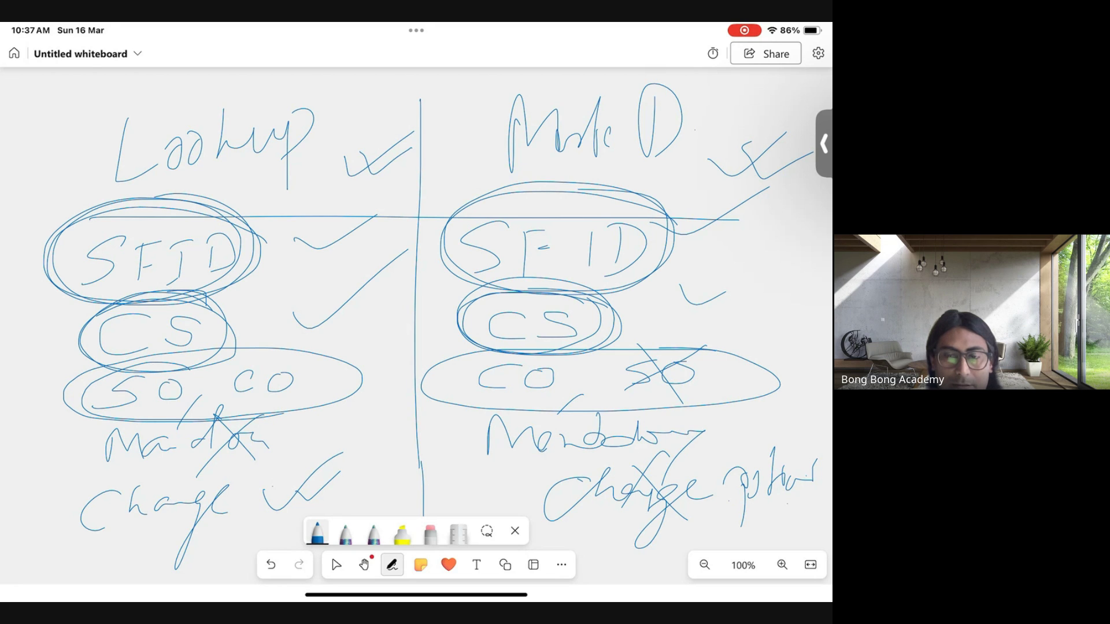
mouse_move(312, 421)
left_mouse_down()
mouse_move(138, 464)
mouse_move(307, 421)
mouse_move(179, 399)
left_mouse_up()
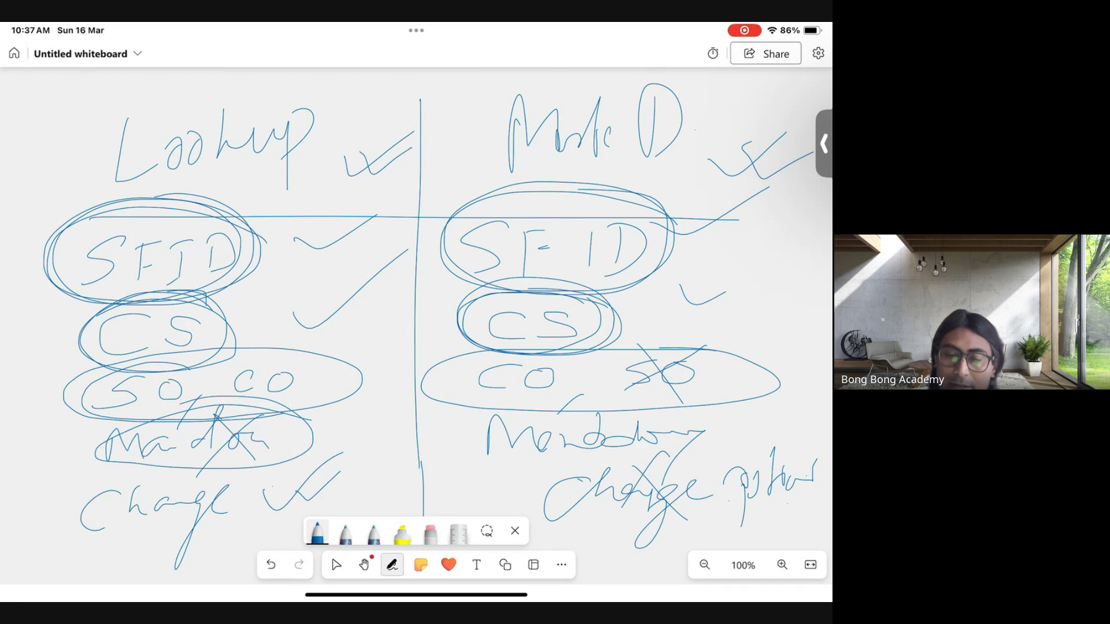
mouse_move(719, 414)
left_mouse_down()
mouse_move(467, 426)
mouse_move(717, 440)
left_mouse_up()
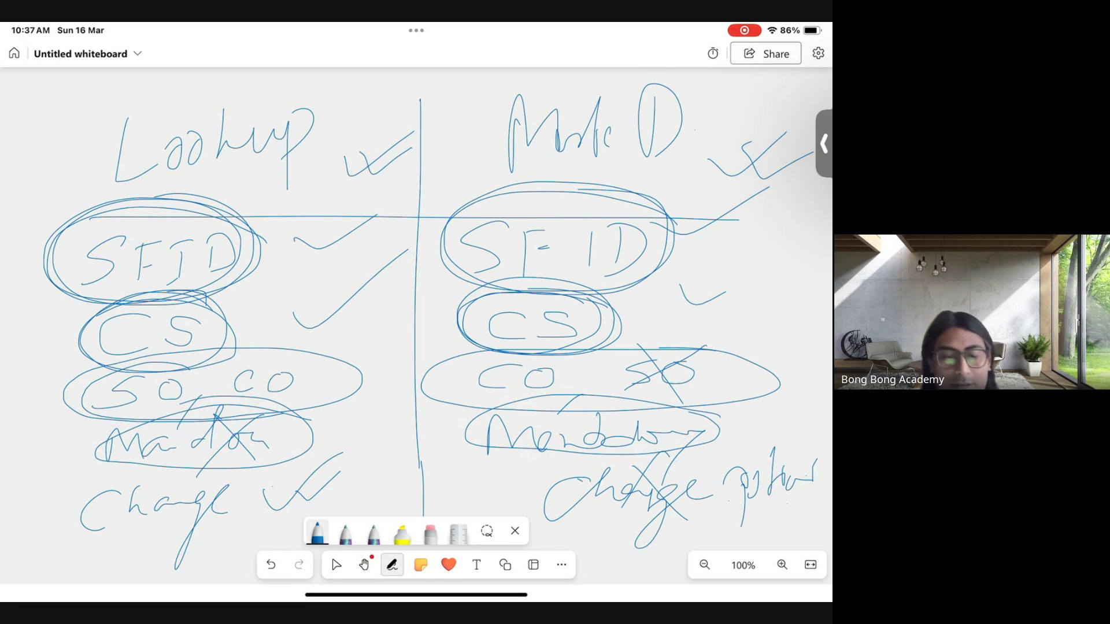
mouse_move(267, 471)
left_mouse_down()
mouse_move(149, 470)
mouse_move(161, 561)
mouse_move(270, 474)
left_mouse_up()
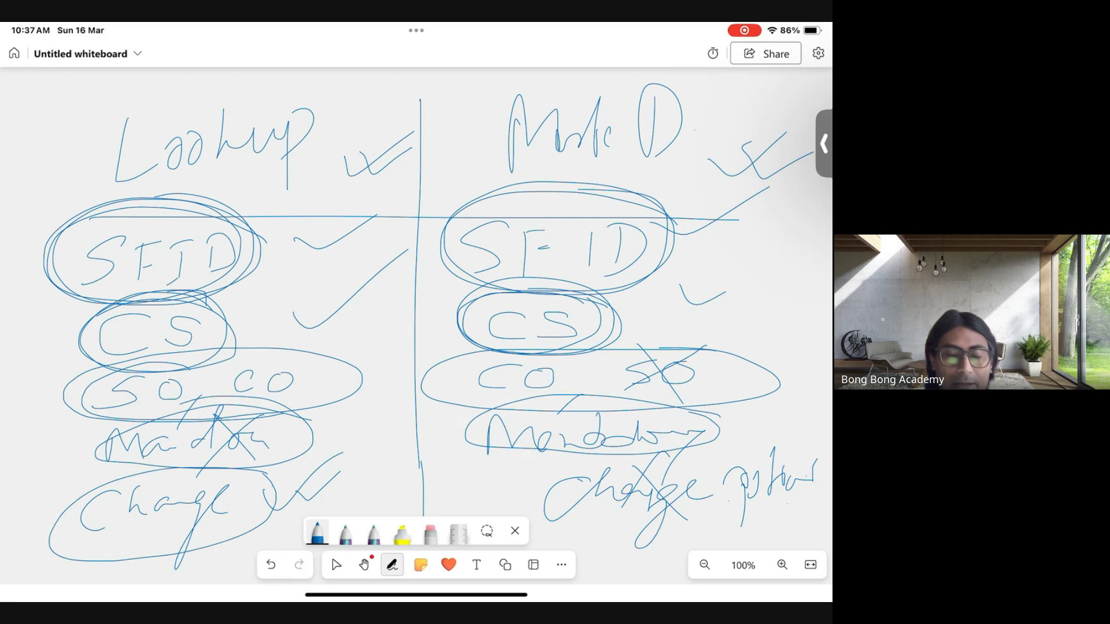
mouse_move(798, 454)
left_mouse_down()
mouse_move(570, 460)
mouse_move(515, 512)
mouse_move(752, 525)
mouse_move(815, 460)
left_mouse_up()
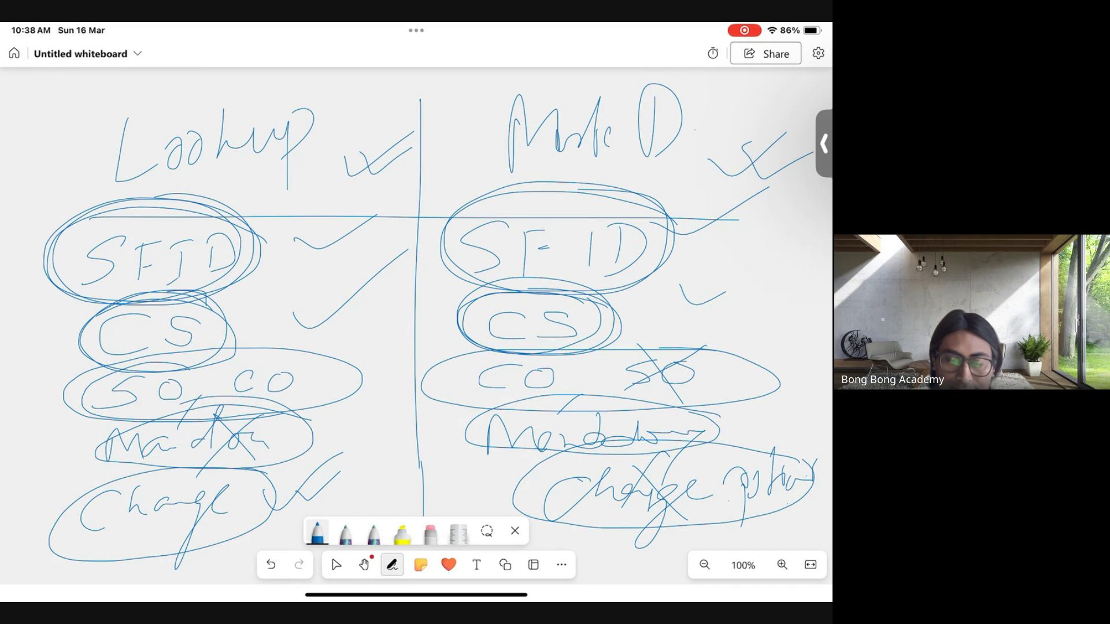
- With the eraser, wipe every row below the Lookup and Master-Detail headings
left_click(430, 533)
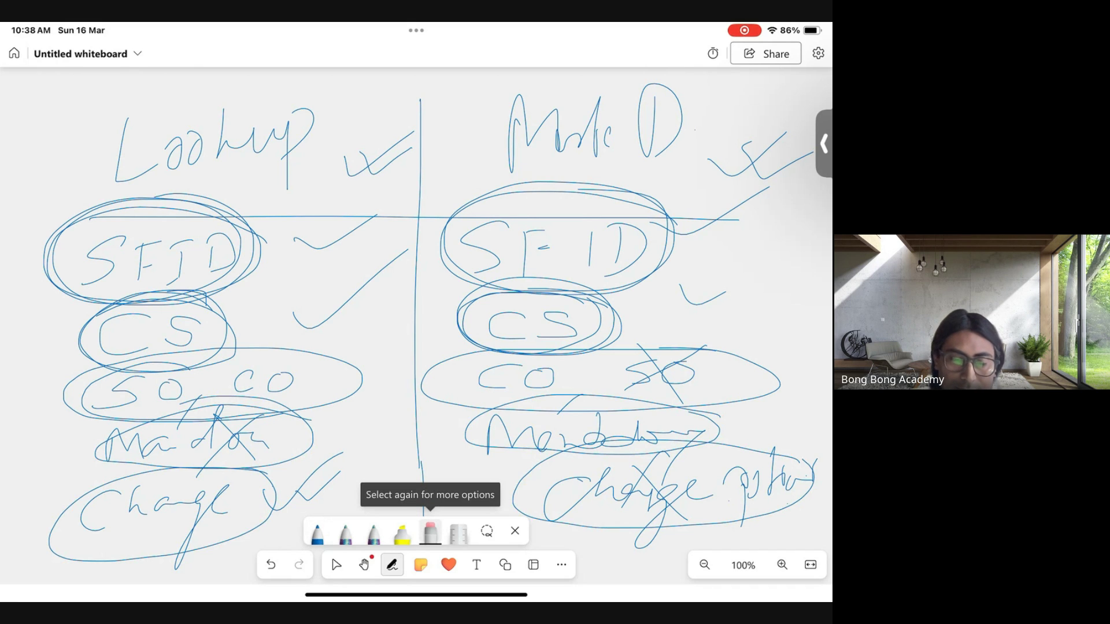
mouse_move(105, 521)
left_mouse_down()
mouse_move(171, 435)
mouse_move(129, 389)
mouse_move(179, 290)
mouse_move(99, 255)
mouse_move(300, 240)
mouse_move(382, 266)
mouse_move(241, 513)
mouse_move(139, 555)
mouse_move(317, 481)
mouse_move(379, 248)
mouse_move(185, 270)
mouse_move(250, 275)
left_mouse_up()
mouse_move(471, 277)
left_mouse_down()
mouse_move(703, 240)
mouse_move(443, 241)
mouse_move(518, 231)
mouse_move(441, 275)
mouse_move(619, 267)
mouse_move(503, 330)
mouse_move(464, 322)
mouse_move(428, 414)
mouse_move(619, 357)
mouse_move(760, 406)
mouse_move(429, 388)
mouse_move(503, 445)
mouse_move(523, 407)
mouse_move(590, 453)
mouse_move(762, 462)
mouse_move(601, 530)
mouse_move(561, 503)
mouse_move(631, 488)
mouse_move(526, 466)
mouse_move(441, 374)
mouse_move(451, 416)
mouse_move(669, 496)
mouse_move(665, 354)
mouse_move(460, 270)
mouse_move(431, 386)
left_mouse_up()
- In blue ink, write 'Auto Deletion' struck out under Lookup and 'P ✓ C ✓' under Master-Detail
left_click(316, 532)
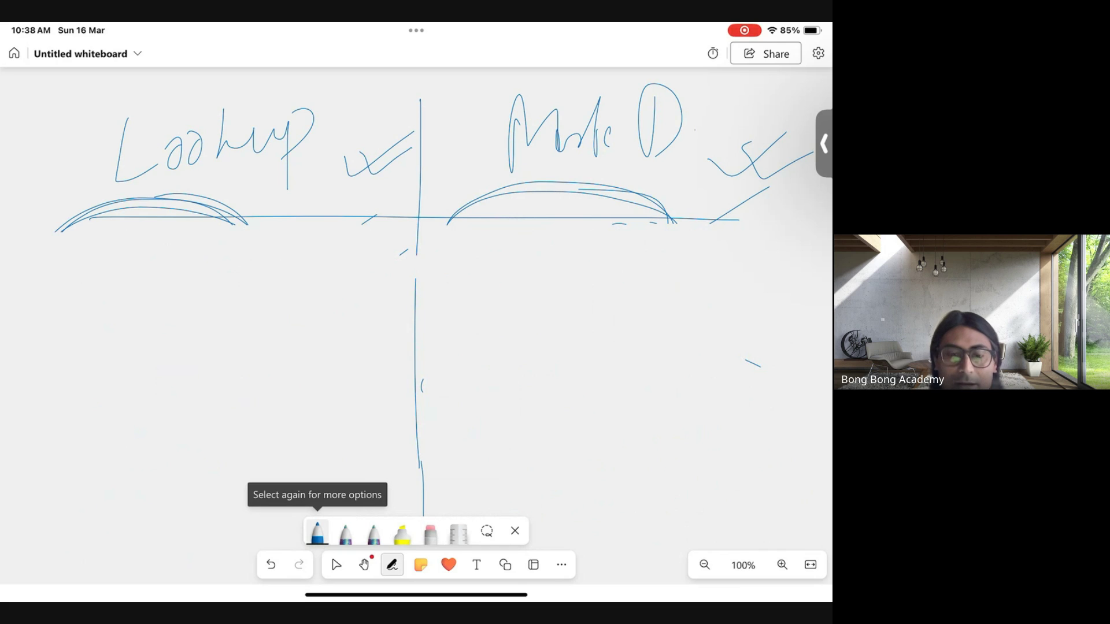
left_click_drag(72, 298, 184, 267)
mouse_move(228, 241)
left_mouse_down()
mouse_move(221, 283)
mouse_move(275, 273)
mouse_move(315, 226)
mouse_move(327, 263)
mouse_move(368, 264)
mouse_move(286, 297)
left_mouse_up()
left_click_drag(277, 226, 126, 324)
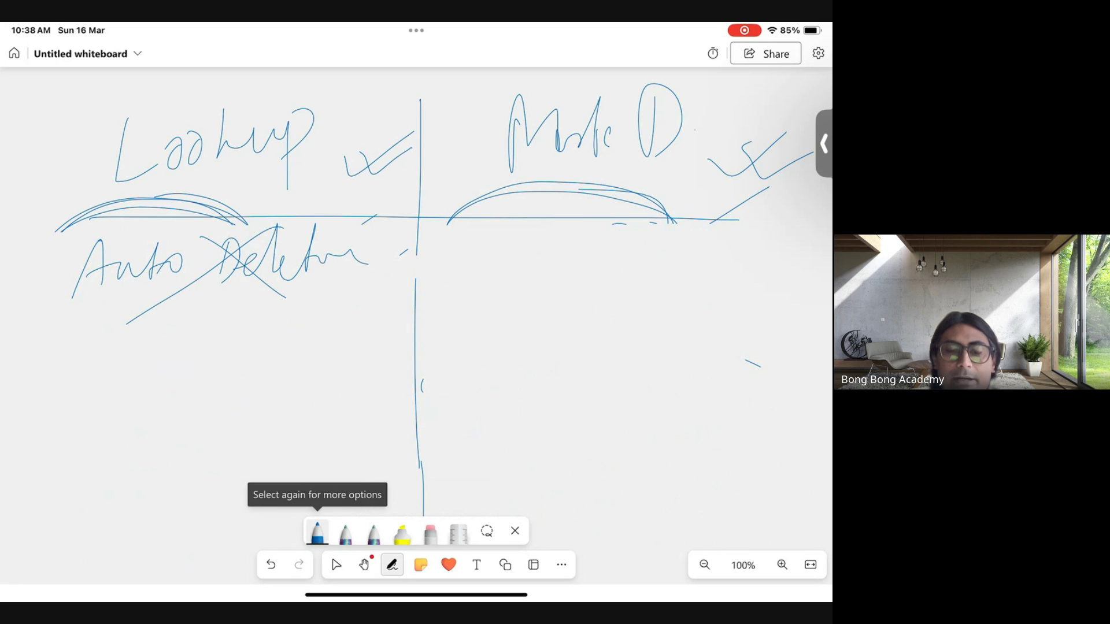
mouse_move(459, 246)
left_mouse_down()
mouse_move(457, 283)
mouse_move(462, 263)
mouse_move(520, 280)
mouse_move(597, 224)
left_mouse_up()
mouse_move(661, 233)
left_mouse_down()
mouse_move(666, 270)
mouse_move(821, 211)
left_mouse_up()
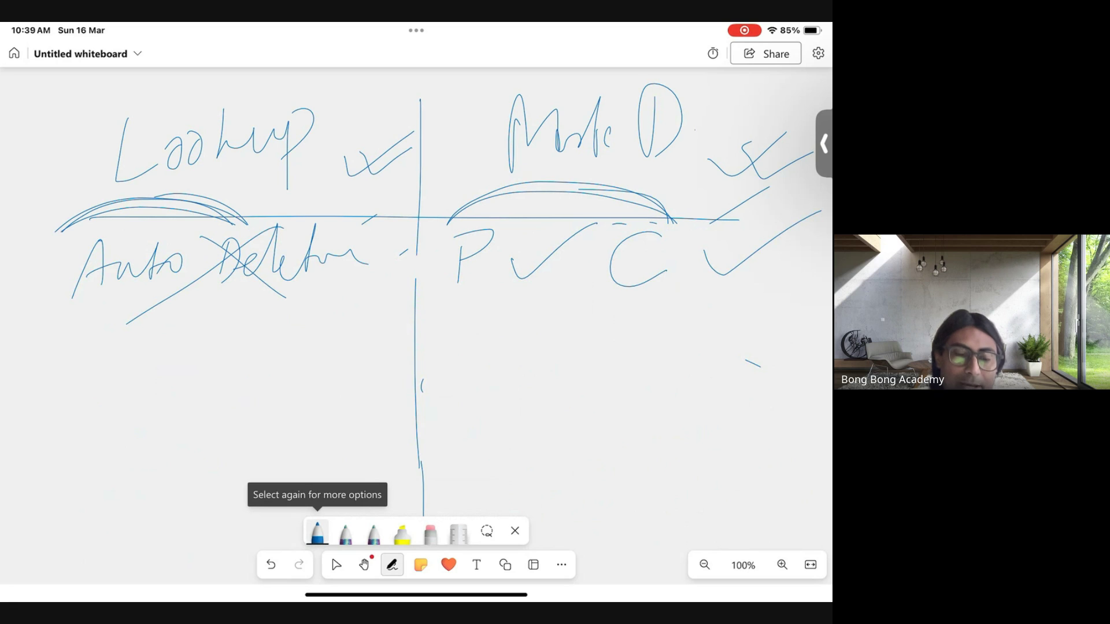
- Write Owner with a tick under Lookup and Owner crossed out under Master-Detail
mouse_move(134, 318)
left_mouse_down()
mouse_move(95, 346)
mouse_move(199, 341)
mouse_move(245, 324)
mouse_move(271, 345)
mouse_move(385, 304)
left_mouse_up()
left_click_drag(315, 336, 415, 311)
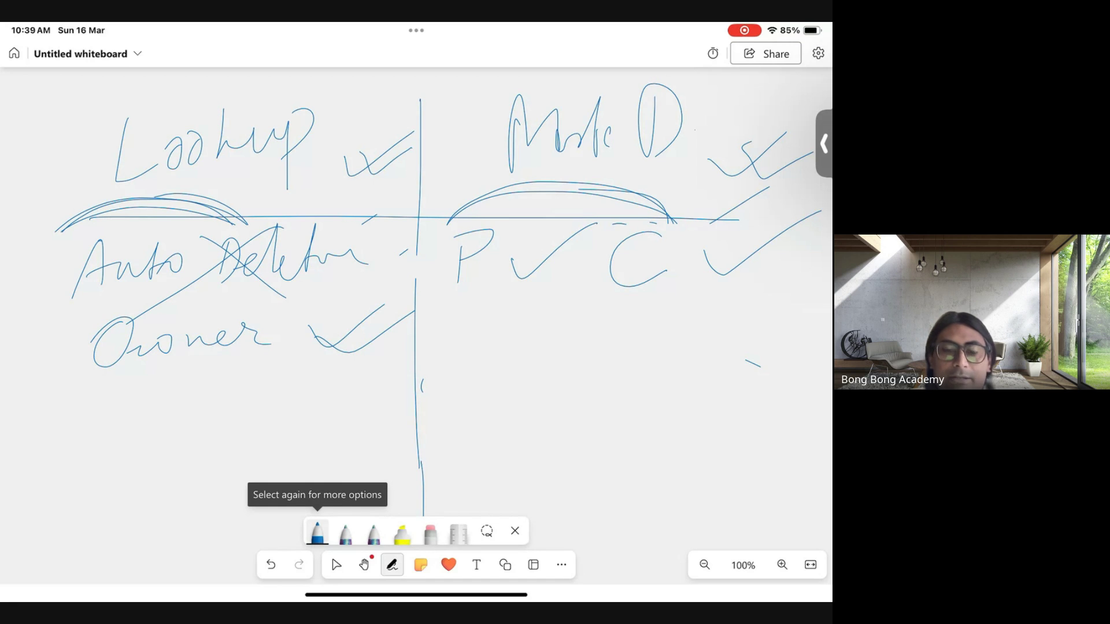
mouse_move(493, 306)
left_mouse_down()
mouse_move(466, 315)
mouse_move(517, 338)
mouse_move(652, 338)
left_mouse_up()
left_click_drag(527, 297, 610, 369)
left_click_drag(446, 401, 614, 283)
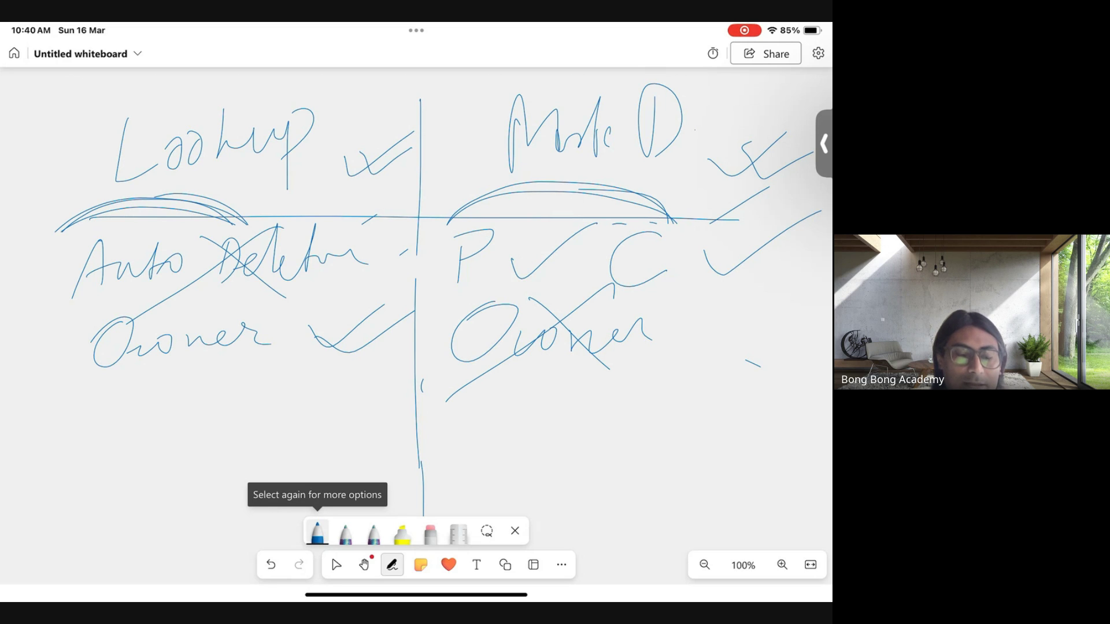
- Write a circled 40 dashed to a boxed MD on the left, and 2 under the right Owner
mouse_move(77, 399)
left_mouse_down()
mouse_move(82, 435)
mouse_move(122, 403)
mouse_move(125, 379)
mouse_move(52, 380)
mouse_move(23, 416)
mouse_move(45, 451)
mouse_move(154, 425)
mouse_move(138, 387)
mouse_move(270, 405)
mouse_move(267, 419)
mouse_move(286, 408)
mouse_move(287, 427)
left_mouse_up()
mouse_move(310, 370)
left_mouse_down()
mouse_move(308, 415)
mouse_move(335, 378)
mouse_move(334, 418)
left_mouse_up()
left_click_drag(345, 378, 346, 410)
mouse_move(340, 377)
left_mouse_down()
mouse_move(365, 399)
mouse_move(337, 428)
left_mouse_up()
mouse_move(250, 445)
left_mouse_down()
mouse_move(373, 431)
mouse_move(287, 363)
mouse_move(240, 439)
left_mouse_up()
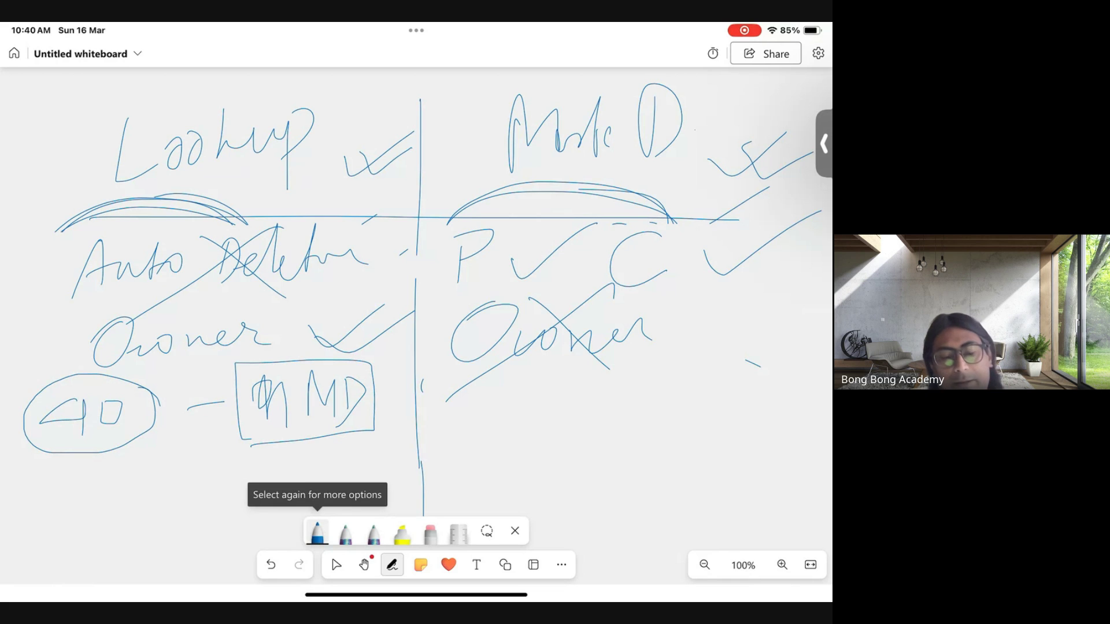
mouse_move(530, 376)
left_mouse_down()
mouse_move(526, 418)
mouse_move(590, 414)
left_mouse_up()
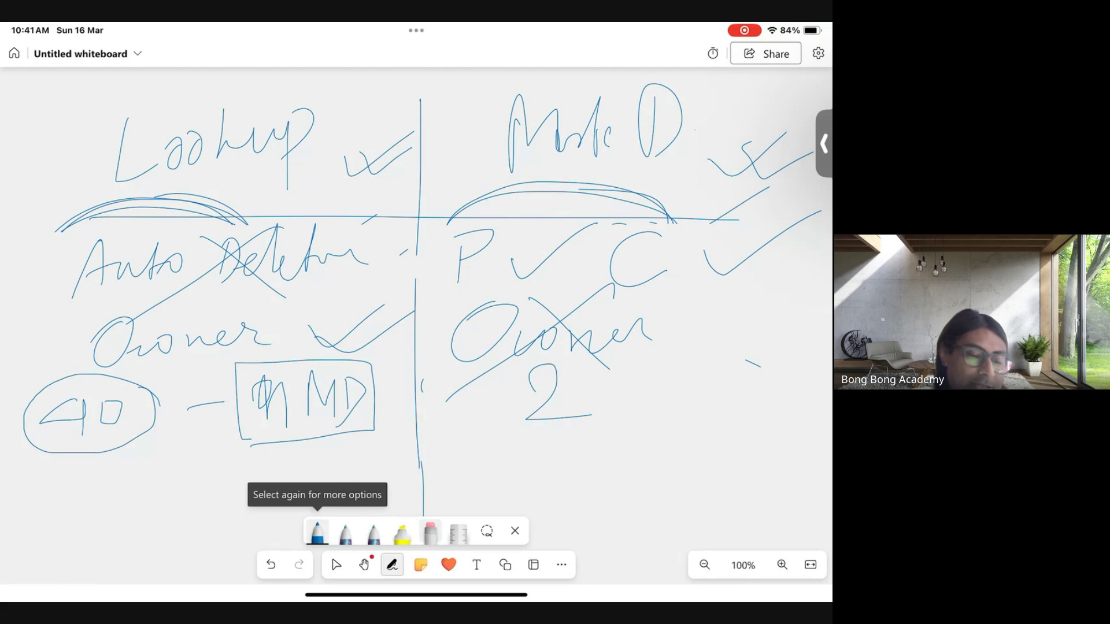
- Erase the old Owner and Auto Deletion rows, including the MD box, 40 and right-side ticks
left_click(430, 532)
mouse_move(578, 416)
left_mouse_down()
mouse_move(498, 441)
mouse_move(512, 372)
mouse_move(498, 304)
mouse_move(463, 250)
mouse_move(778, 237)
mouse_move(643, 290)
mouse_move(727, 266)
mouse_move(748, 382)
mouse_move(711, 369)
left_mouse_up()
mouse_move(348, 406)
left_mouse_down()
mouse_move(232, 463)
mouse_move(289, 439)
left_mouse_up()
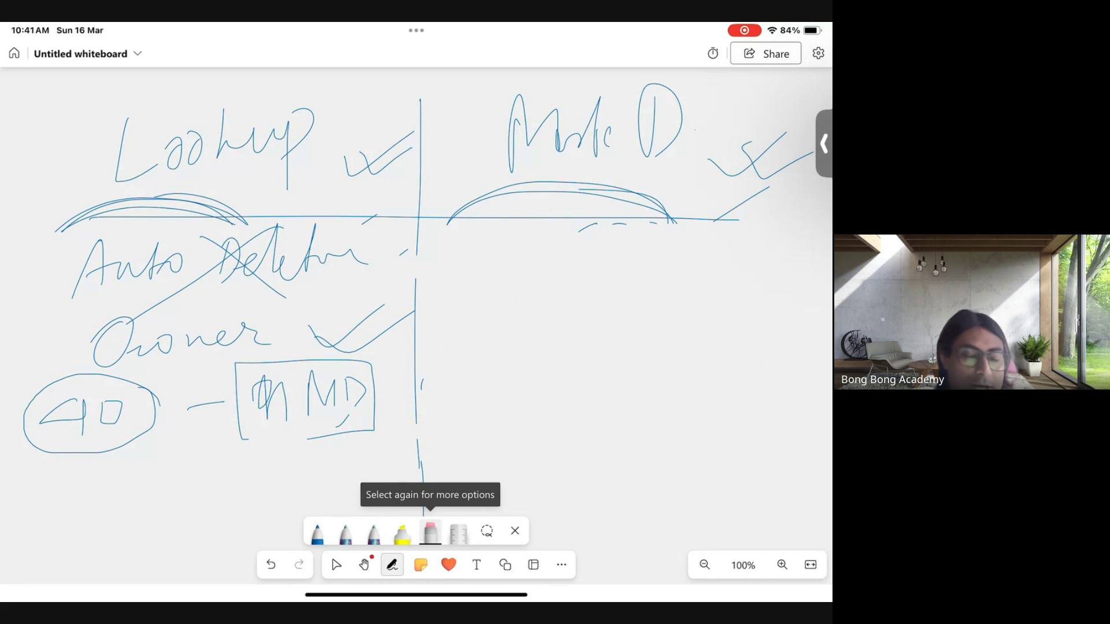
mouse_move(360, 393)
left_mouse_down()
mouse_move(347, 441)
mouse_move(163, 353)
mouse_move(60, 396)
mouse_move(79, 279)
mouse_move(193, 263)
mouse_move(280, 285)
mouse_move(379, 290)
mouse_move(361, 340)
mouse_move(277, 421)
mouse_move(315, 384)
left_mouse_up()
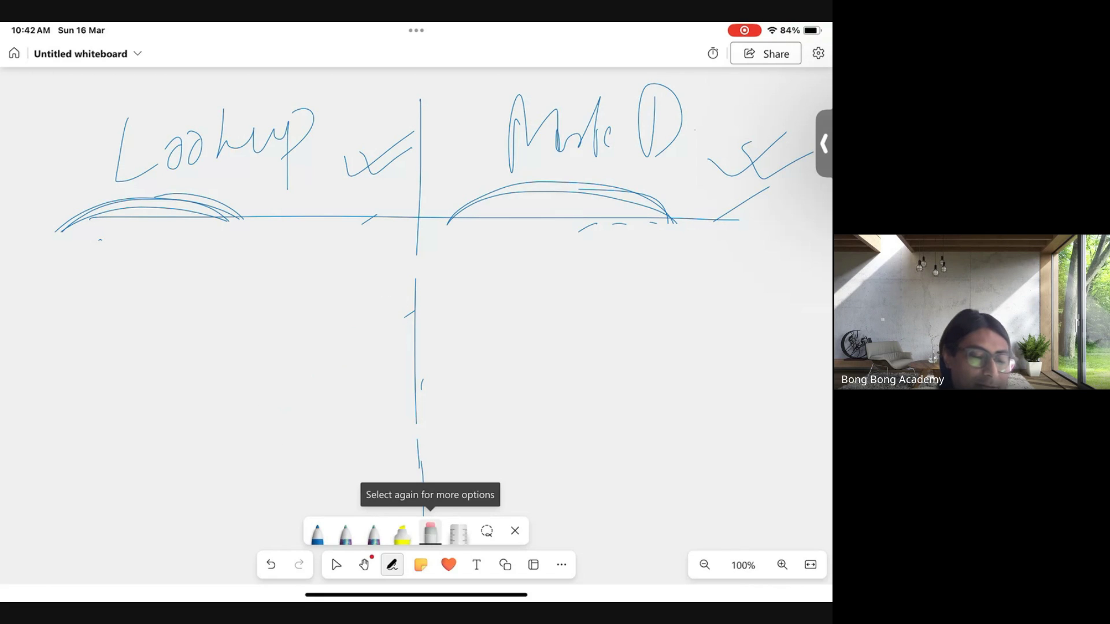
- In blue ink, write 'P →' under Lookup with the letters after the arrow crossed out
left_click(317, 532)
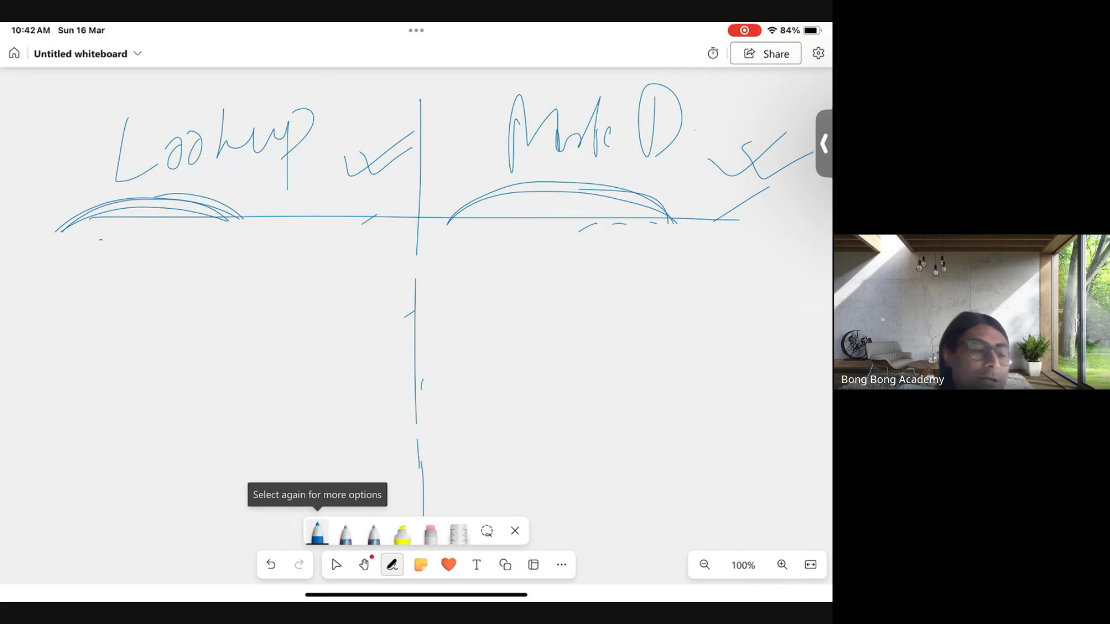
mouse_move(64, 257)
left_mouse_down()
mouse_move(63, 326)
mouse_move(60, 304)
mouse_move(180, 284)
mouse_move(165, 315)
mouse_move(227, 295)
mouse_move(250, 327)
left_mouse_up()
mouse_move(274, 263)
left_mouse_down()
mouse_move(275, 279)
mouse_move(311, 256)
left_mouse_up()
left_click_drag(205, 249, 325, 347)
left_click_drag(309, 241, 191, 359)
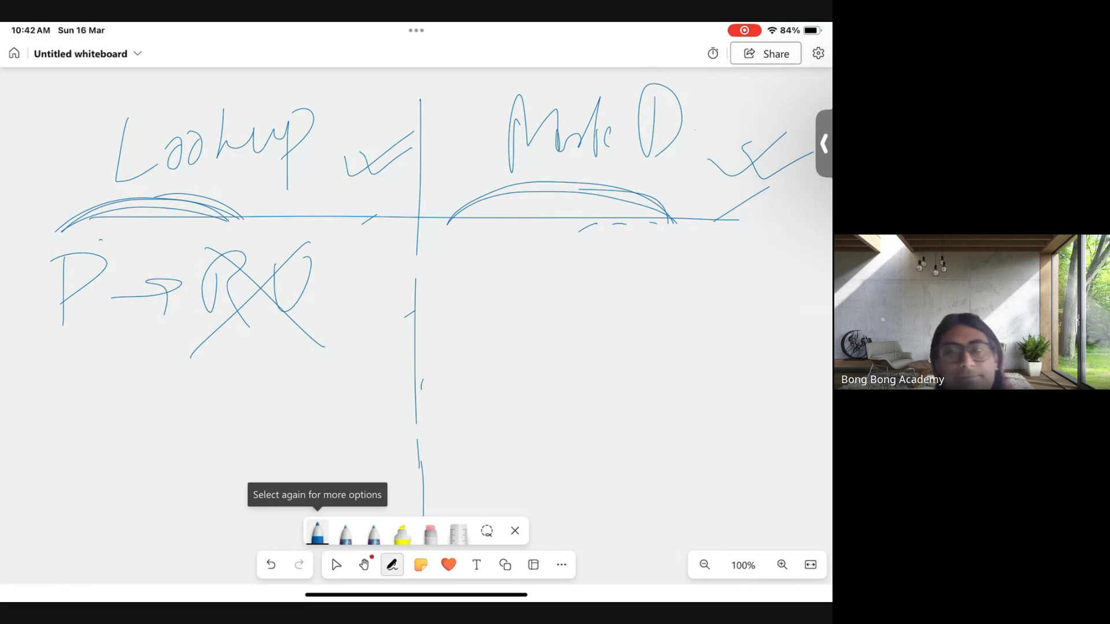
left_click_drag(316, 250, 259, 324)
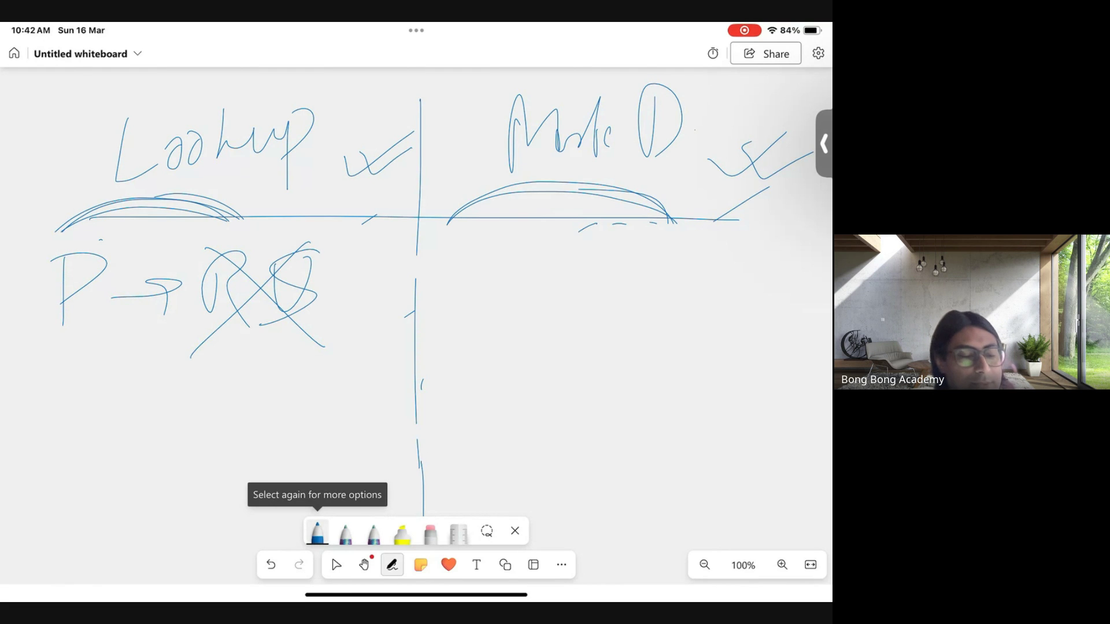
- Retouch the Master-Detail heading arc and write an underlined 'P → RS' under Master-Detail
left_click_drag(500, 191, 699, 175)
left_click_drag(457, 209, 699, 187)
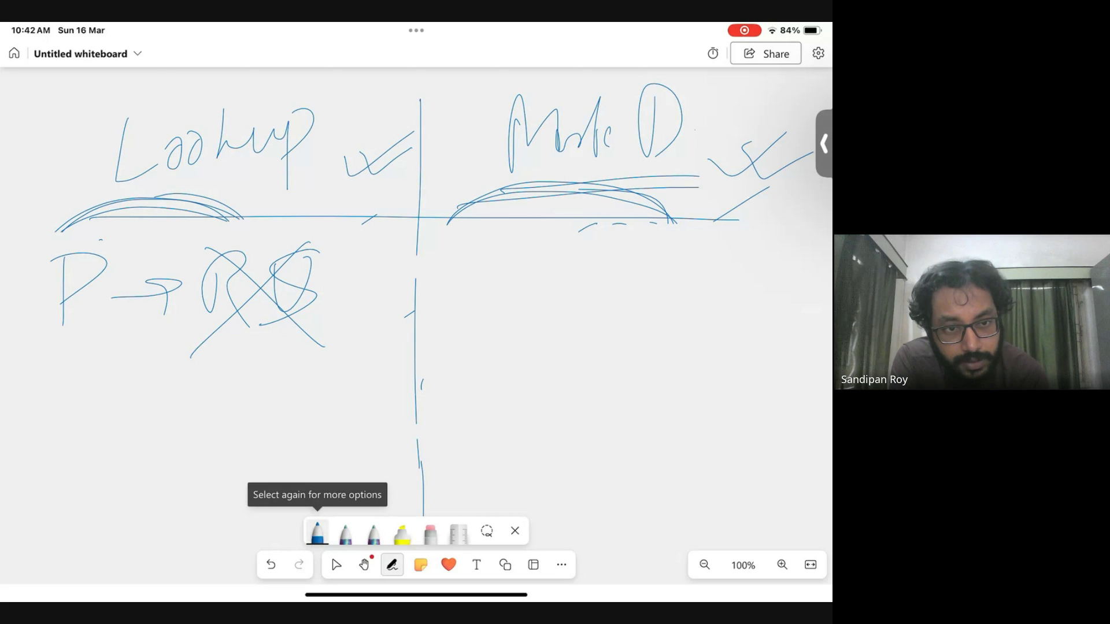
mouse_move(479, 263)
left_mouse_down()
mouse_move(476, 318)
mouse_move(479, 287)
mouse_move(584, 276)
mouse_move(565, 299)
left_mouse_up()
mouse_move(629, 254)
left_mouse_down()
mouse_move(628, 307)
mouse_move(622, 286)
mouse_move(667, 320)
left_mouse_up()
mouse_move(710, 252)
left_mouse_down()
mouse_move(721, 303)
mouse_move(668, 311)
left_mouse_up()
left_click_drag(444, 358, 769, 330)
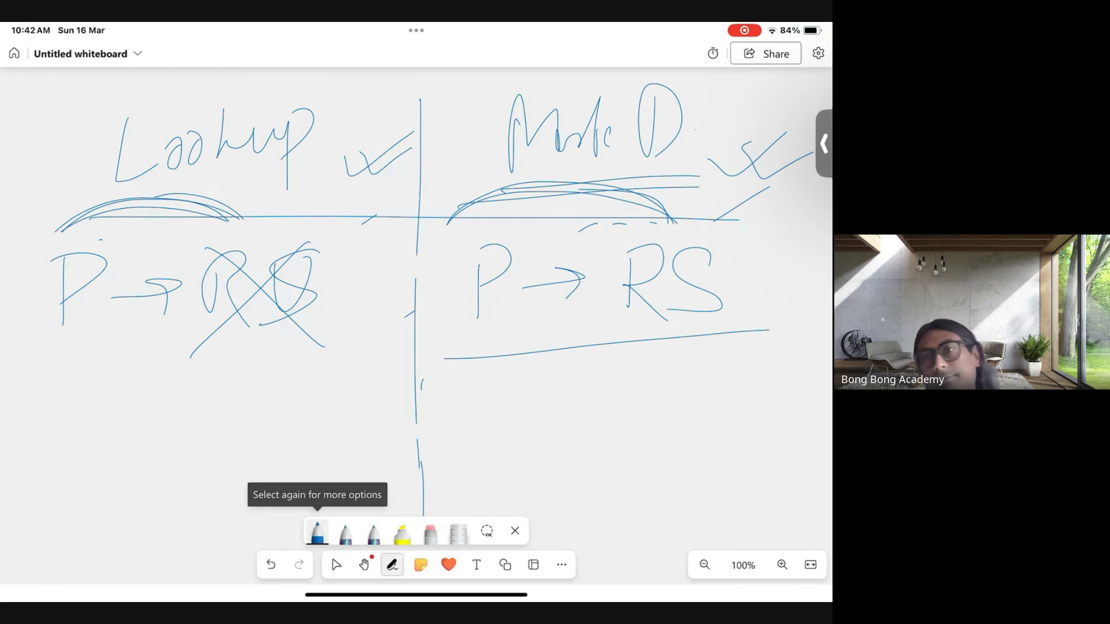
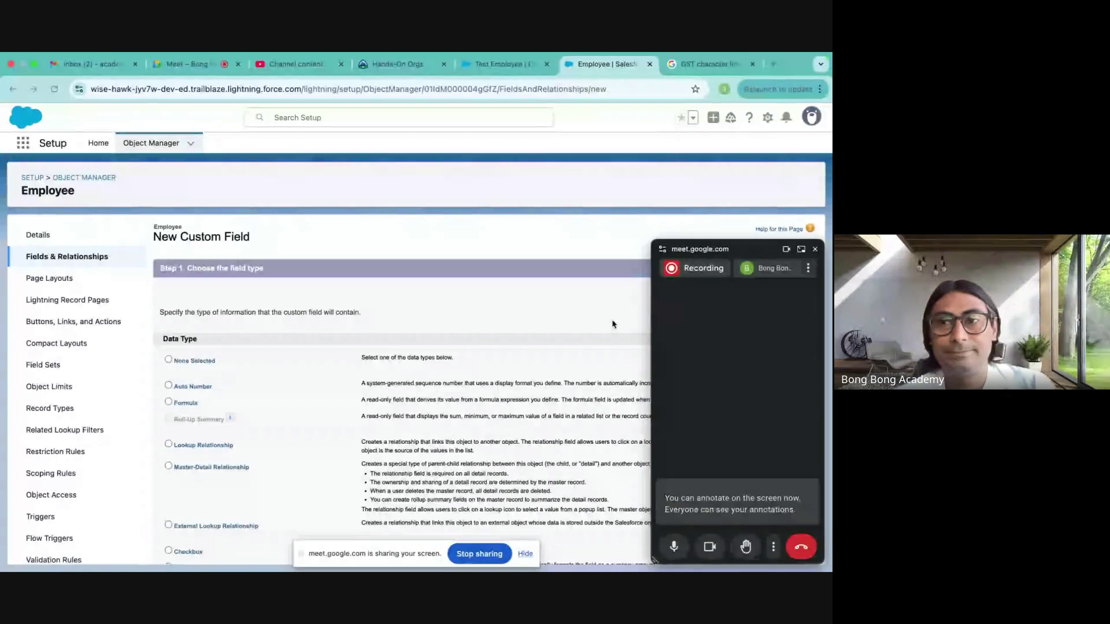
- Go to the Employee object's Fields & Relationships and start a new custom field
left_click(815, 250)
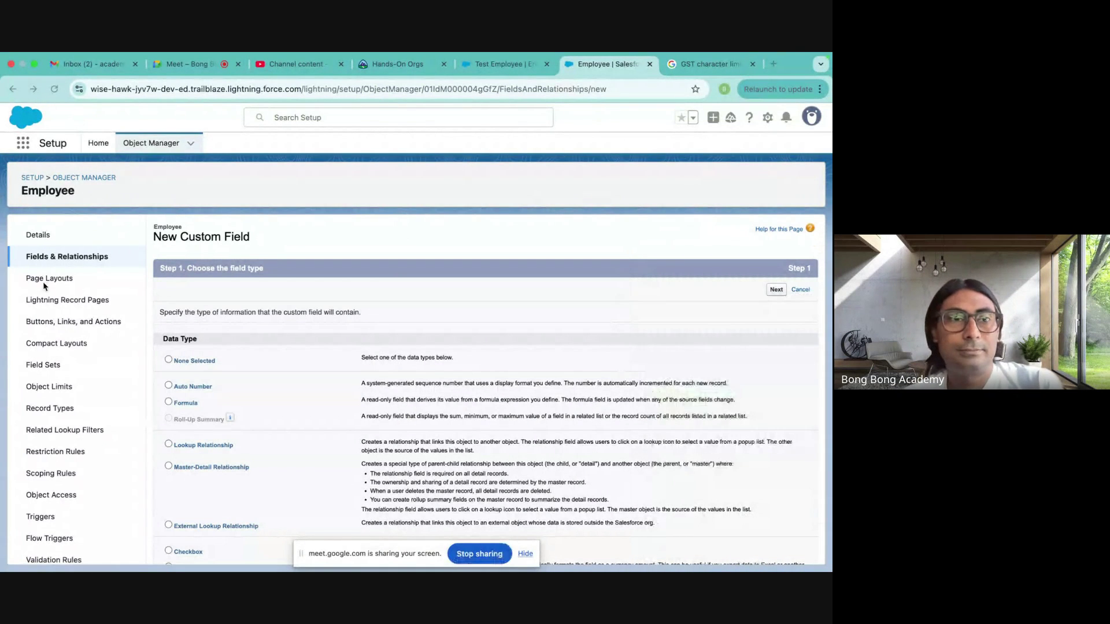
left_click(43, 235)
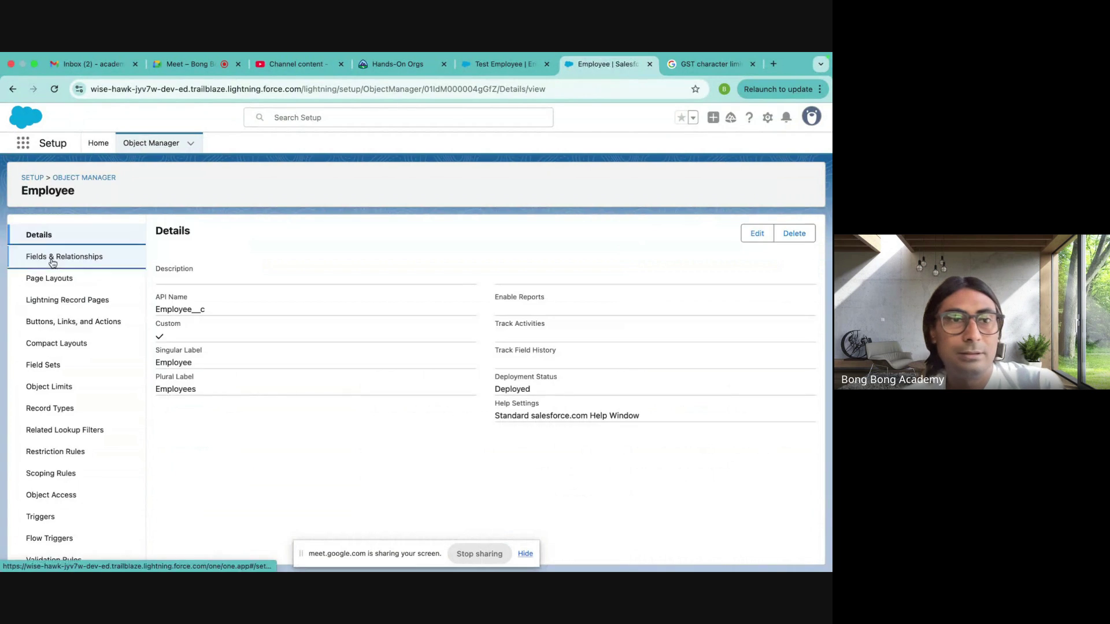
left_click(50, 256)
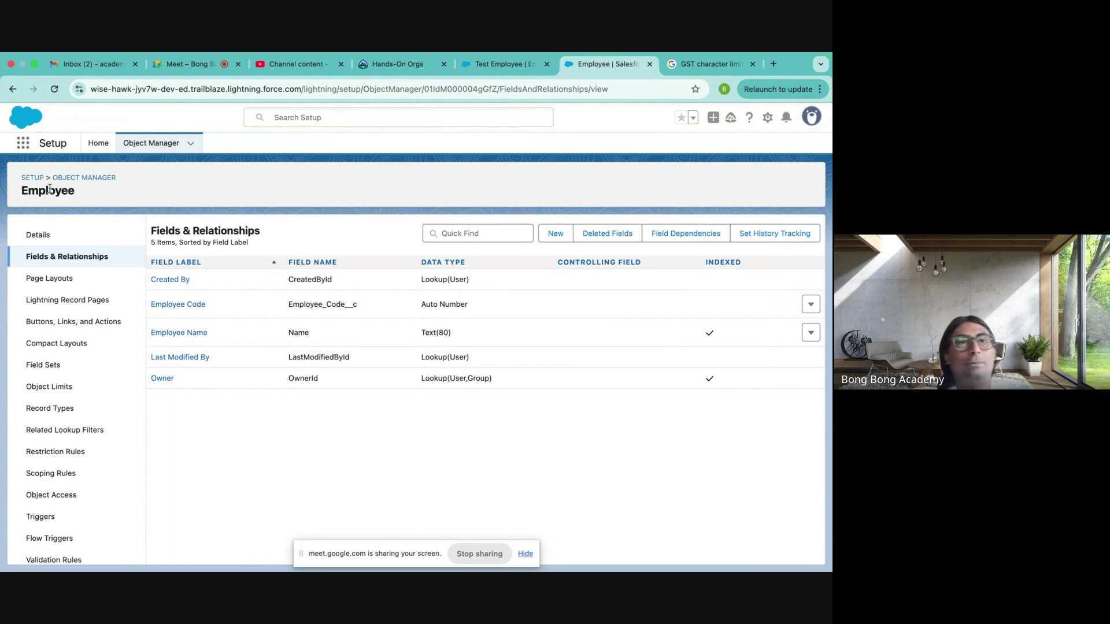
left_click(555, 235)
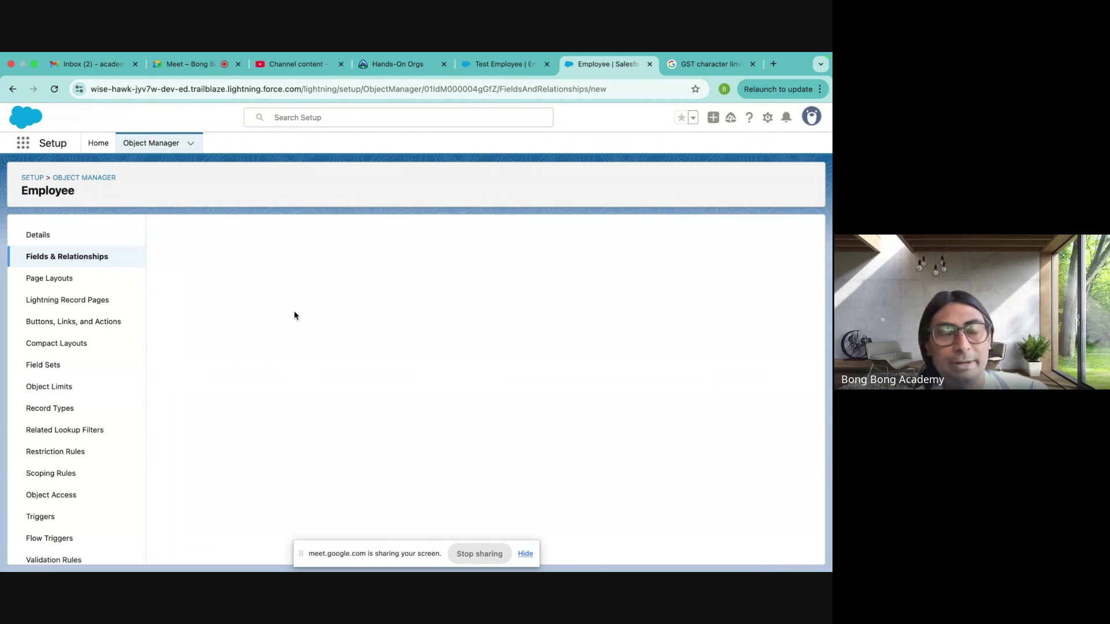
scroll(272, 355, "down", 2)
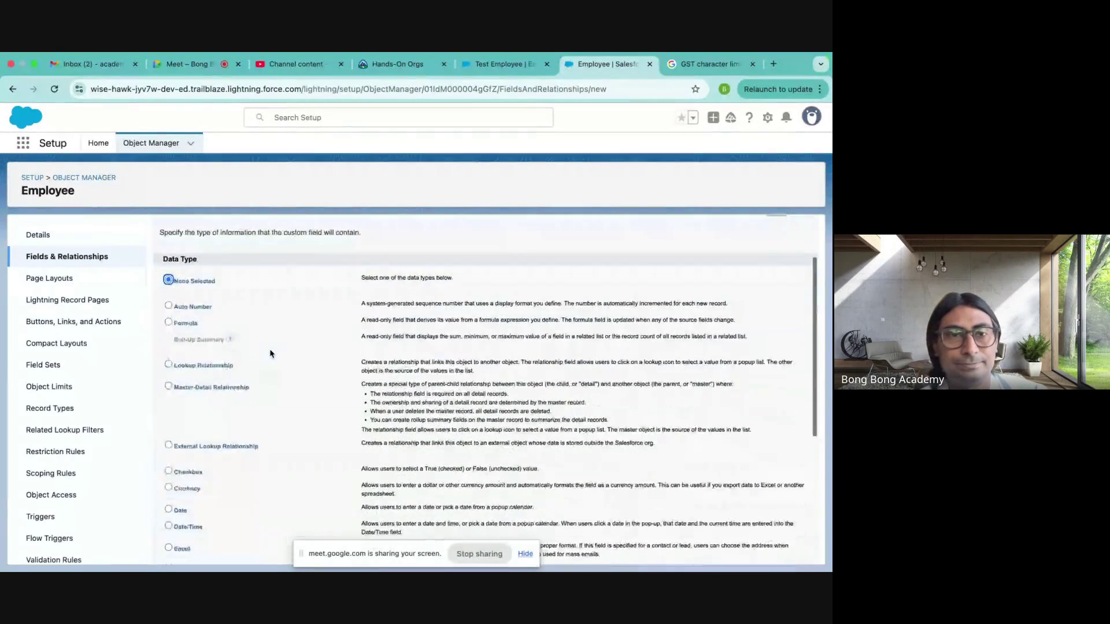
- Choose the Lookup Relationship field type, related to Account
left_click(213, 366)
scroll(546, 427, "down", 5)
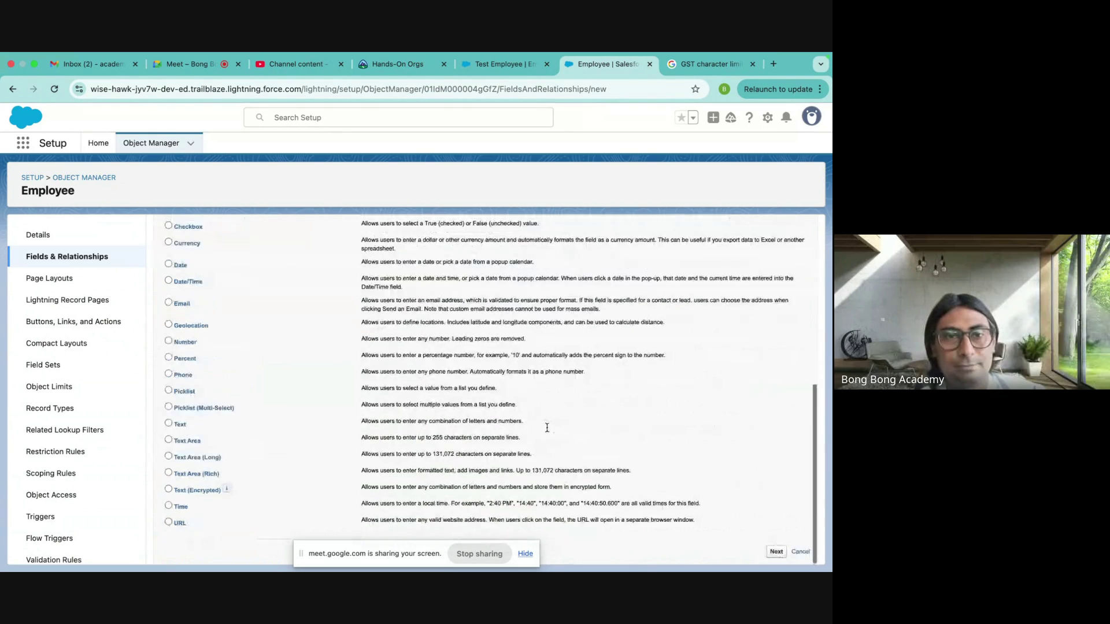
mouse_move(773, 548)
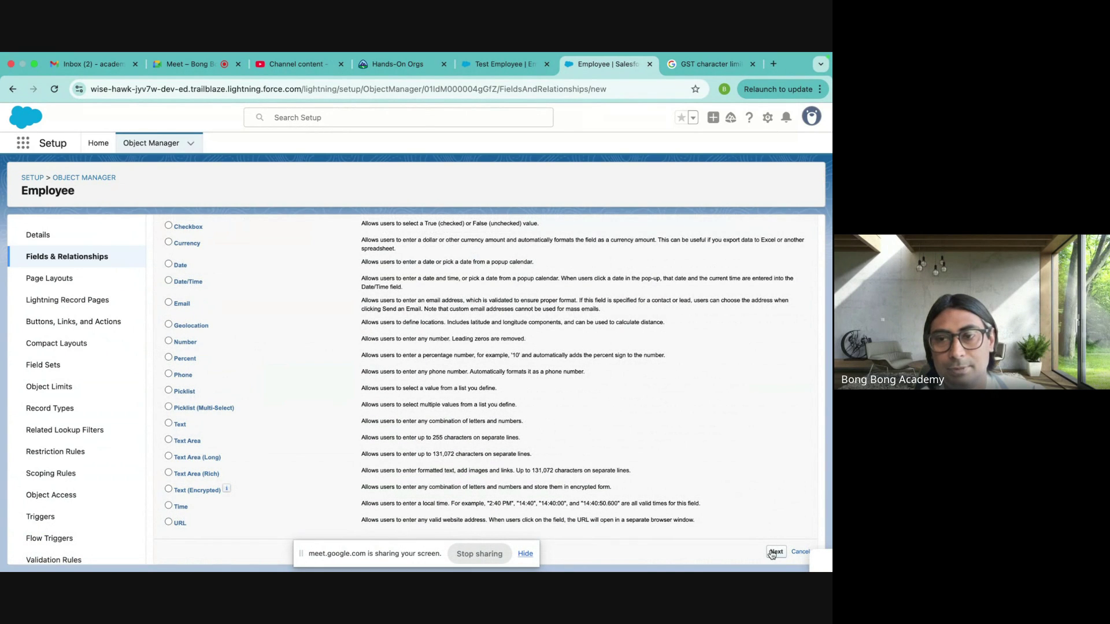
key("Return")
left_click(315, 335)
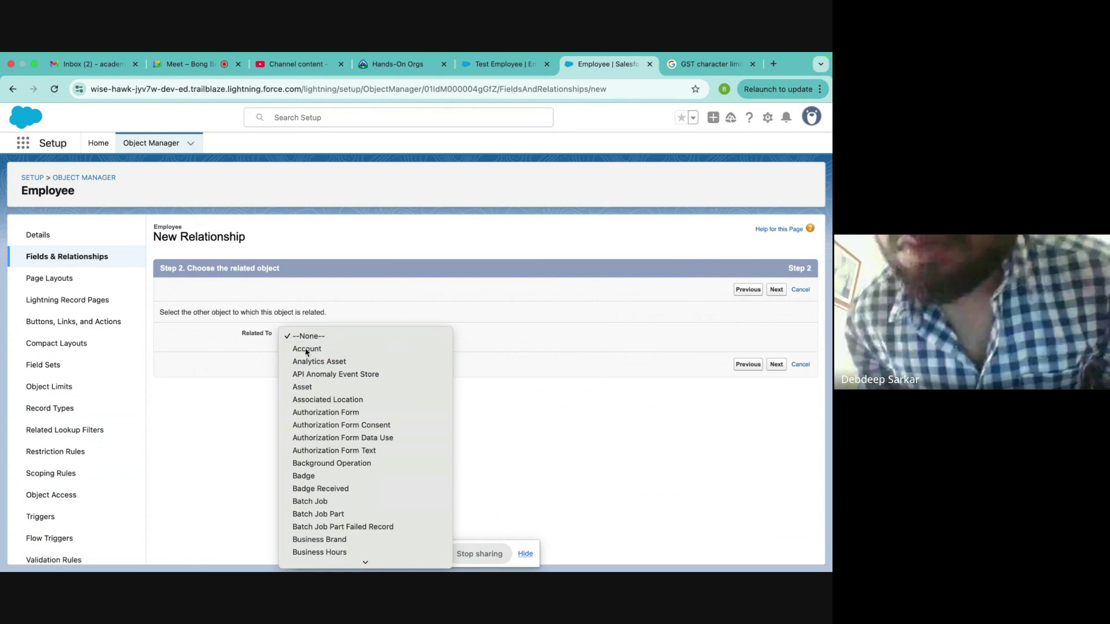
left_click(312, 349)
left_click(775, 294)
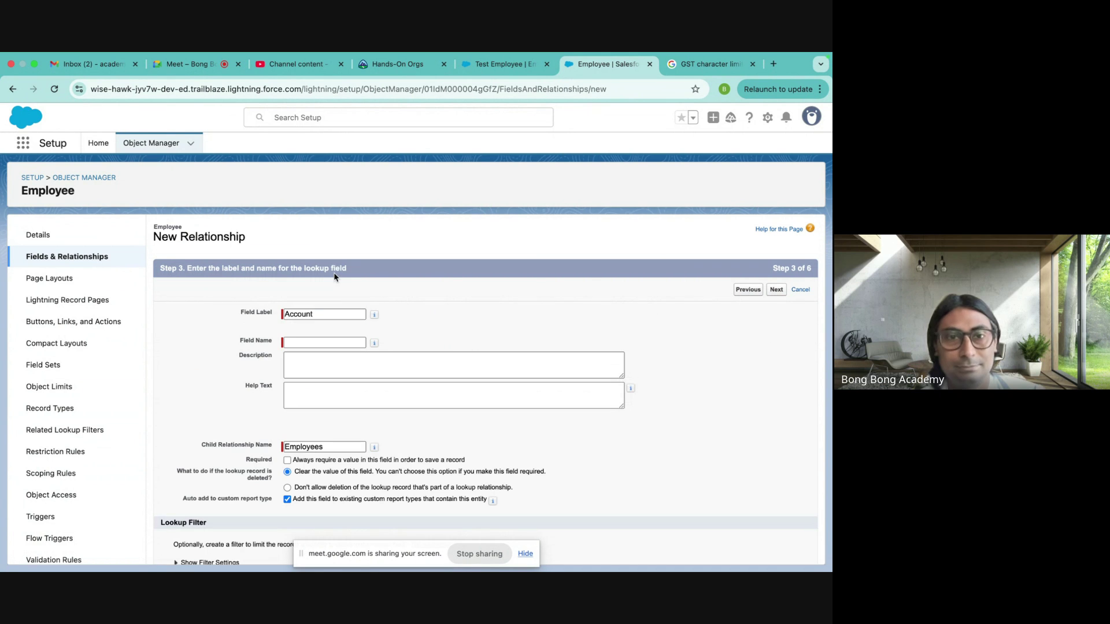
- Keep the Account field name, default security and Employee Layout, and save the lookup
left_click(297, 339)
scroll(349, 412, "down", 2)
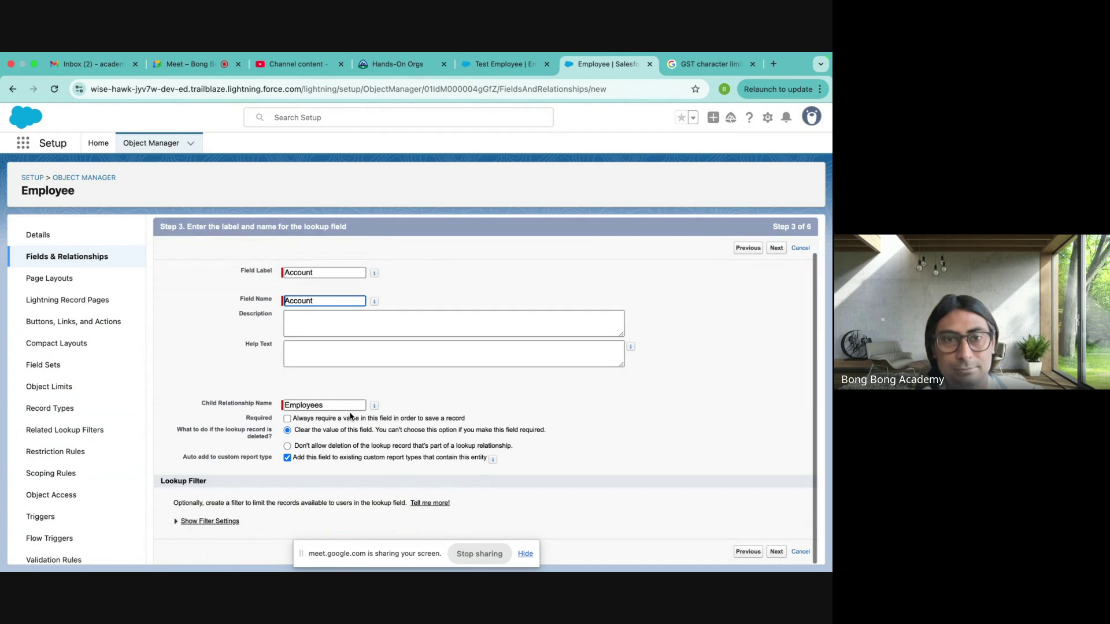
left_click(781, 554)
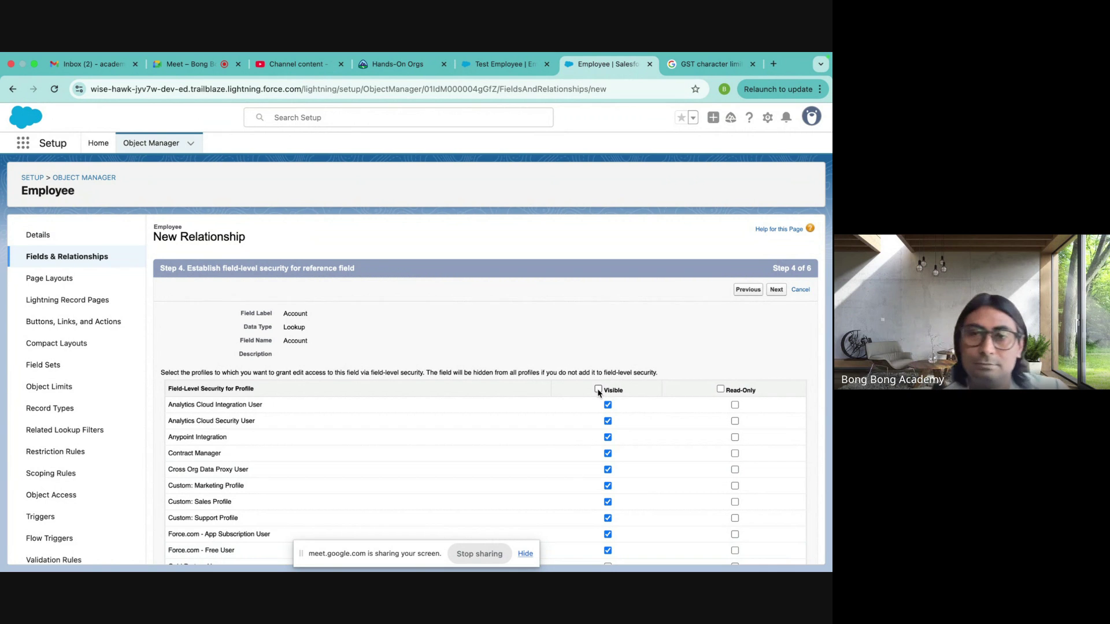
scroll(599, 393, "down", 10)
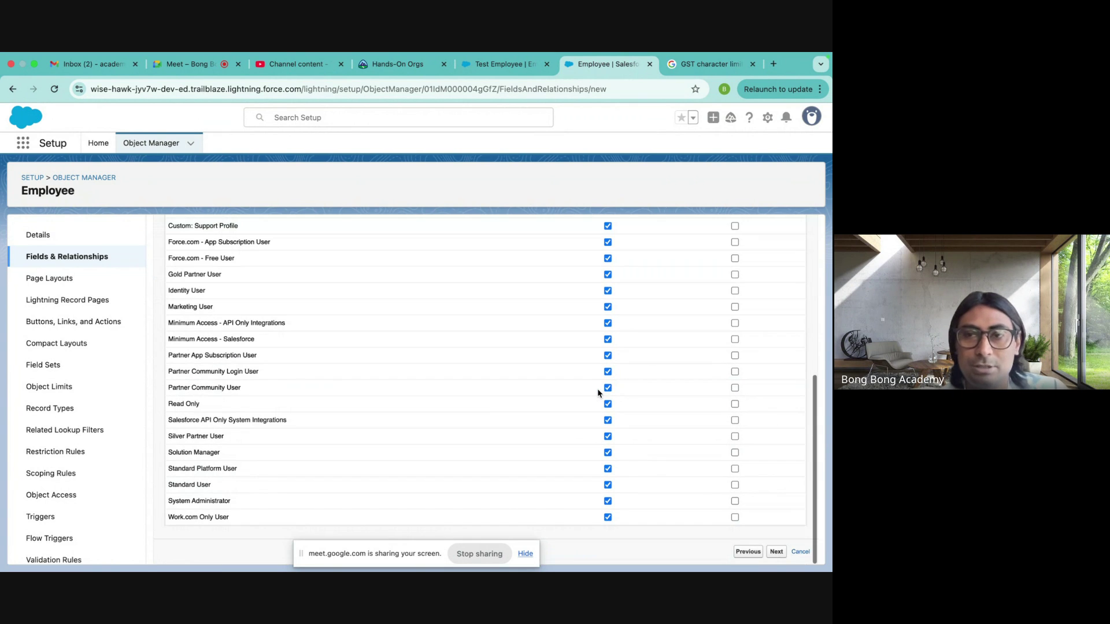
left_click(776, 550)
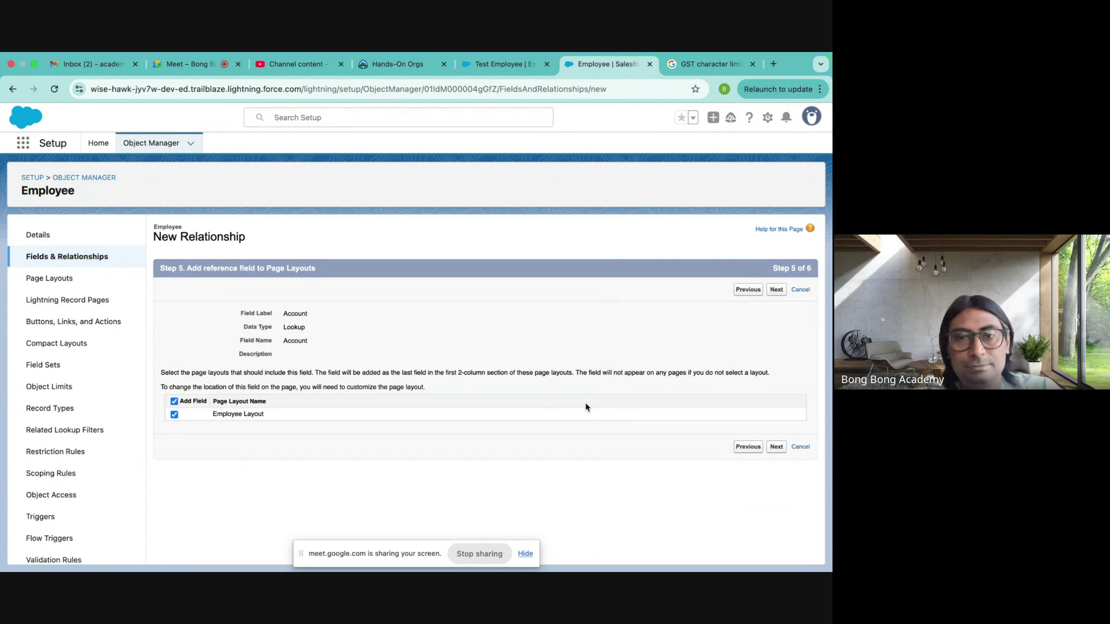
left_click(776, 447)
left_click(774, 528)
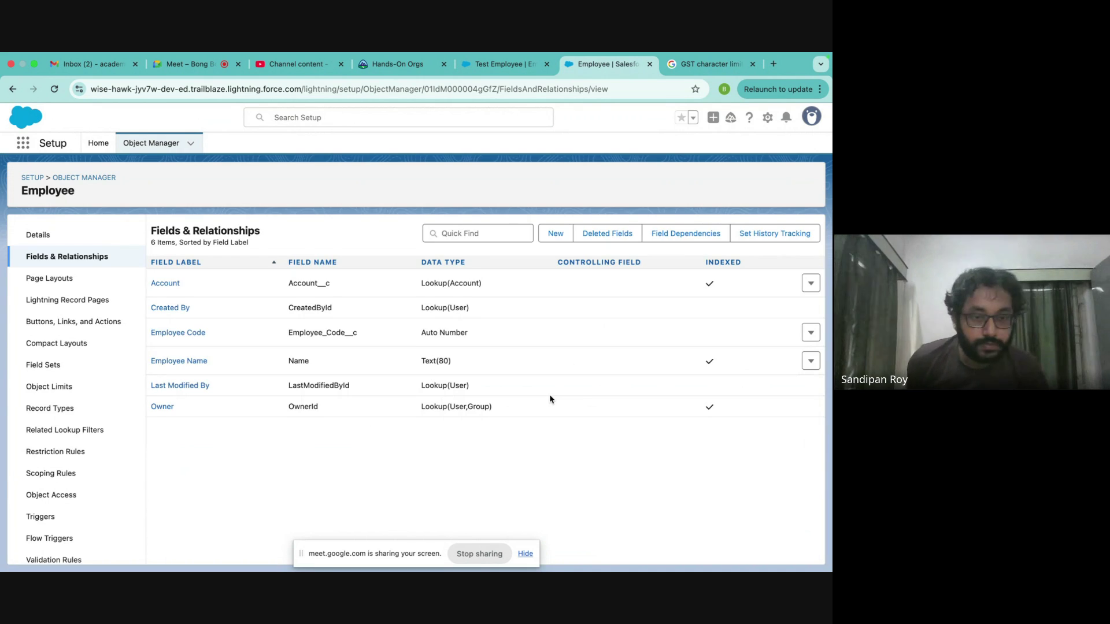
- Point out the Owner field in the Employee fields list and glance at the Test Employee record
left_click(556, 234)
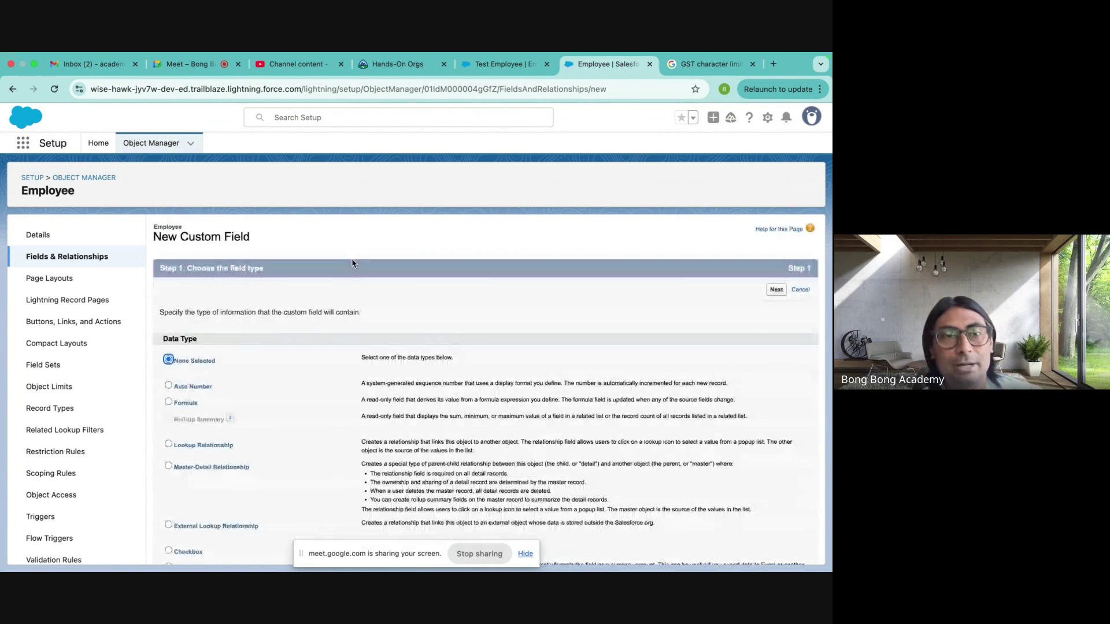
left_click(84, 258)
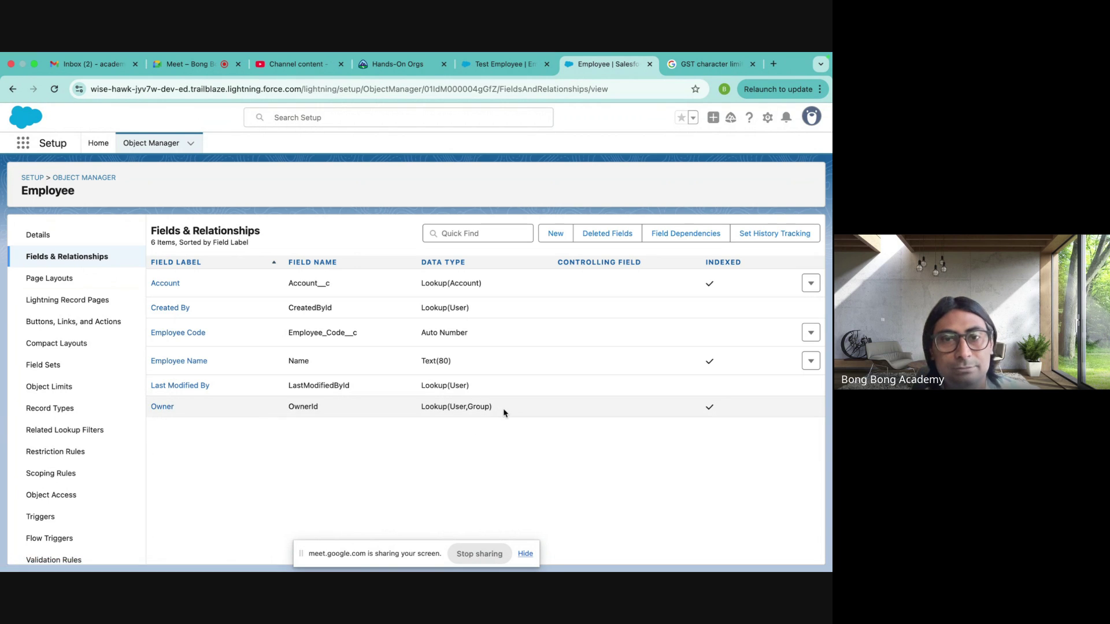
left_click_drag(503, 412, 269, 414)
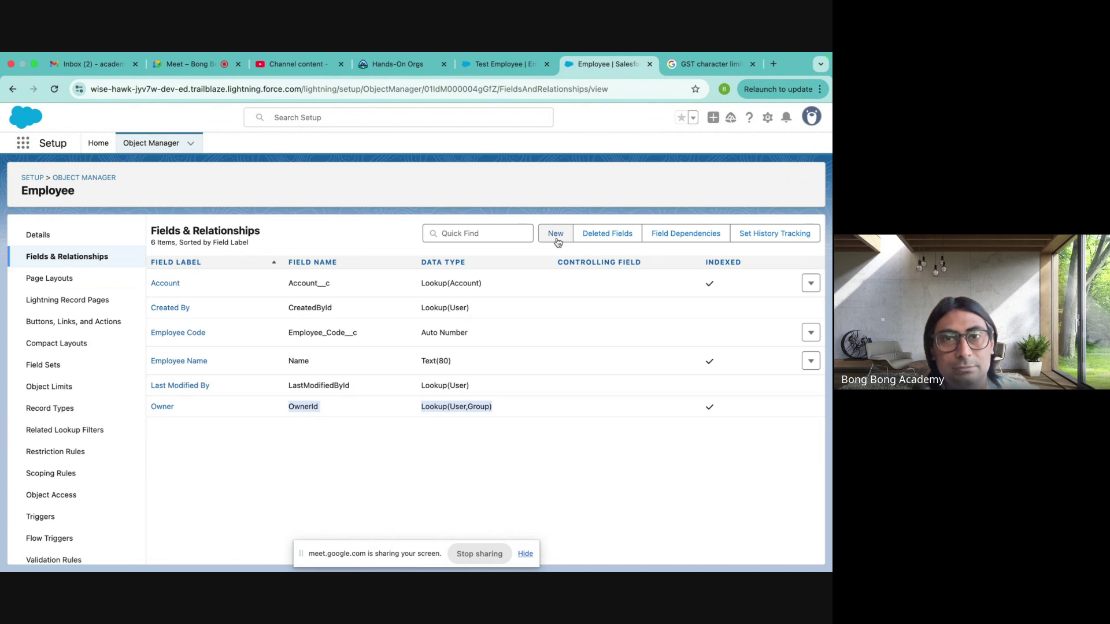
left_click(185, 64)
left_click(513, 64)
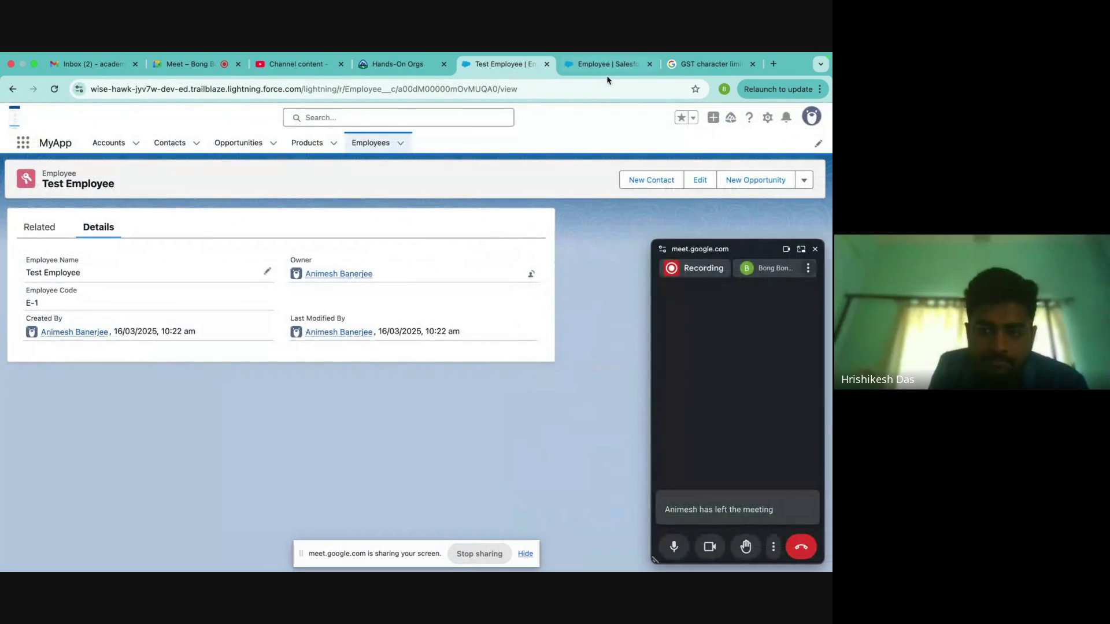
left_click(604, 64)
- Start a new Master-Detail Relationship field on Employee with Contact as the master object
left_click(555, 233)
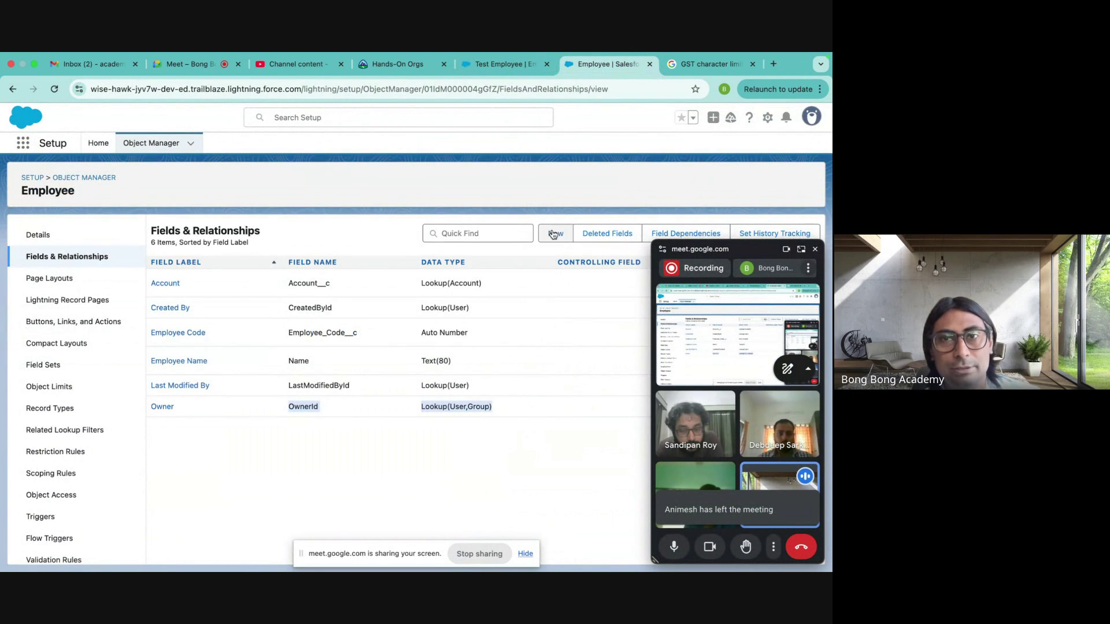
left_click(802, 250)
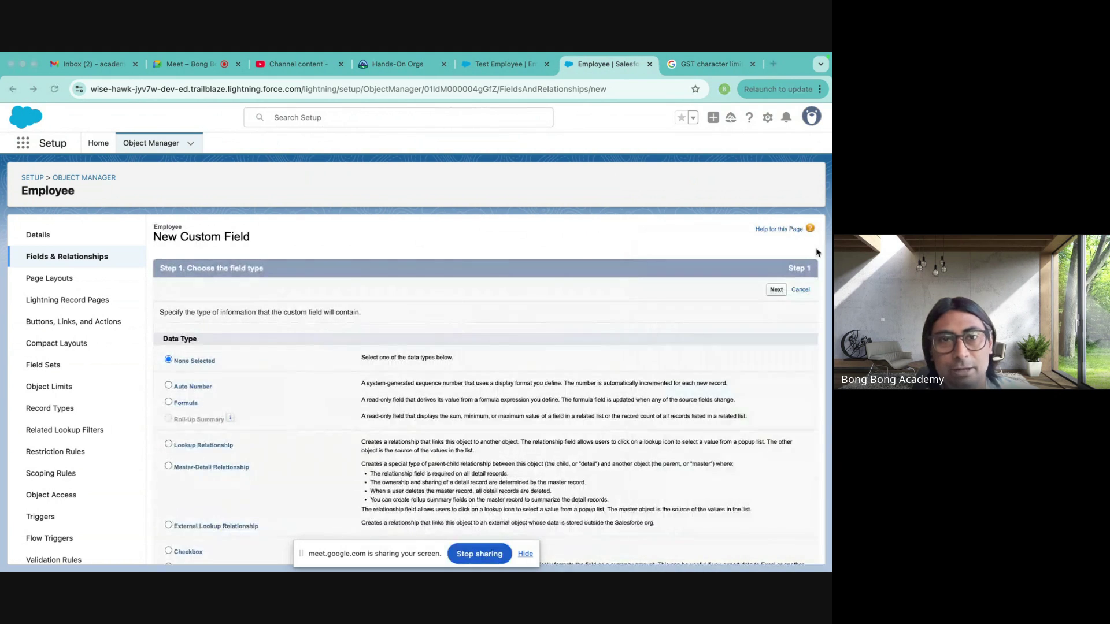
scroll(296, 378, "down", 3)
scroll(295, 379, "down", 1)
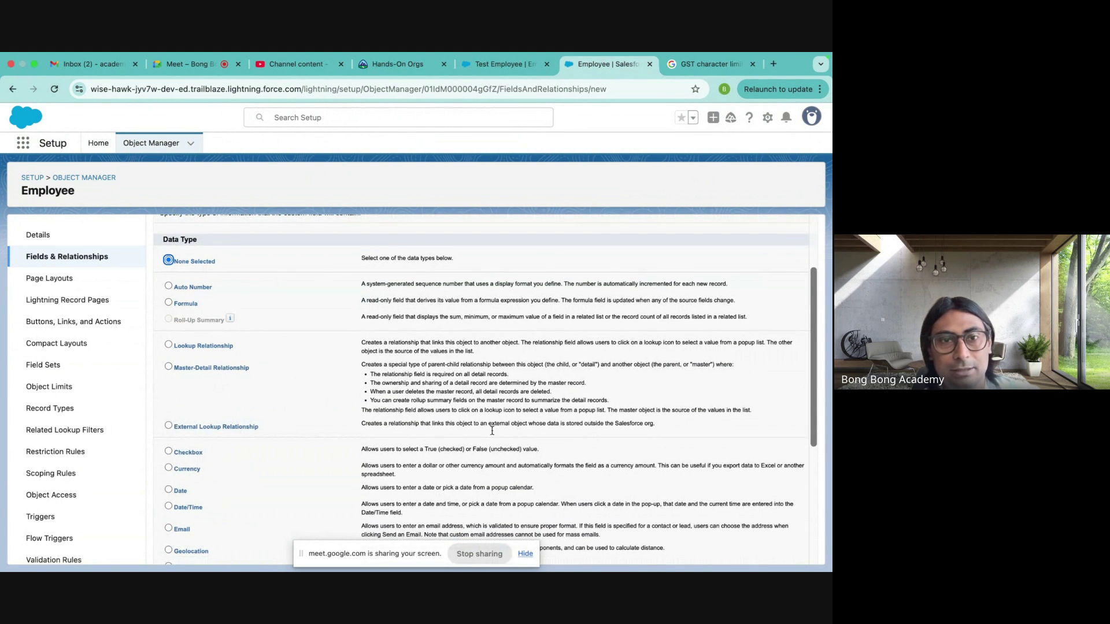
left_click(168, 366)
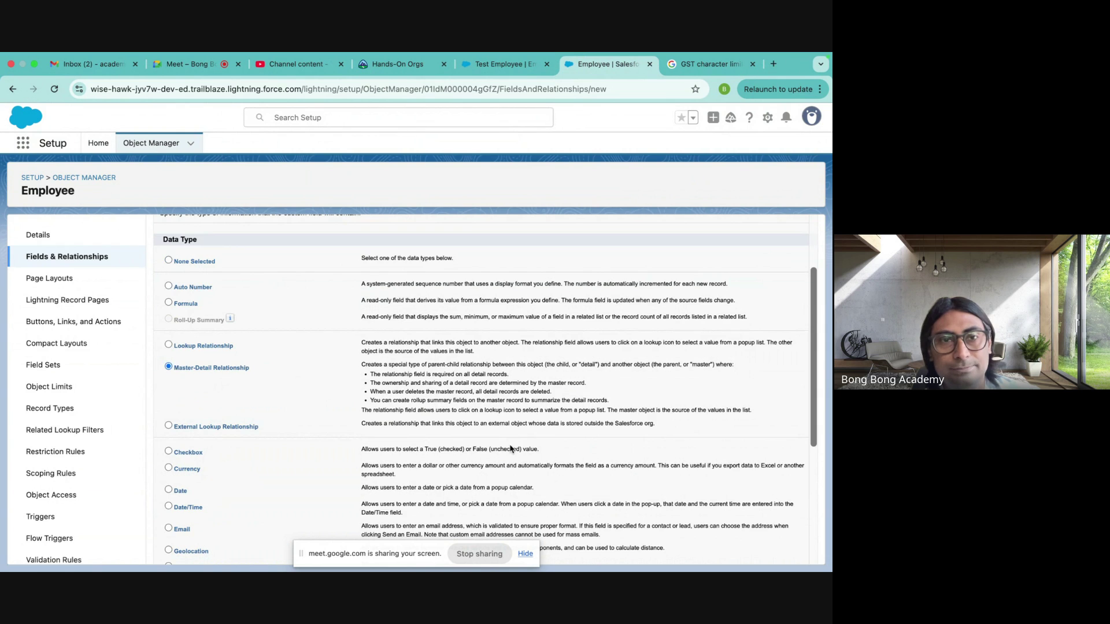
scroll(510, 448, "down", 5)
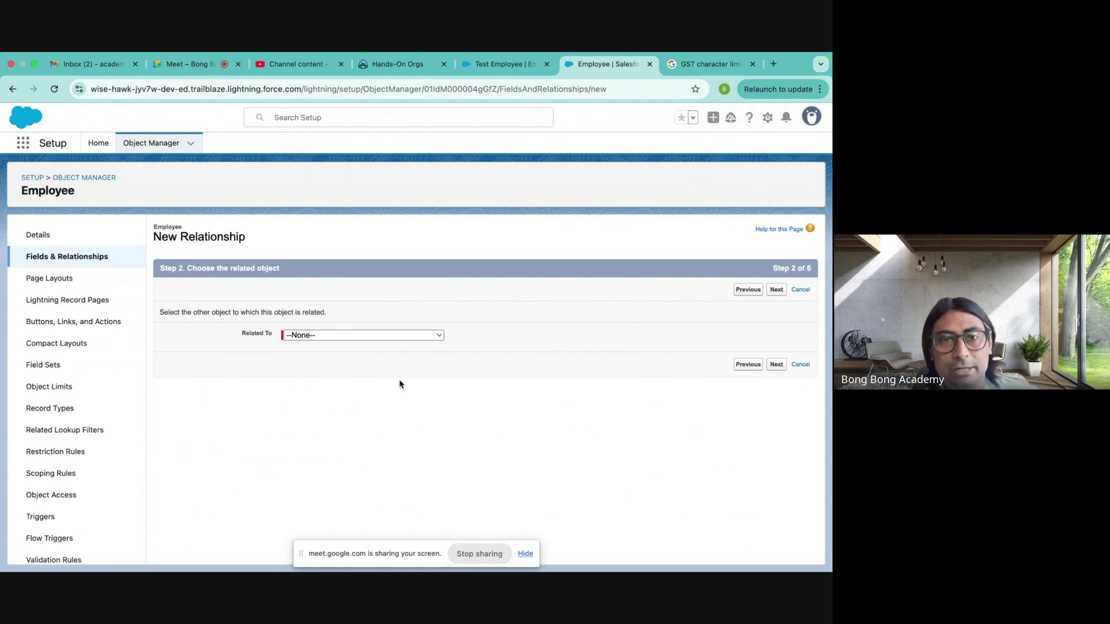
left_click(339, 335)
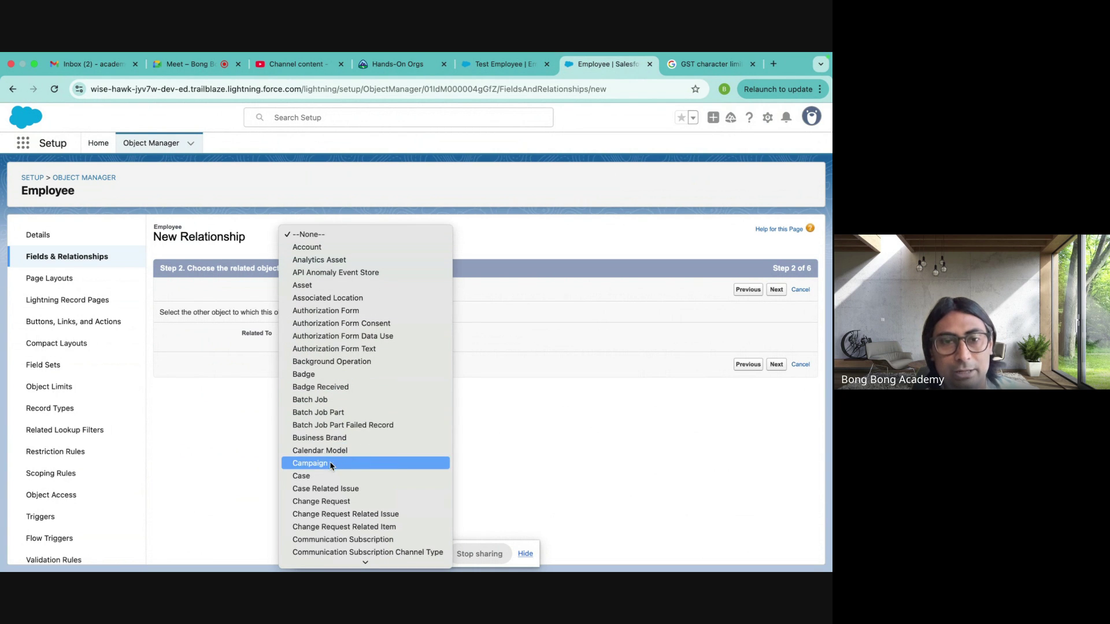
scroll(323, 465, "down", 3)
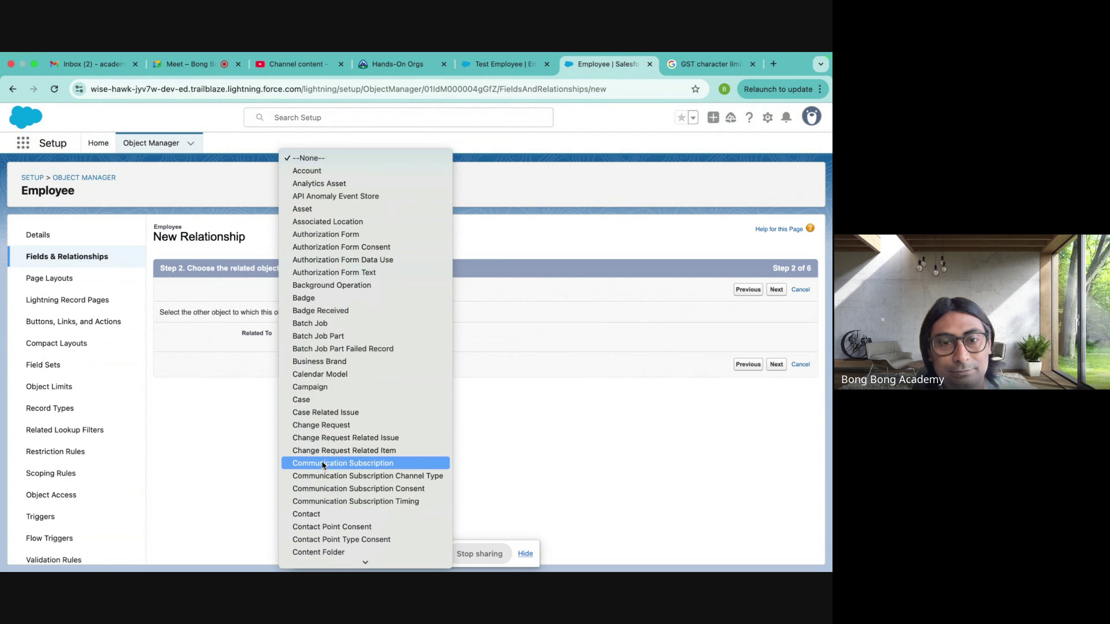
left_click(315, 514)
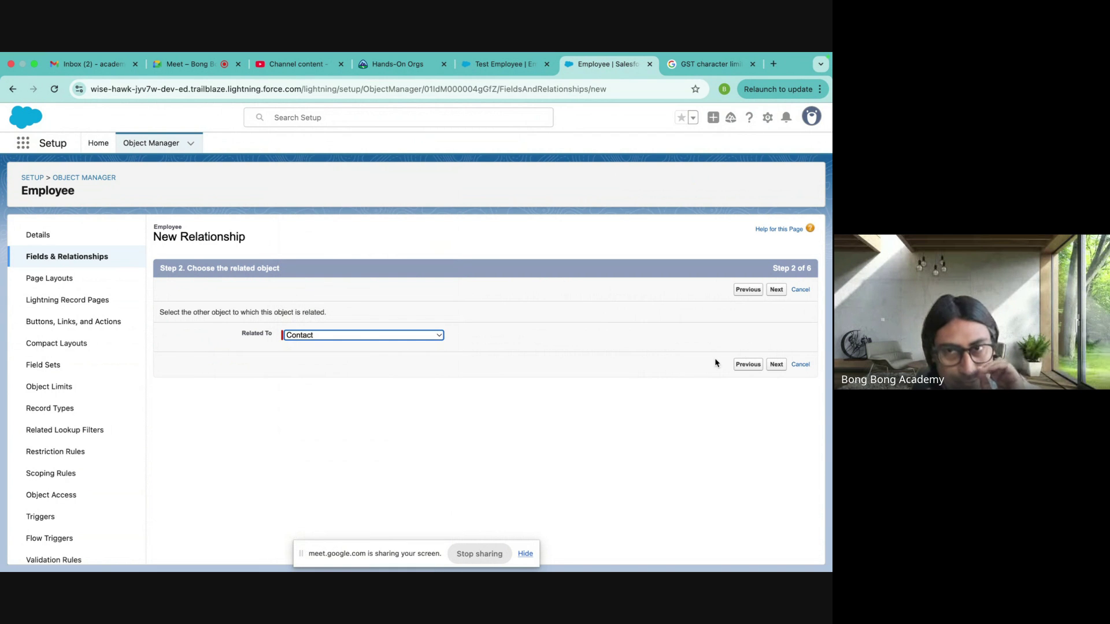
- Name the field Contact, keep the defaults and the Employees related list label, and save
left_click(771, 292)
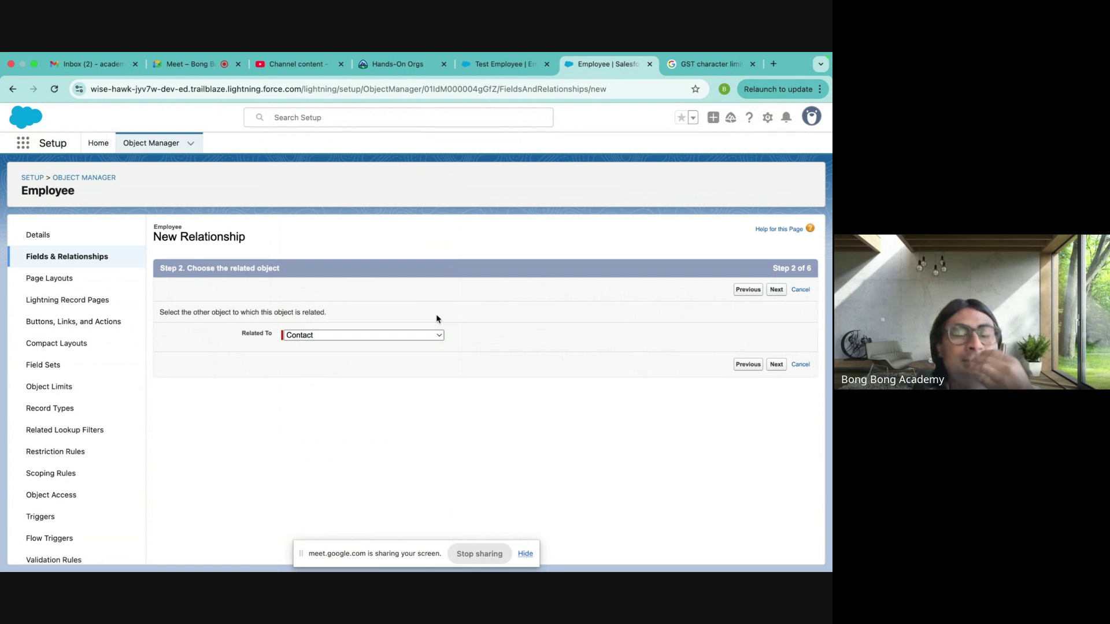
left_click(307, 341)
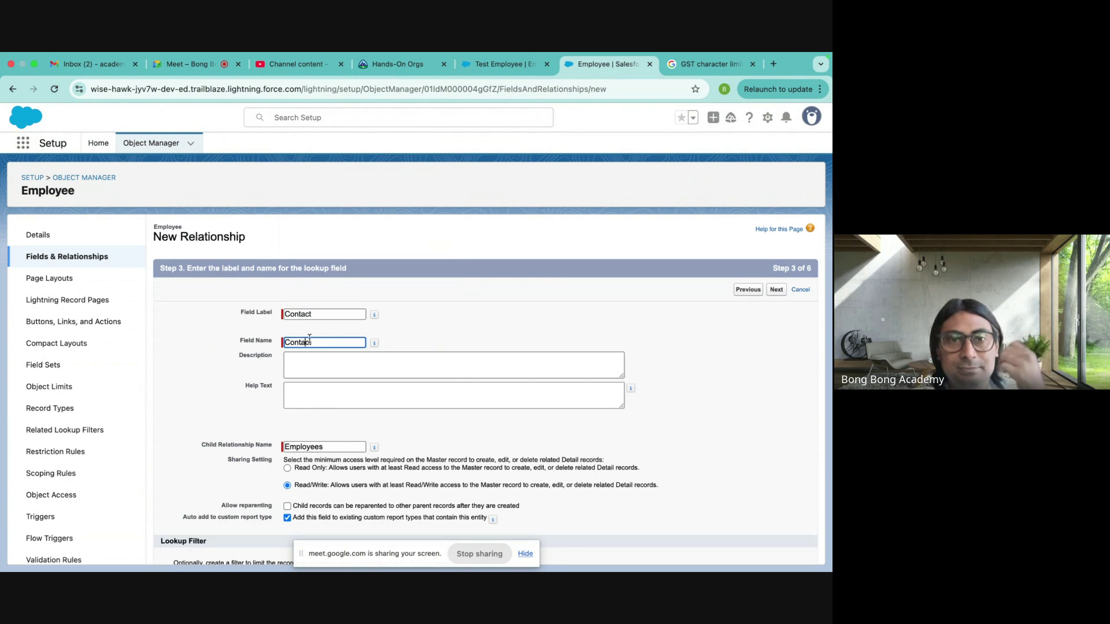
scroll(448, 363, "down", 2)
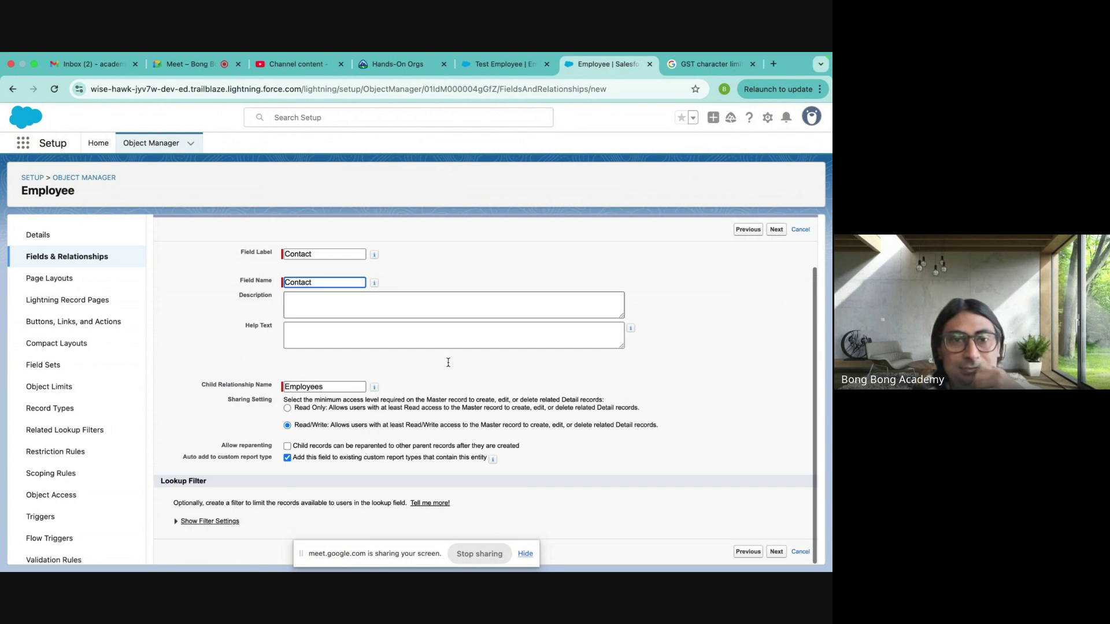
left_click(776, 552)
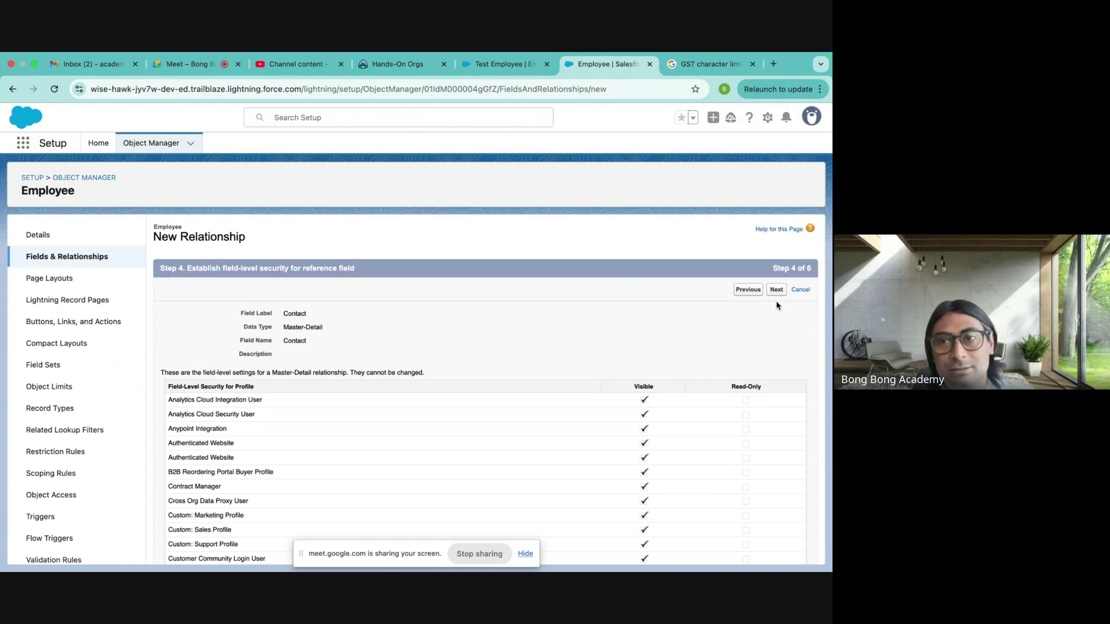
left_click(777, 290)
left_click(776, 290)
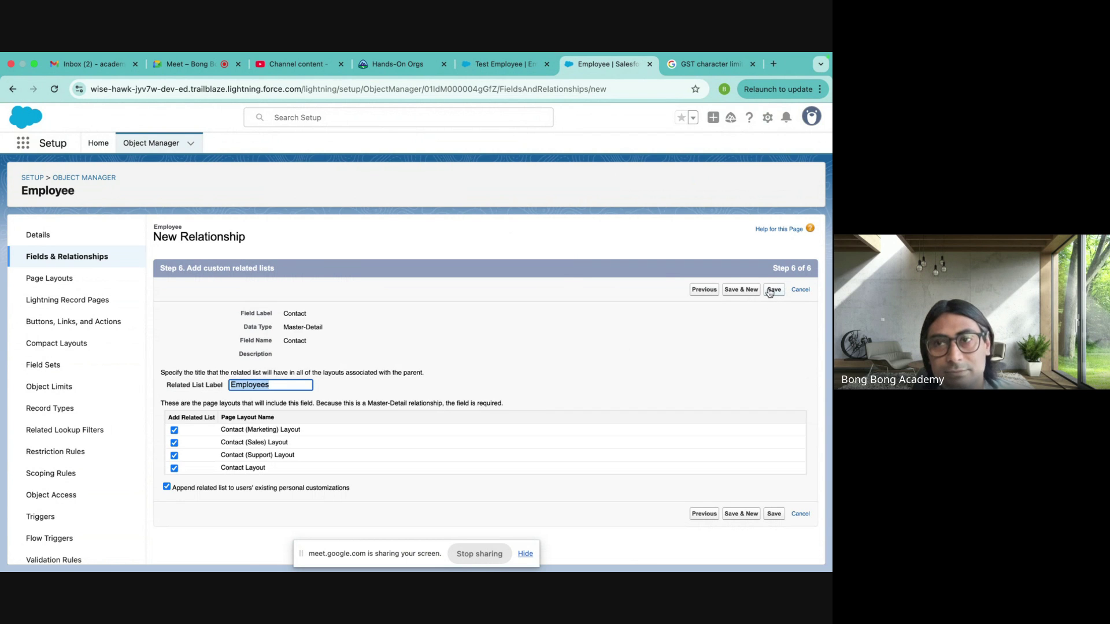
left_click(774, 290)
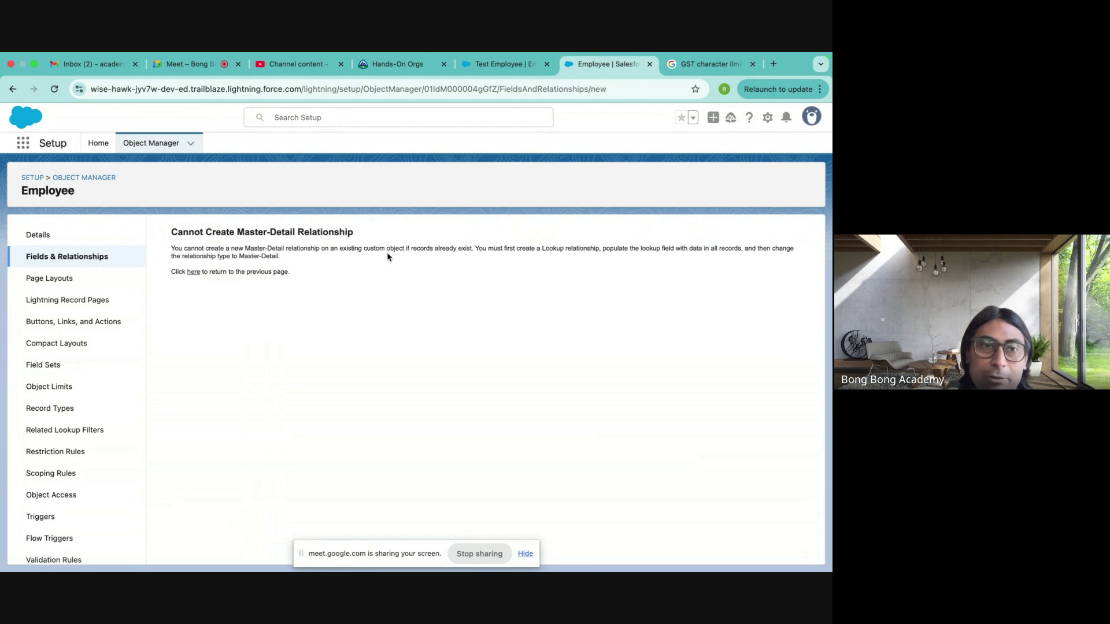
- Delete the Test Employee record, then go back to the Employee fields list
left_click(496, 67)
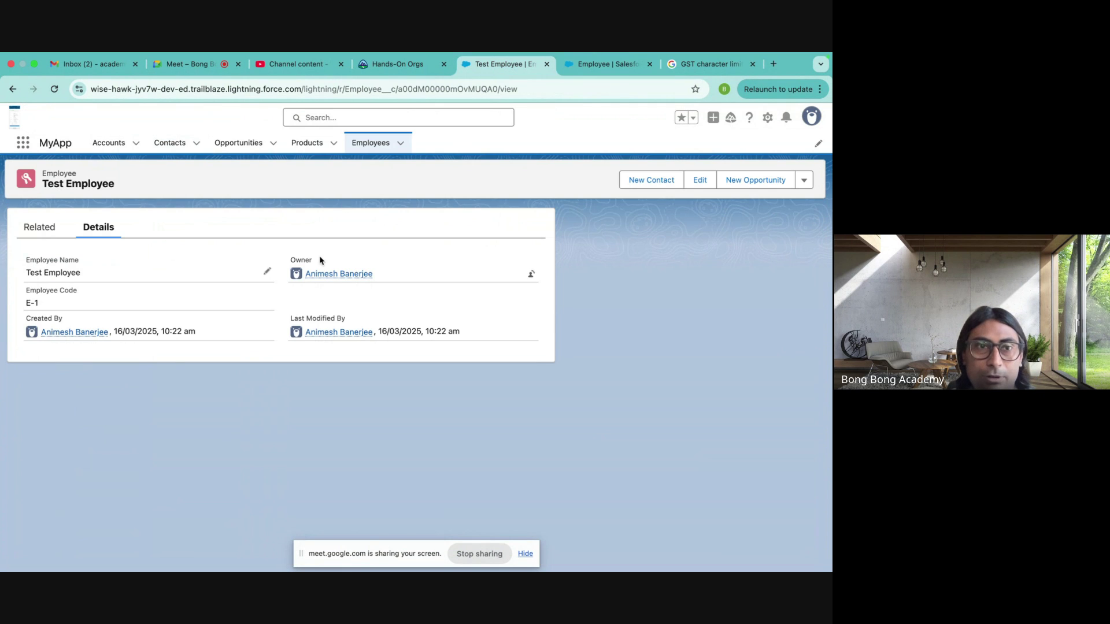
left_click(808, 180)
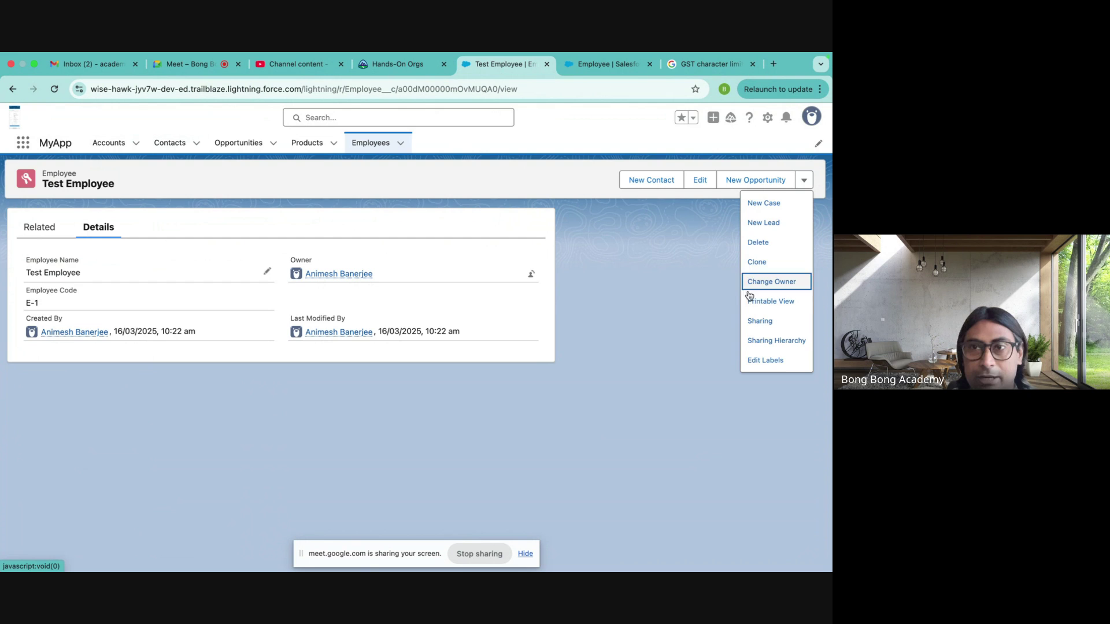
left_click(770, 241)
left_click(576, 359)
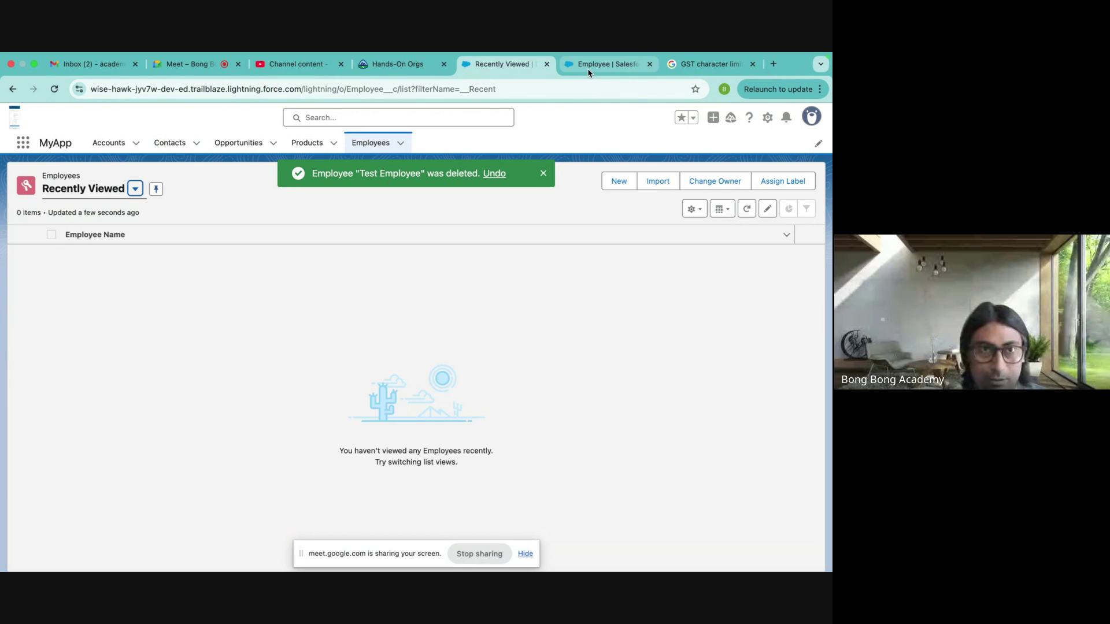
left_click(589, 67)
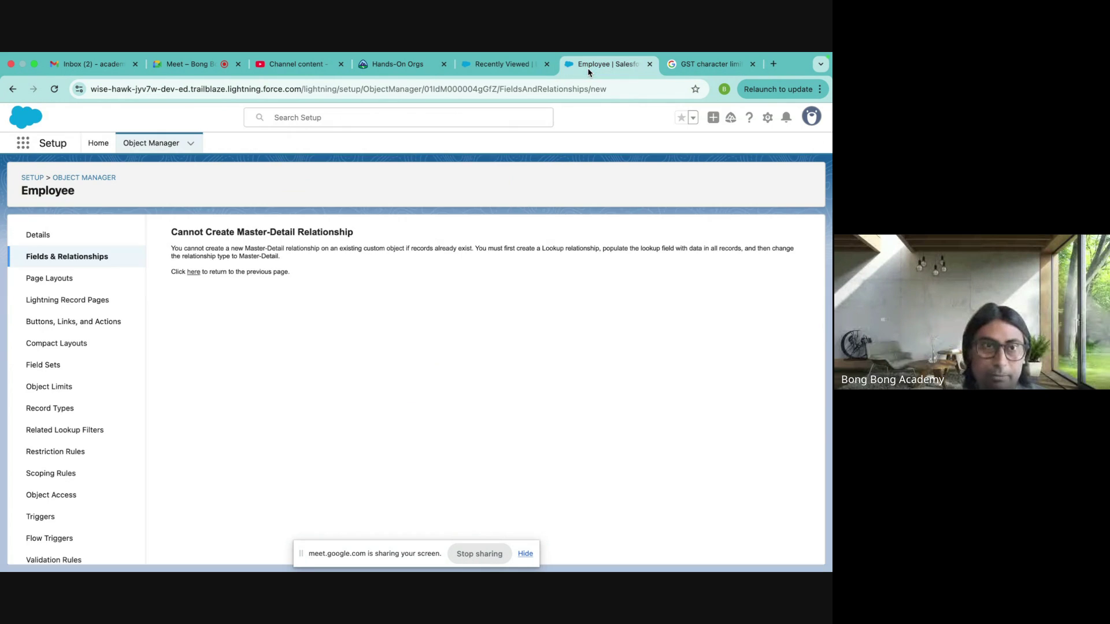
left_click(76, 256)
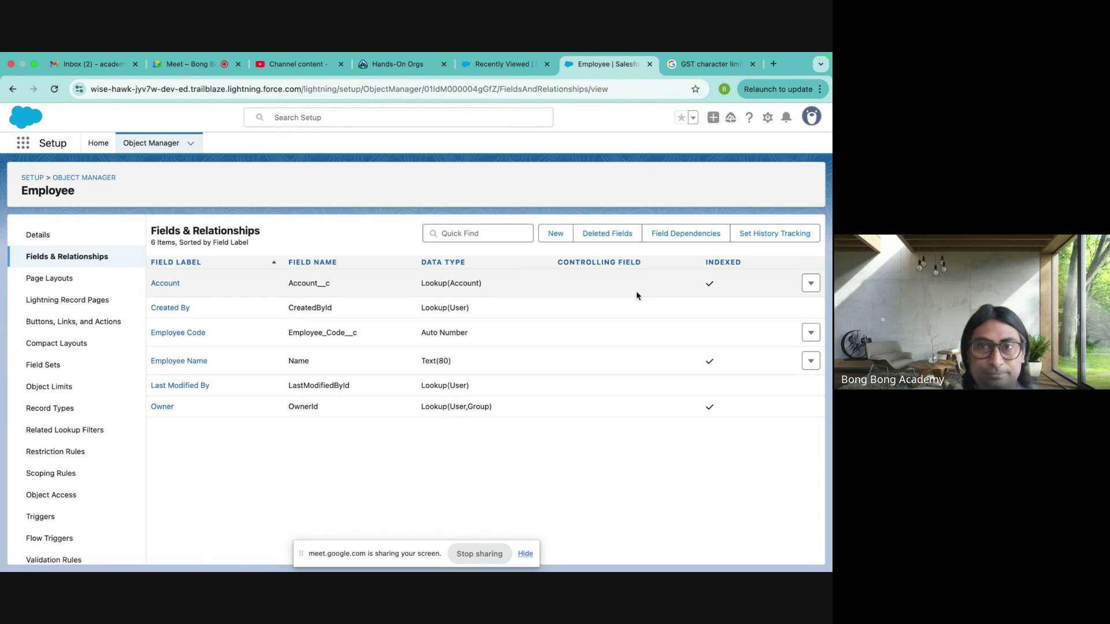
- Start a new Master-Detail Relationship field on Employee related to Contact
left_click(556, 242)
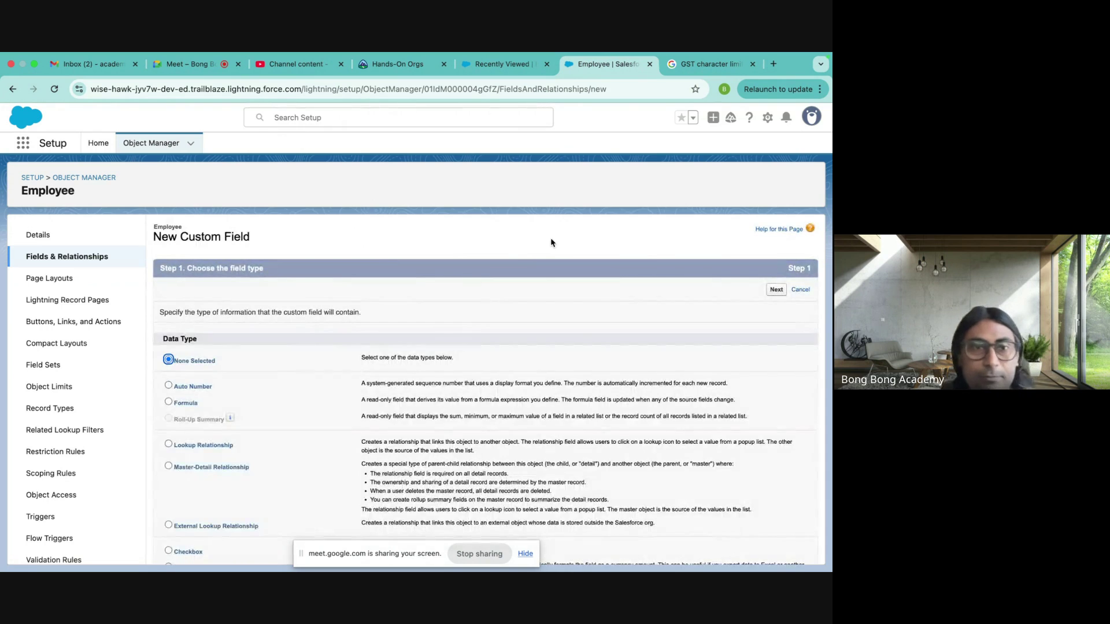
scroll(420, 356, "down", 3)
left_click(246, 358)
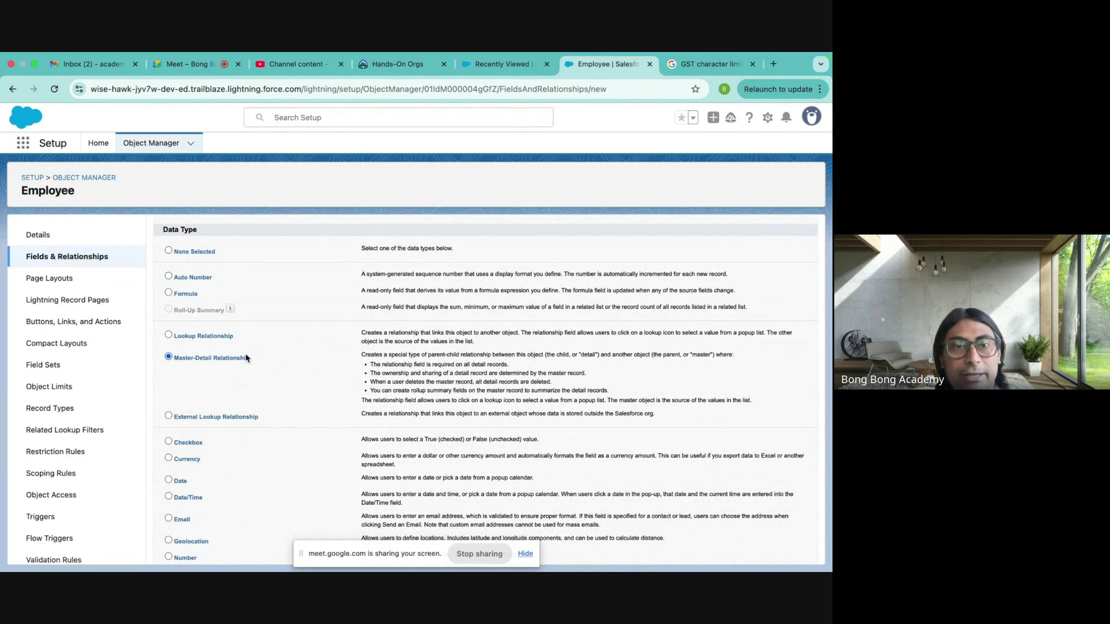
scroll(537, 399, "down", 5)
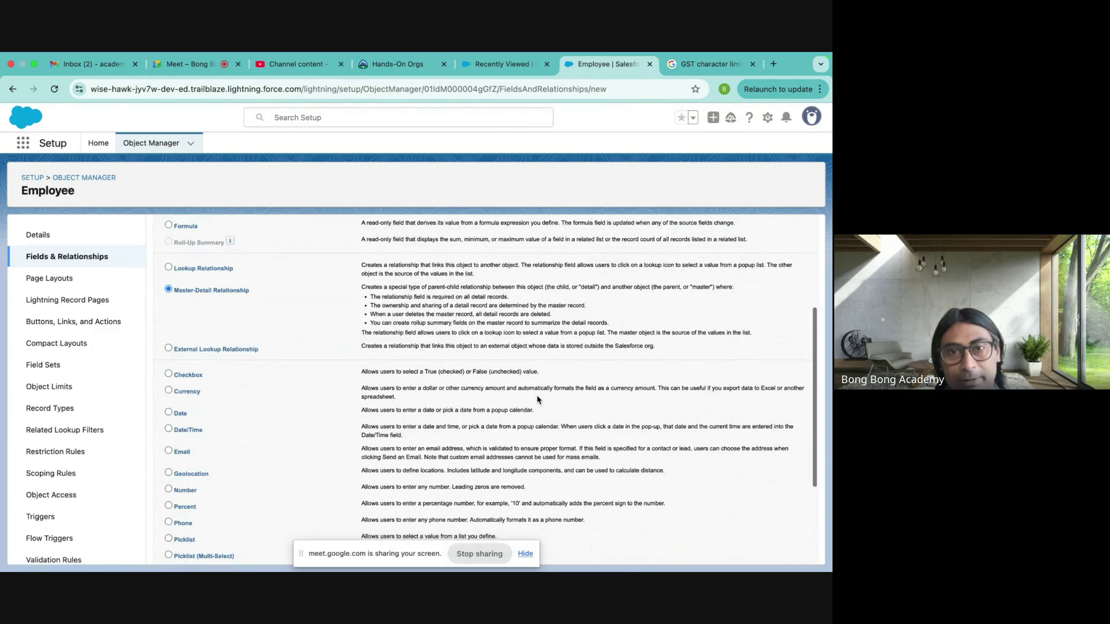
scroll(537, 399, "up", 8)
scroll(538, 398, "down", 9)
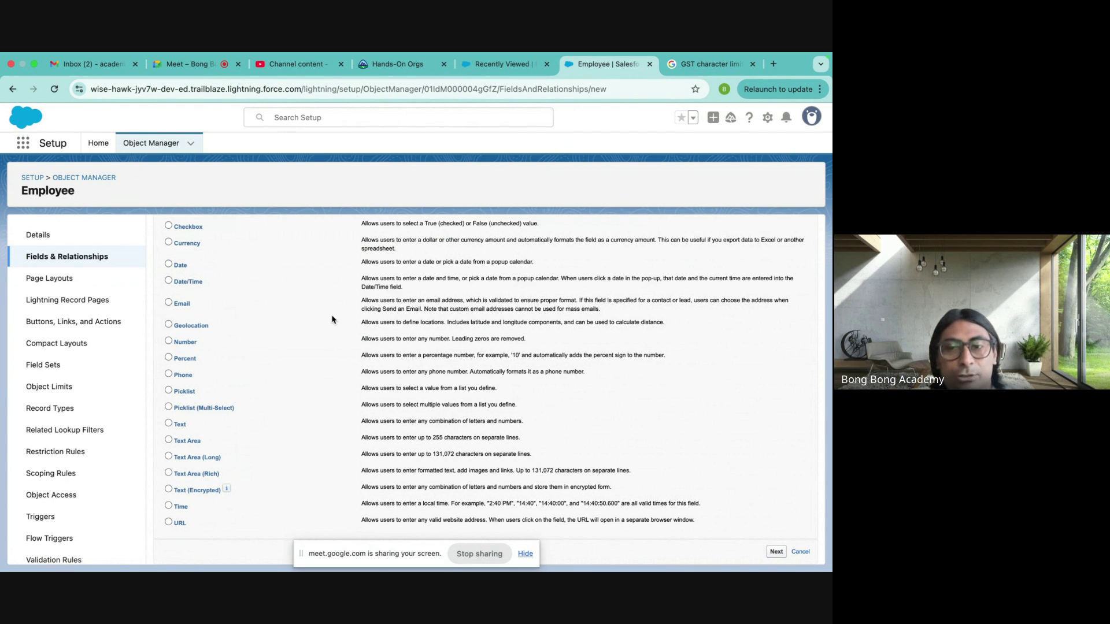
left_click(312, 332)
scroll(300, 414, "down", 5)
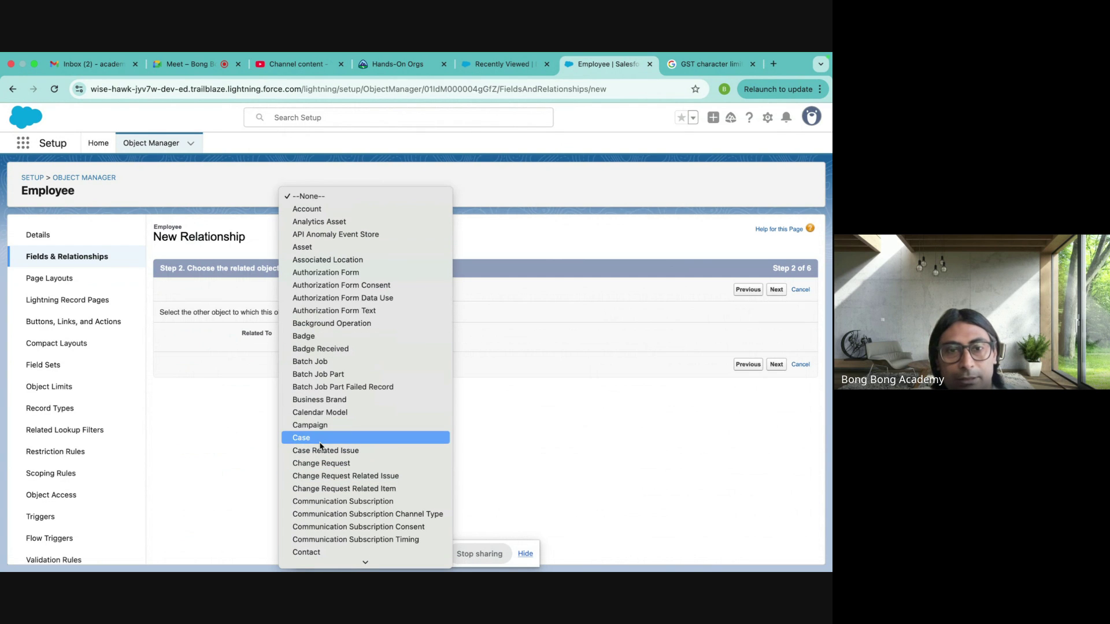
scroll(289, 448, "down", 3)
left_click(312, 462)
- Accept the default label, security, layouts and related list, and save the Contact field
left_click(778, 292)
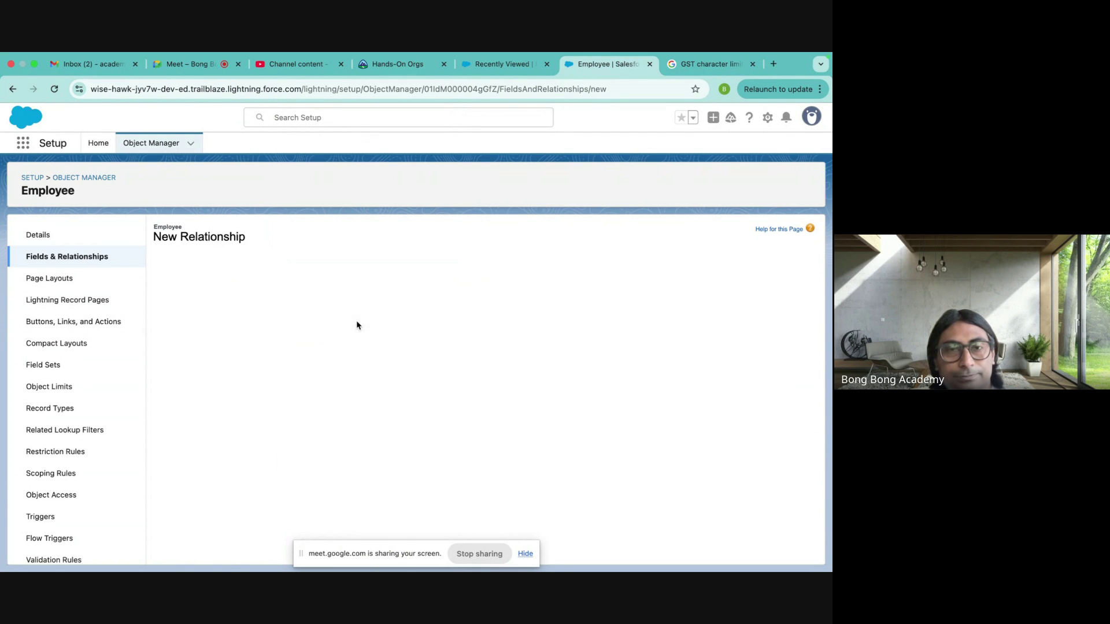
left_click(776, 291)
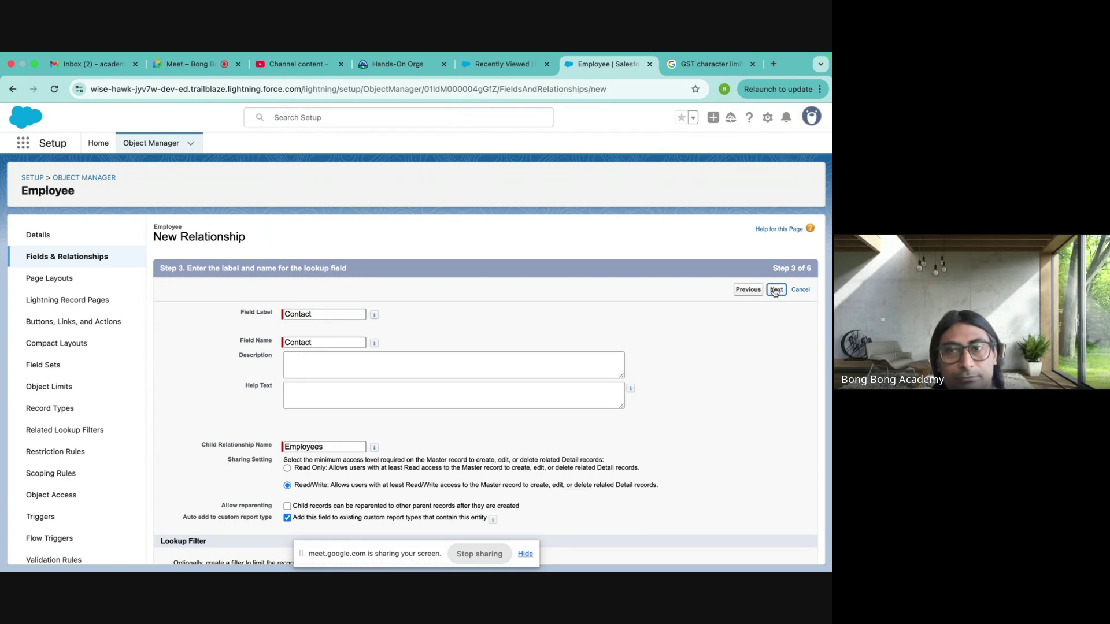
left_click(774, 290)
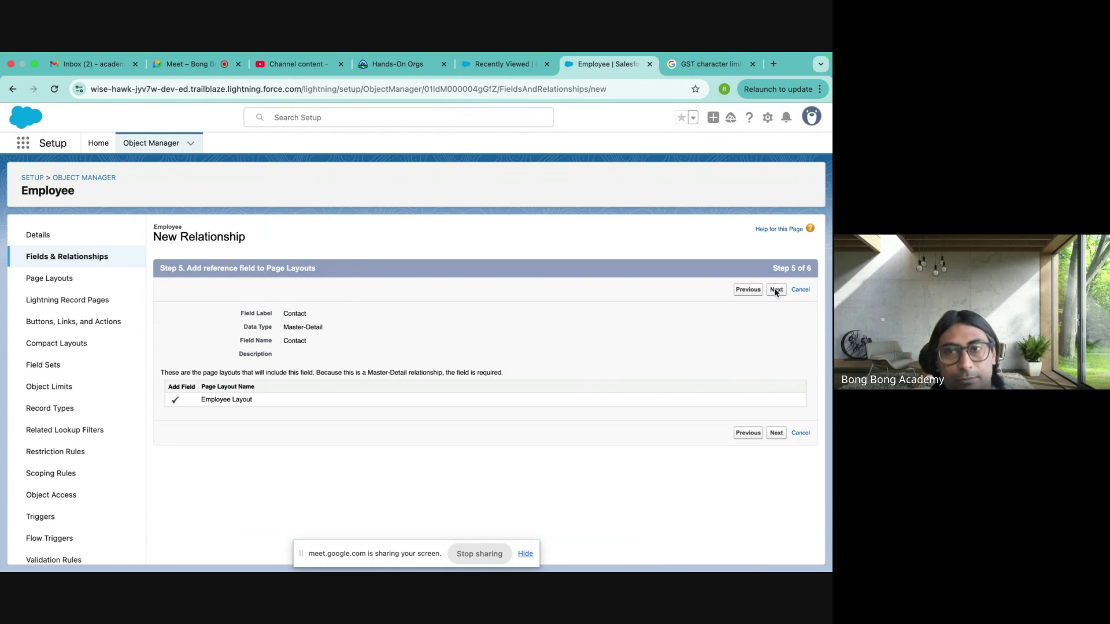
left_click(775, 291)
left_click(775, 292)
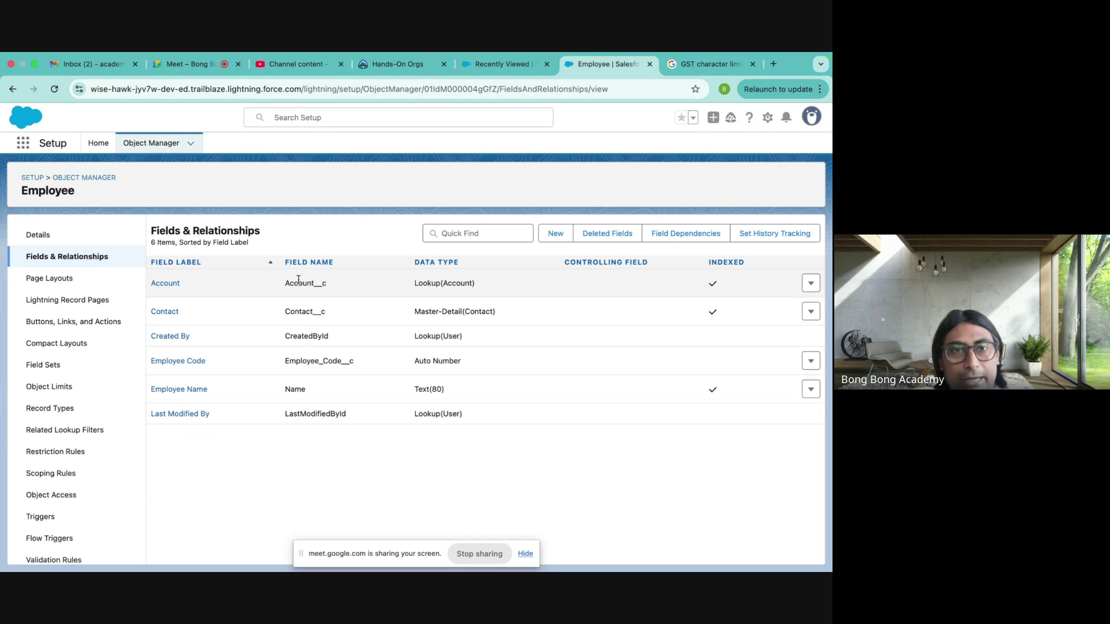
- Highlight the Account__c and Contact__c API names and their data types, then show Employees Recently Viewed
left_click_drag(284, 283, 342, 284)
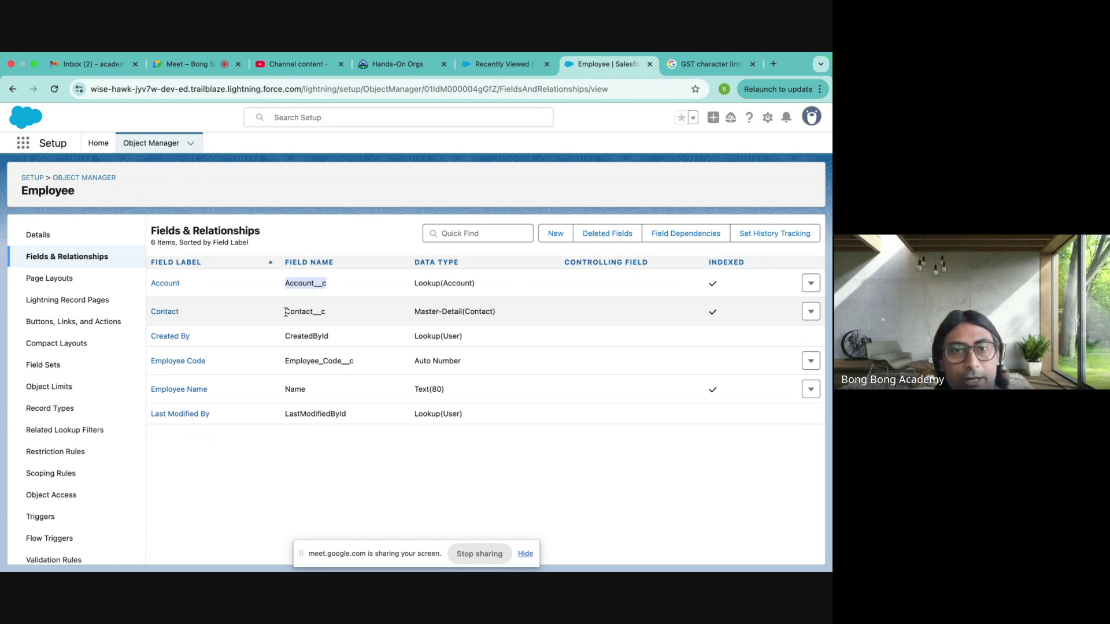
left_click_drag(283, 312, 366, 316)
left_click(340, 232)
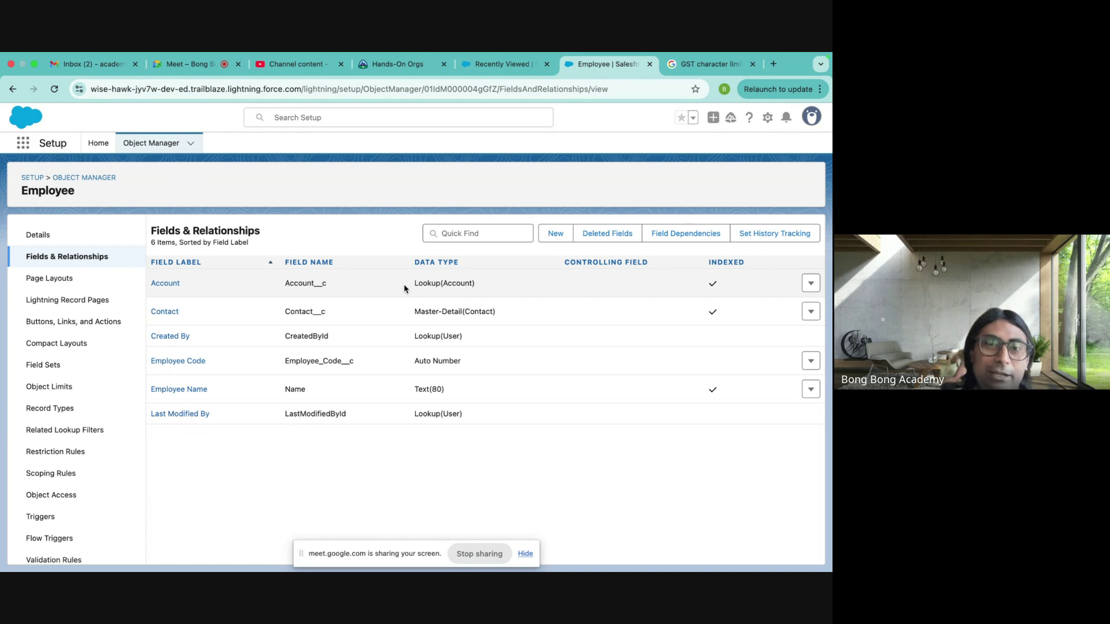
left_click_drag(413, 283, 413, 313)
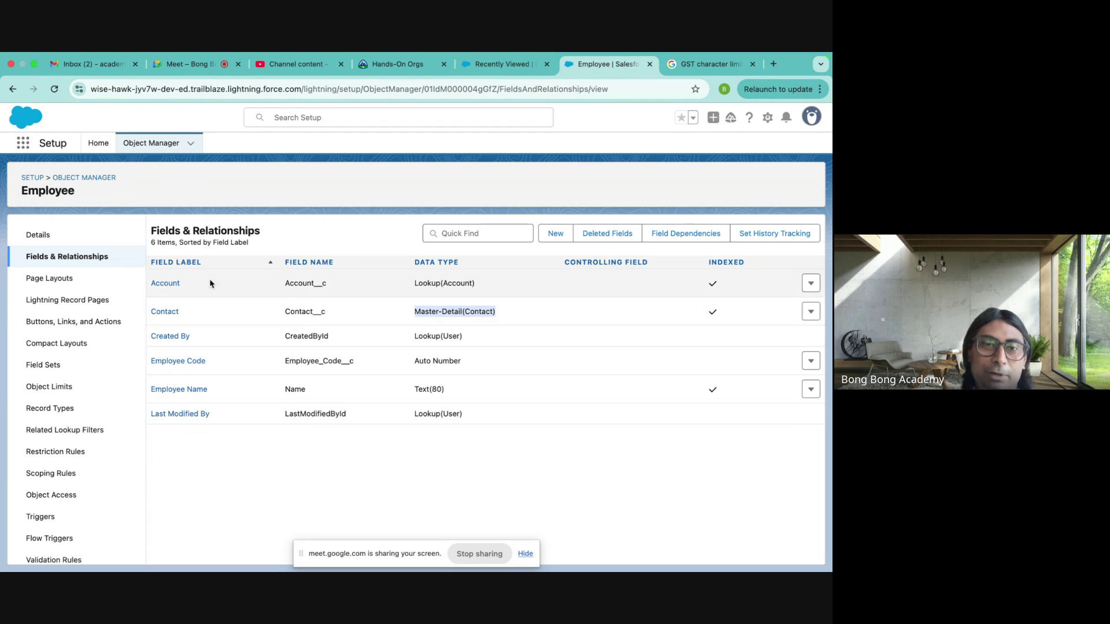
left_click(349, 210)
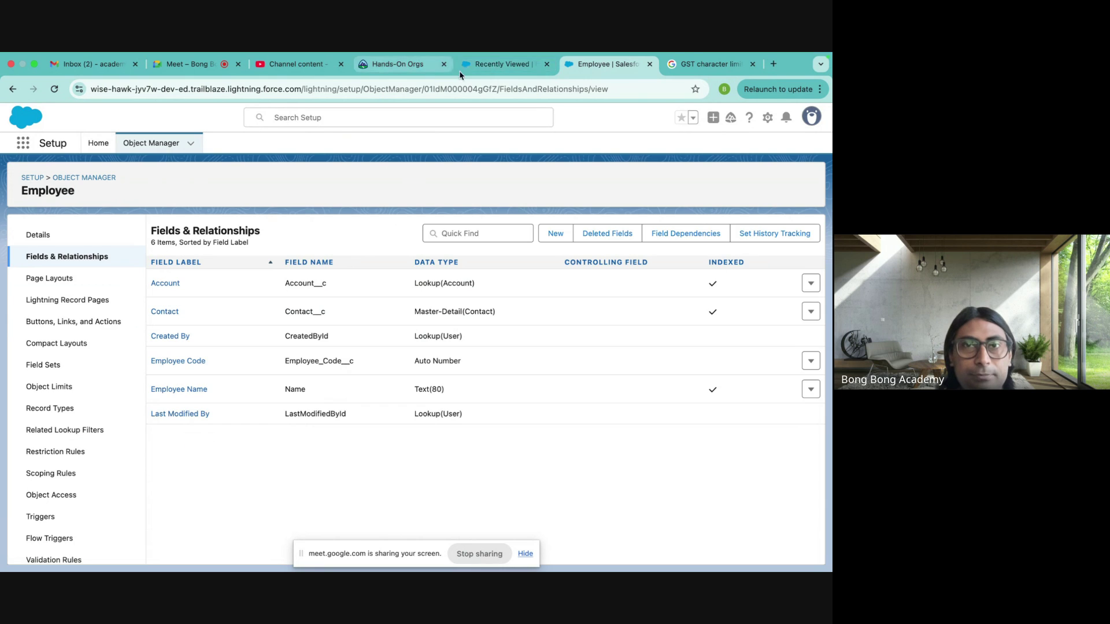
left_click(473, 64)
- Delete the Salesforce site's stored data in Chrome and reload the Employees list
left_click(54, 89)
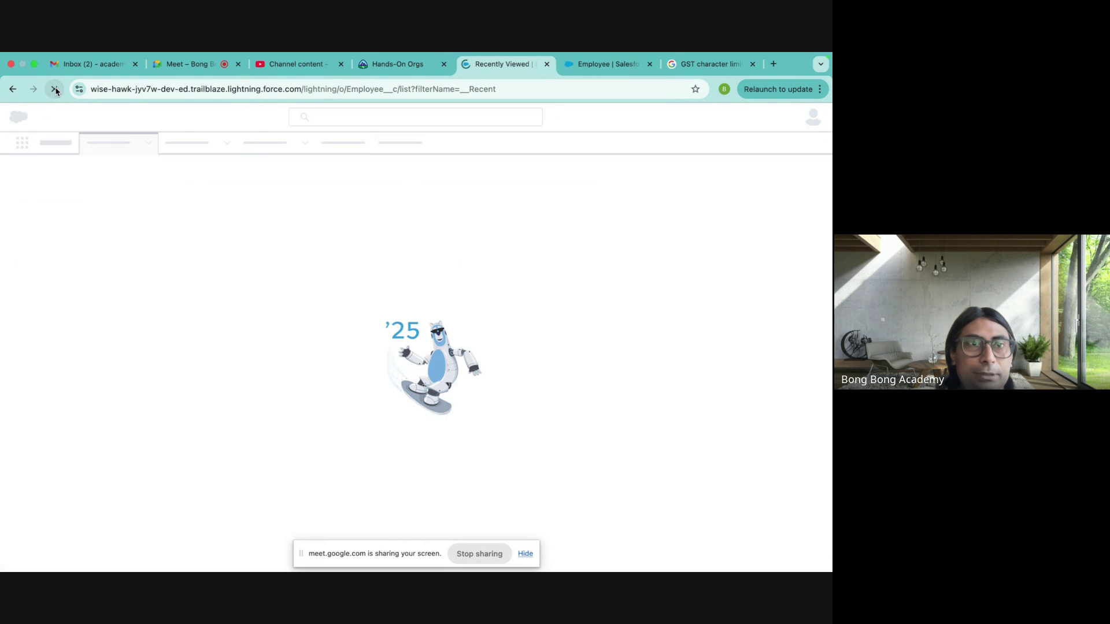
left_click(79, 89)
left_click(173, 249)
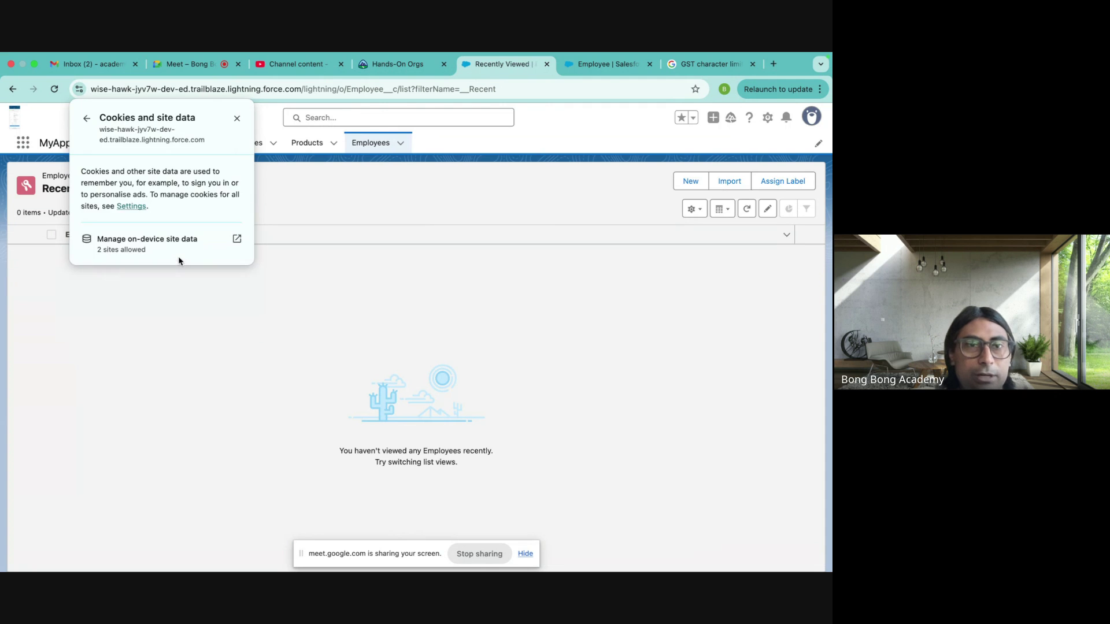
left_click(216, 241)
left_click(508, 215)
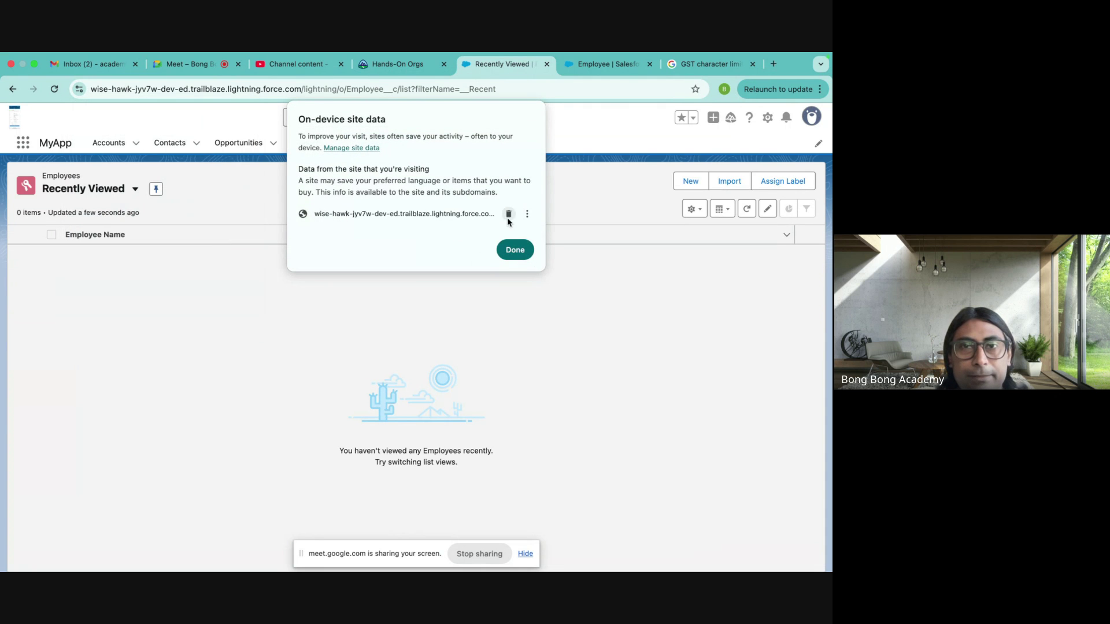
left_click(508, 216)
left_click(514, 242)
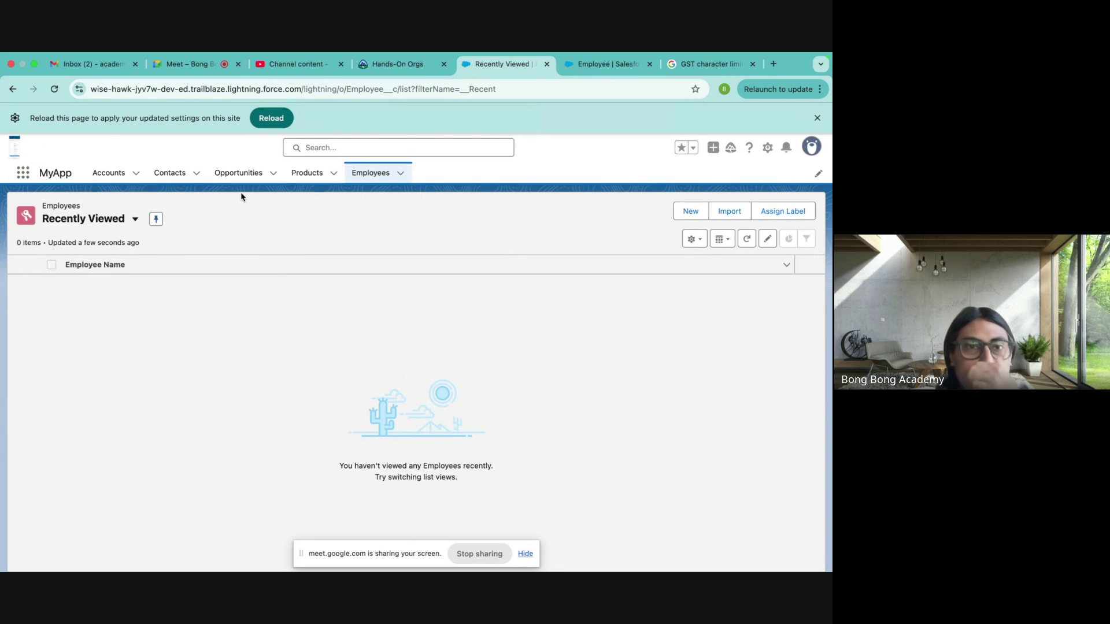
left_click(265, 116)
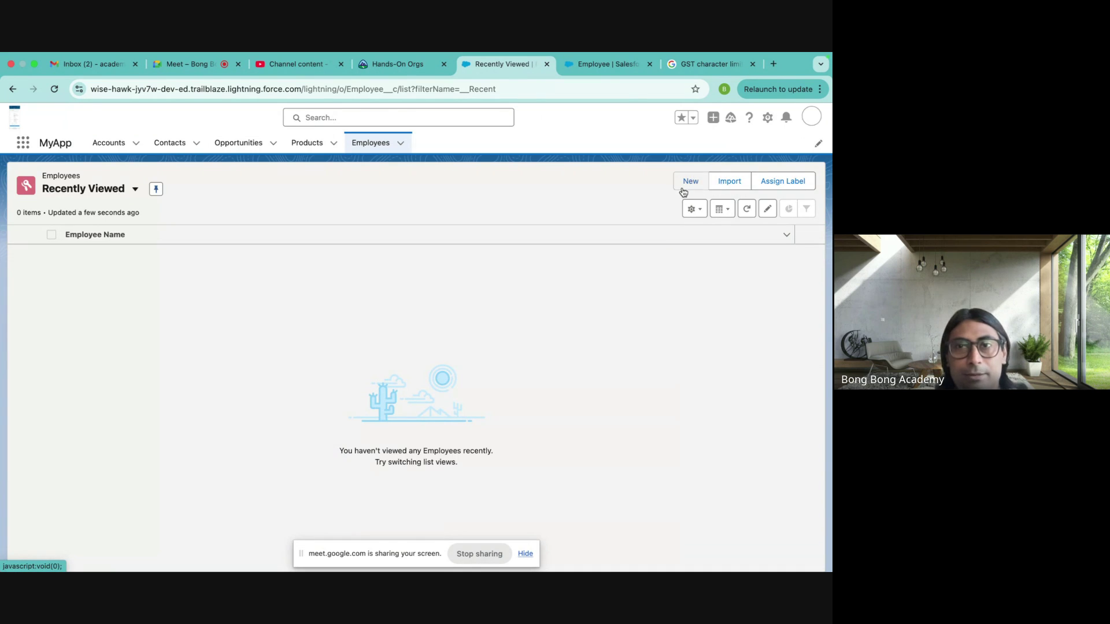
- Create an Employee record named Test with Contact set to Test Employee2
left_click(683, 185)
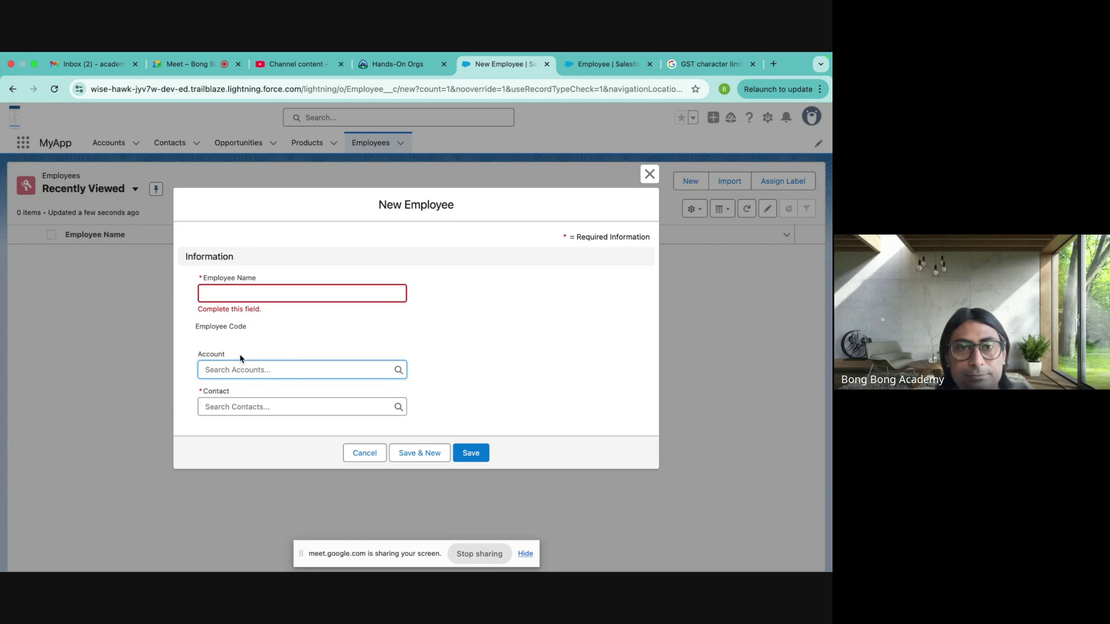
left_click(219, 293)
type("Test")
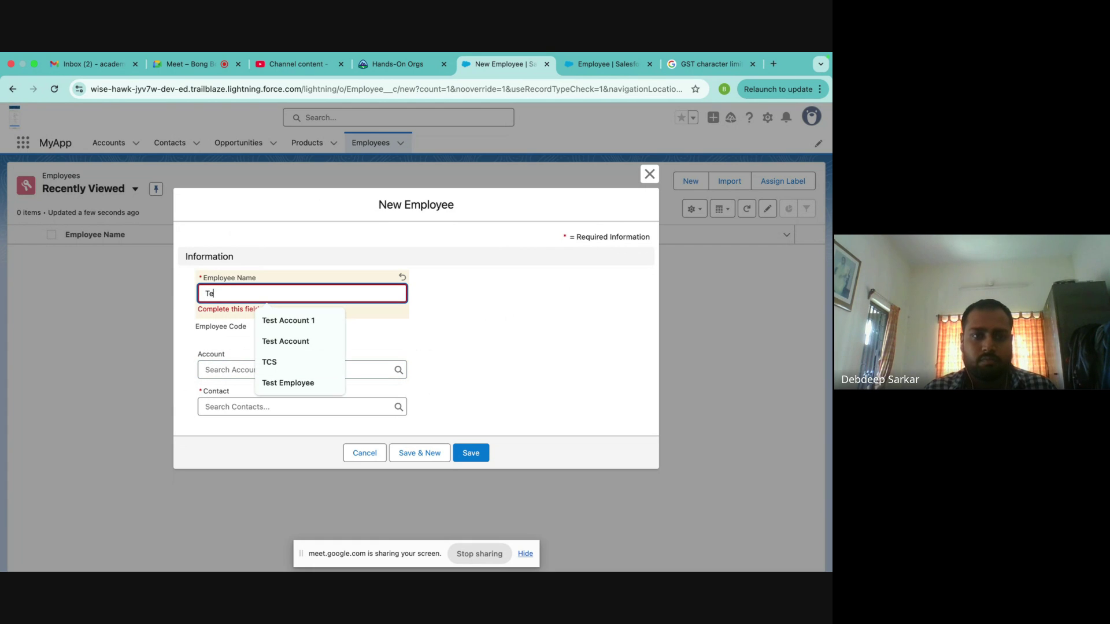
left_click(148, 324)
left_click(234, 399)
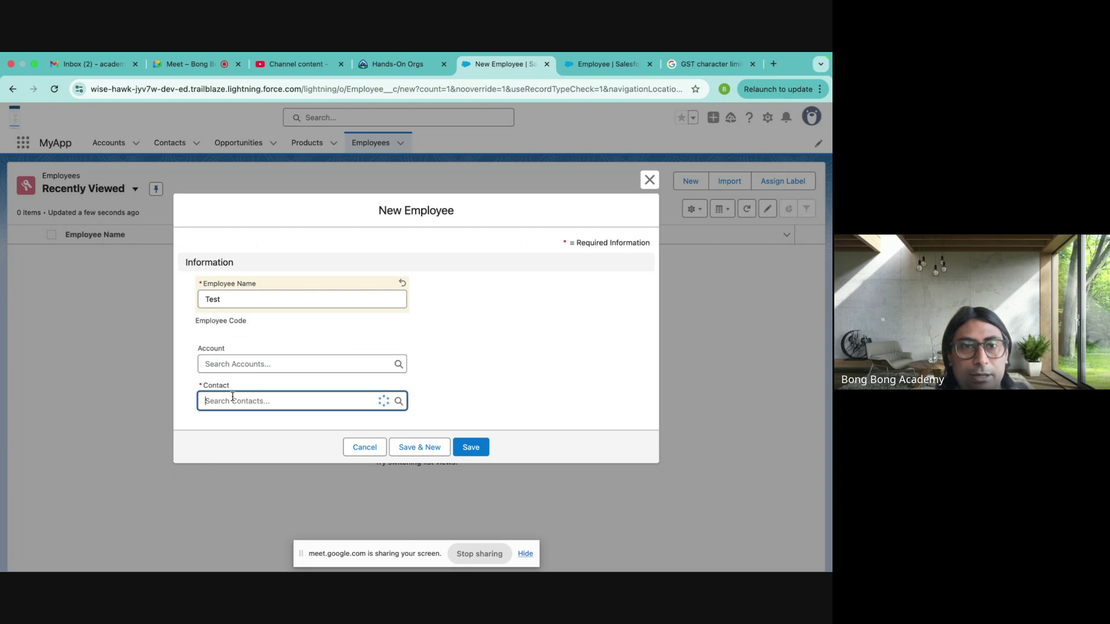
left_click(258, 454)
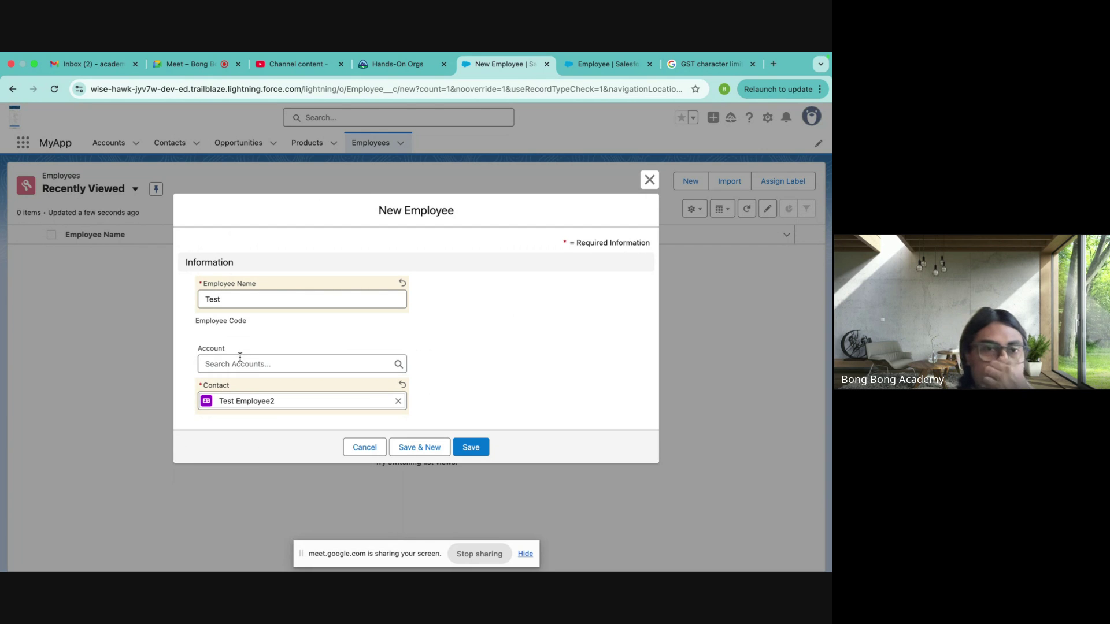
left_click(477, 449)
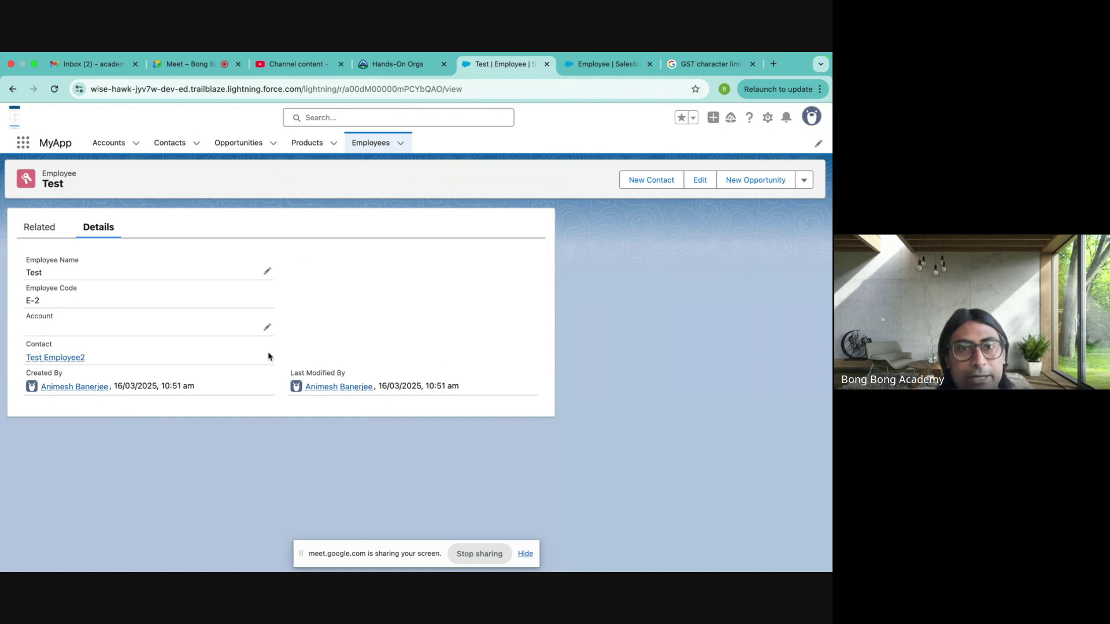
- Show the Contact value is read-only in the Test edit form, then return to the Employee fields list
left_click(699, 180)
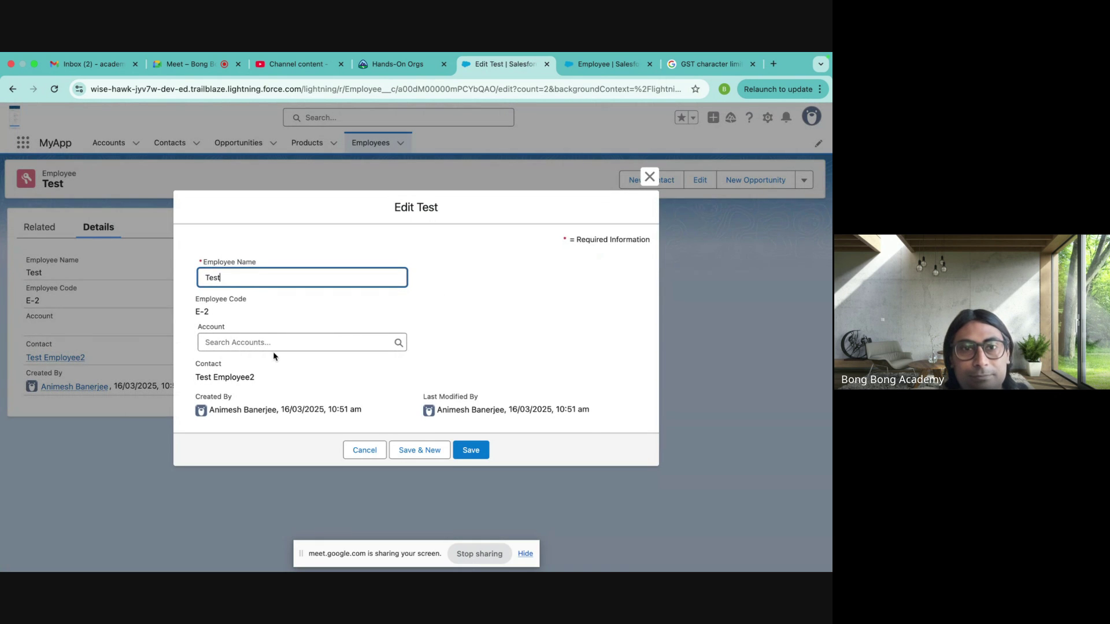
left_click_drag(200, 360, 267, 385)
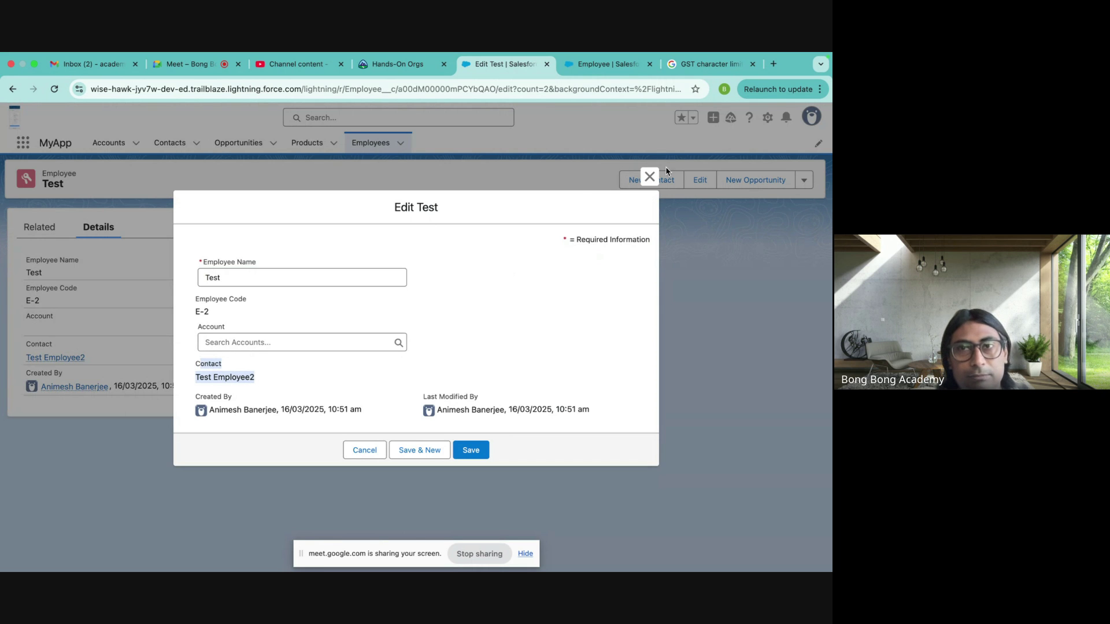
left_click(650, 176)
left_click(610, 65)
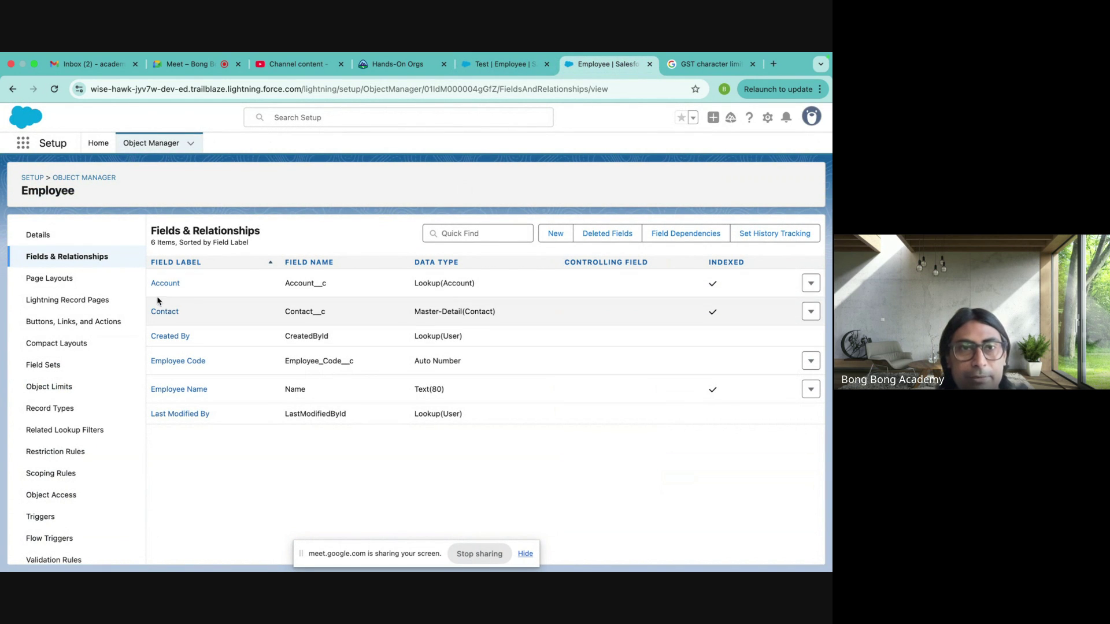
- Make the Account lookup required with 'Don't allow deletion of the lookup record' kept, and save
left_click(811, 284)
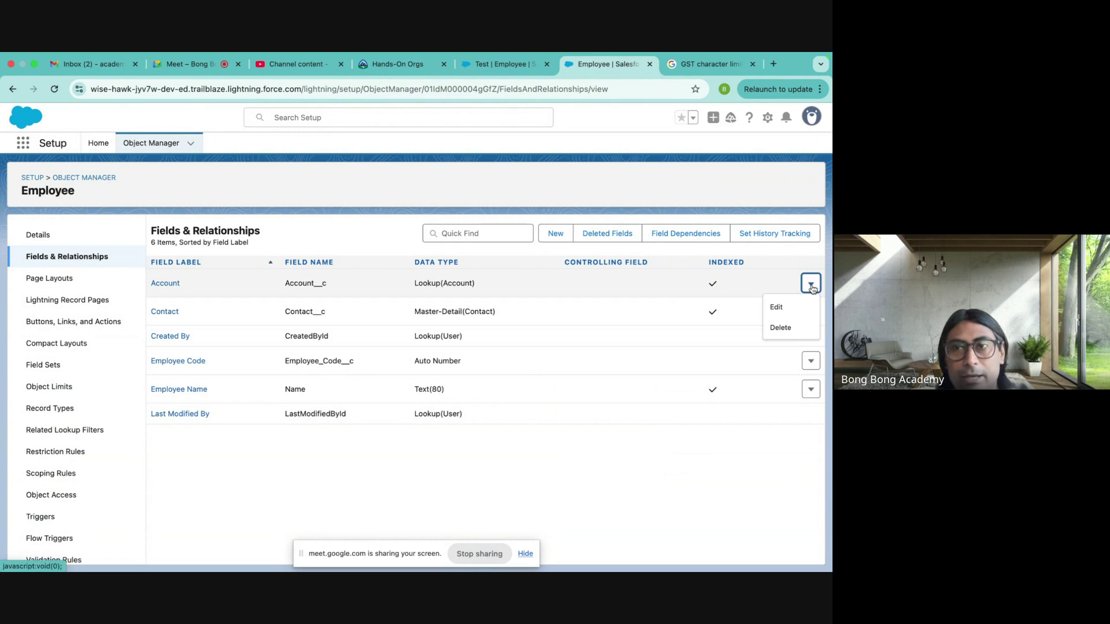
left_click(776, 308)
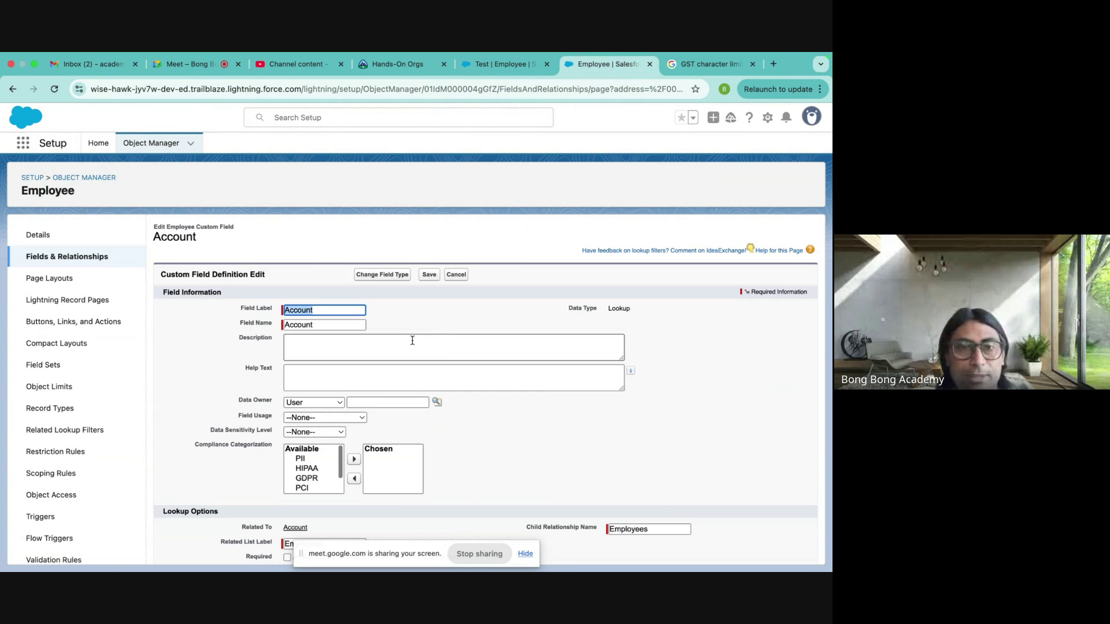
scroll(371, 365, "down", 3)
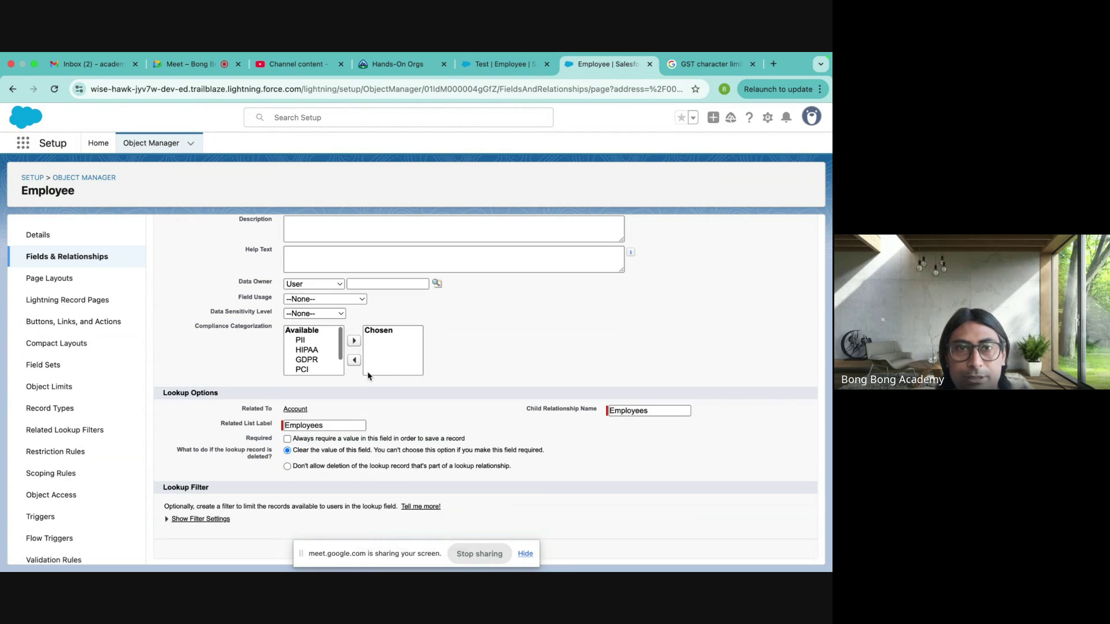
left_click(287, 440)
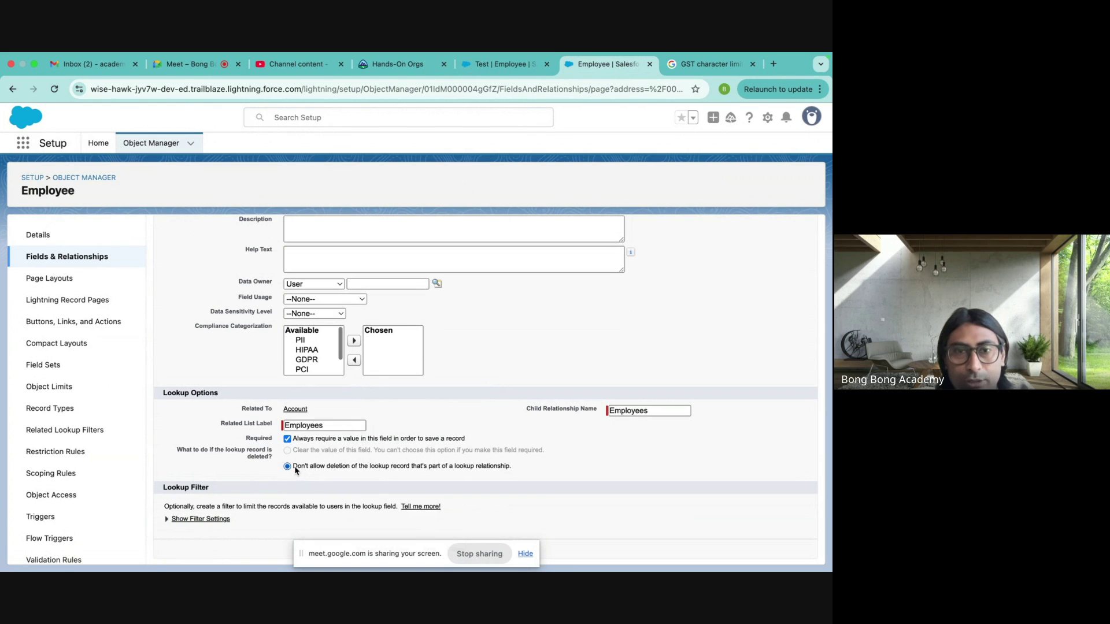
left_click_drag(296, 471, 418, 476)
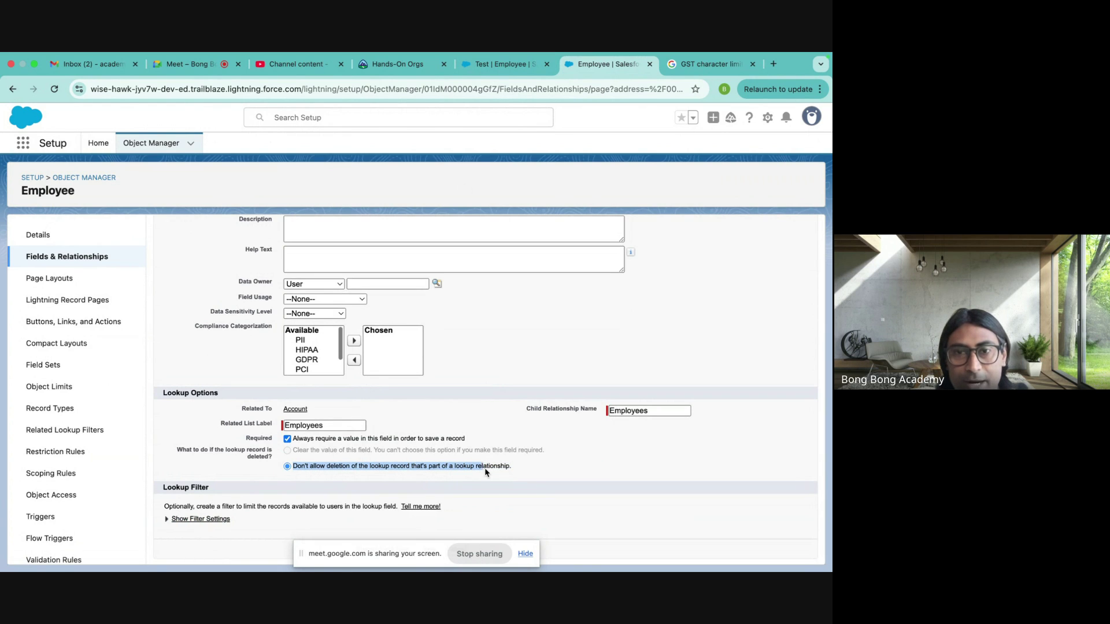
left_click(503, 469)
triple_click(300, 469)
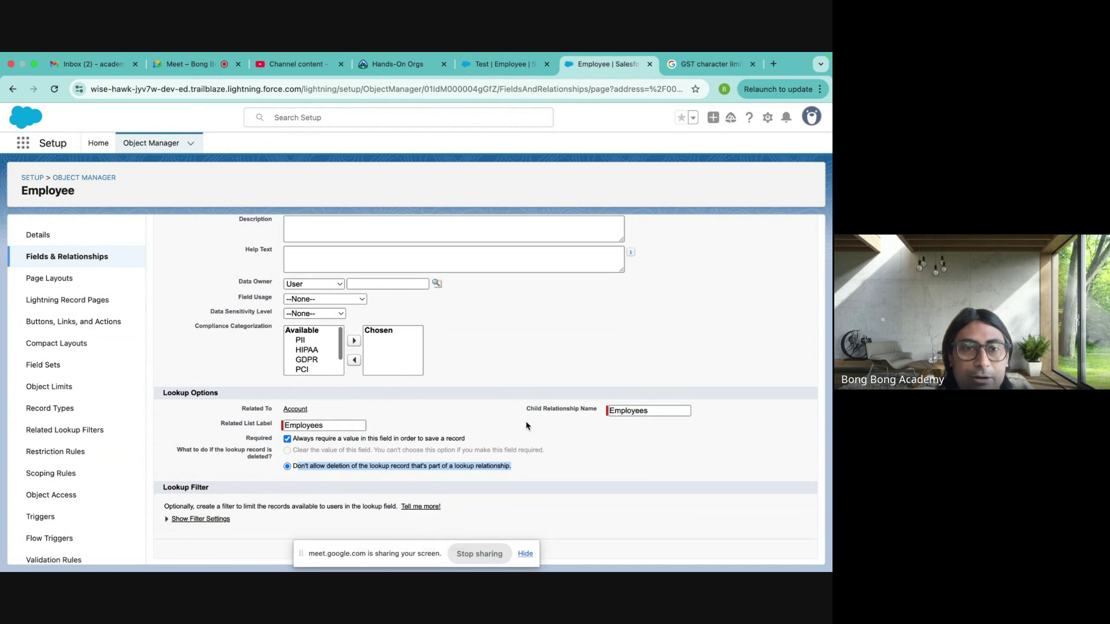
left_click_drag(404, 557, 164, 560)
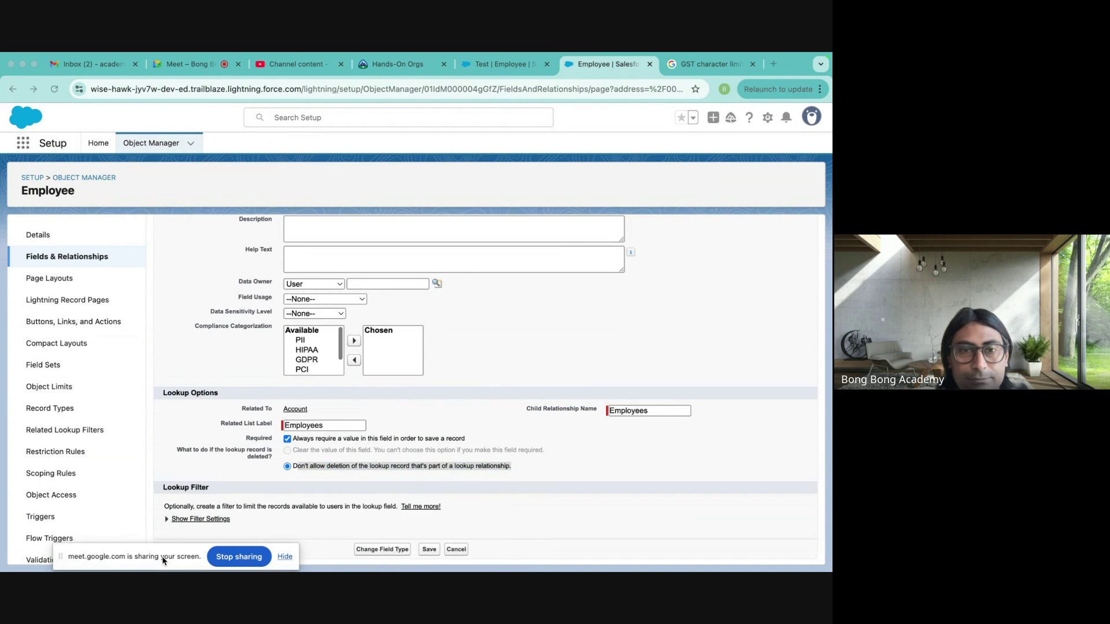
left_click(428, 549)
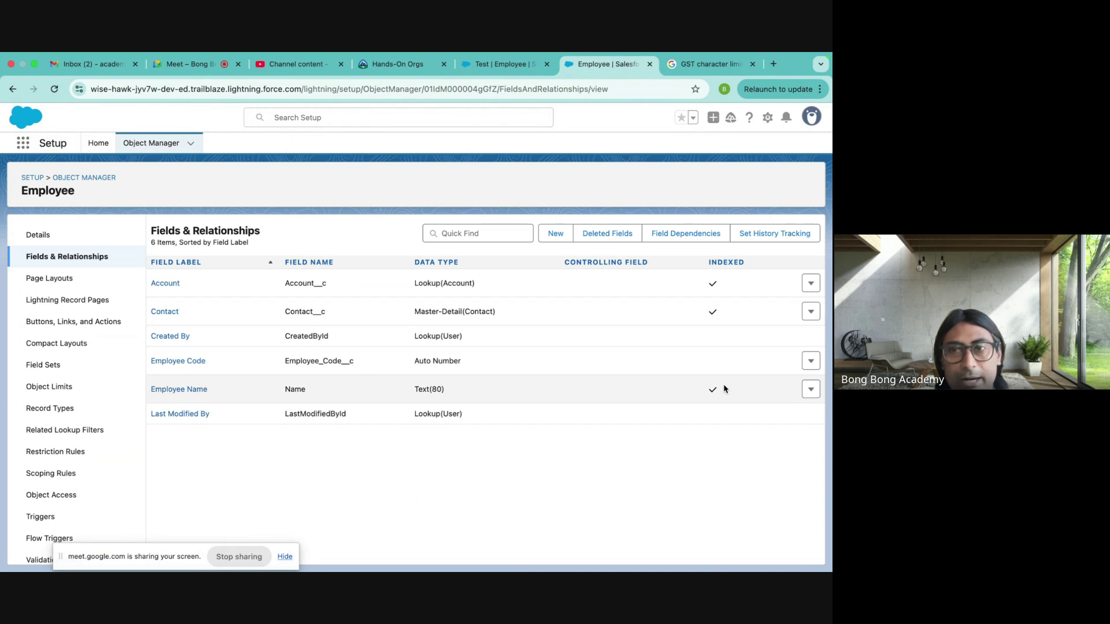
- Edit and save the Contact master-detail field settings to allow reparenting
left_click(810, 312)
left_click(778, 337)
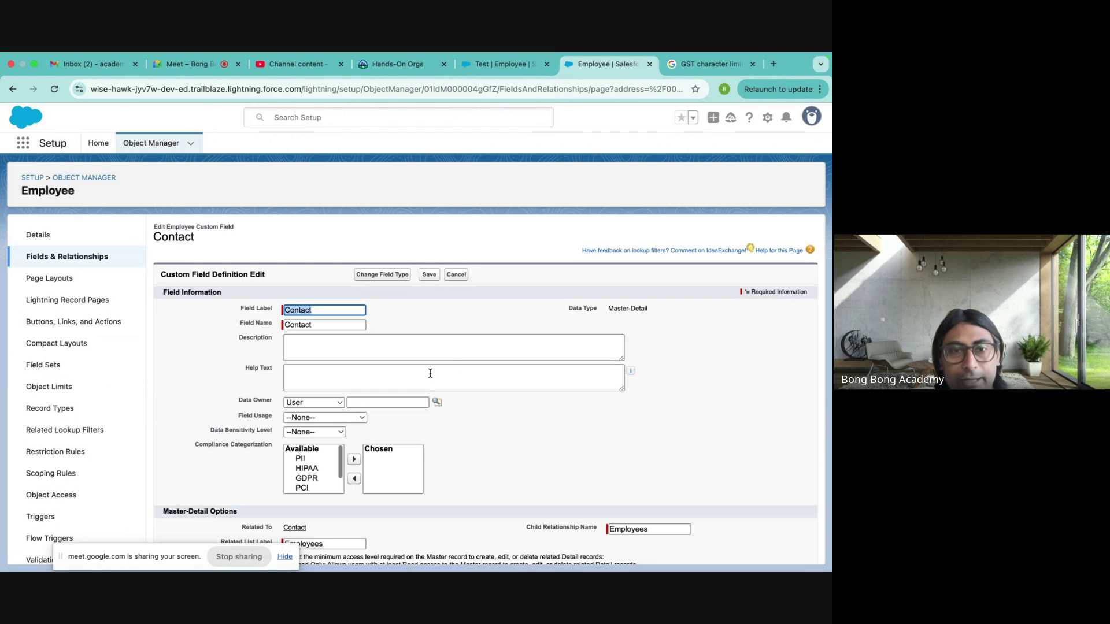
scroll(445, 367, "down", 3)
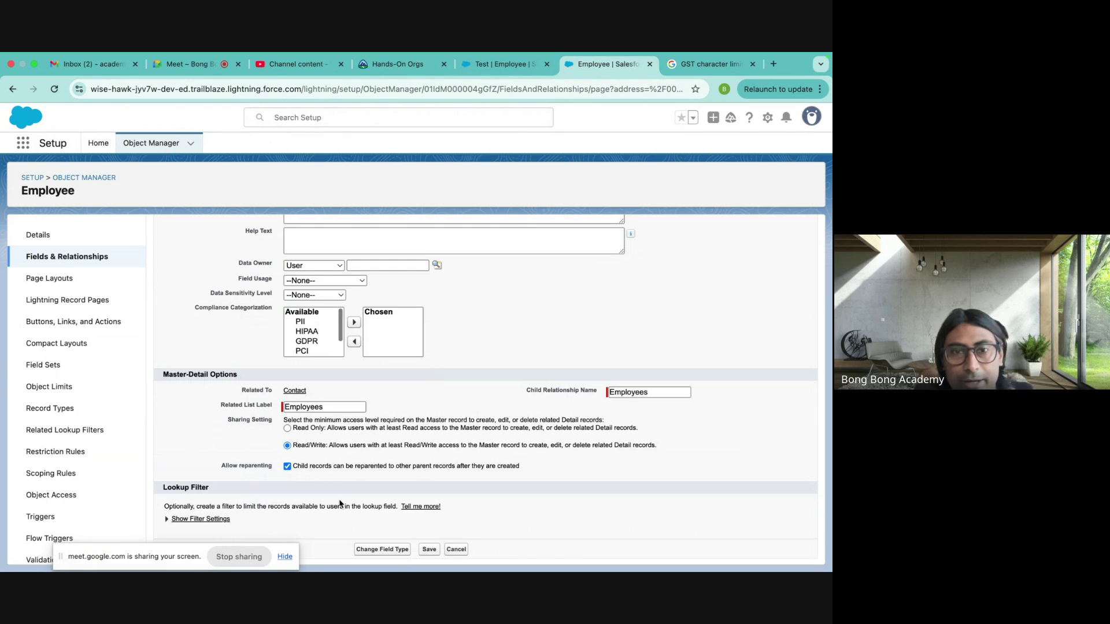
left_click(431, 552)
- Delete the force.com and lightning.force.com site data in Chrome and reload the Test employee record
left_click(491, 65)
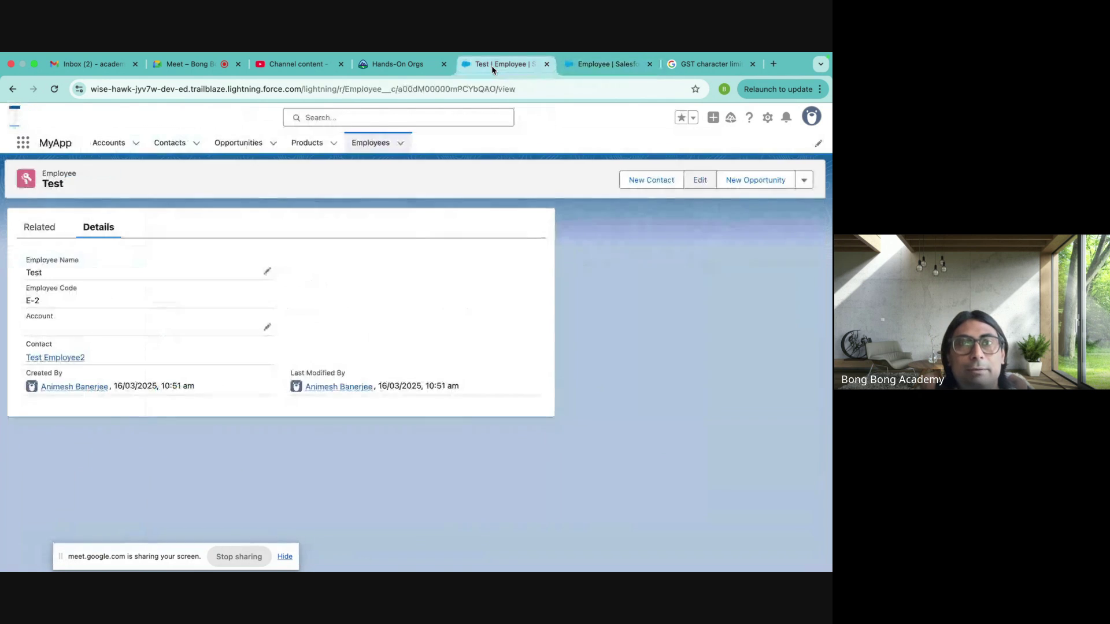
left_click(79, 89)
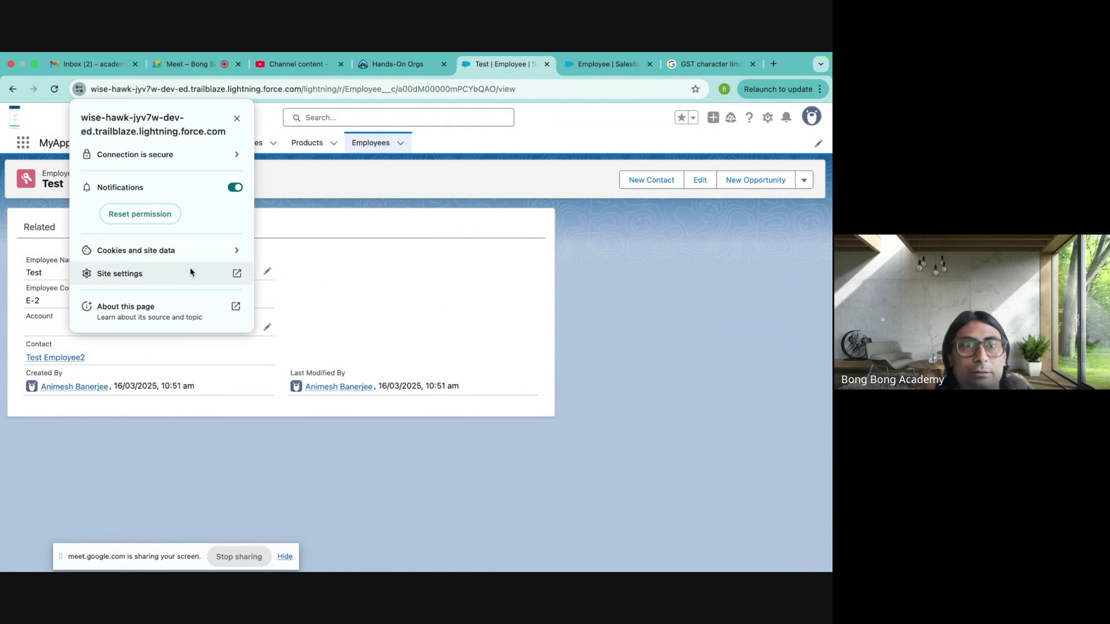
left_click(197, 251)
left_click(237, 238)
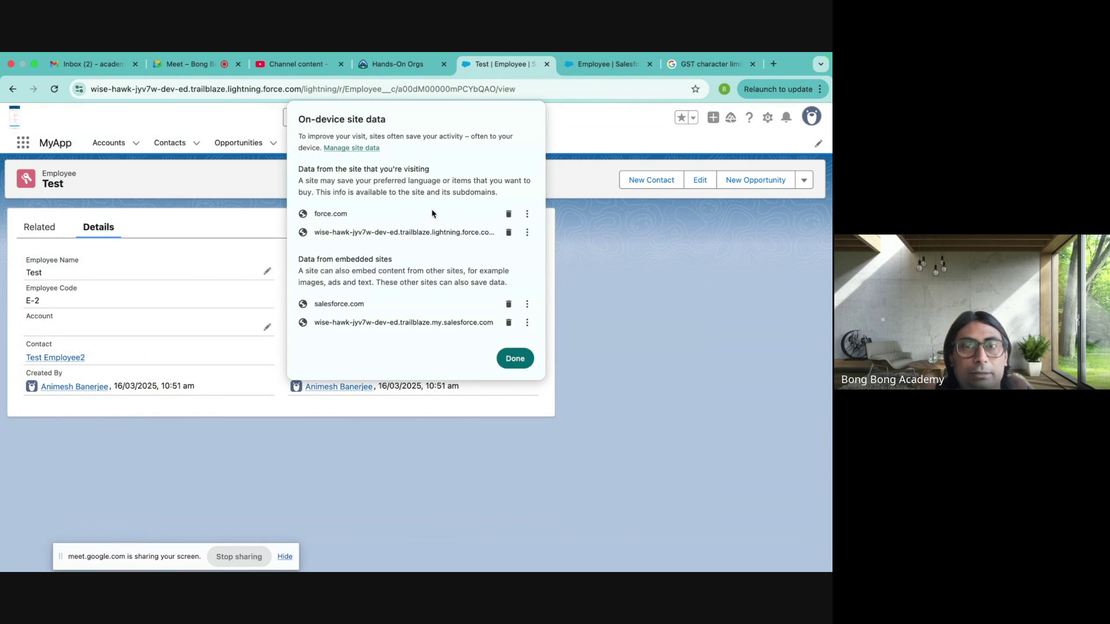
left_click(508, 213)
left_click(508, 214)
left_click(512, 326)
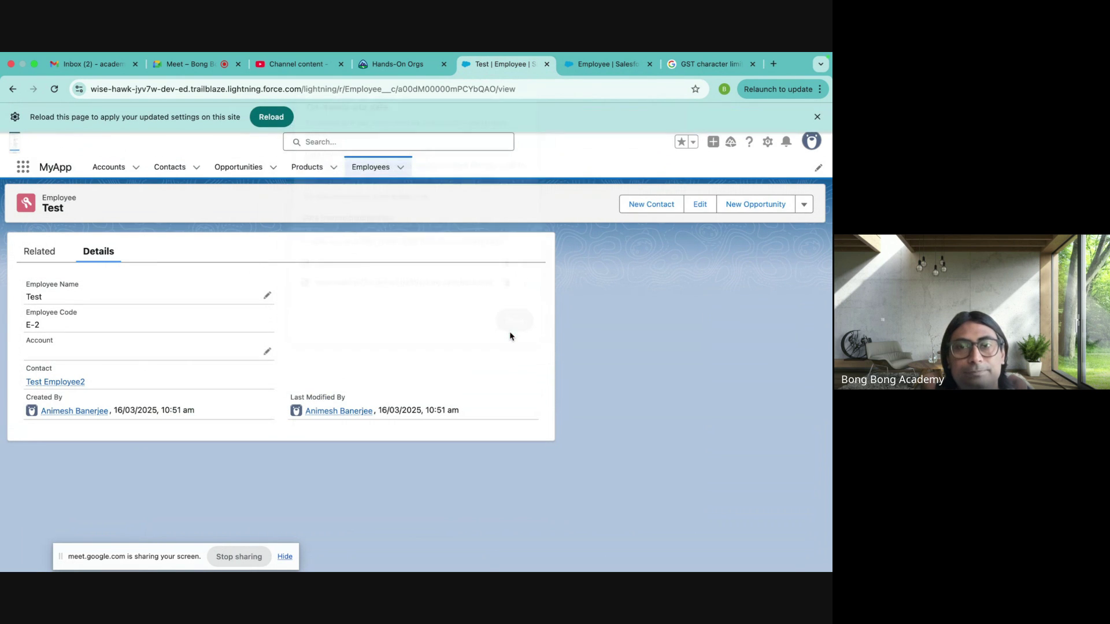
left_click(271, 118)
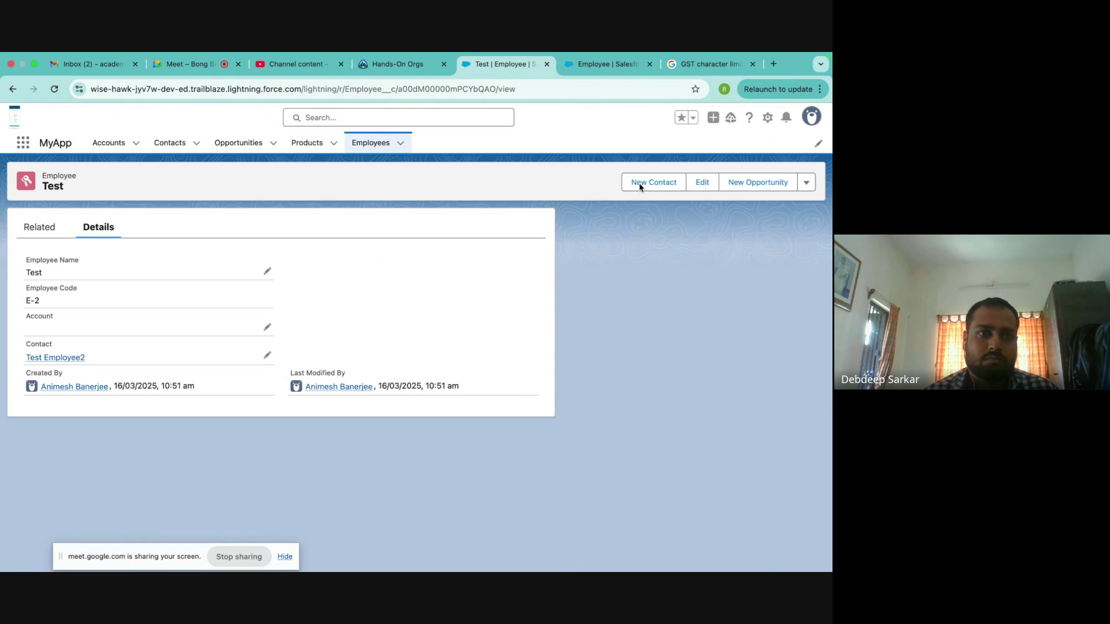
- Create employee test2 with account Burlington Textiles Corp of America and contact Test Employee2
left_click(376, 142)
left_click(690, 181)
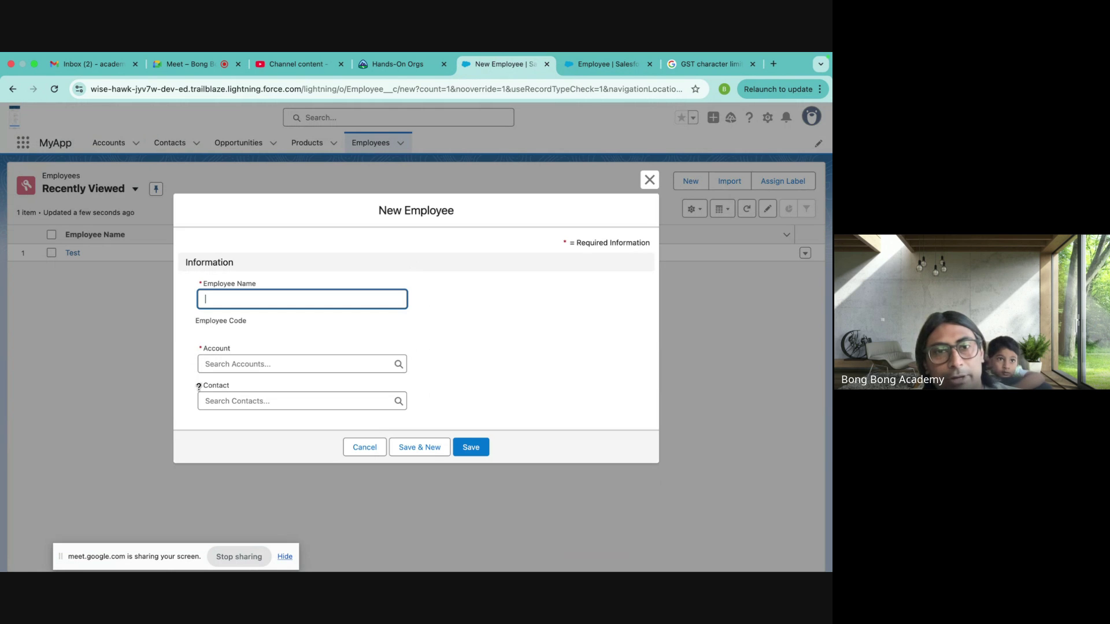
left_click(232, 300)
type("tw")
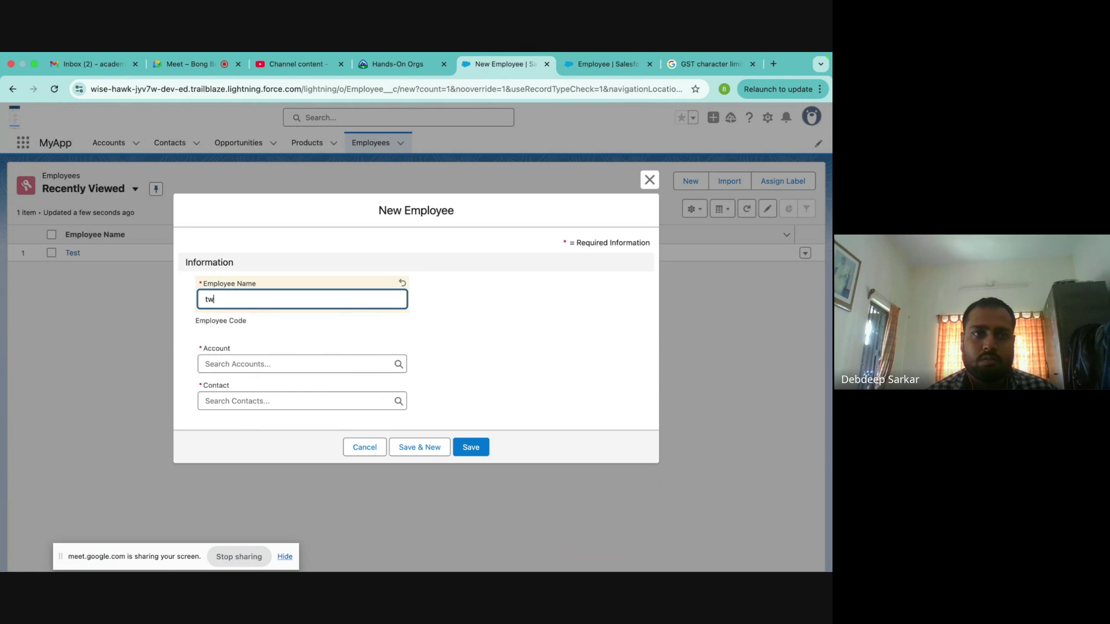
type("e")
key("BackSpace")
key("BackSpace")
type("es")
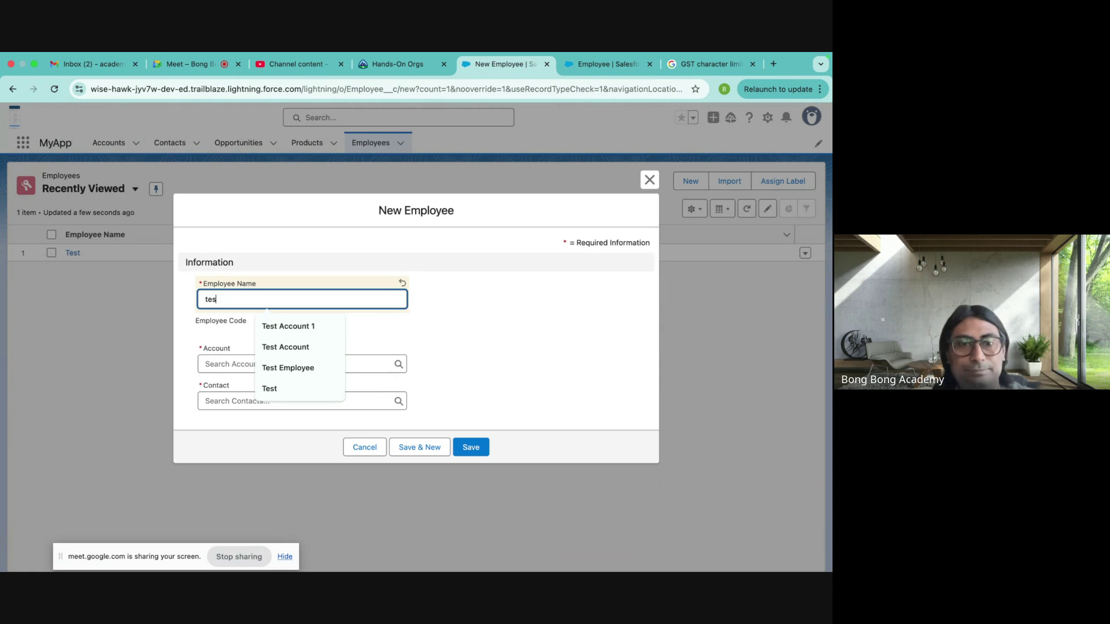
type("t2")
left_click(277, 363)
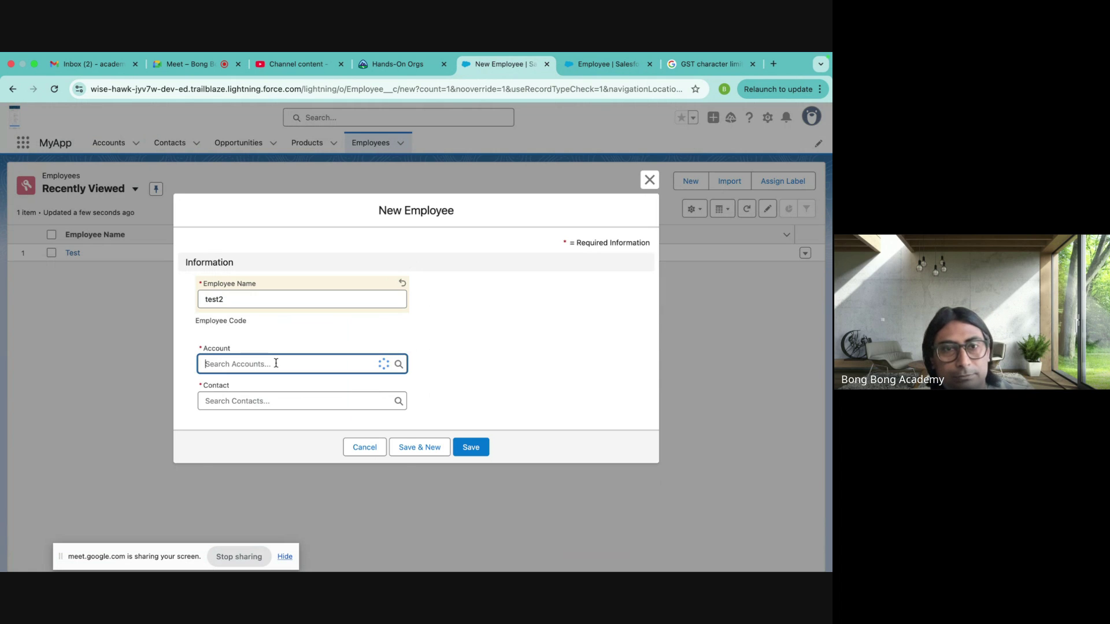
left_click(267, 405)
left_click(253, 401)
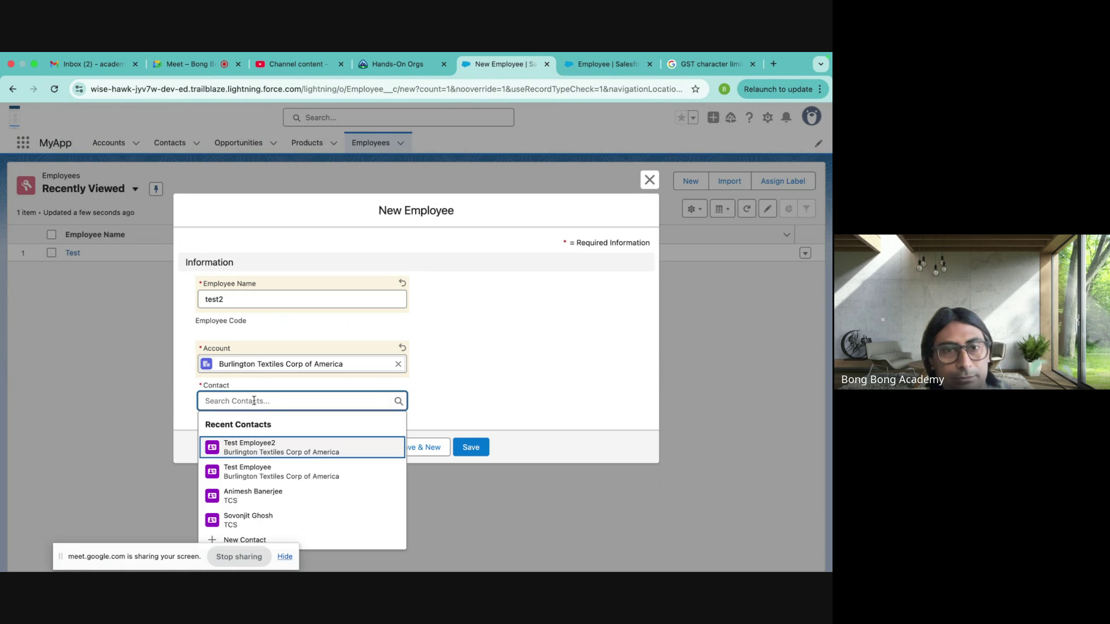
left_click(264, 449)
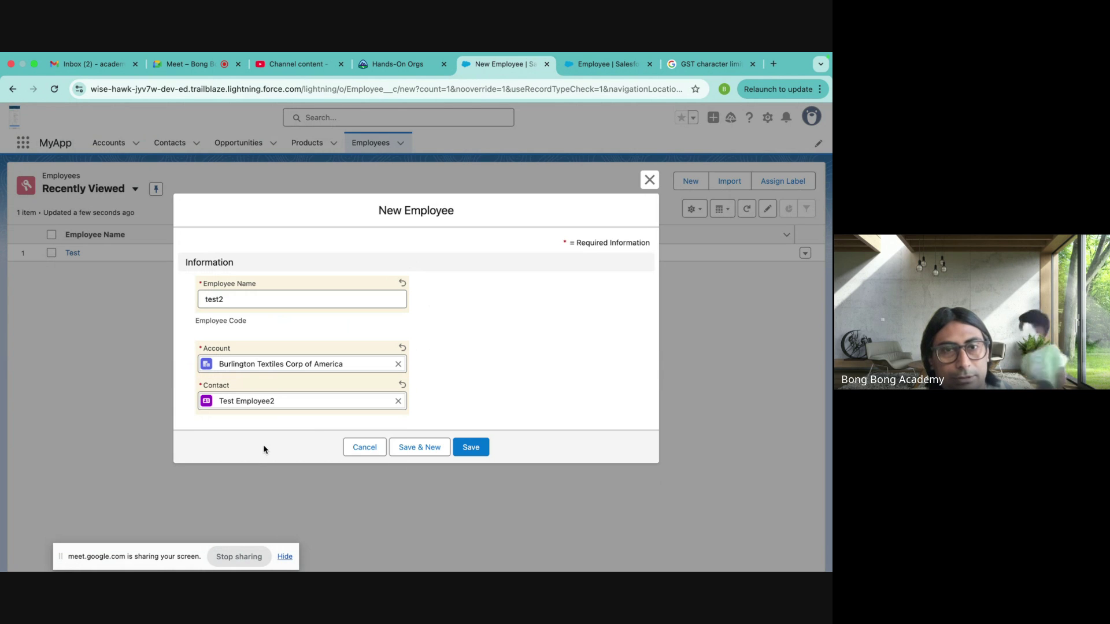
left_click(469, 448)
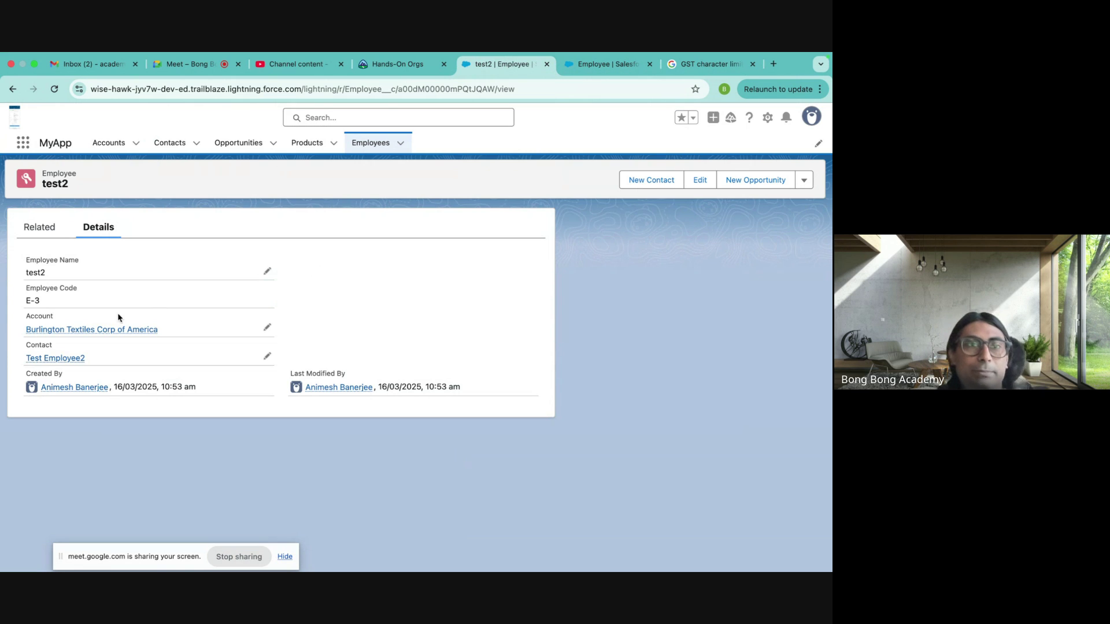
- Check test2 in Burlington Textiles' Employees related list, then open the Test Employee2 contact
left_click(92, 330)
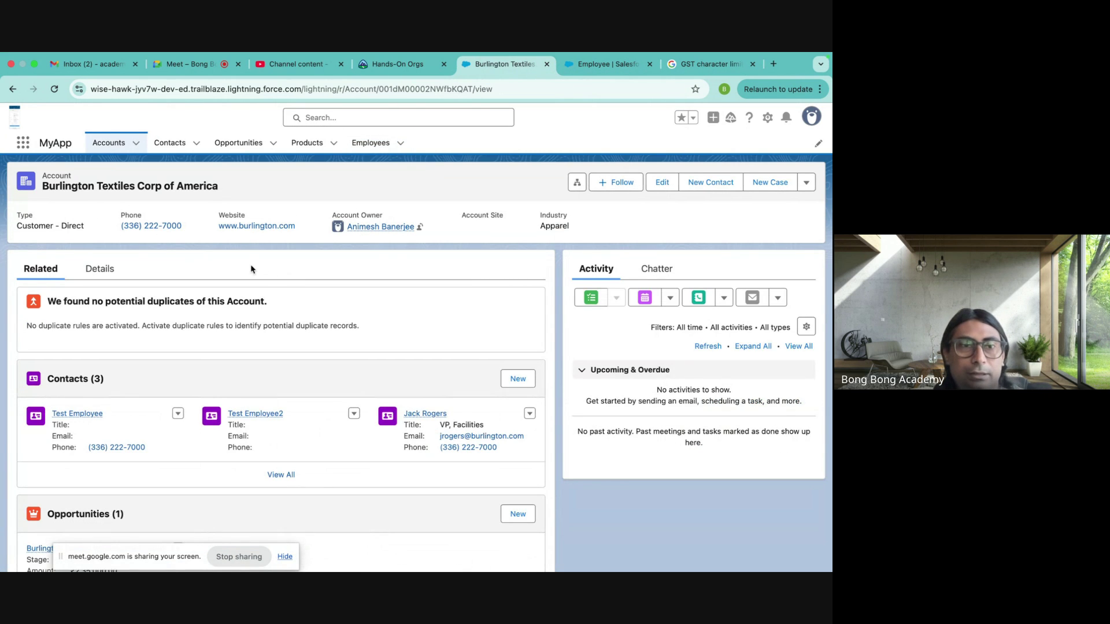
scroll(258, 321, "down", 3)
scroll(258, 321, "down", 5)
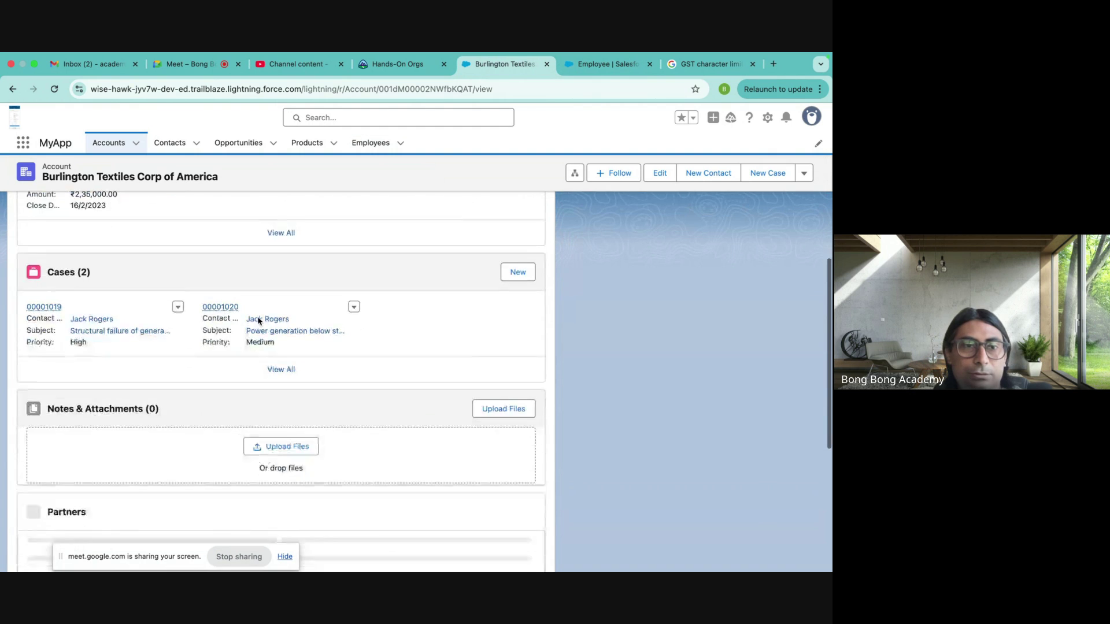
scroll(258, 322, "down", 2)
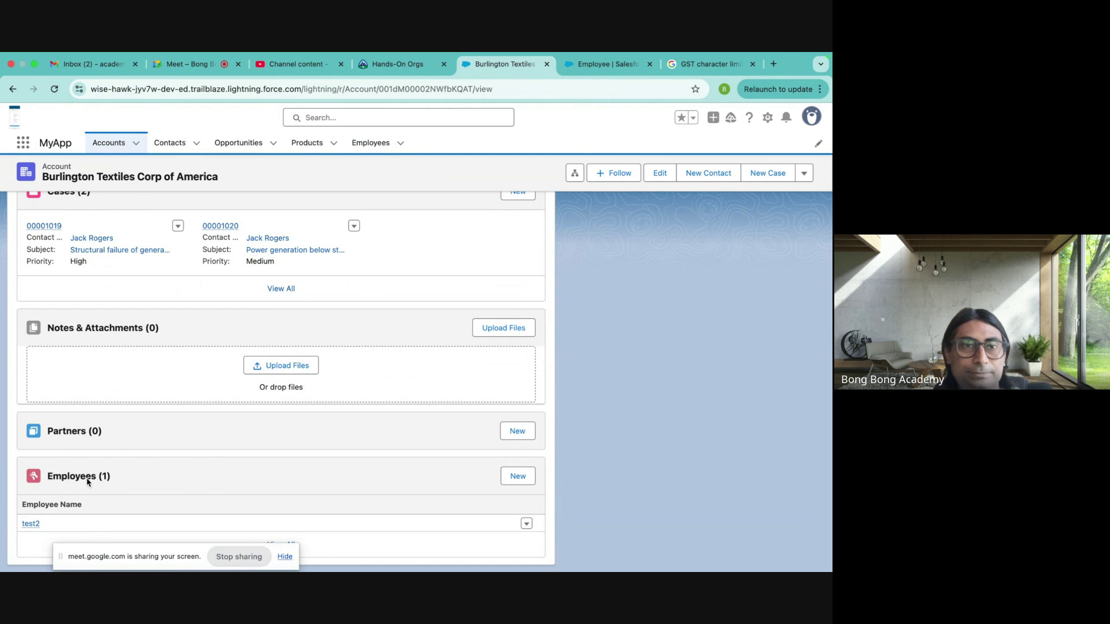
left_click(171, 142)
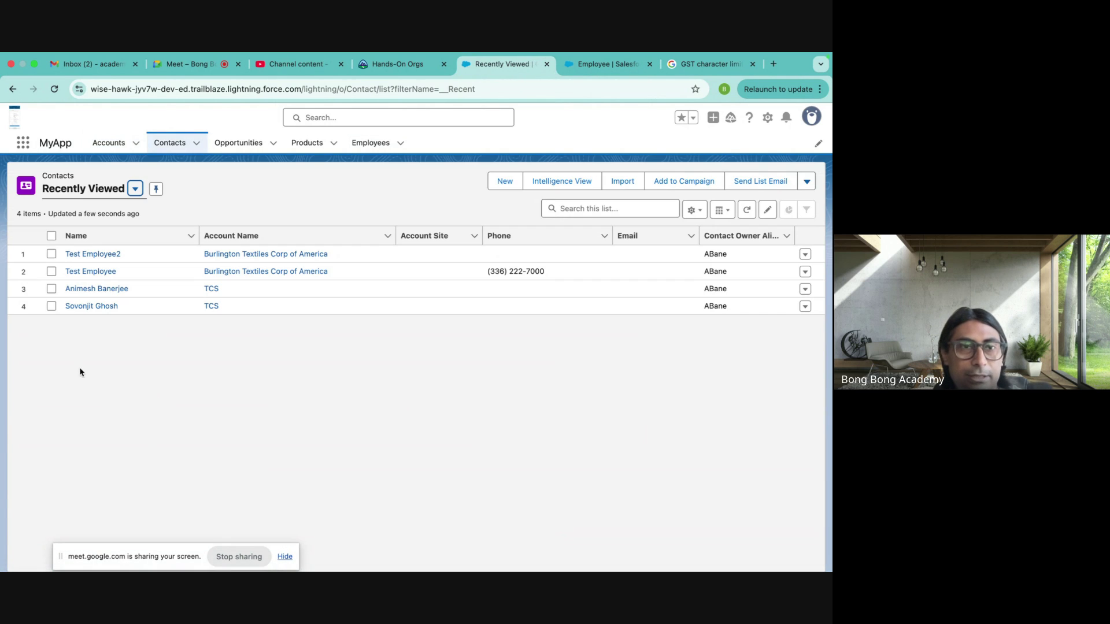
left_click(85, 253)
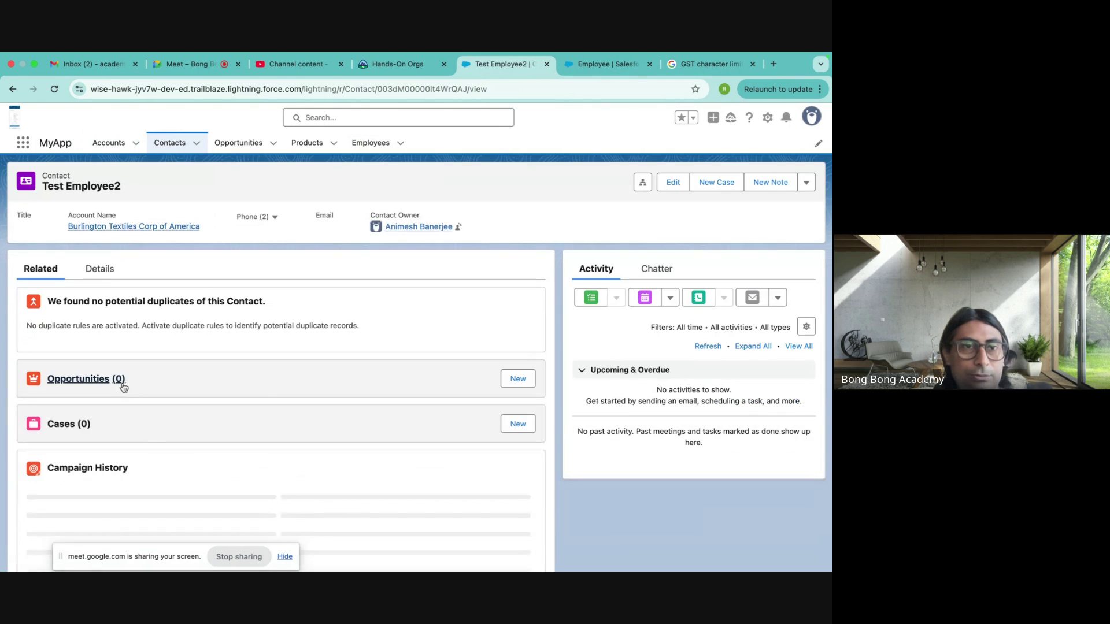
- Open employee test2 from the Employees list and follow its Burlington Textiles Corp of America account link
scroll(122, 387, "down", 5)
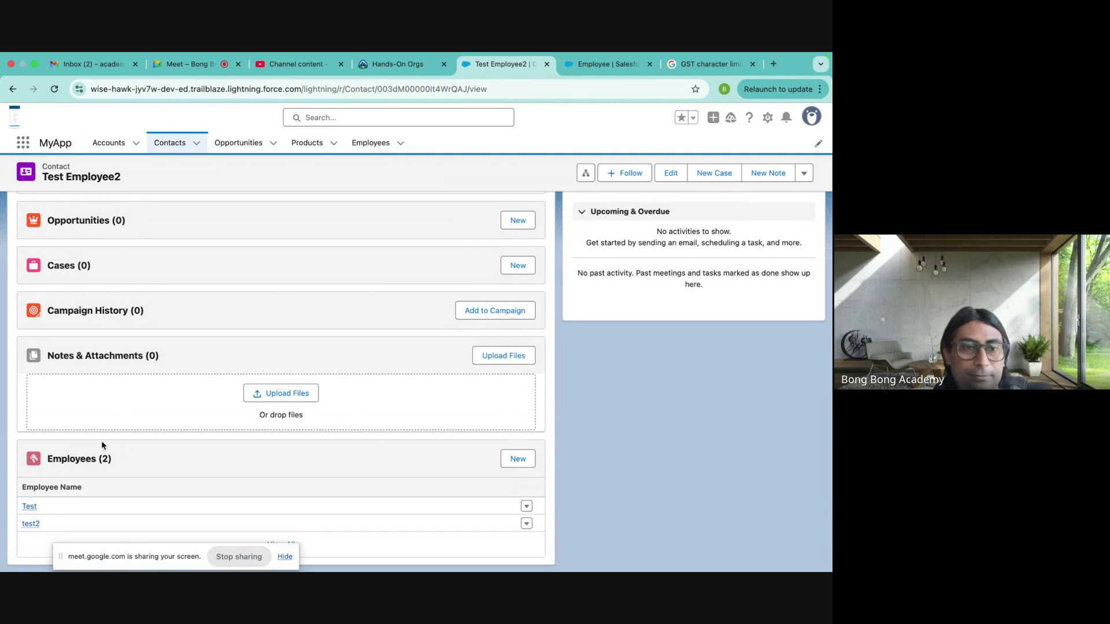
mouse_move(28, 506)
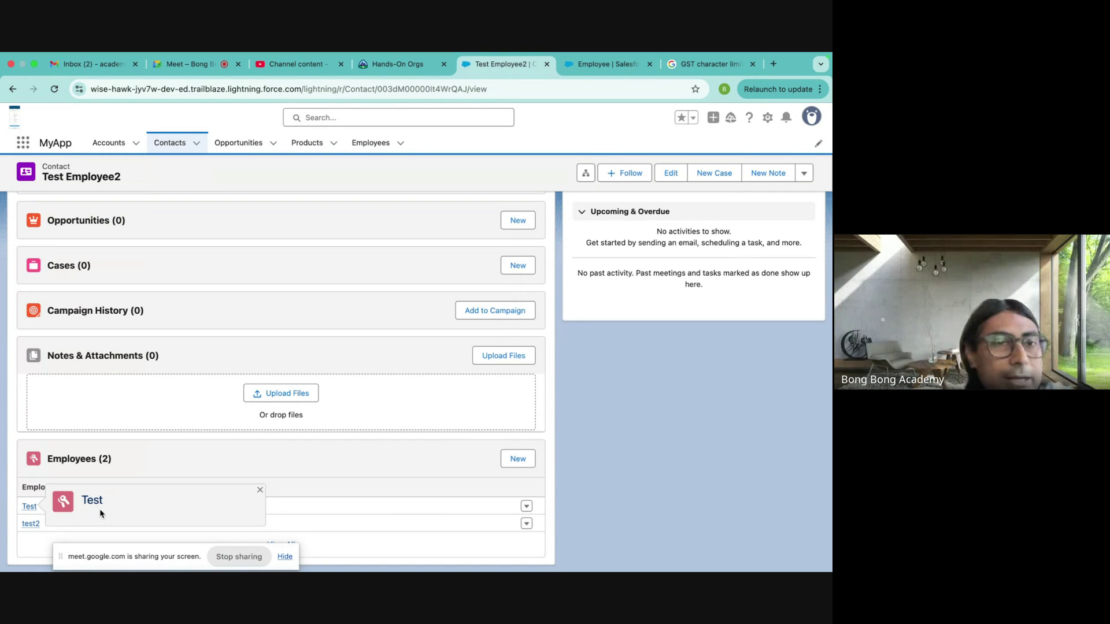
scroll(244, 303, "up", 10)
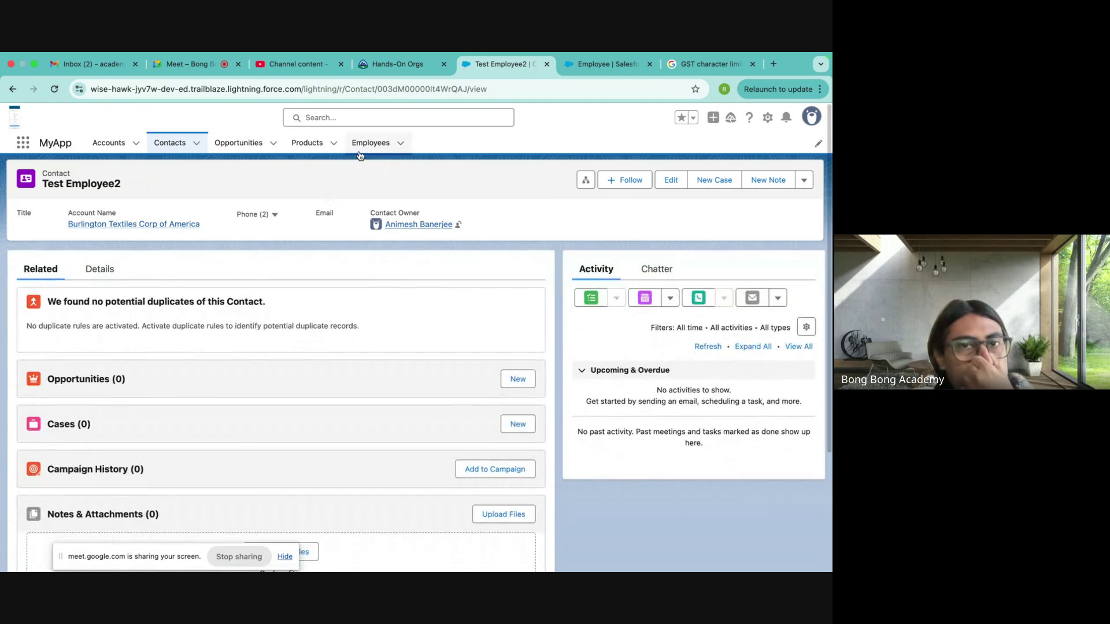
left_click(358, 152)
left_click(72, 251)
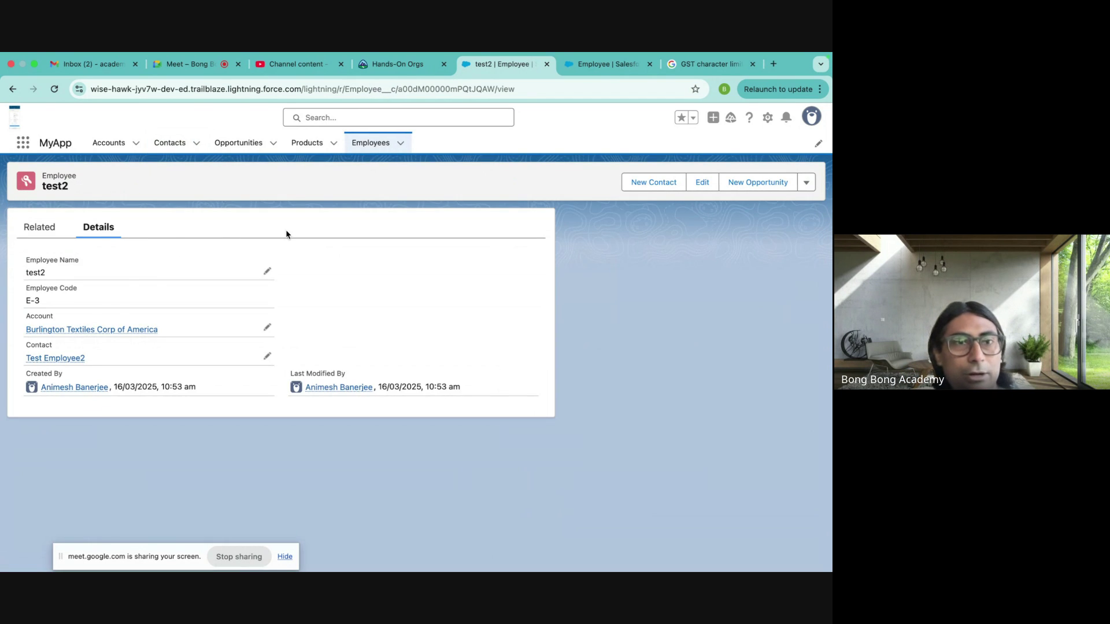
mouse_move(94, 334)
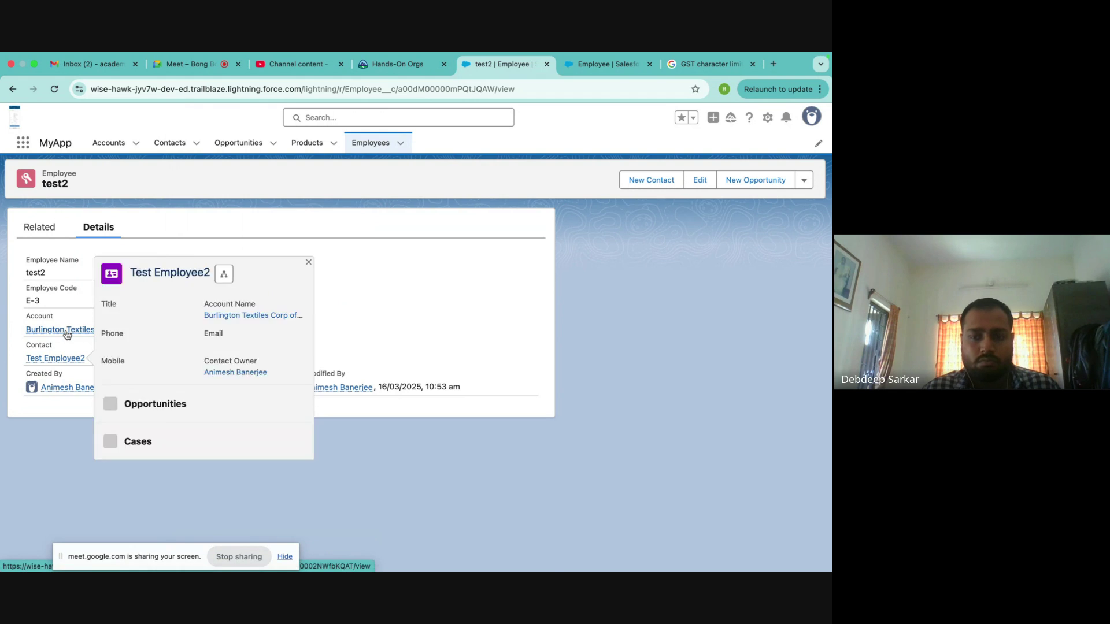
left_click(66, 331)
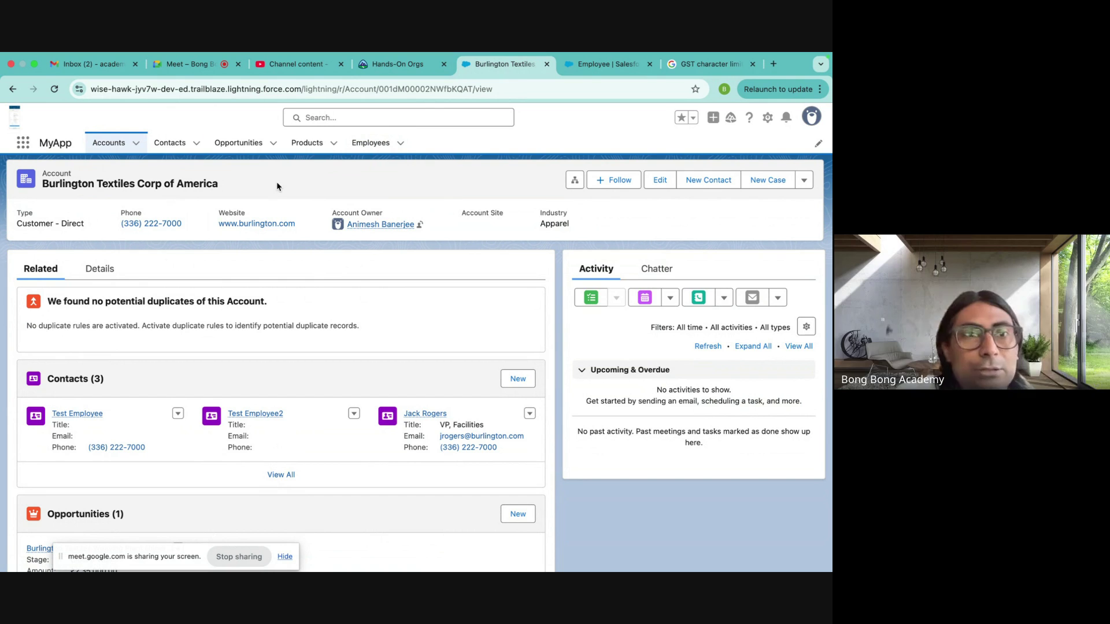
scroll(258, 359, "down", 15)
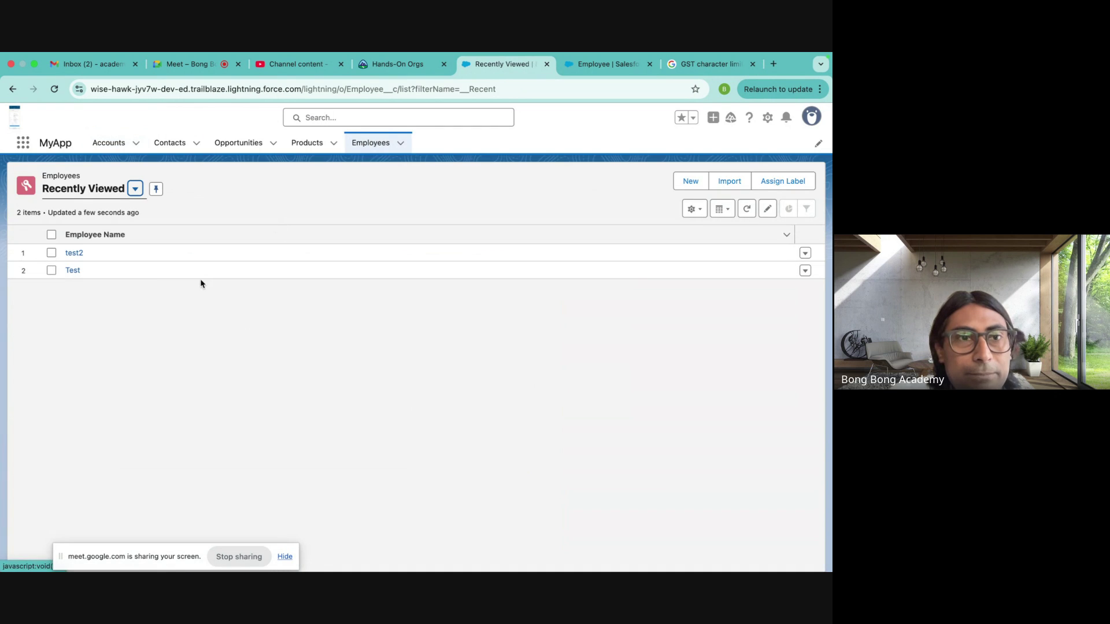
- Delete the Test Employee2 contact linked to employee test2
left_click(74, 255)
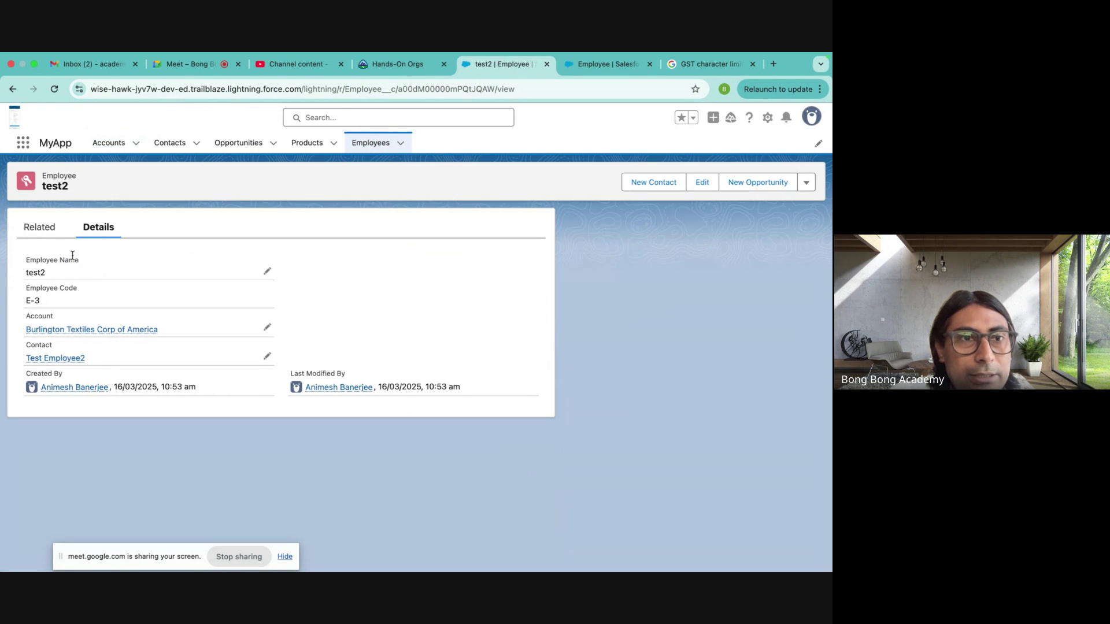
left_click(43, 357)
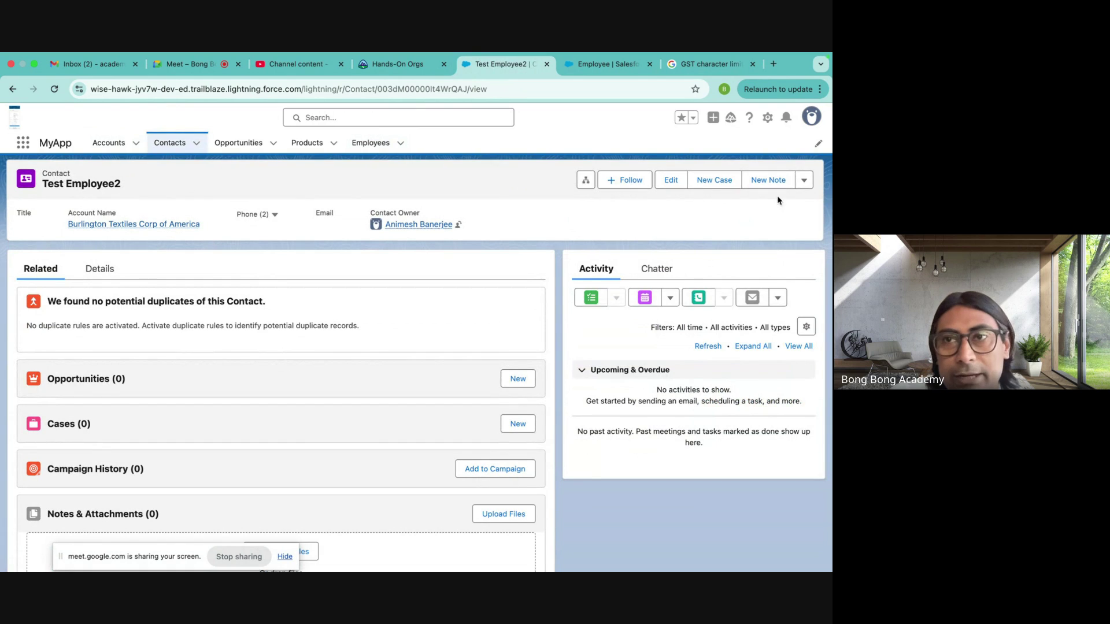
left_click(804, 180)
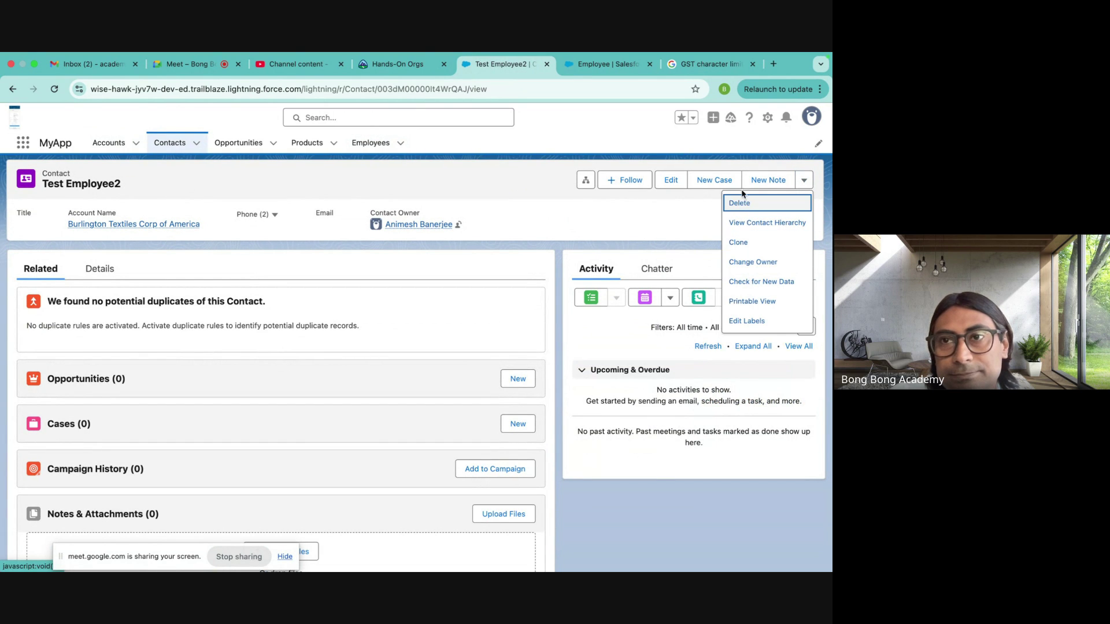
left_click(734, 203)
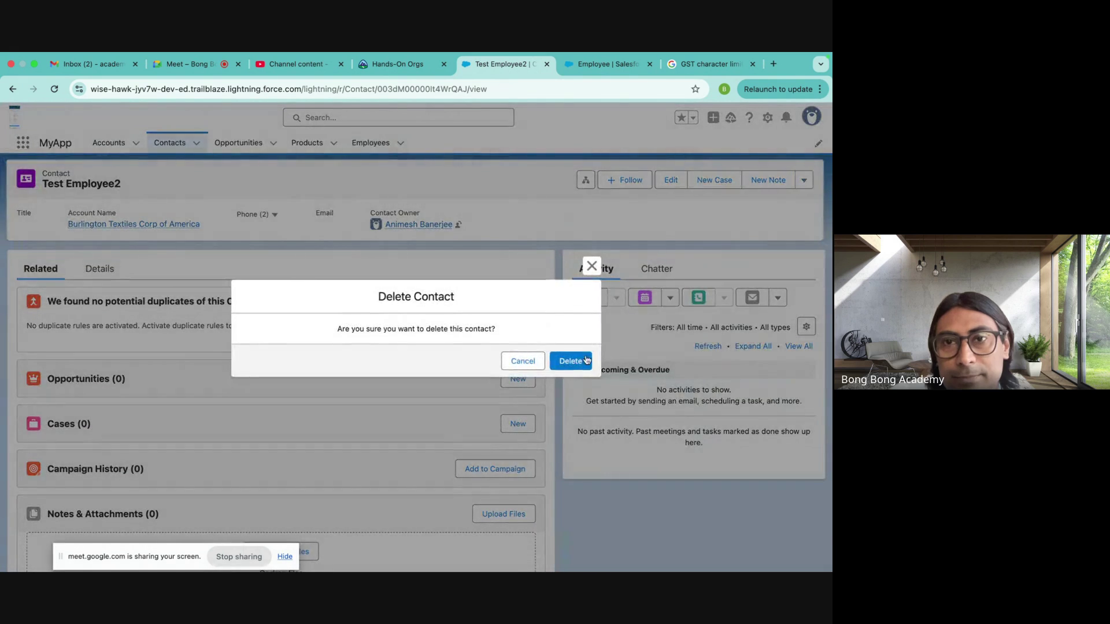
left_click(581, 358)
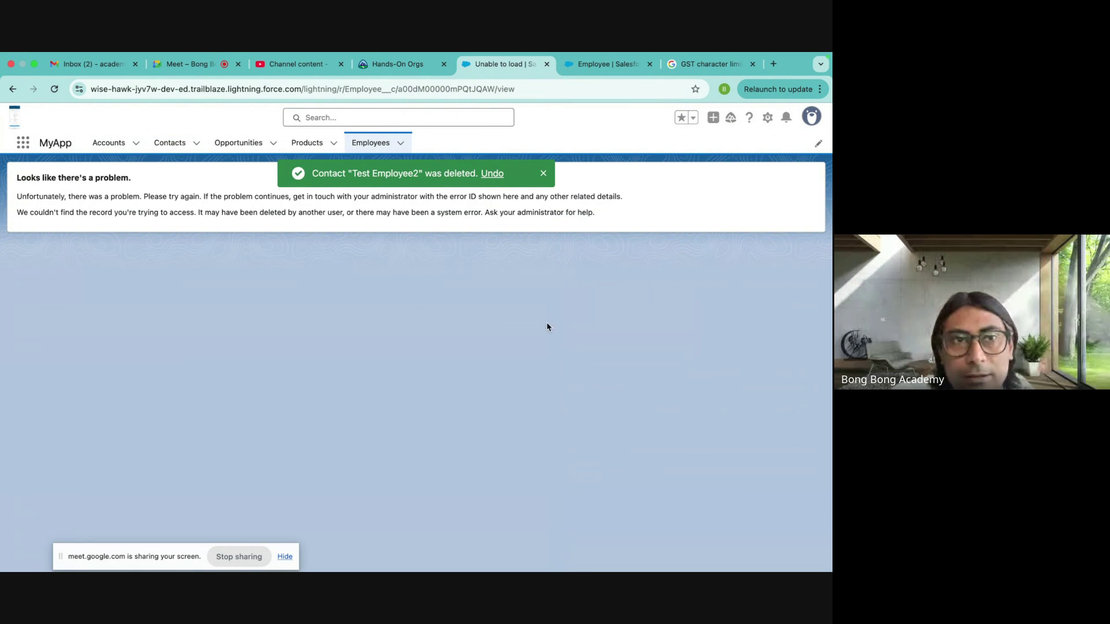
- Switch the Employees list to the All view and pin it as the default
left_click(59, 89)
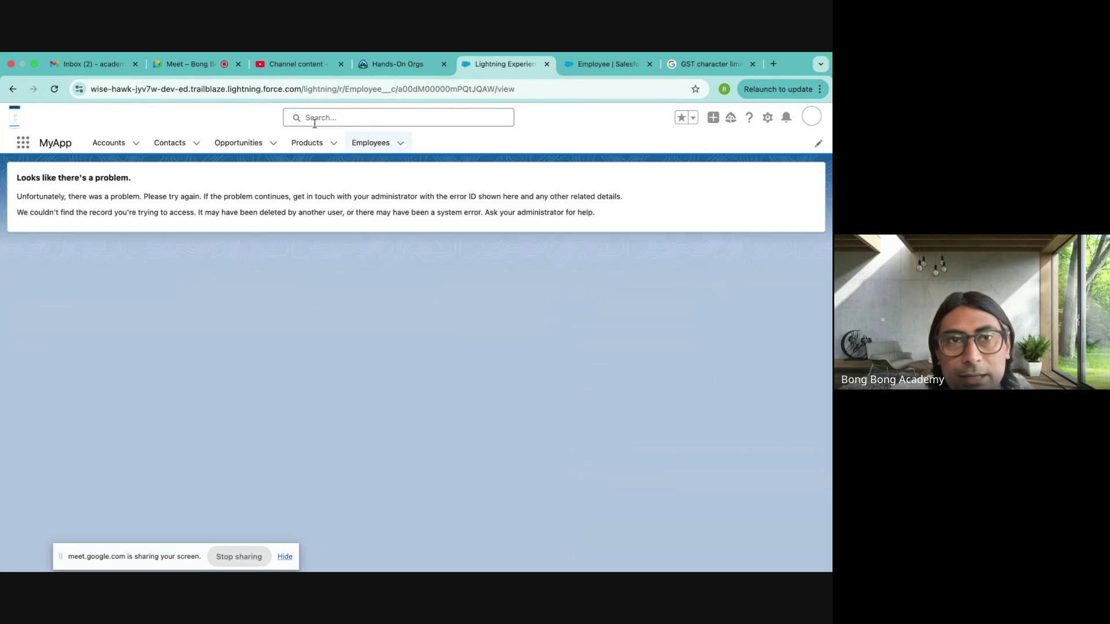
left_click(375, 152)
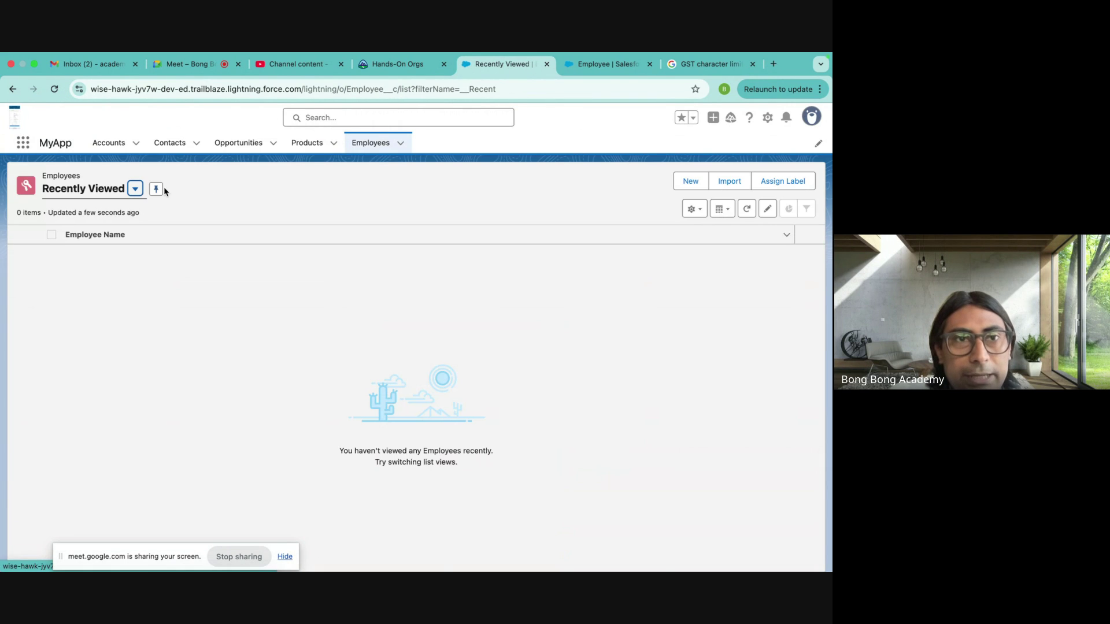
left_click(135, 188)
left_click(90, 232)
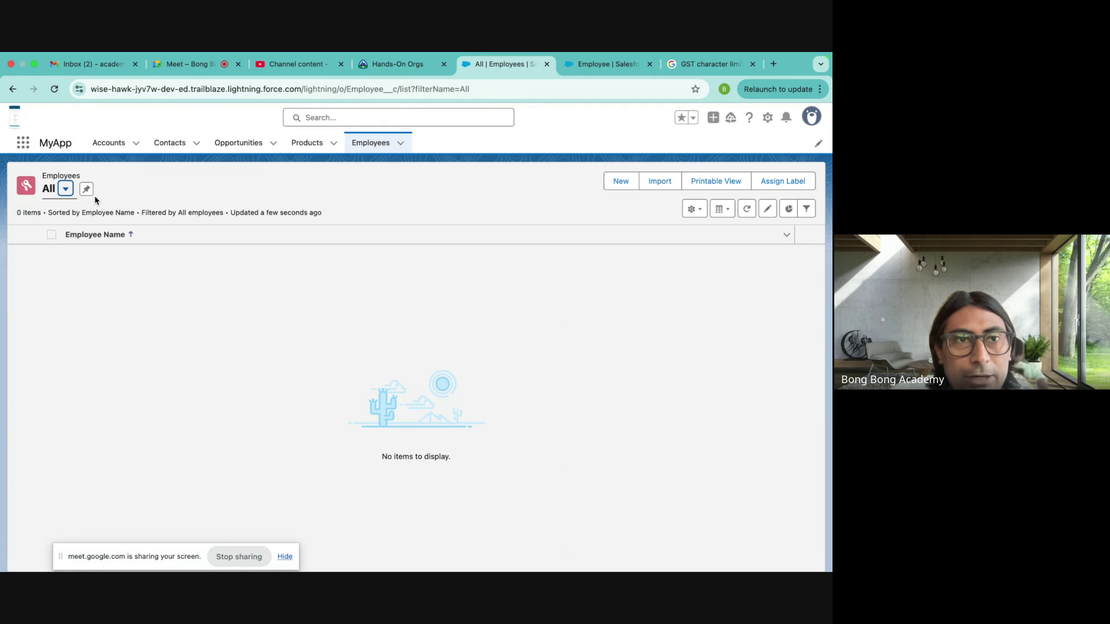
left_click(87, 190)
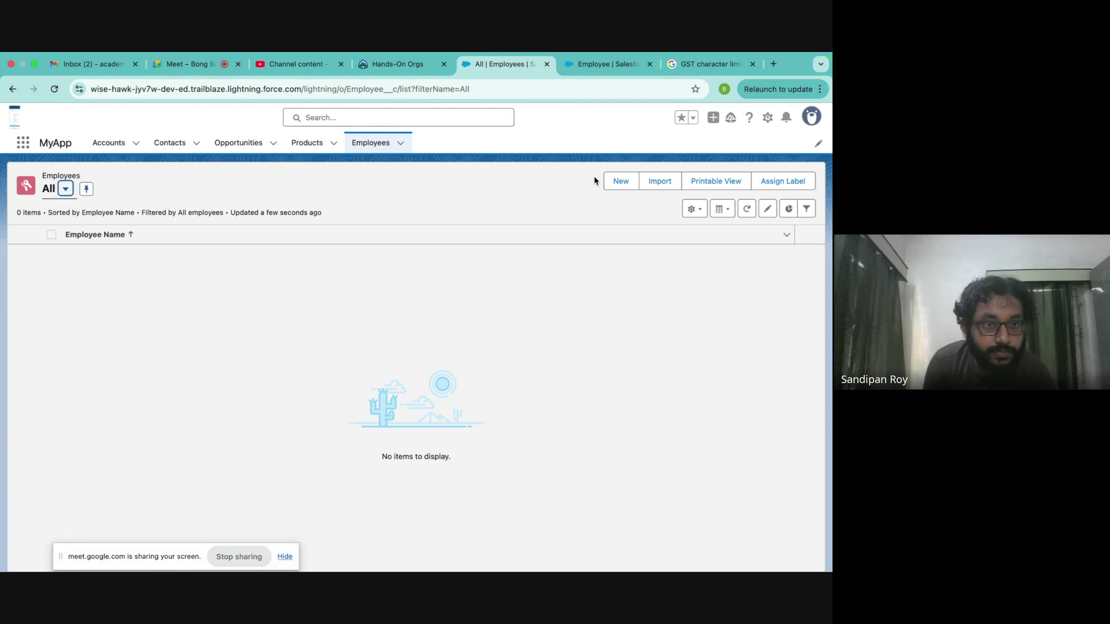
left_click(620, 181)
- Save employee test3 with Account Burlington Textiles Corp of America and Contact Test Employee, then open the account
left_click(254, 303)
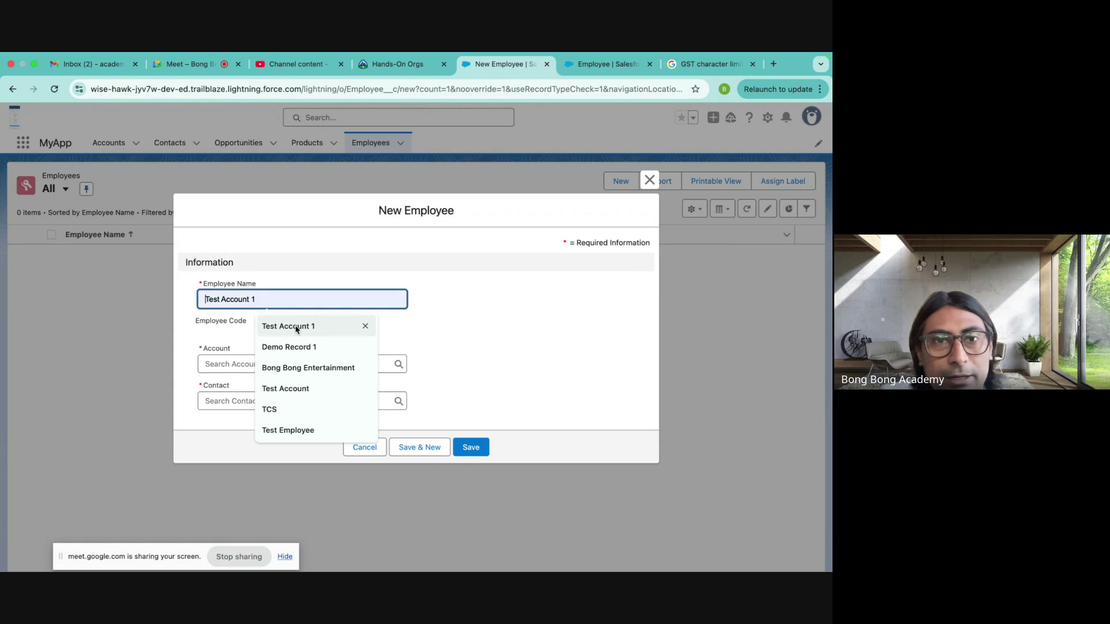
type("test")
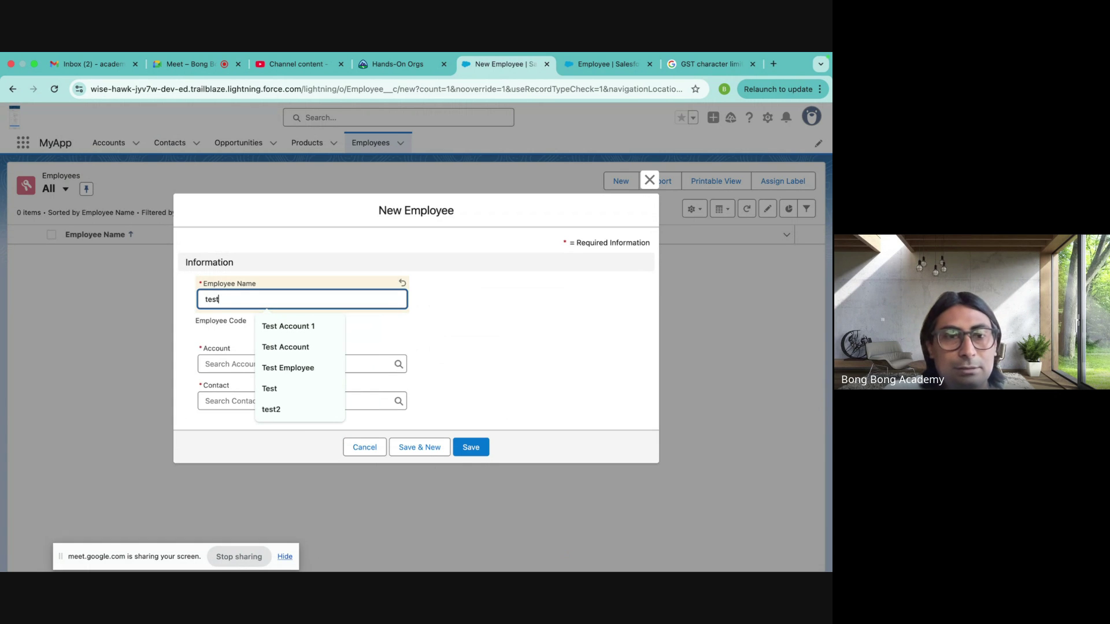
type("3")
left_click(268, 363)
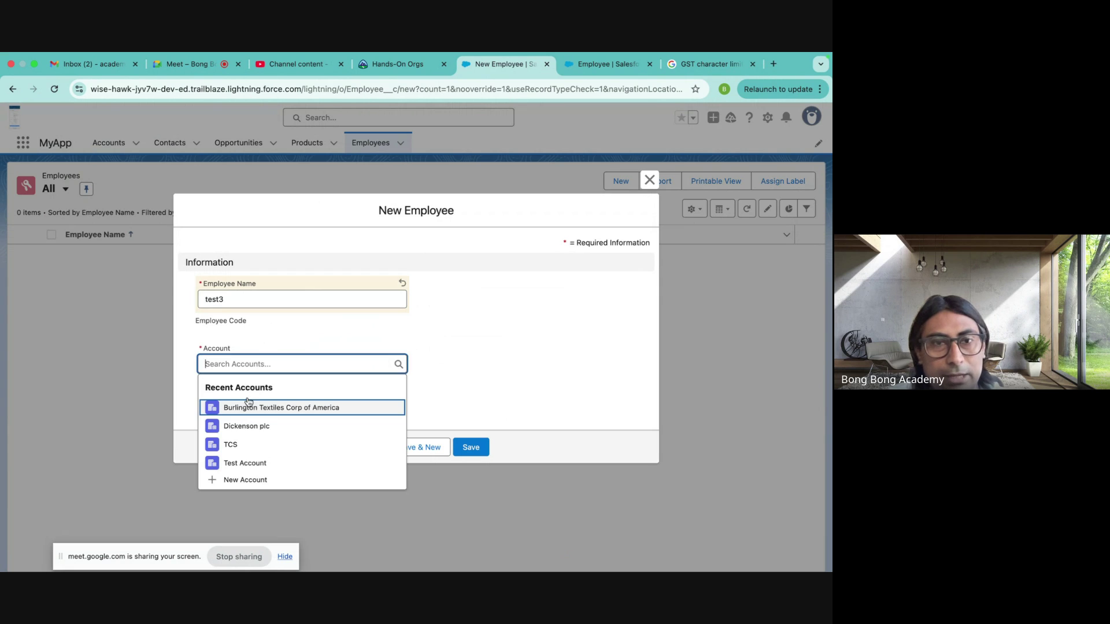
left_click(248, 407)
left_click(231, 403)
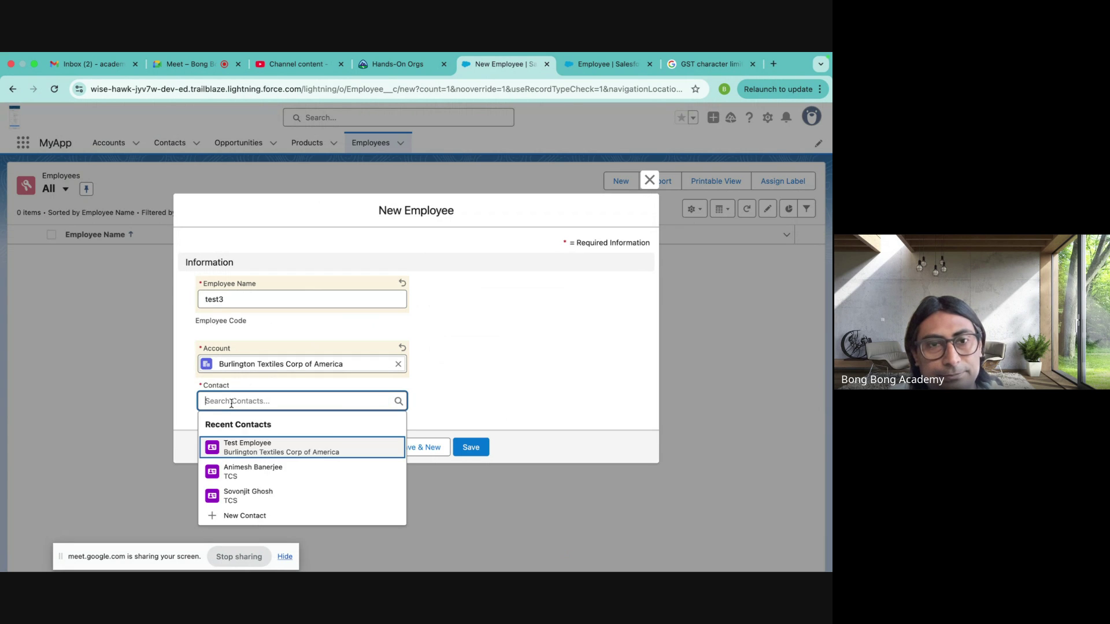
left_click(253, 445)
left_click(473, 451)
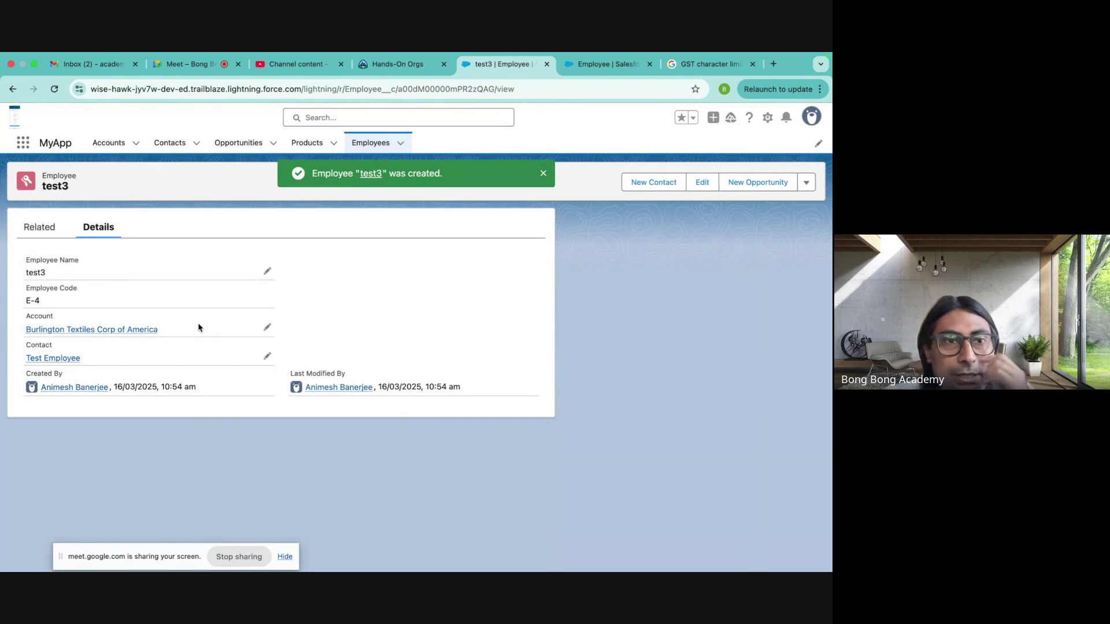
left_click(136, 330)
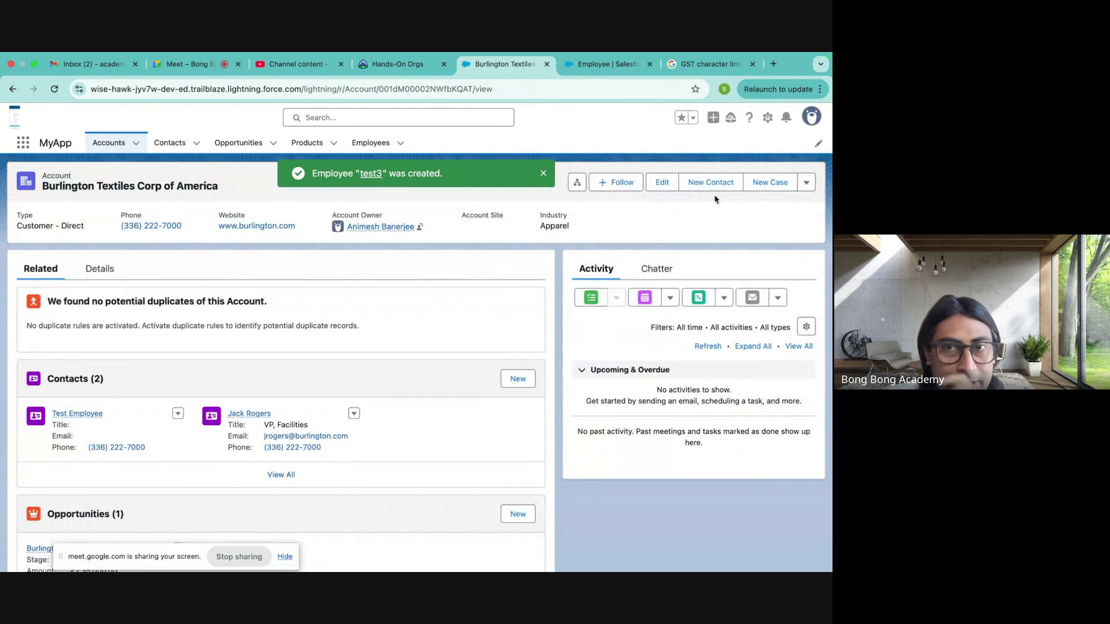
- Try deleting Burlington Textiles Corp of America, note the blocking test3 employee, cases and opportunity, and dismiss the error
left_click(806, 181)
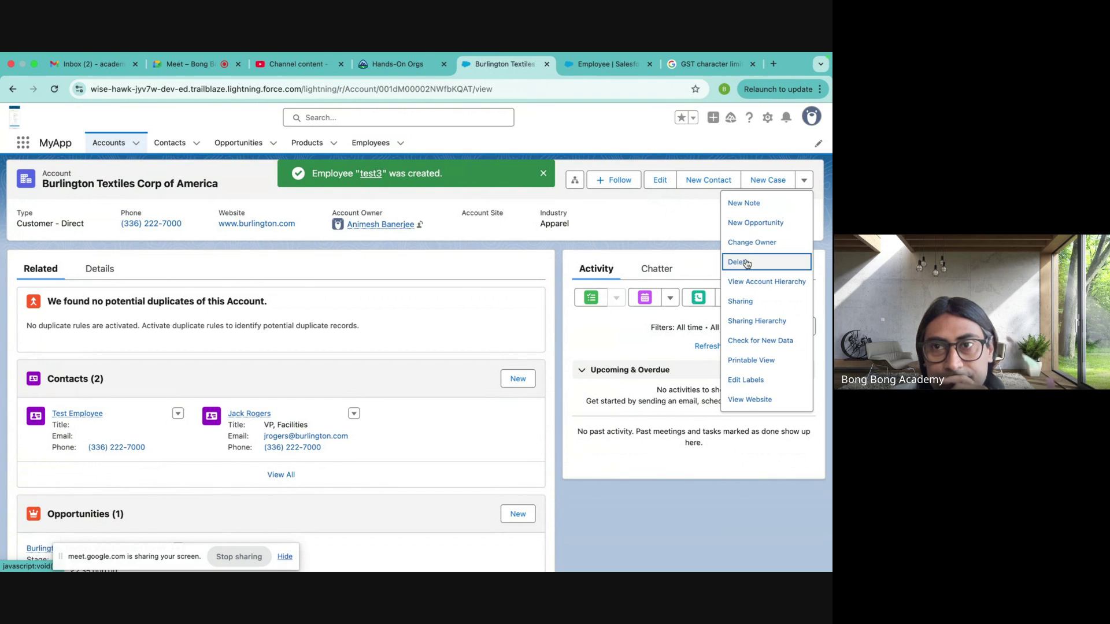
left_click(746, 264)
left_click(570, 364)
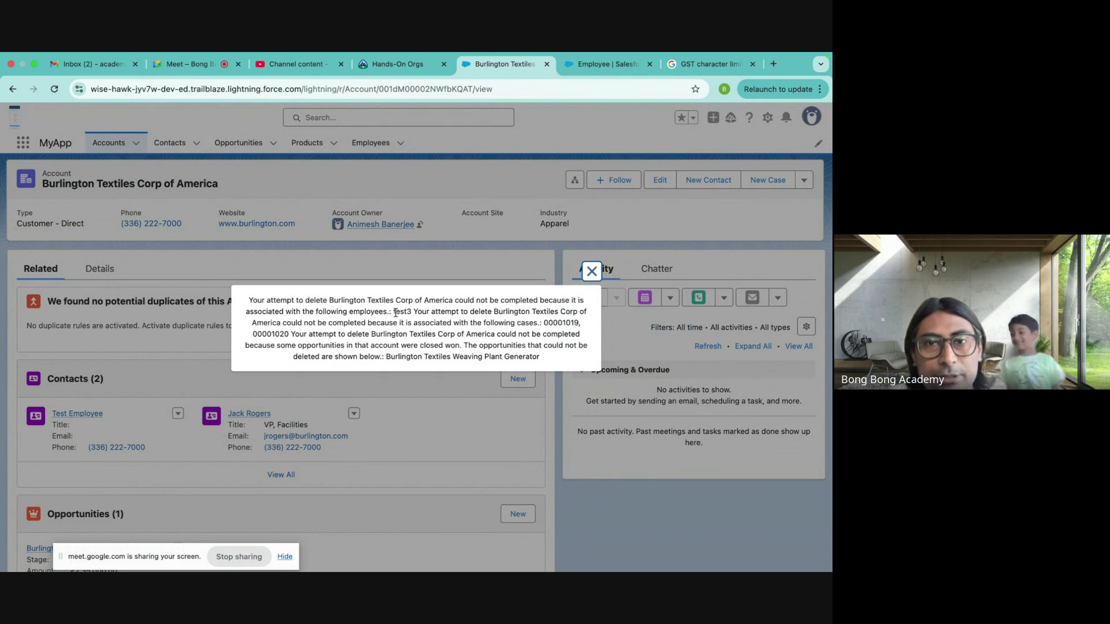
left_click_drag(396, 312, 508, 356)
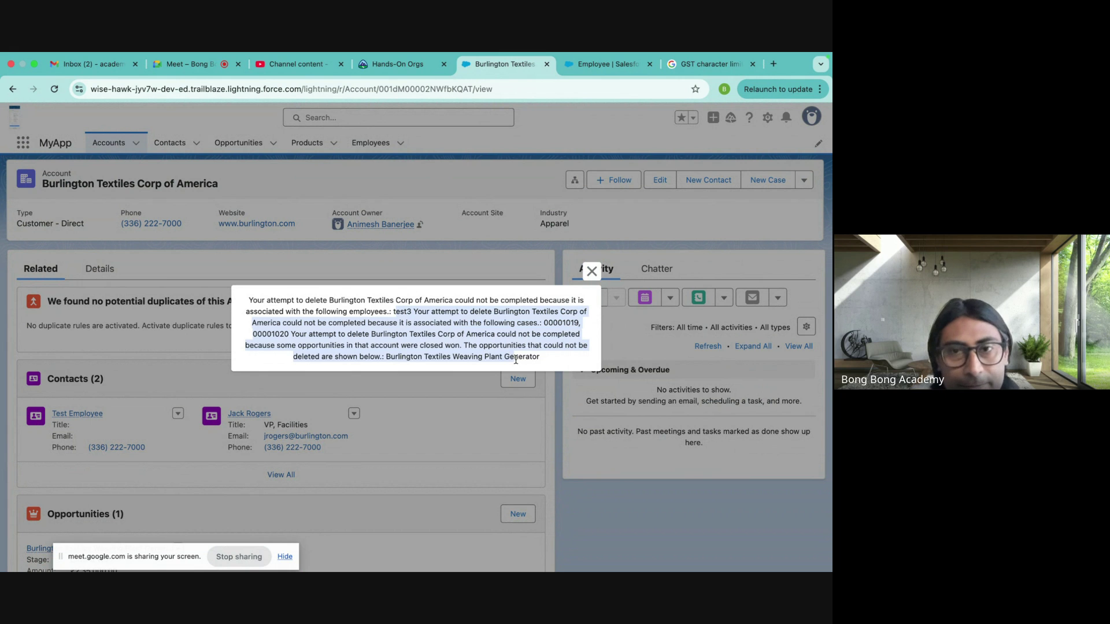
left_click(590, 276)
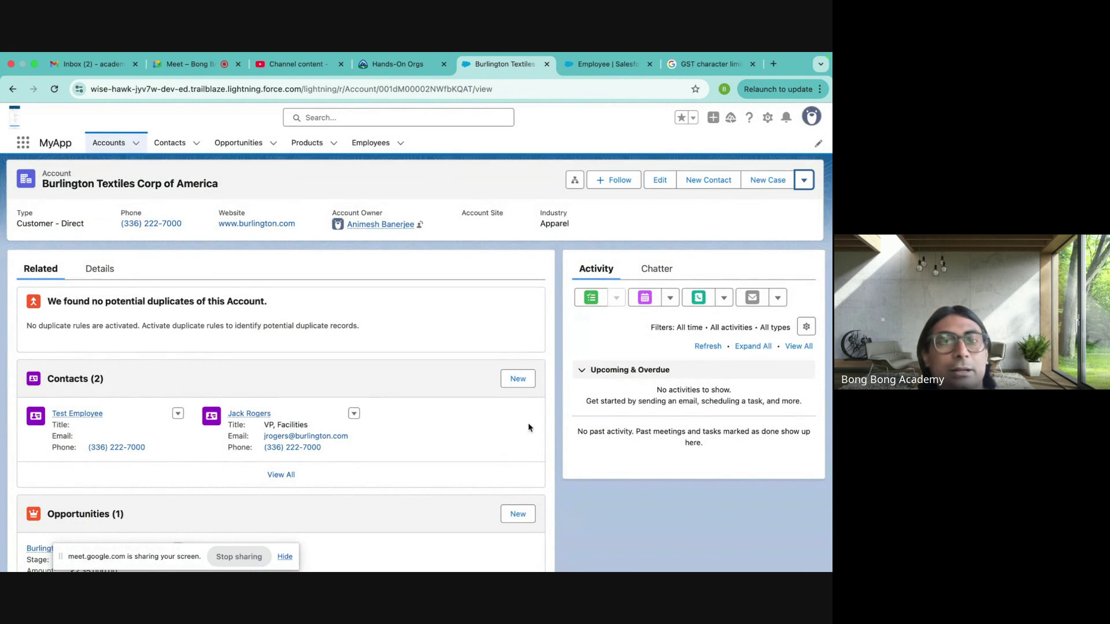
scroll(523, 461, "down", 10)
scroll(523, 463, "up", 3)
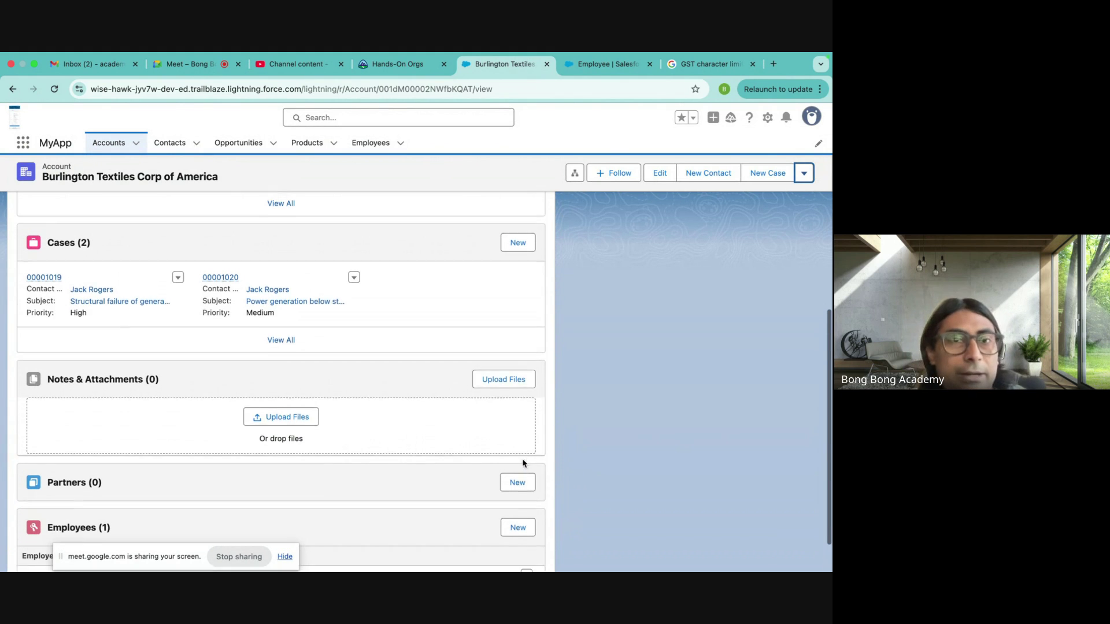
scroll(523, 462, "down", 2)
scroll(523, 462, "up", 8)
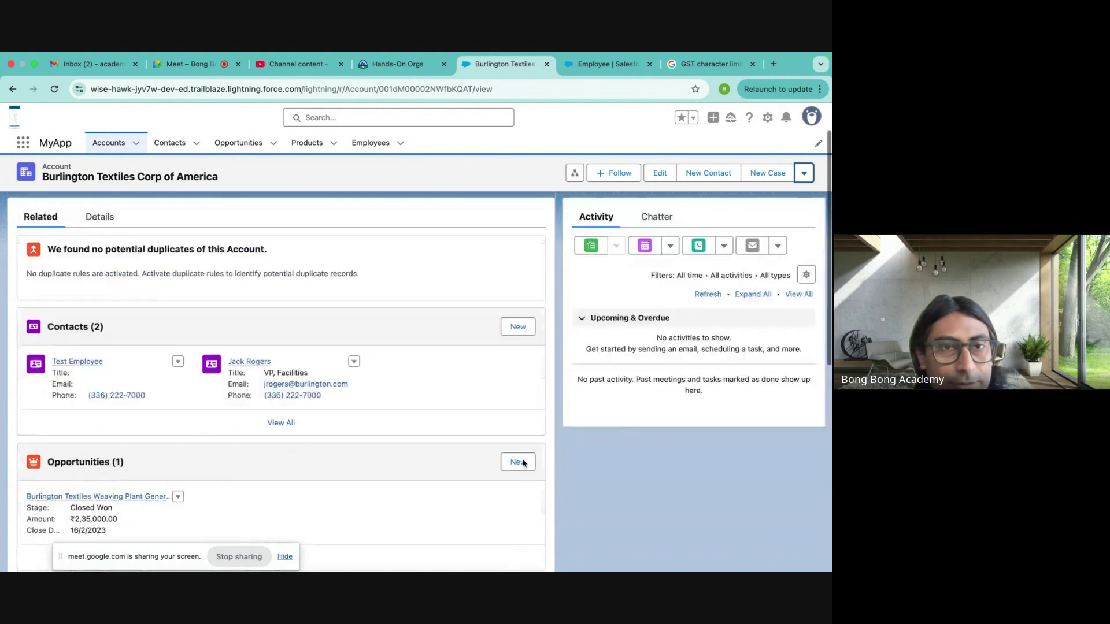
scroll(523, 463, "up", 2)
- Switch the Accounts list to the Active Accounts view
left_click(121, 152)
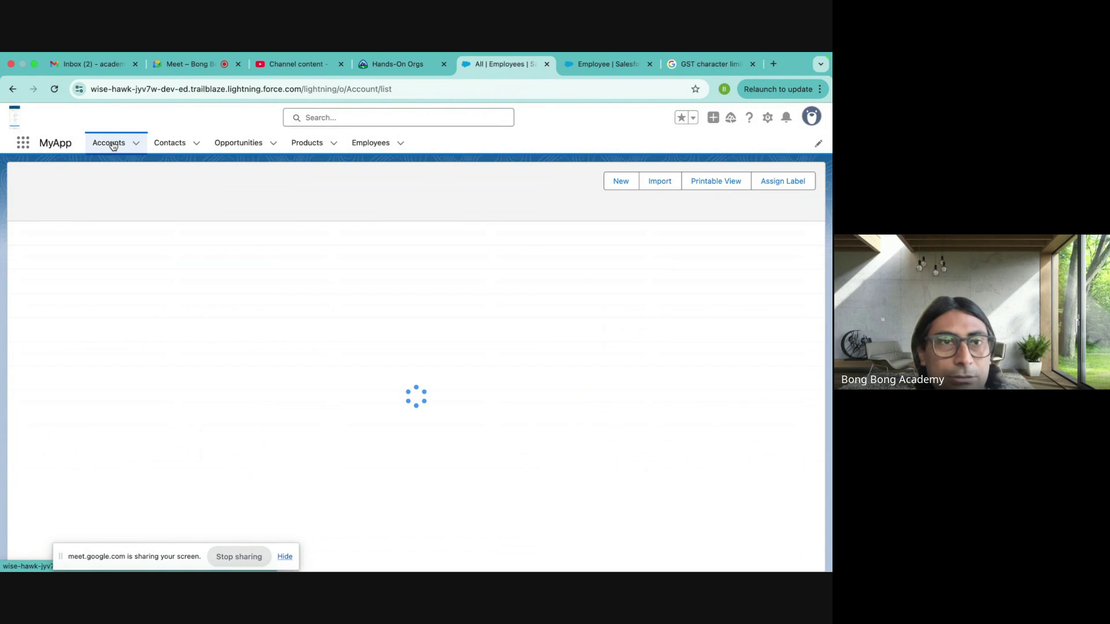
left_click(115, 198)
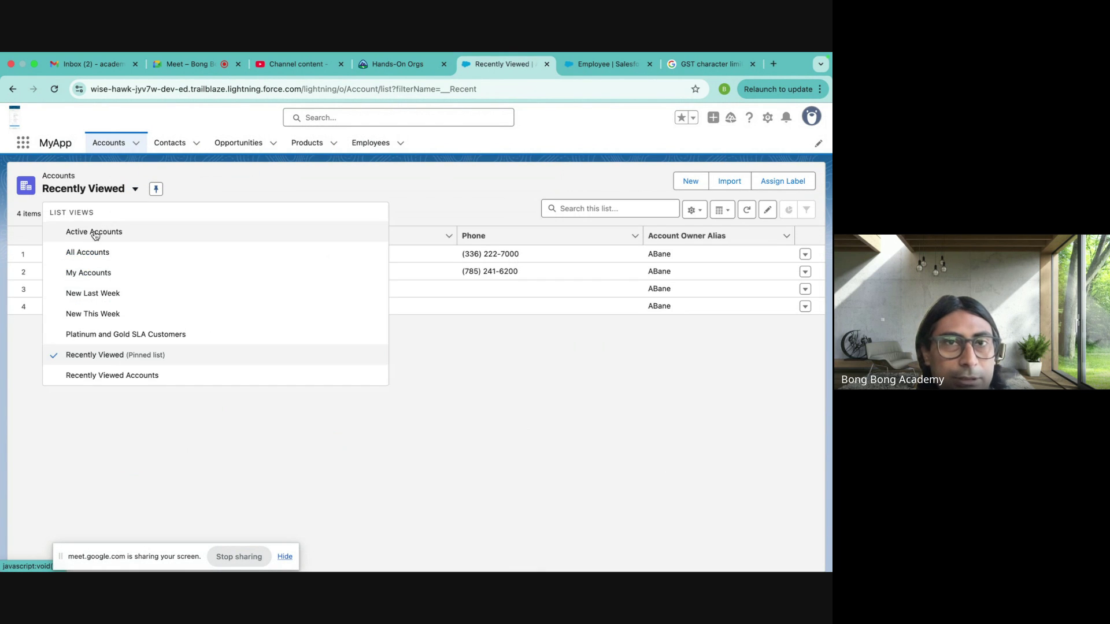
left_click(92, 232)
- In Object Manager, view the Contact object's Fields & Relationships
left_click(607, 64)
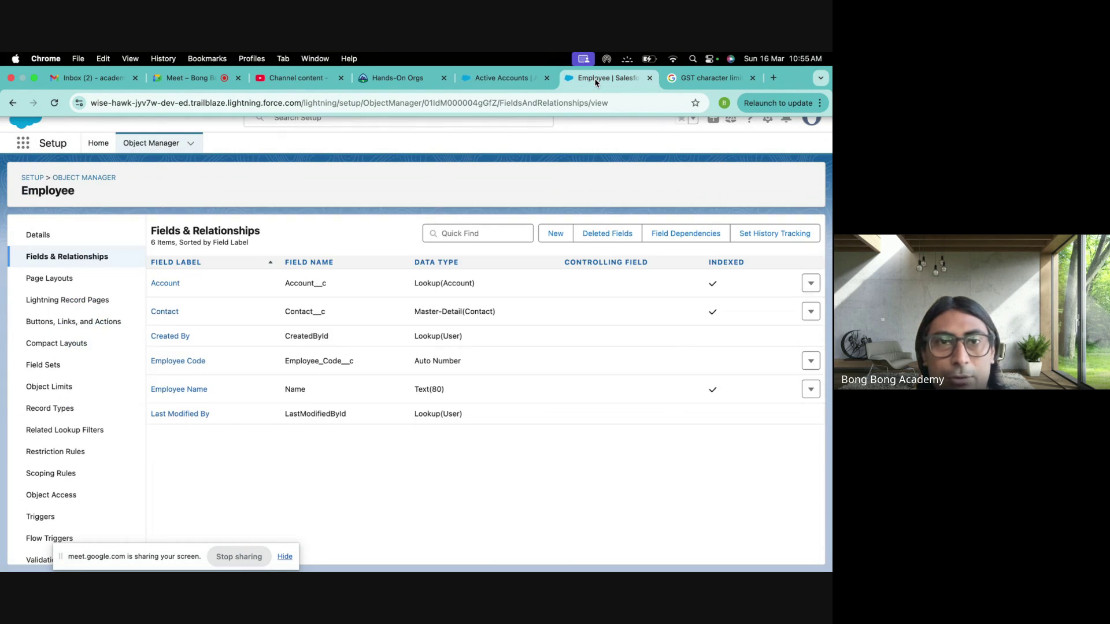
left_click(82, 178)
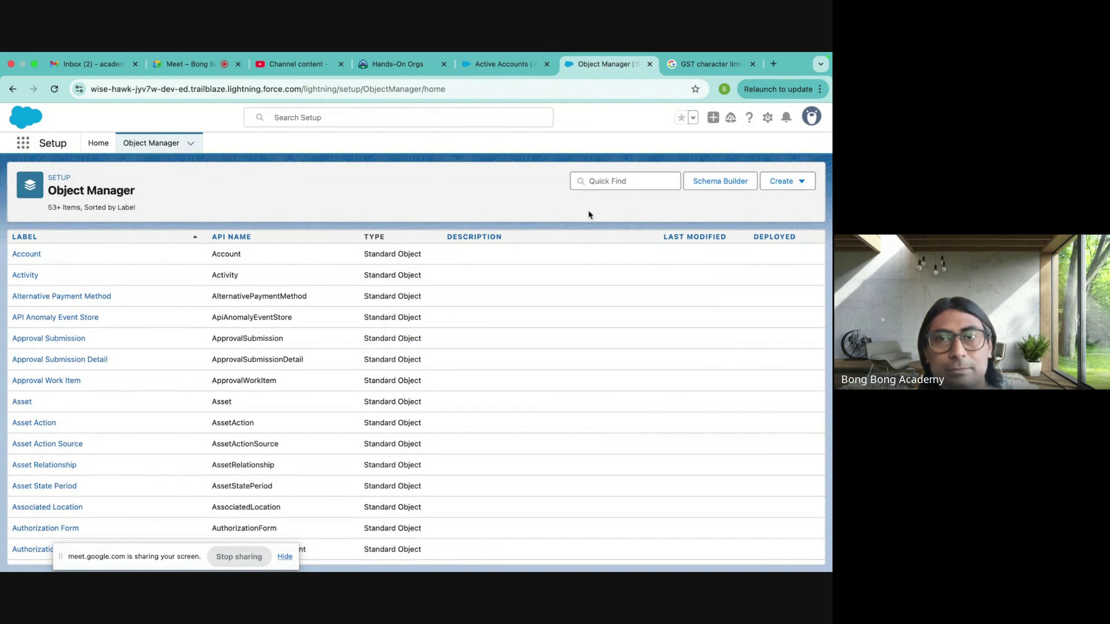
left_click(613, 181)
type("contact")
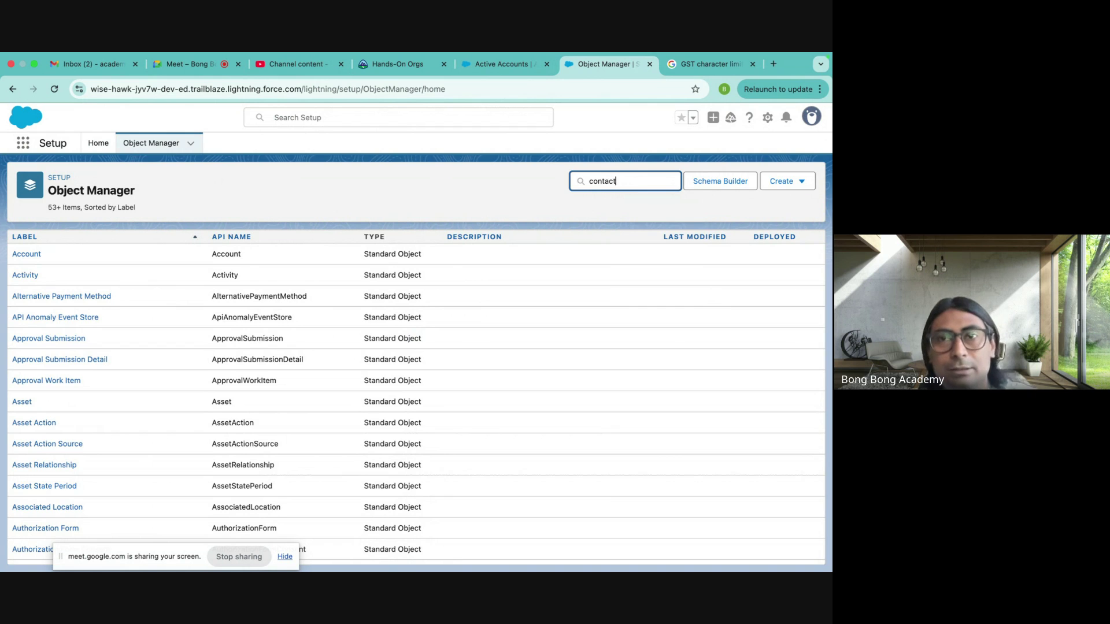
left_click(38, 254)
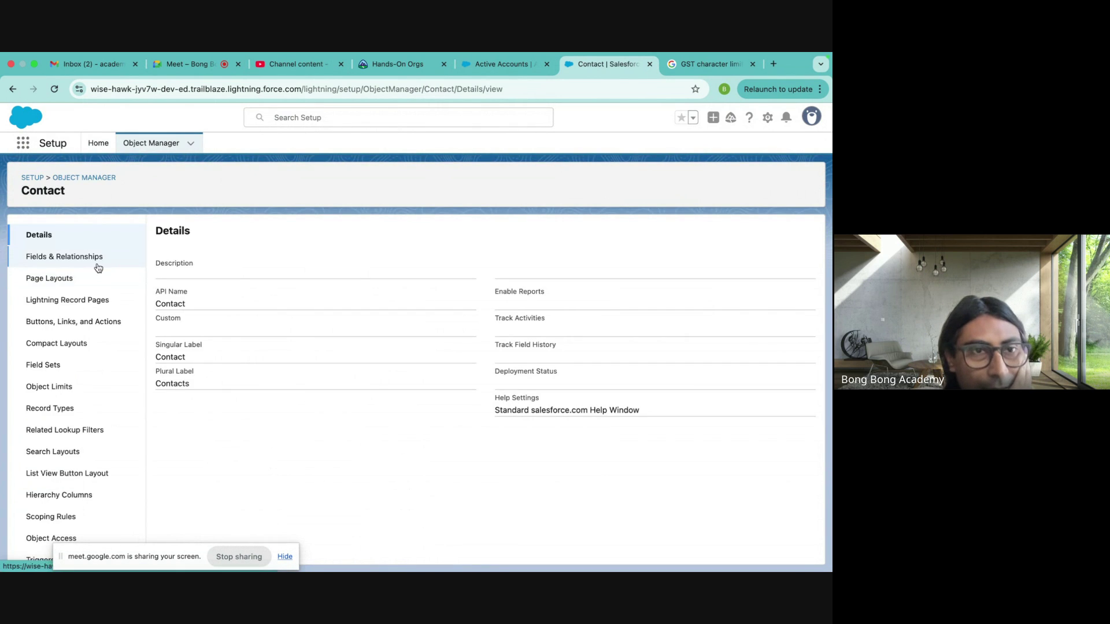
left_click(84, 256)
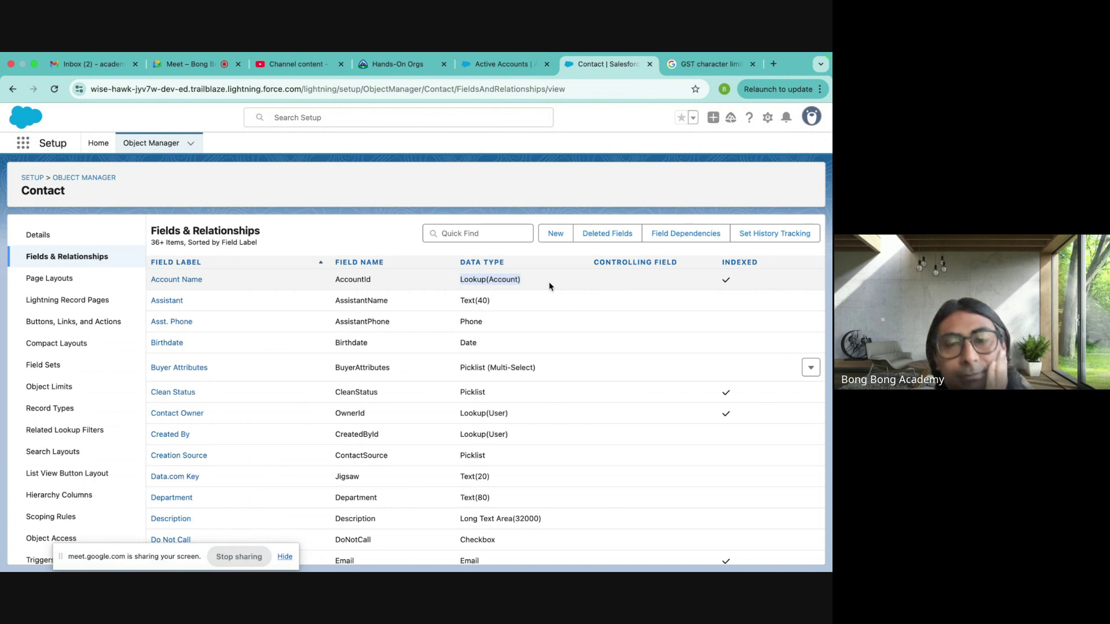
- View the Opportunity object's Fields & Relationships to compare its Account Name lookup
left_click(84, 178)
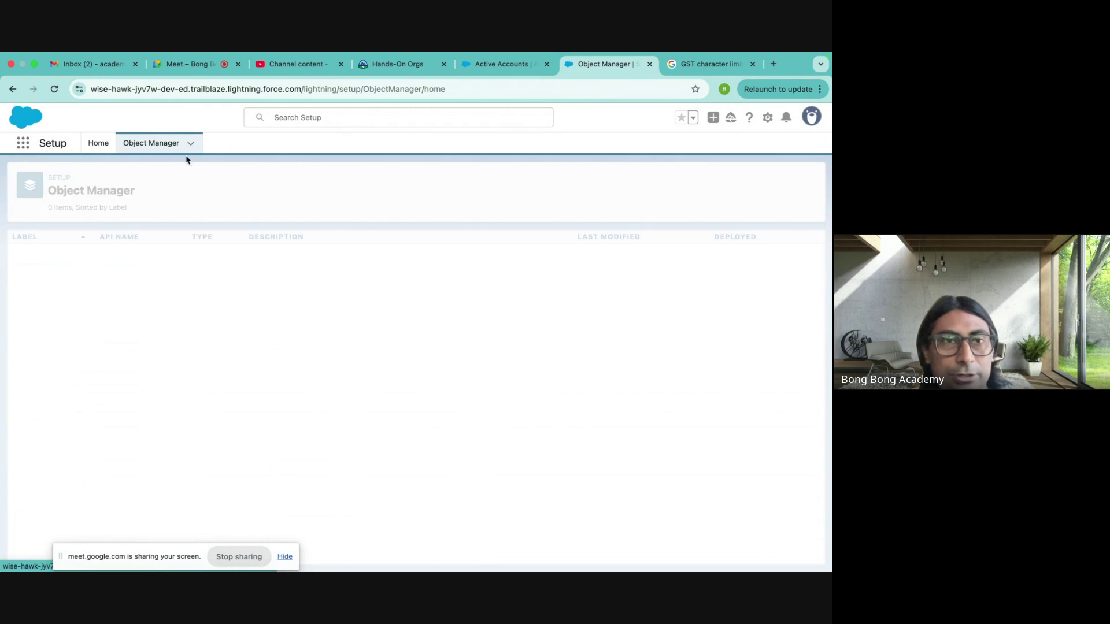
left_click(609, 182)
type("opp")
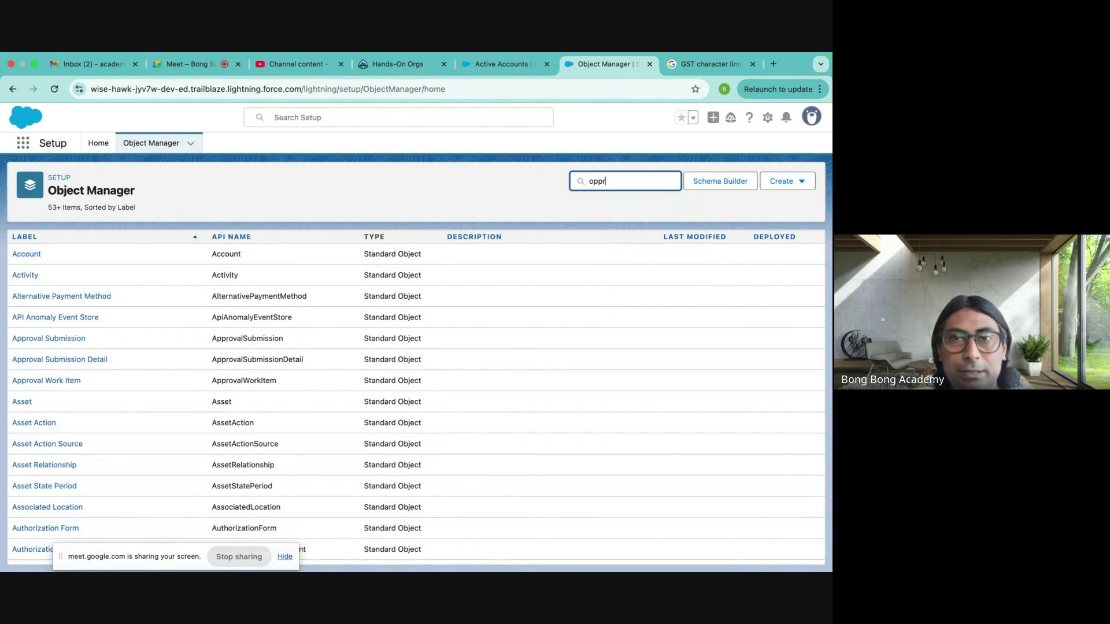
type("or")
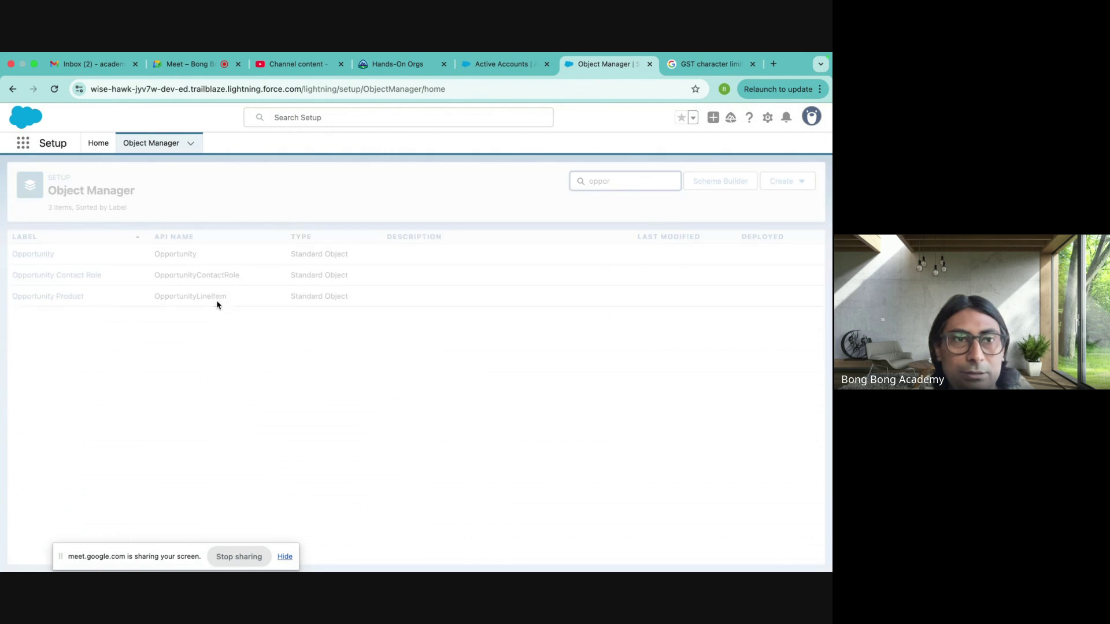
left_click(33, 255)
left_click(74, 256)
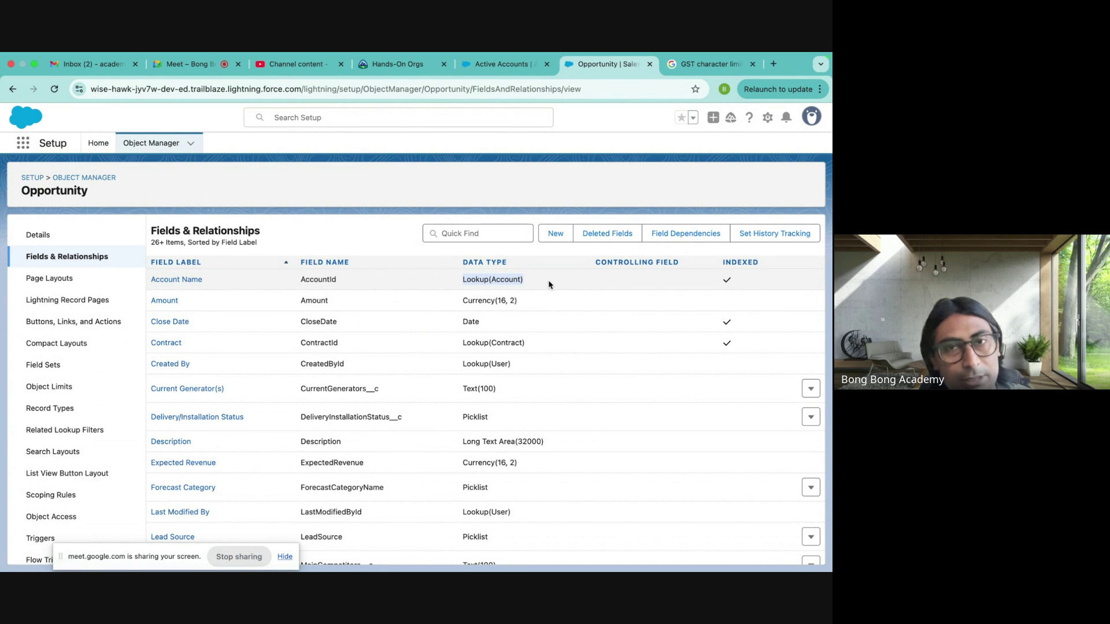
left_click(502, 64)
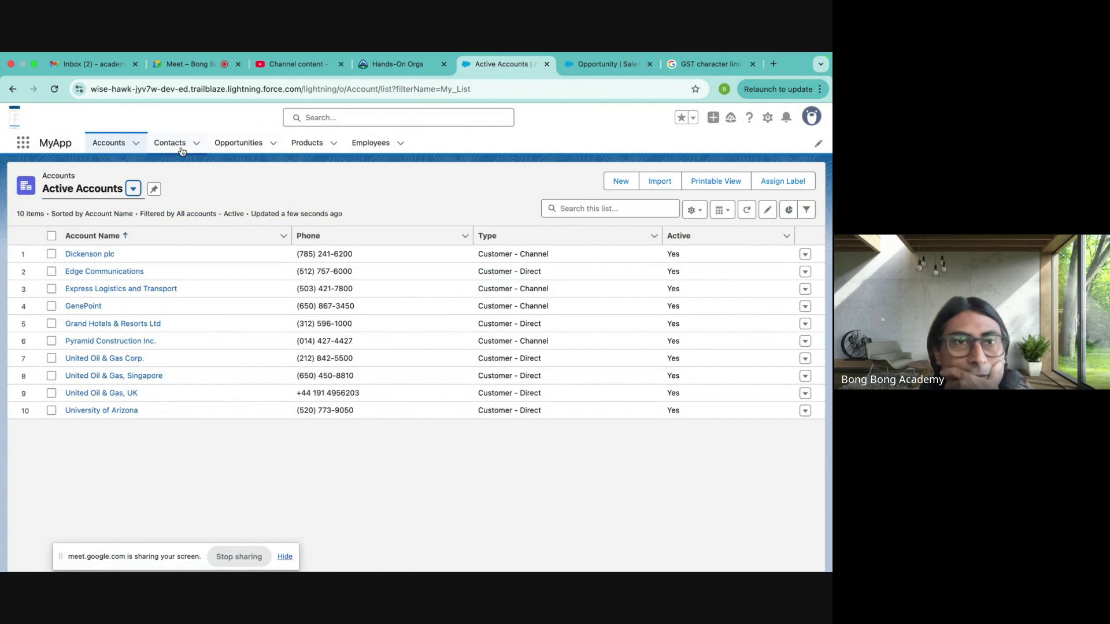
- Open the Test Employee contact and view its Burlington Textiles Corp of America account
left_click(181, 150)
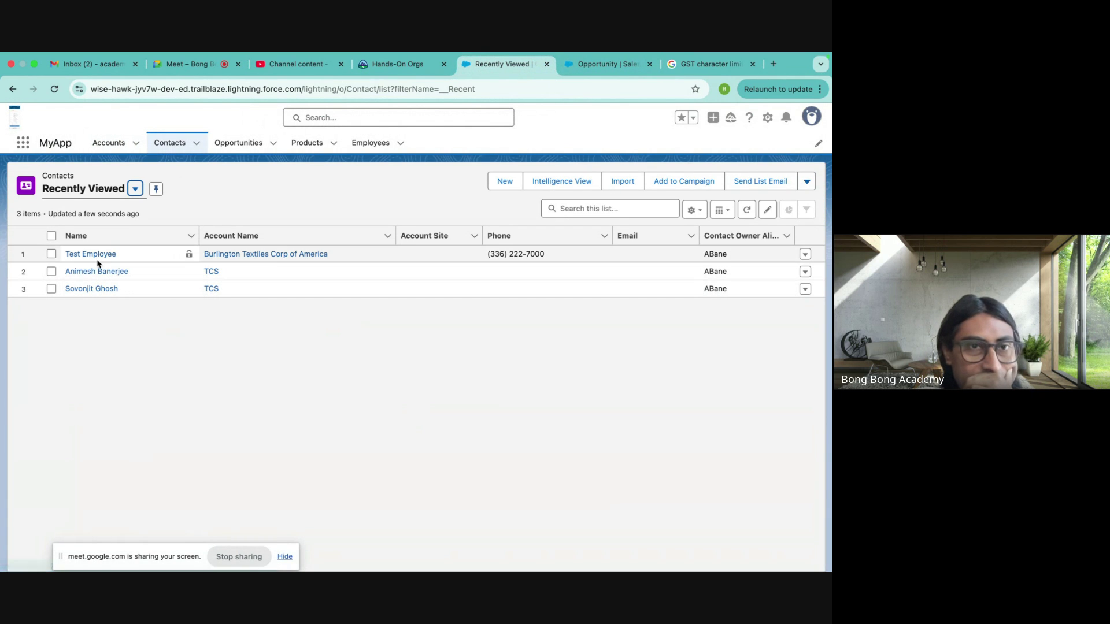
left_click(93, 254)
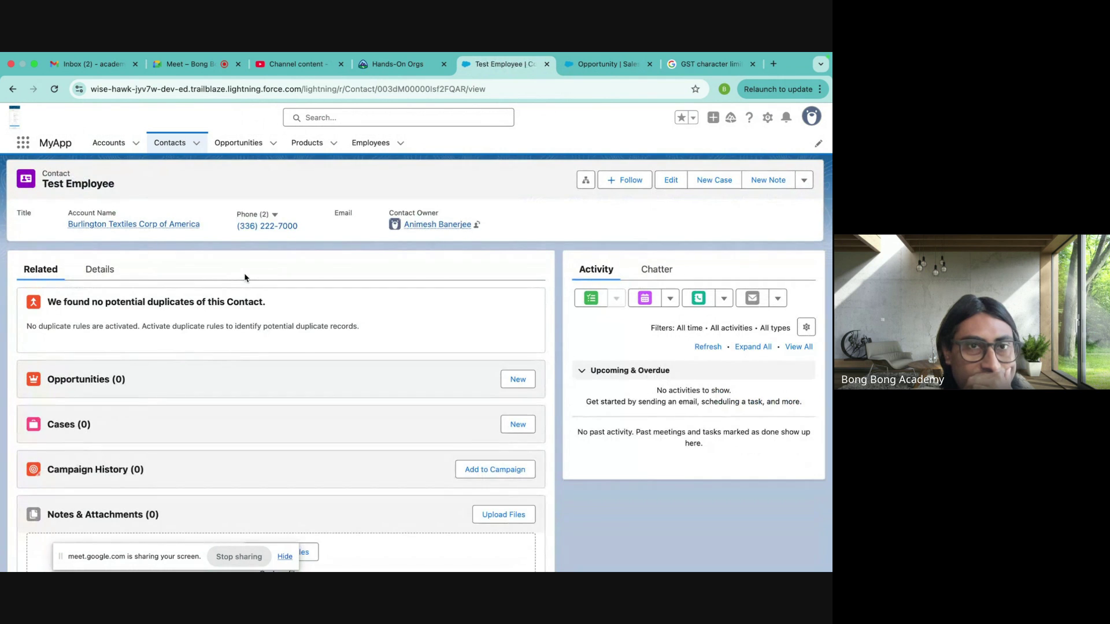
left_click(166, 225)
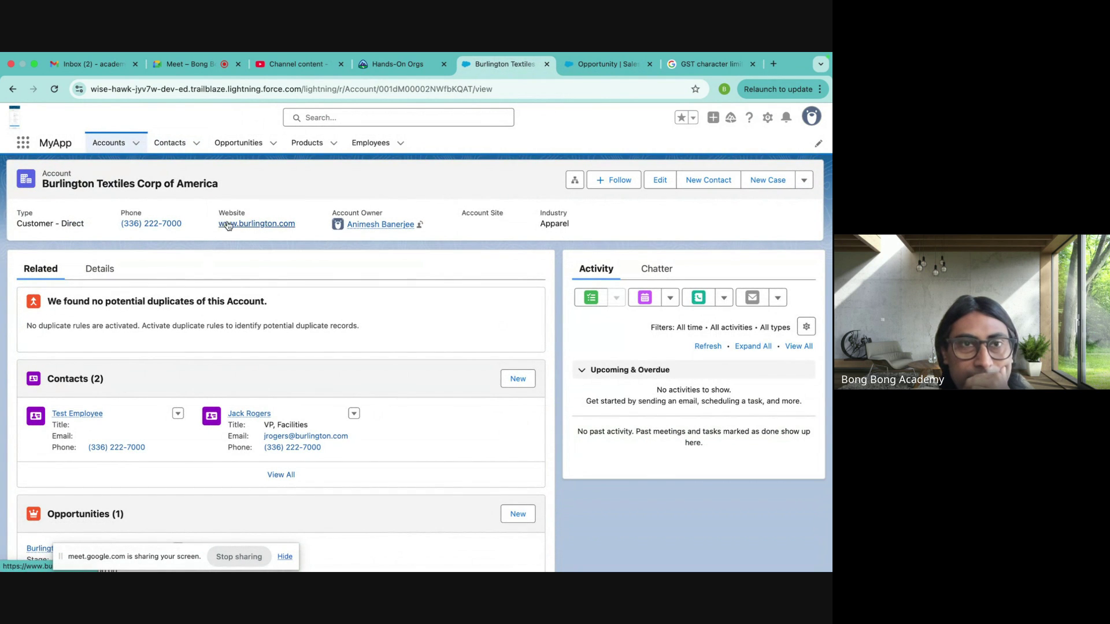
left_click(170, 144)
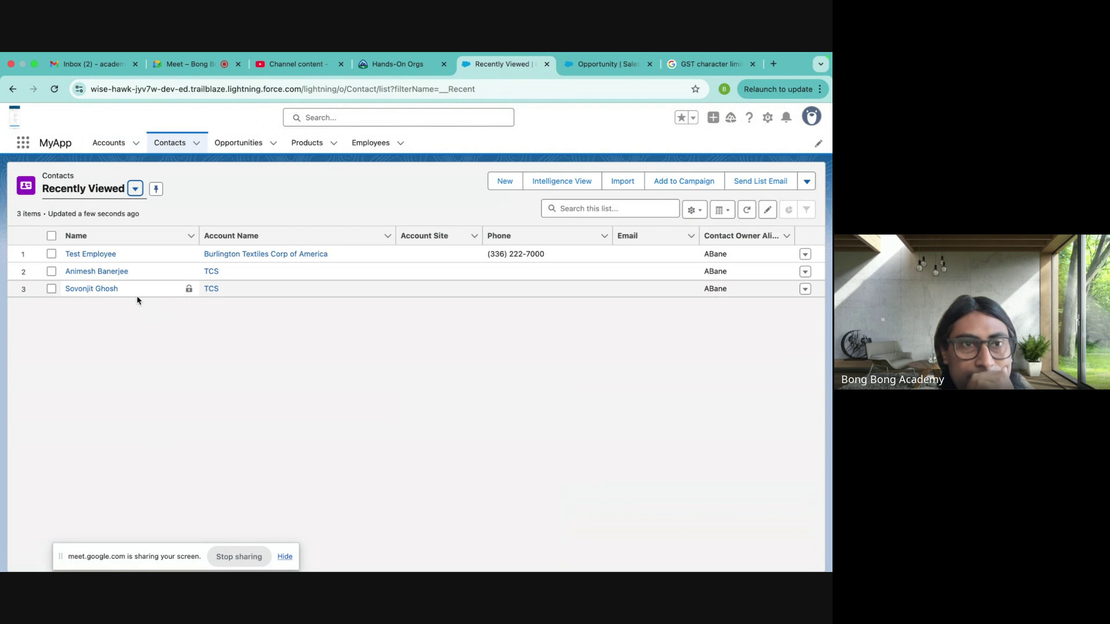
- From Test Employee's Employees related list, start deleting test3 but cancel the dialog
left_click(92, 255)
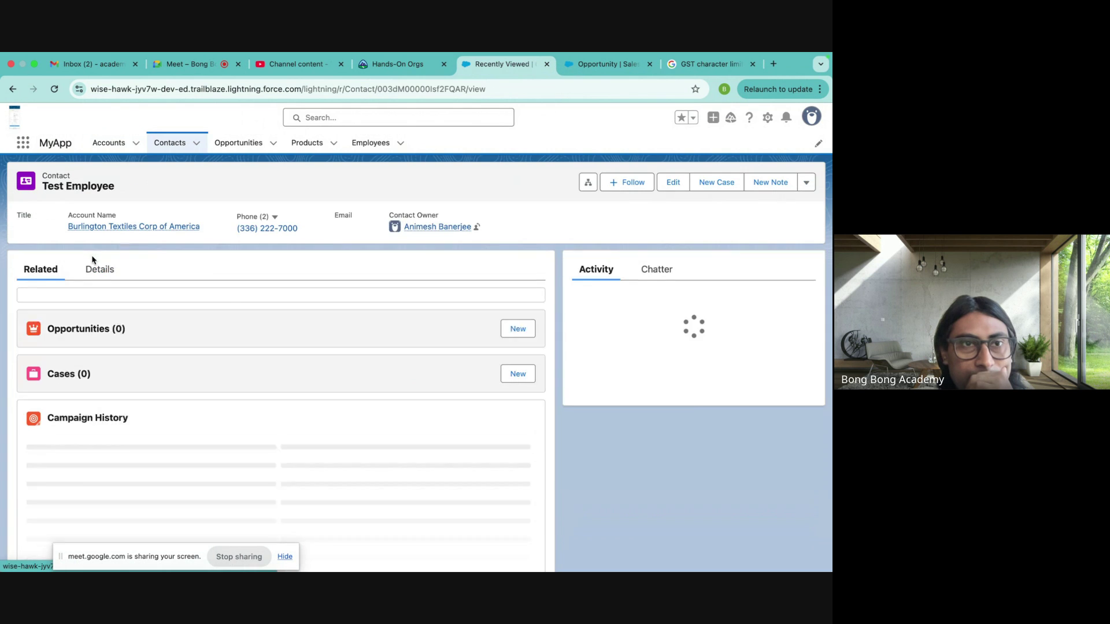
scroll(243, 423, "down", 5)
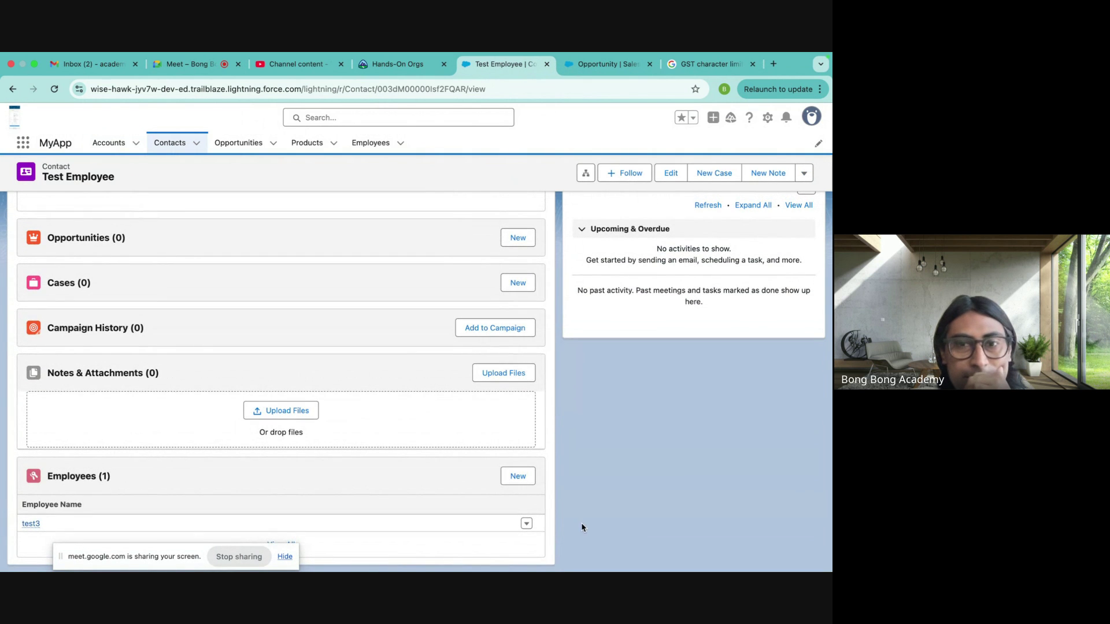
left_click(526, 524)
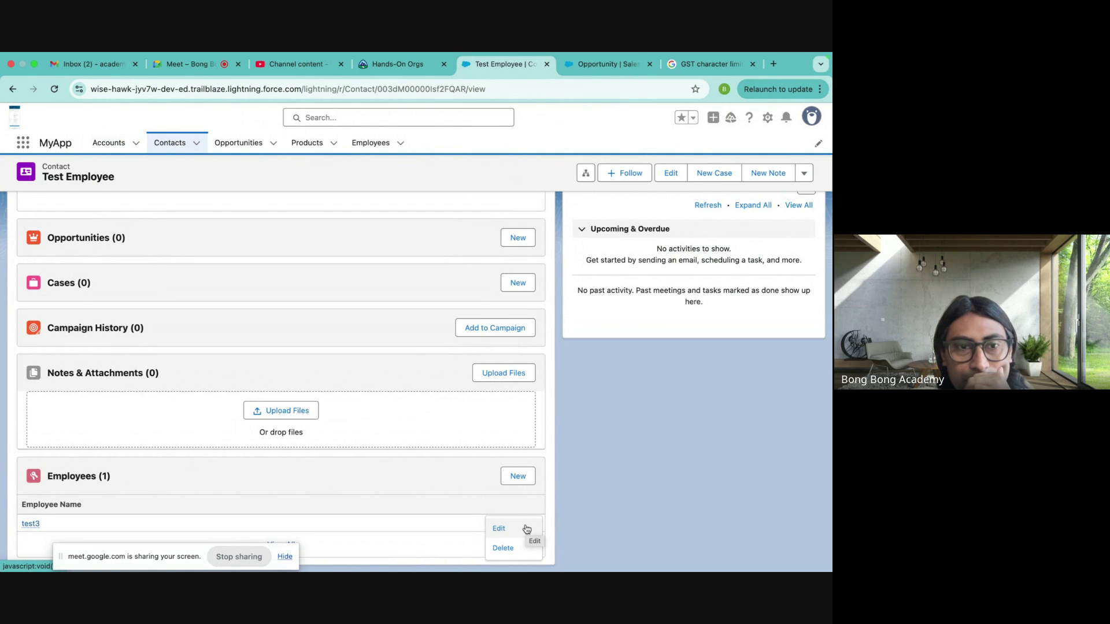
left_click(502, 547)
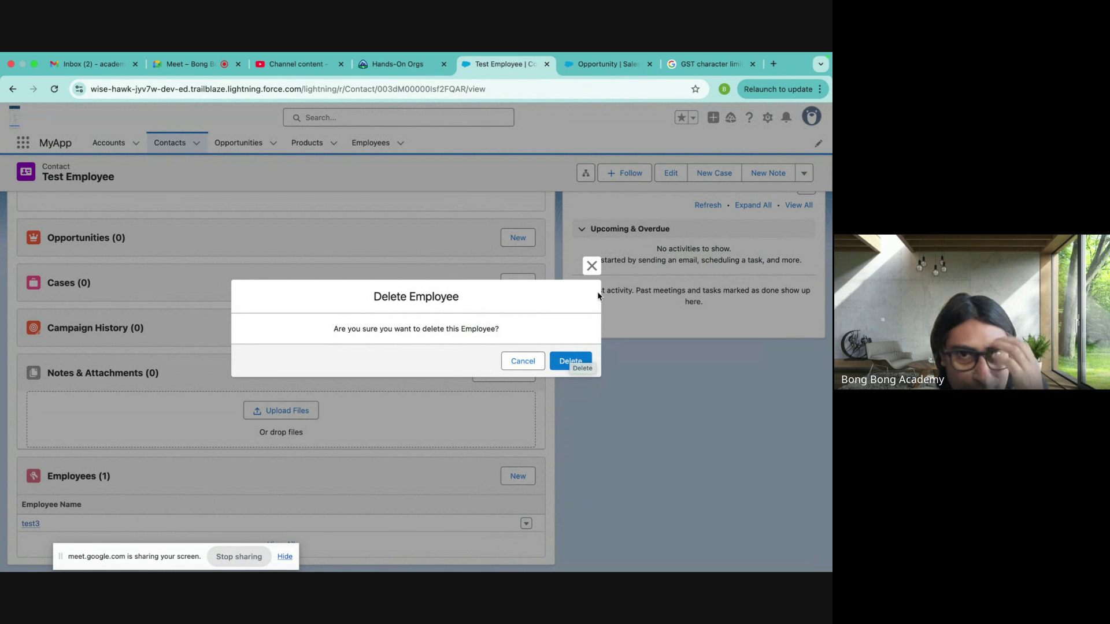
left_click(592, 267)
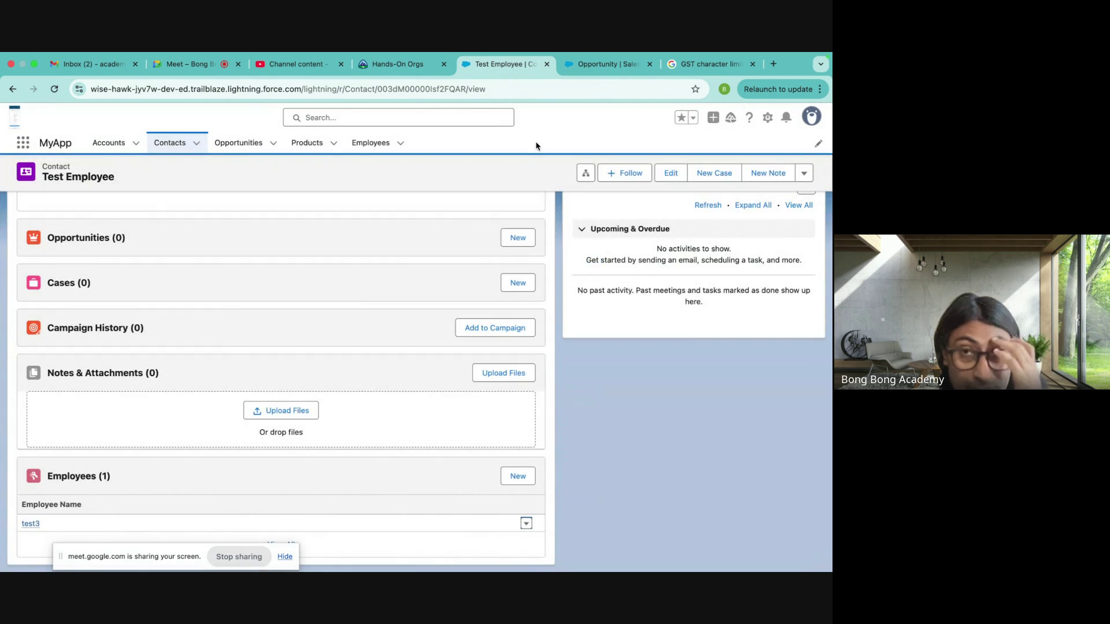
left_click(598, 64)
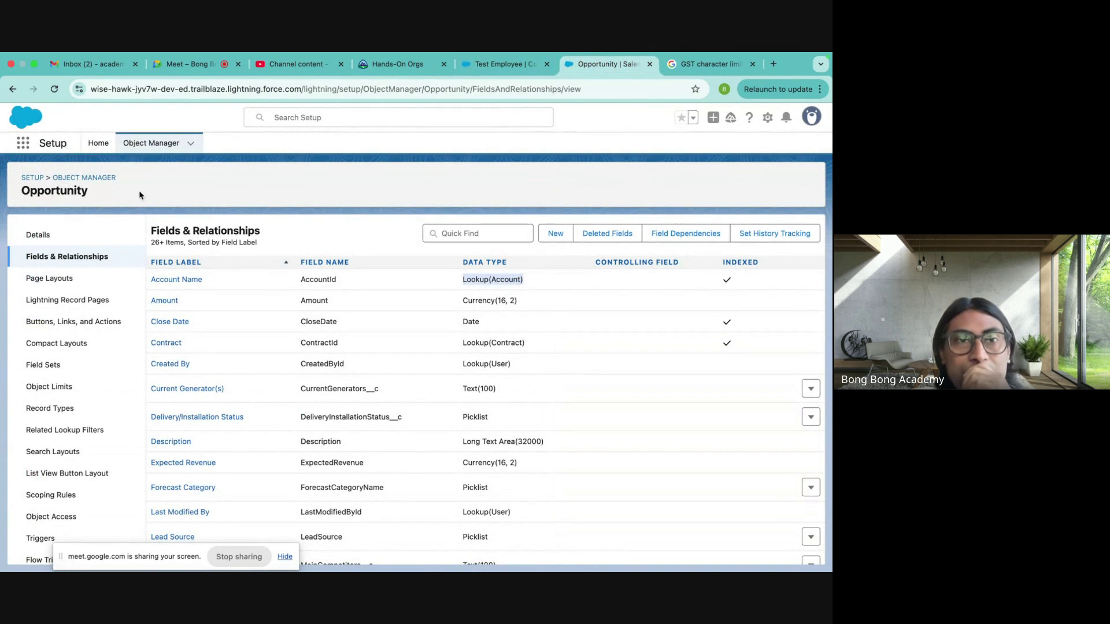
- Open the Employee object's Fields & Relationships and start, then cancel, deleting the Account field
left_click(107, 179)
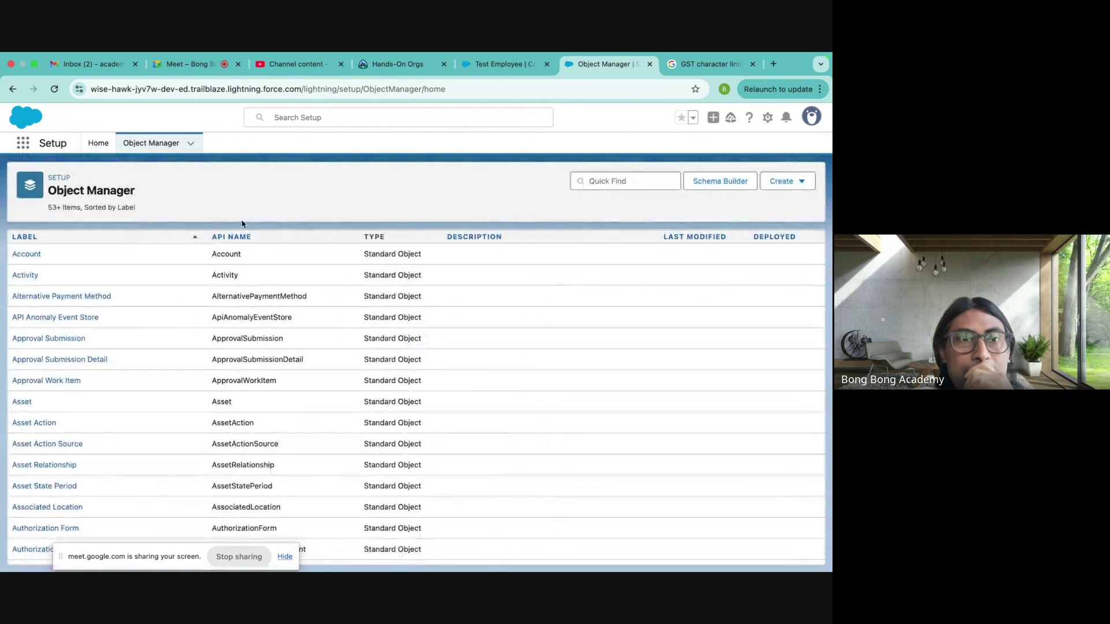
left_click(624, 181)
type("empl")
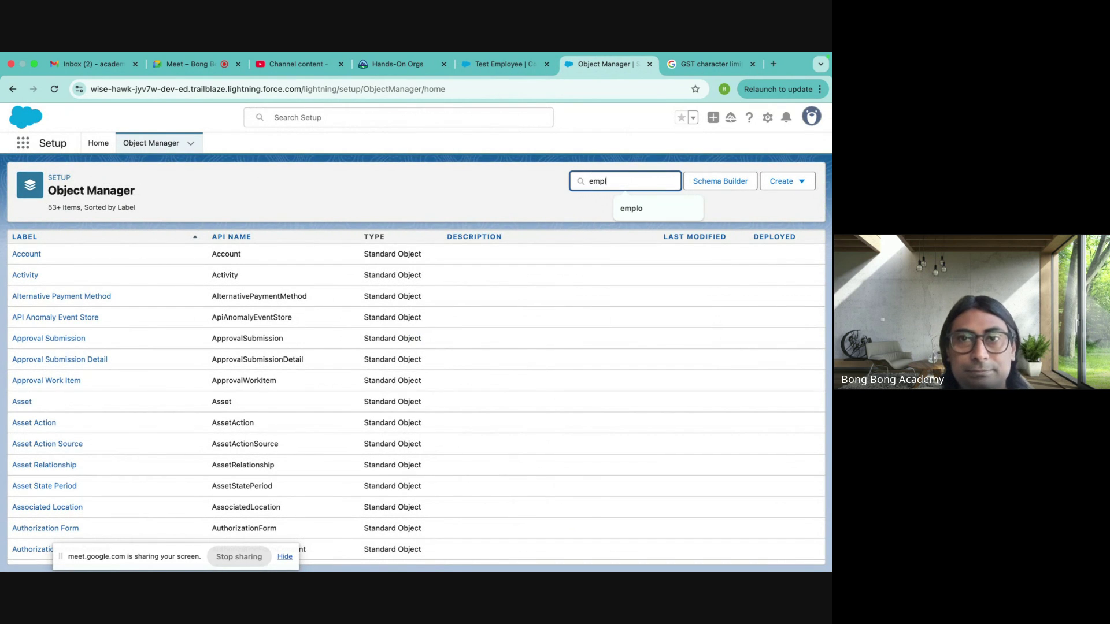
left_click(23, 254)
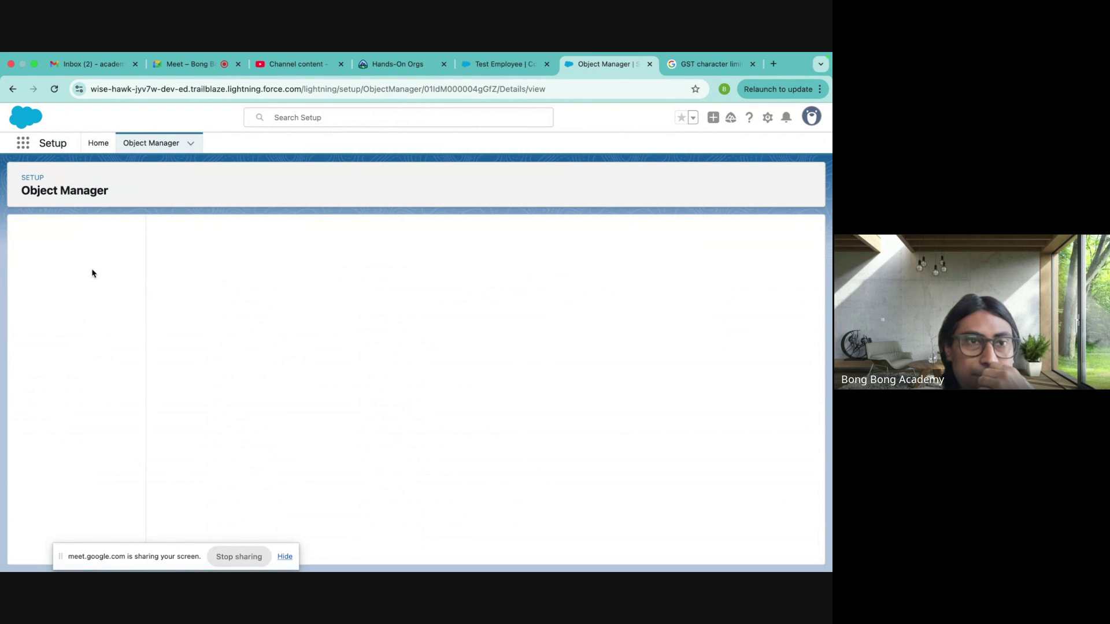
left_click(77, 259)
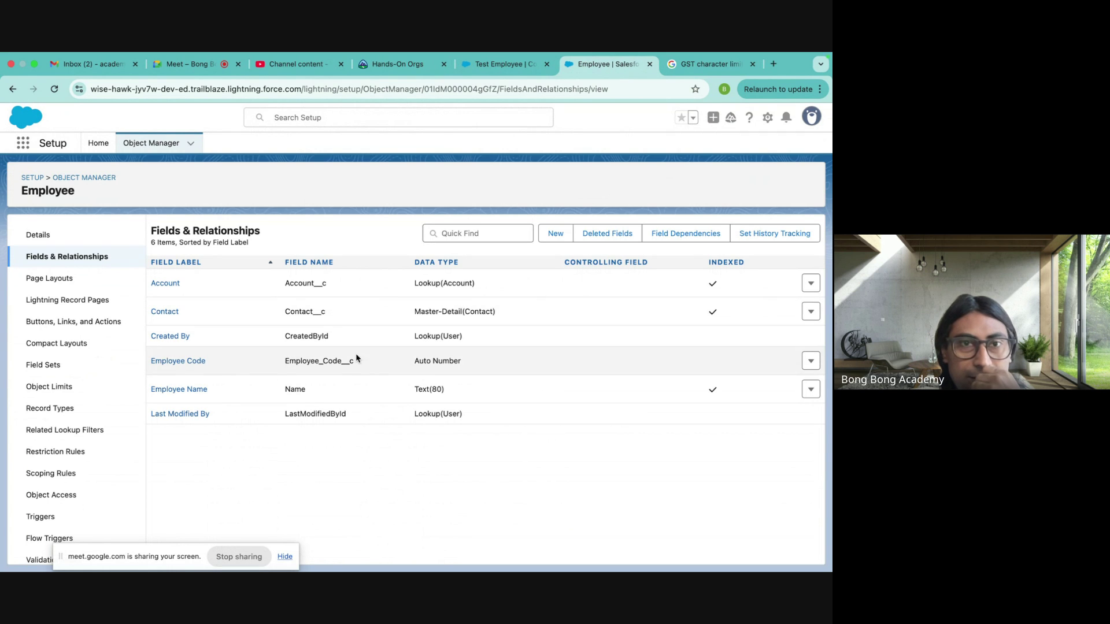
left_click(811, 284)
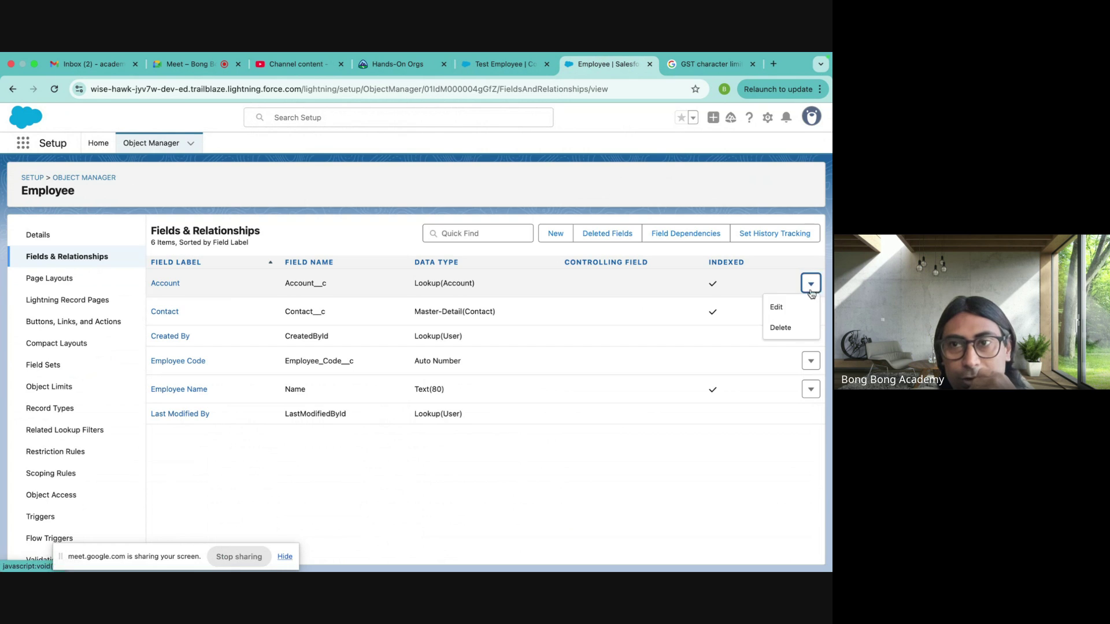
left_click(771, 327)
left_click(592, 206)
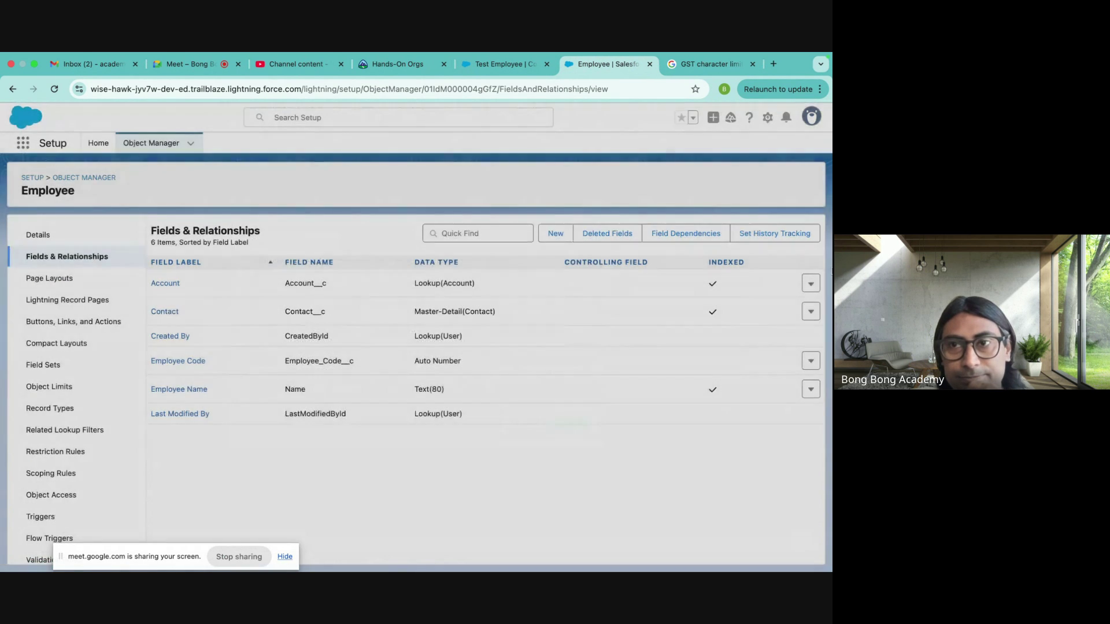
- Edit the Account lookup field and untick Required so it becomes optional
left_click(811, 284)
left_click(769, 309)
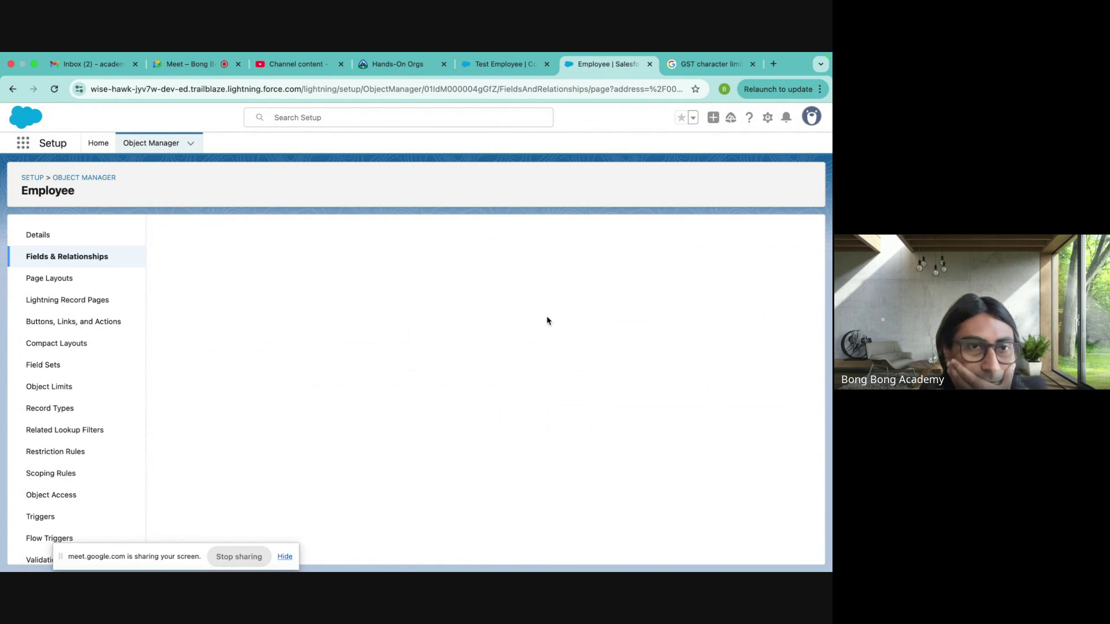
scroll(499, 354, "down", 5)
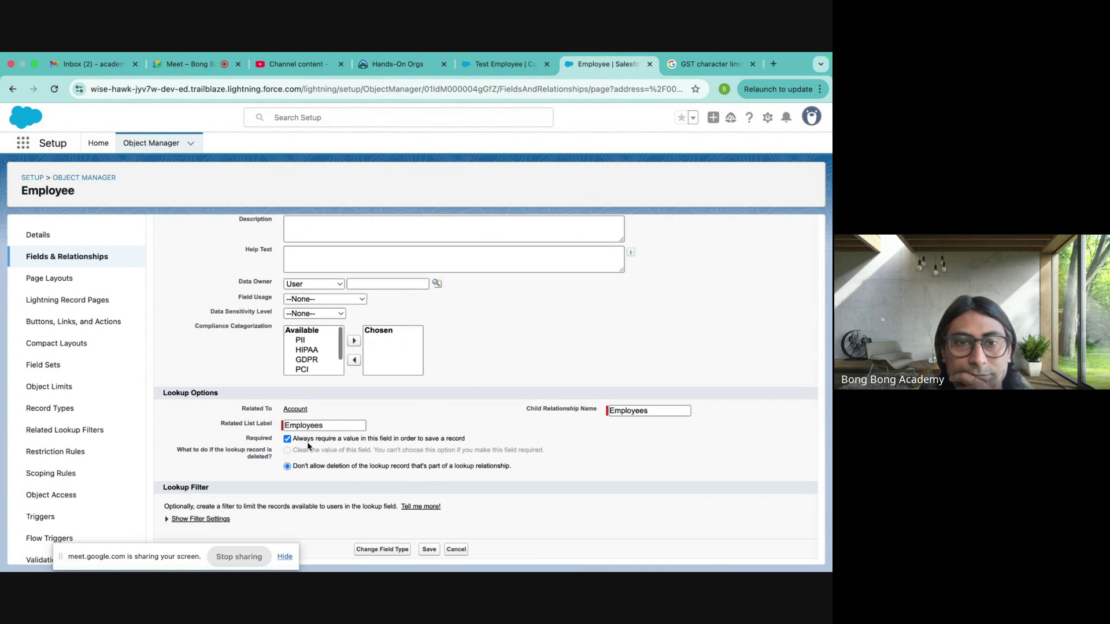
left_click(288, 439)
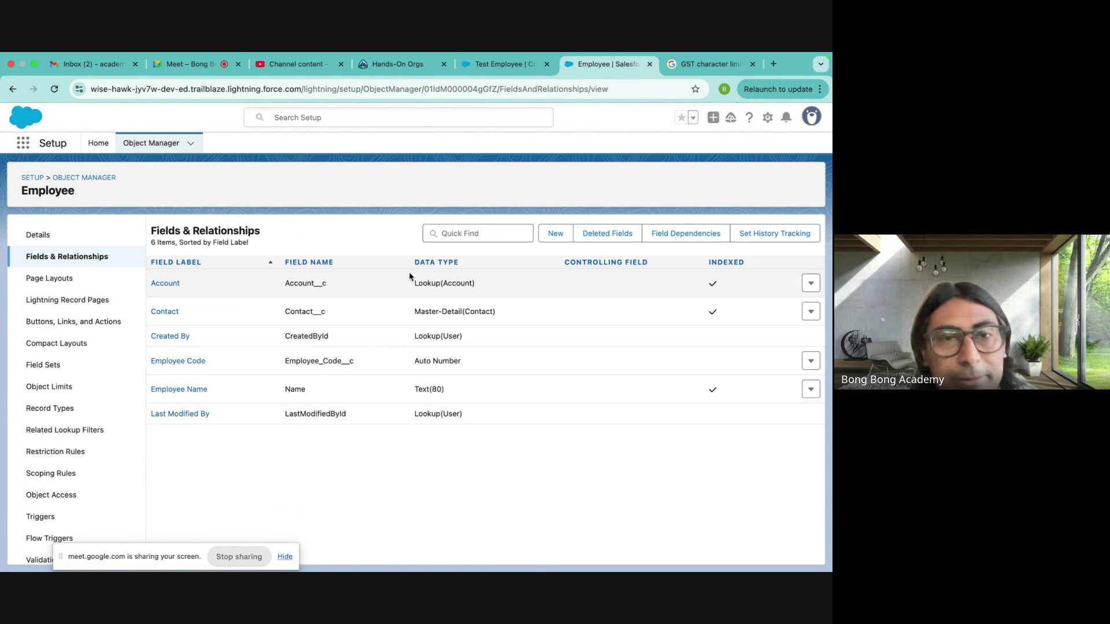
left_click(497, 65)
- Open Burlington Textiles Corp of America, check the Employees list views, and reopen the account
scroll(318, 285, "up", 5)
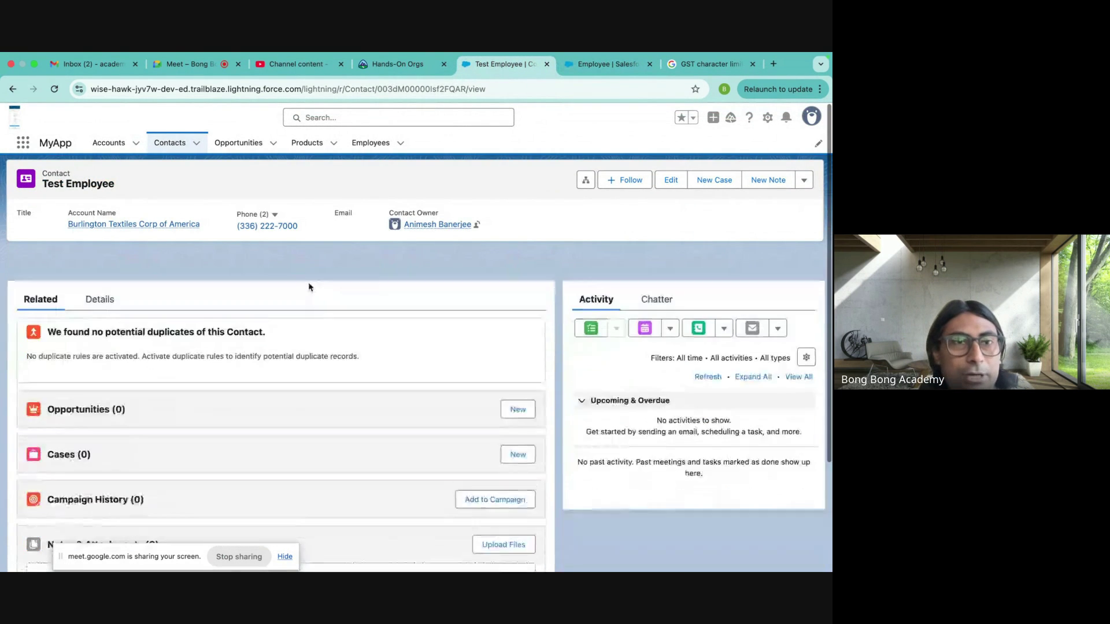
left_click(109, 143)
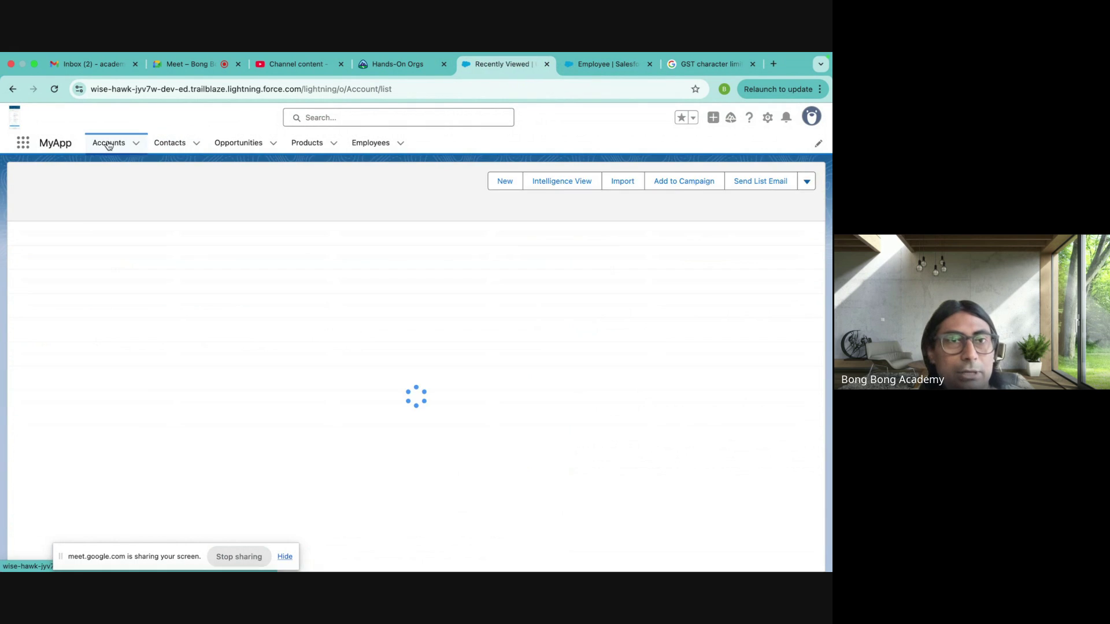
left_click(104, 253)
scroll(199, 359, "down", 10)
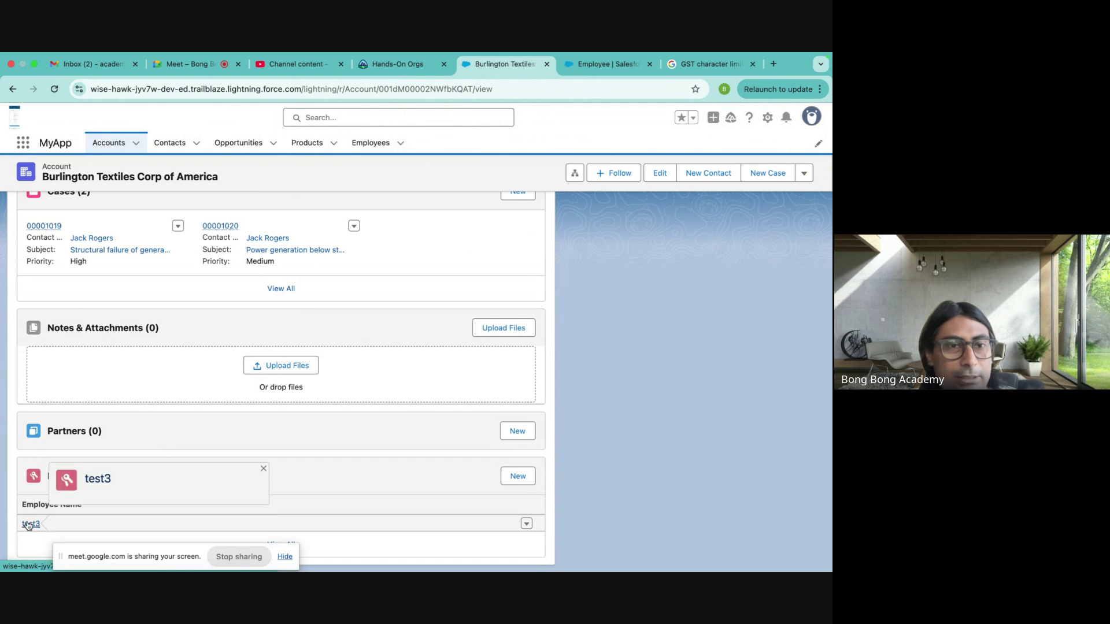
left_click(371, 143)
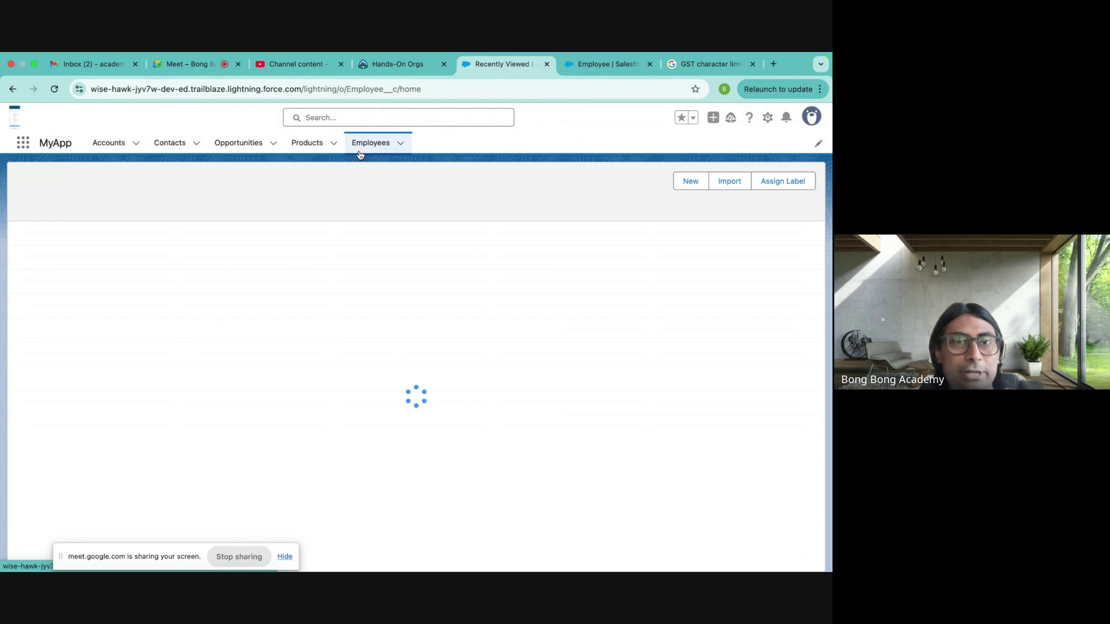
left_click(66, 190)
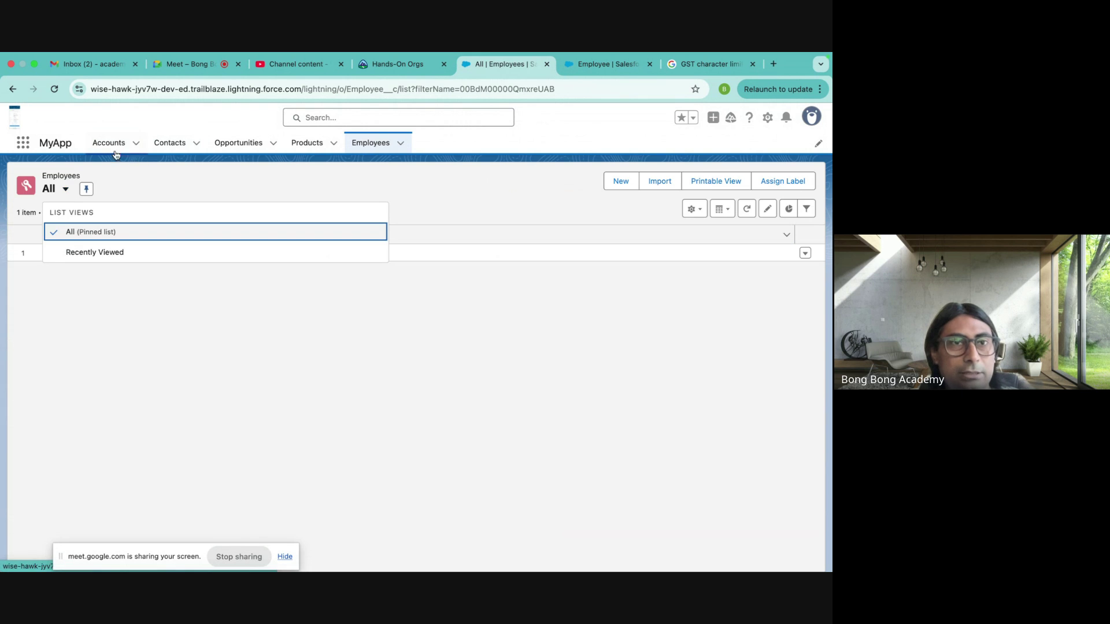
left_click(108, 143)
left_click(168, 254)
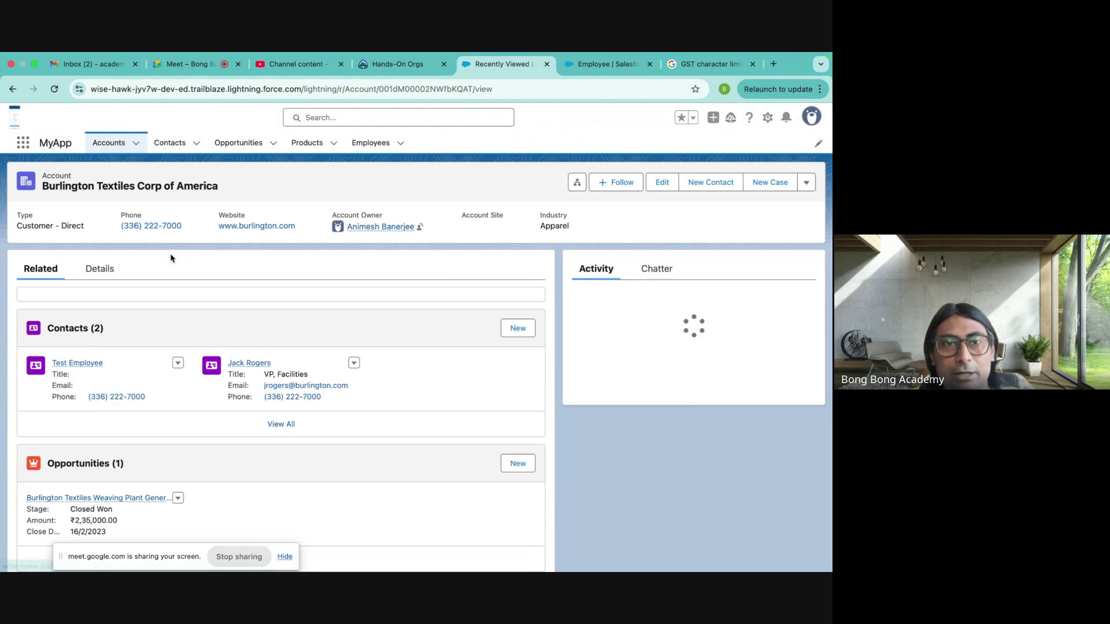
- Attempt the account deletion and dismiss the error citing its cases and closed-won opportunity
left_click(802, 183)
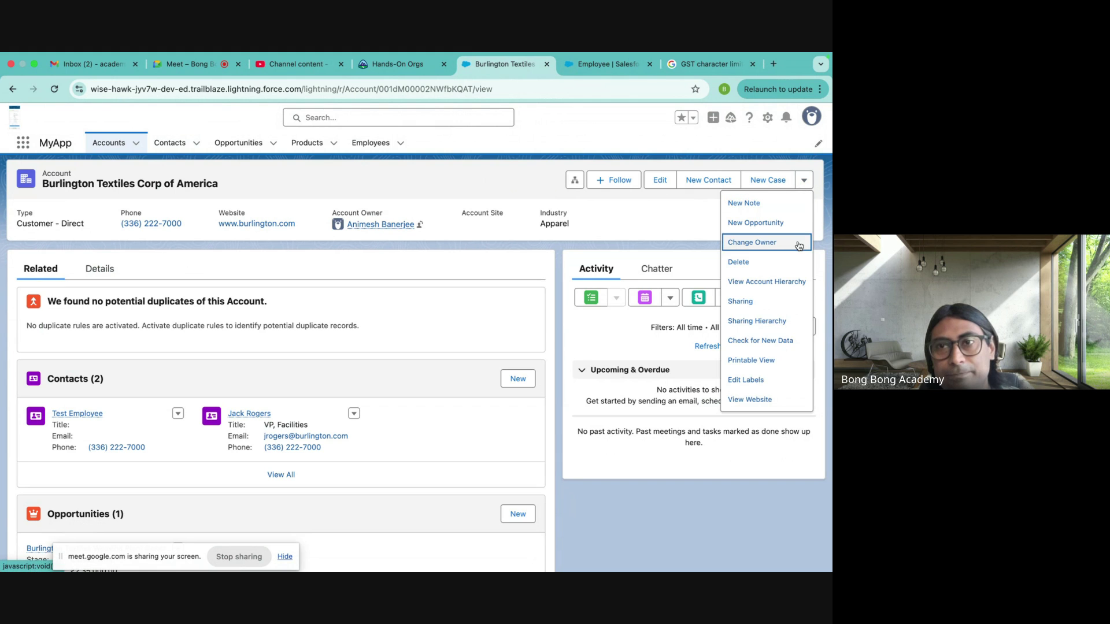
left_click(769, 263)
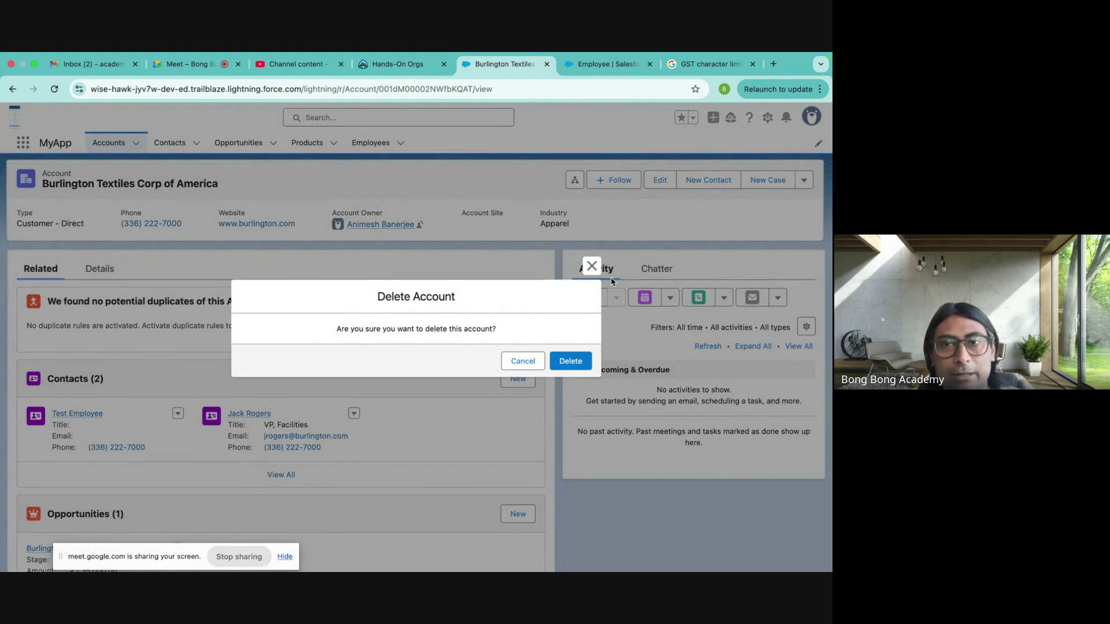
left_click(590, 267)
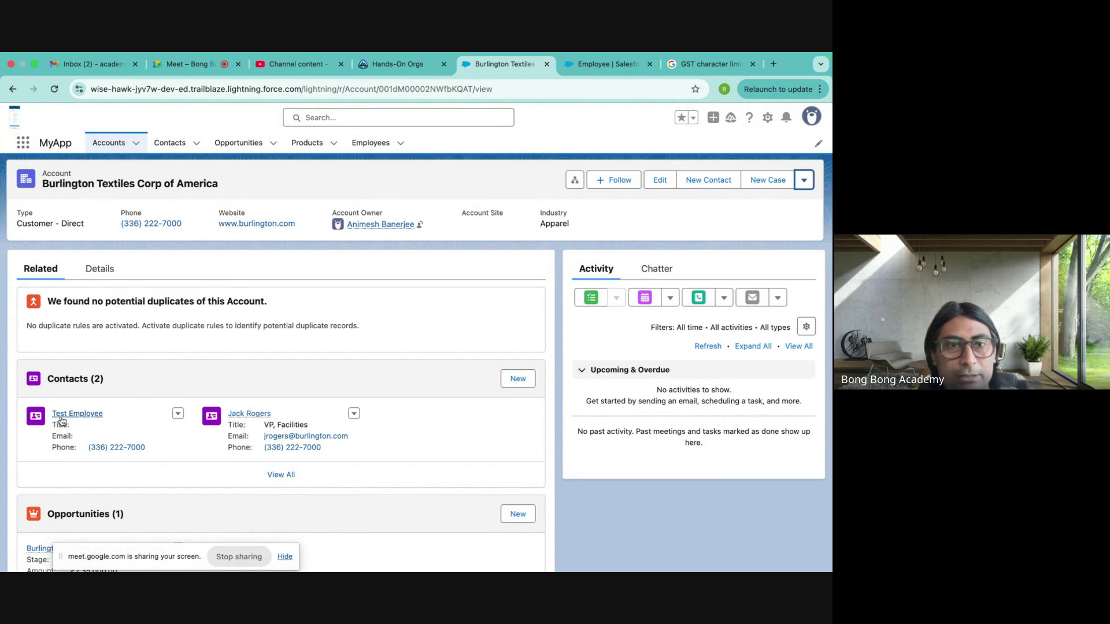
left_click(804, 181)
left_click(743, 265)
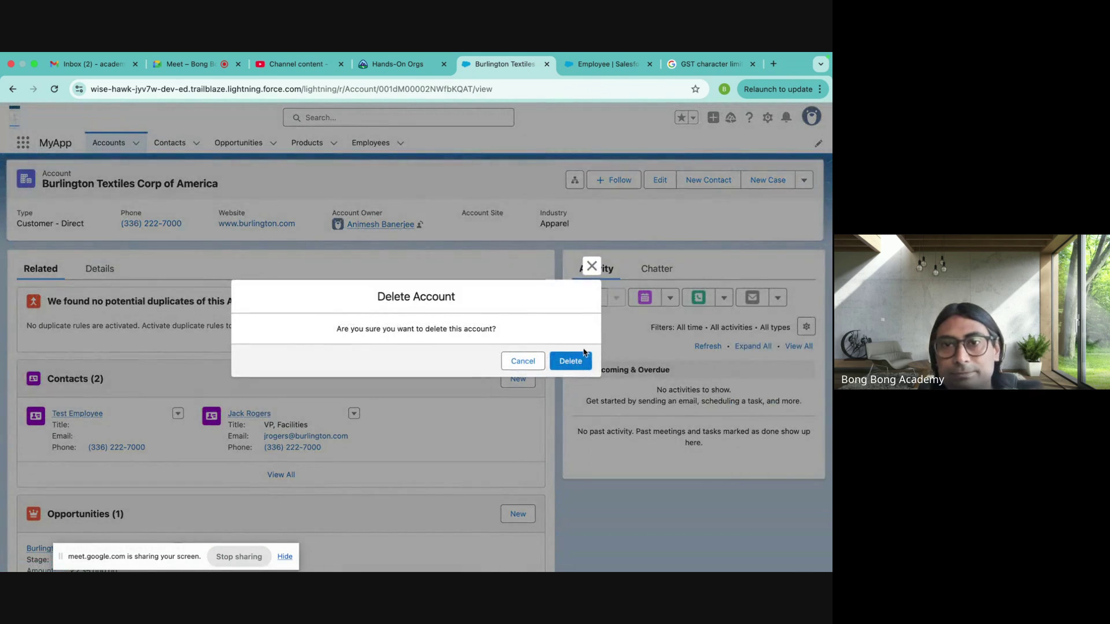
left_click(582, 354)
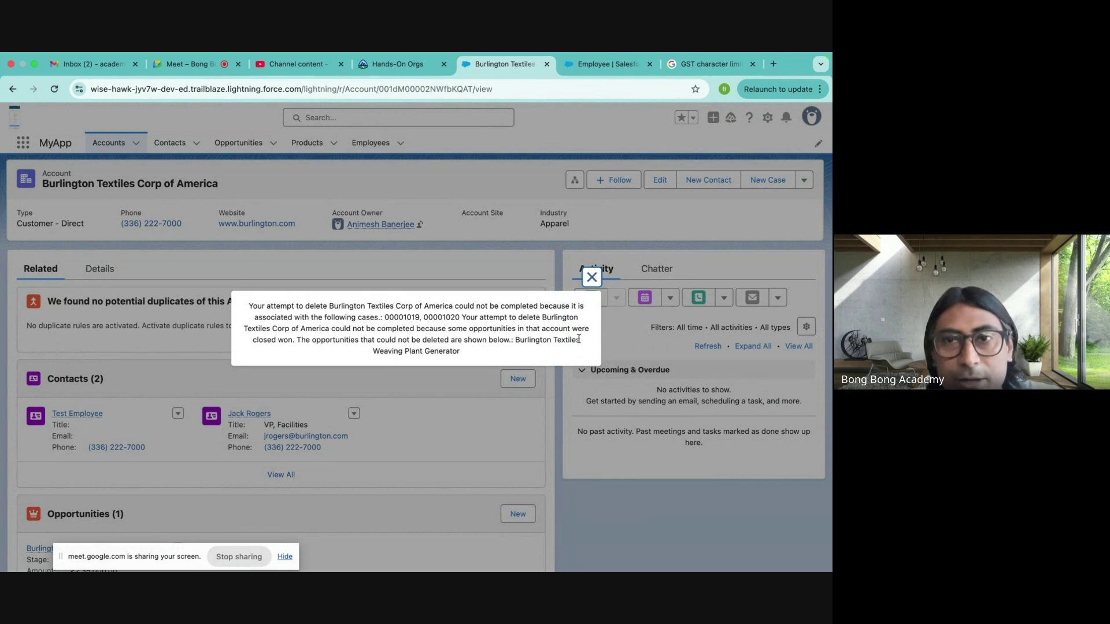
left_click(591, 279)
scroll(301, 464, "down", 5)
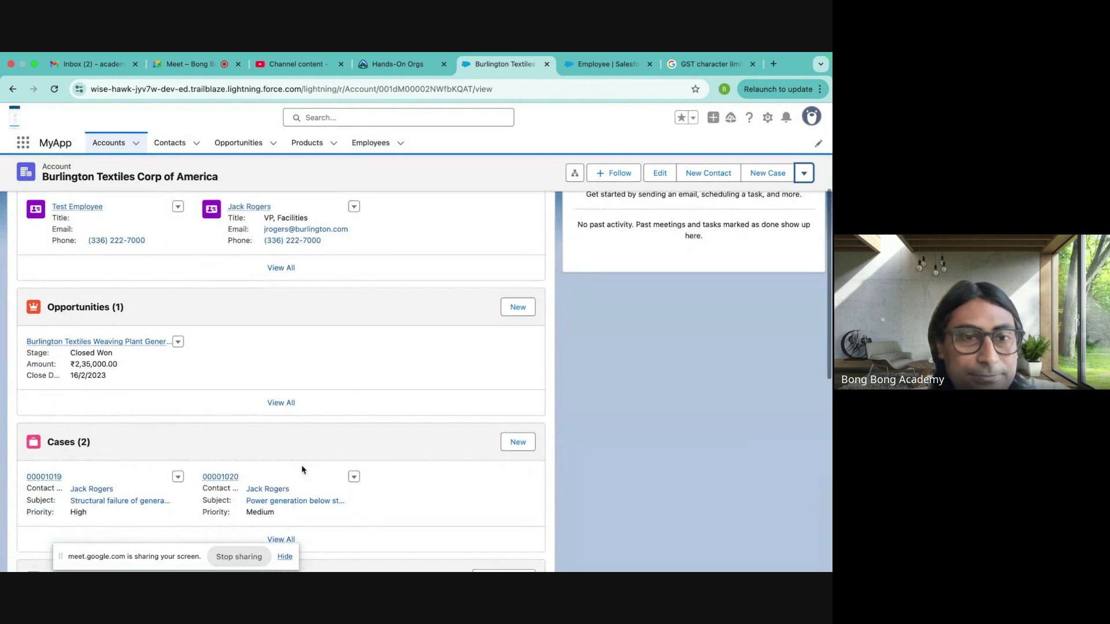
scroll(300, 465, "down", 2)
scroll(302, 470, "up", 7)
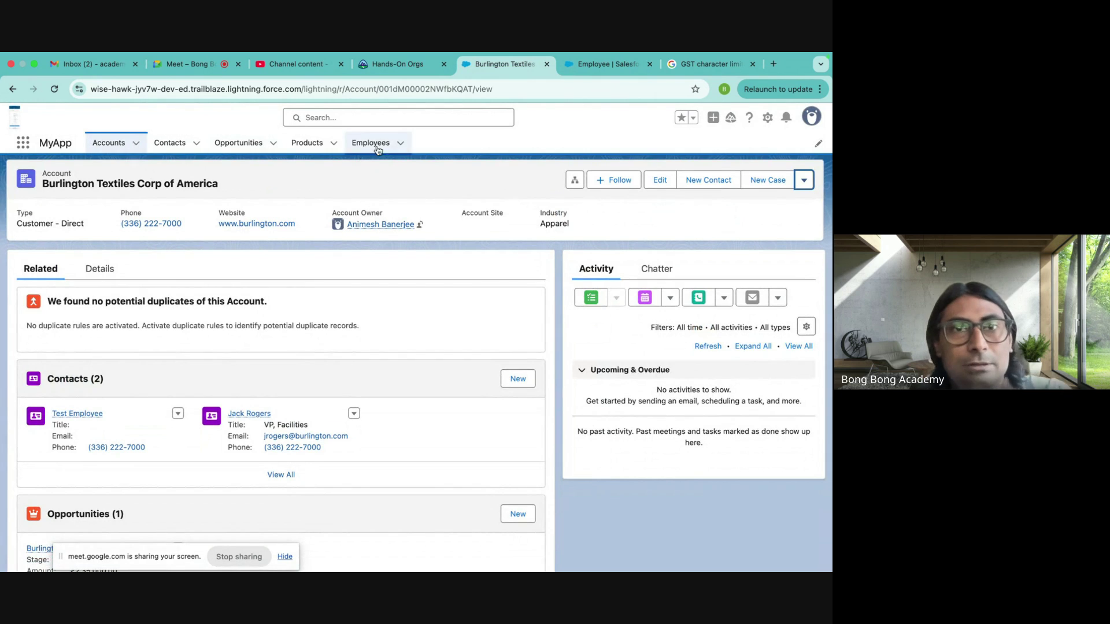
left_click(105, 151)
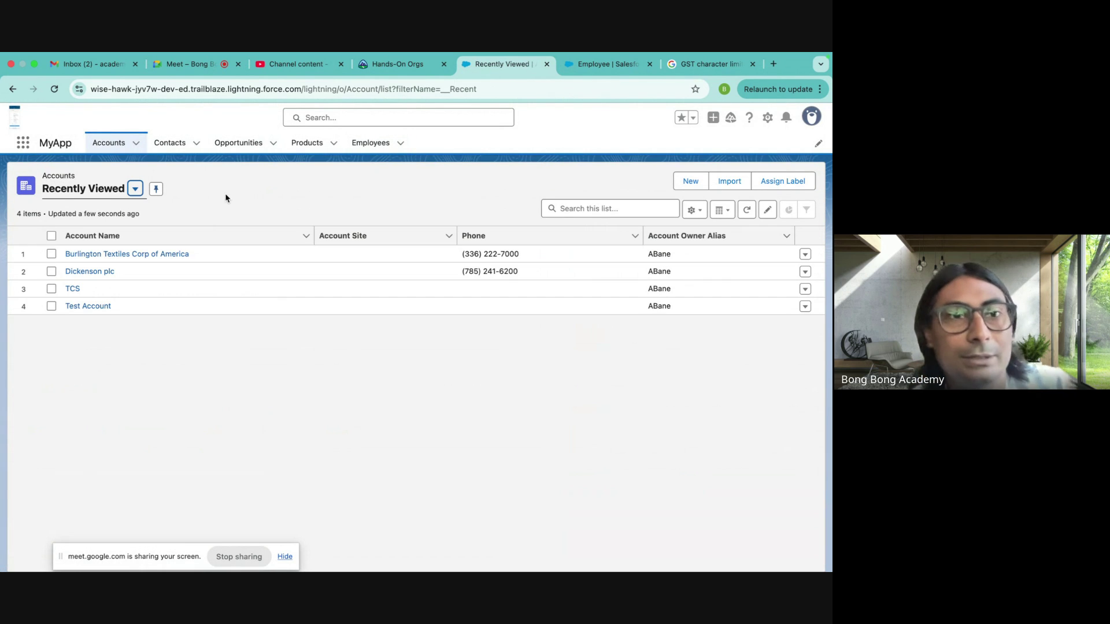
- Add a new contact, Test Contact, to Test Account
left_click(90, 305)
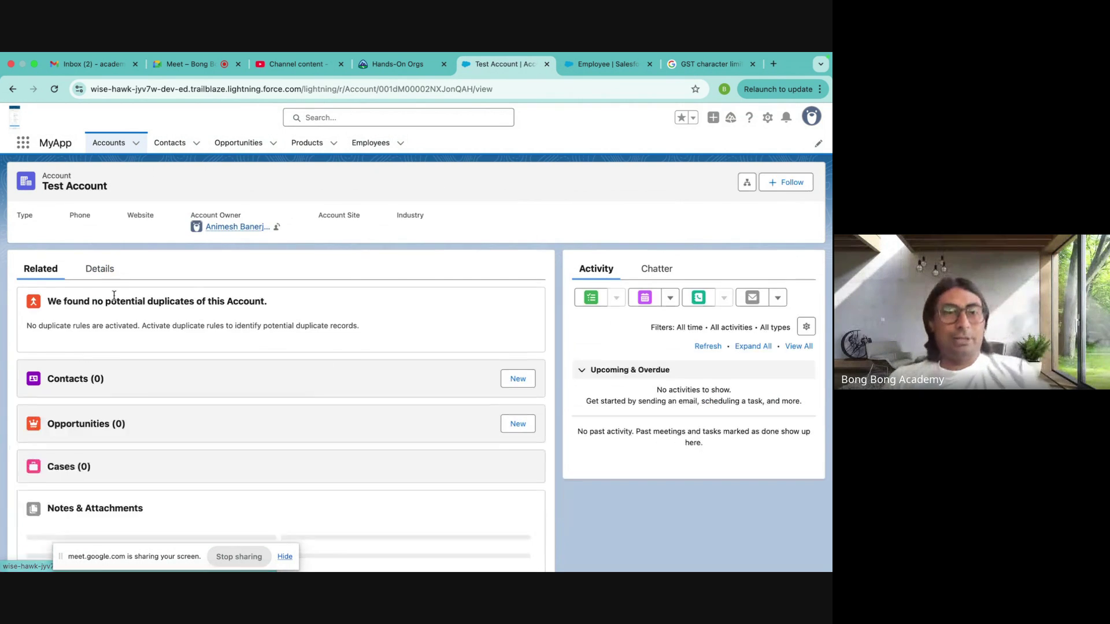
scroll(327, 328, "down", 3)
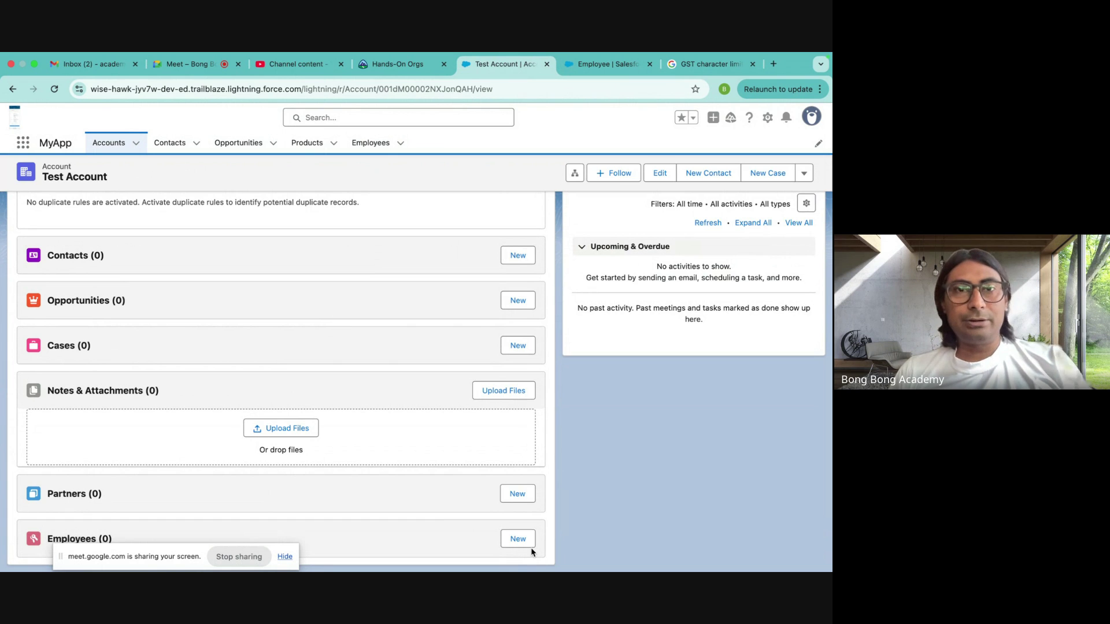
scroll(428, 467, "up", 2)
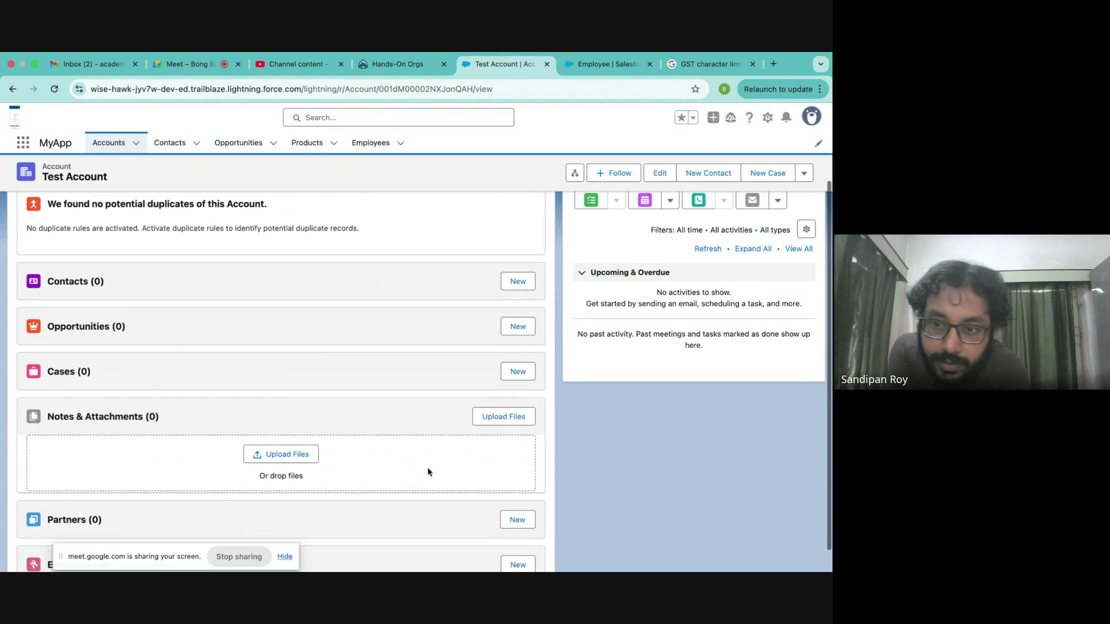
left_click(508, 310)
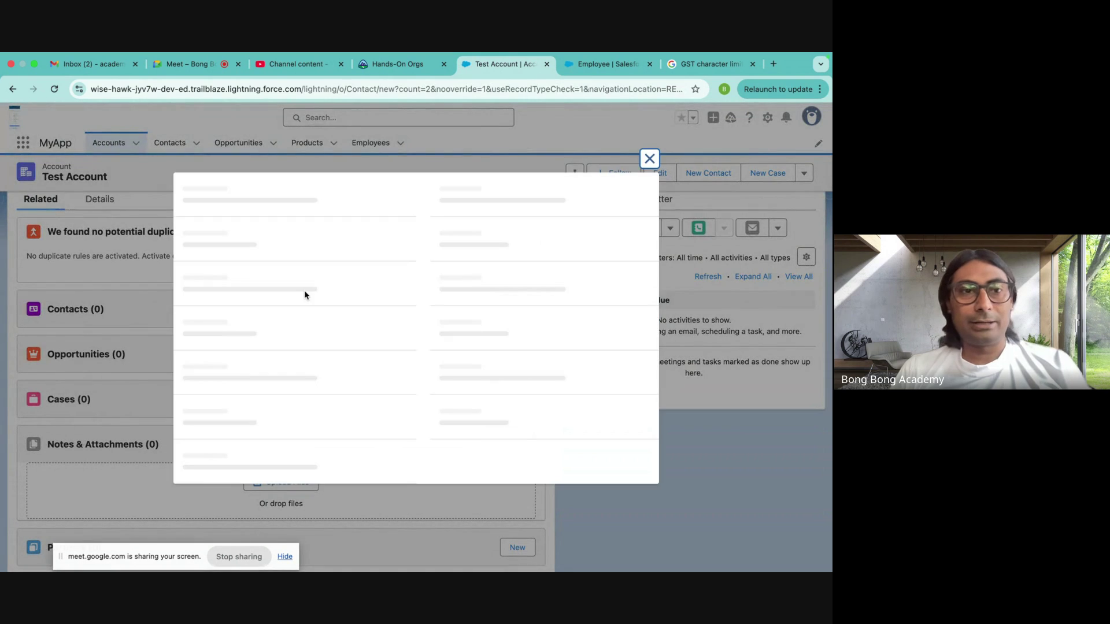
left_click(240, 319)
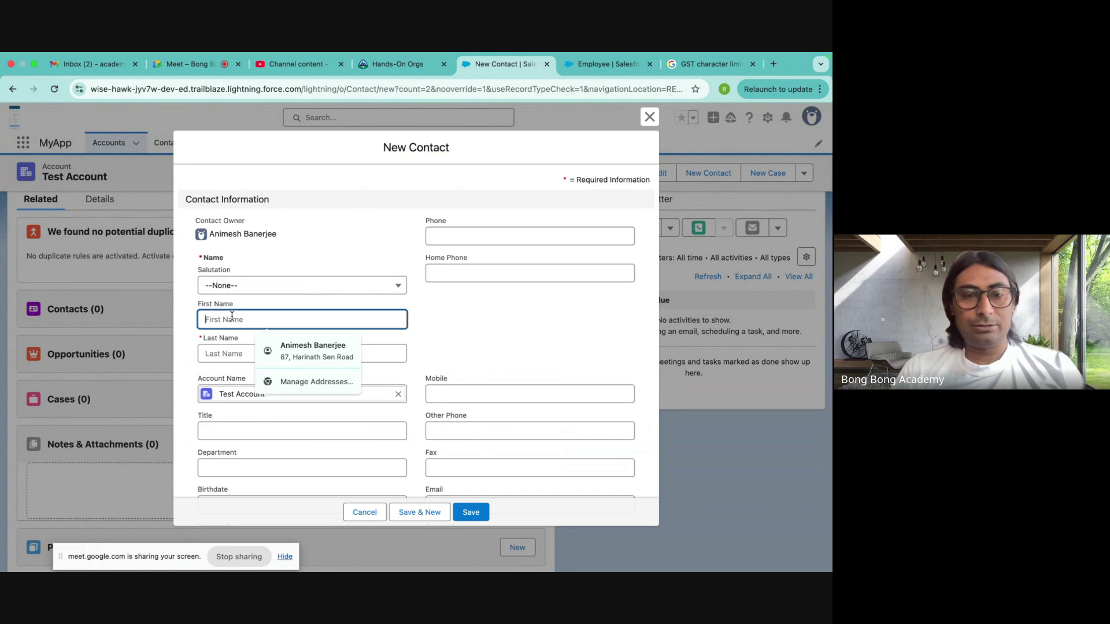
type("Test")
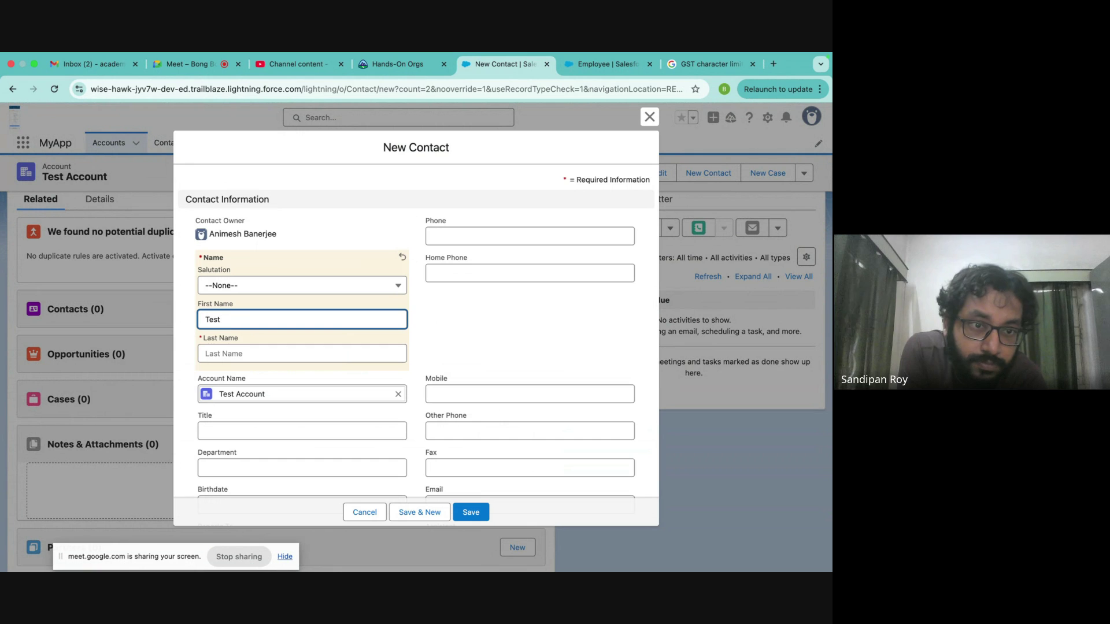
left_click(302, 353)
type("Contact")
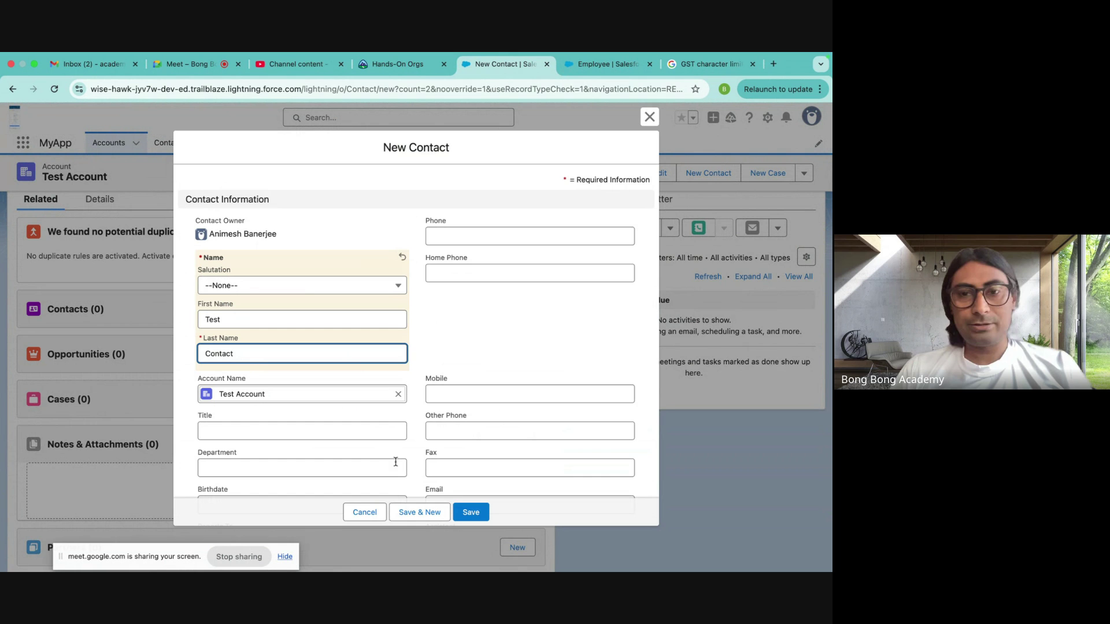
left_click(470, 513)
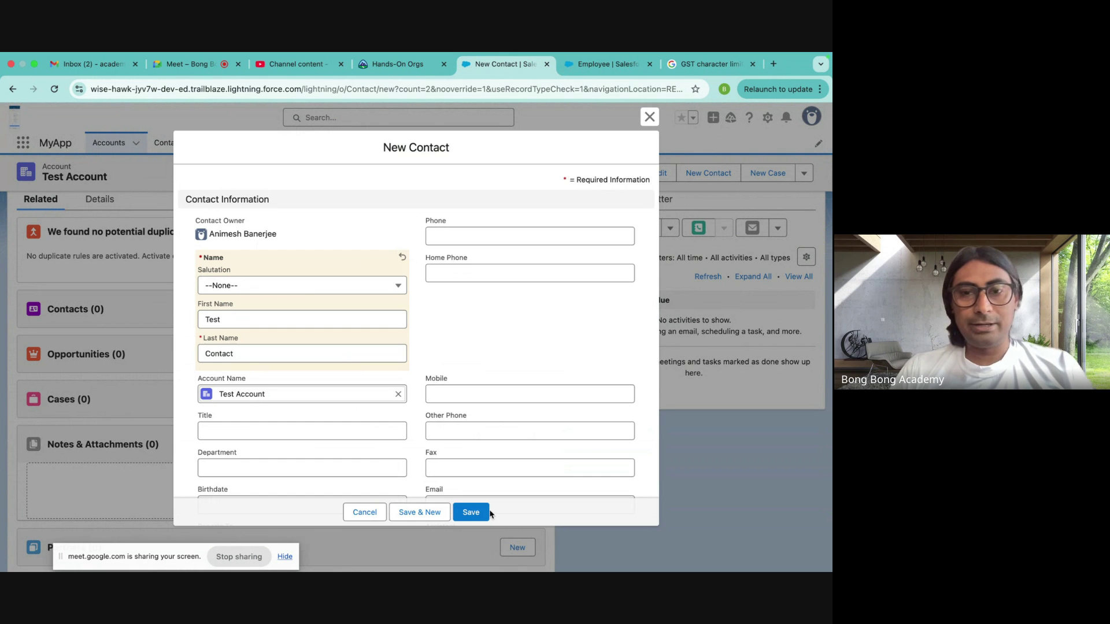
- Create employee Test Employee under Test Account, linked to Test Contact
scroll(471, 518, "down", 5)
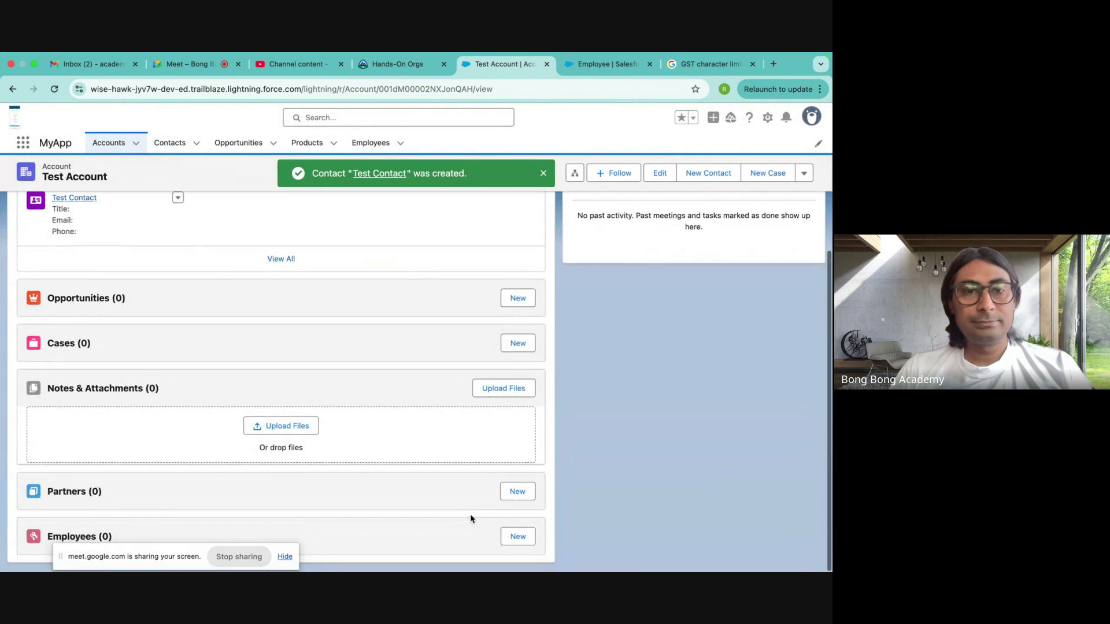
left_click(516, 543)
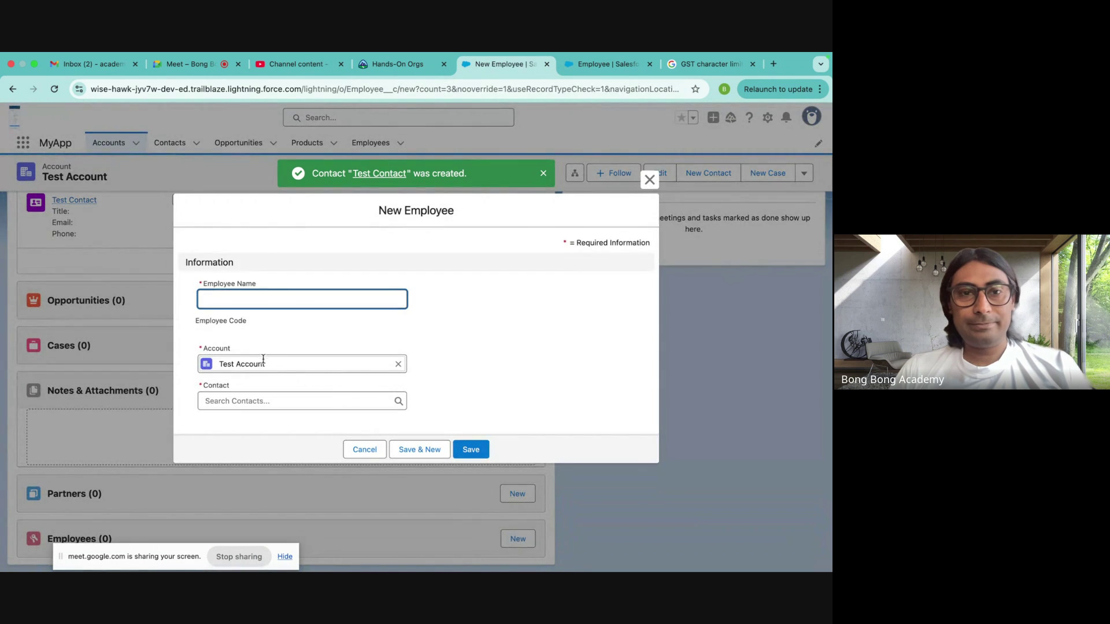
left_click(227, 296)
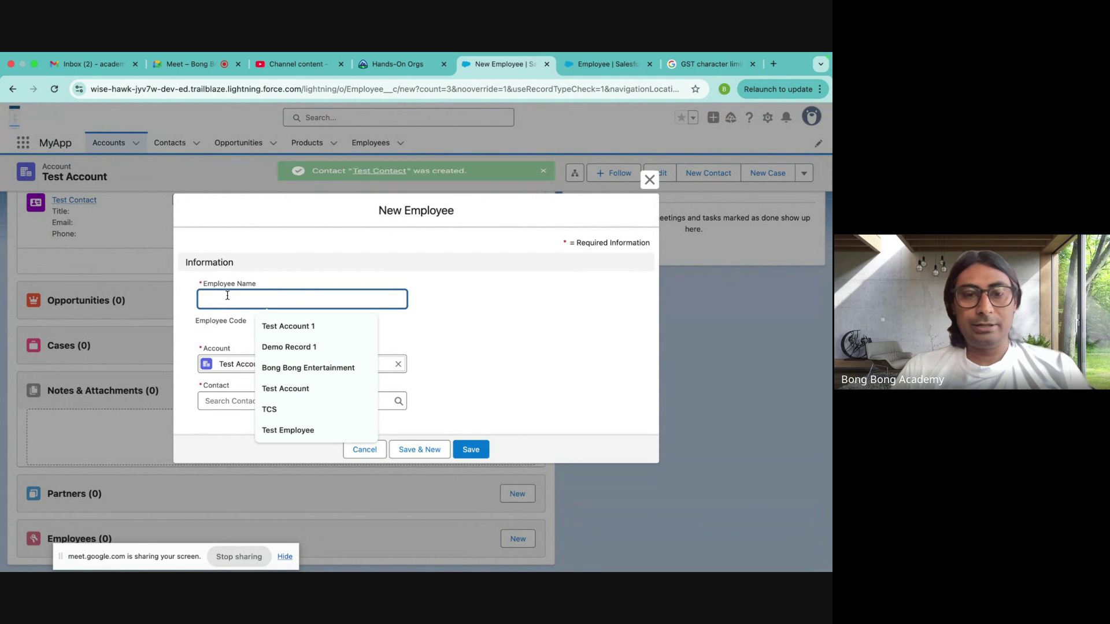
type("Test Emp")
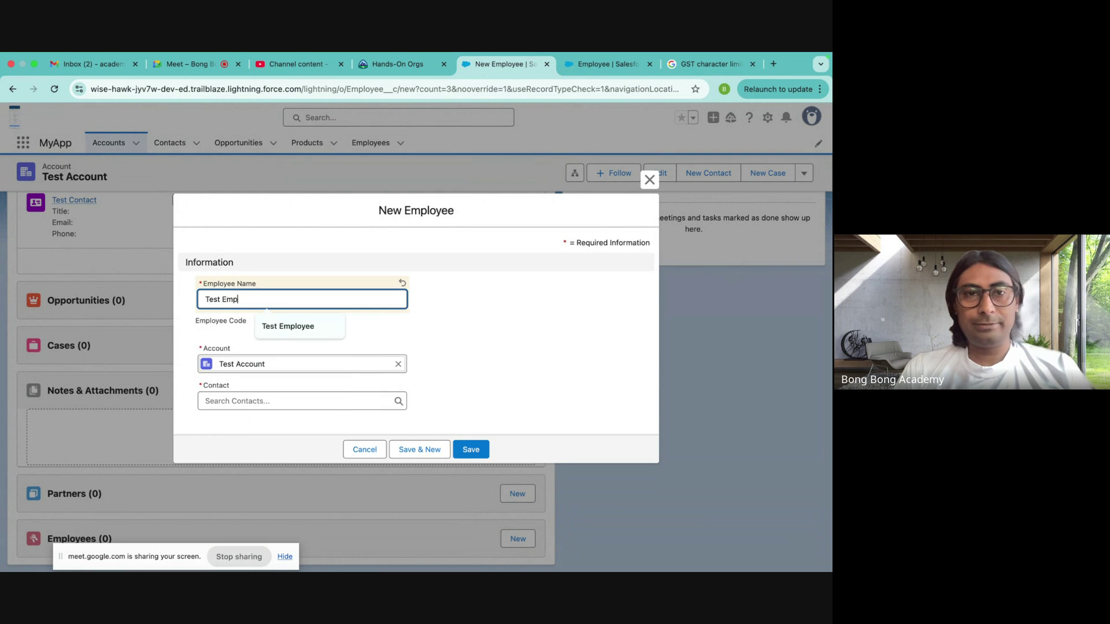
type("loye")
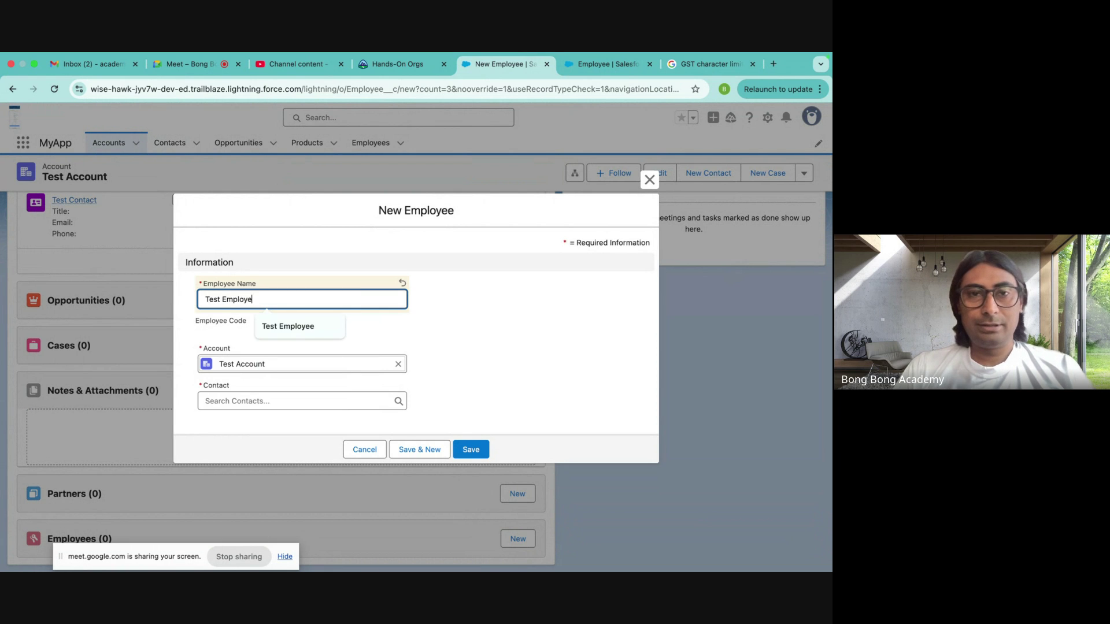
type("e")
left_click(228, 401)
left_click(250, 448)
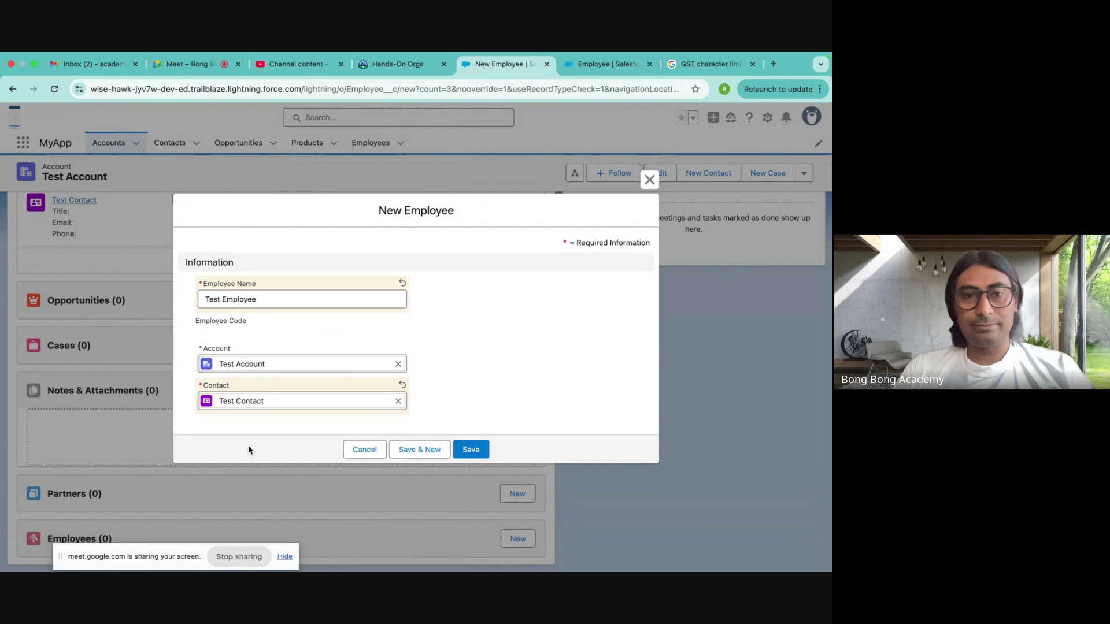
left_click(481, 450)
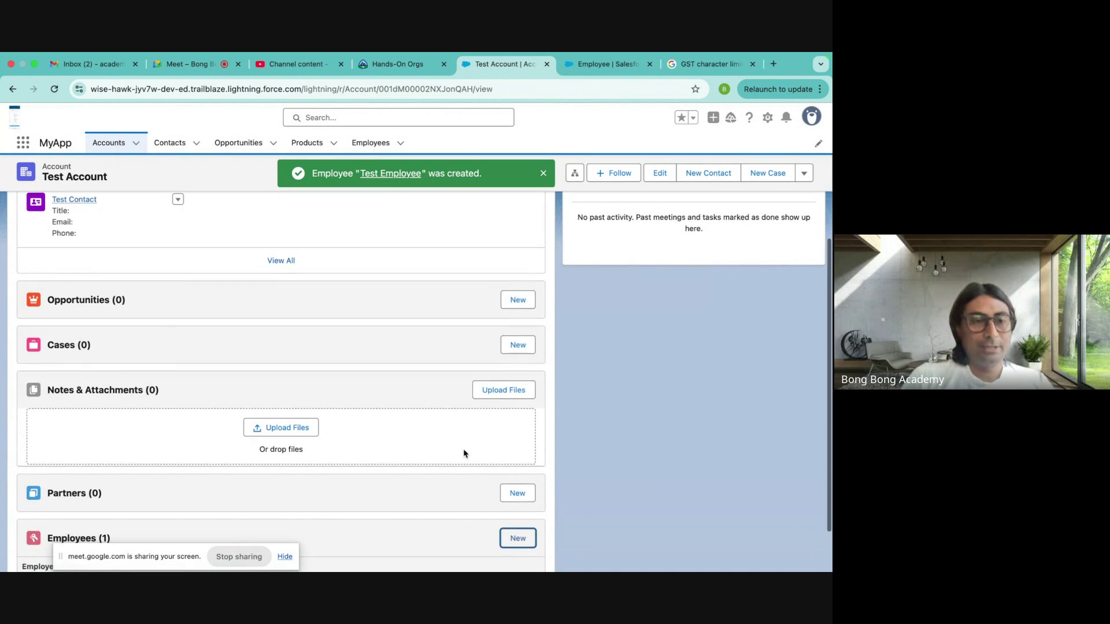
scroll(463, 452, "down", 1)
scroll(463, 454, "up", 10)
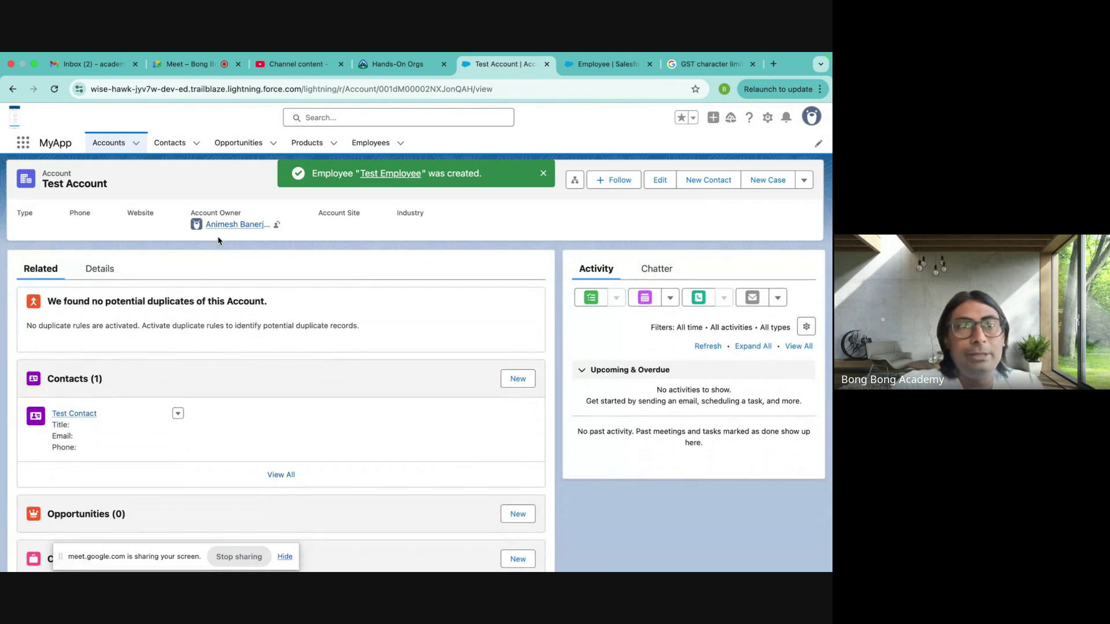
left_click(77, 87)
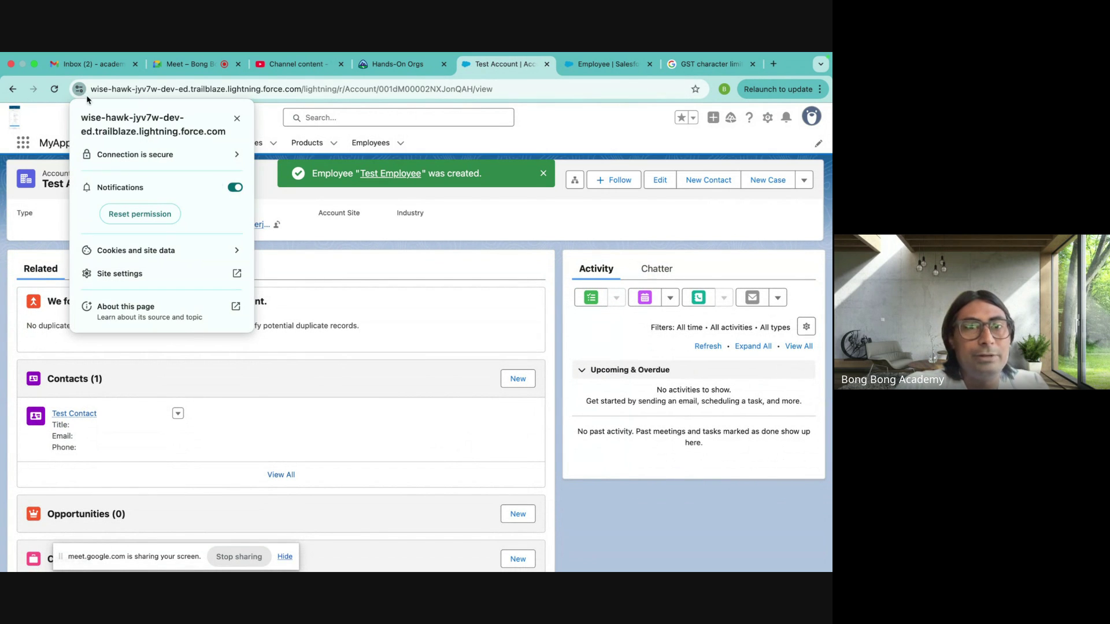
- Delete the force.com site data from the browser's cookie settings and reload Test Account
left_click(168, 248)
left_click(206, 238)
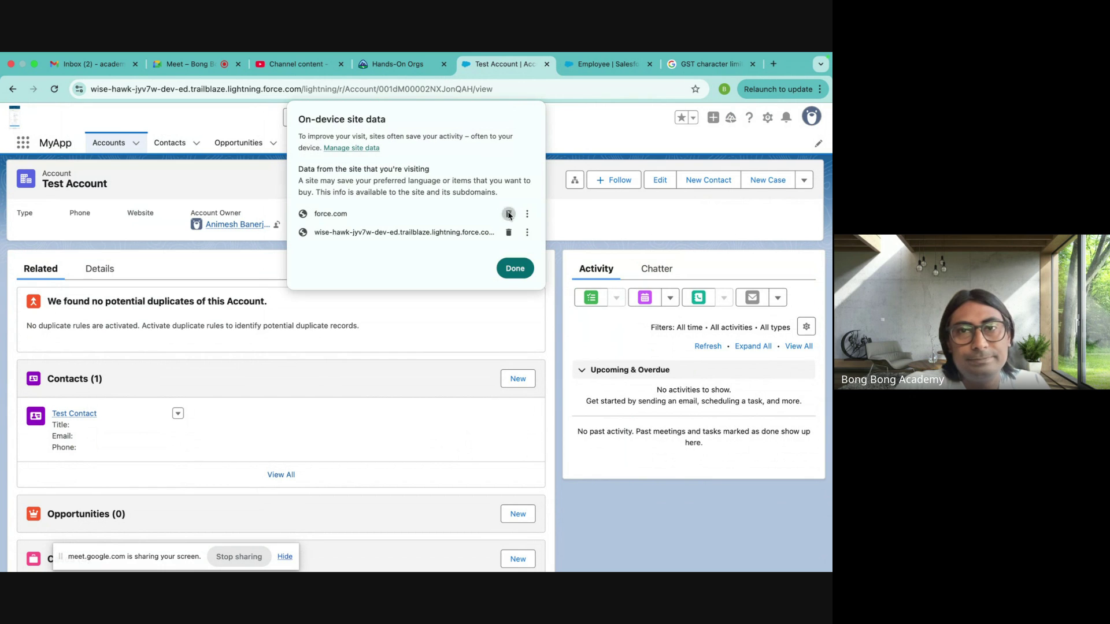
left_click(515, 243)
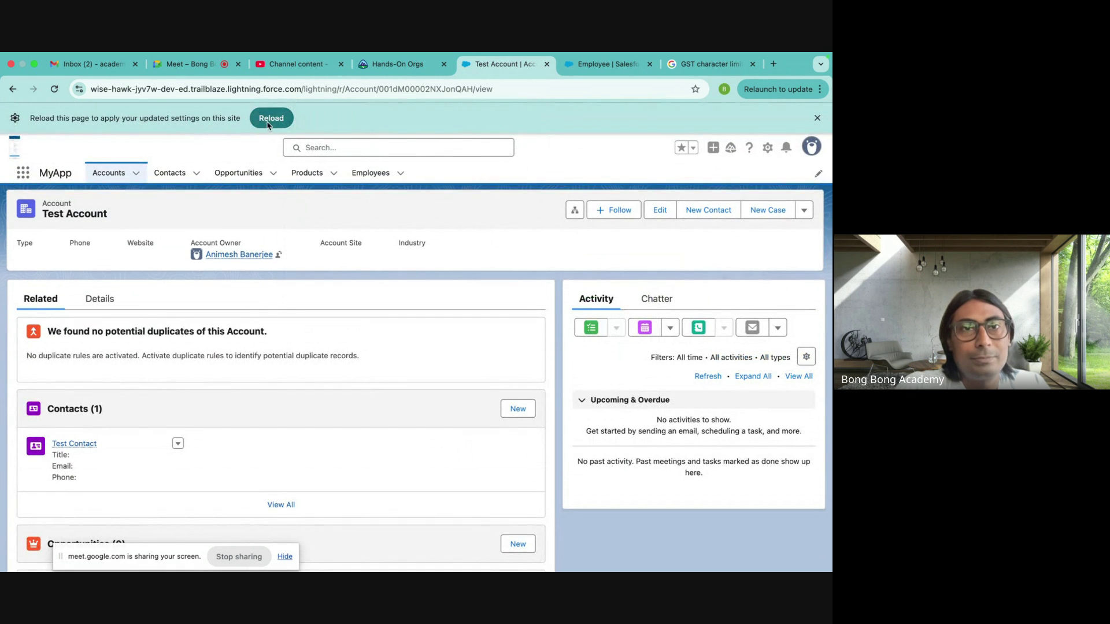
left_click(273, 117)
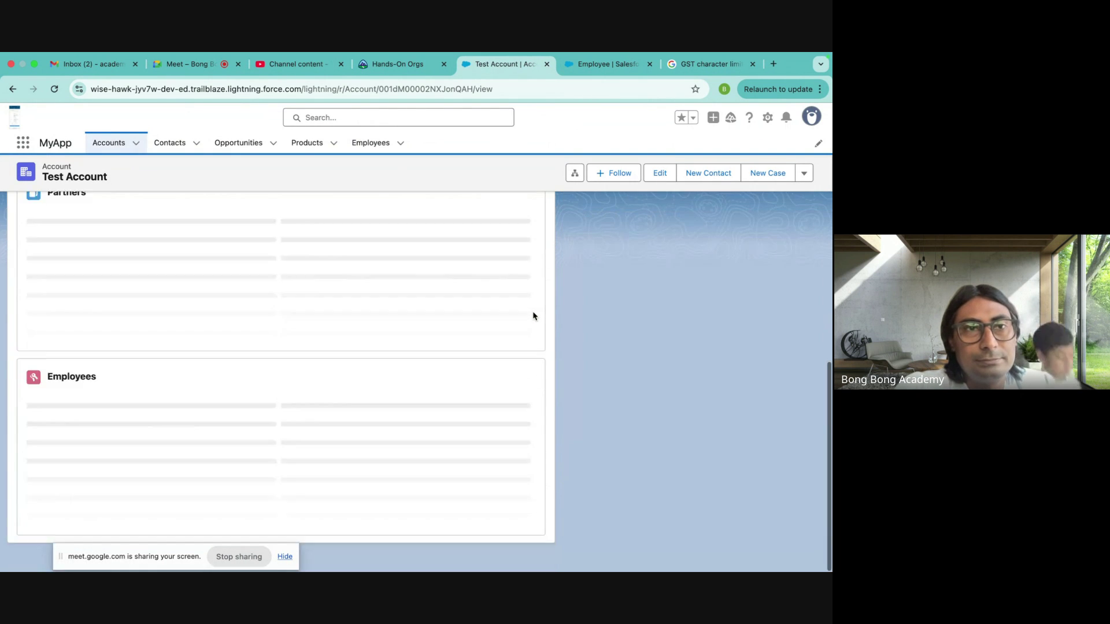
scroll(533, 315, "up", 5)
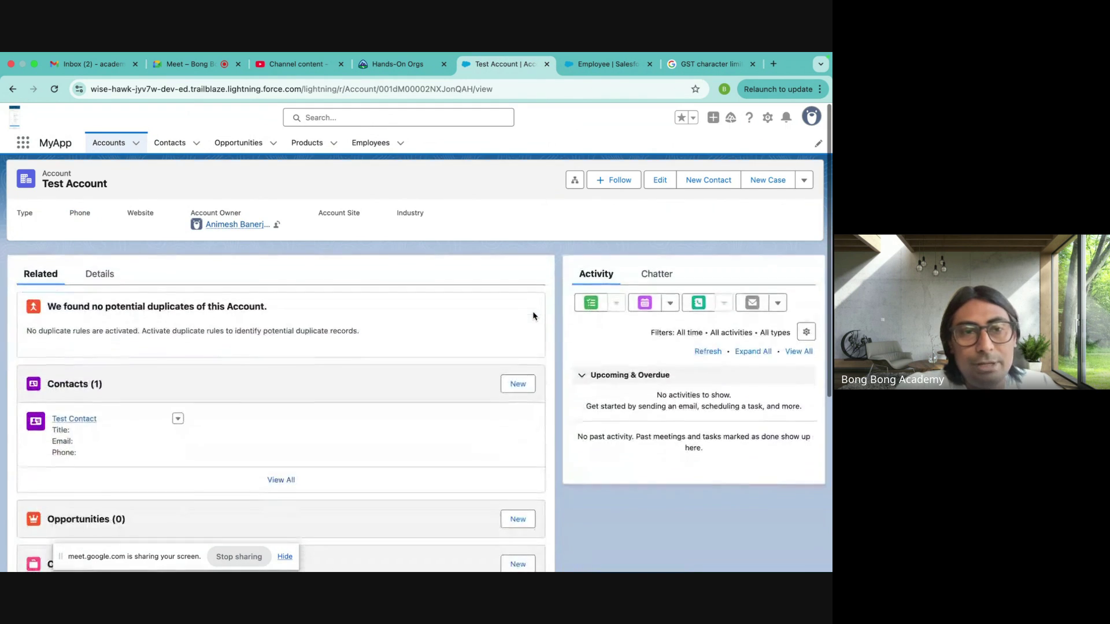
scroll(533, 315, "down", 4)
scroll(533, 315, "up", 5)
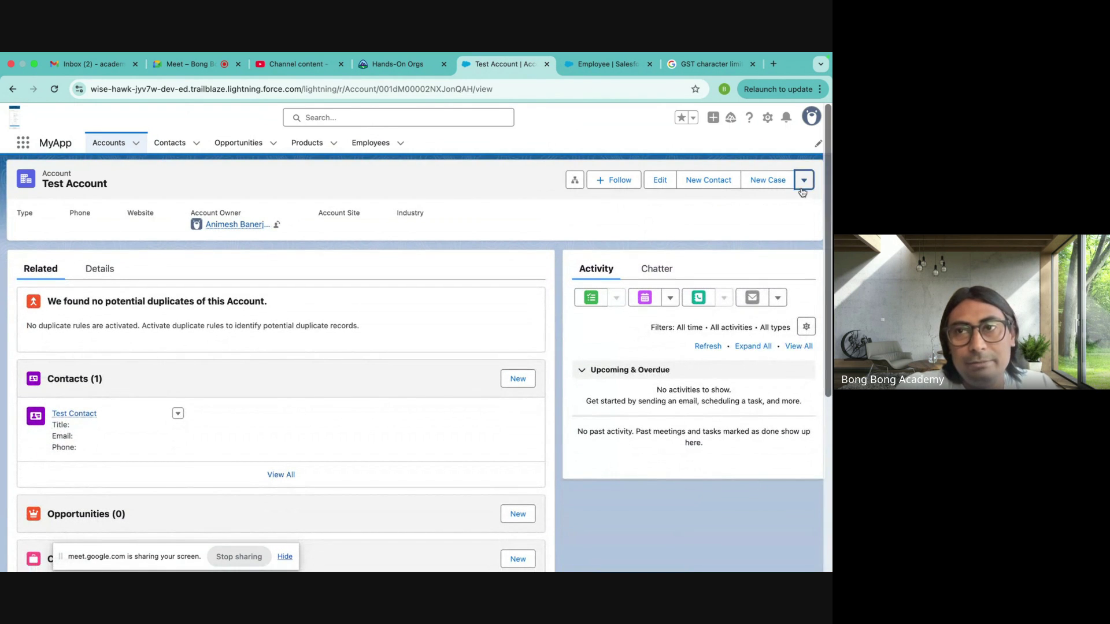
left_click(803, 180)
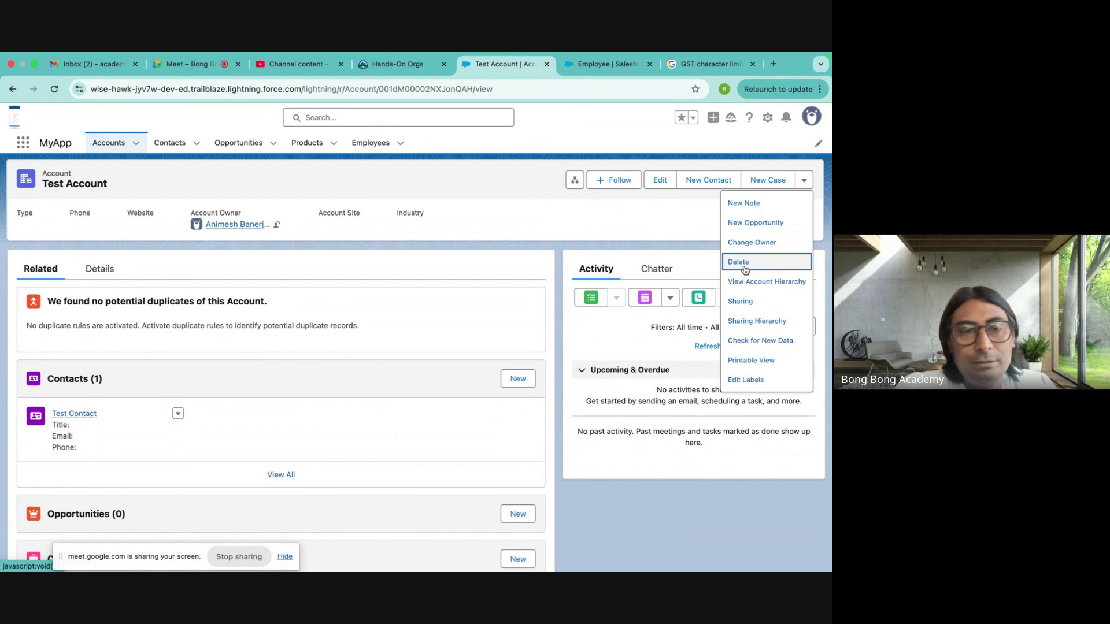
scroll(392, 399, "down", 5)
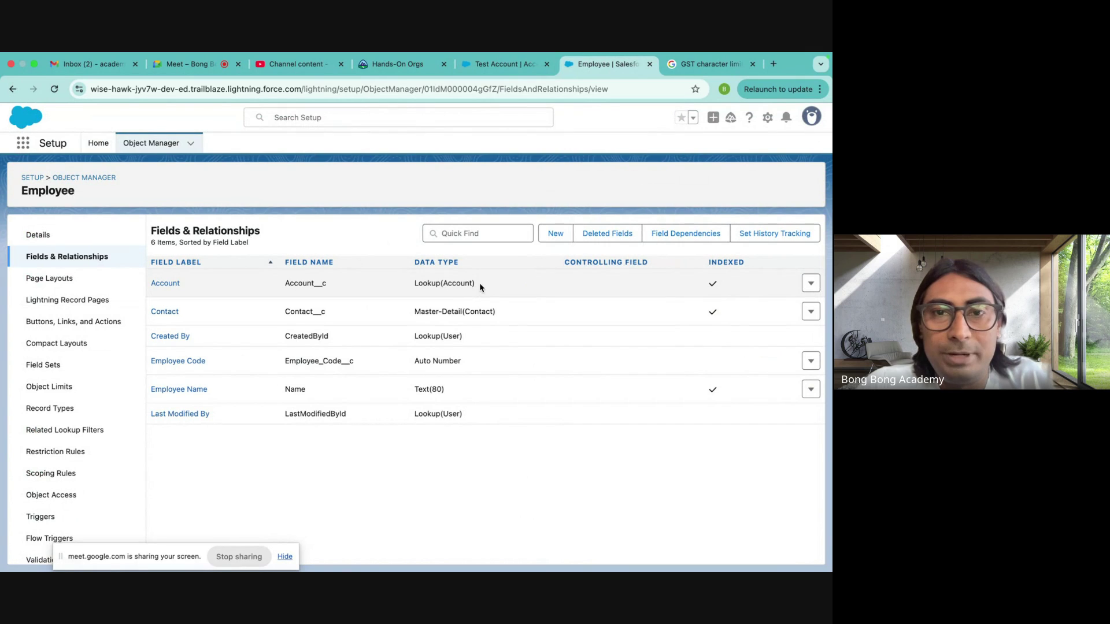
- Highlight the Account field's Lookup(Account) type in the Employee object's fields list
left_click_drag(480, 283, 410, 287)
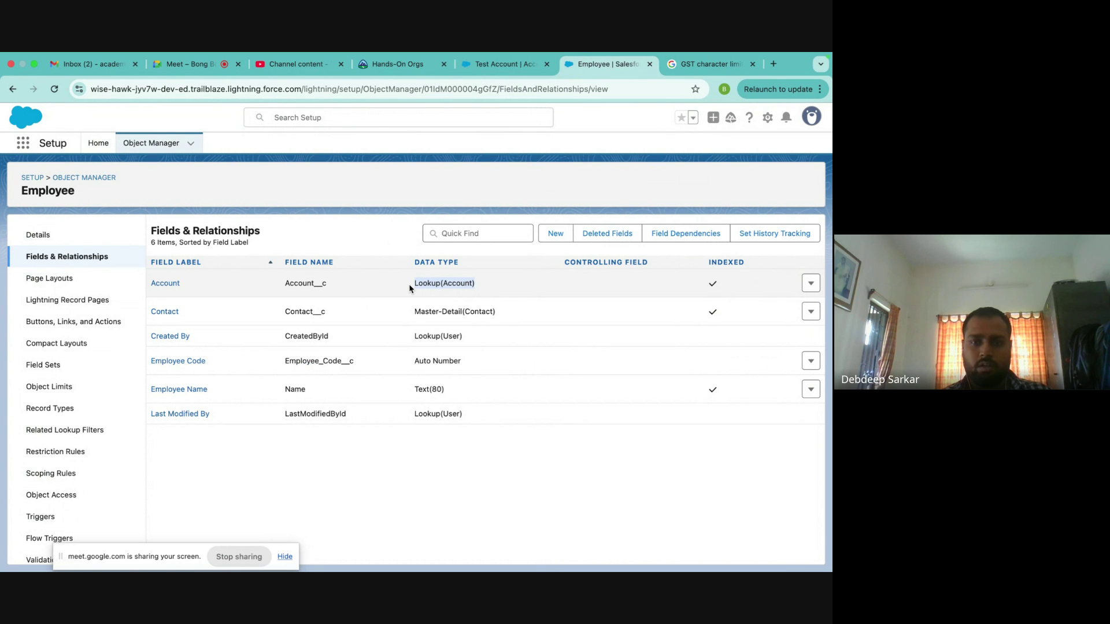
- Open the Test Contact record from Test Account and review its related Employees
left_click(503, 64)
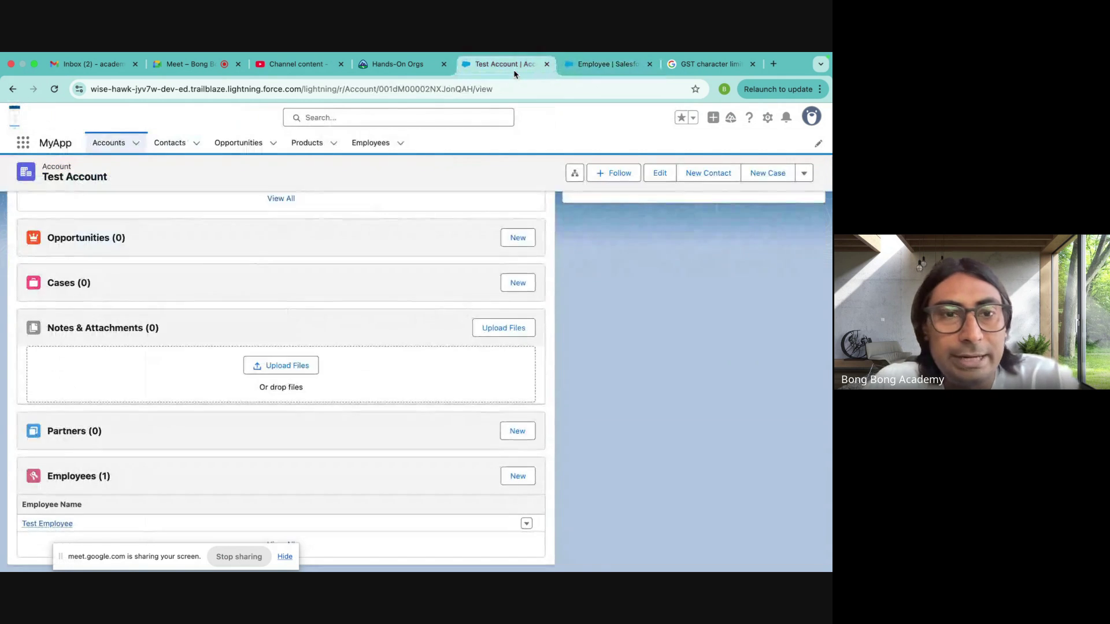
scroll(209, 357, "up", 3)
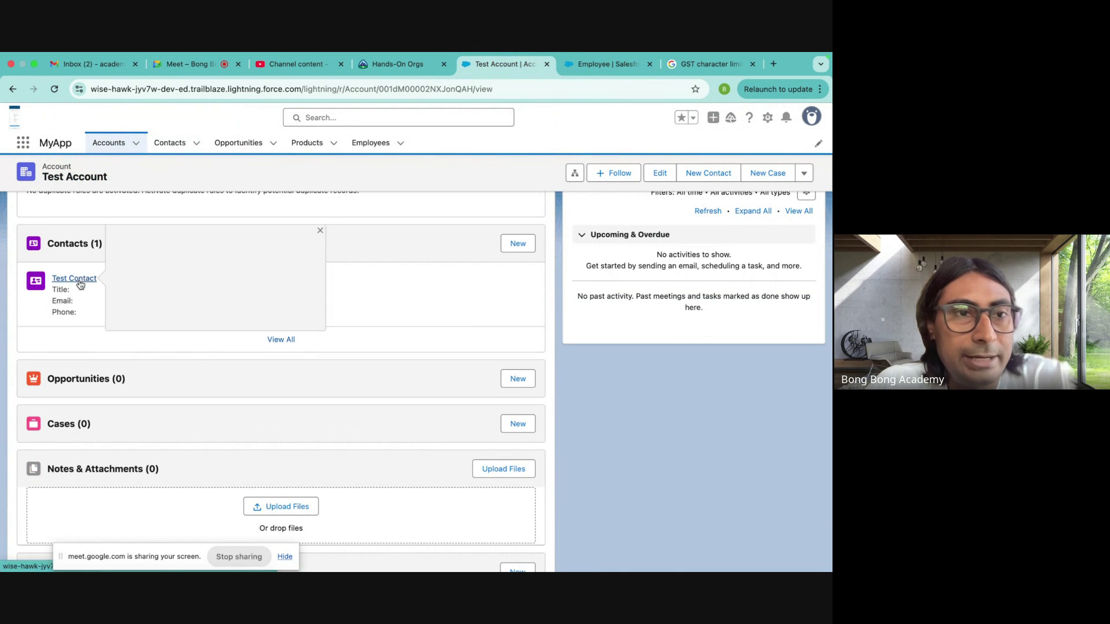
left_click(73, 280)
scroll(155, 446, "down", 3)
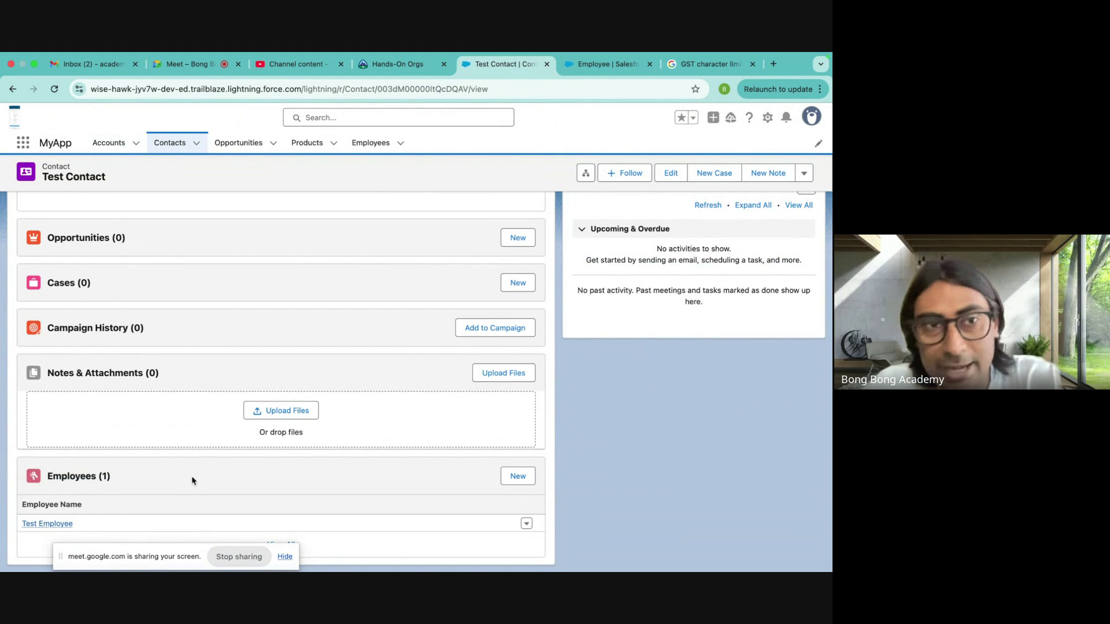
scroll(193, 477, "up", 3)
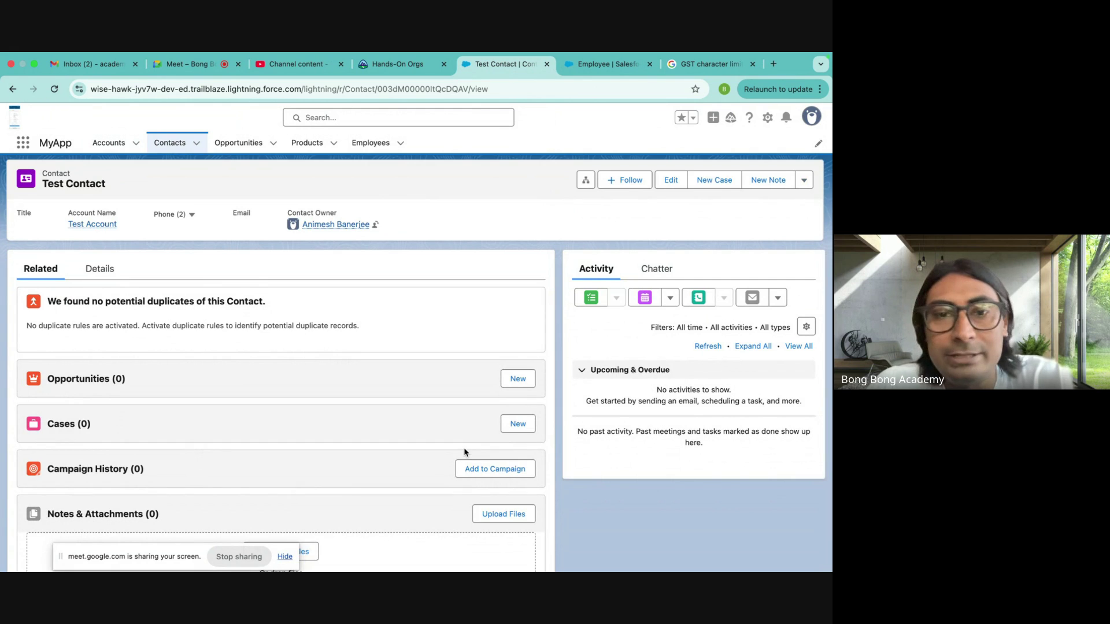
scroll(463, 451, "down", 3)
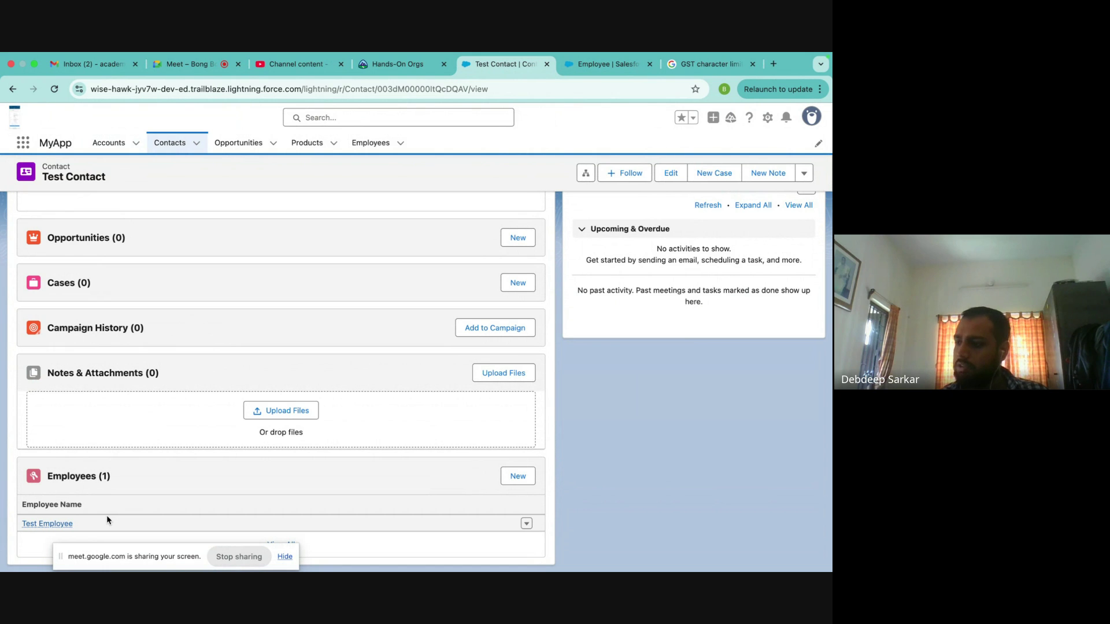
- Highlight the Contact Master-Detail(Contact) and Account lookup fields on the Employee object
left_click(602, 65)
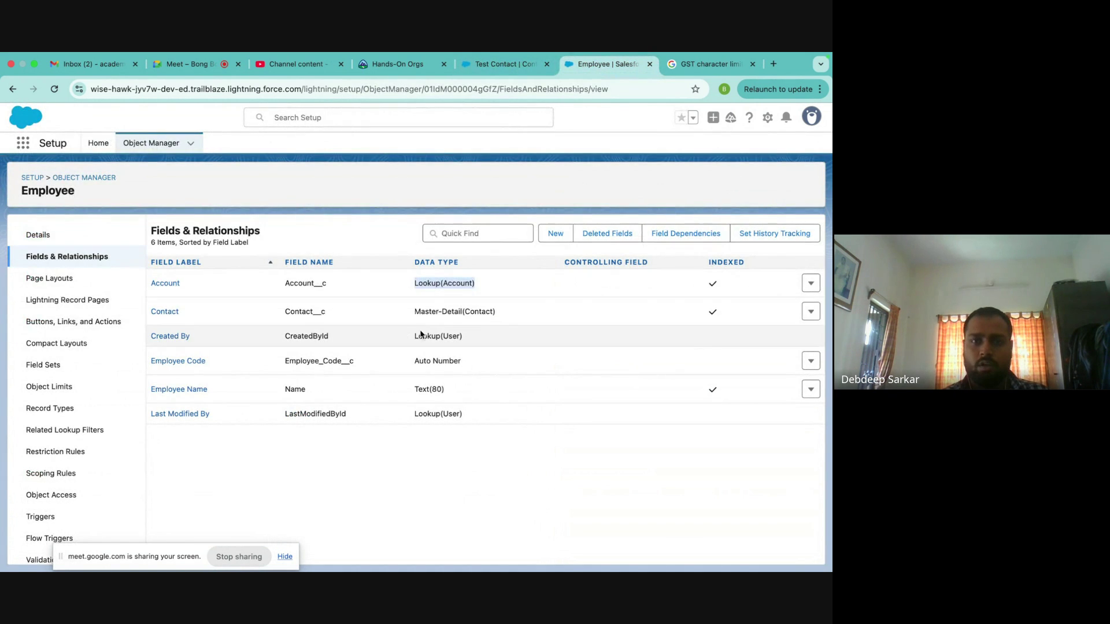
left_click_drag(498, 312, 372, 316)
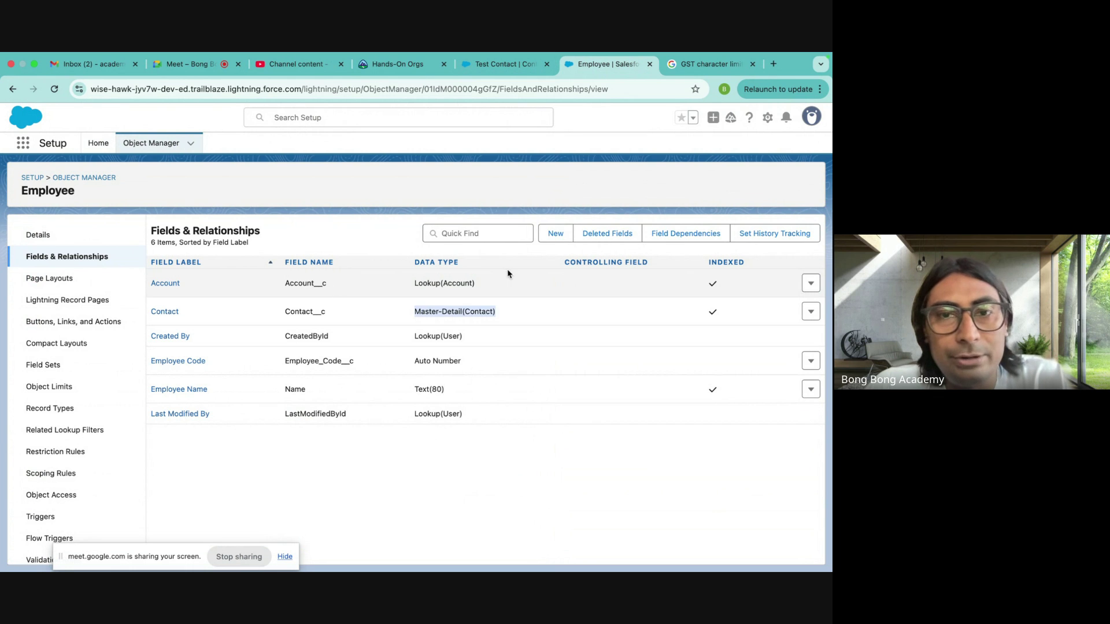
left_click_drag(496, 286, 524, 105)
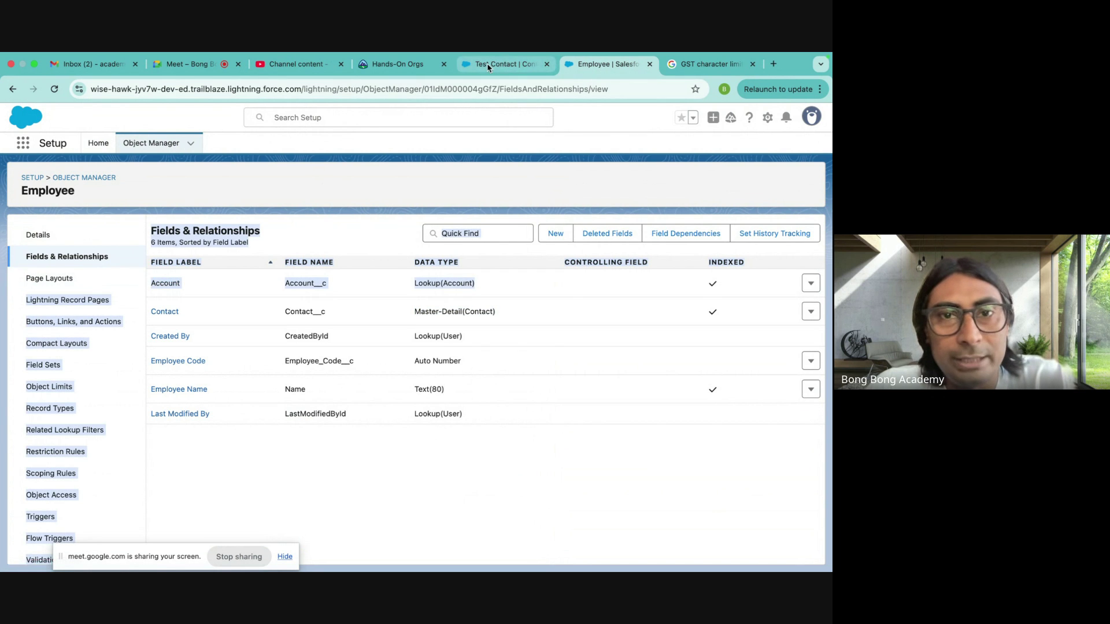
left_click(486, 63)
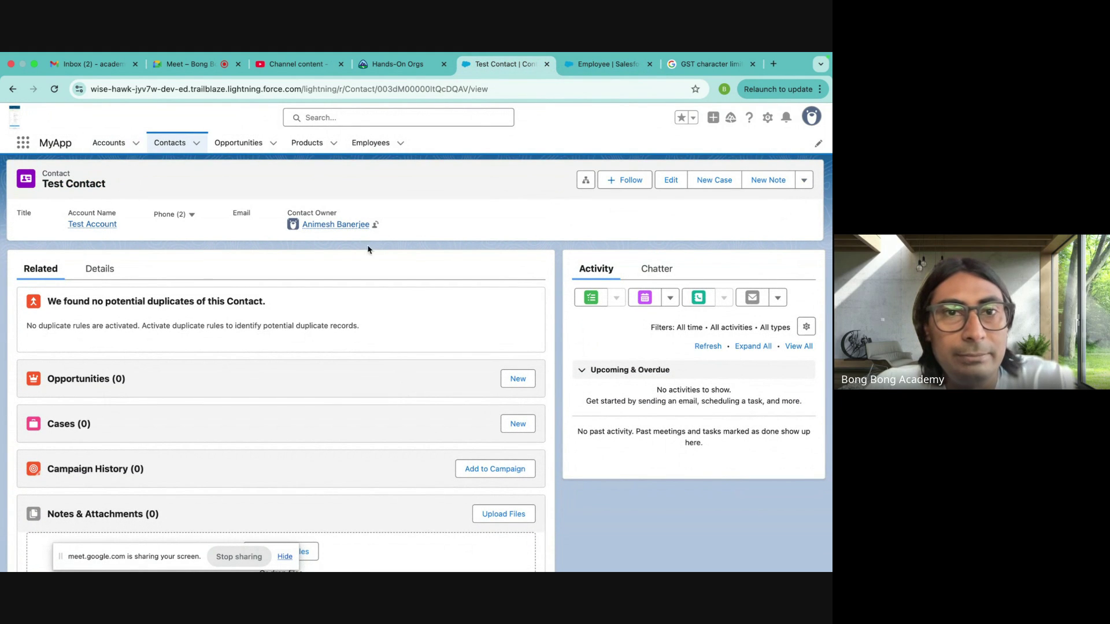
- Delete the Test Account record
left_click(92, 224)
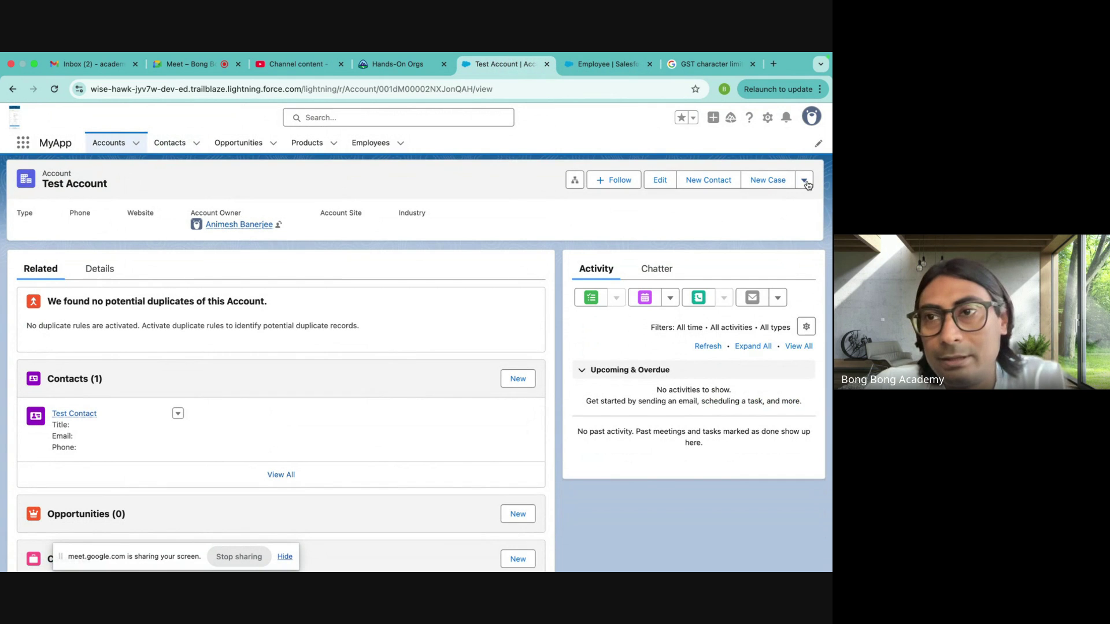
left_click(803, 182)
left_click(745, 271)
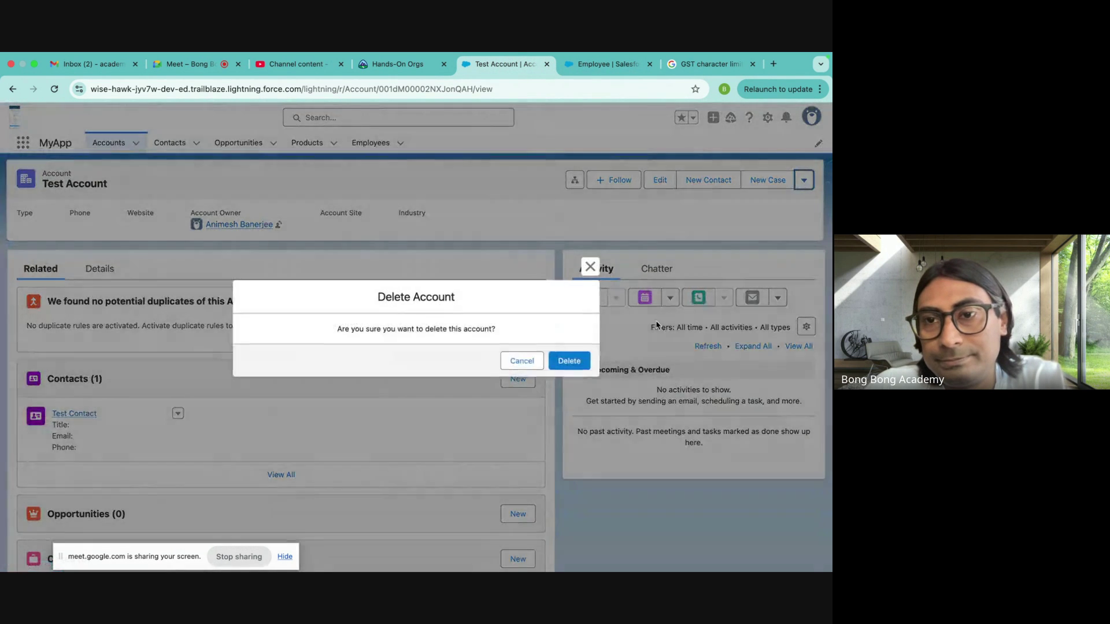
left_click(572, 362)
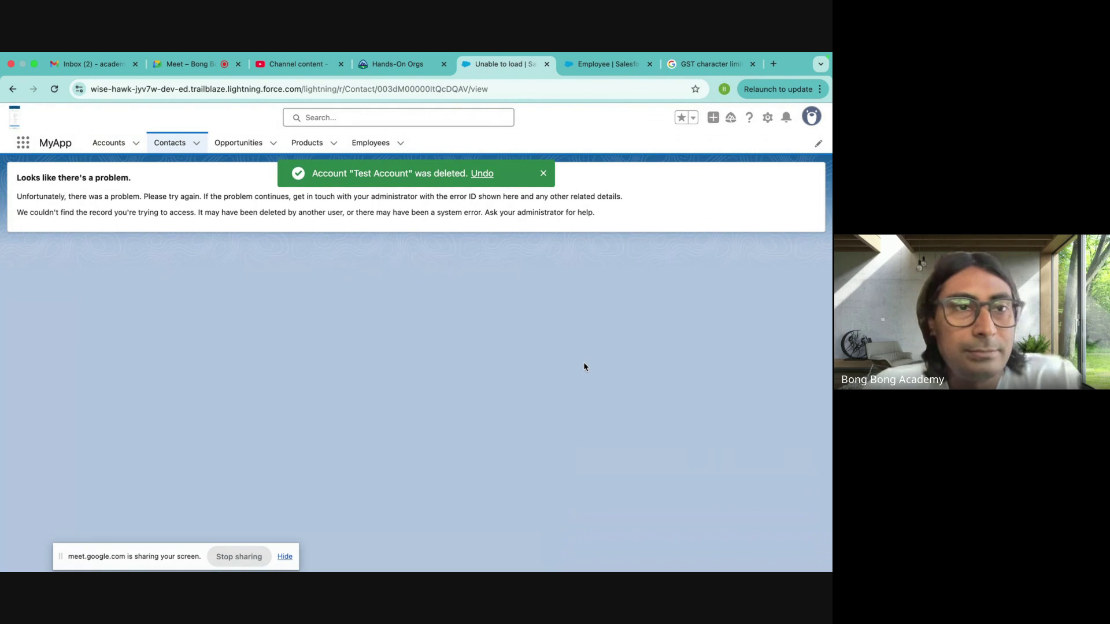
- Show the All view of Employees to confirm only test3 remains
left_click(370, 143)
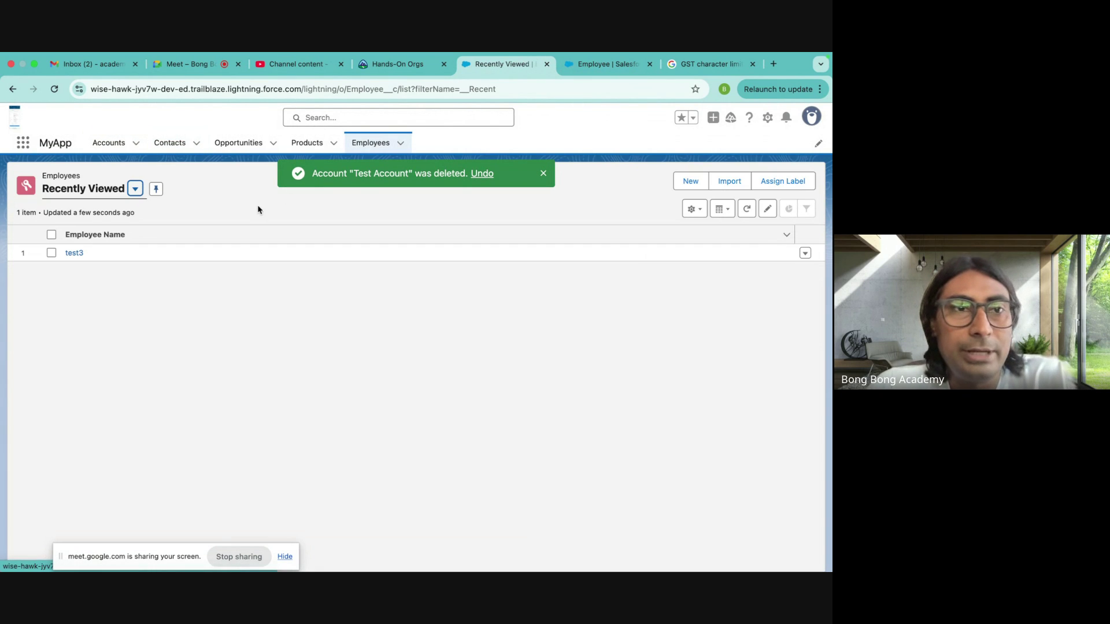
left_click(134, 190)
left_click(70, 230)
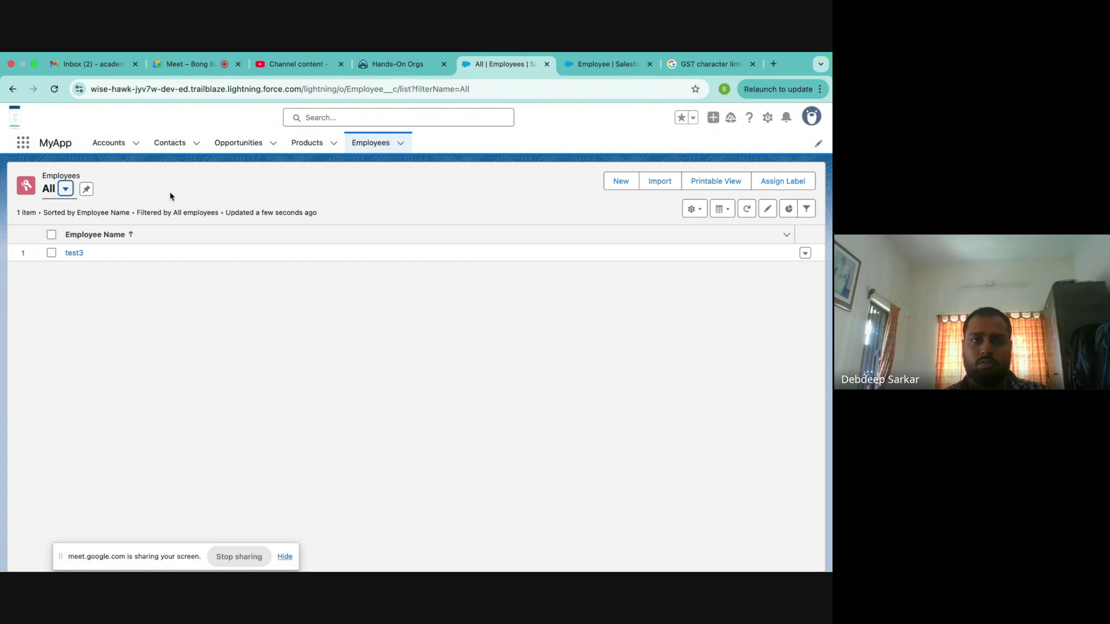
left_click(171, 144)
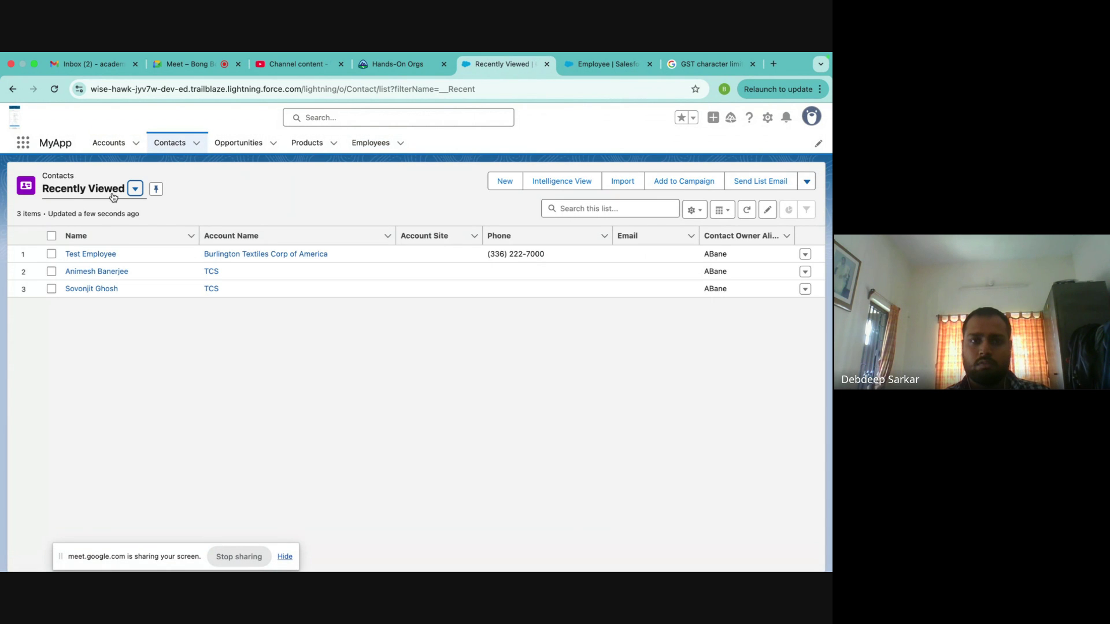
- Switch the Contacts list to the All Contacts view
left_click(112, 197)
left_click(87, 232)
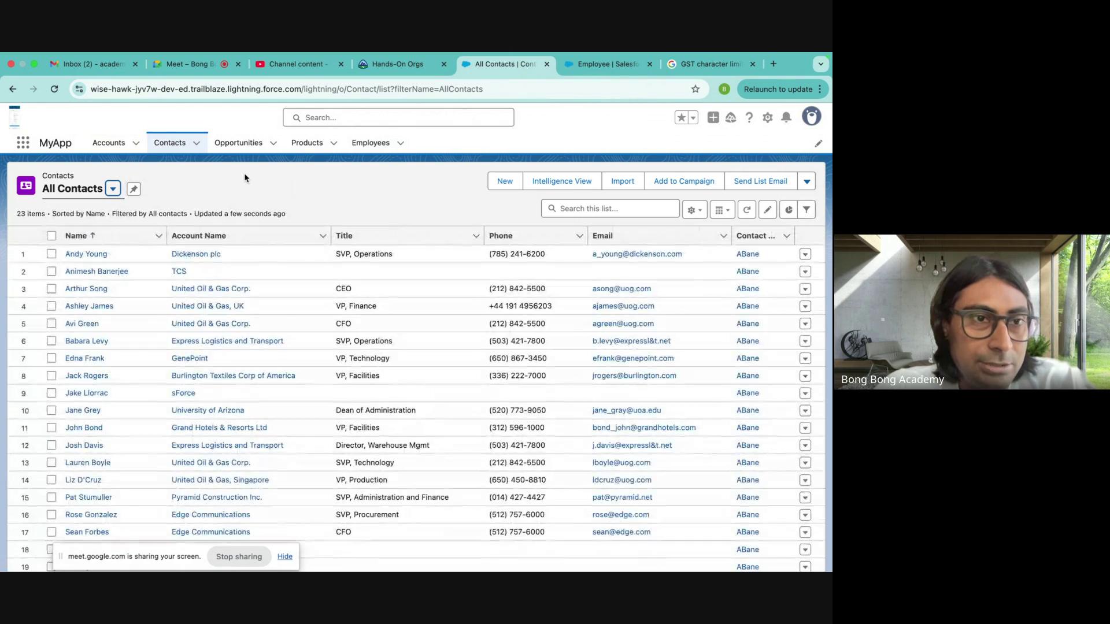
scroll(210, 282, "down", 3)
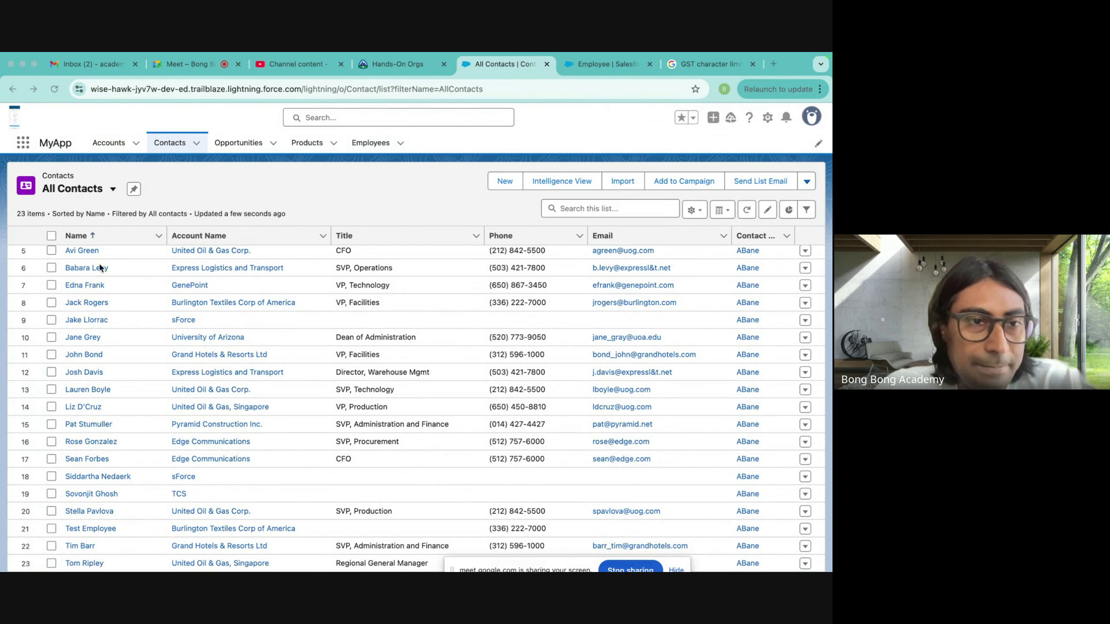
scroll(130, 280, "up", 3)
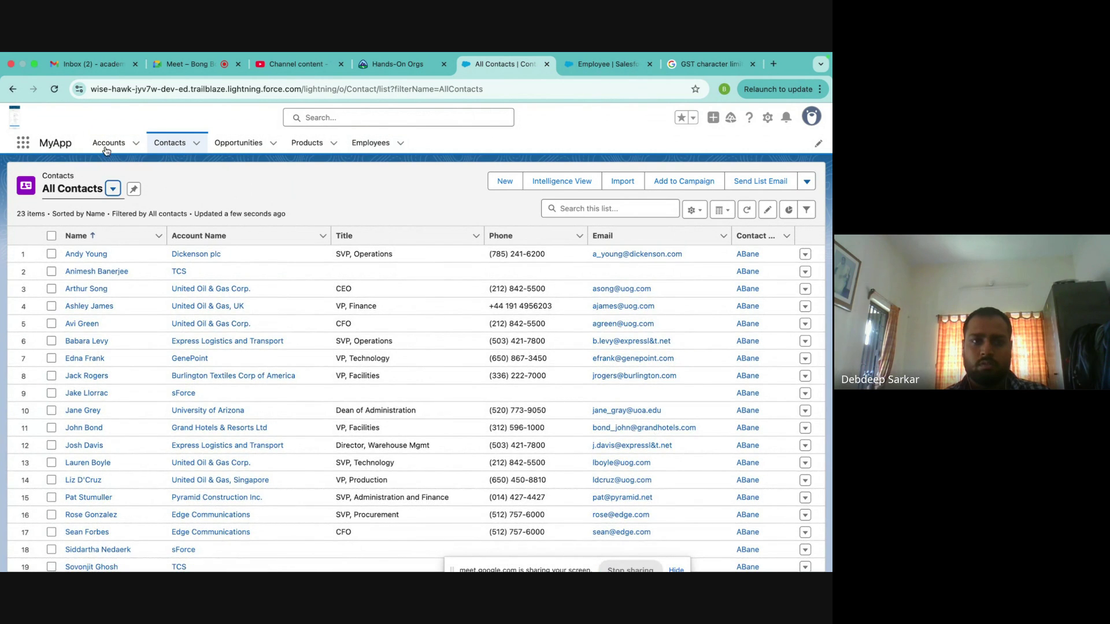
- Show All Accounts, confirming Test Account is gone from the 14 accounts
left_click(109, 144)
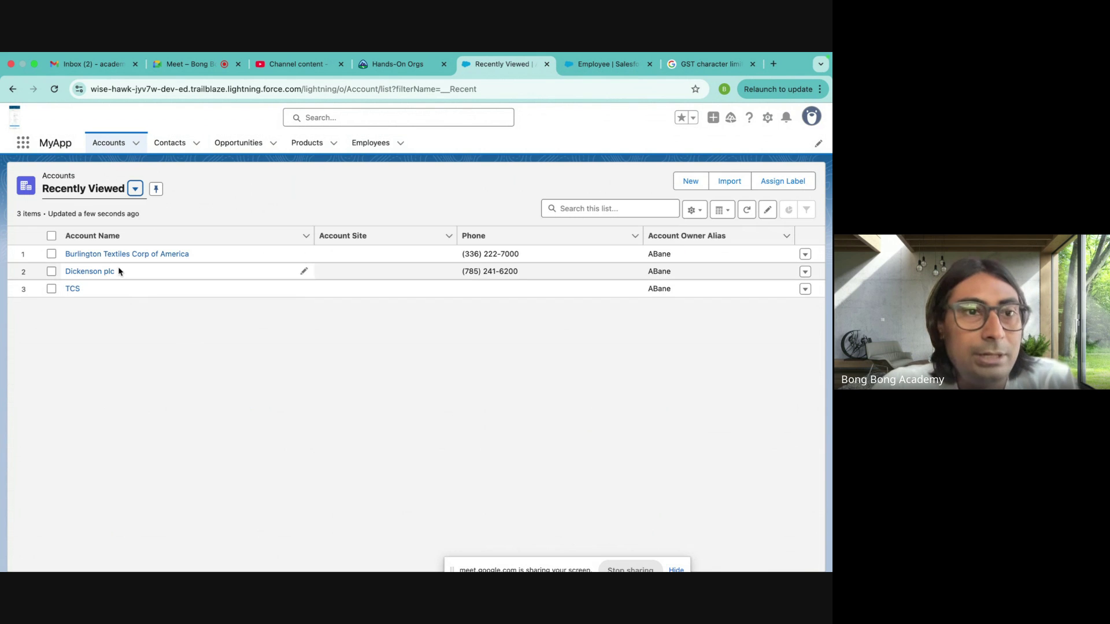
left_click(135, 189)
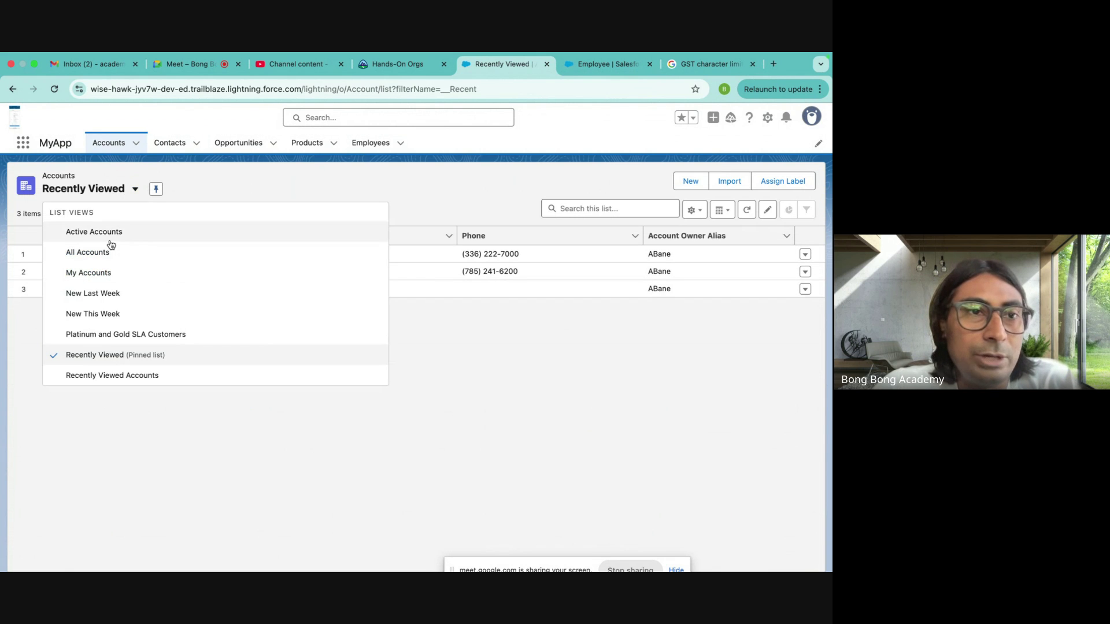
left_click(103, 252)
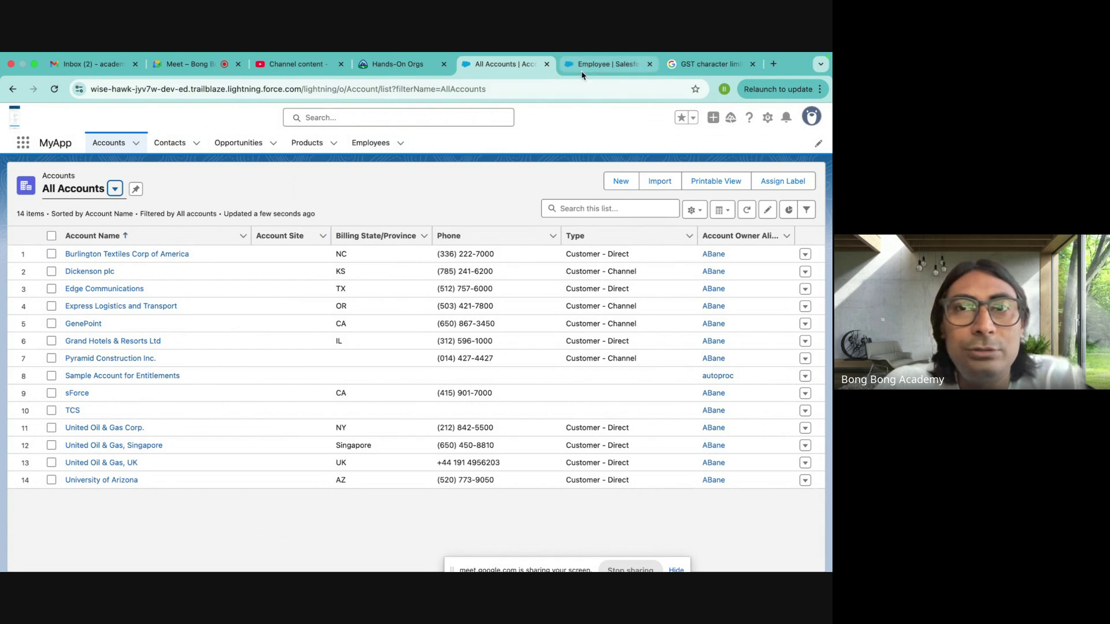
left_click(604, 64)
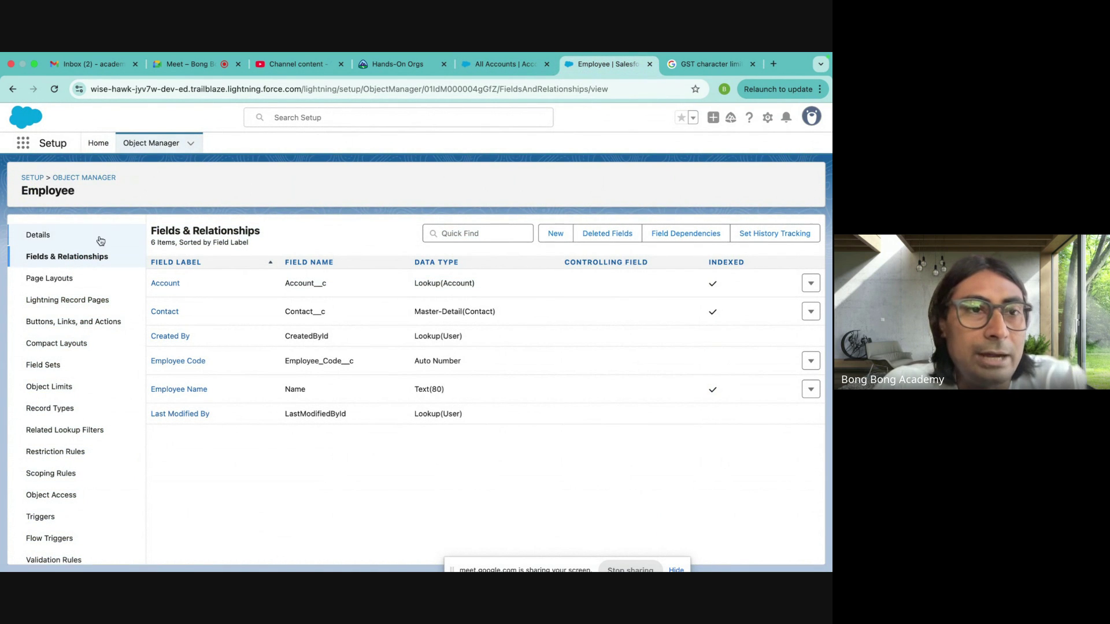
- Search Object Manager for 'contact' and open the standard Contact object
left_click(102, 180)
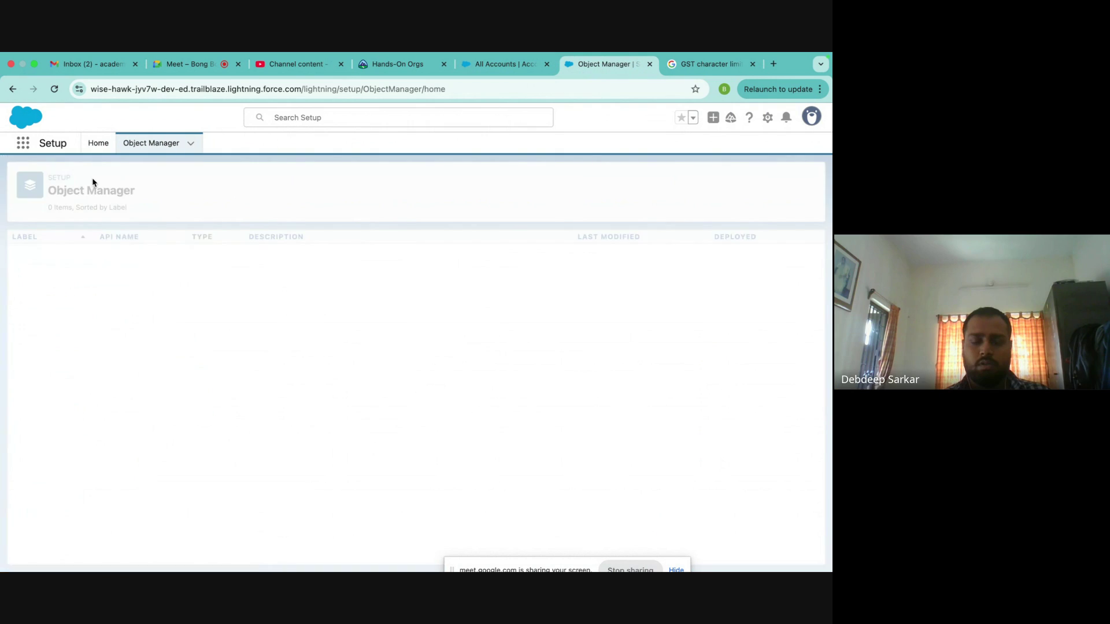
left_click(591, 183)
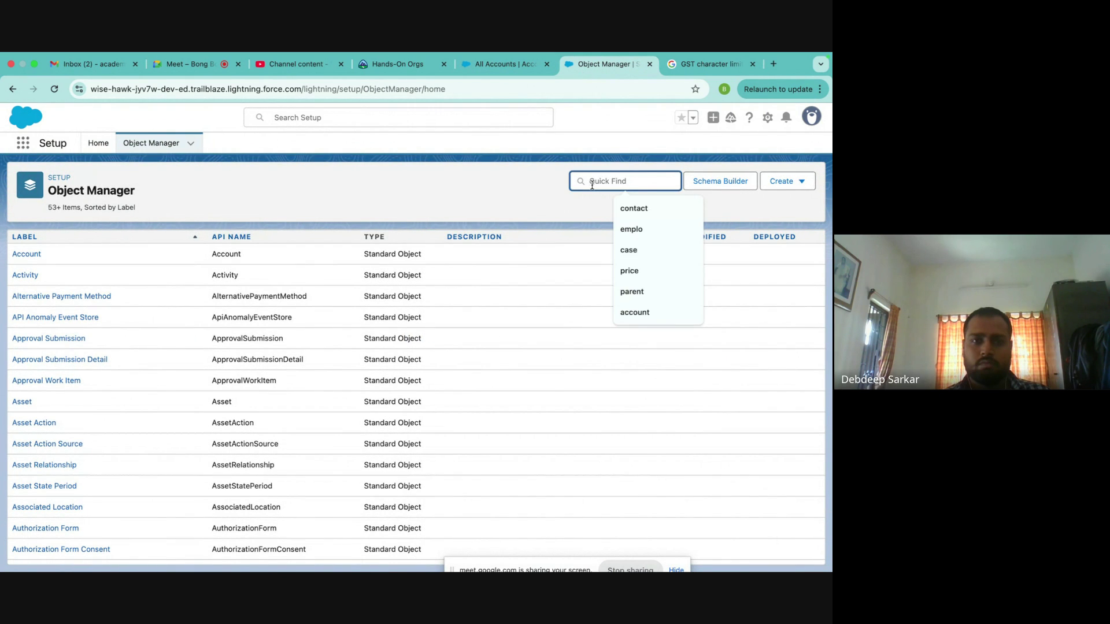
type("contact")
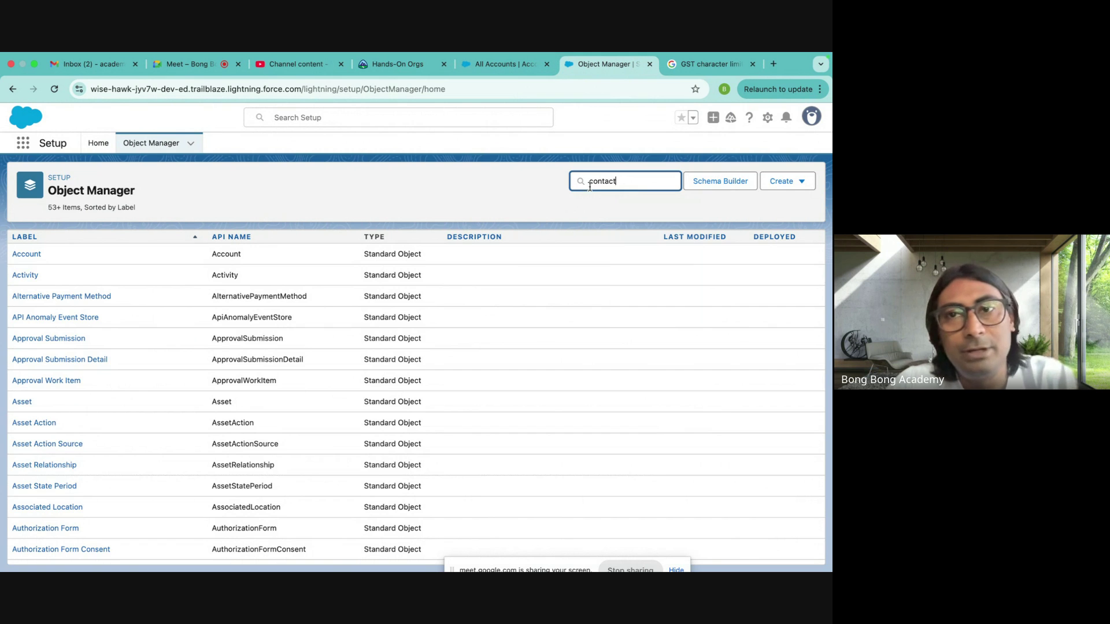
left_click(24, 256)
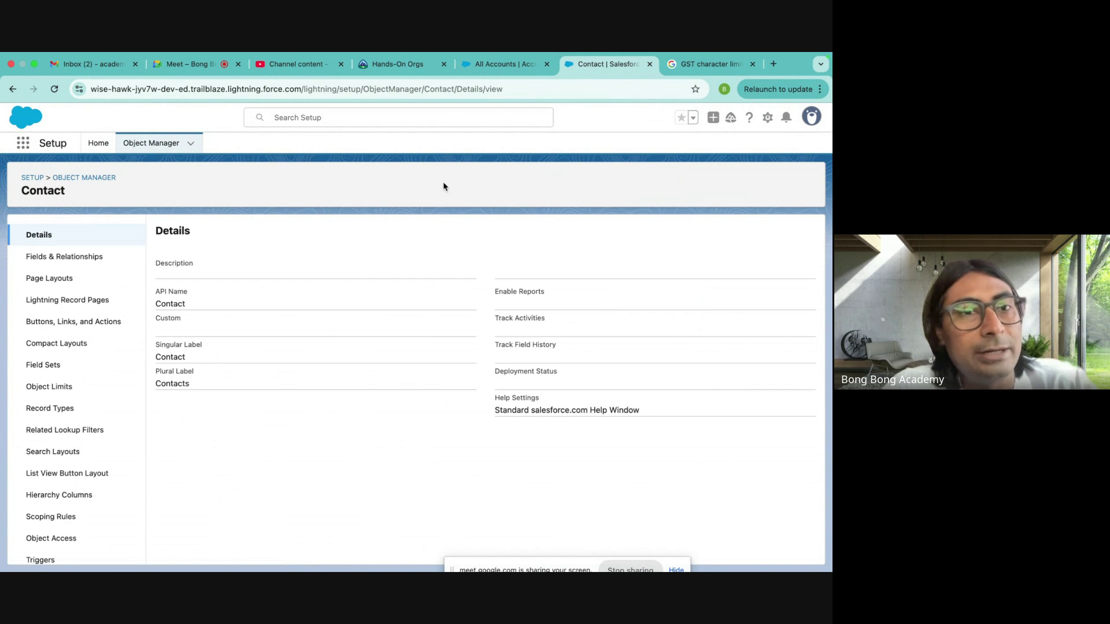
left_click(195, 64)
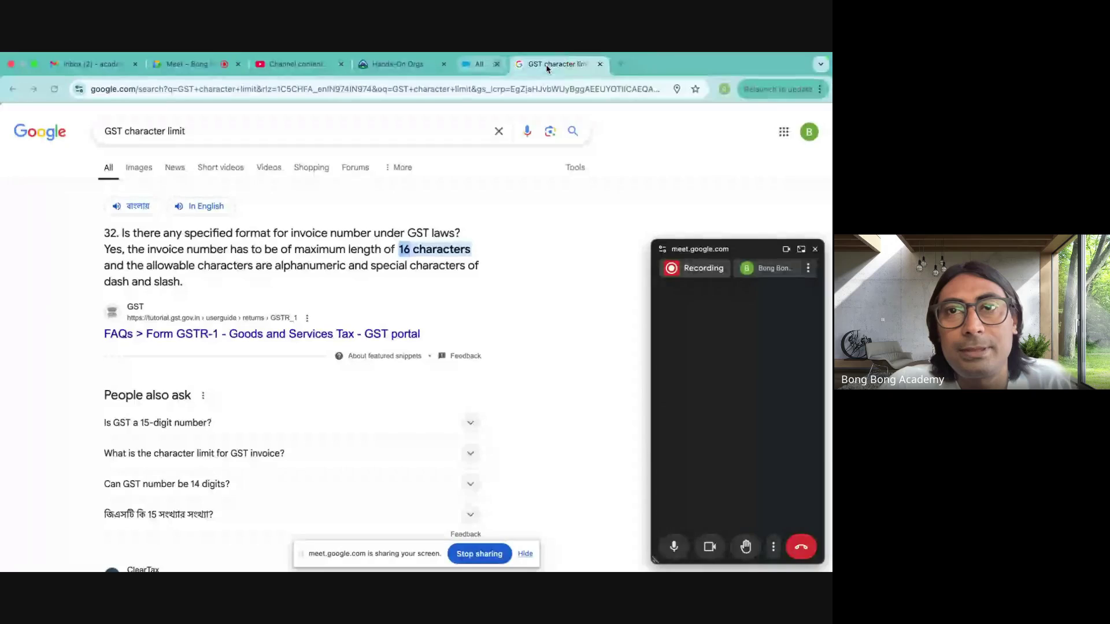
- Close the extra Salesforce and Hands-On Orgs tabs, leaving YouTube Studio open
key("ctrl+w")
key("ctrl+w")
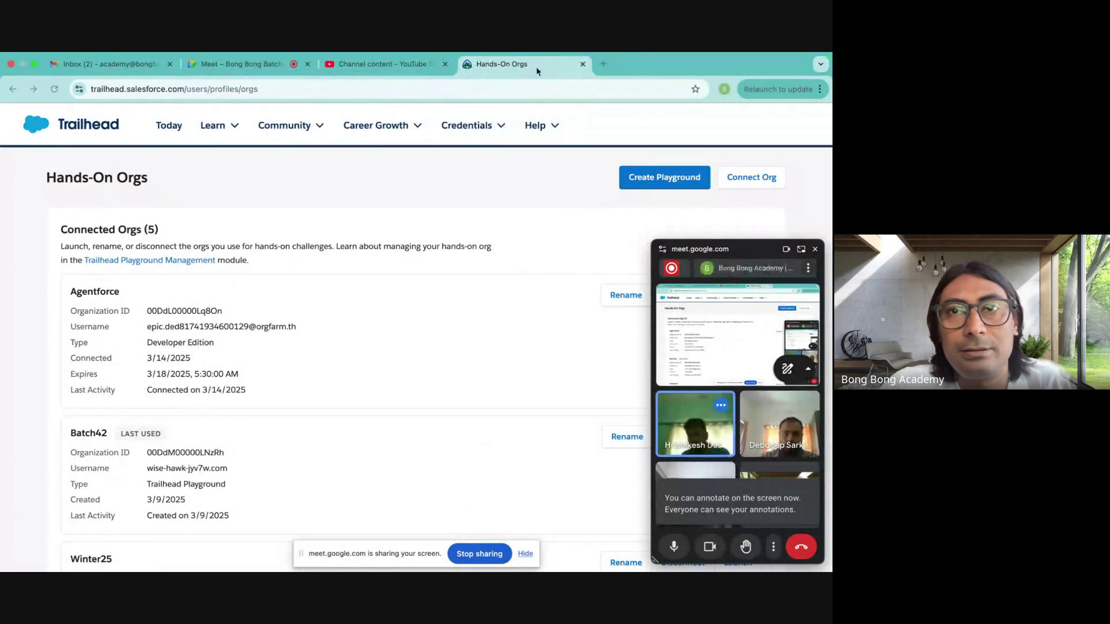
left_click(583, 65)
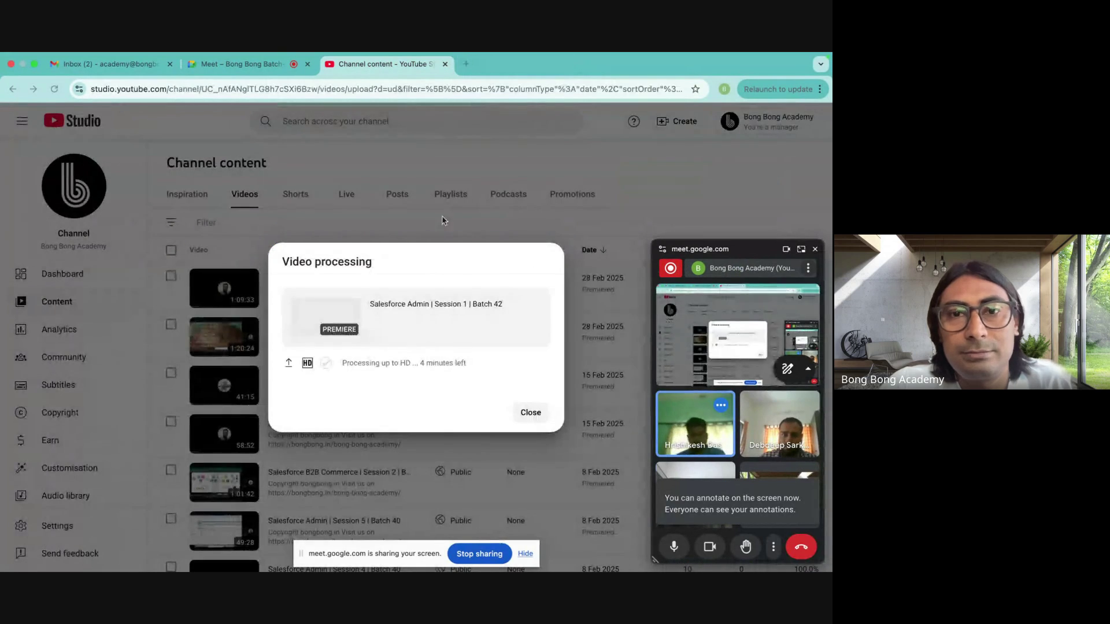
- Copy the Batch 42 playlist's shareable link from YouTube Studio's Playlists tab
left_click(528, 415)
left_click(537, 416)
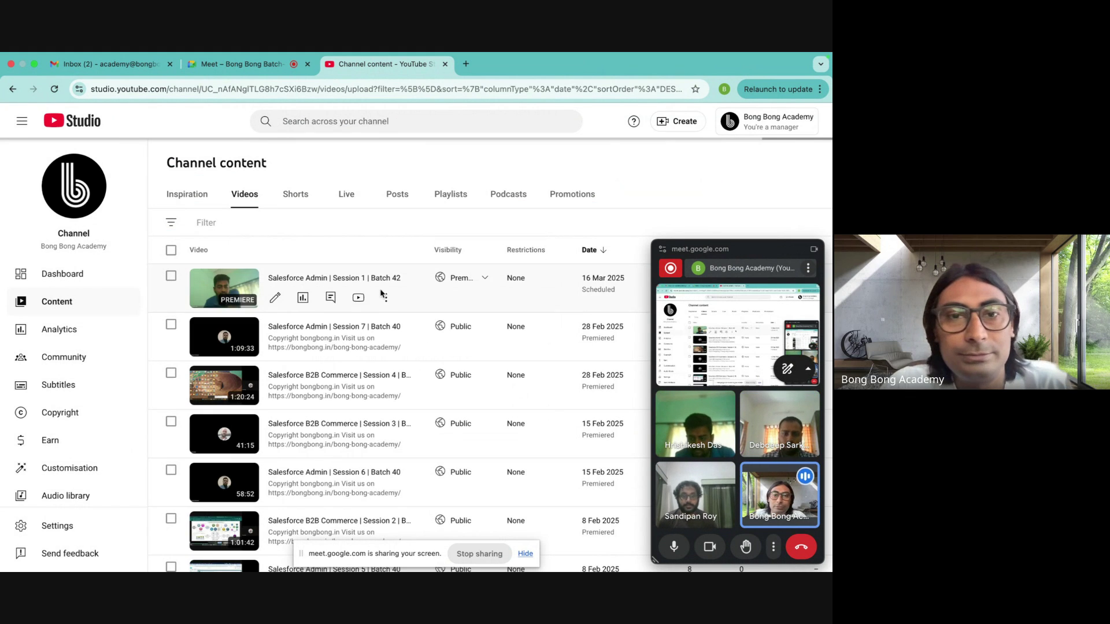
left_click(454, 199)
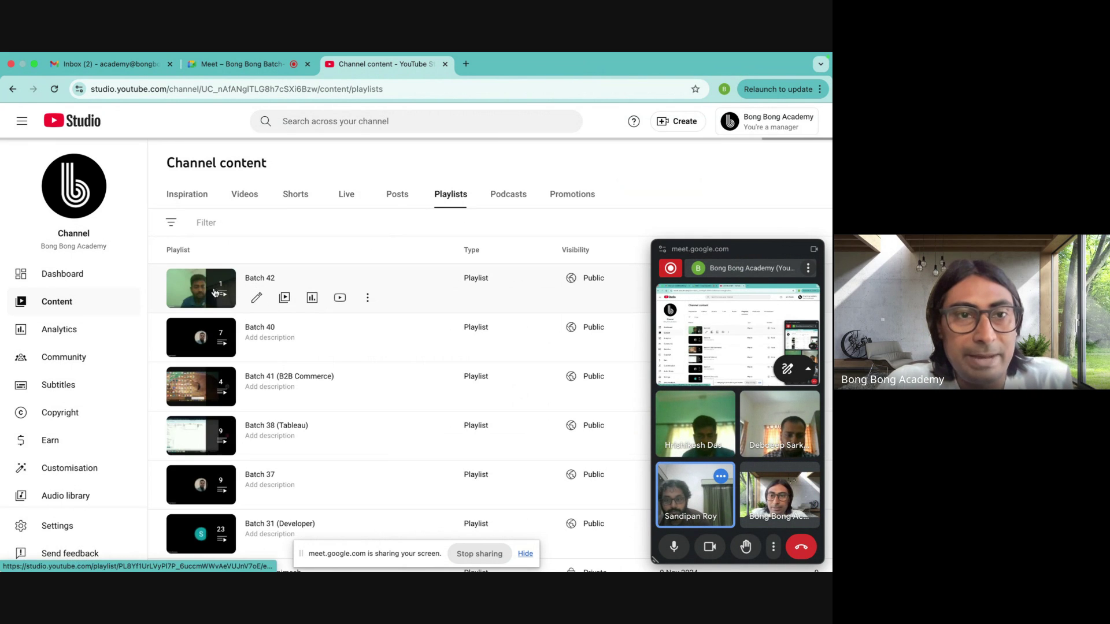
left_click(206, 290)
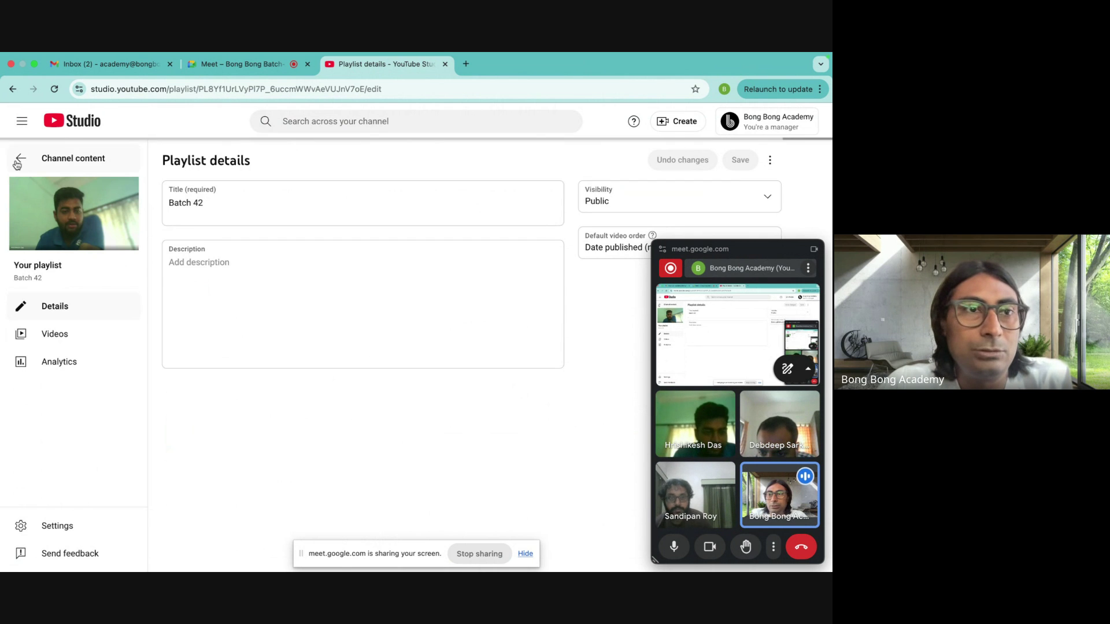
left_click(70, 159)
left_click(367, 298)
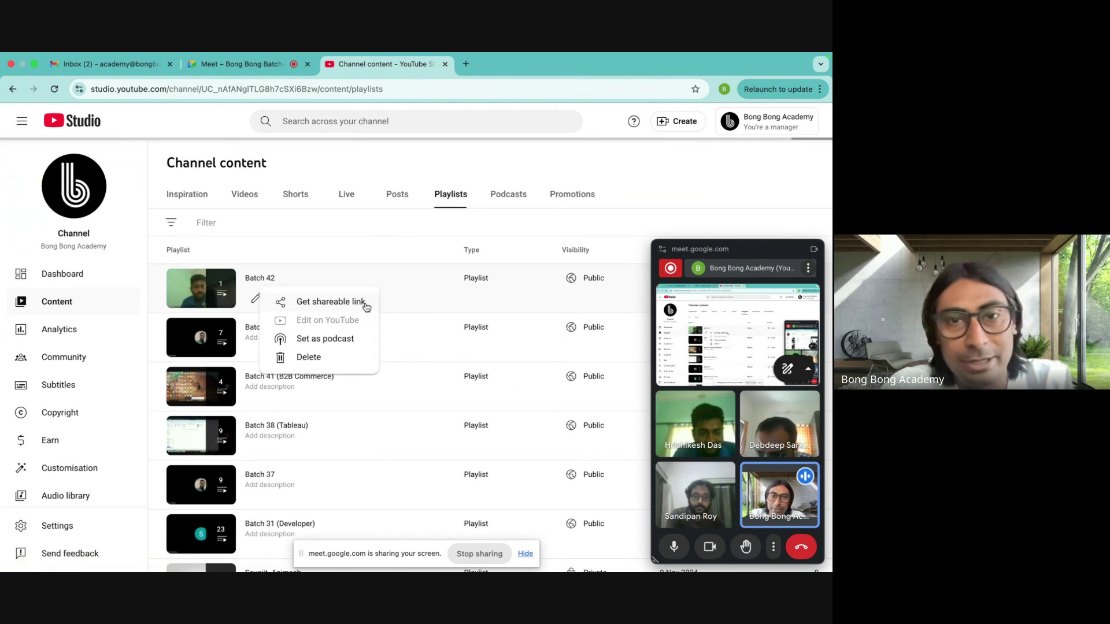
left_click(350, 307)
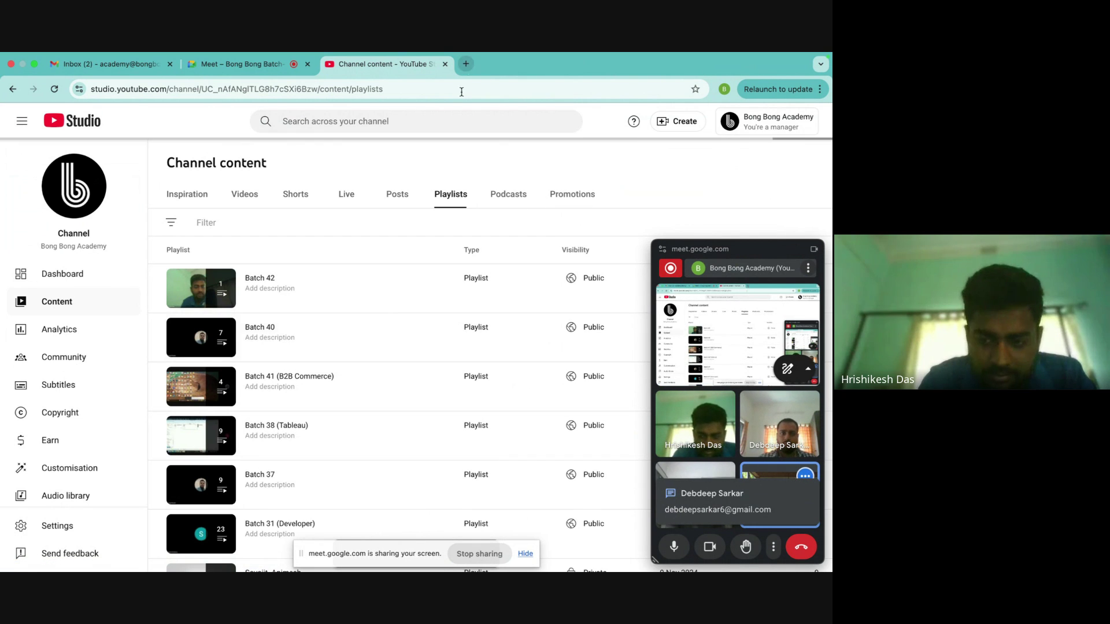
- Launch WhatsApp from Launchpad
mouse_move(114, 569)
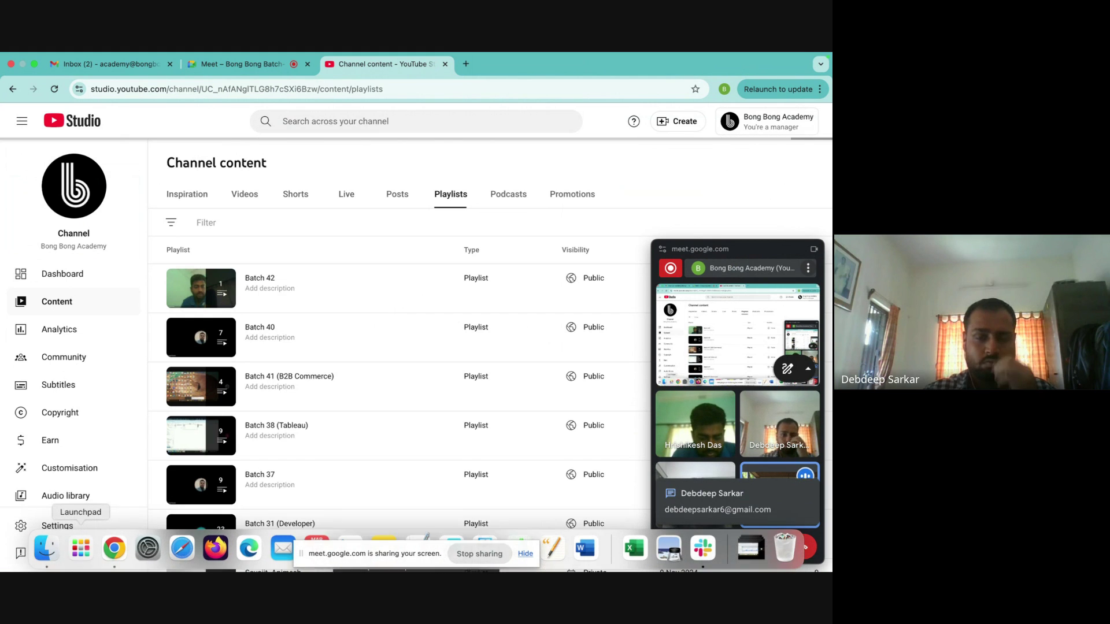
left_click(81, 549)
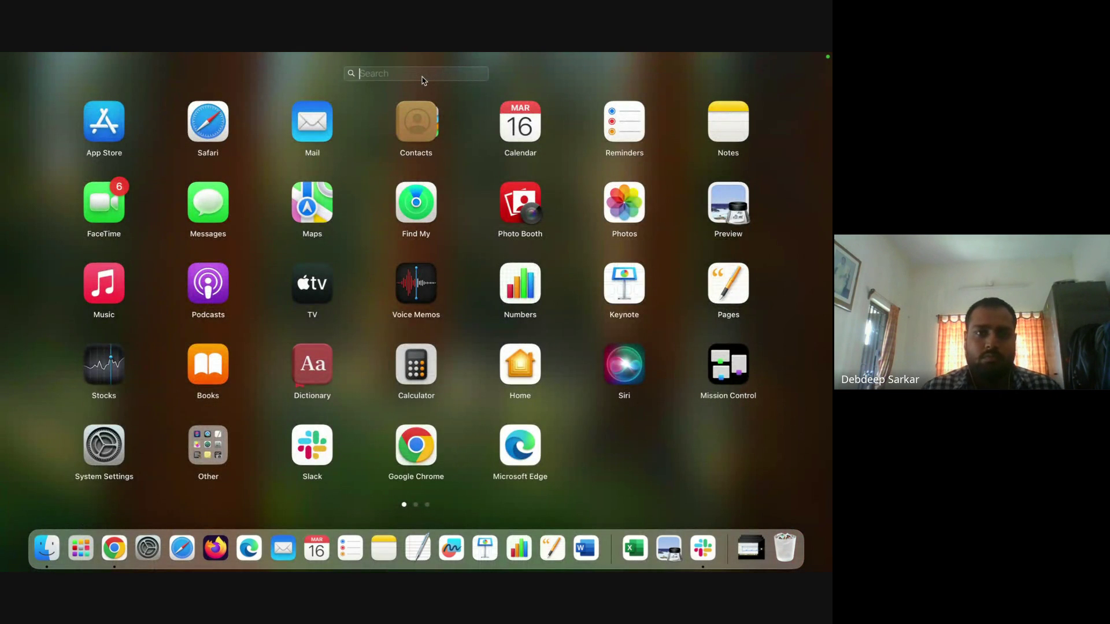
left_click(426, 116)
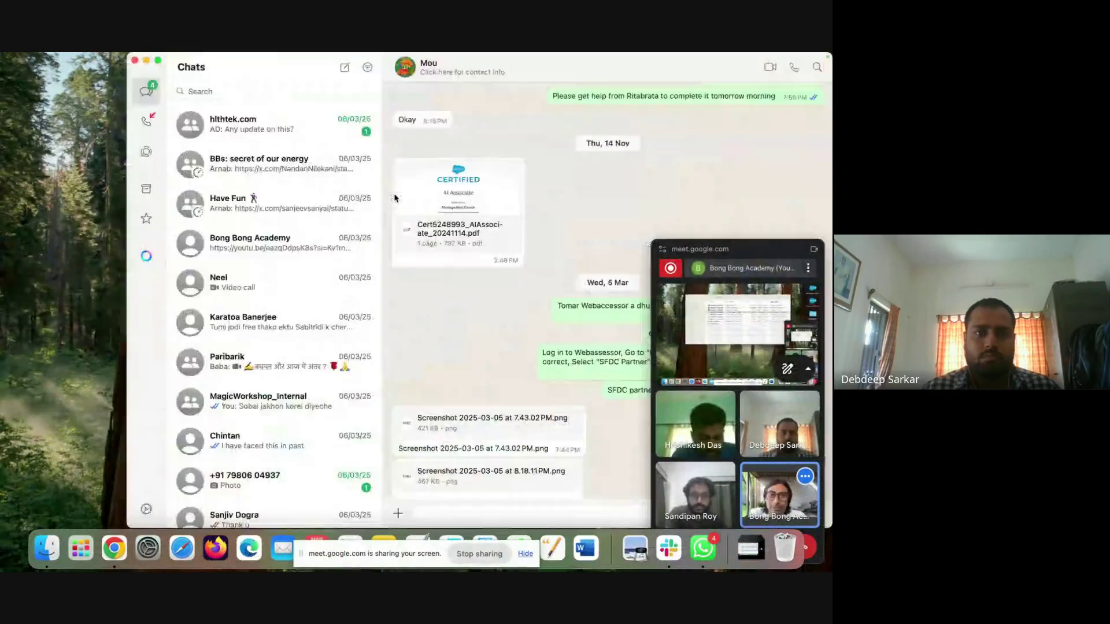
- Find the Bong Bong Batch- 42 group by searching '42' and send the pasted playlist link
scroll(297, 260, "up", 15)
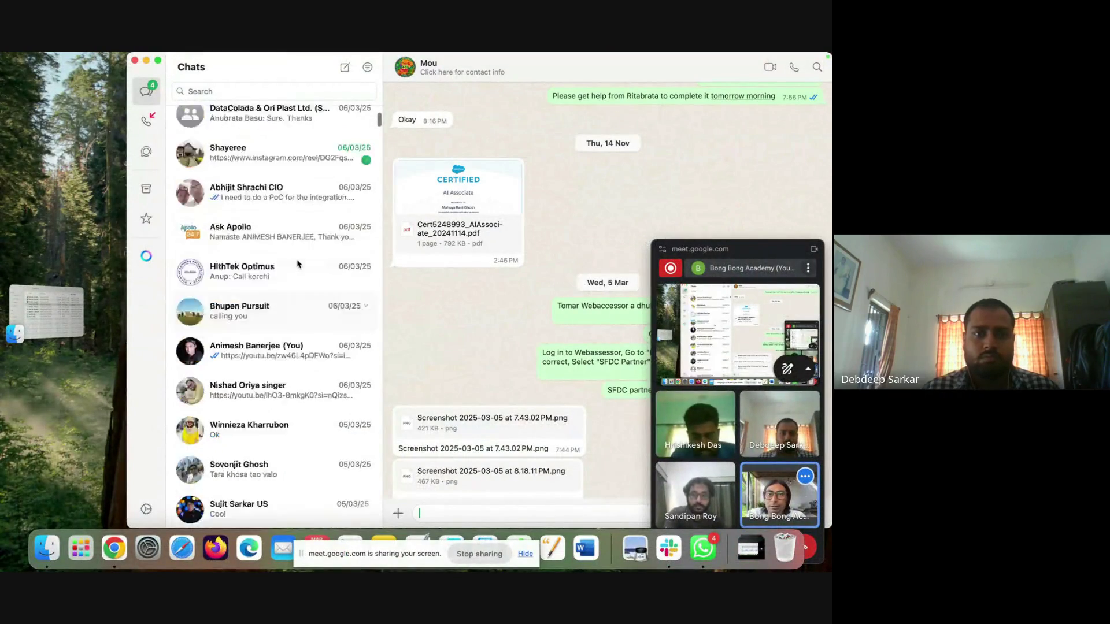
left_click(219, 91)
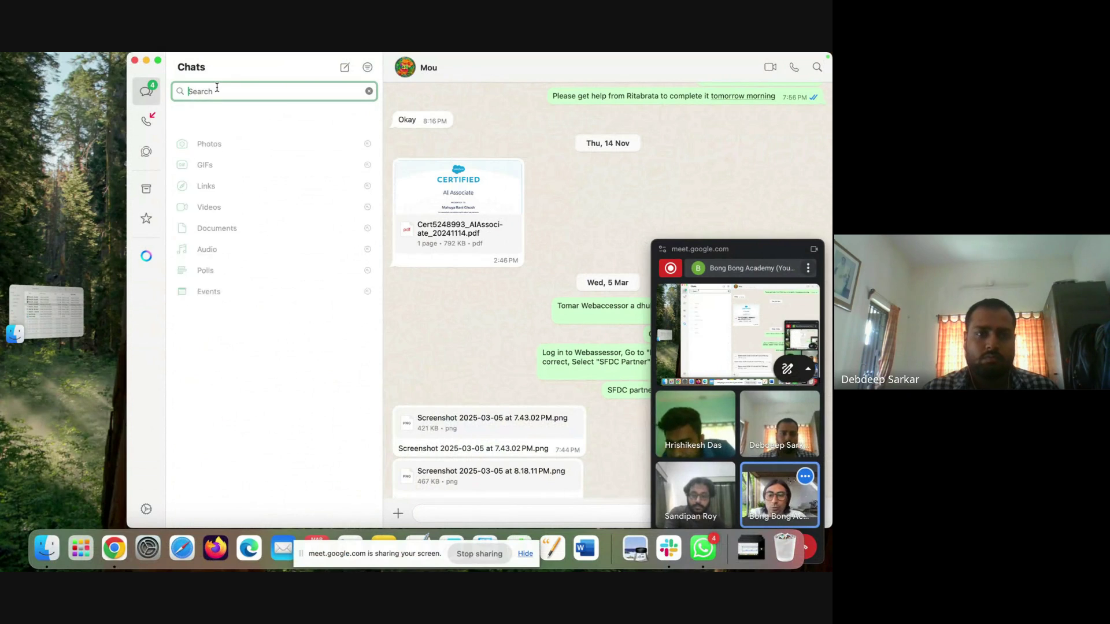
type("42")
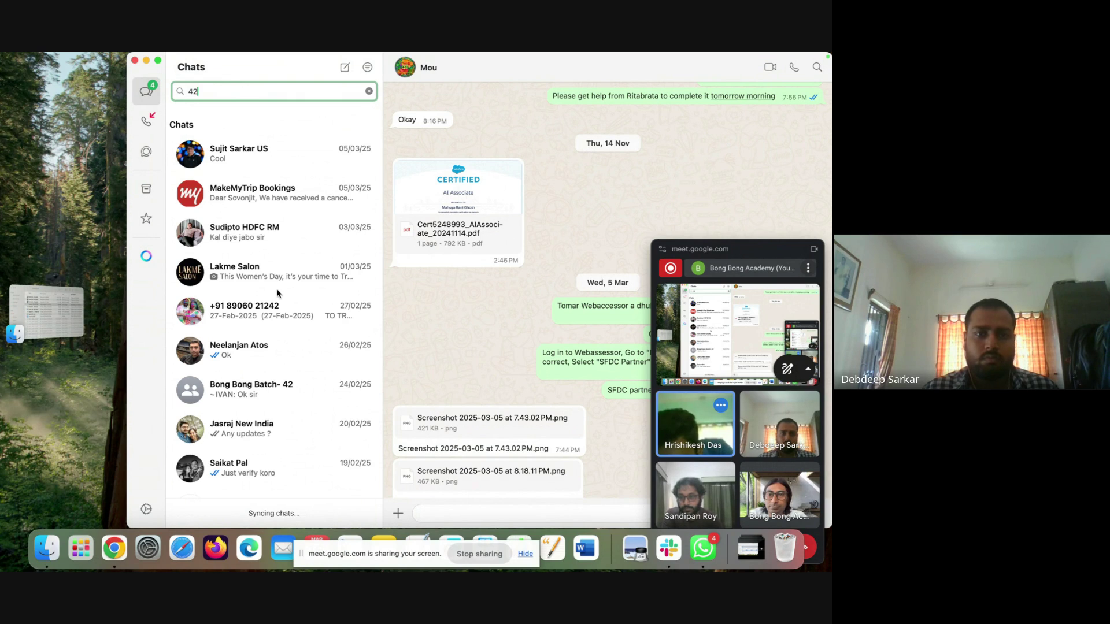
left_click(272, 388)
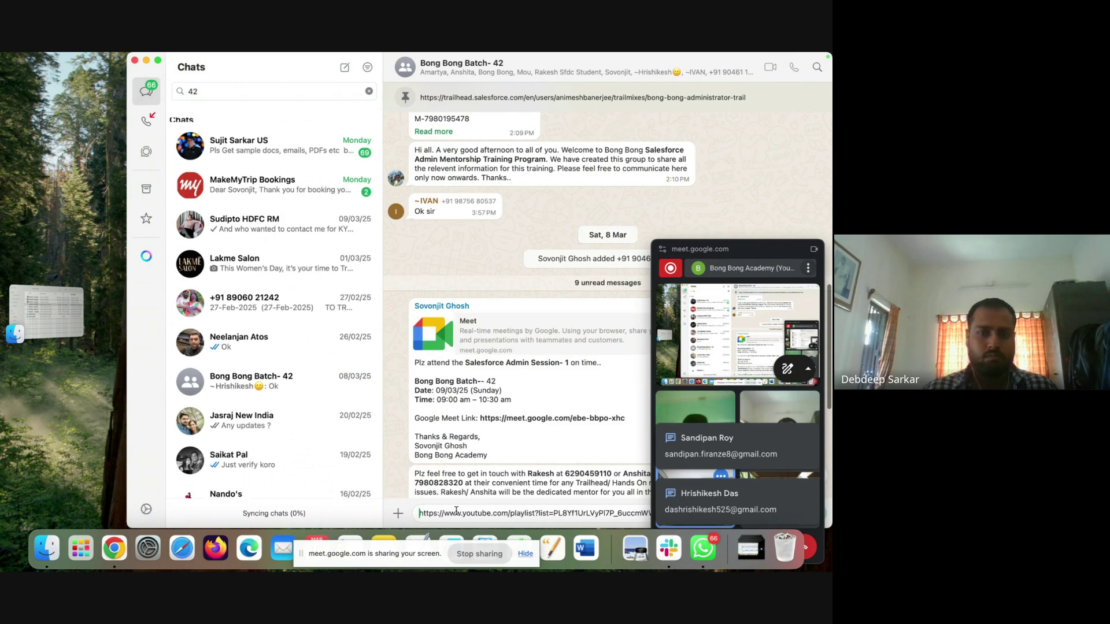
key("super+v")
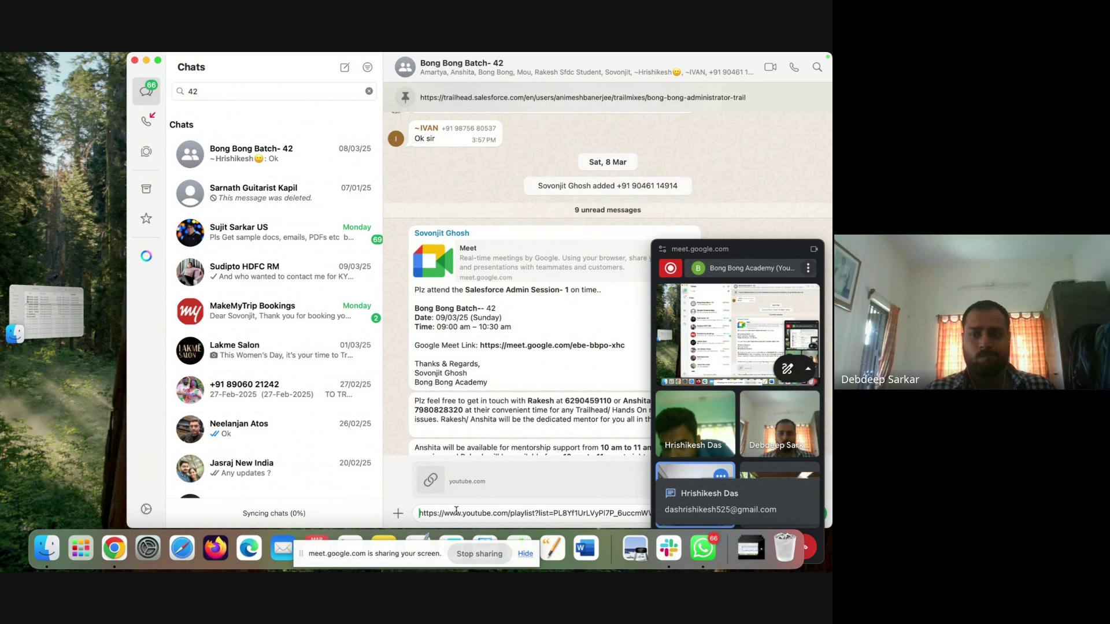
key("Return")
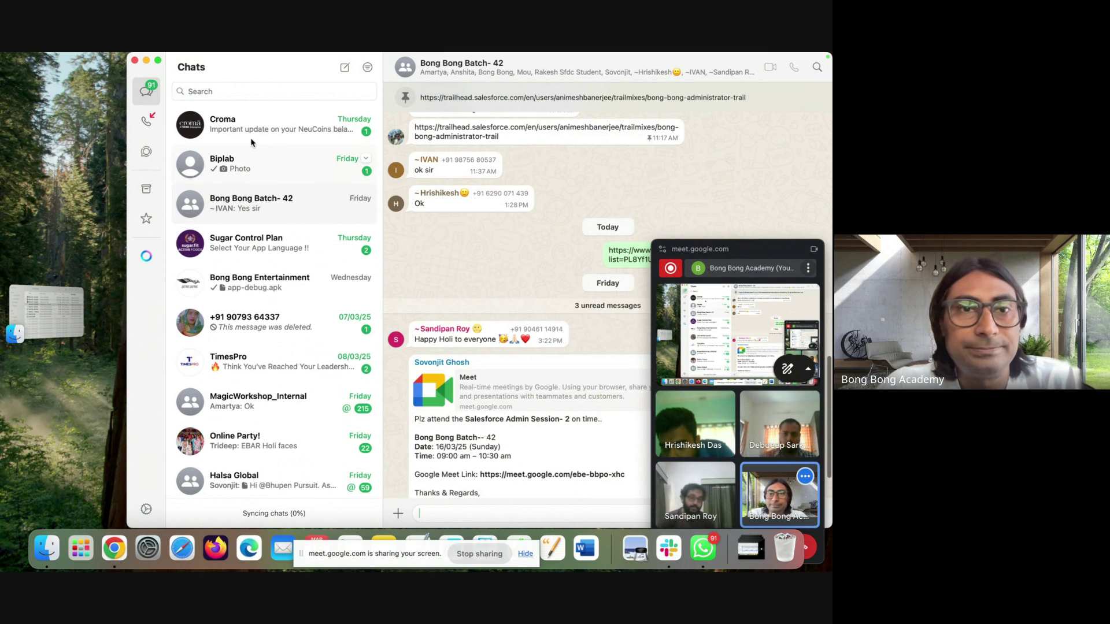
left_click(114, 549)
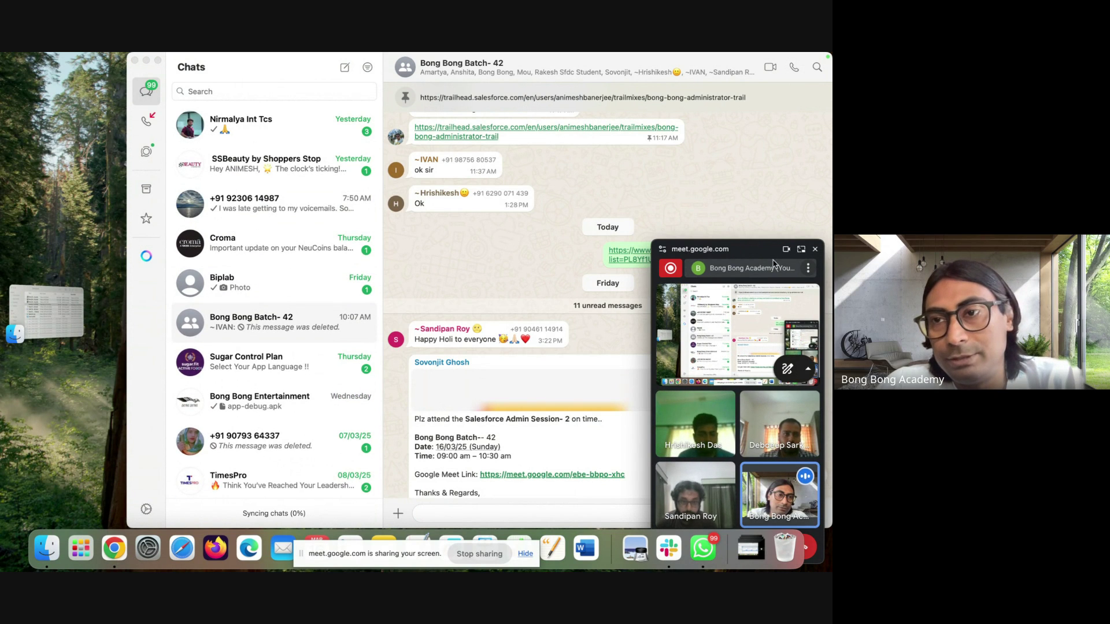
left_click(801, 249)
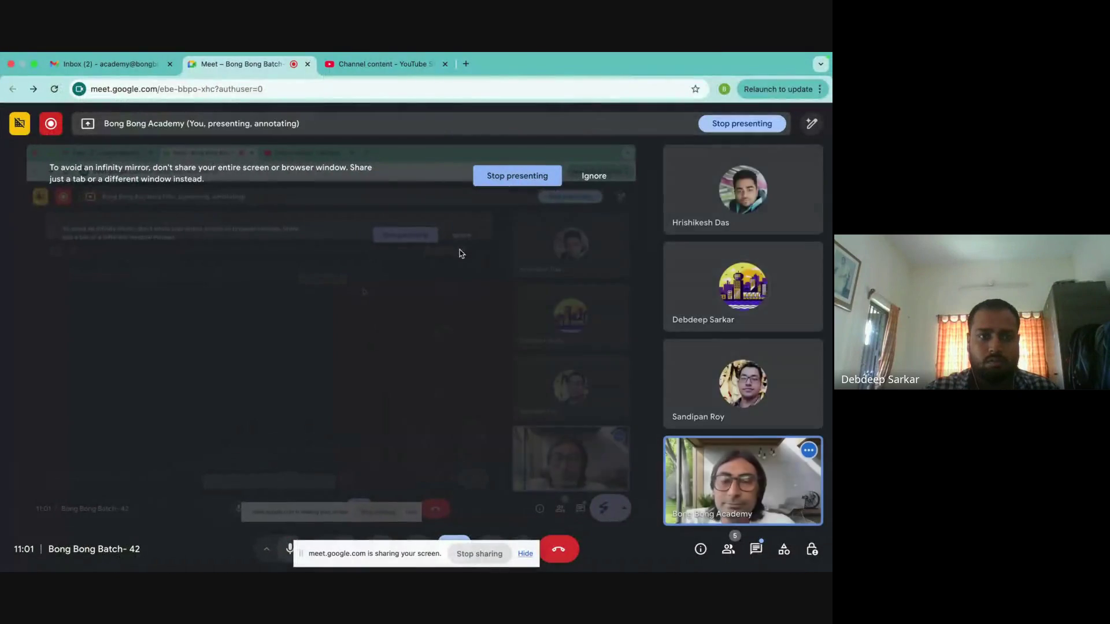
- Post the Batch 42 playlist link in the Google Meet in-call chat for everyone
left_click(364, 71)
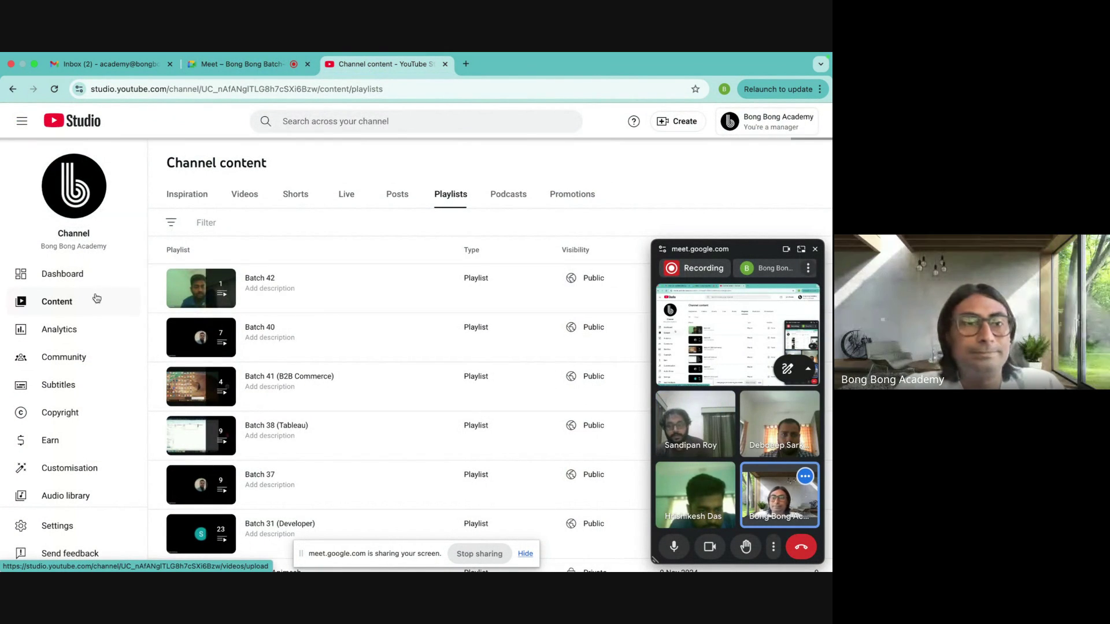
left_click(243, 64)
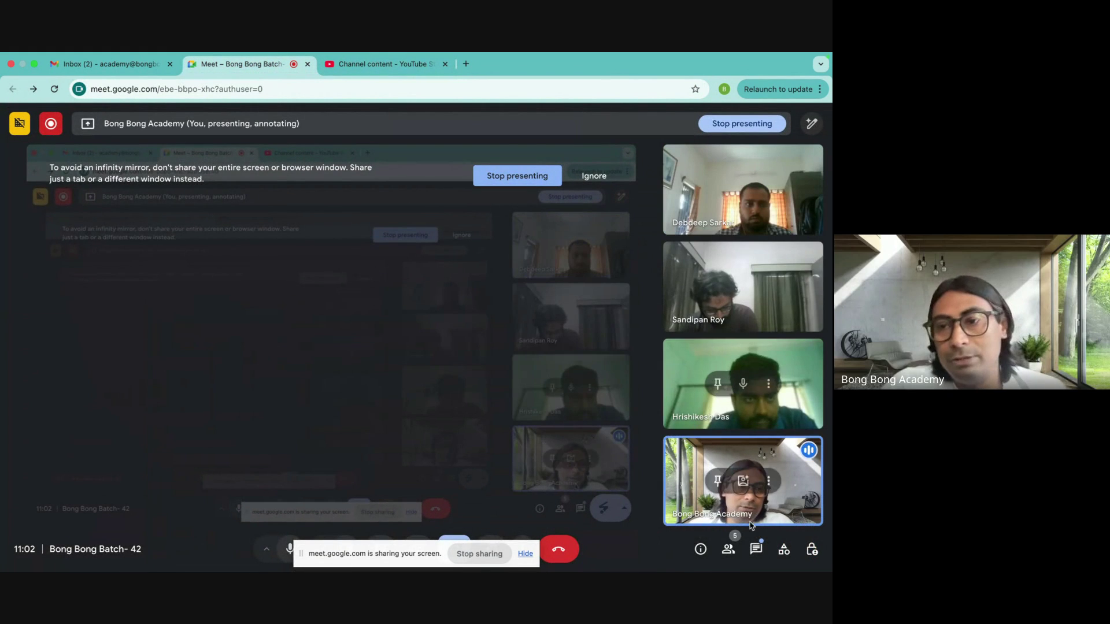
left_click(756, 549)
left_click(682, 503)
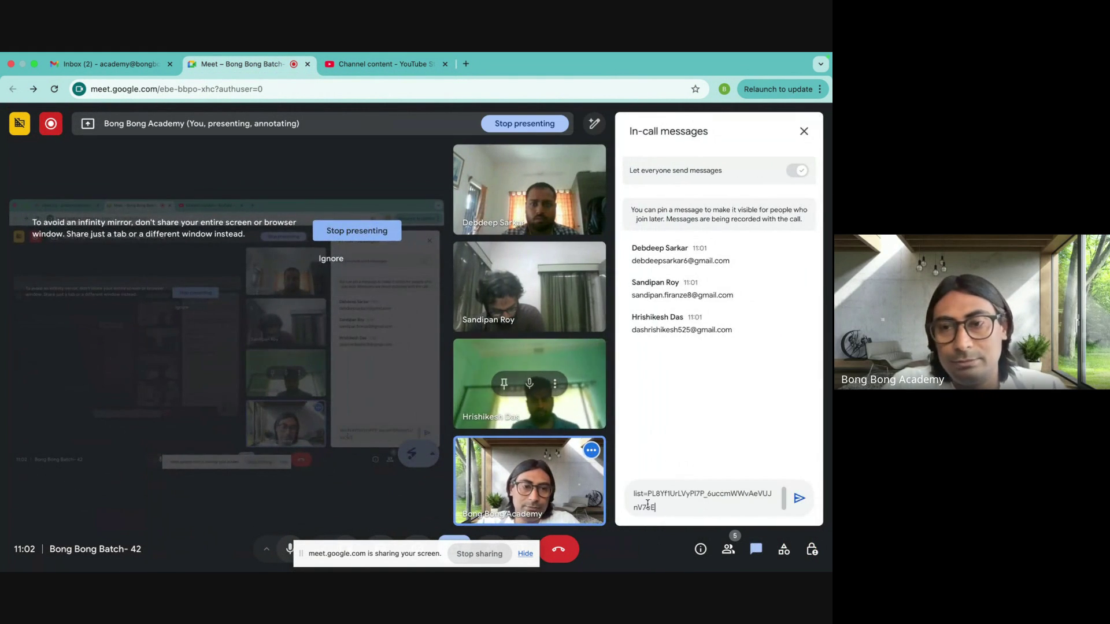
key("Return")
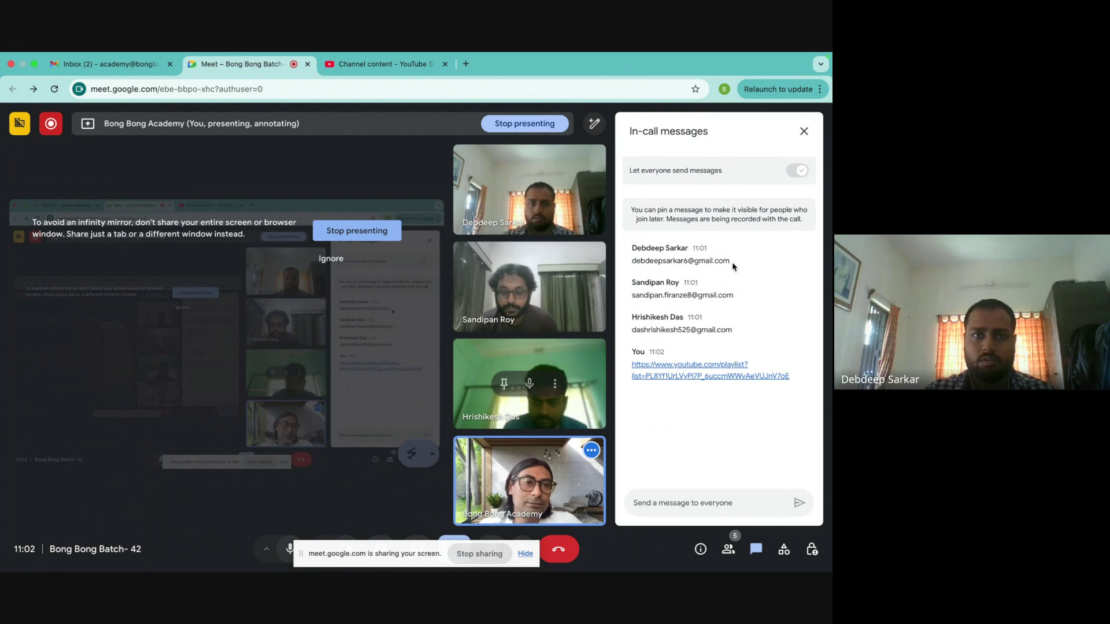
- Select a participant's e-mail address, then go to Gmail's Google apps grid
left_click_drag(733, 262, 628, 266)
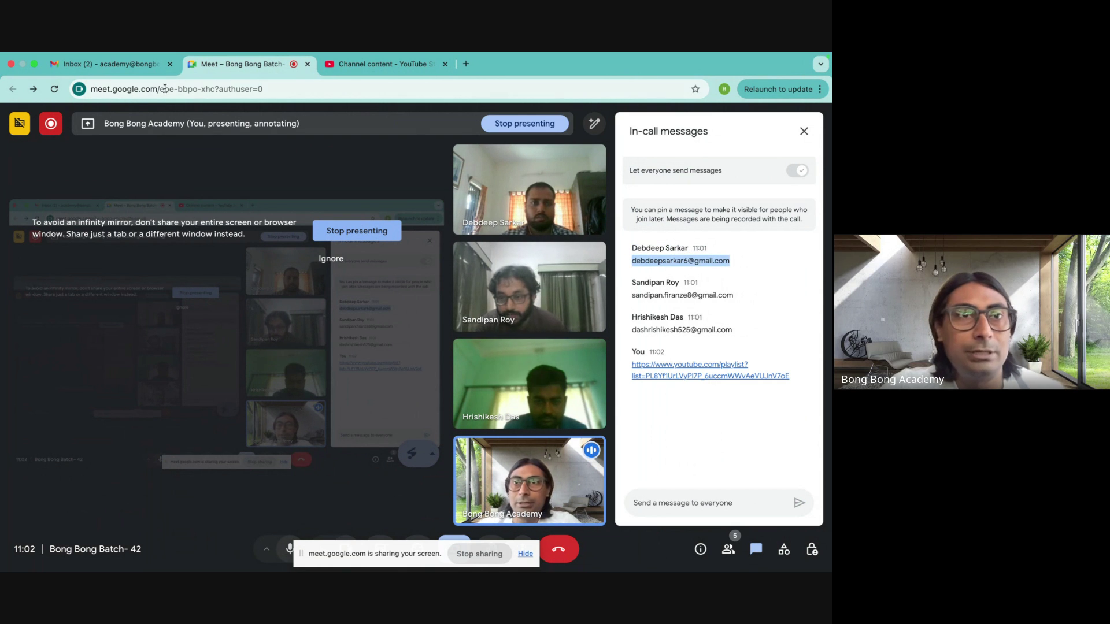
left_click(104, 63)
left_click(554, 121)
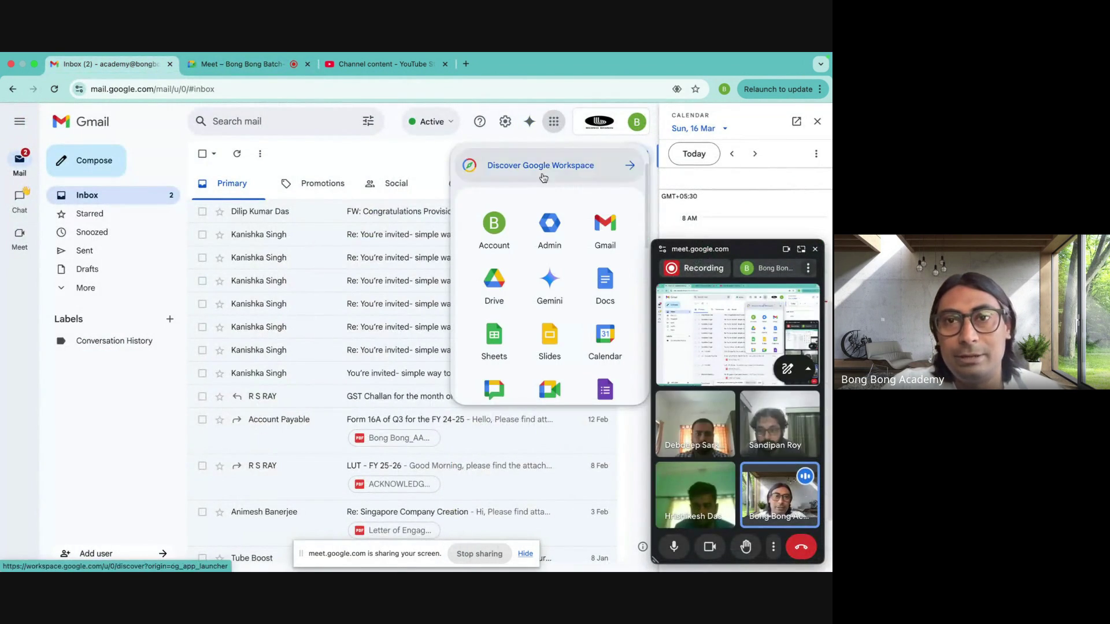
- Open the Assignment spreadsheet from the Earlier section of Google Sheets
left_click(497, 340)
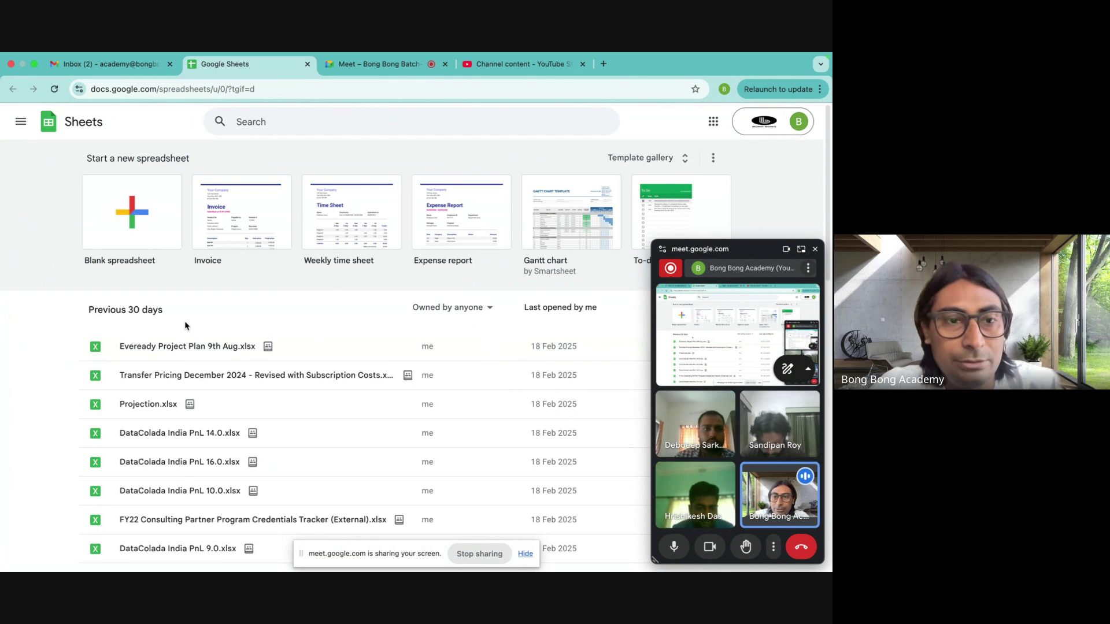
scroll(182, 427, "down", 2)
scroll(183, 431, "down", 8)
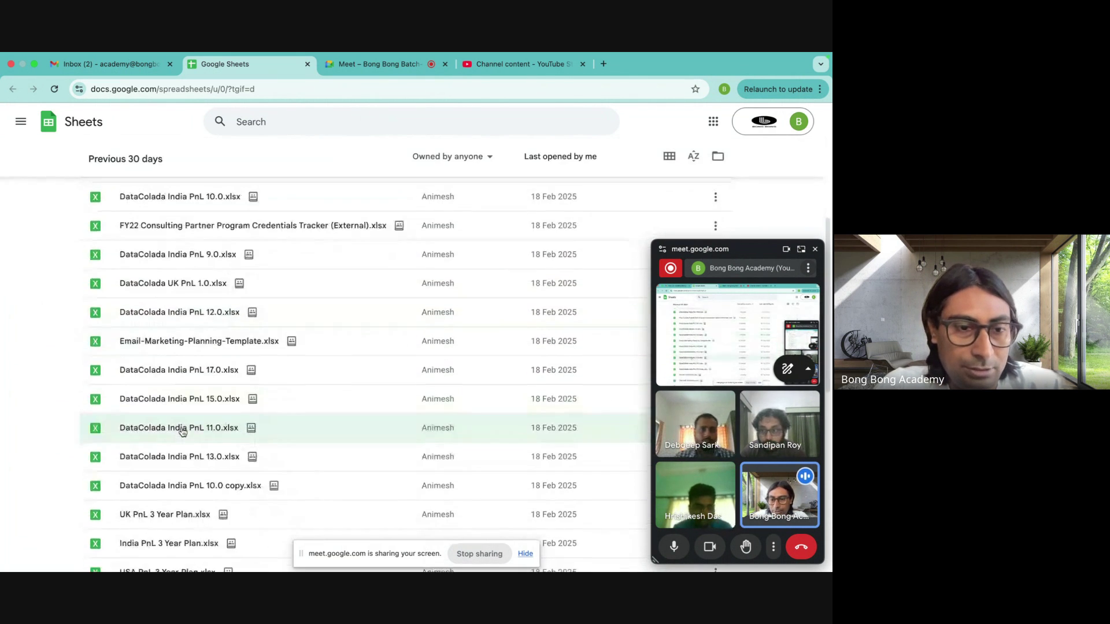
scroll(182, 430, "up", 10)
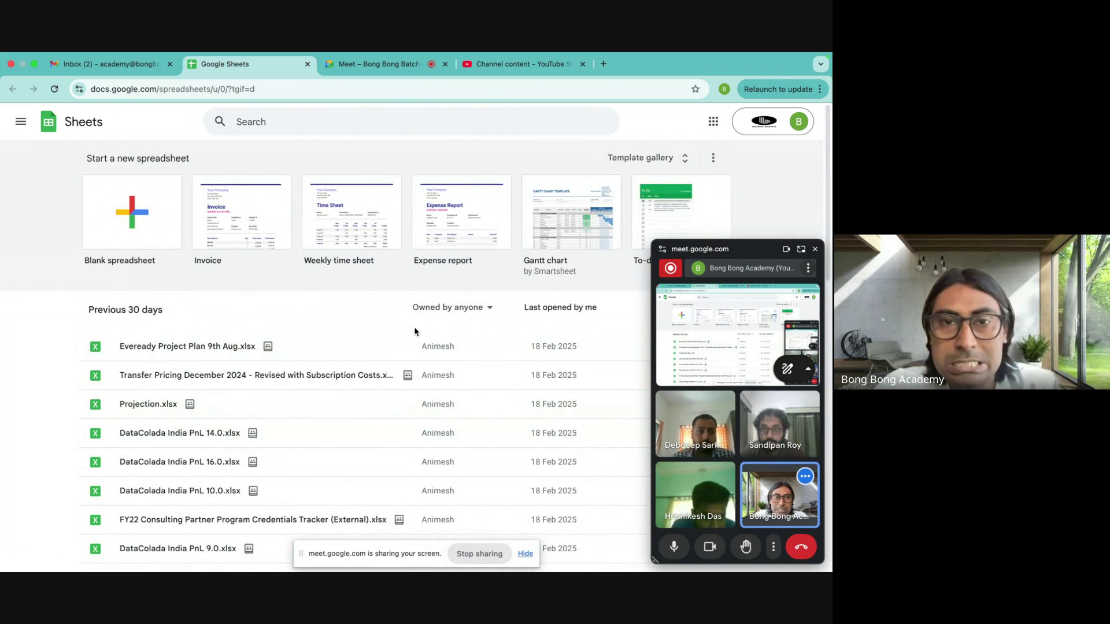
scroll(414, 331, "down", 6)
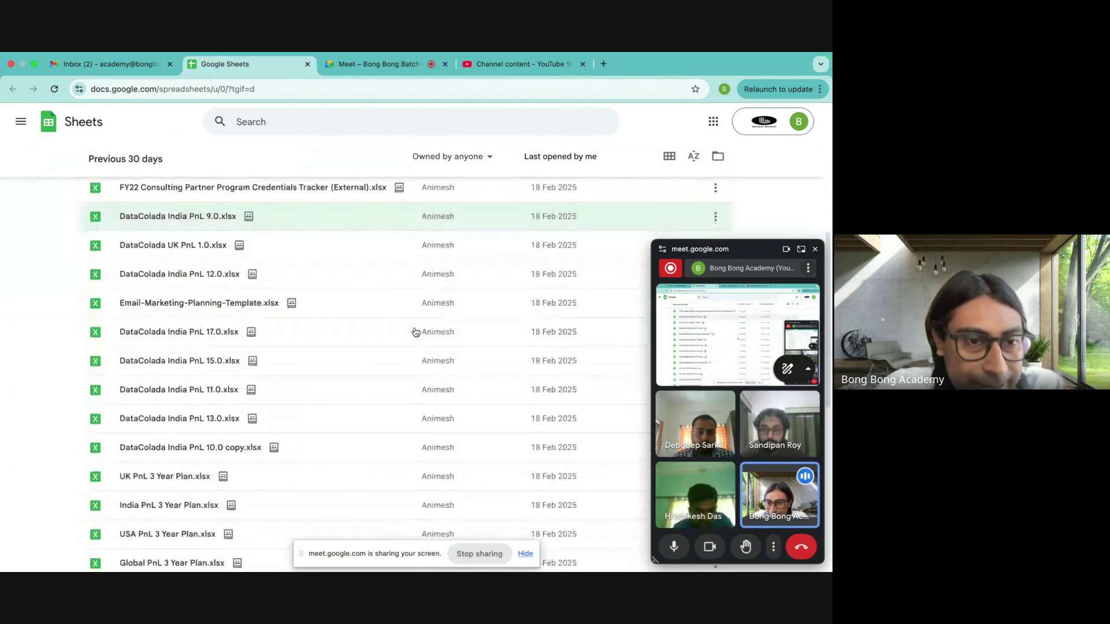
scroll(415, 332, "down", 7)
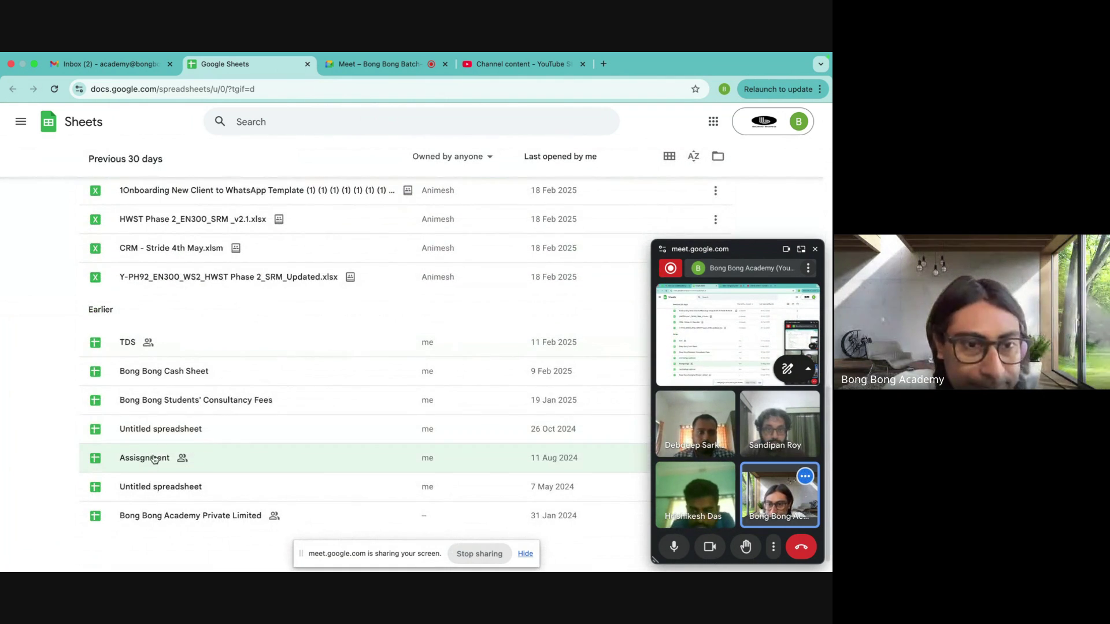
left_click(153, 457)
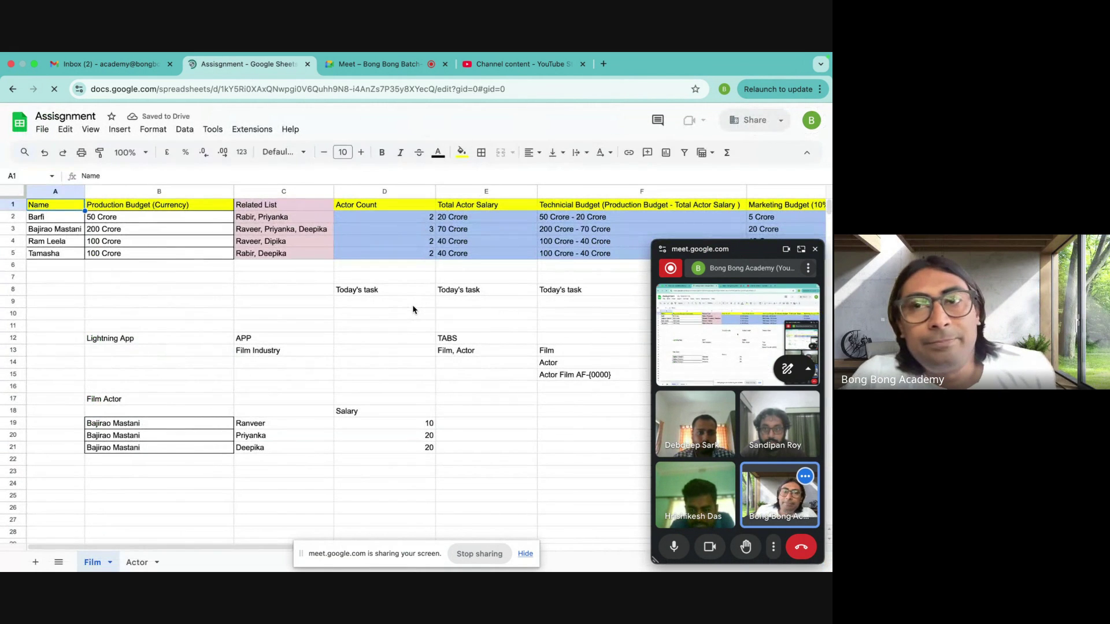
- Open the Share 'Assignment' dialog
left_click(752, 123)
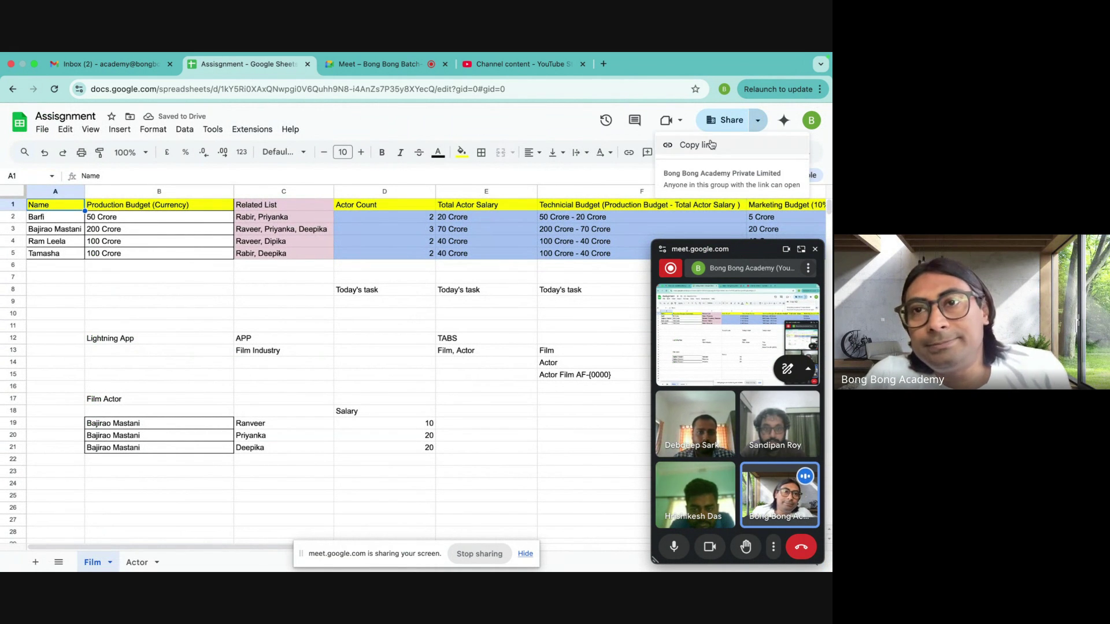
left_click(761, 122)
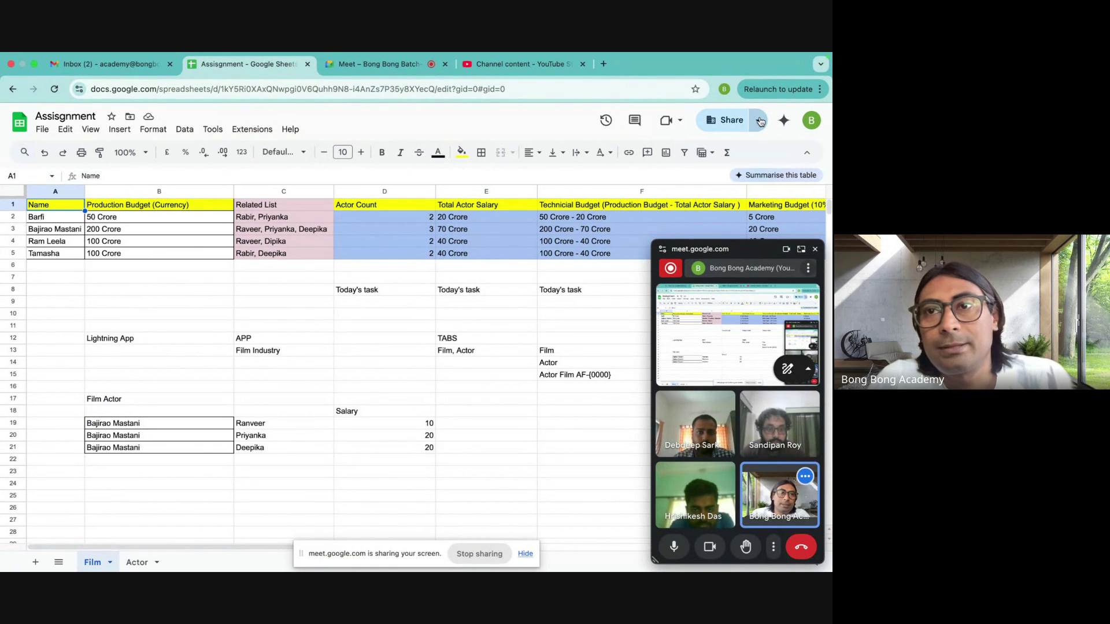
left_click(727, 120)
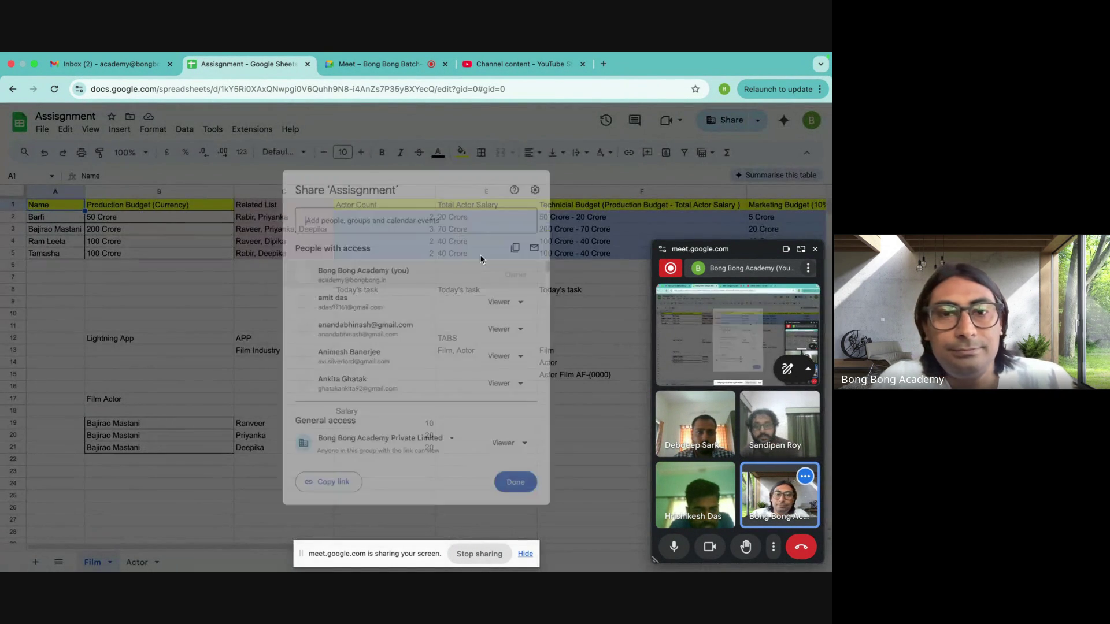
- Add the three students' e-mail addresses from the call chat as share recipients
left_click(331, 213)
key("super+v")
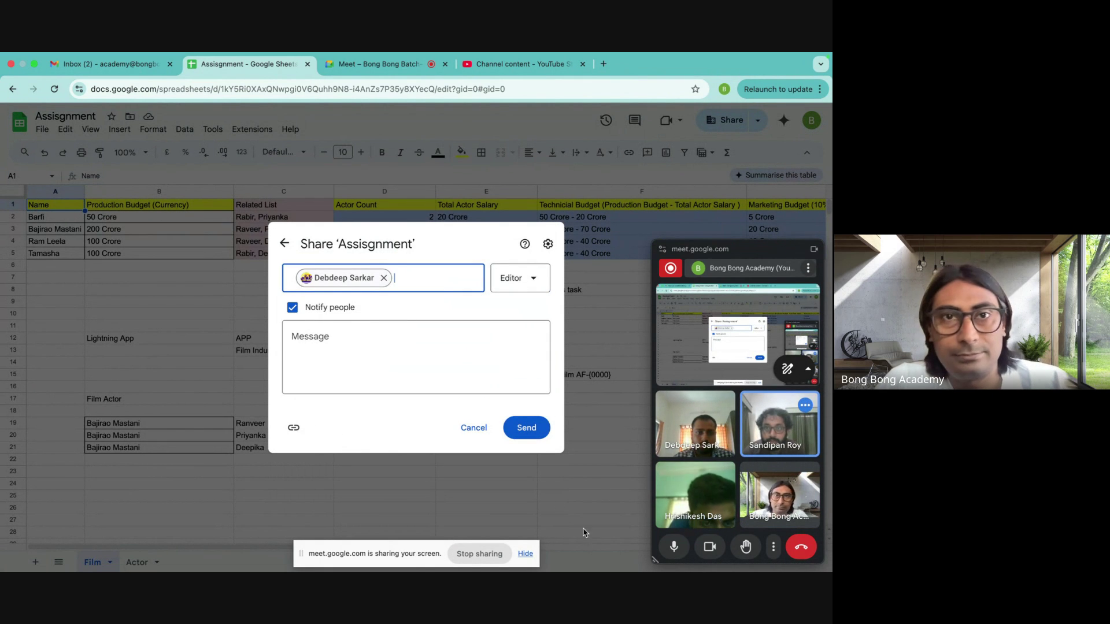
left_click(381, 64)
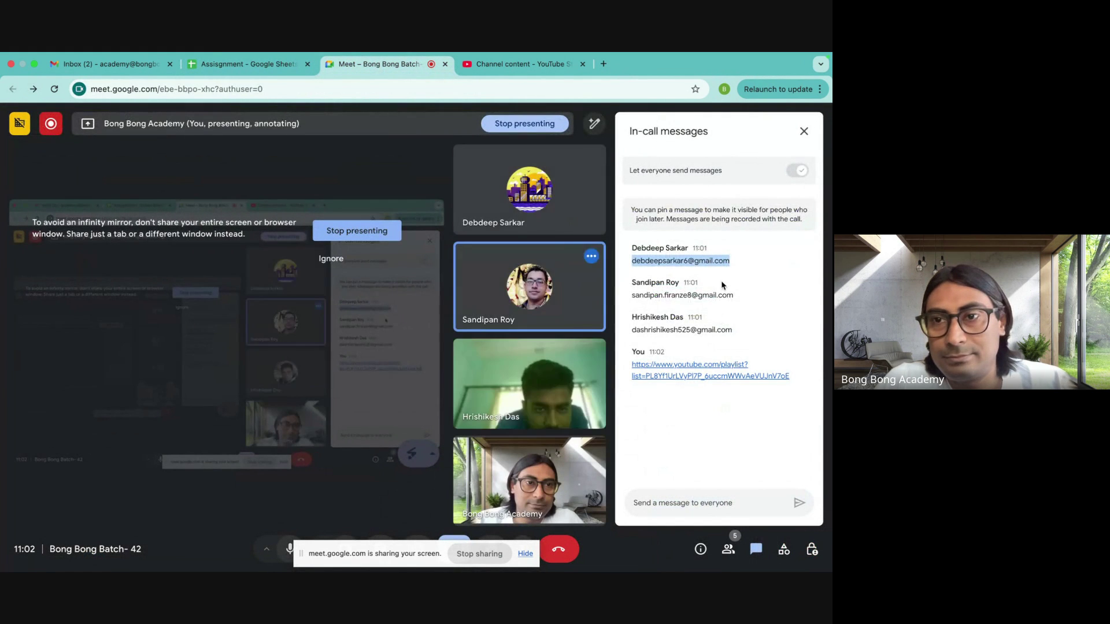
left_click_drag(736, 299, 640, 296)
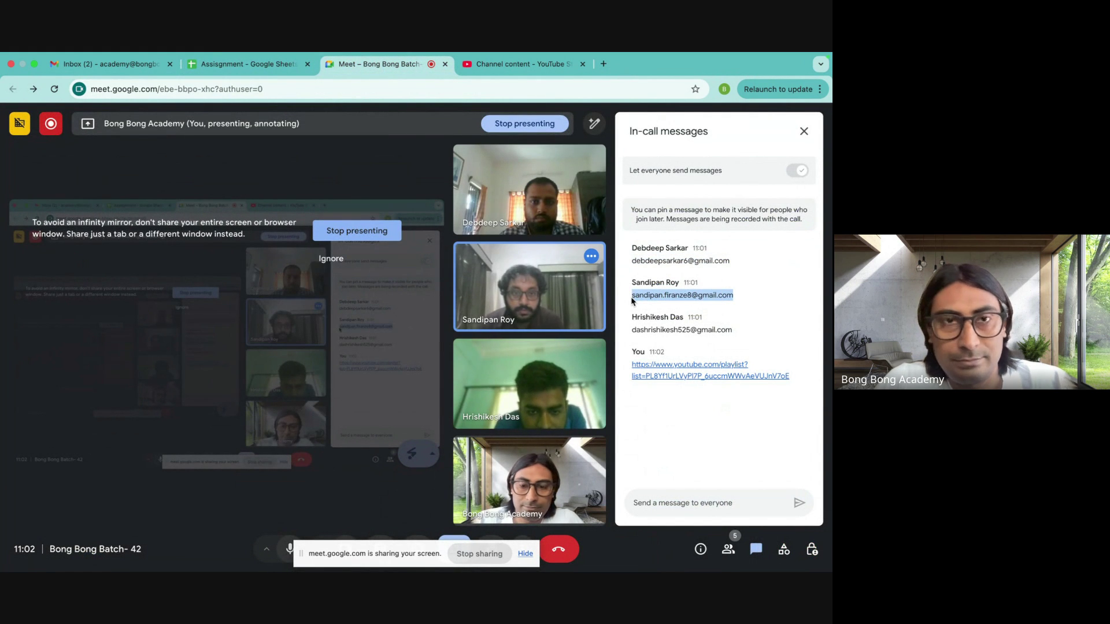
left_click(249, 64)
key("ctrl+v")
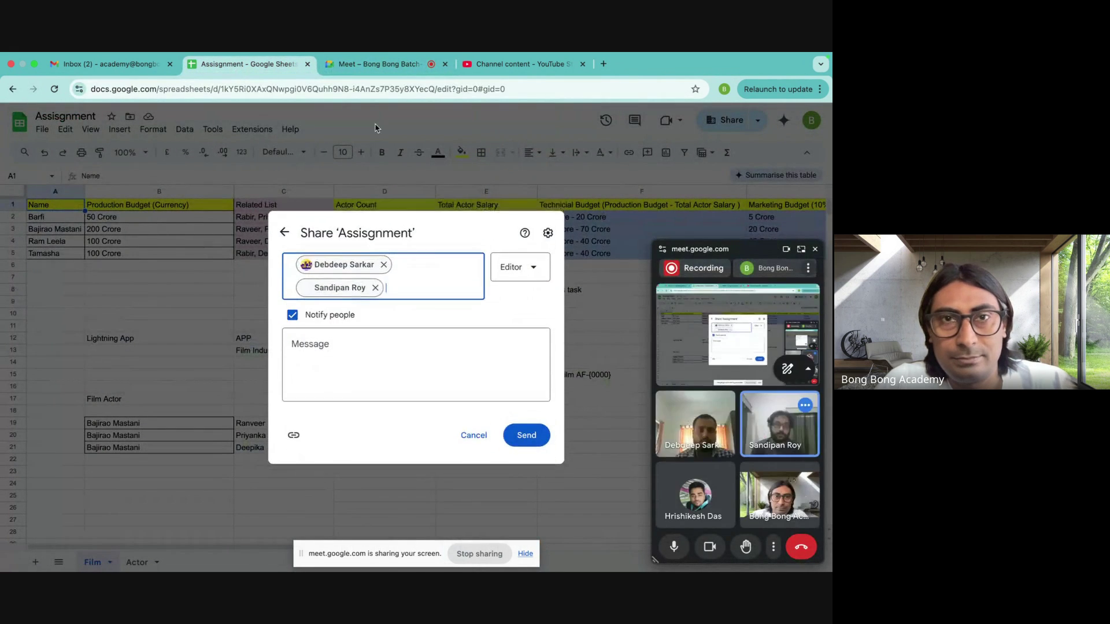
left_click(381, 64)
left_click_drag(734, 330, 630, 330)
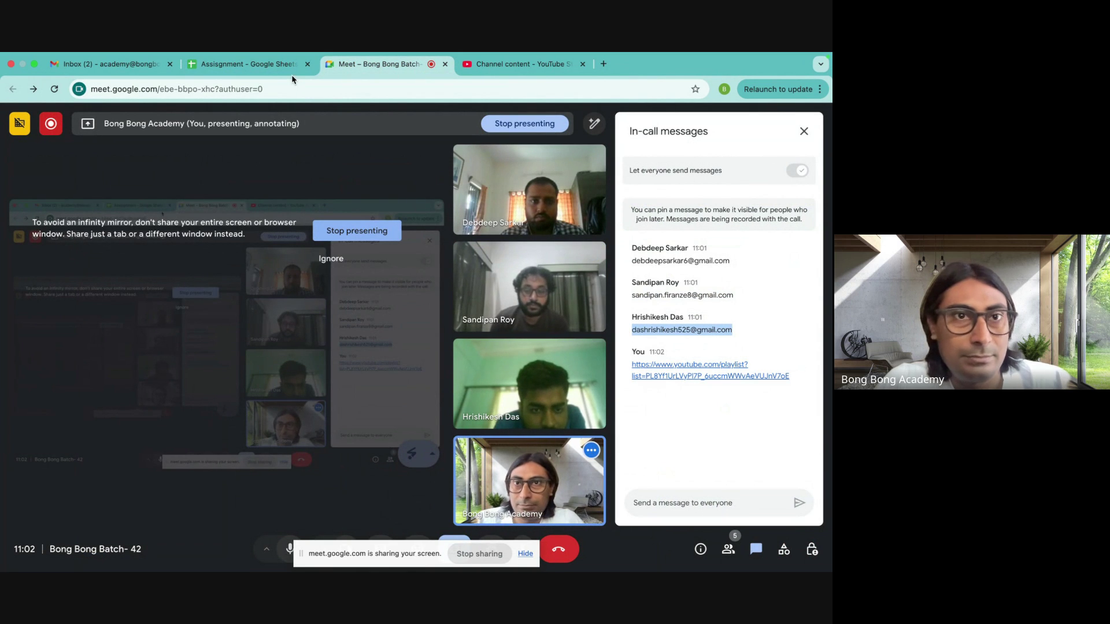
left_click(265, 67)
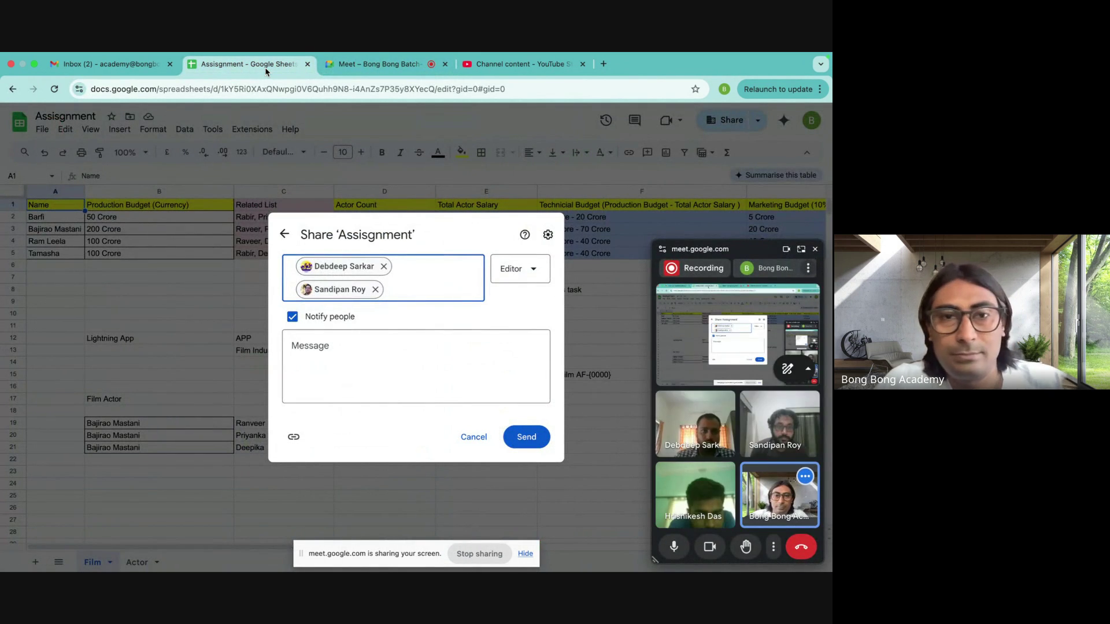
key("ctrl+v")
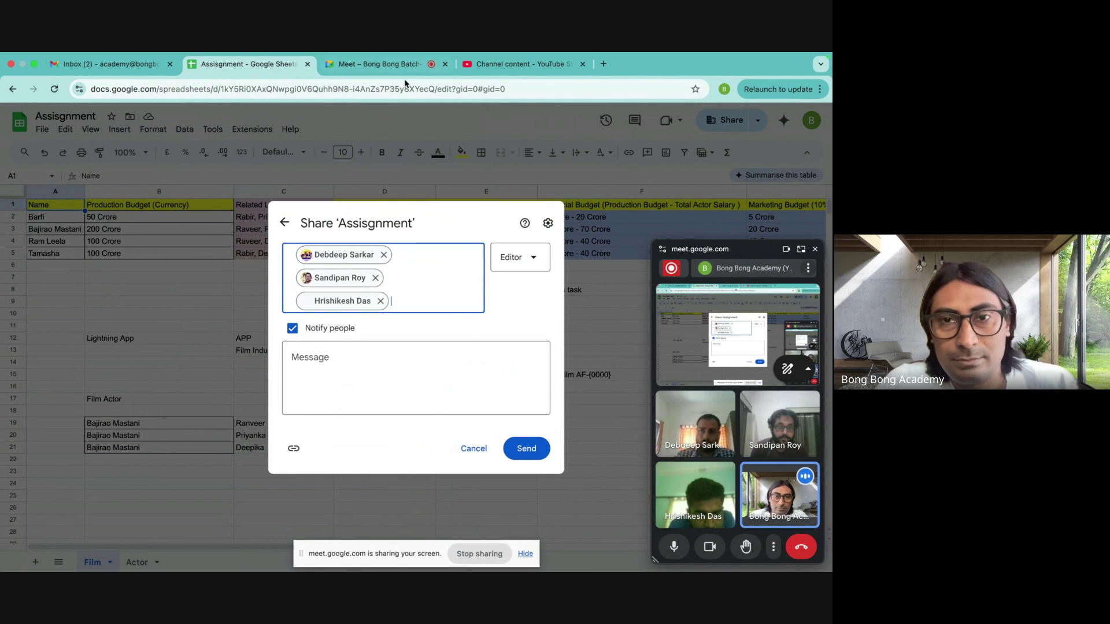
- Give the recipients Viewer access, send the invitation and confirm sharing outside the organisation
left_click(529, 258)
left_click(485, 291)
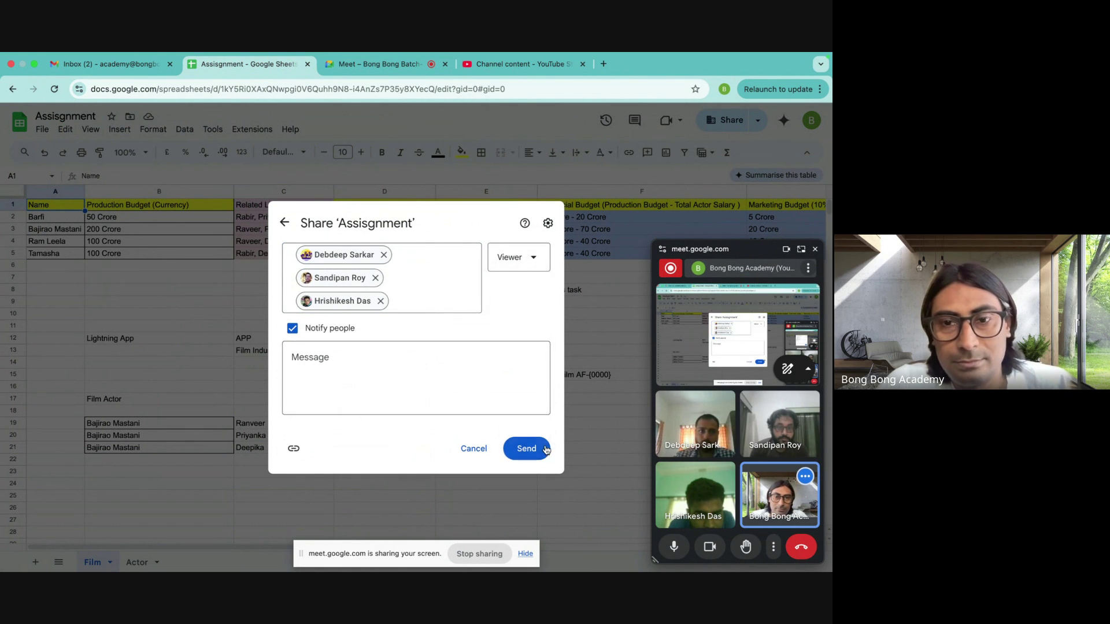
left_click(456, 382)
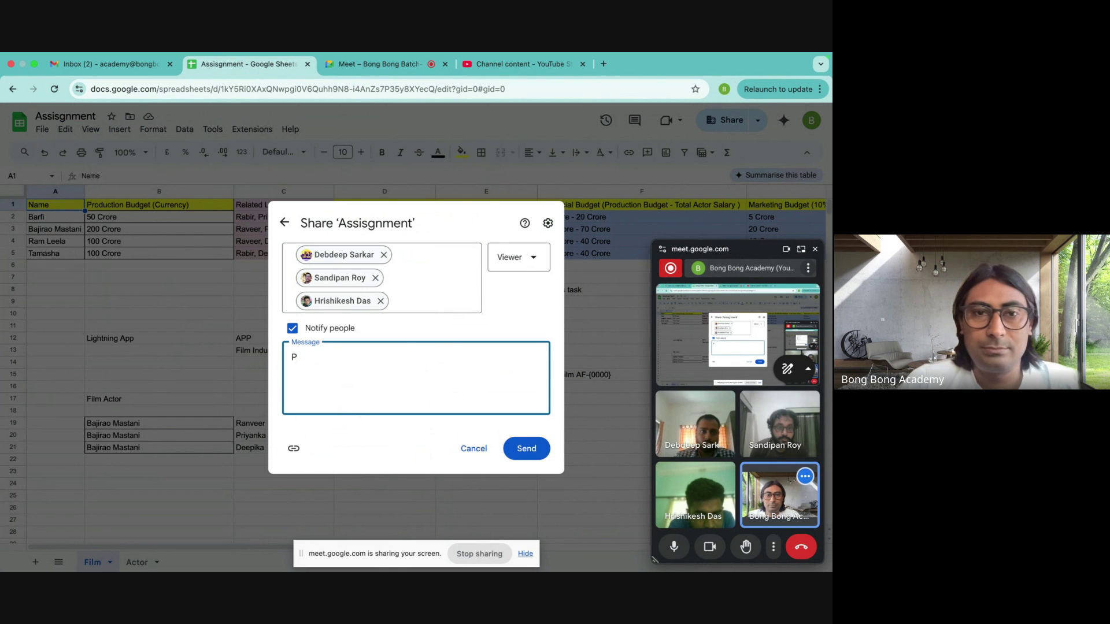
left_click(527, 449)
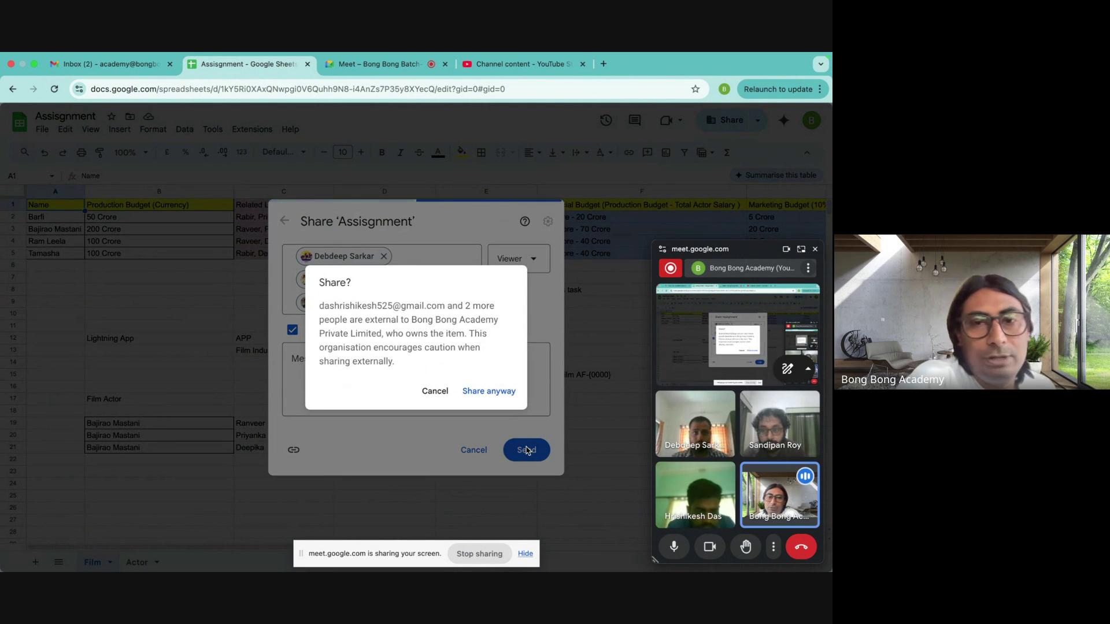
left_click(489, 392)
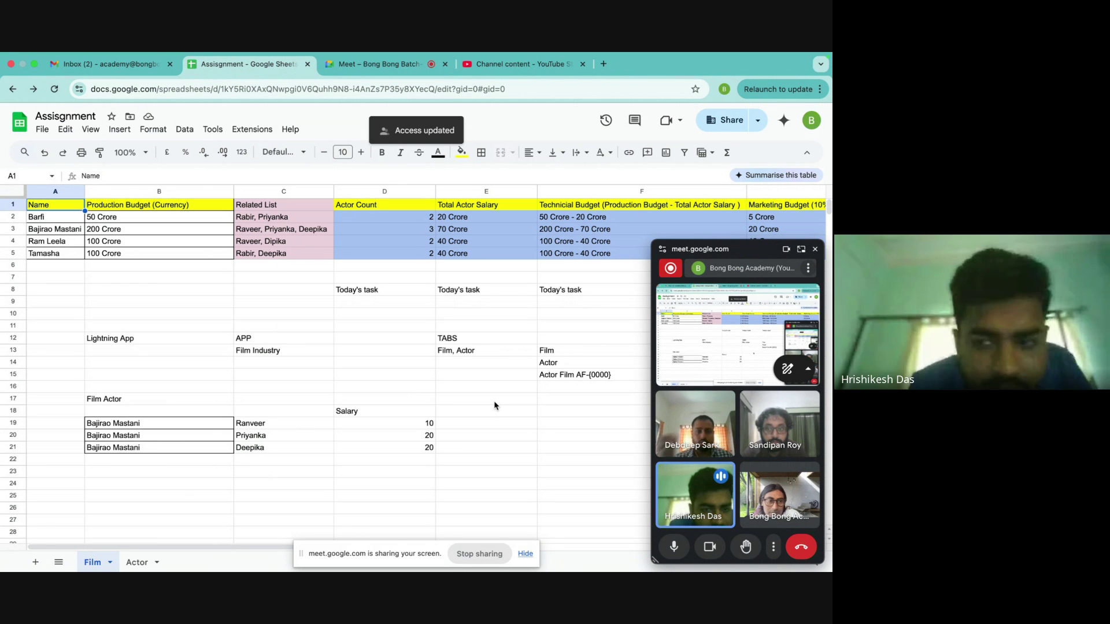
- Close the floating Meet window and move the screen-sharing bar off the Film sheet
left_click(815, 249)
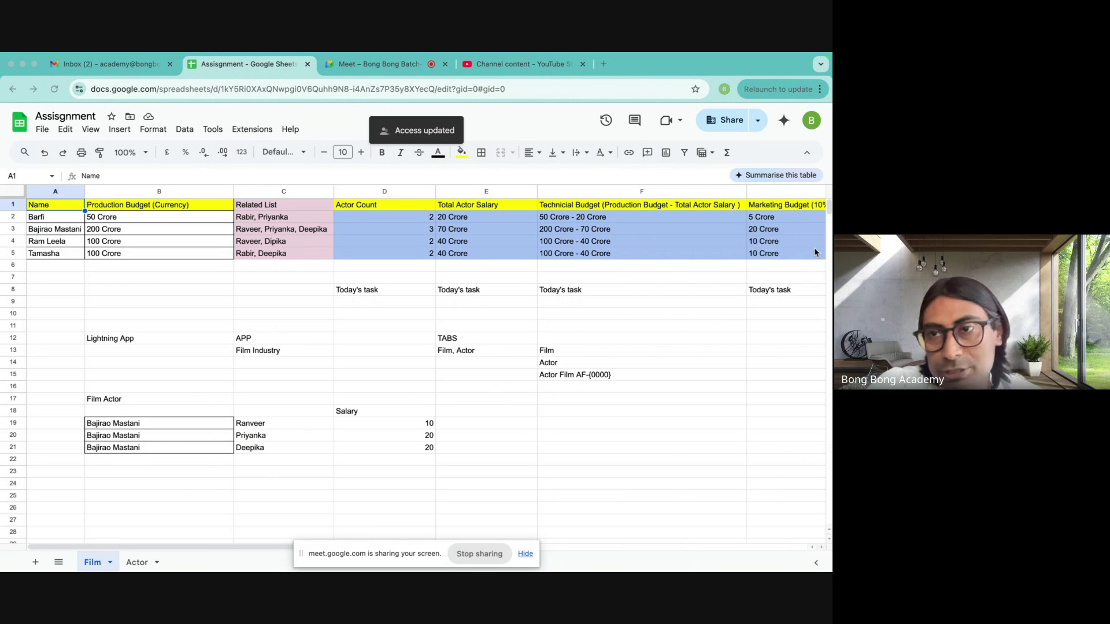
left_click_drag(340, 553, 575, 561)
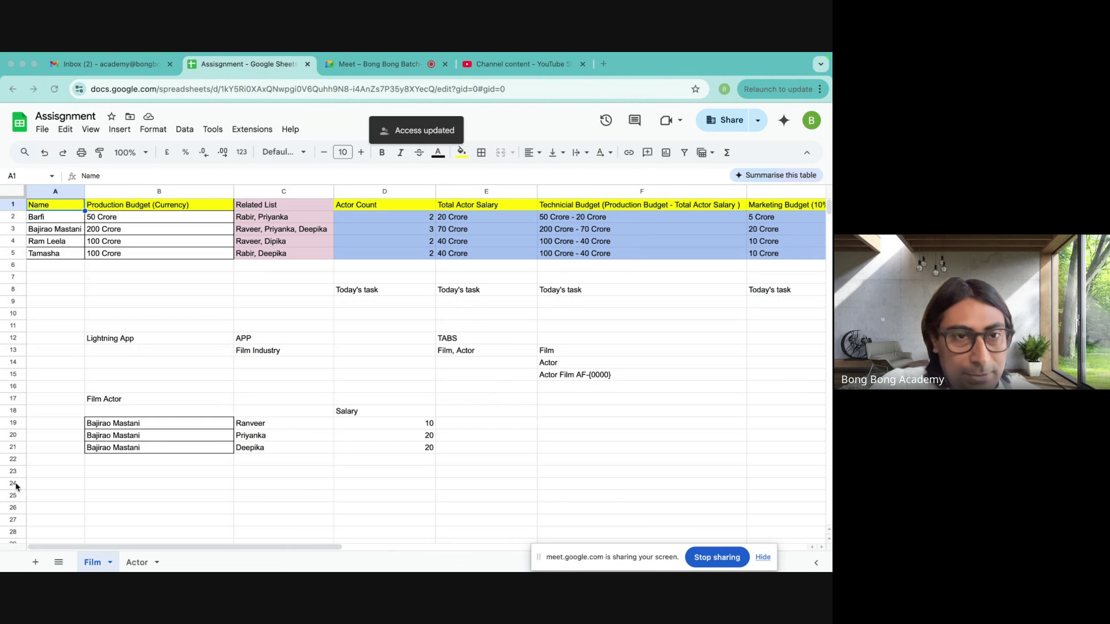
right_click(176, 367)
- Walk through the Lightning App plan: APP Film Industry in C12–C13, tabs Film and Actor in E13
left_click(91, 327)
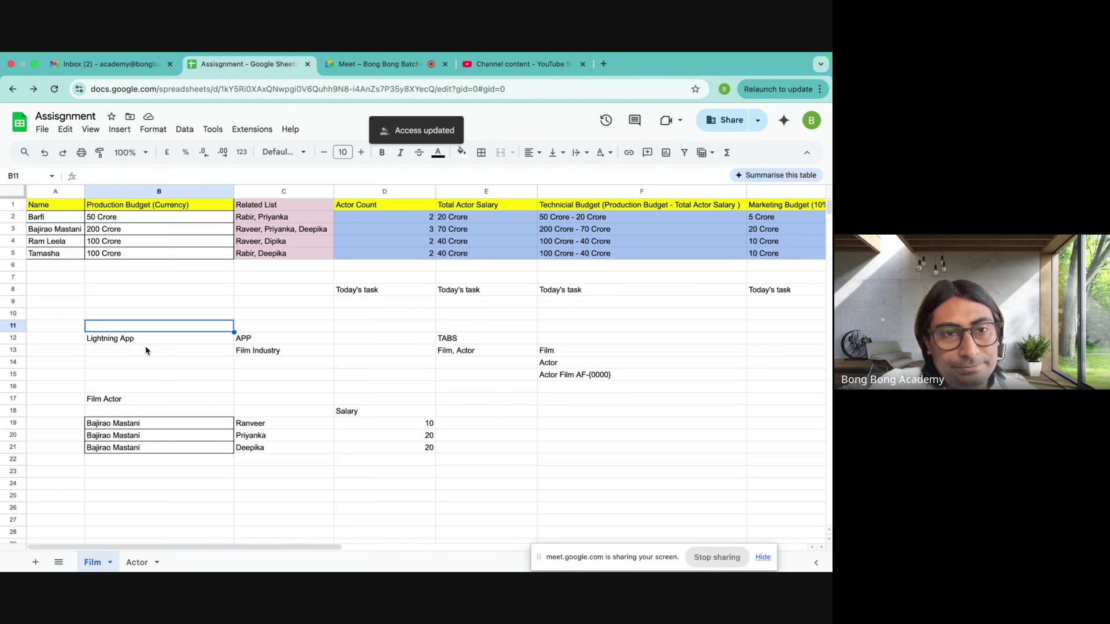
left_click(262, 342)
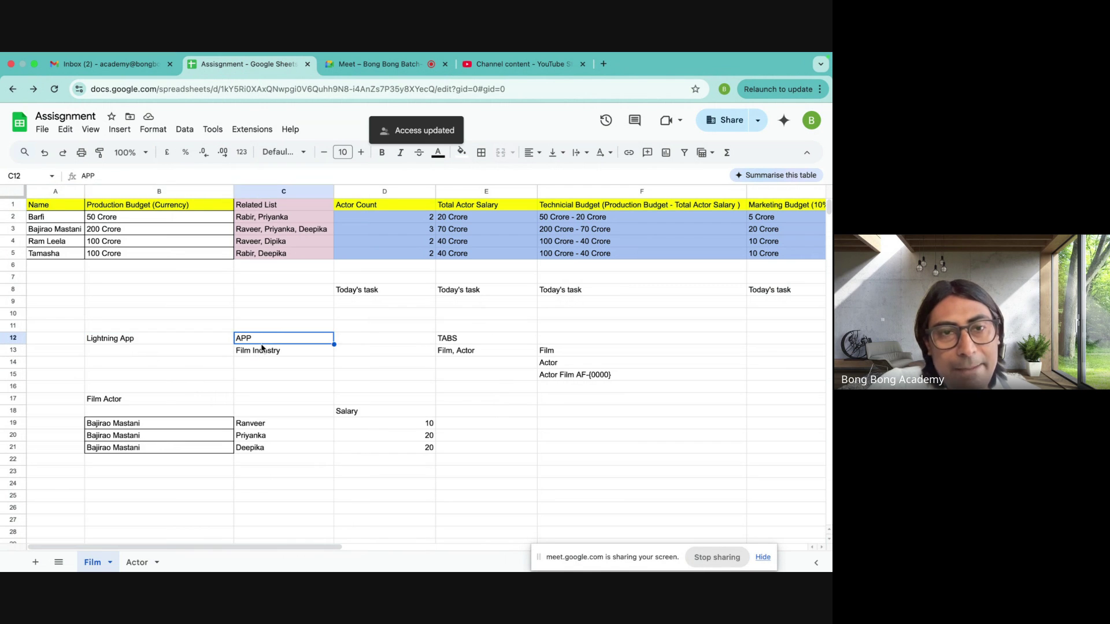
left_click(257, 354)
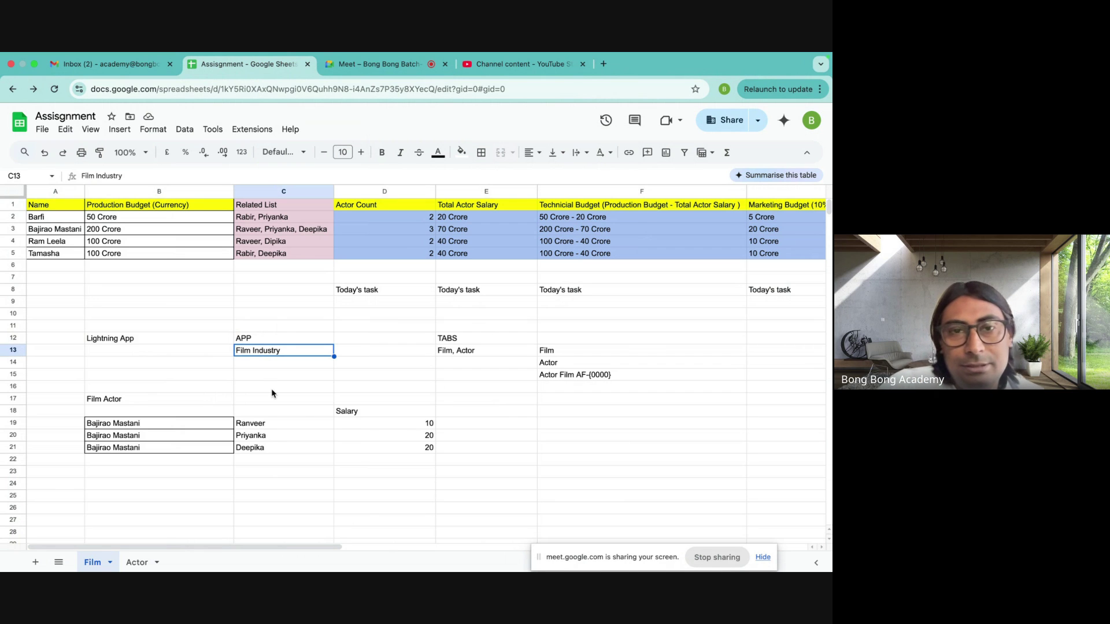
left_click(460, 354)
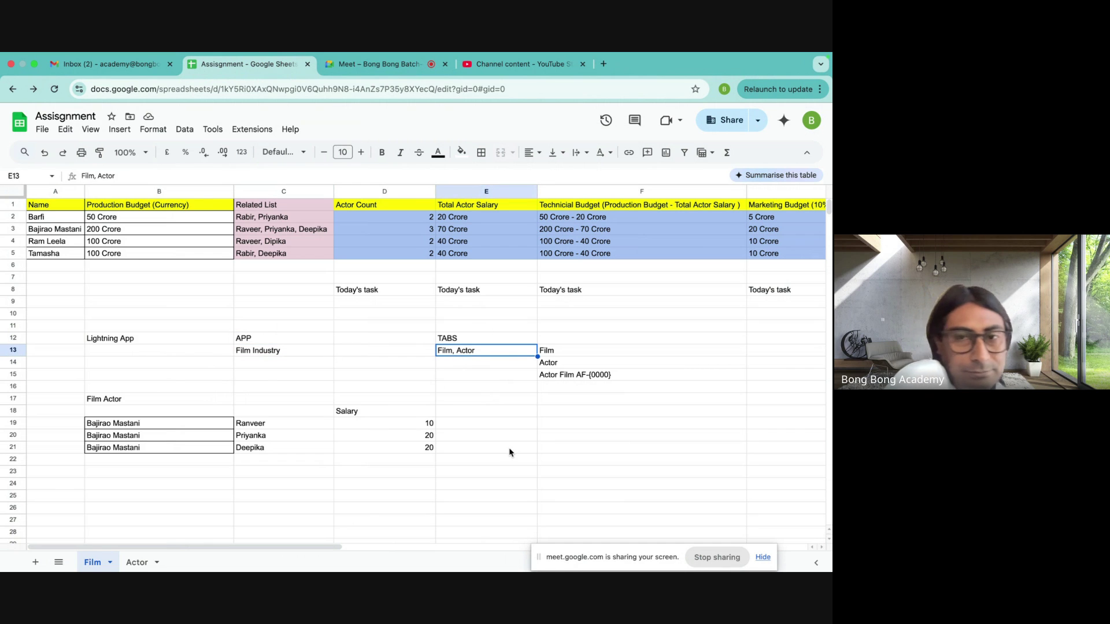
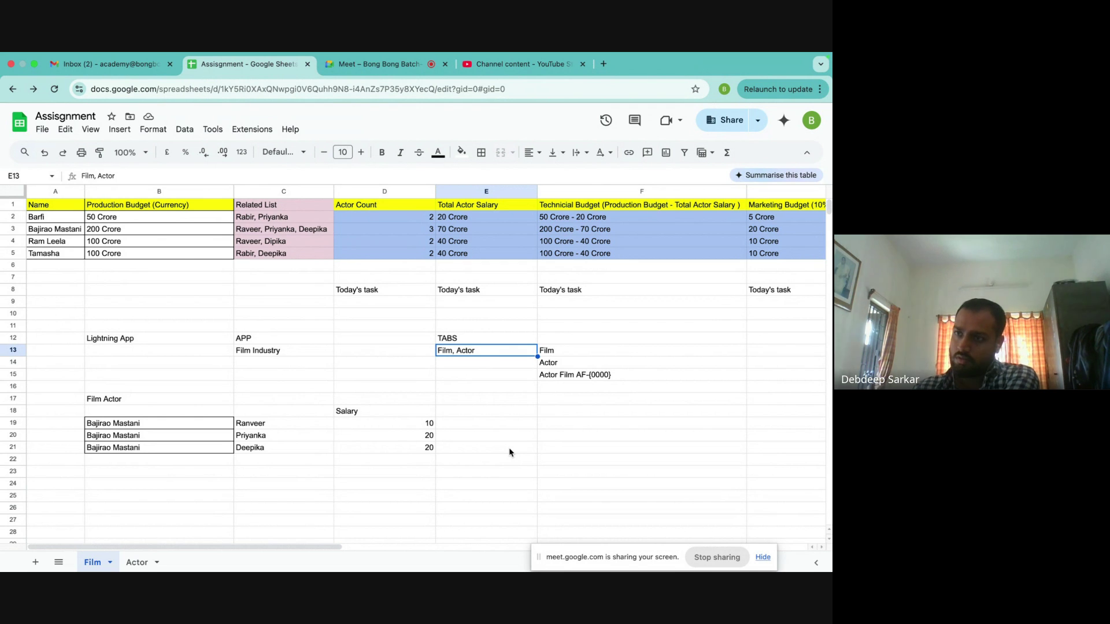
- Step through the TABS entries Film and Actor and the Actor Film AF-{0000} naming note
key("Down")
key("Right")
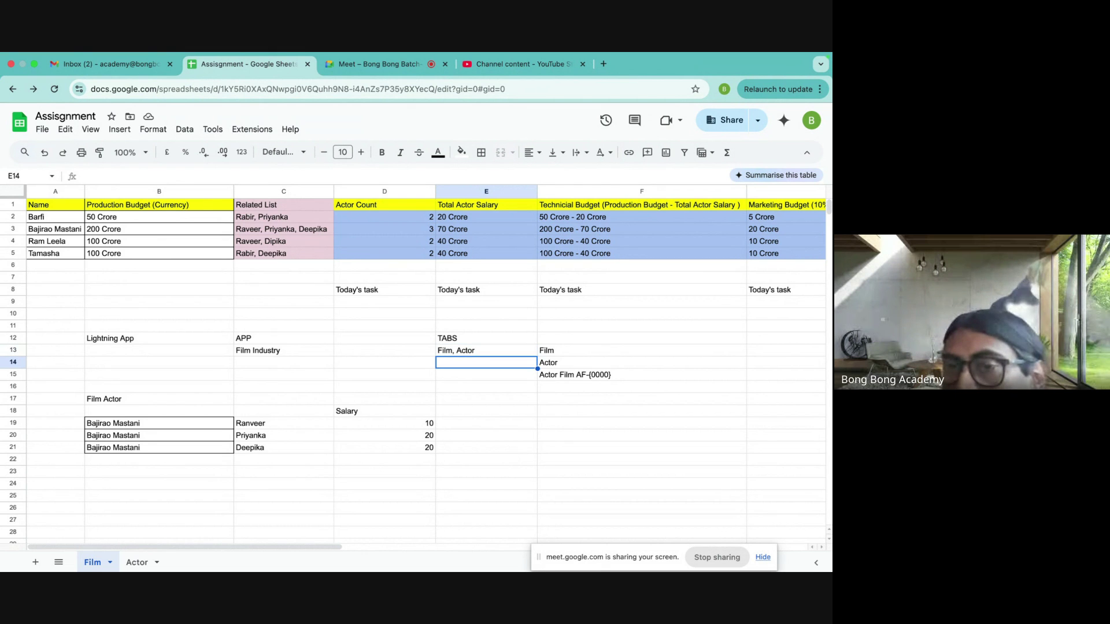
key("Down")
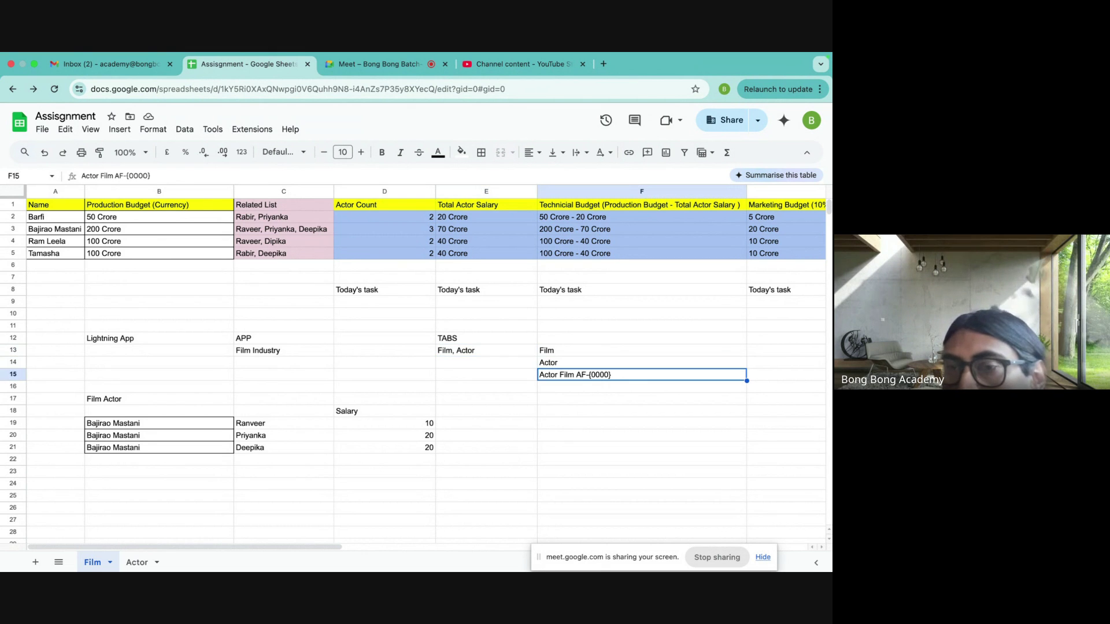
key("Up")
key("Up")
key("Down")
key("Down")
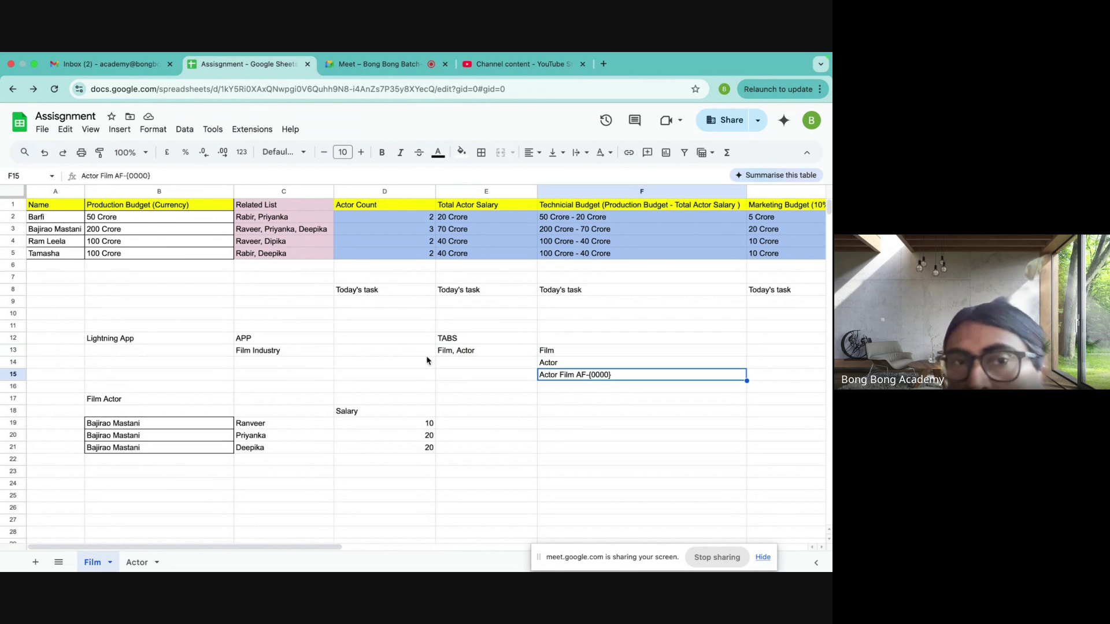
- Review the film names from Barfi to Tamasha and their production budgets, then go to the Actor sheet
left_click_drag(52, 214, 50, 255)
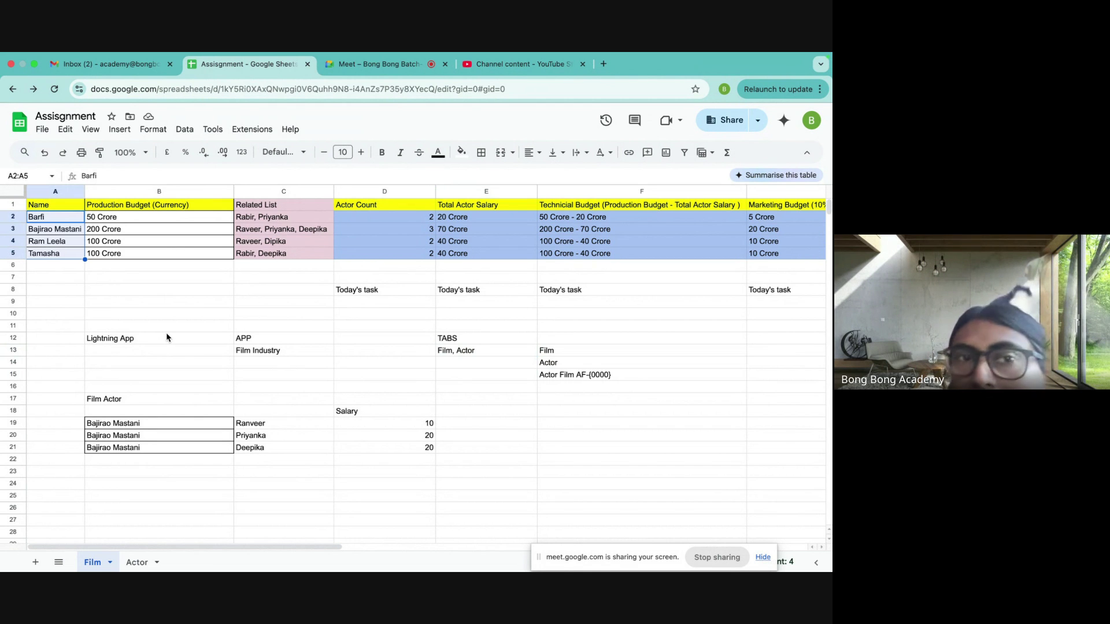
left_click(132, 207)
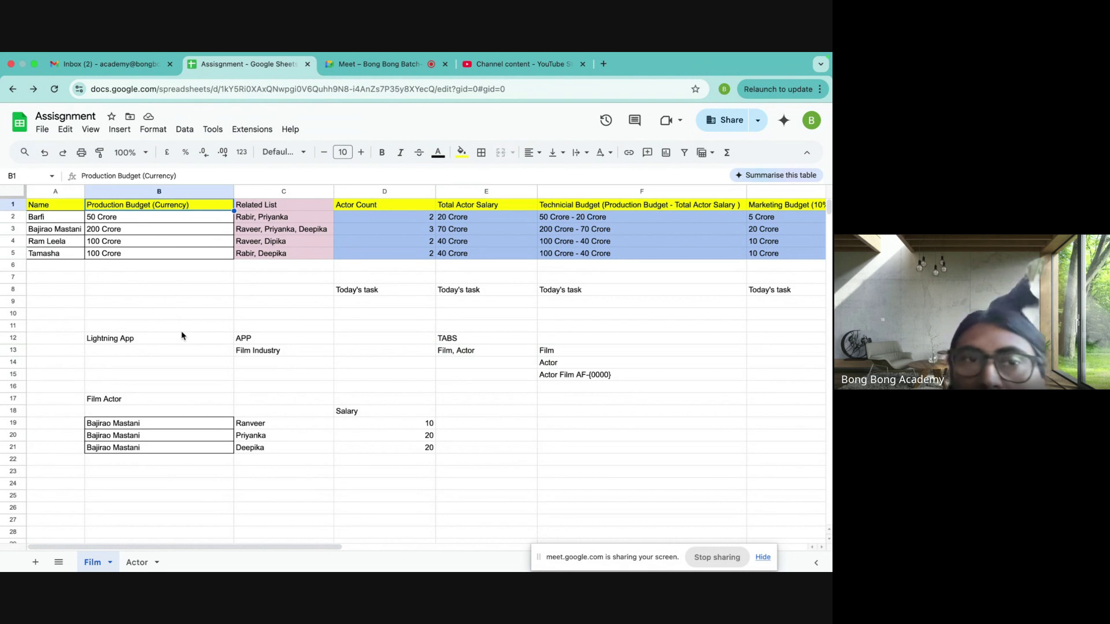
left_click(117, 221)
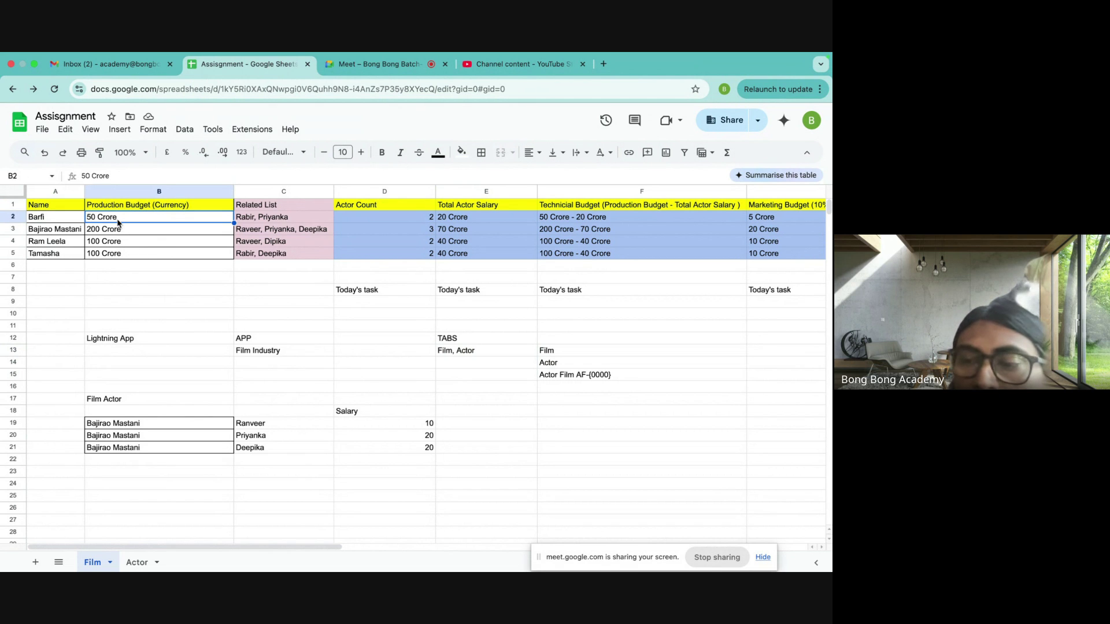
key("Down")
key("Down")
key("Down")
key("Up")
key("Up")
key("Up")
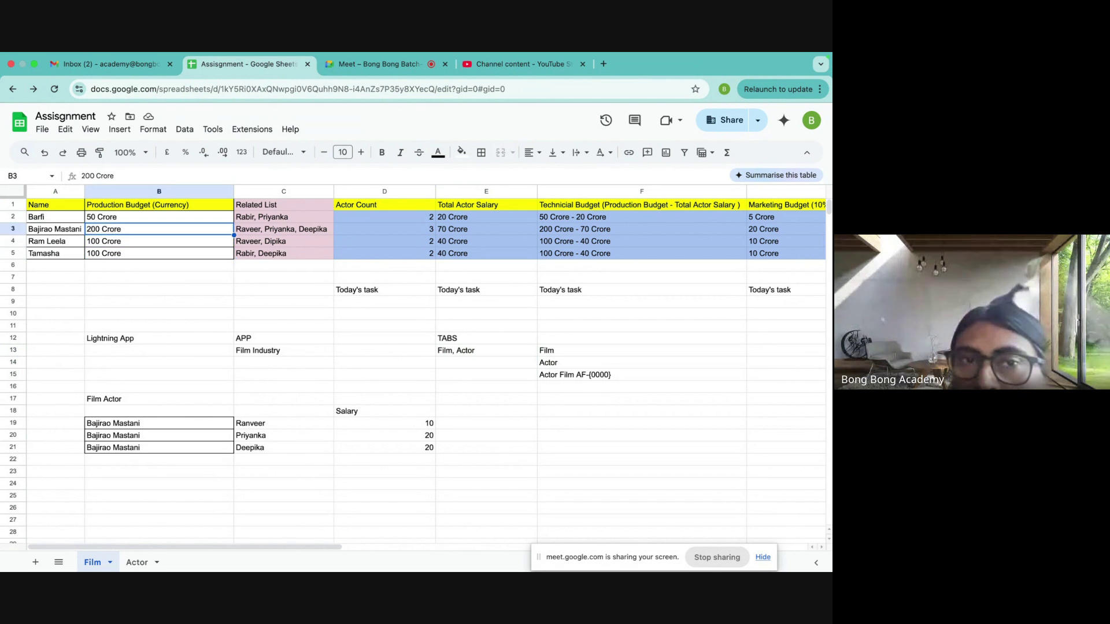
key("Down")
key("Down")
key("Down")
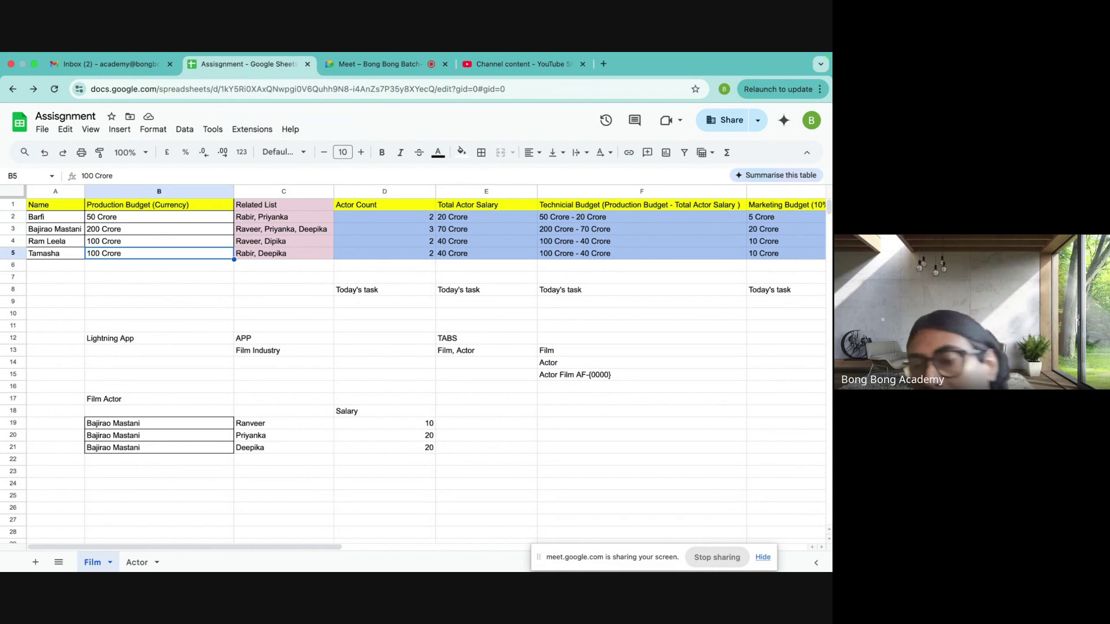
key("Left")
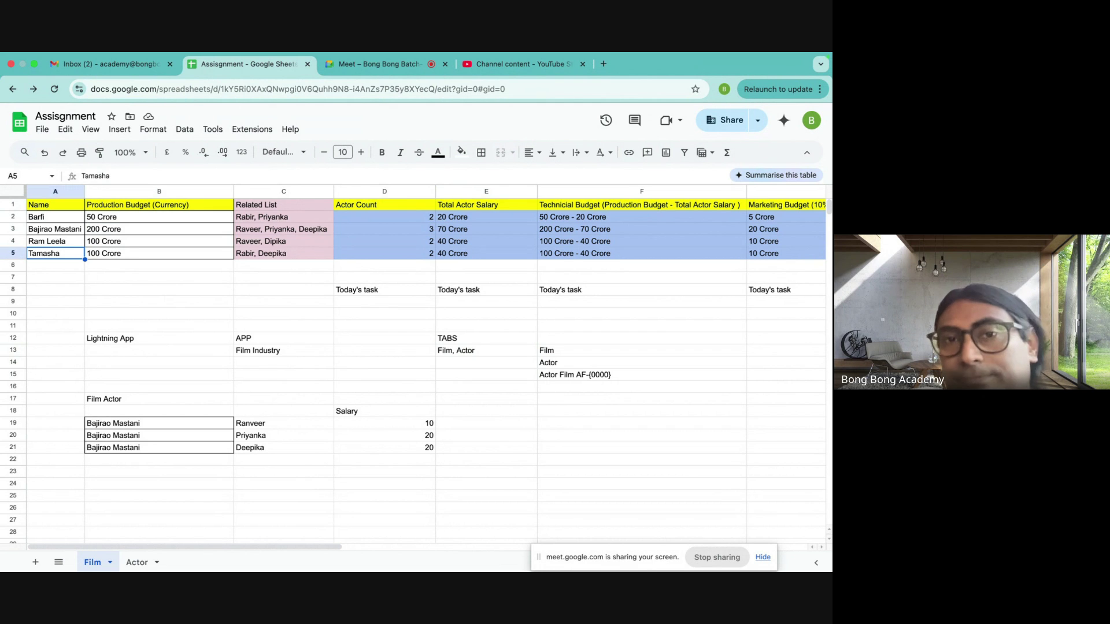
key("Up")
key("Up")
key("Up")
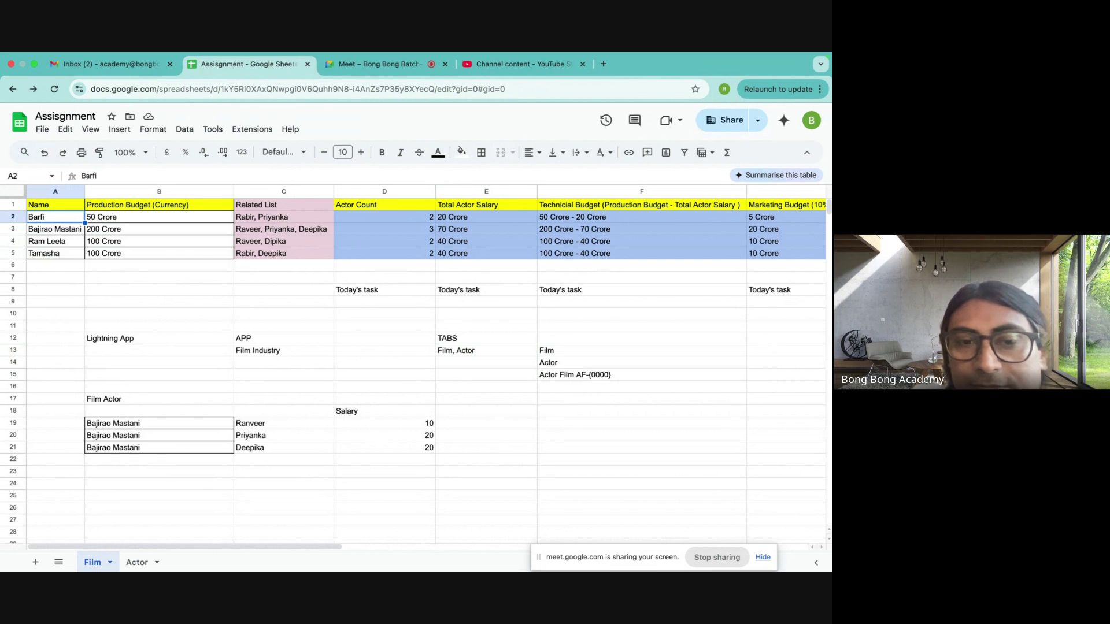
left_click(140, 562)
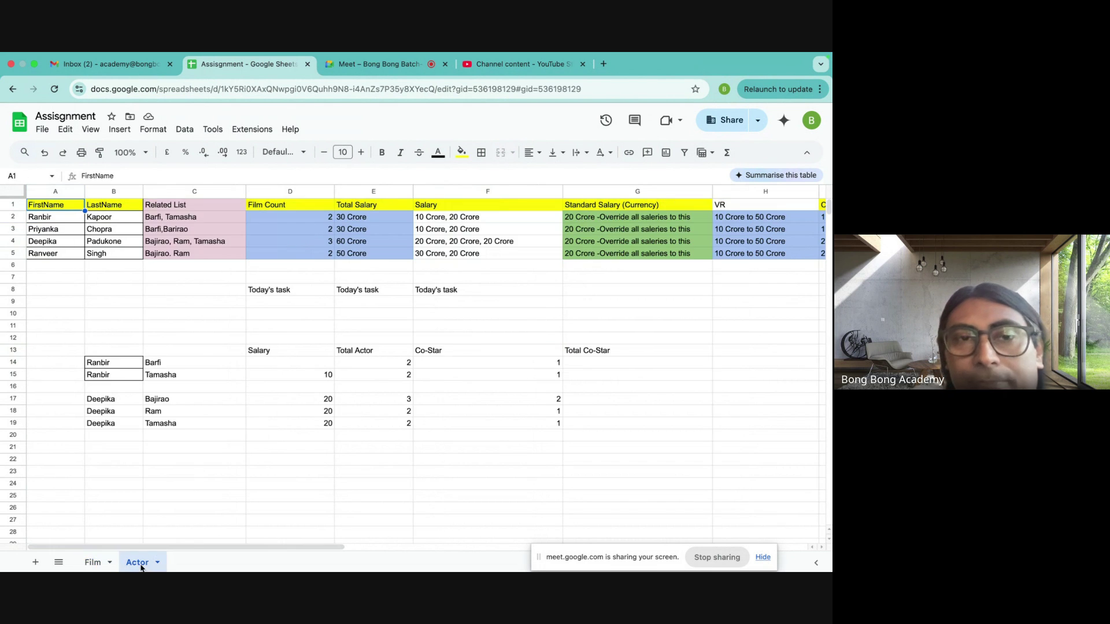
- Compare Ranbir's related films Barfi and Tamasha with Barfi's related actors on the Film sheet
left_click(58, 219)
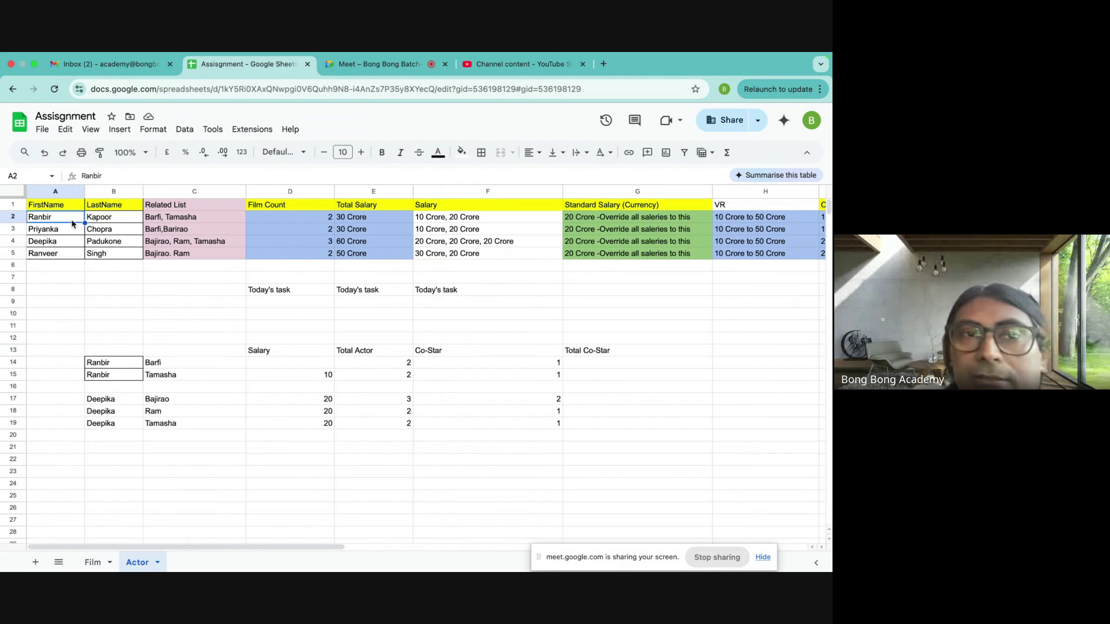
left_click(104, 255, "shift")
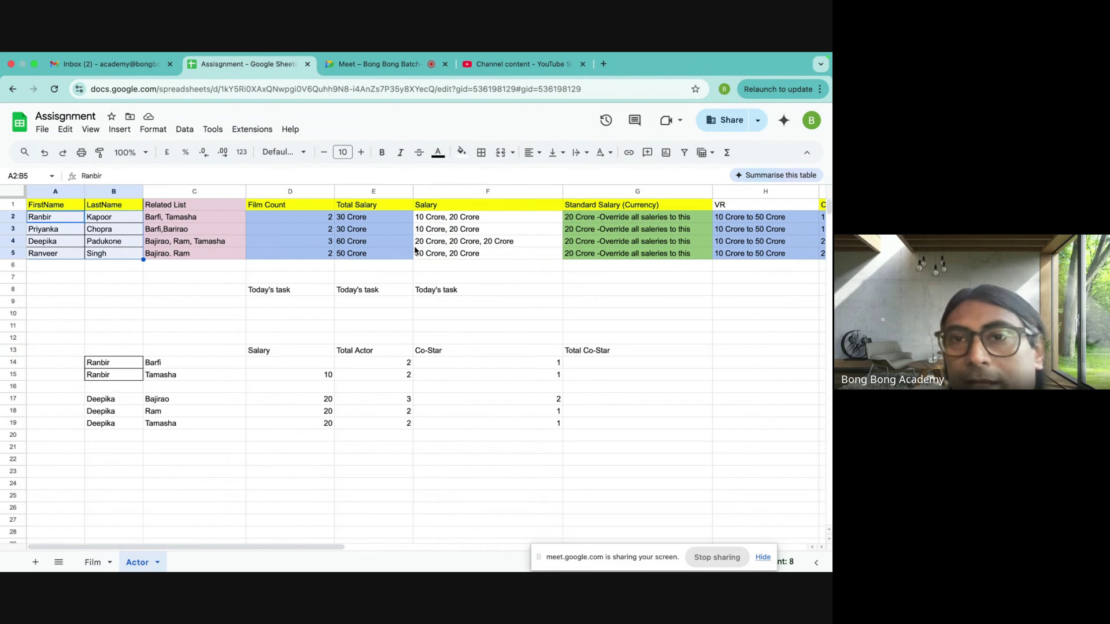
left_click(97, 557)
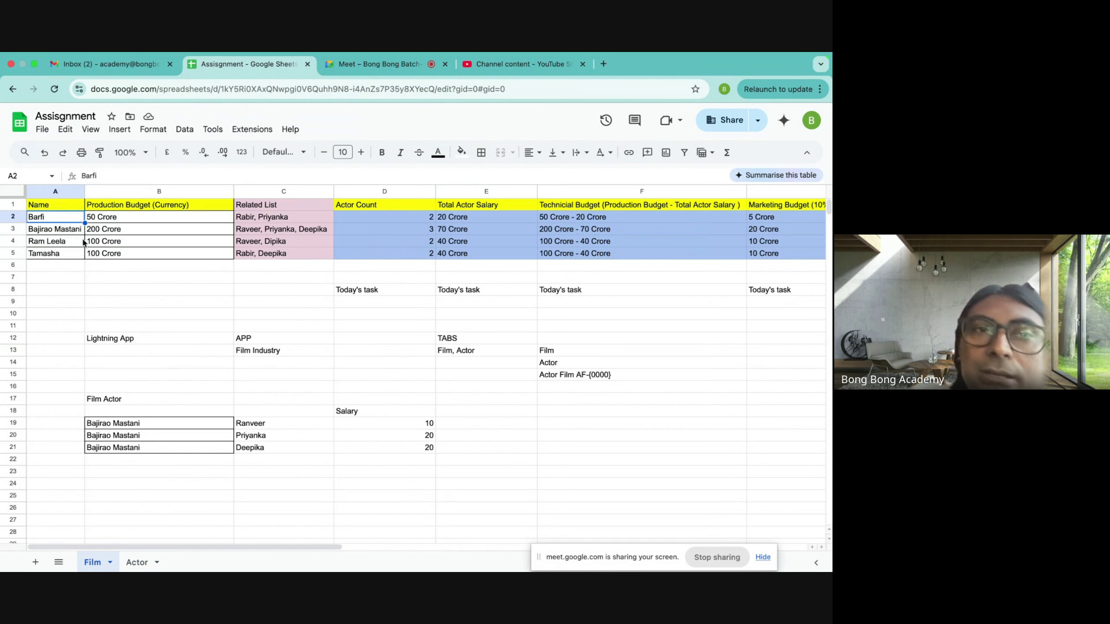
left_click(256, 216)
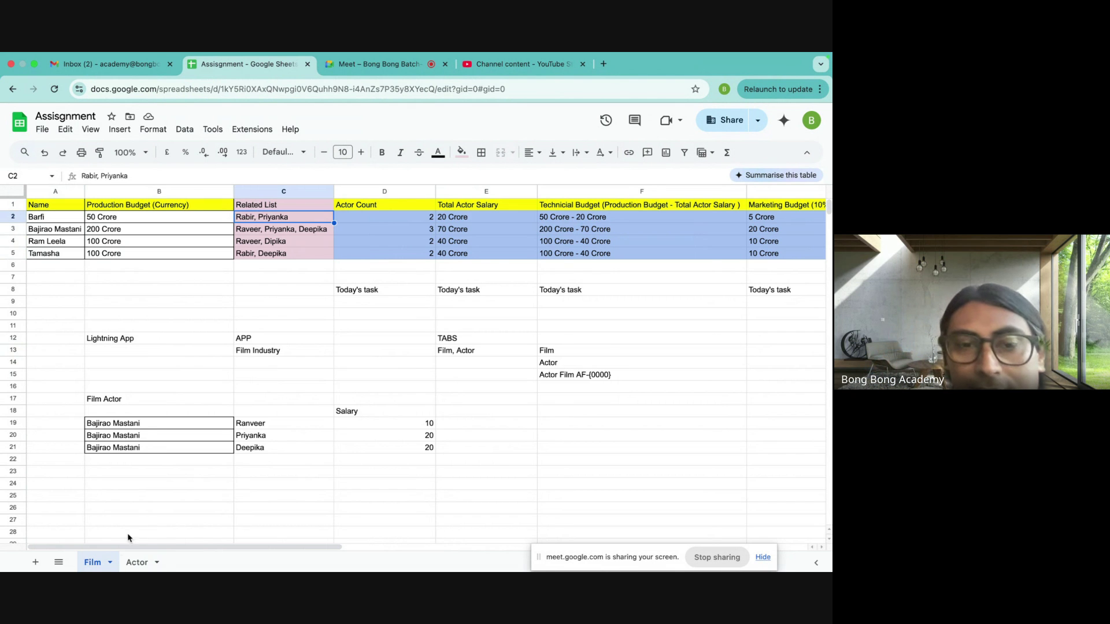
left_click(137, 562)
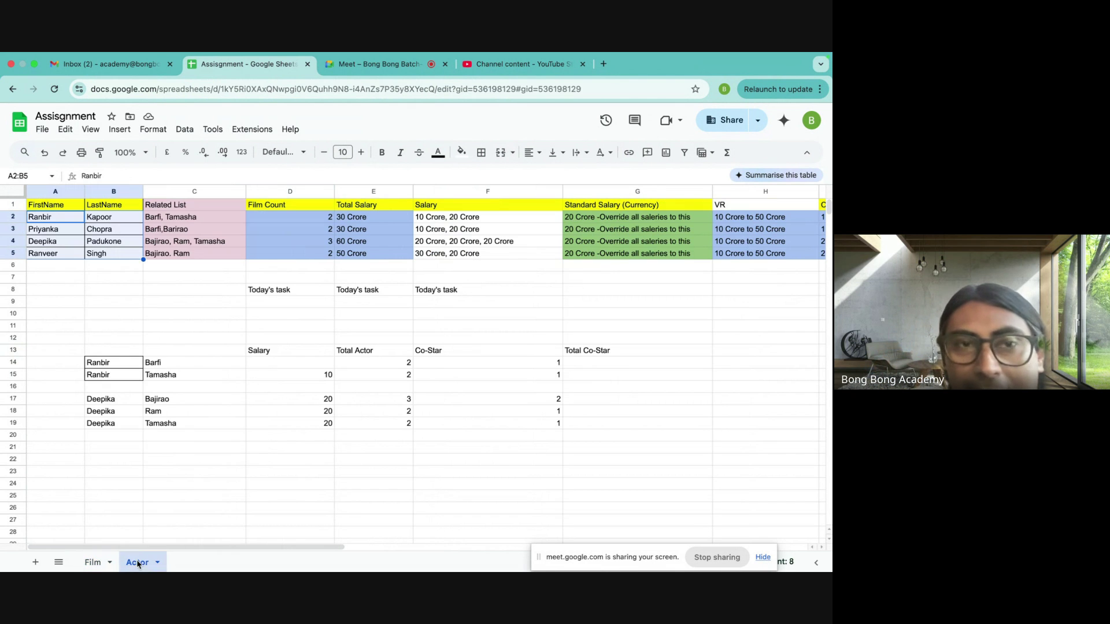
left_click(155, 220)
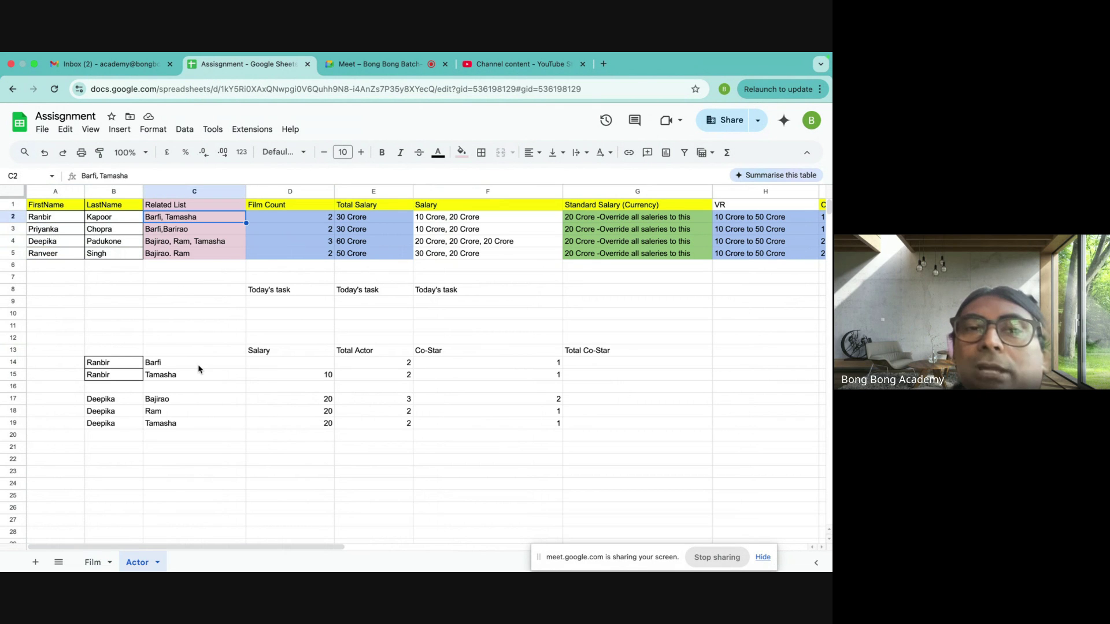
left_click_drag(51, 220, 108, 221)
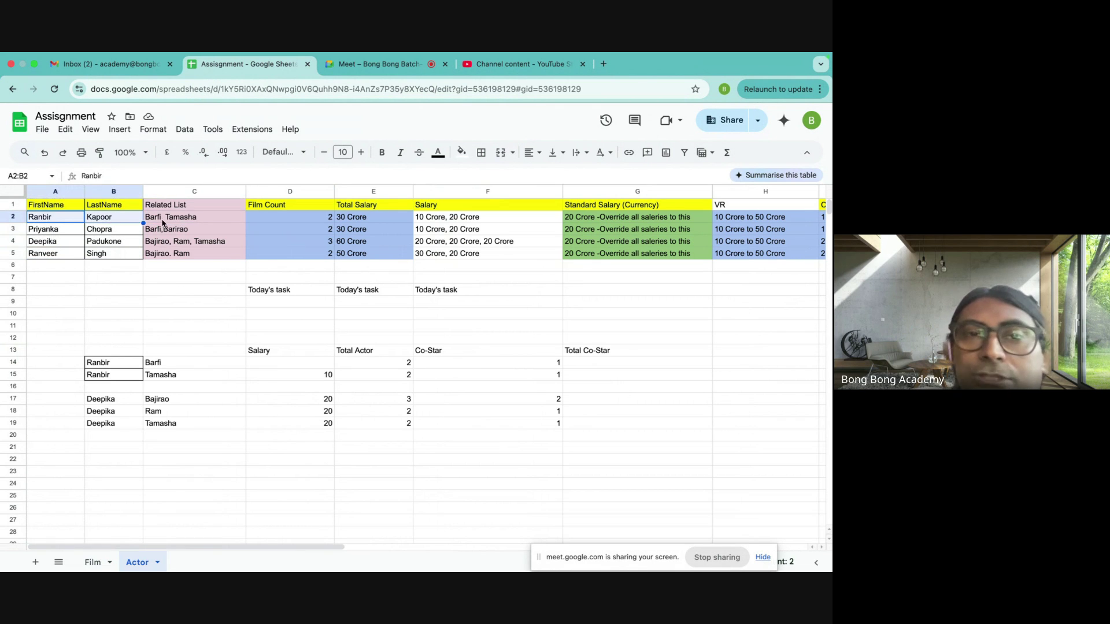
left_click(163, 219)
left_click(94, 562)
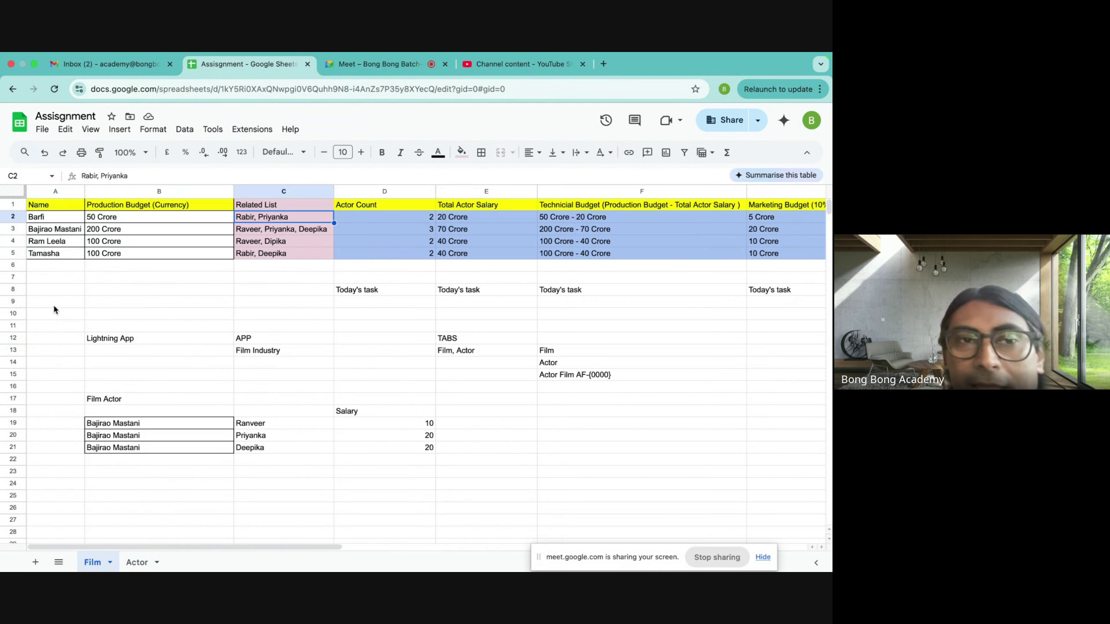
- Review Barfi's related actors, the Related List column and the Actor Count header before going to Actor
left_click(42, 219)
left_click(251, 218)
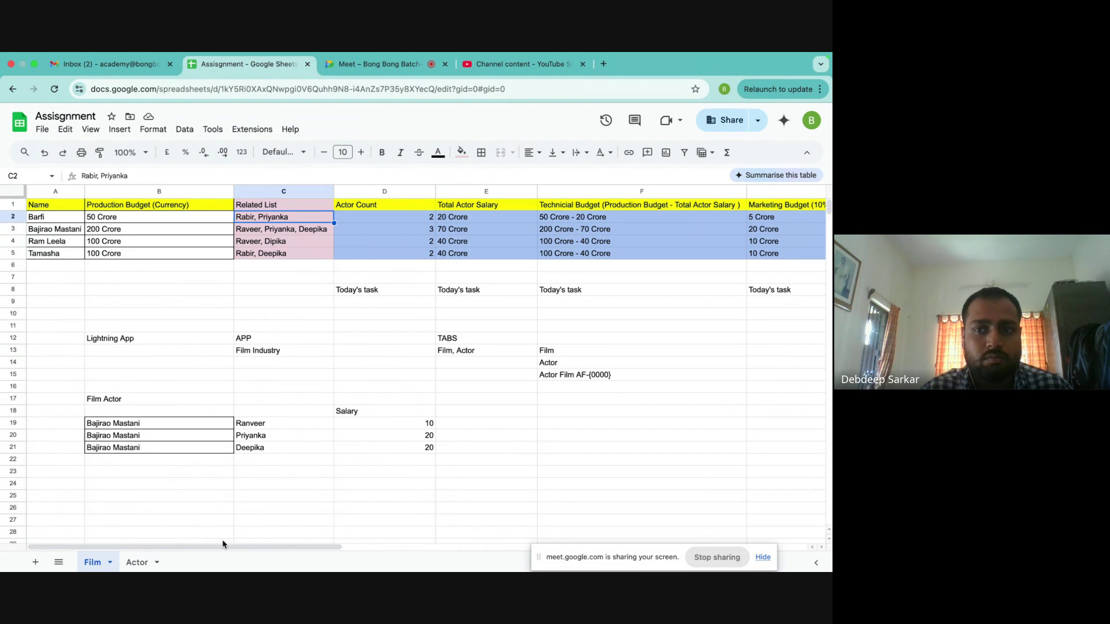
left_click(140, 563)
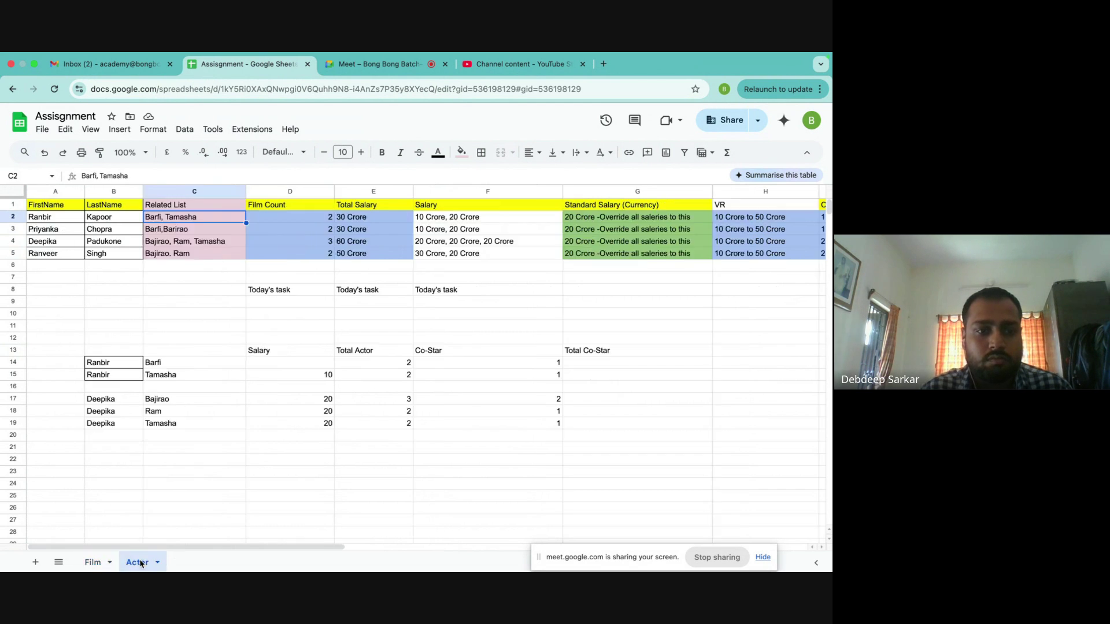
left_click(92, 562)
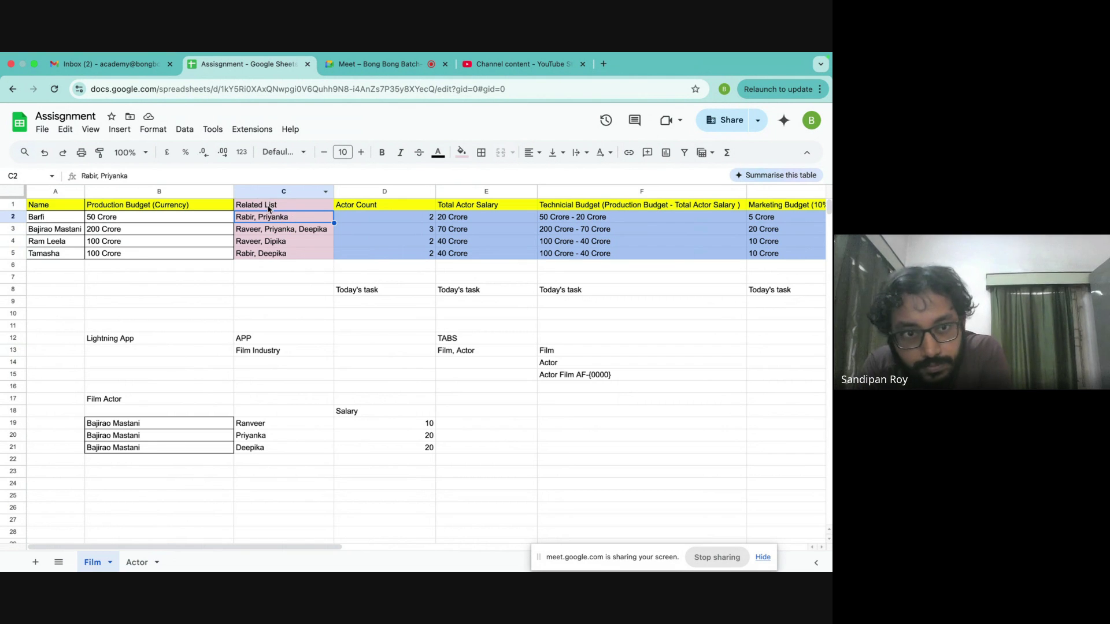
left_click_drag(269, 210, 271, 253)
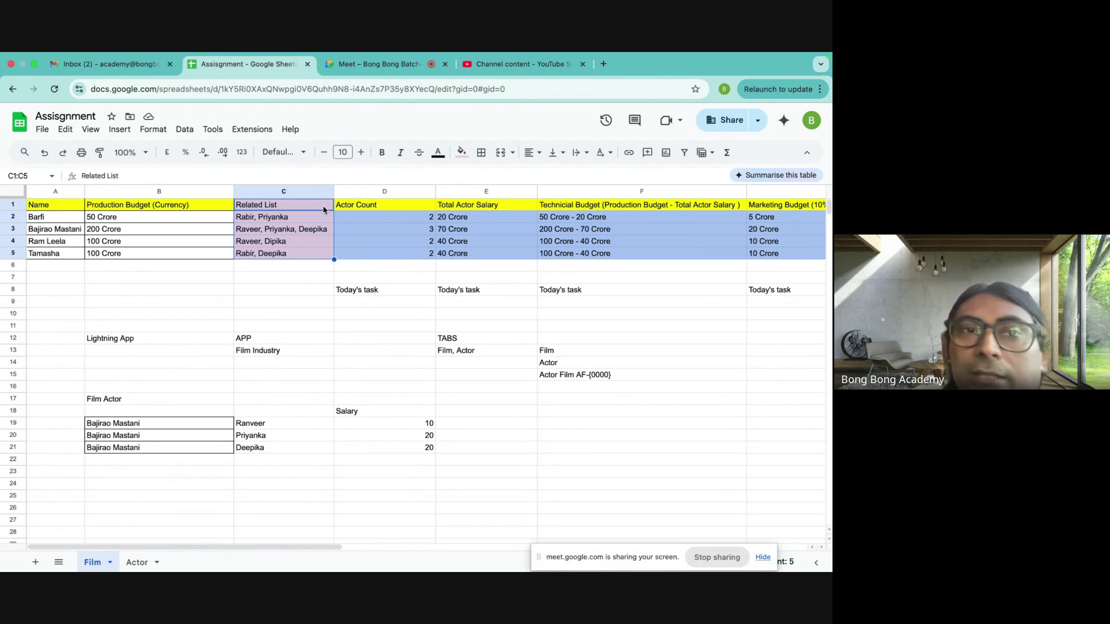
left_click(368, 211)
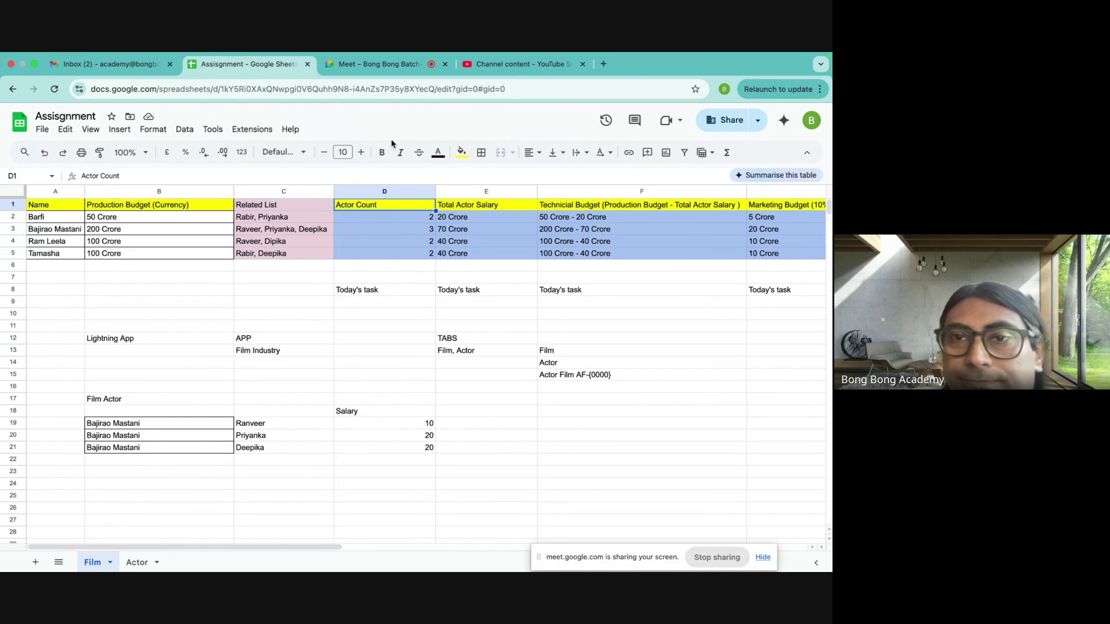
scroll(499, 390, "right", 3)
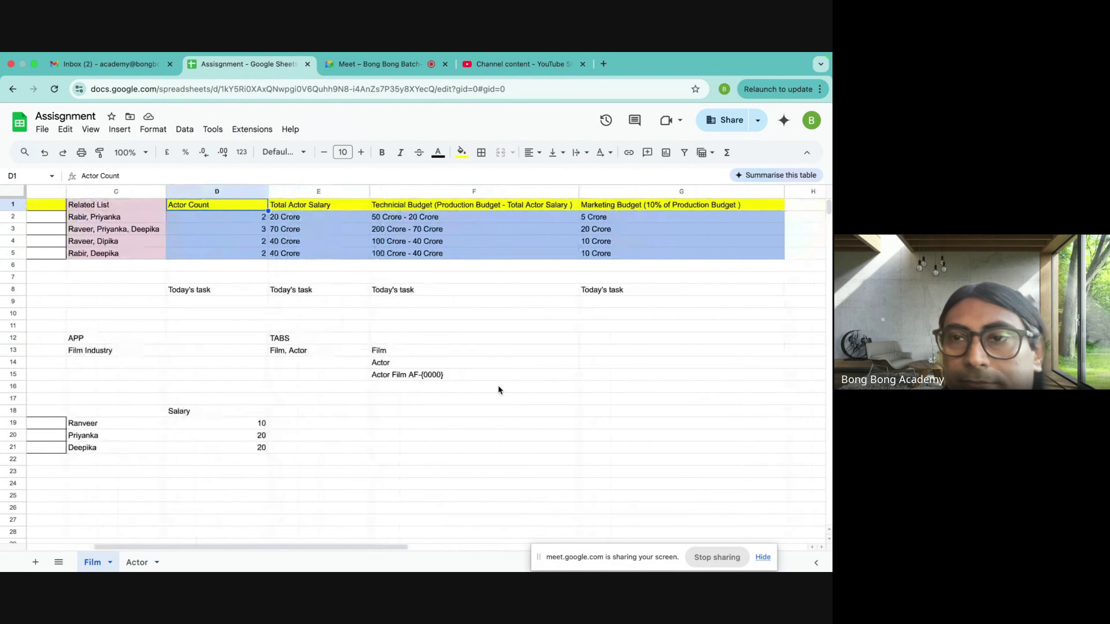
scroll(499, 390, "left", 3)
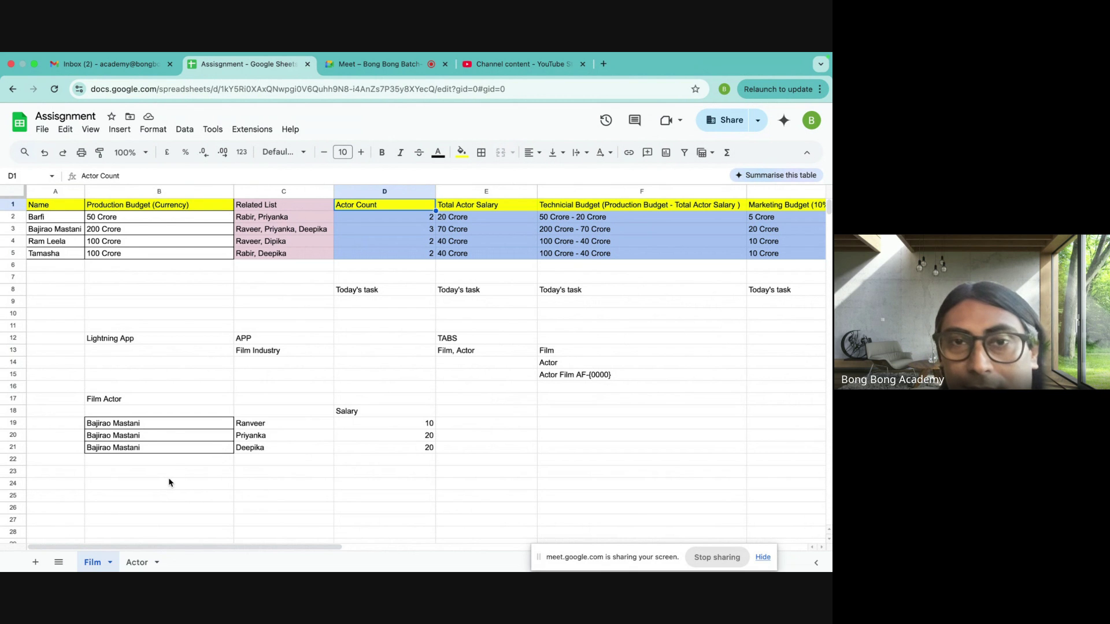
left_click(137, 562)
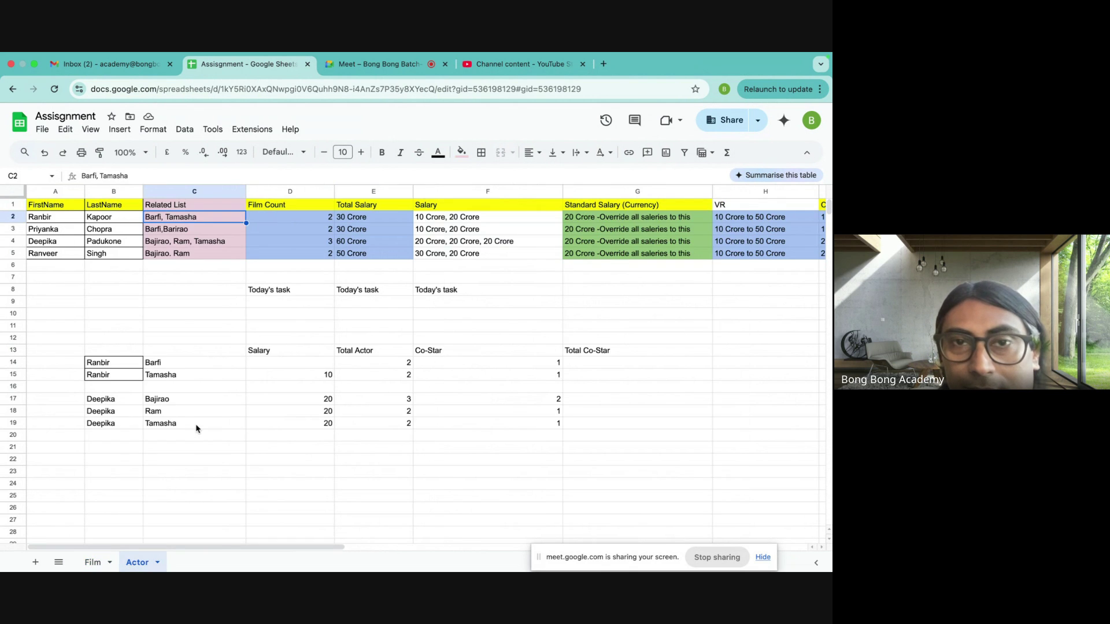
- Go through the four actors' Salary entries in F2–F5, such as 10 Crore and 20 Crore
left_click(447, 220)
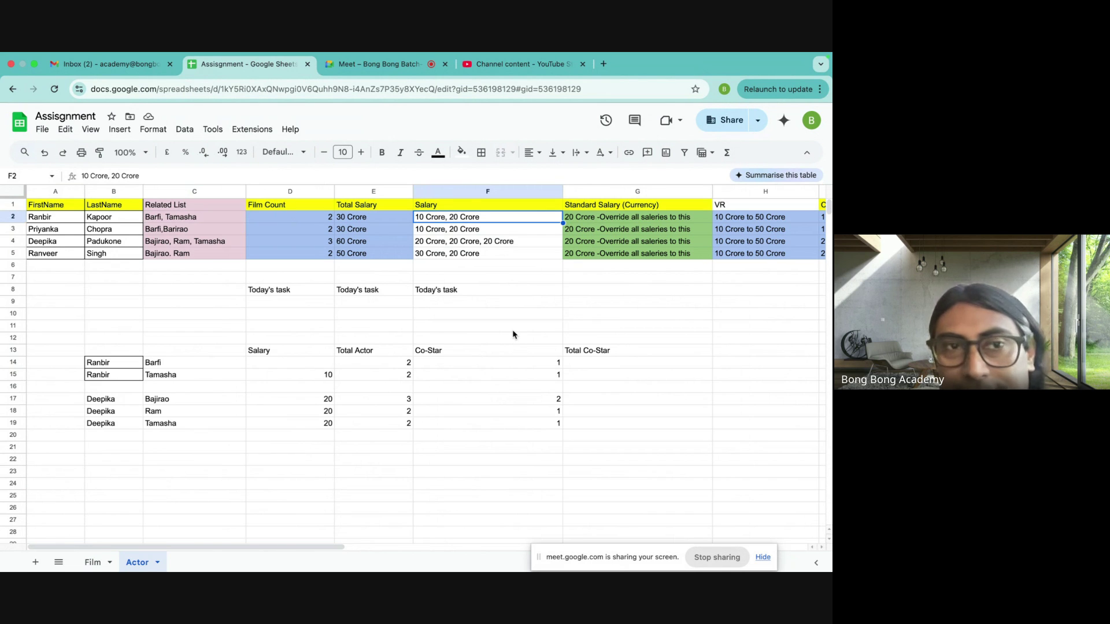
key("Down")
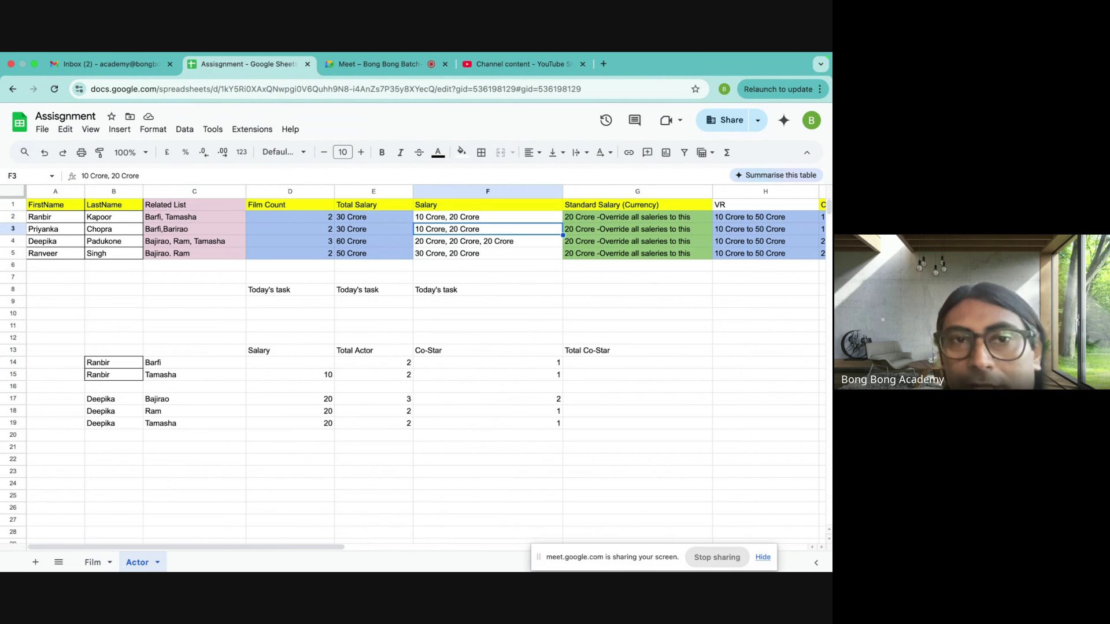
key("Down")
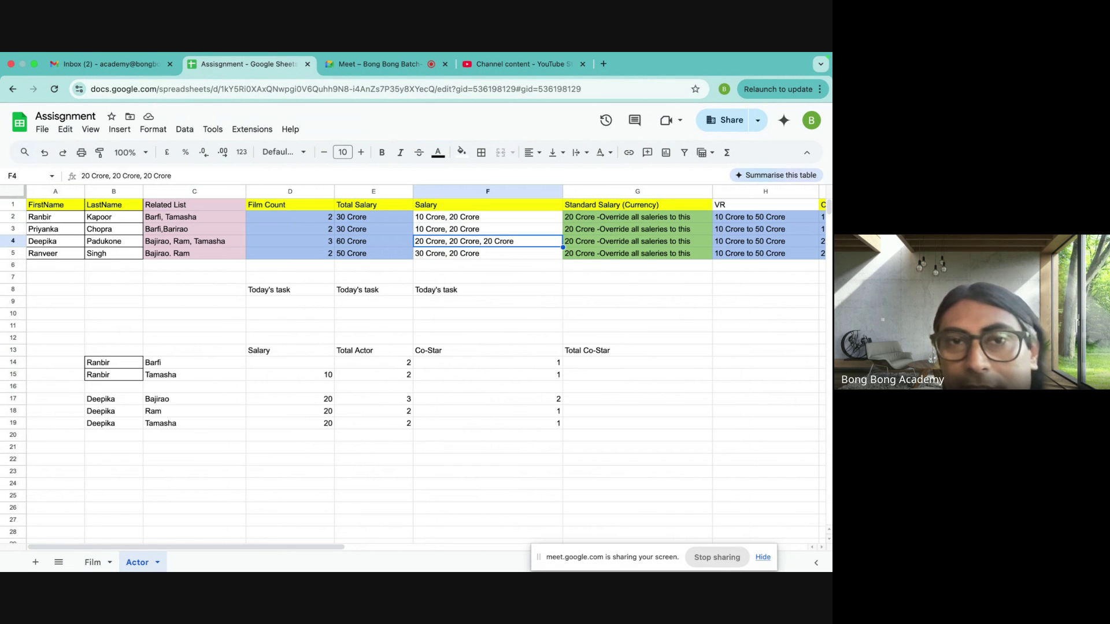
key("Down")
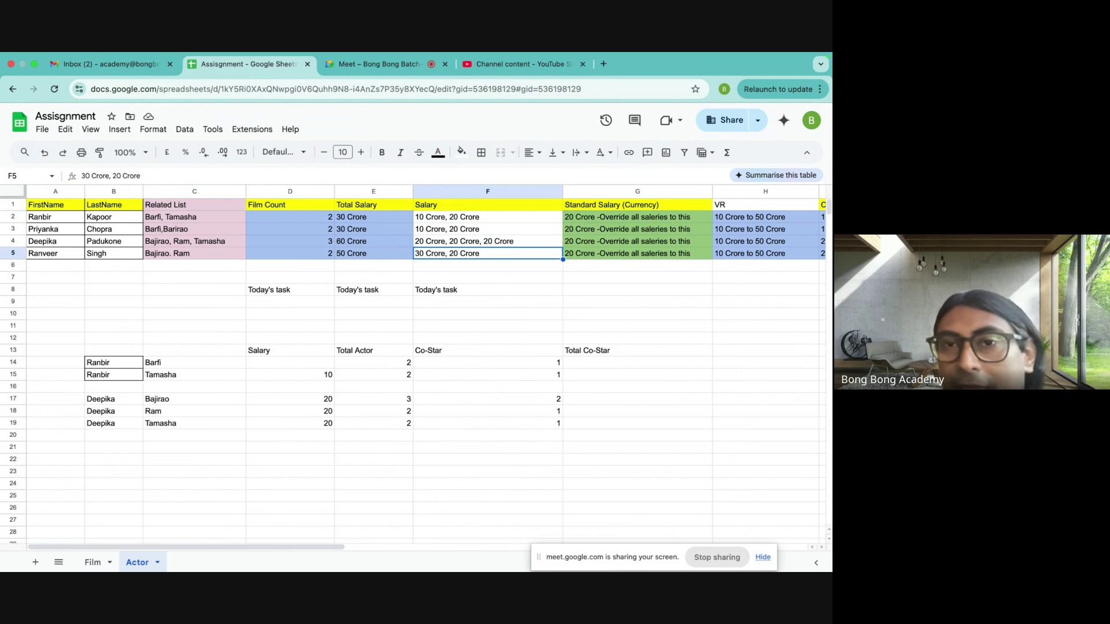
left_click(484, 207)
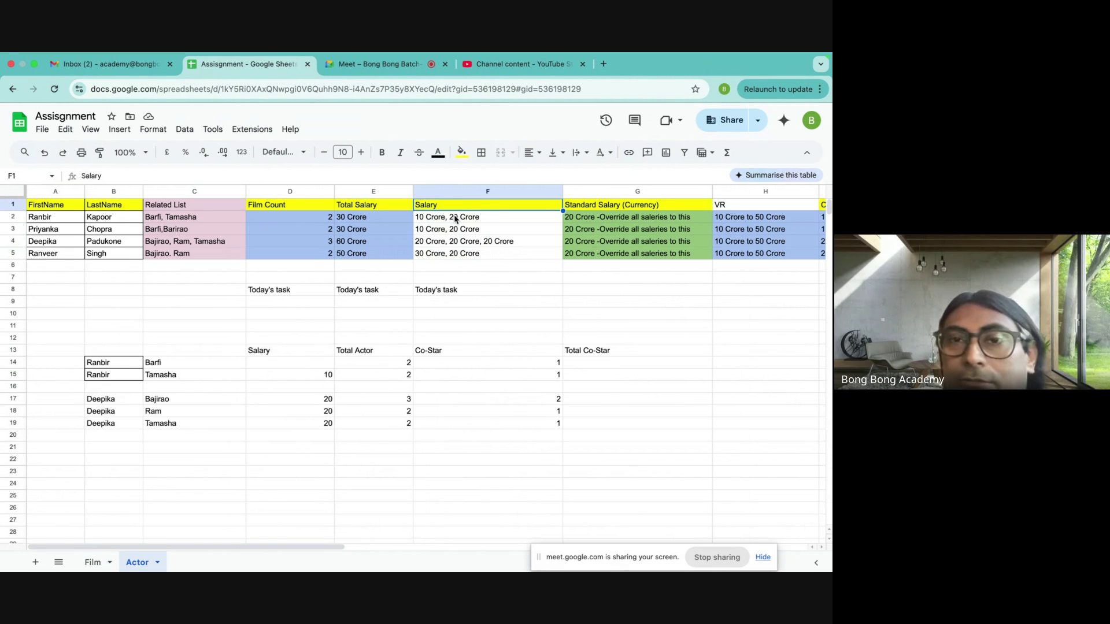
left_click_drag(455, 218, 455, 252)
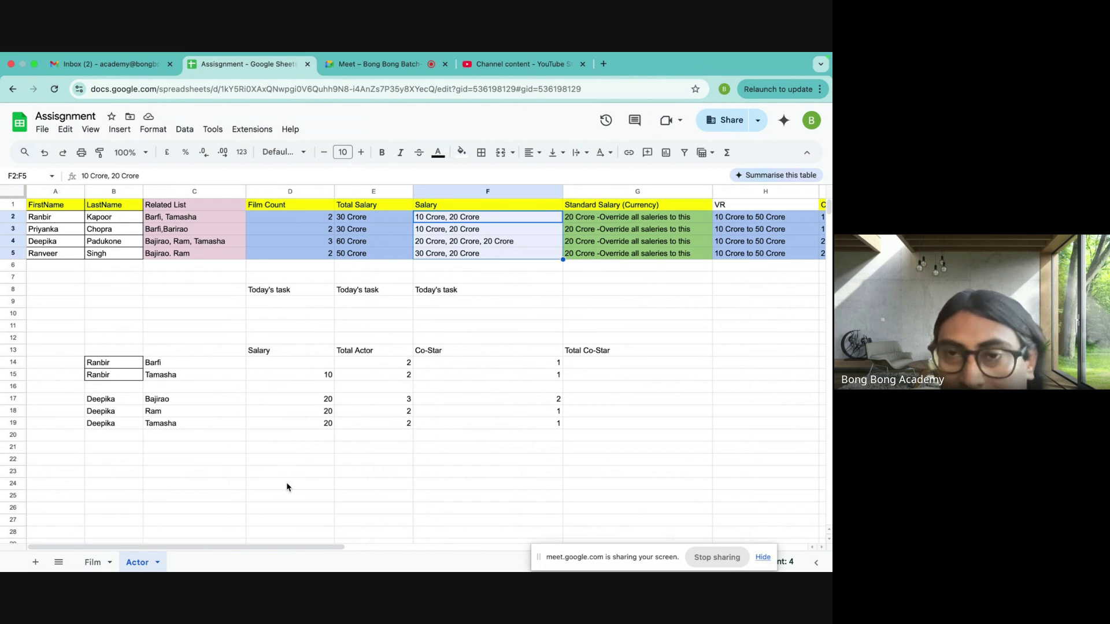
left_click(438, 220)
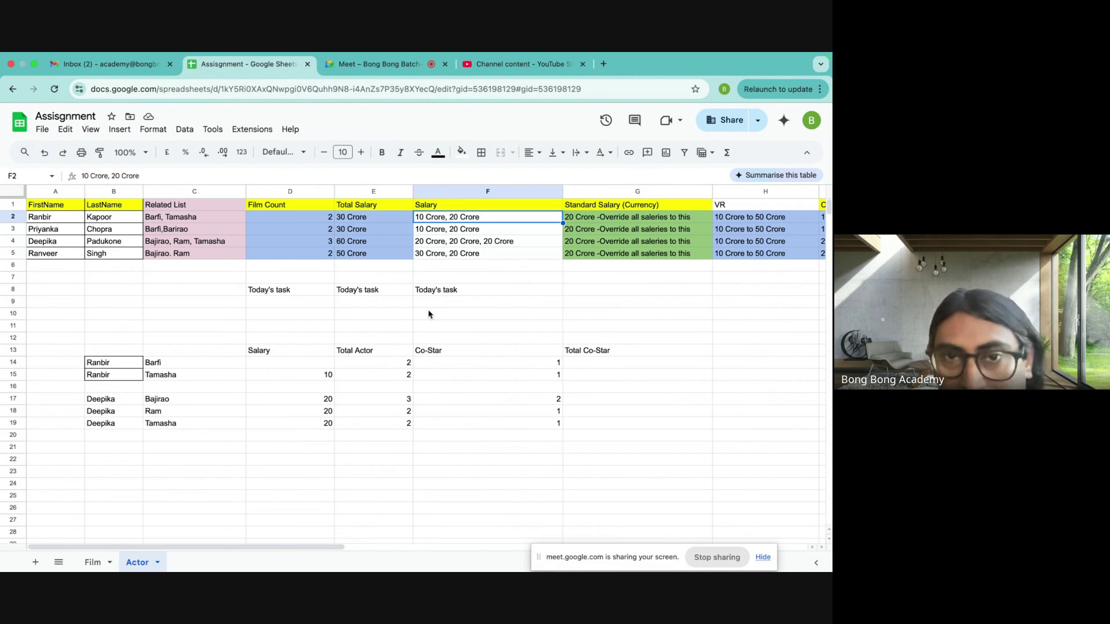
- Compare film names, budgets and related lists against actor names, film lists and the Salary column
left_click(93, 562)
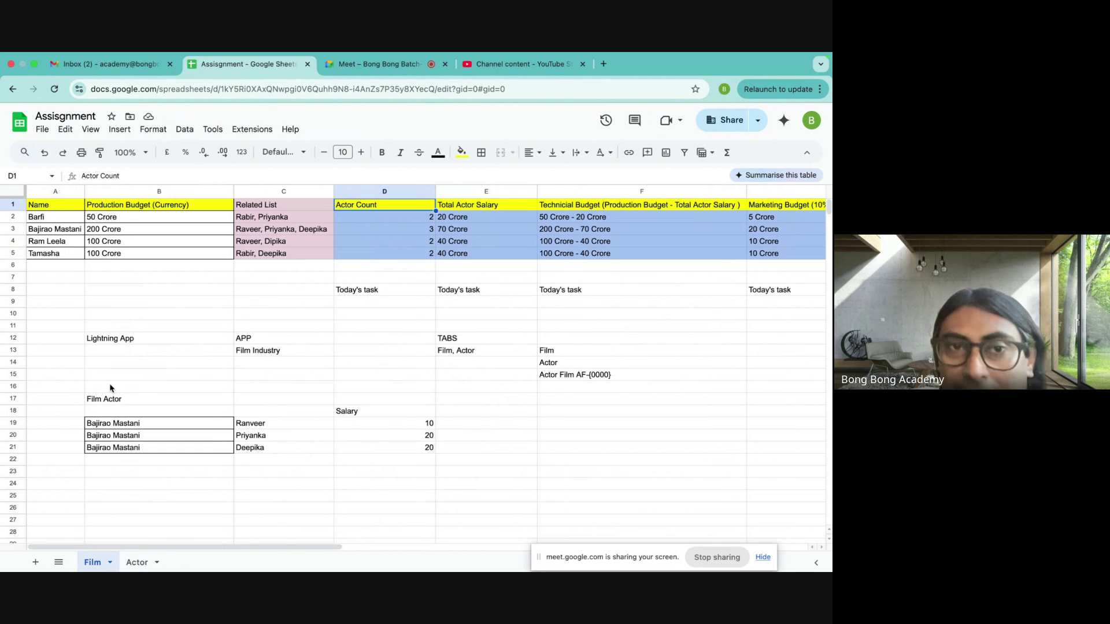
left_click_drag(62, 212, 292, 254)
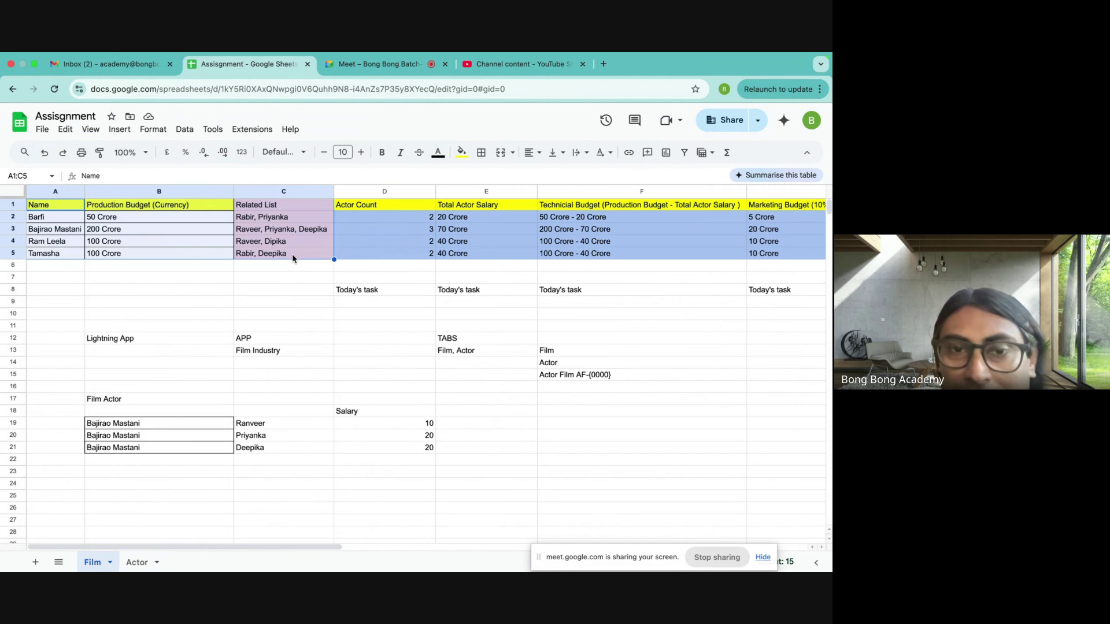
left_click(137, 562)
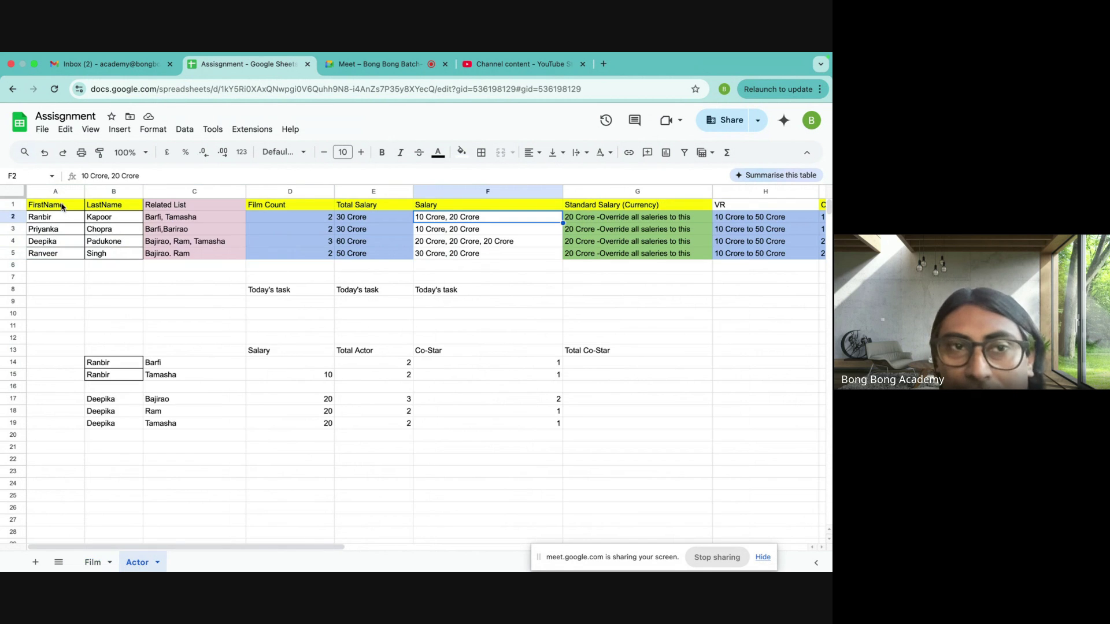
left_click_drag(63, 207, 199, 253)
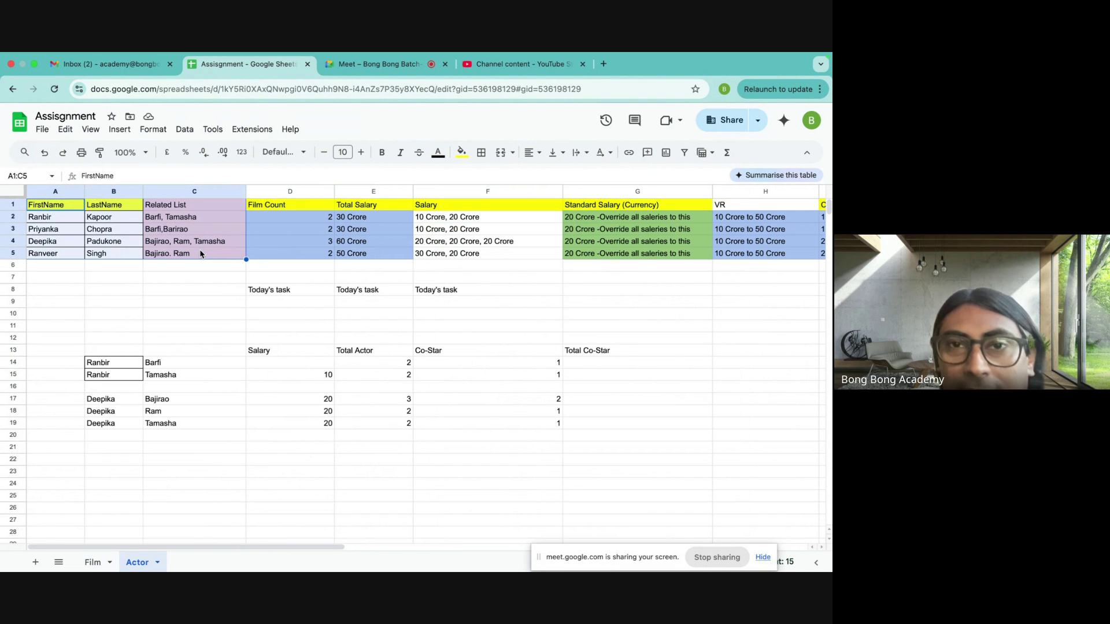
left_click_drag(471, 206, 471, 257)
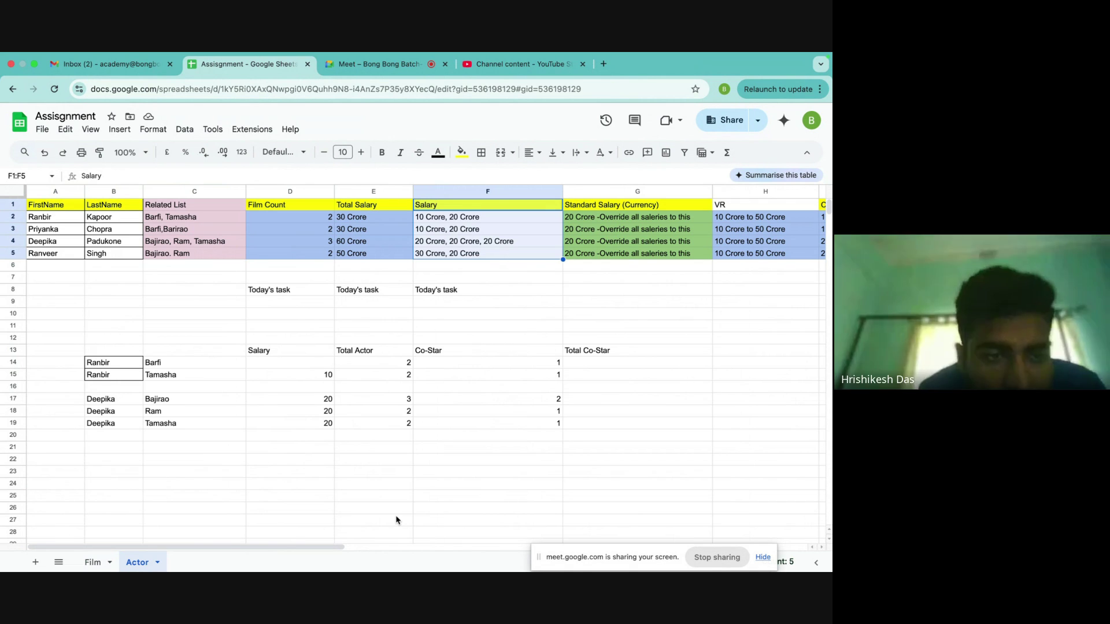
left_click(99, 562)
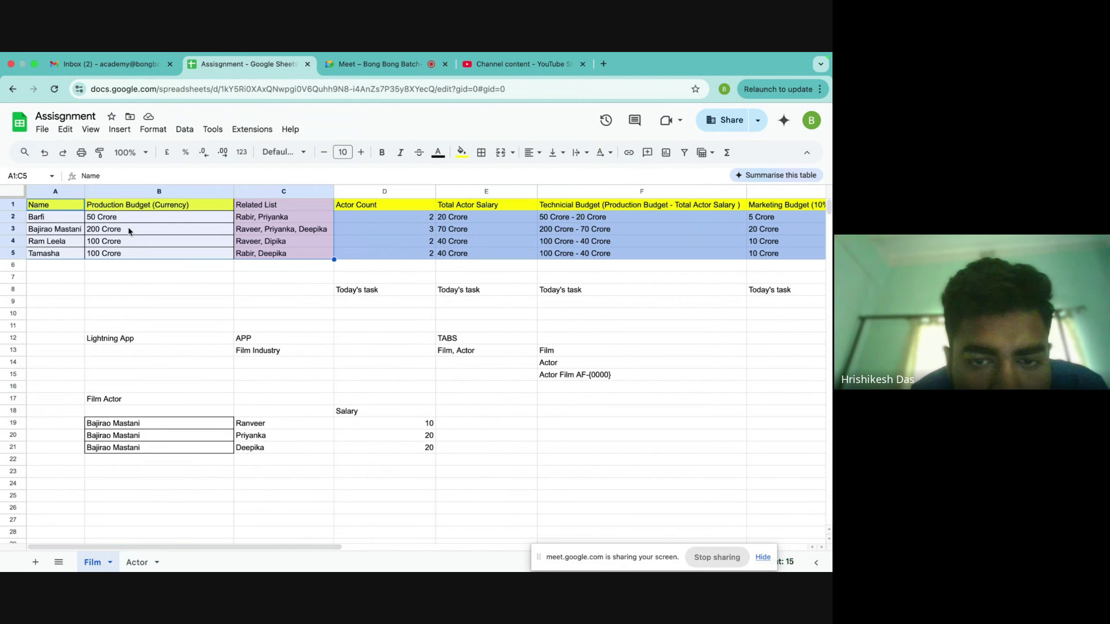
left_click_drag(51, 205, 293, 256)
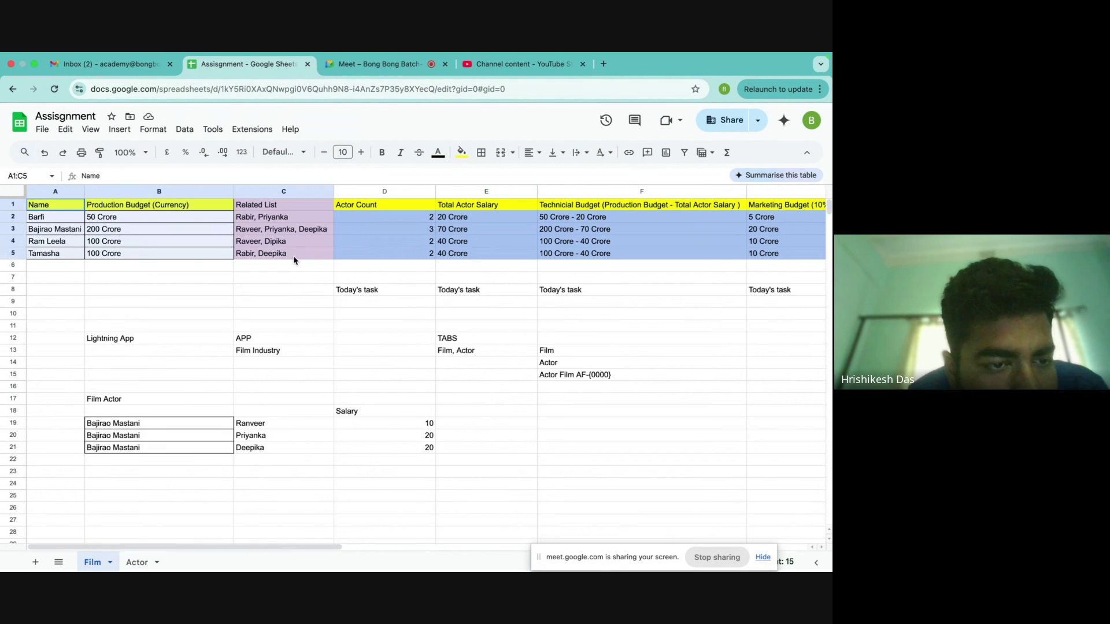
left_click(137, 563)
left_click_drag(47, 208, 238, 250)
left_click_drag(439, 209, 438, 252)
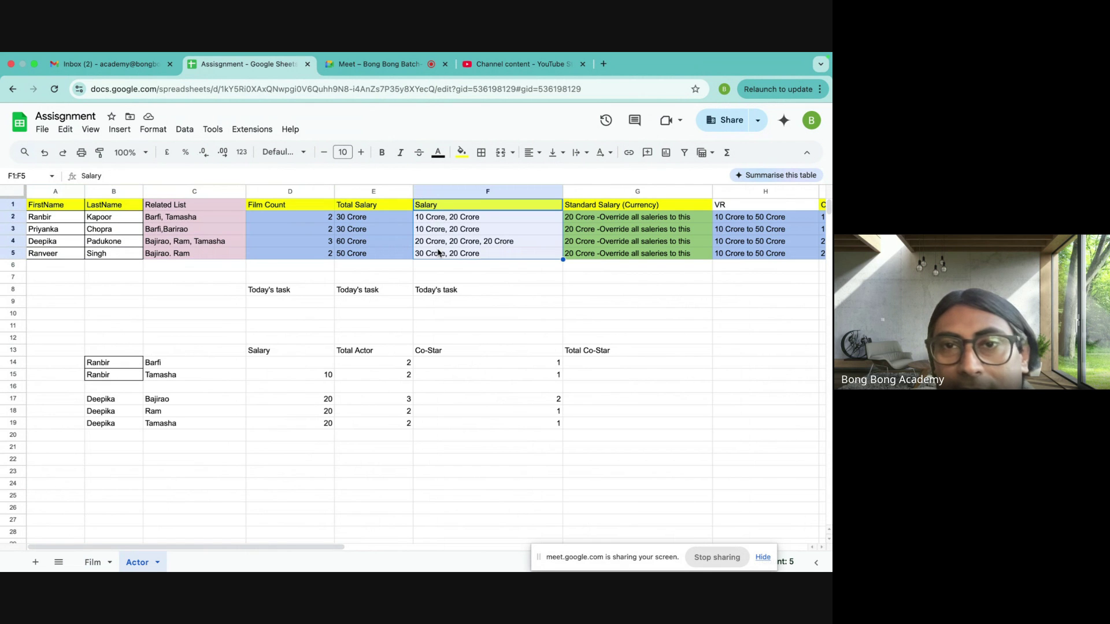
- On the Film sheet, highlight the Name and Production Budget headers, film budgets and related actor lists
left_click(89, 563)
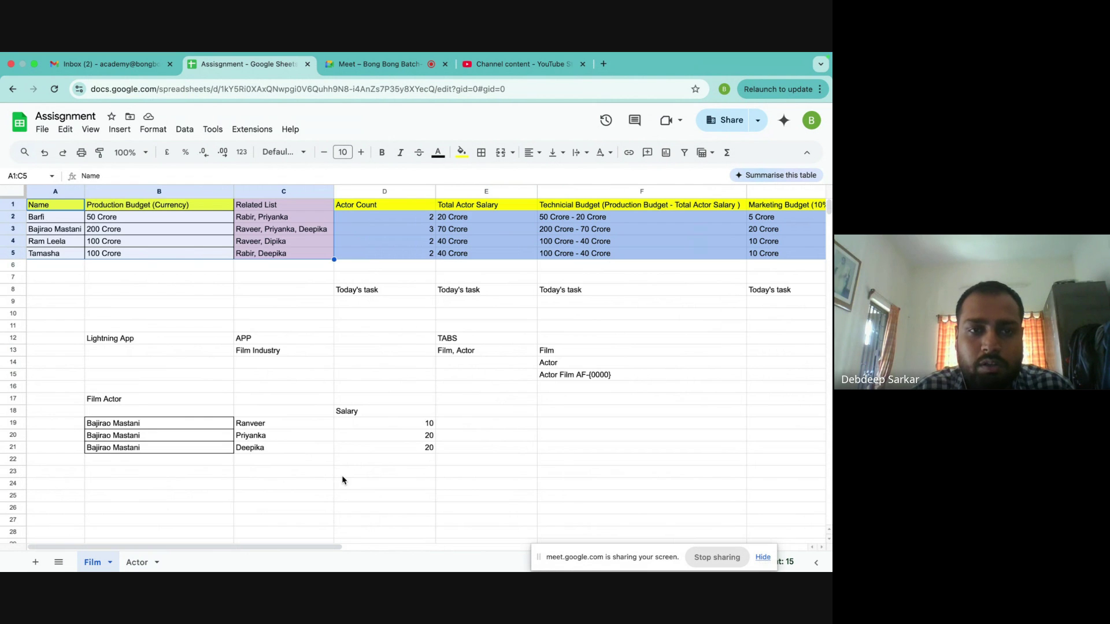
left_click(207, 295)
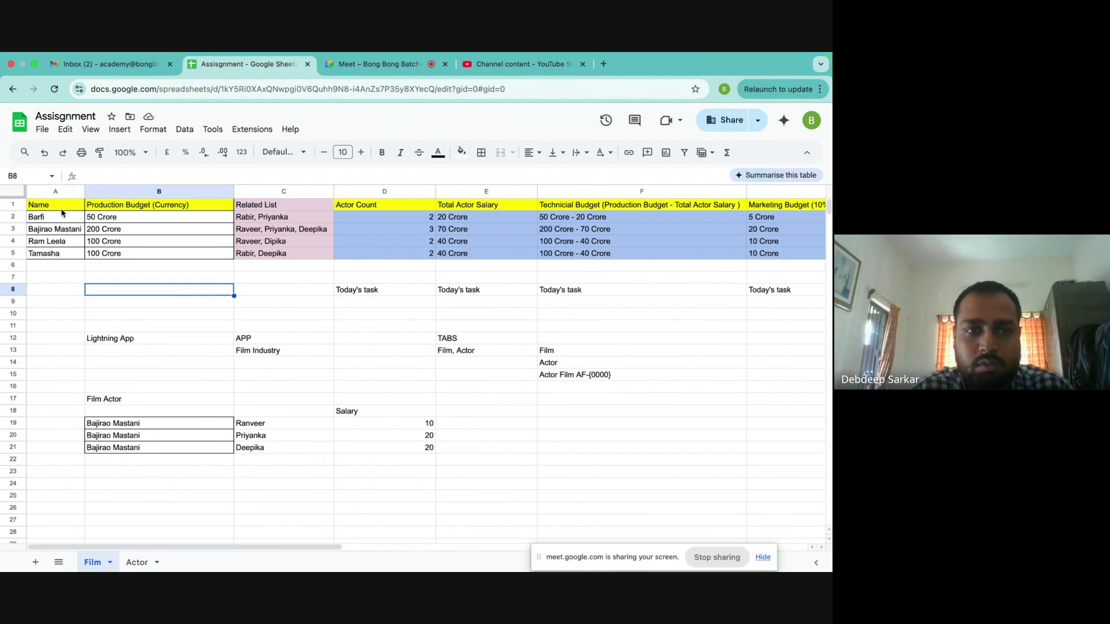
left_click_drag(62, 208, 301, 257)
left_click(246, 293)
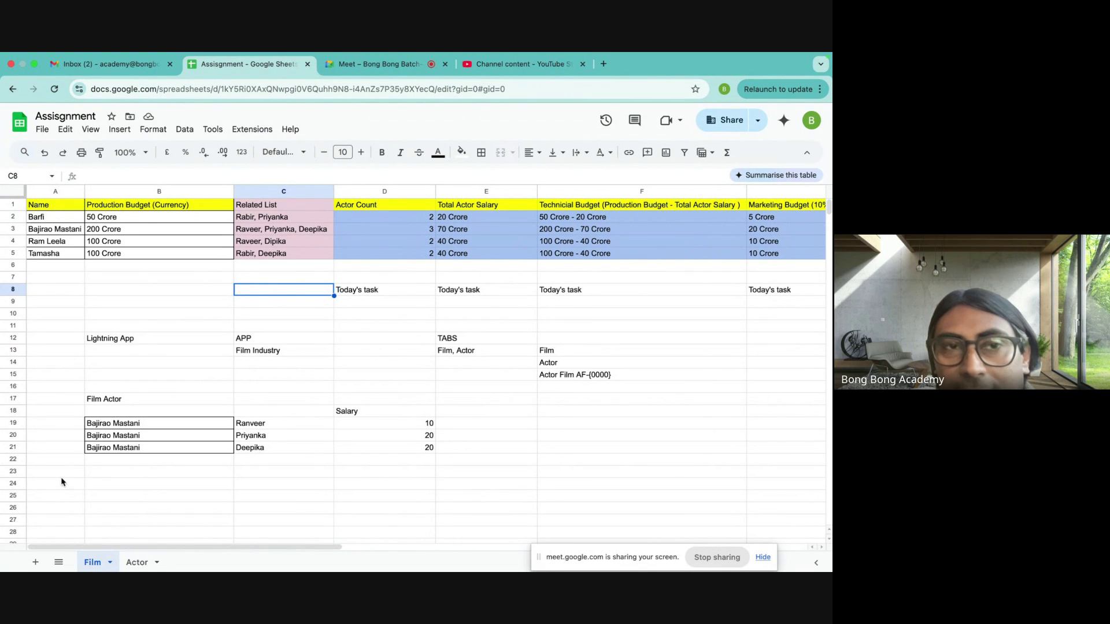
left_click(56, 208)
key("Right")
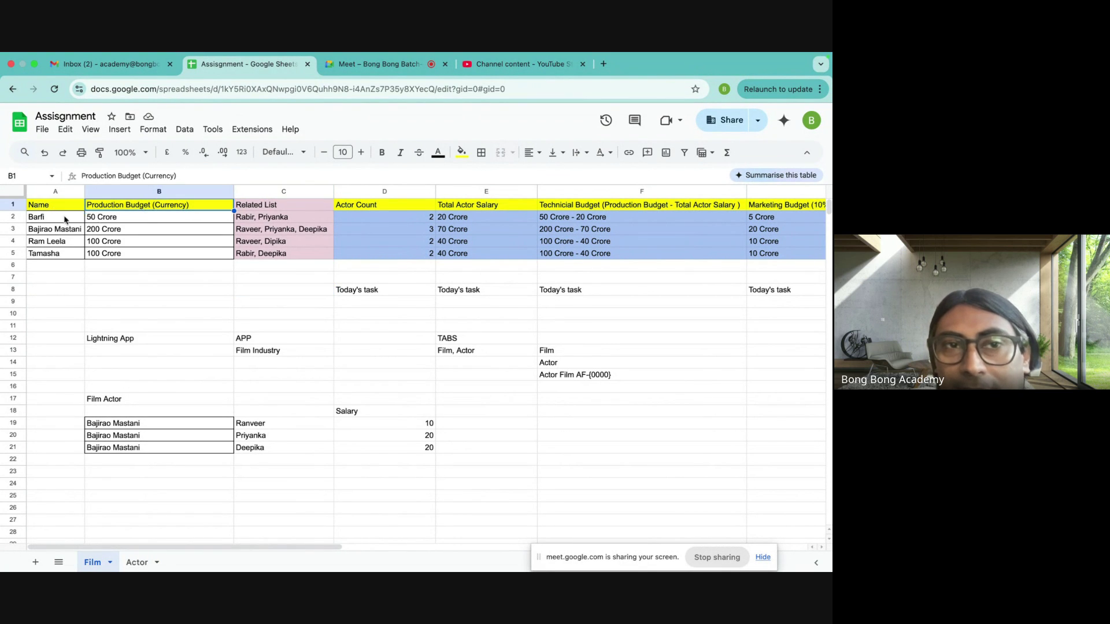
left_click_drag(65, 220, 211, 259)
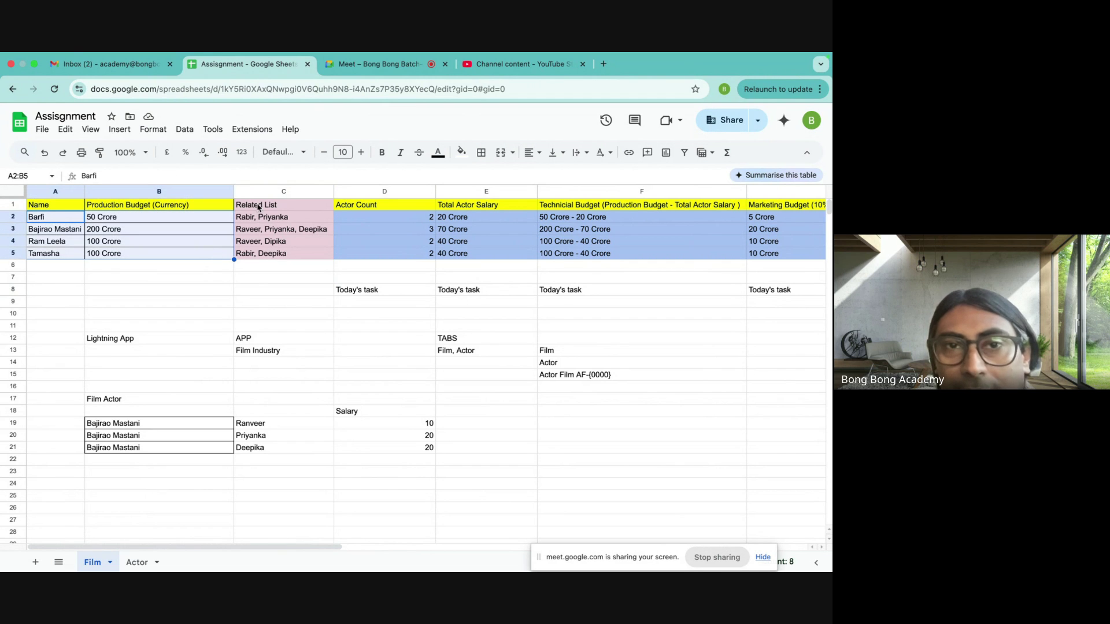
left_click_drag(260, 217, 261, 254)
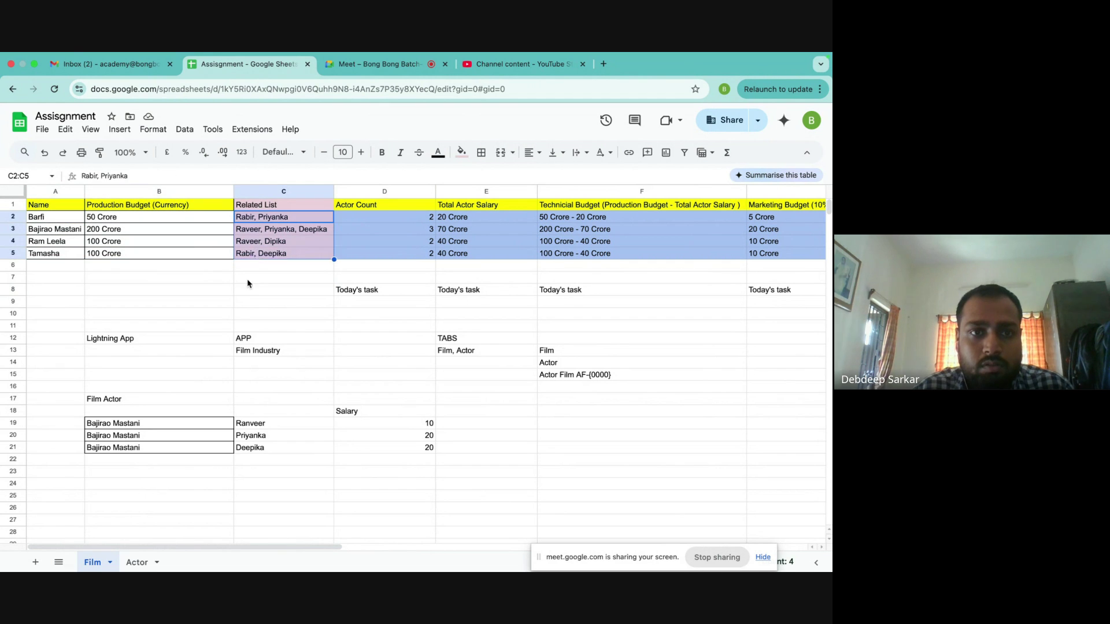
- On the Actor sheet, highlight actor names, their Related List entries and Salary values F2:F5
left_click(137, 563)
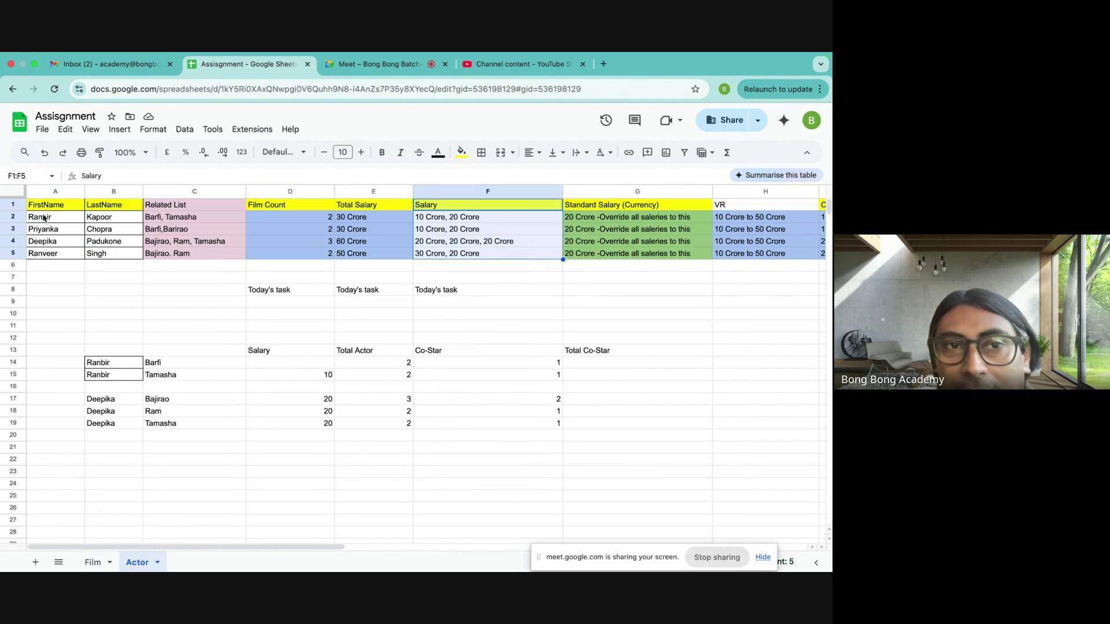
left_click_drag(44, 218, 118, 257)
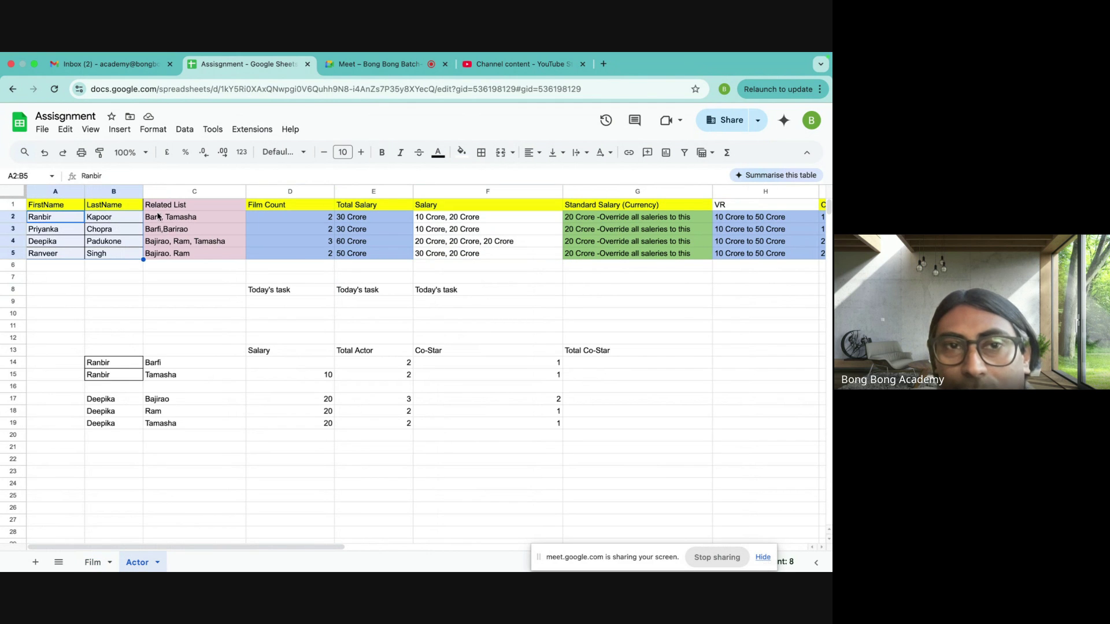
left_click_drag(165, 218, 165, 257)
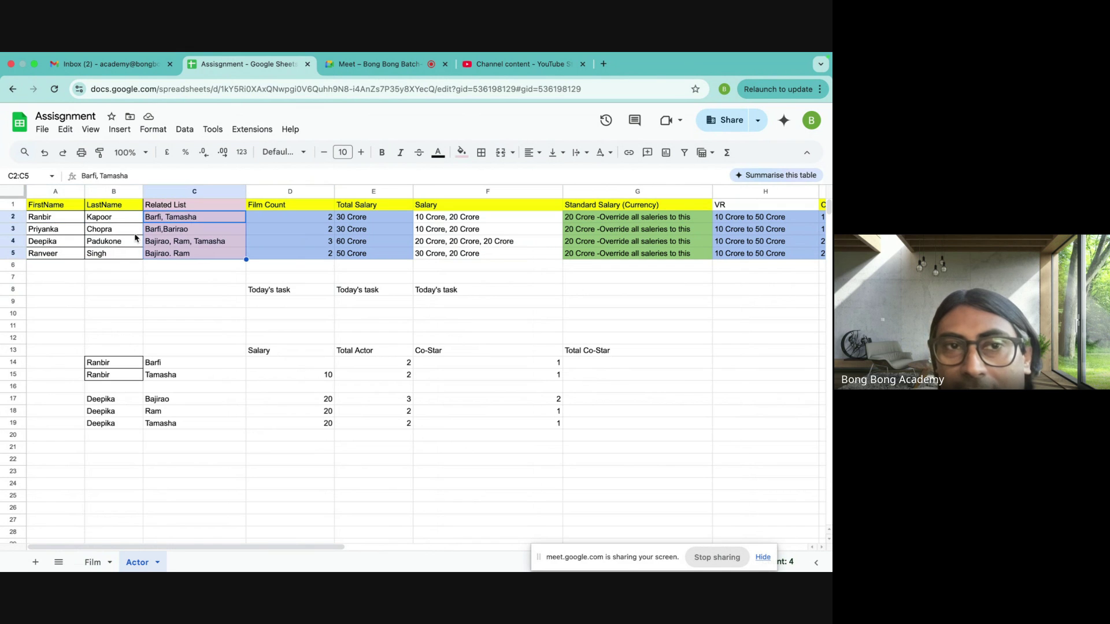
left_click(59, 220)
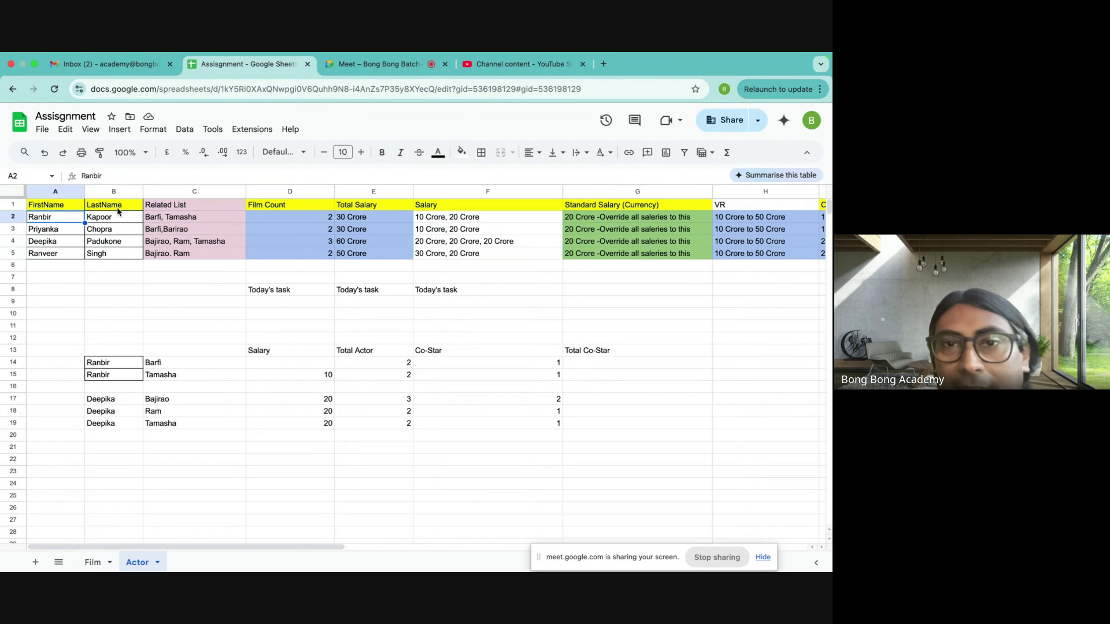
left_click(184, 220)
left_click_drag(432, 221, 430, 256)
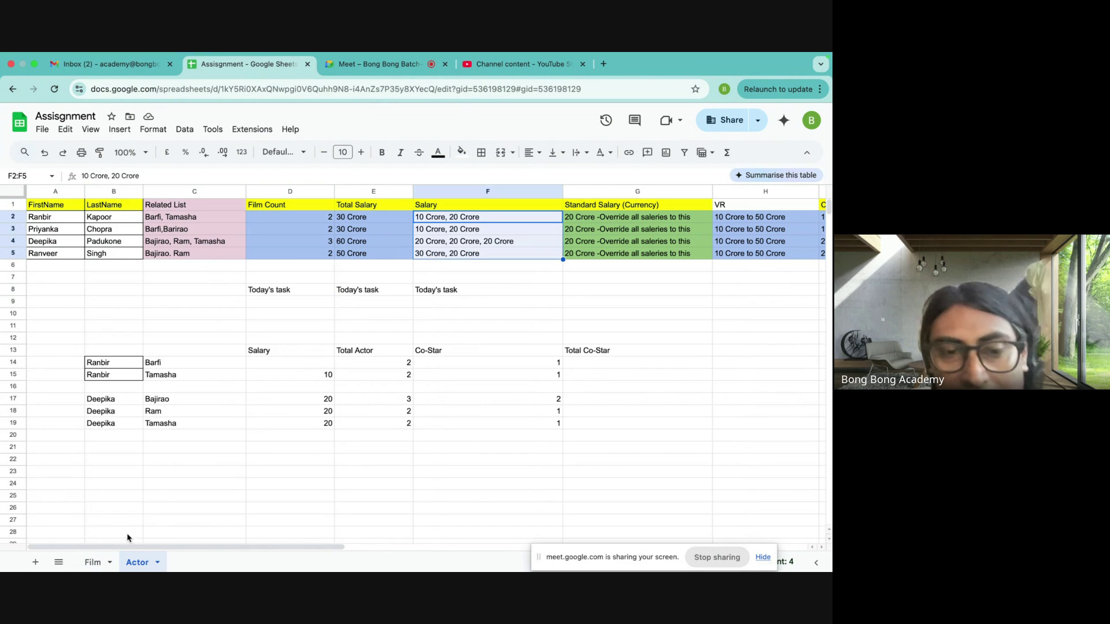
left_click(94, 562)
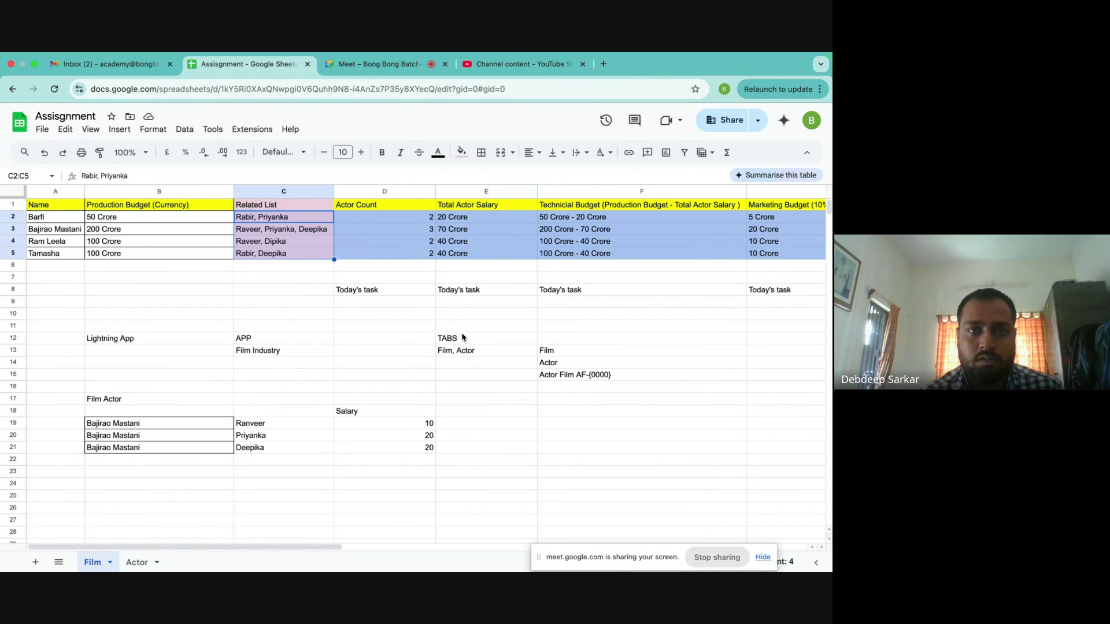
- Go over APP Film Industry in C12–C13, tabs Film, Actor in E13 and the AF-{0000} note in F15
left_click(245, 354)
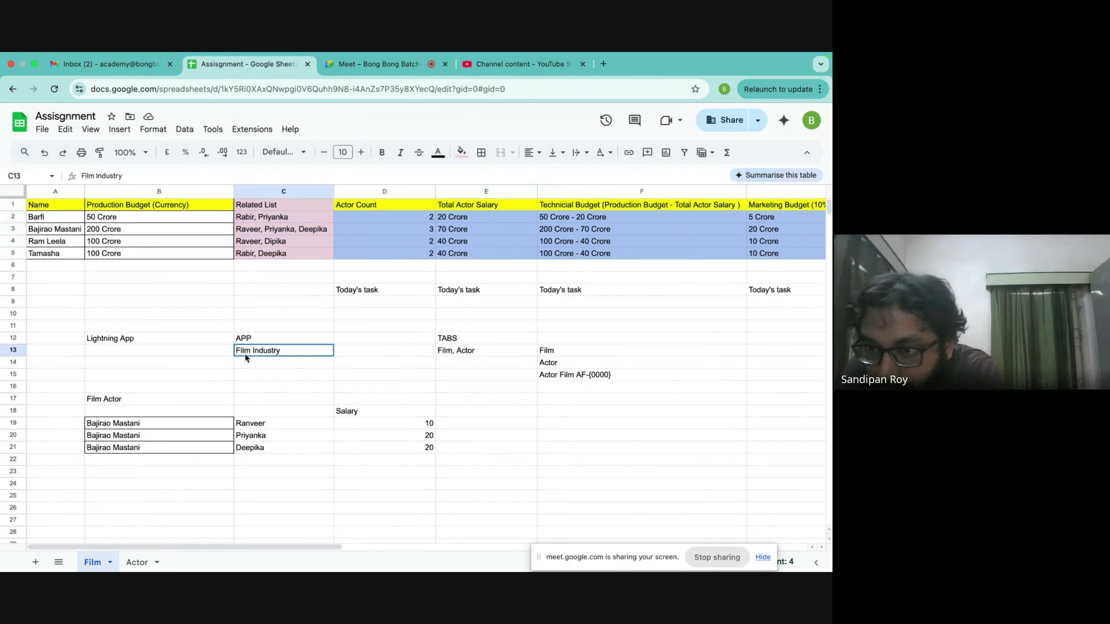
left_click(246, 343)
left_click(248, 353)
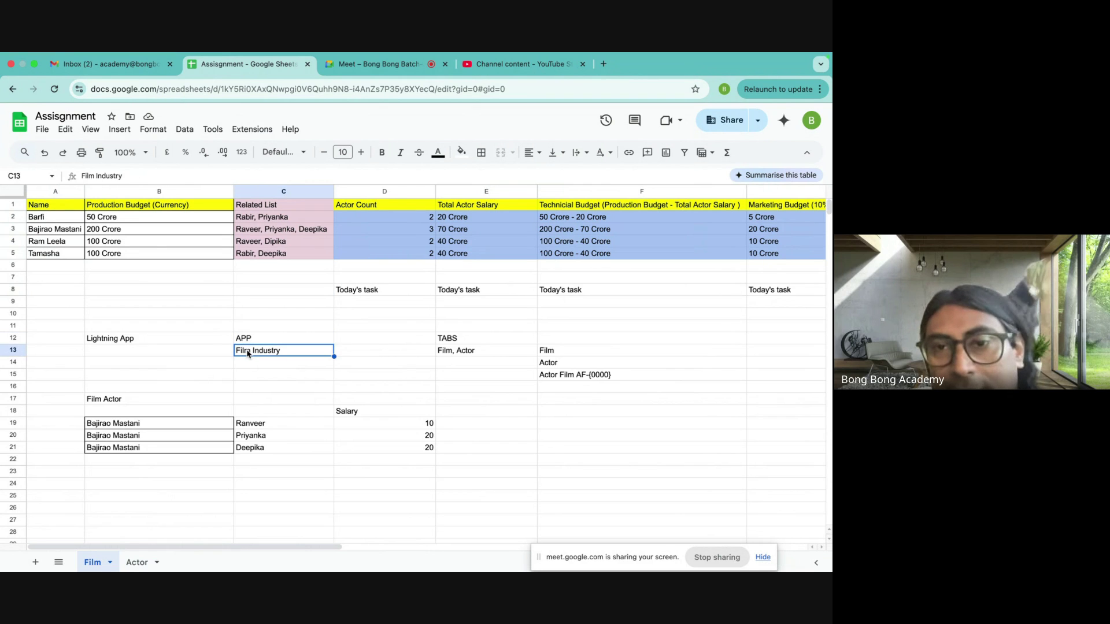
left_click(448, 356)
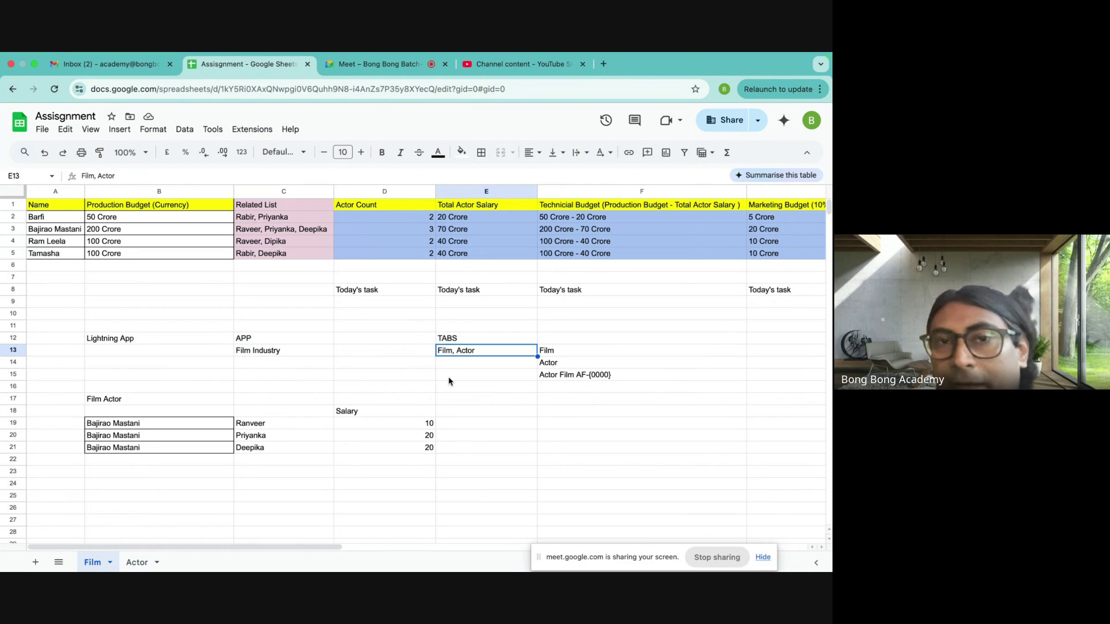
left_click(547, 378)
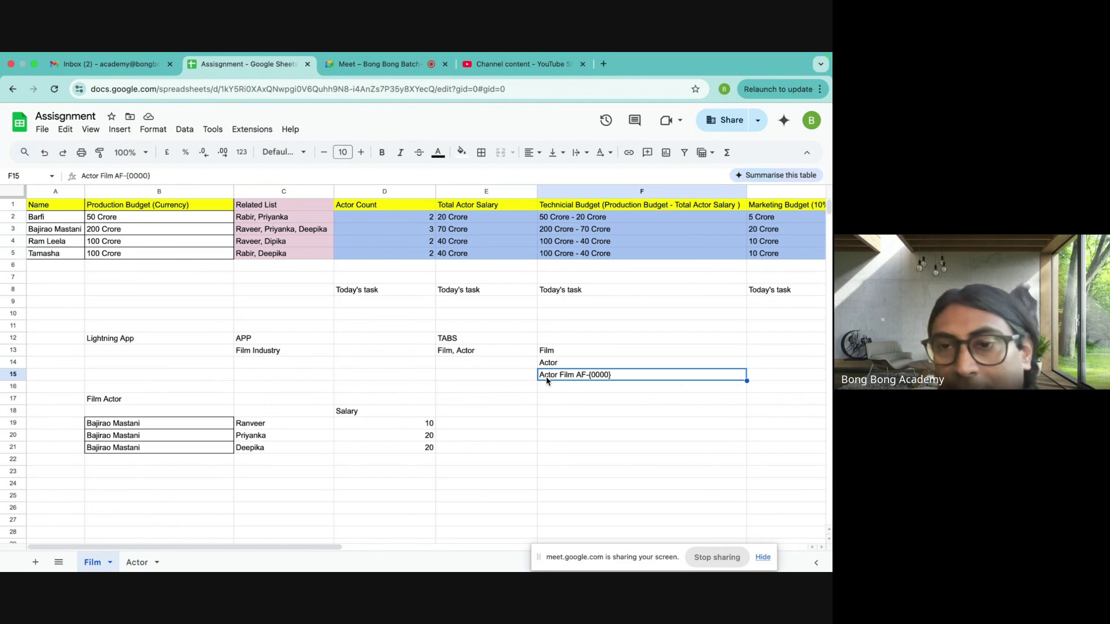
left_click(468, 360)
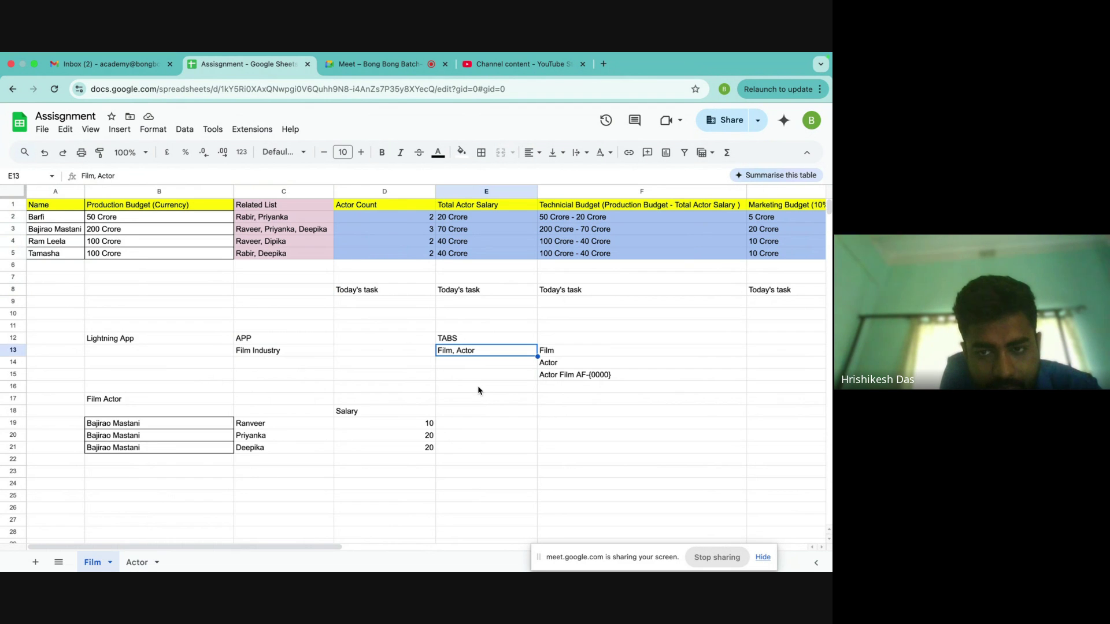
- Trace Barfi's name, budget and actors, then Ranbir Kapoor's related films and salary on the Actor sheet
left_click(44, 218)
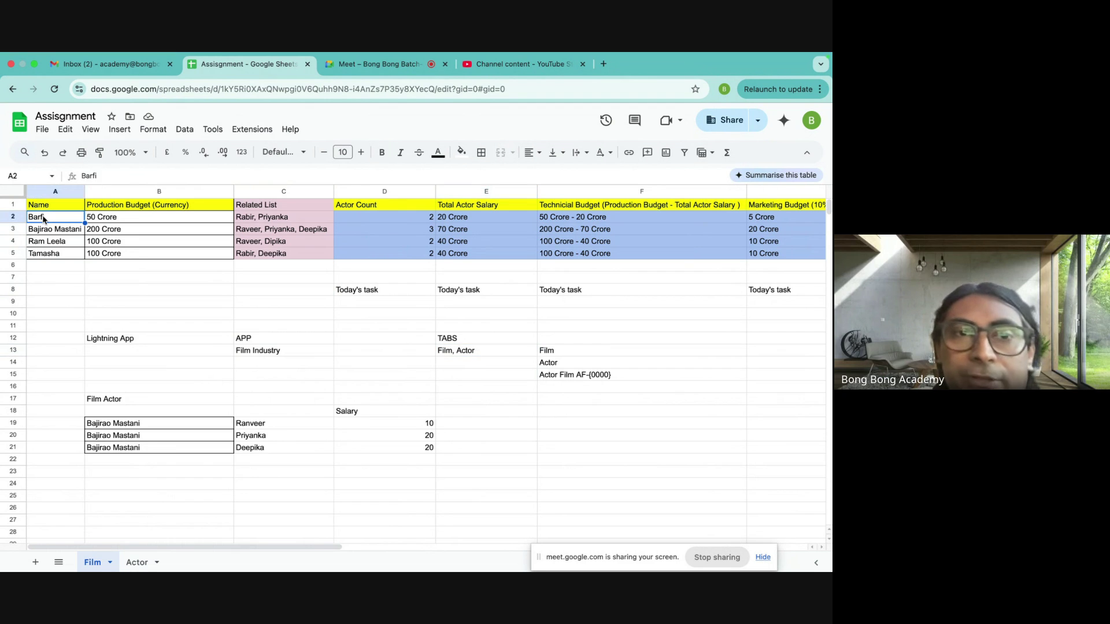
left_click(137, 226)
left_click(256, 223)
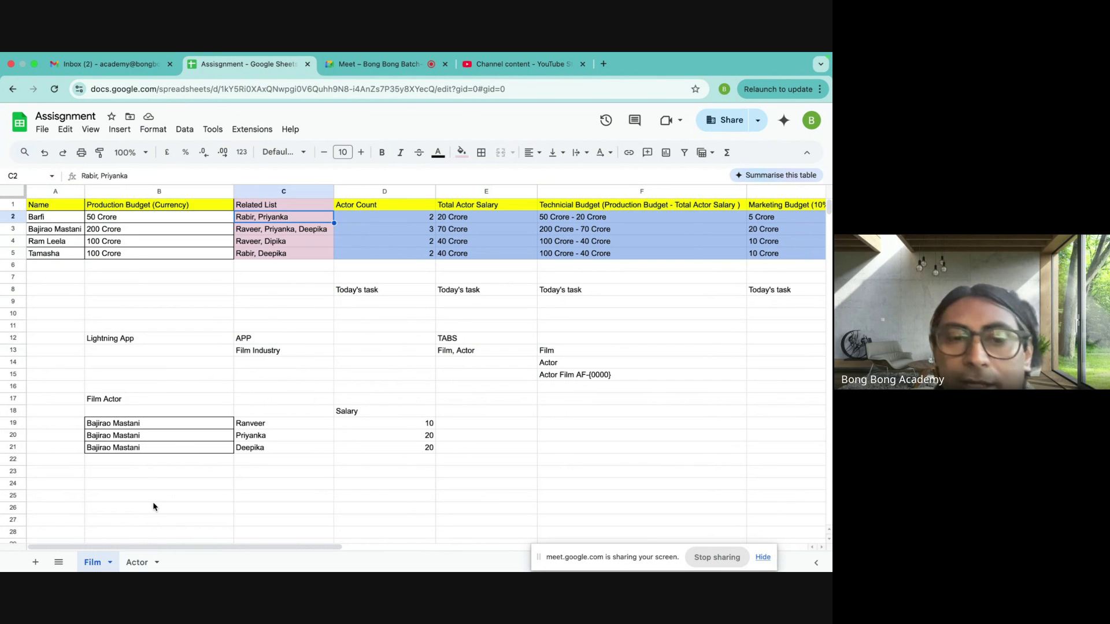
left_click(142, 563)
left_click(41, 217)
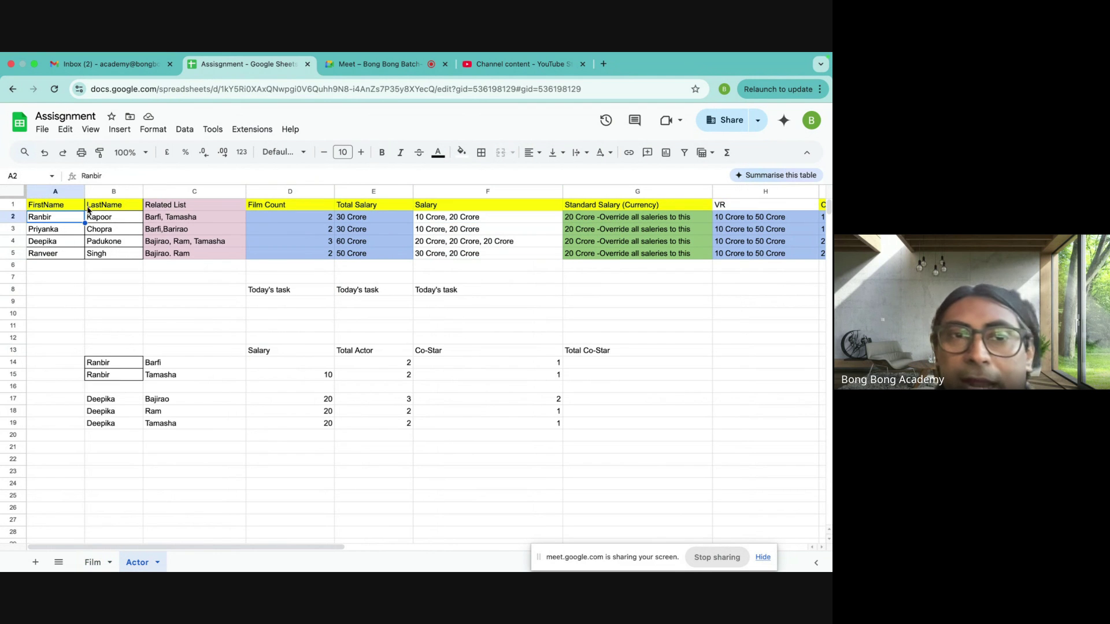
left_click(112, 221)
left_click(169, 219)
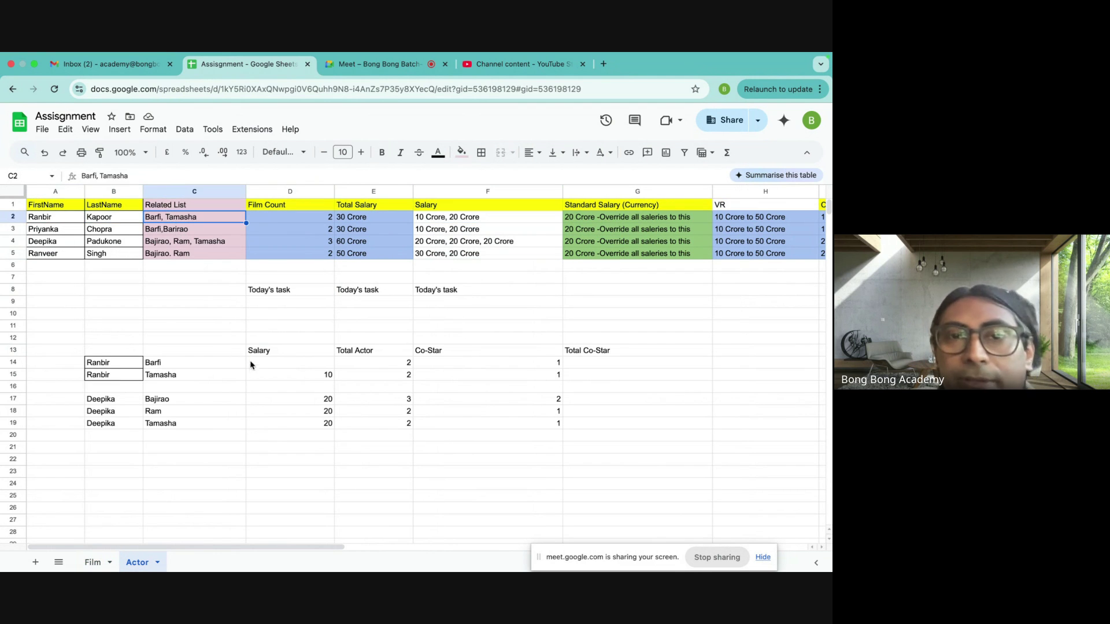
left_click(430, 225)
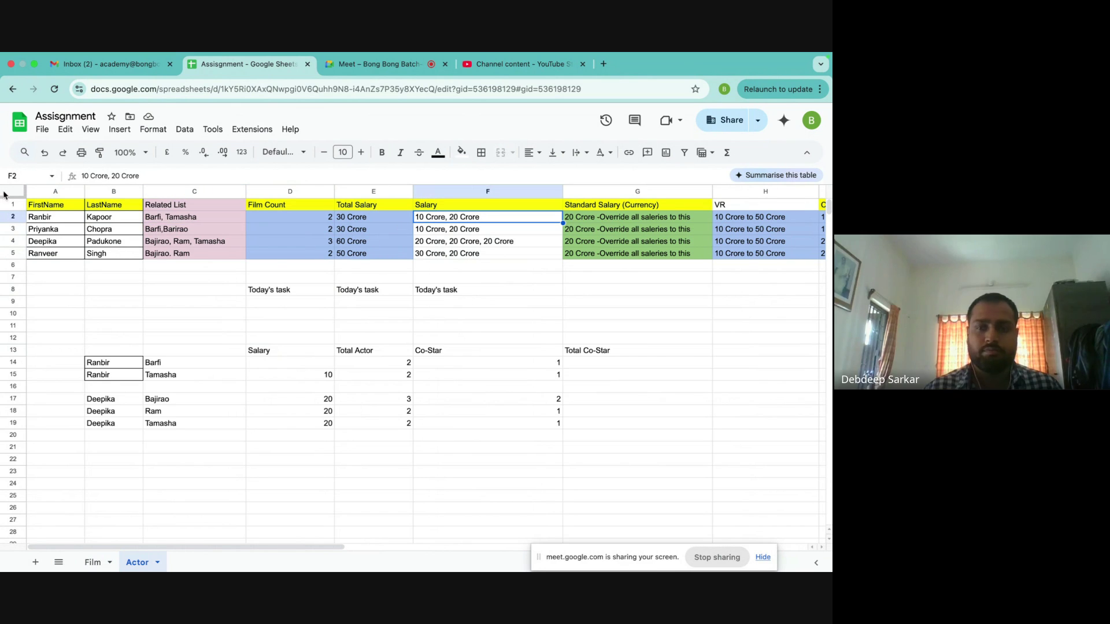
- Compare the Actor sheet's Related List, Salary, Film Count and Total Salary columns with the Film table A1:C5
left_click_drag(48, 208, 135, 232)
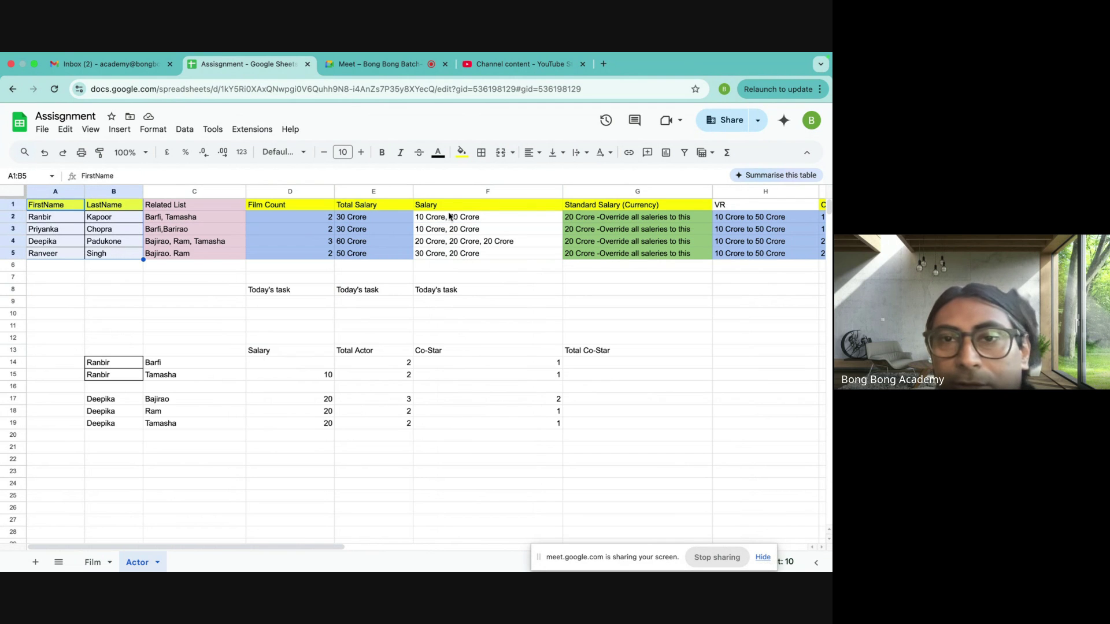
left_click_drag(449, 205, 448, 255)
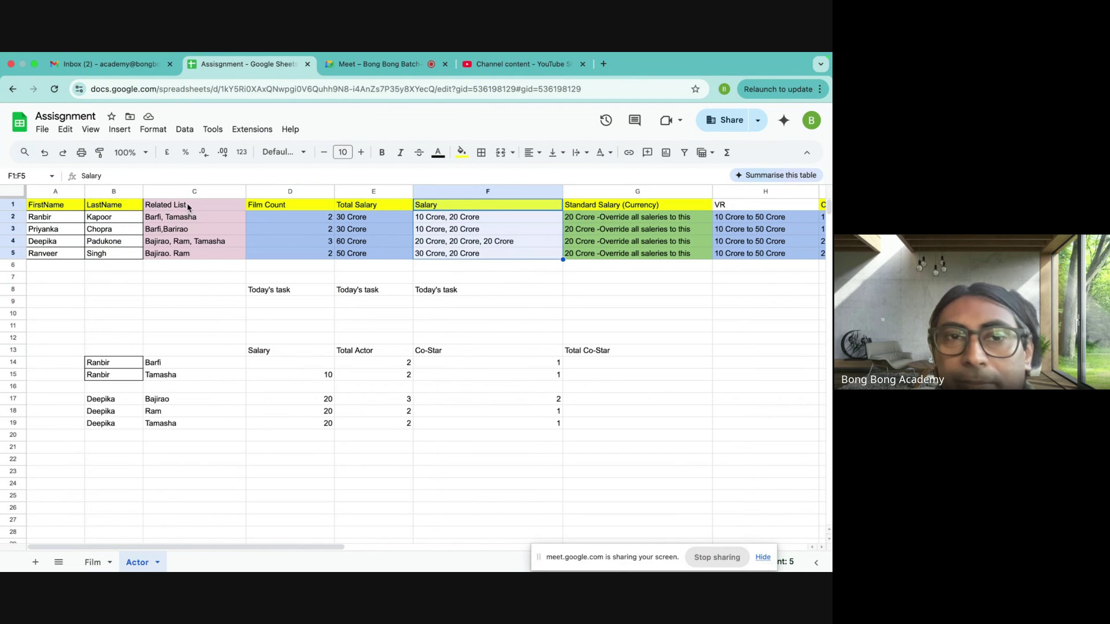
left_click_drag(188, 204, 188, 255)
left_click(92, 564)
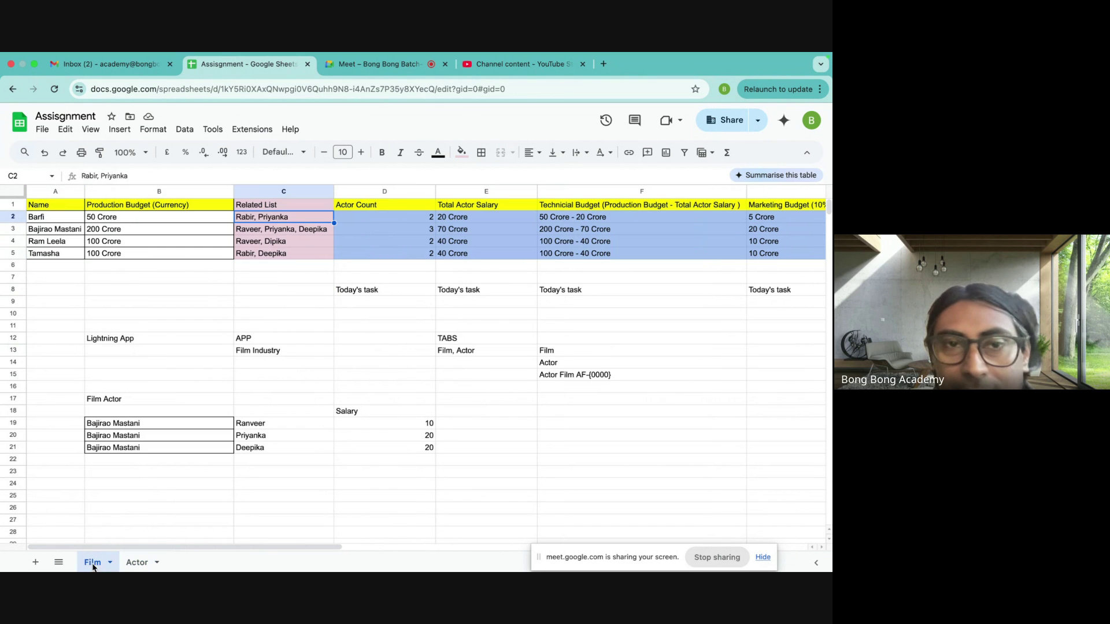
left_click_drag(57, 205, 293, 254)
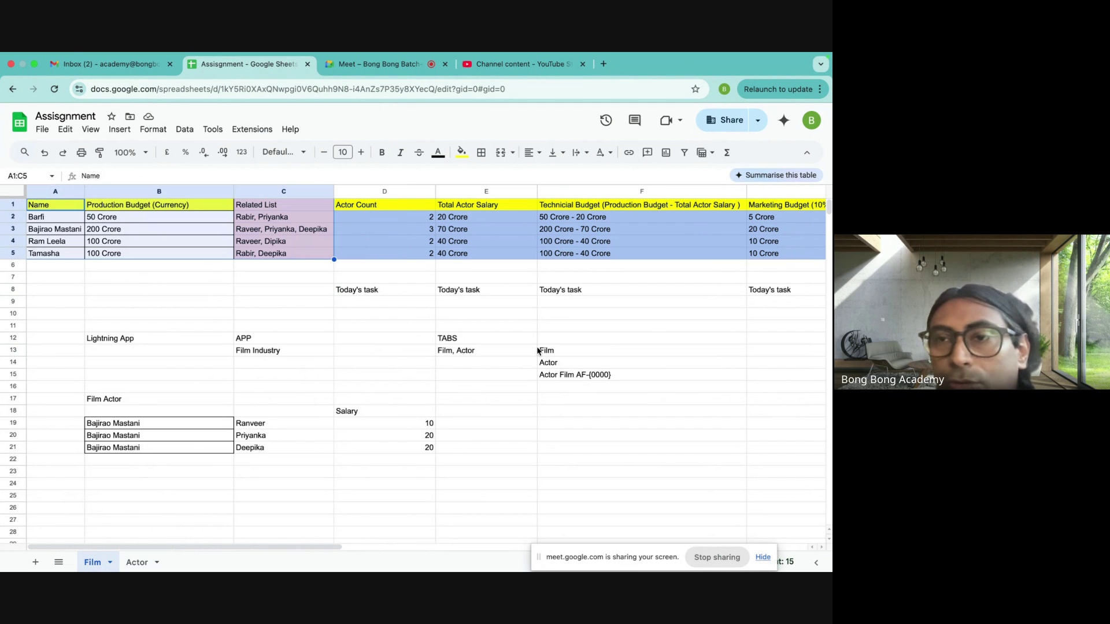
scroll(536, 347, "right", 3)
scroll(635, 349, "left", 3)
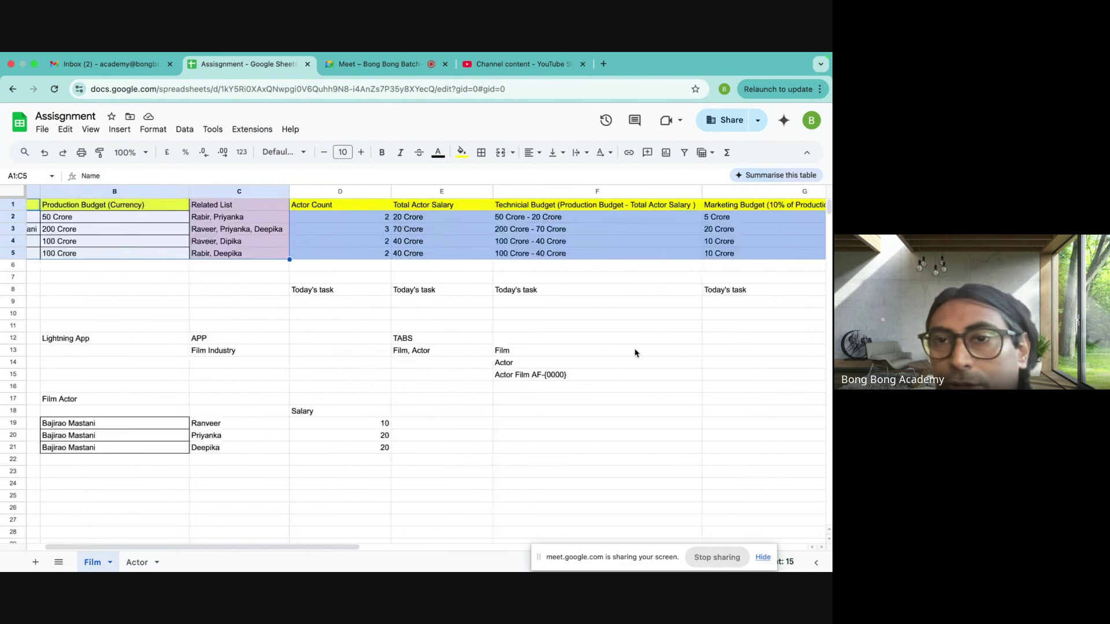
left_click(134, 563)
left_click_drag(269, 205, 375, 254)
left_click_drag(612, 205, 704, 259)
scroll(520, 359, "left", 5)
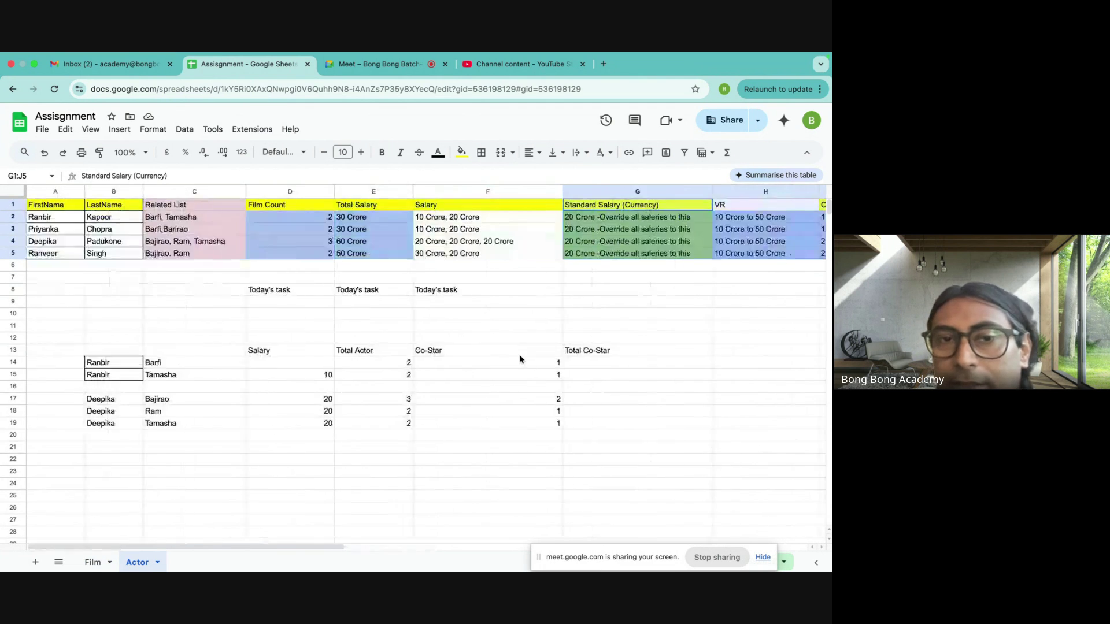
left_click(184, 448)
- Return to the Meet call, close the in-call messages panel and stop presenting the spreadsheet
left_click(381, 63)
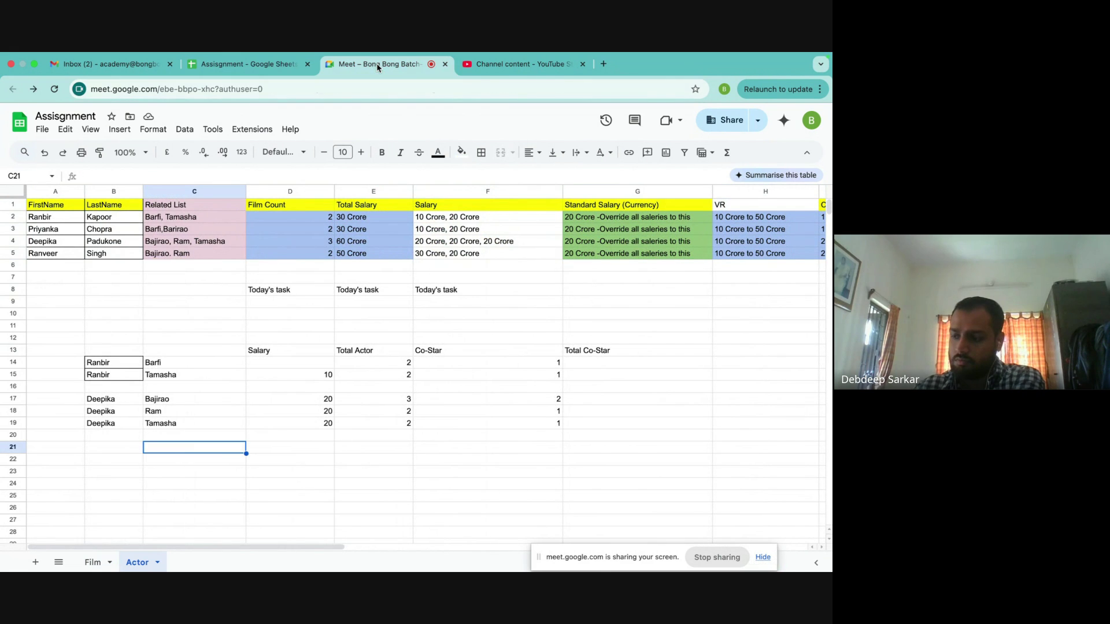
left_click(803, 131)
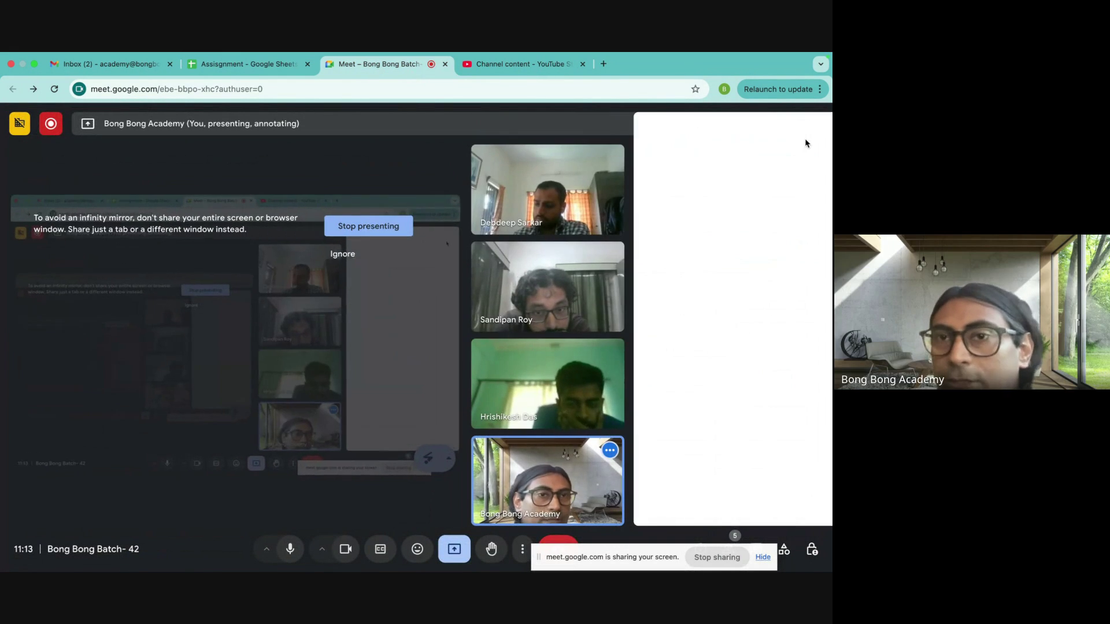
left_click(722, 558)
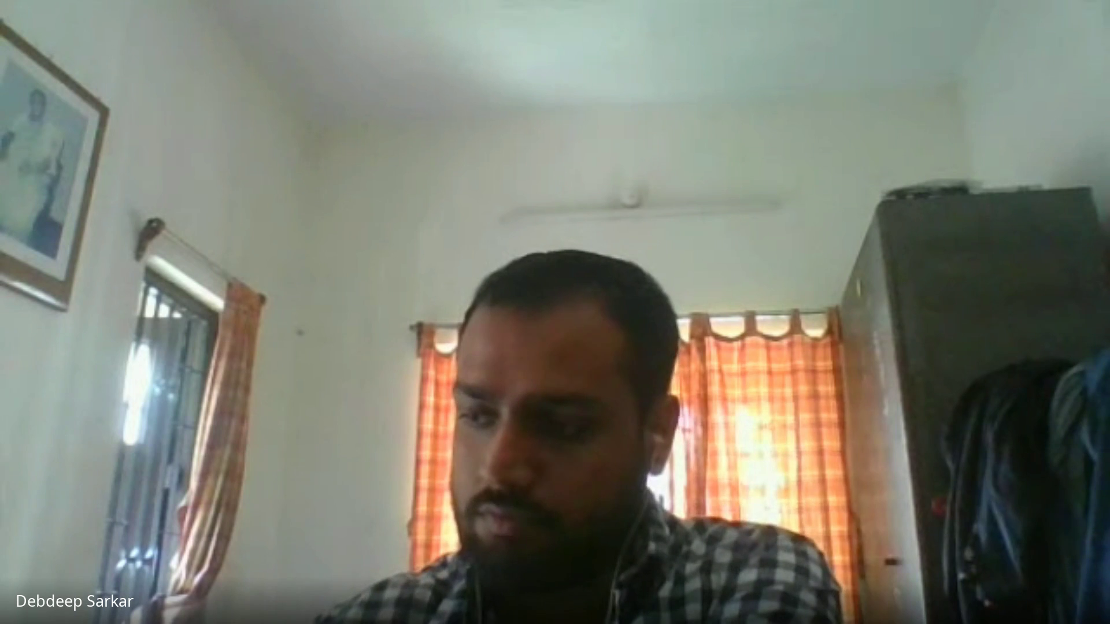